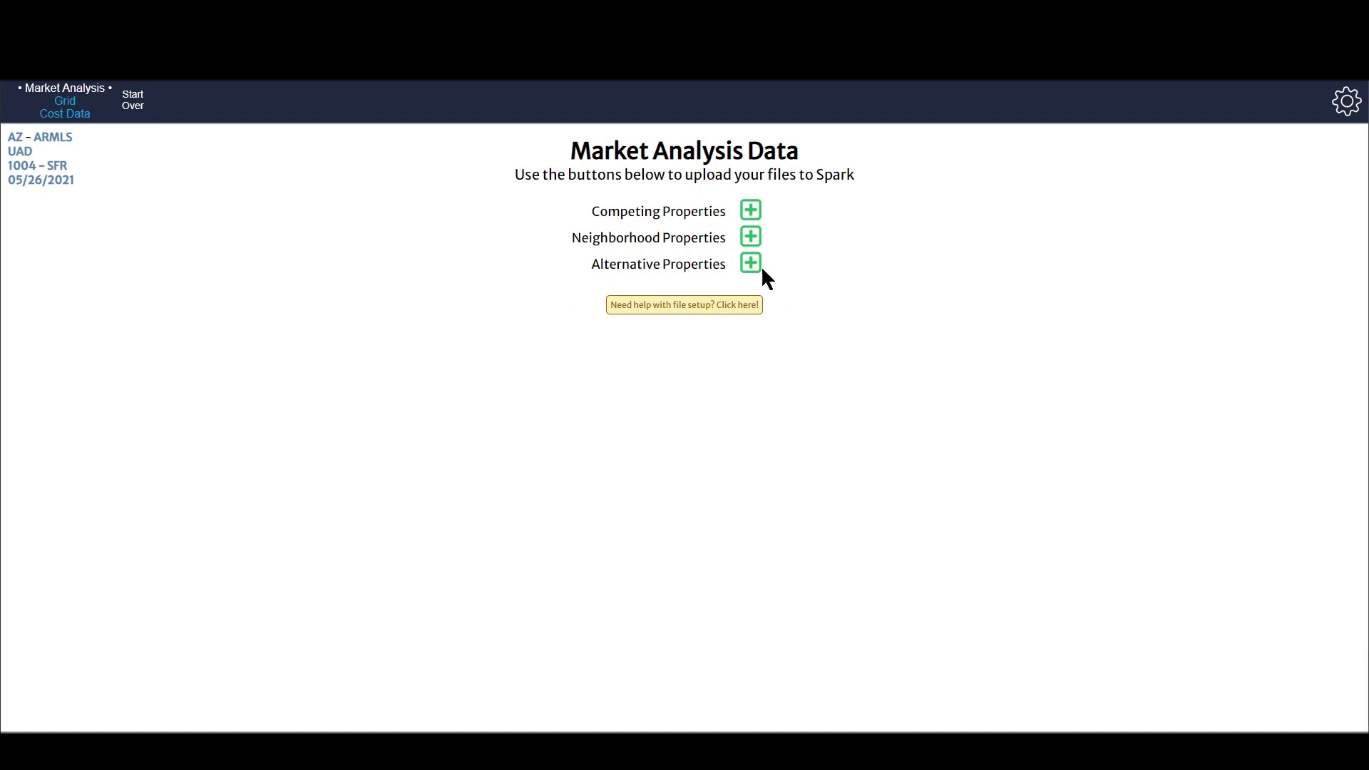
{"action": "left_click_drag", "start_coordinate": [580, 238], "coordinate": [707, 238]}
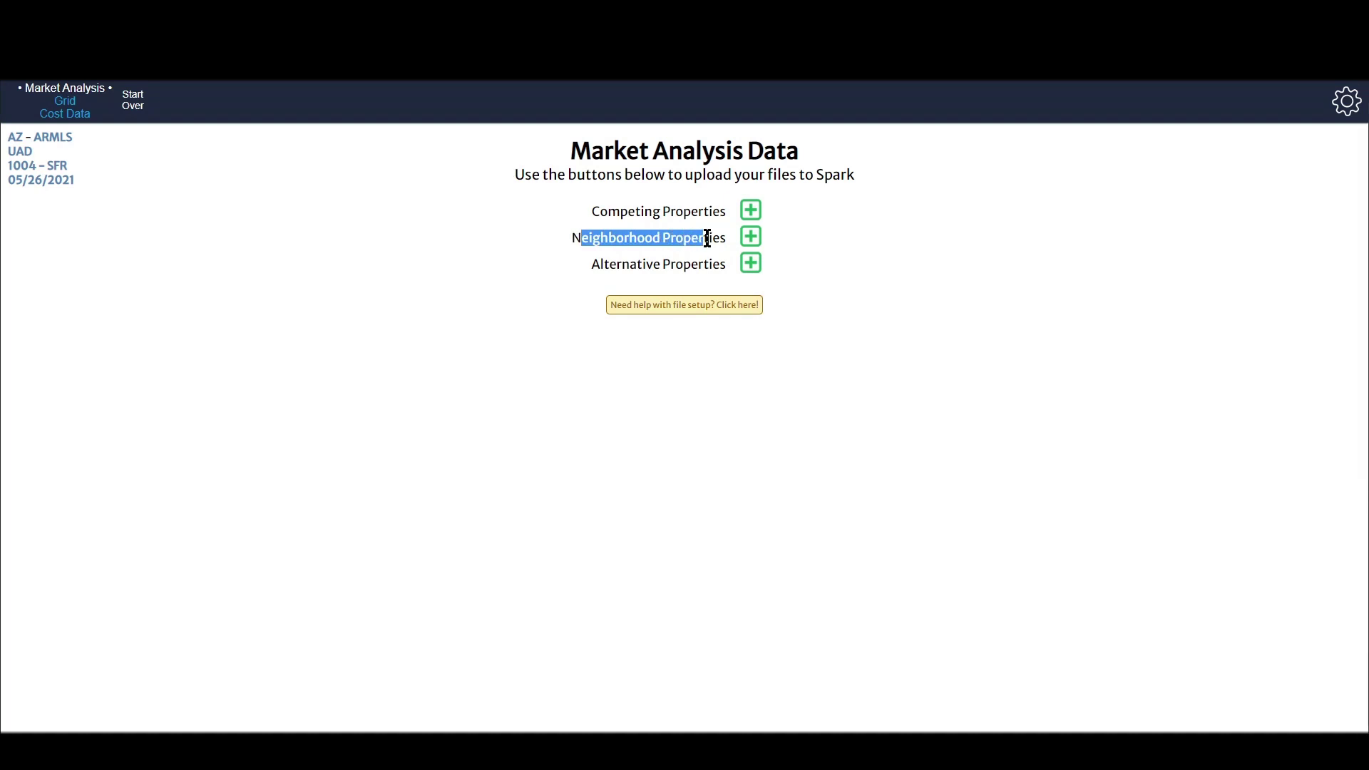
{"action": "left_click", "coordinate": [708, 238]}
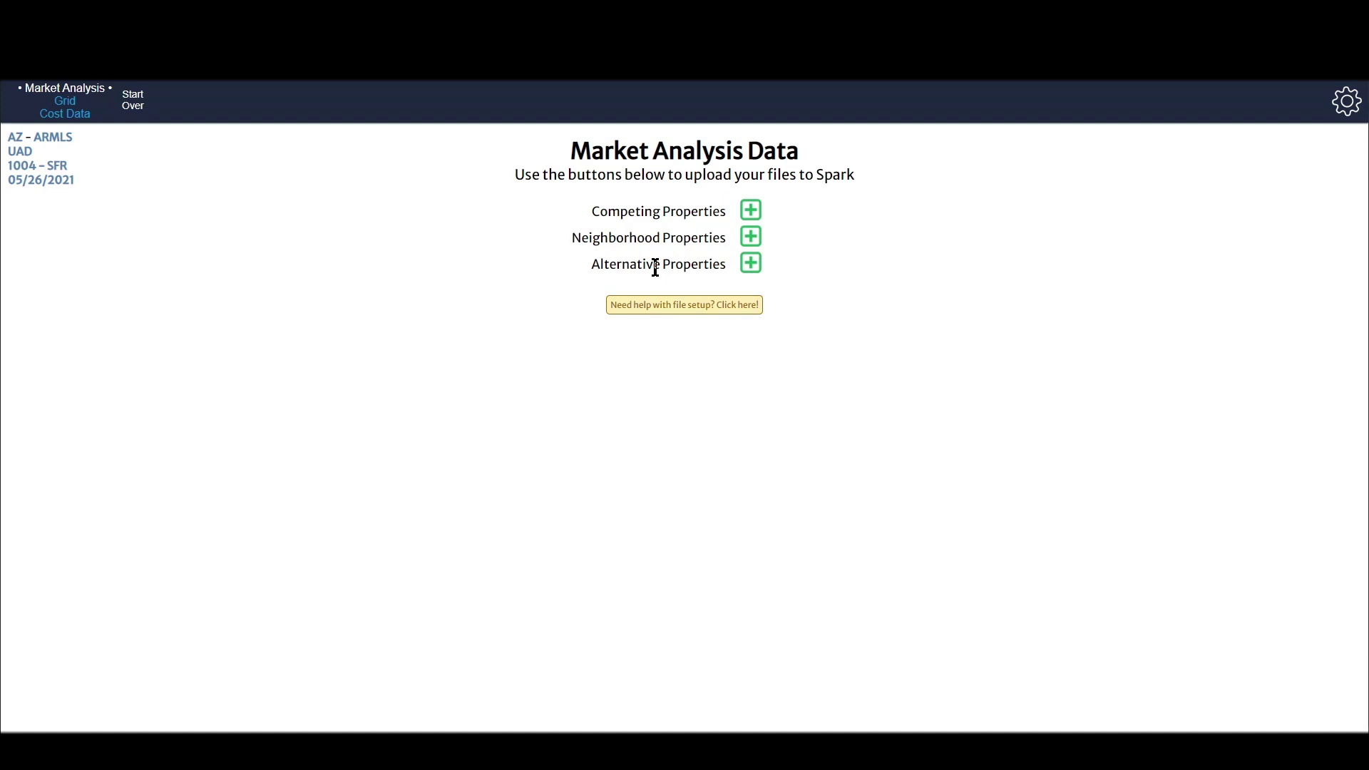
{"action": "left_click_drag", "start_coordinate": [592, 265], "coordinate": [725, 260]}
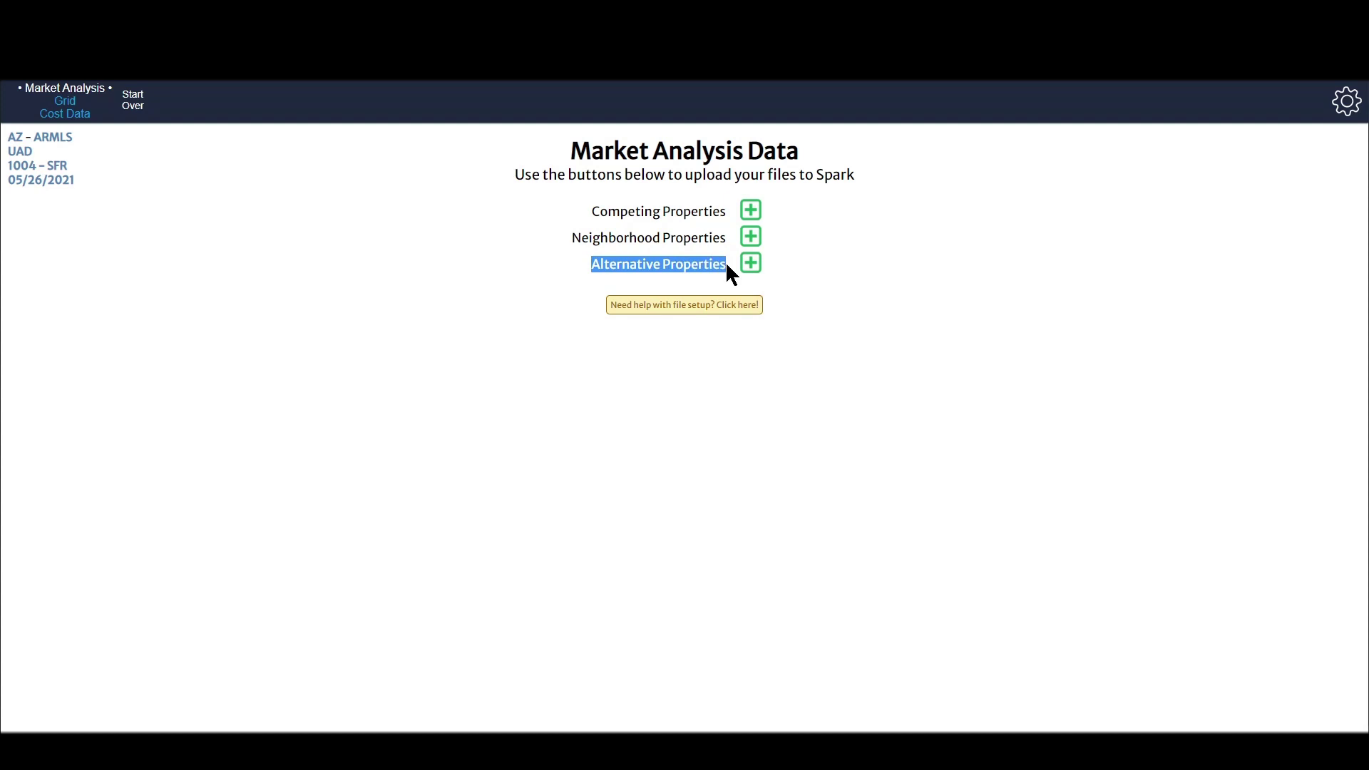
{"action": "left_click", "coordinate": [685, 271]}
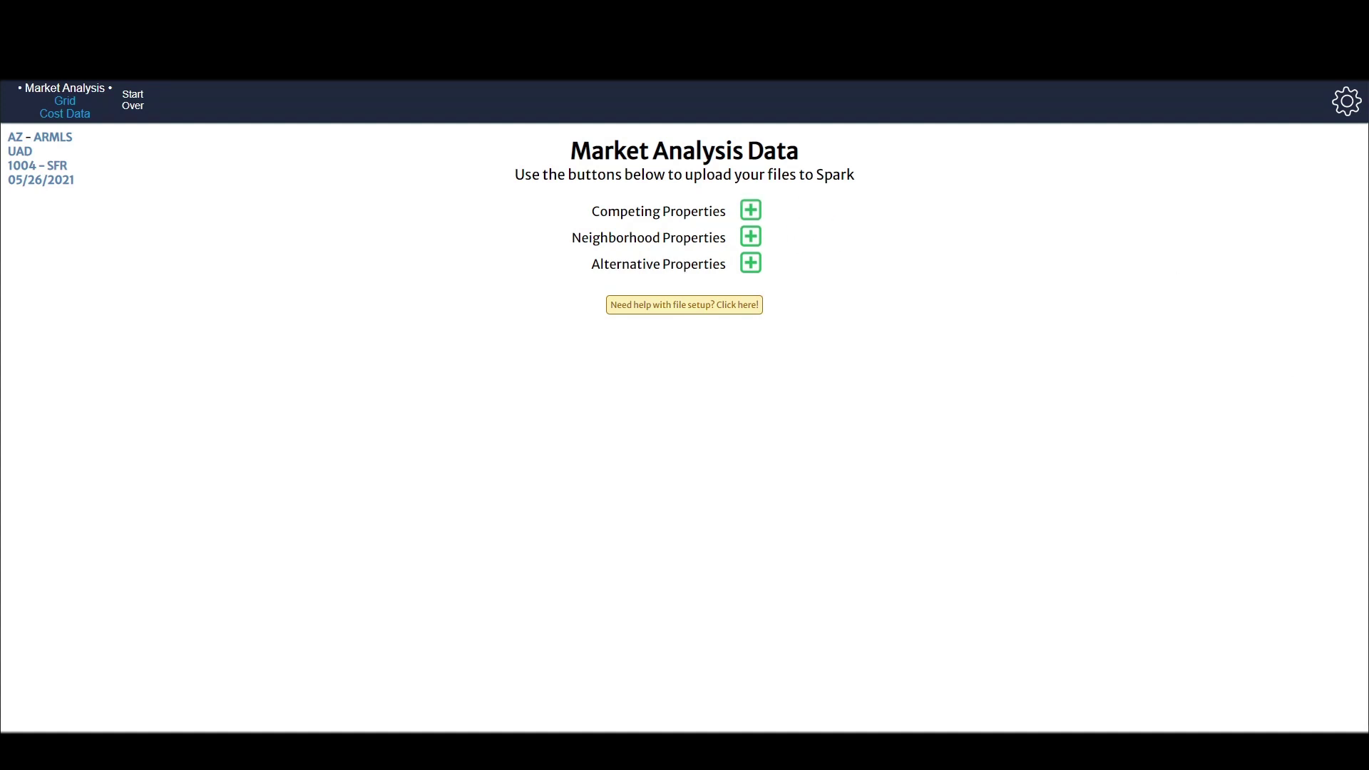
Step: Upload 300SFR-5_26_2021 as Competing, 775SFR-5_26_2021 as Neighborhood and 333Alternate as Alternative Properties, and proceed to the market analysis
{"action": "left_click", "coordinate": [753, 211]}
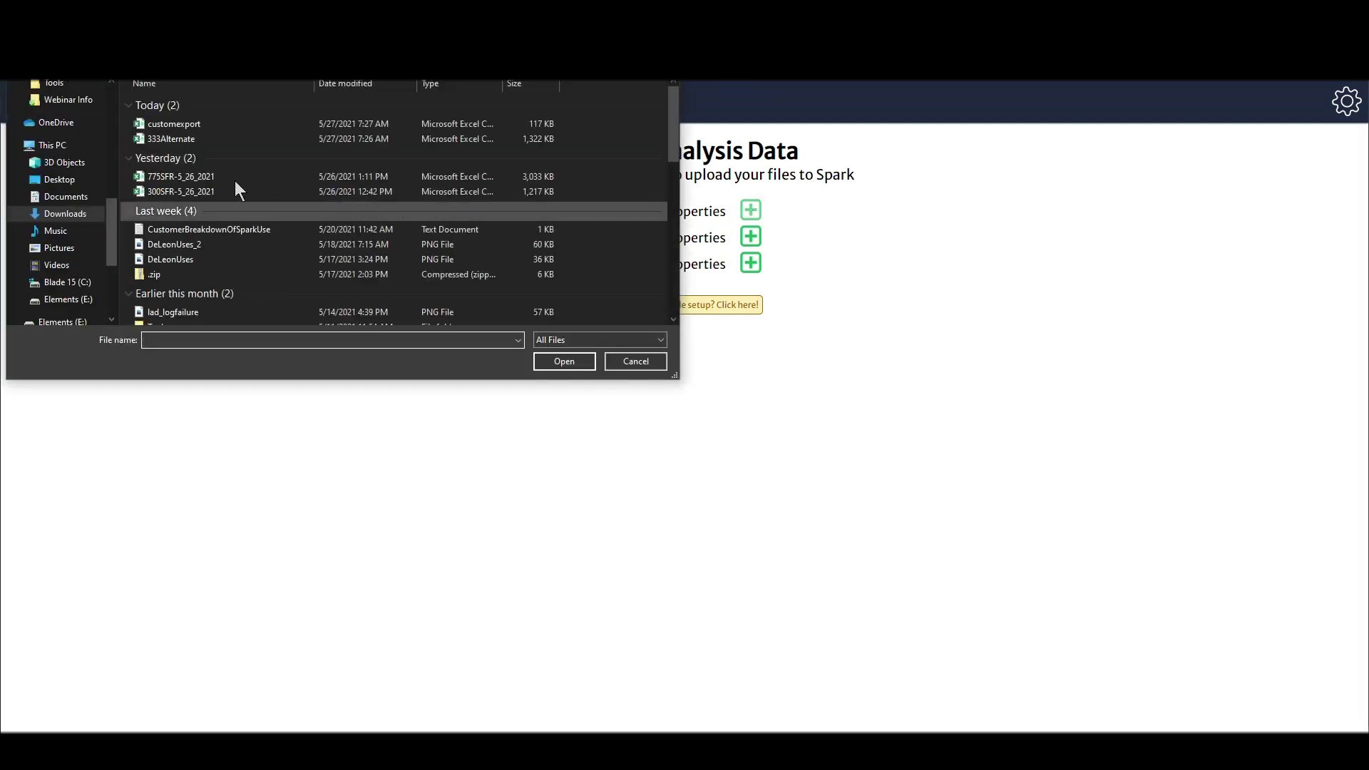
{"action": "double_click", "coordinate": [186, 193]}
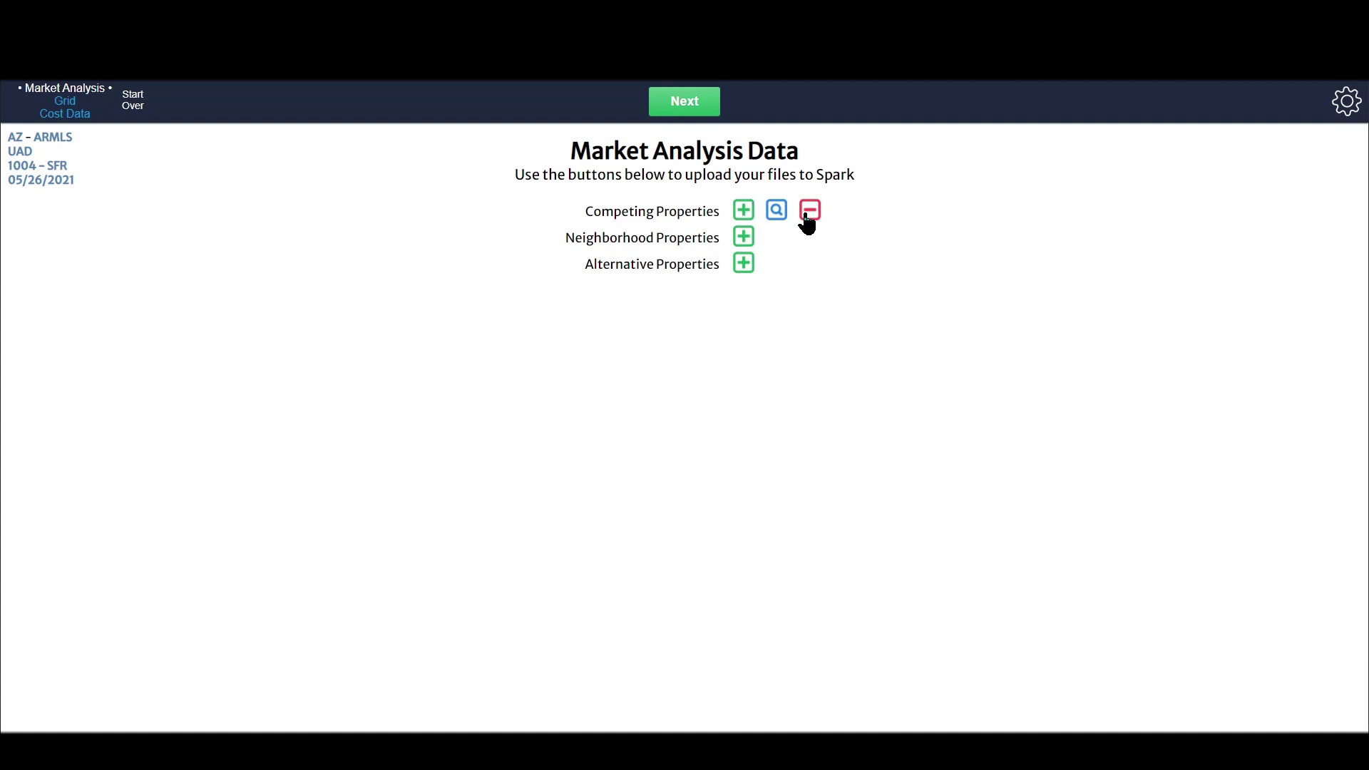
{"action": "left_click", "coordinate": [745, 239]}
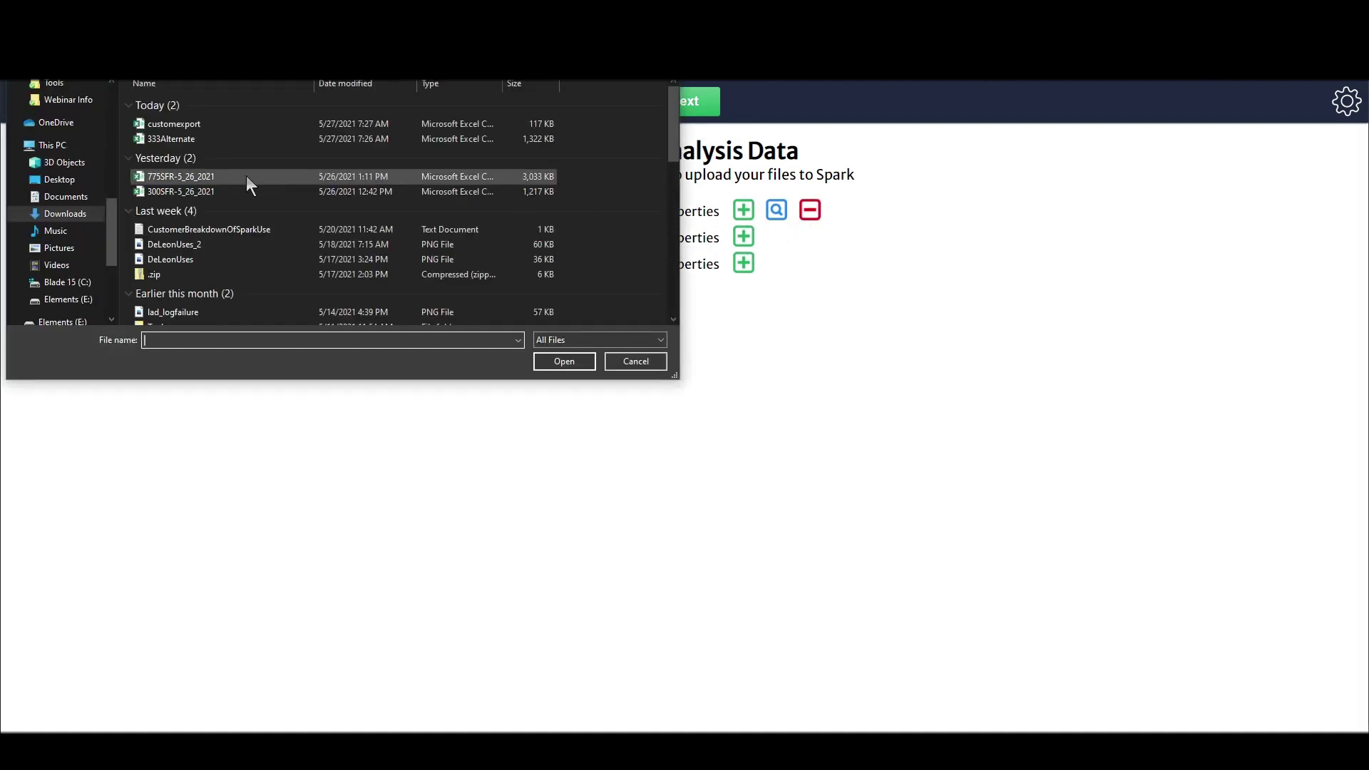
{"action": "double_click", "coordinate": [177, 176]}
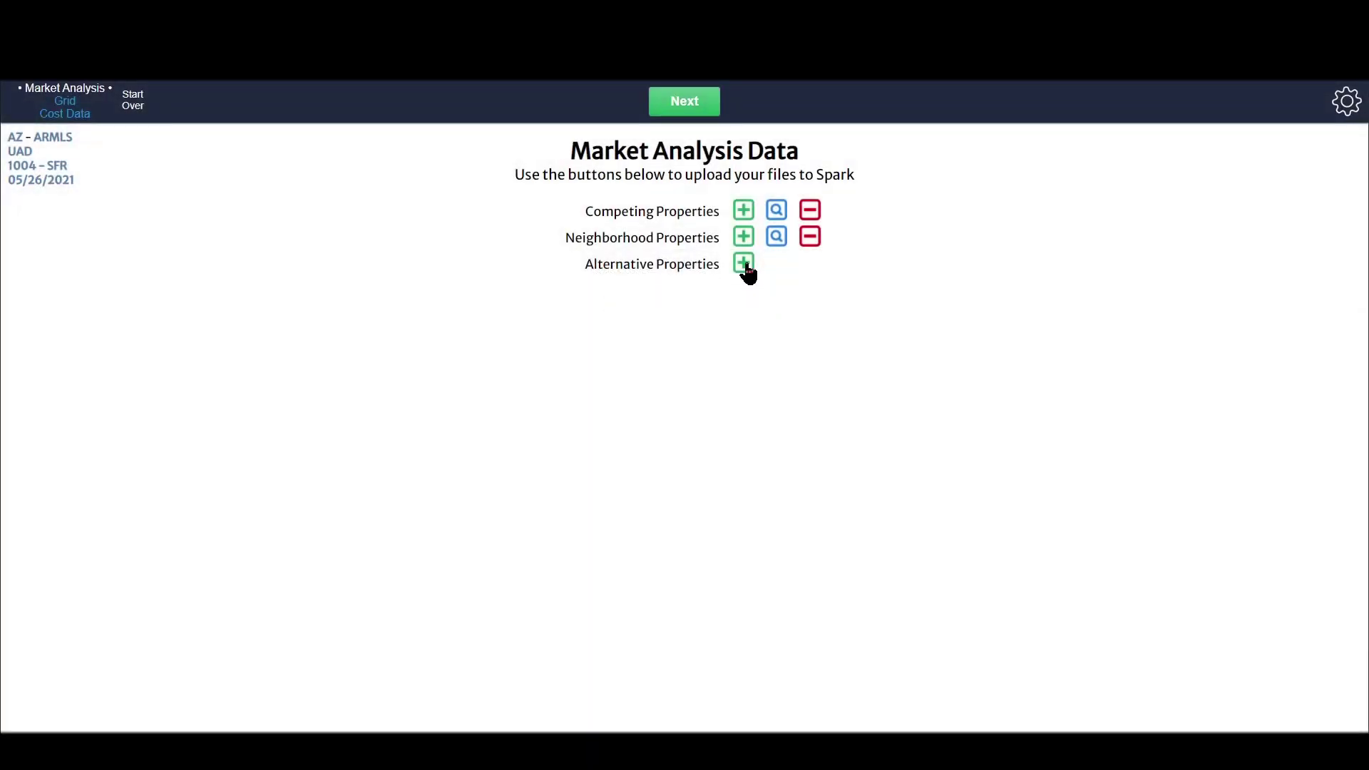
{"action": "left_click", "coordinate": [745, 265]}
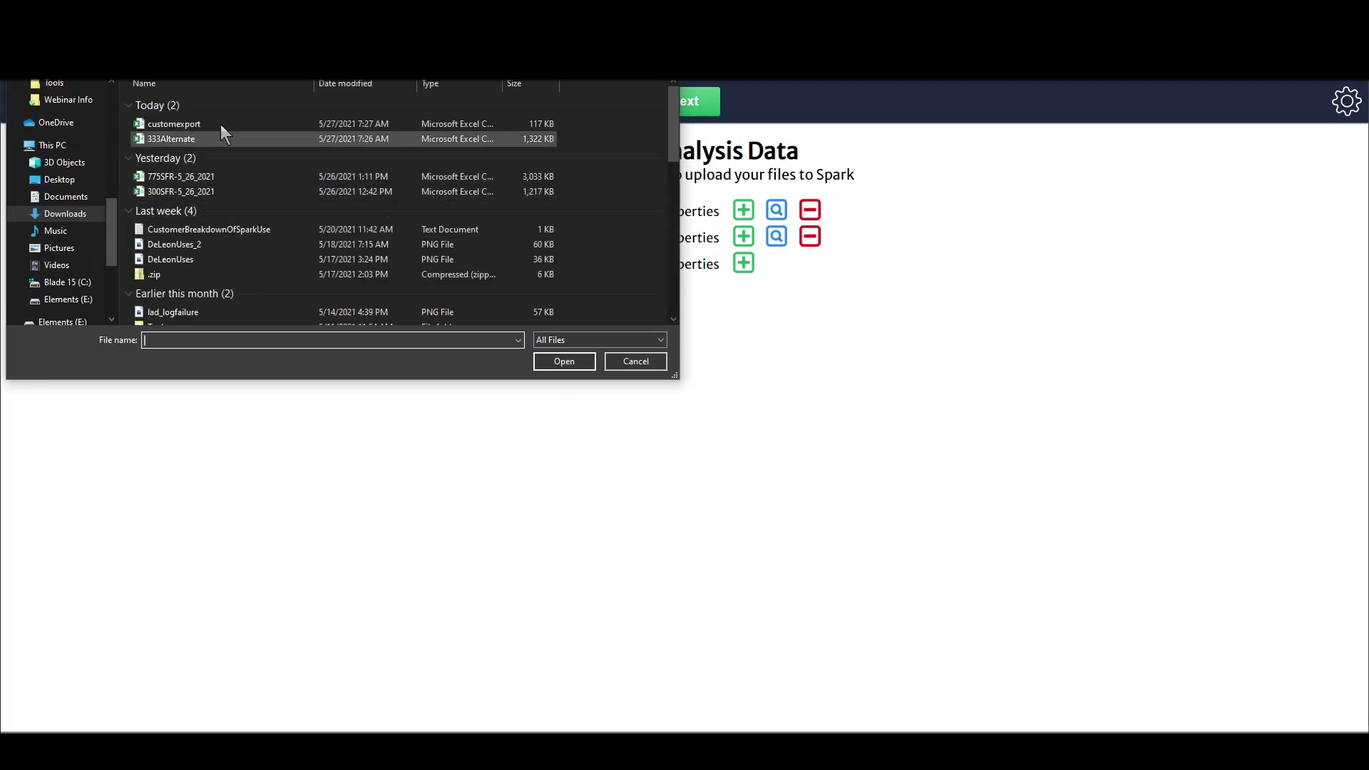
{"action": "double_click", "coordinate": [186, 139]}
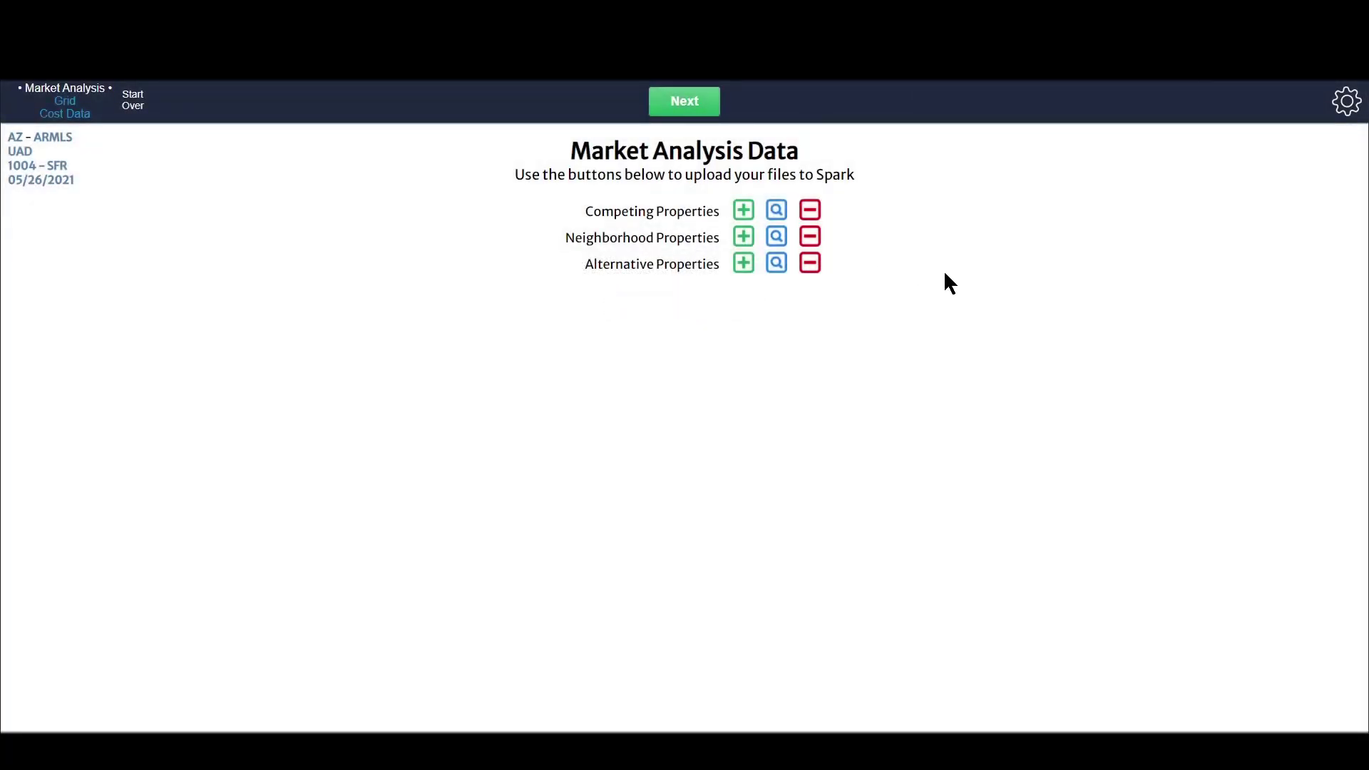
{"action": "left_click", "coordinate": [698, 107]}
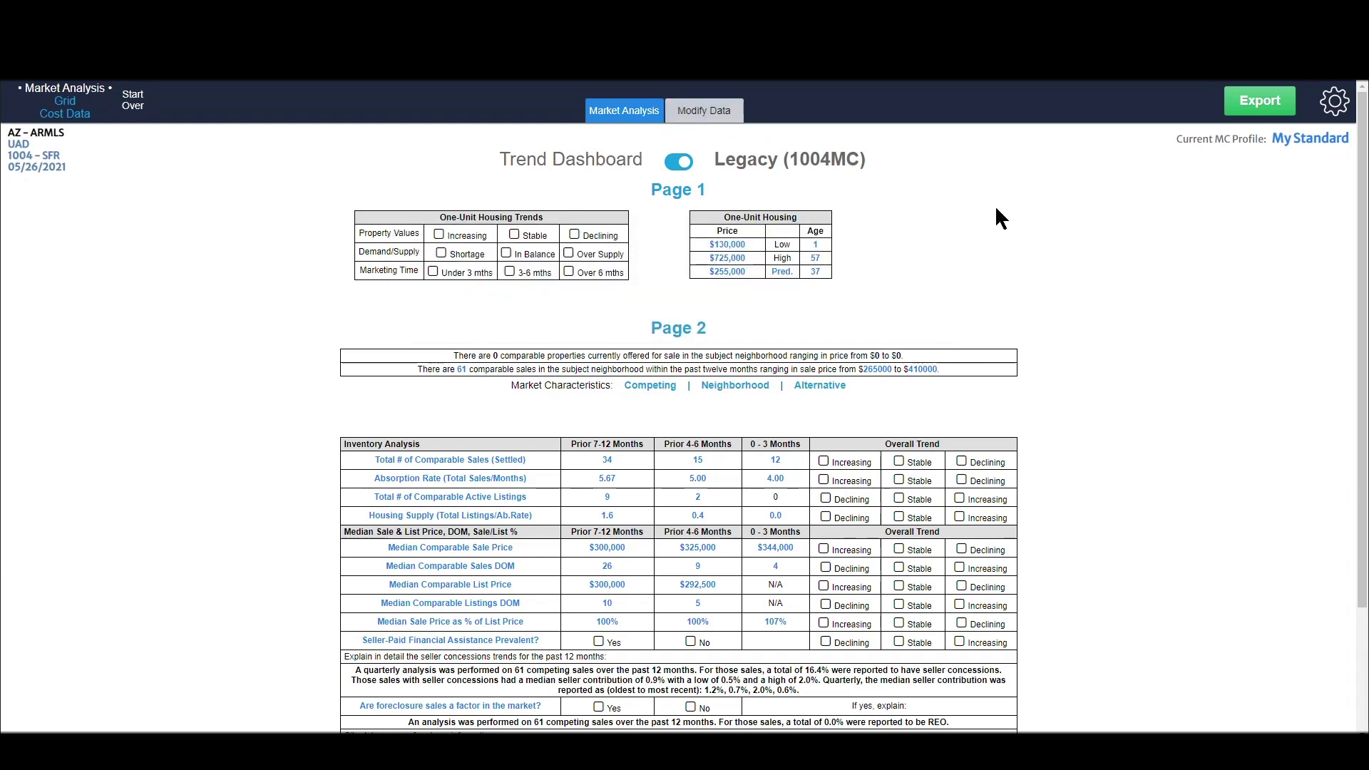
Step: Compare the Trend Dashboard with the Legacy (1004MC) form, finishing on the Trend Dashboard view
{"action": "left_click", "coordinate": [672, 168]}
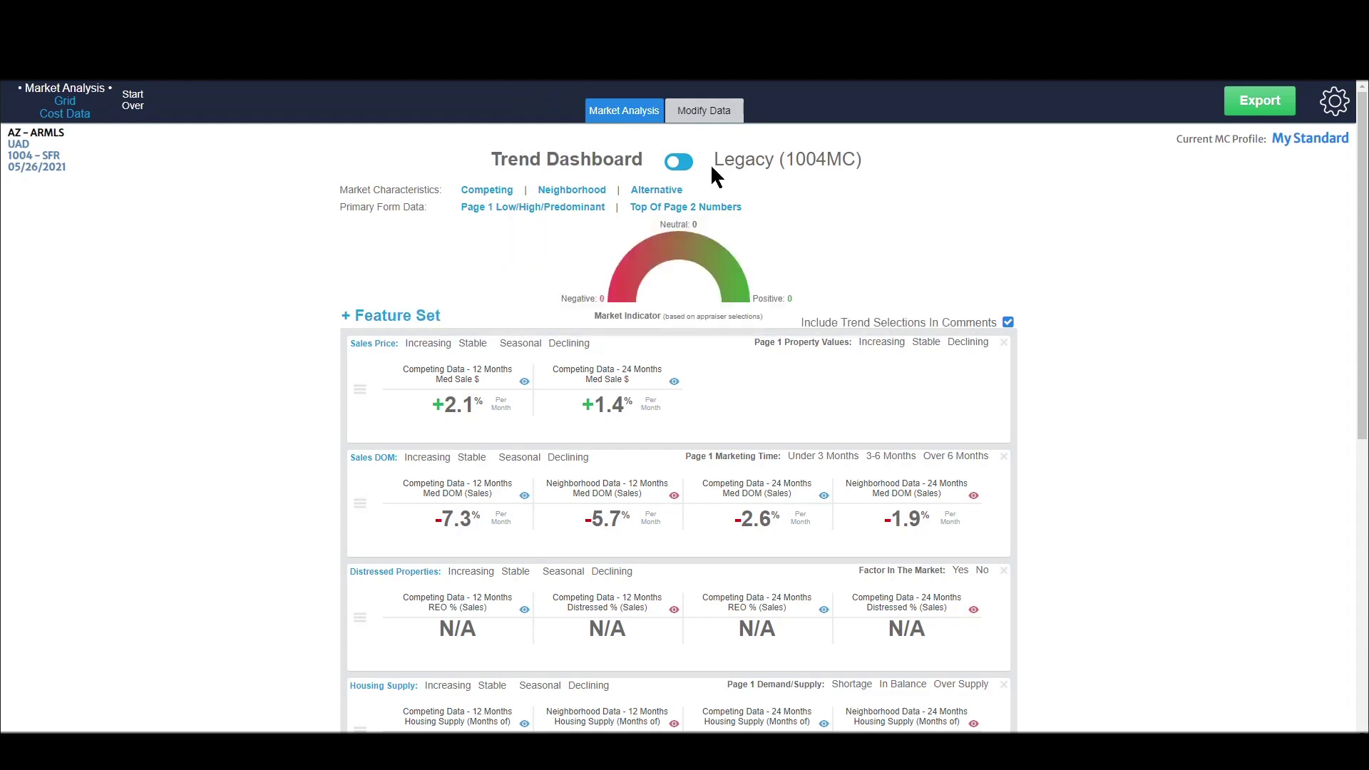
{"action": "left_click", "coordinate": [681, 169]}
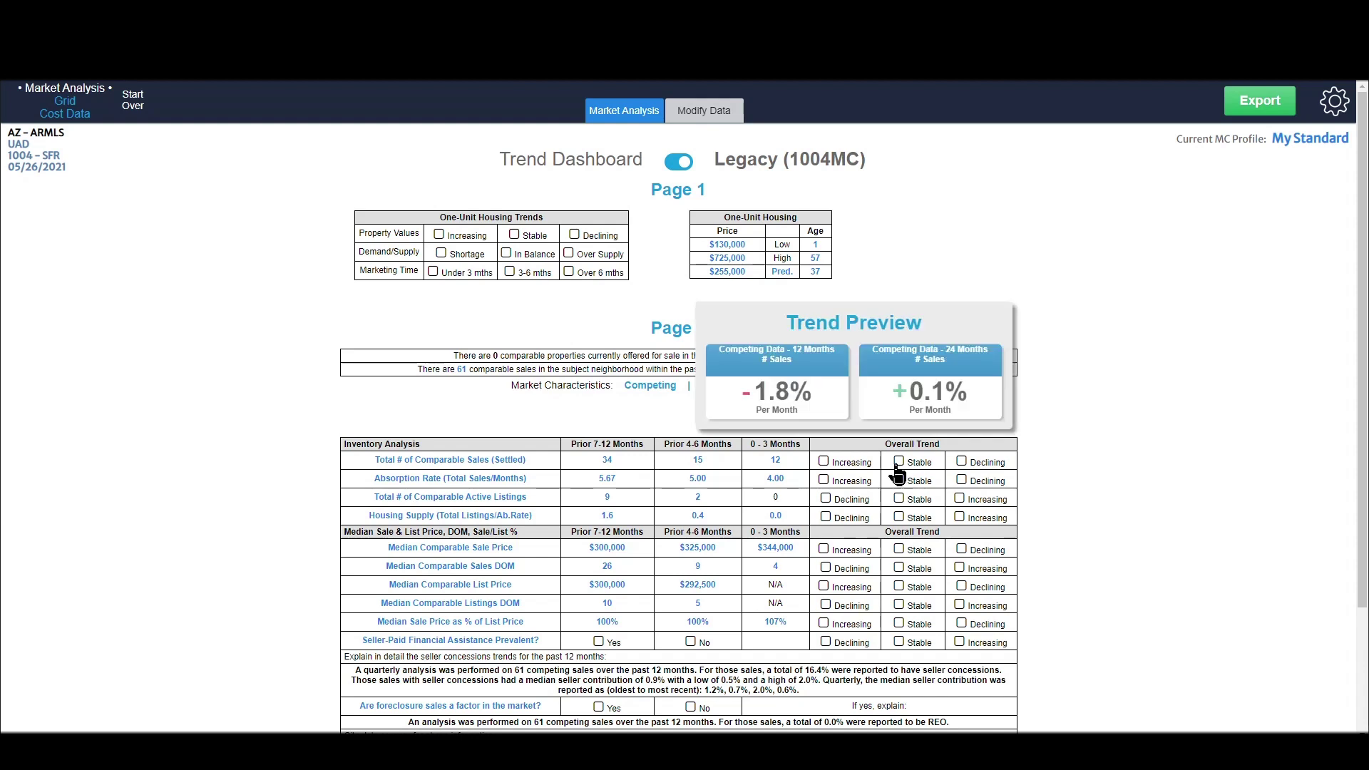
{"action": "left_click", "coordinate": [471, 550]}
{"action": "left_click", "coordinate": [1327, 97]}
{"action": "left_click", "coordinate": [673, 166]}
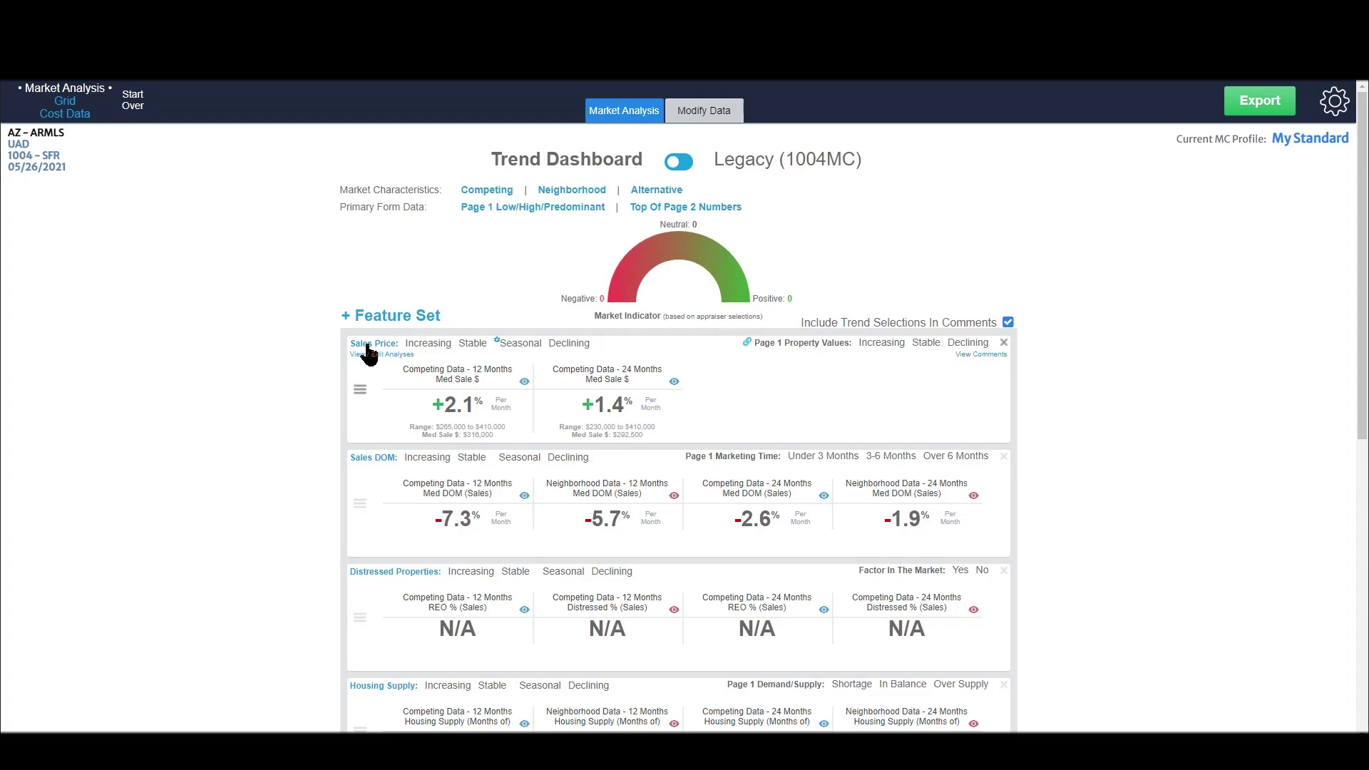
Step: Open the analyses of the Sales Price row and examine the 12-month scatter plot with its linked comments
{"action": "left_click", "coordinate": [367, 353]}
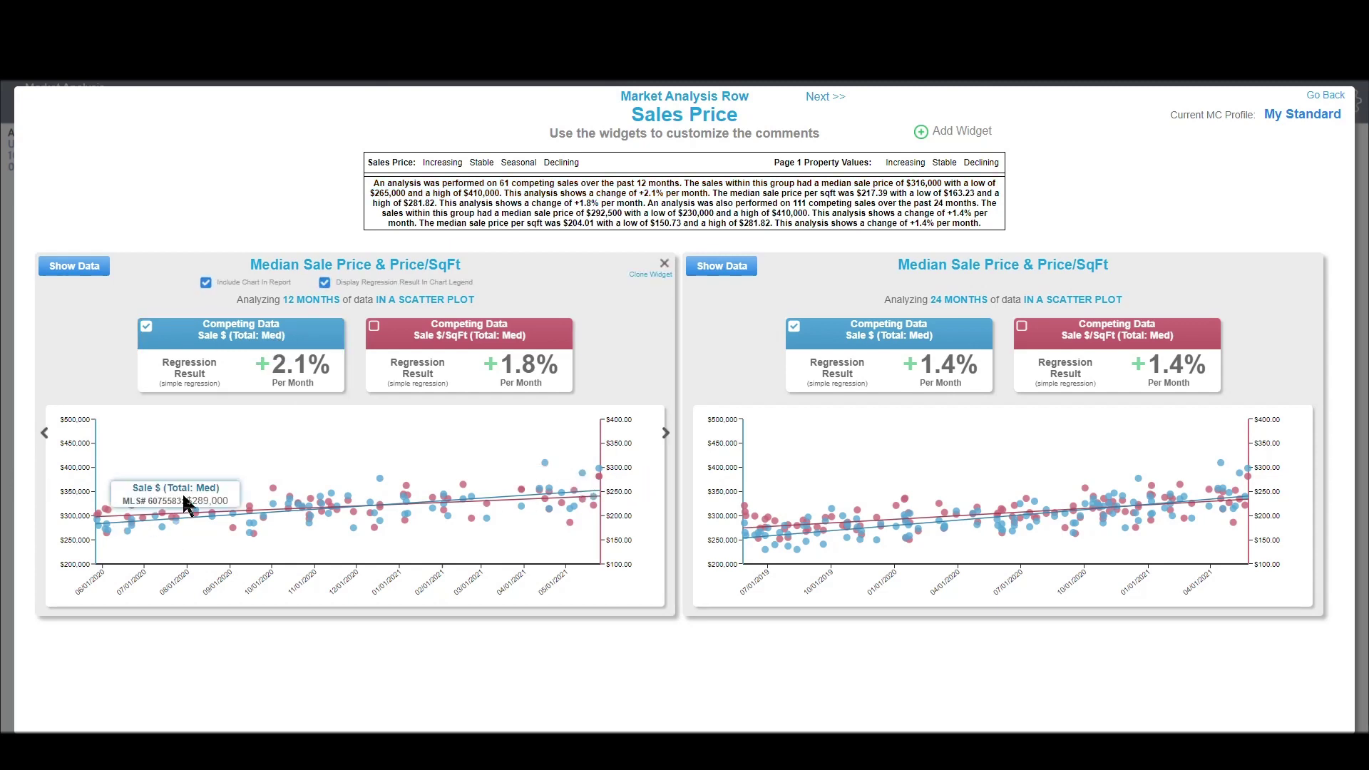
{"action": "mouse_move", "coordinate": [161, 529]}
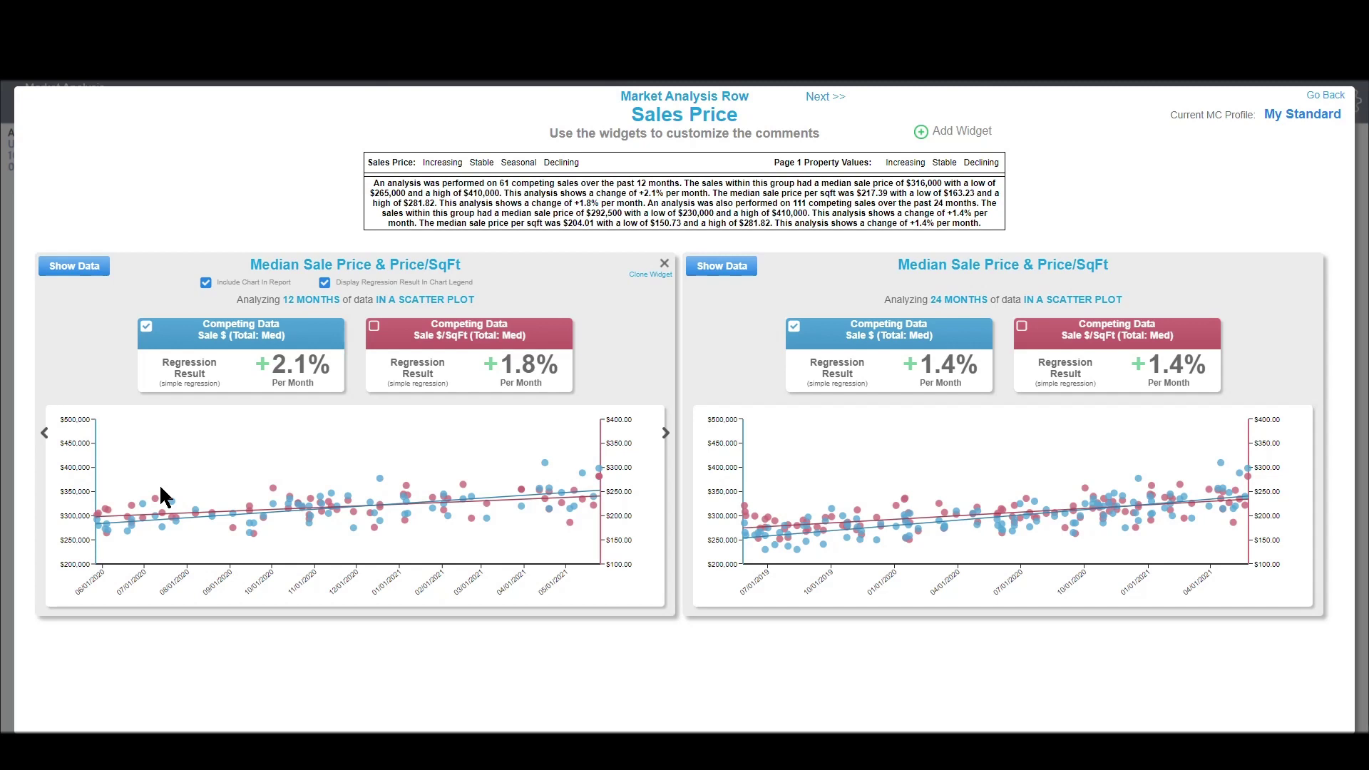
{"action": "mouse_move", "coordinate": [262, 335]}
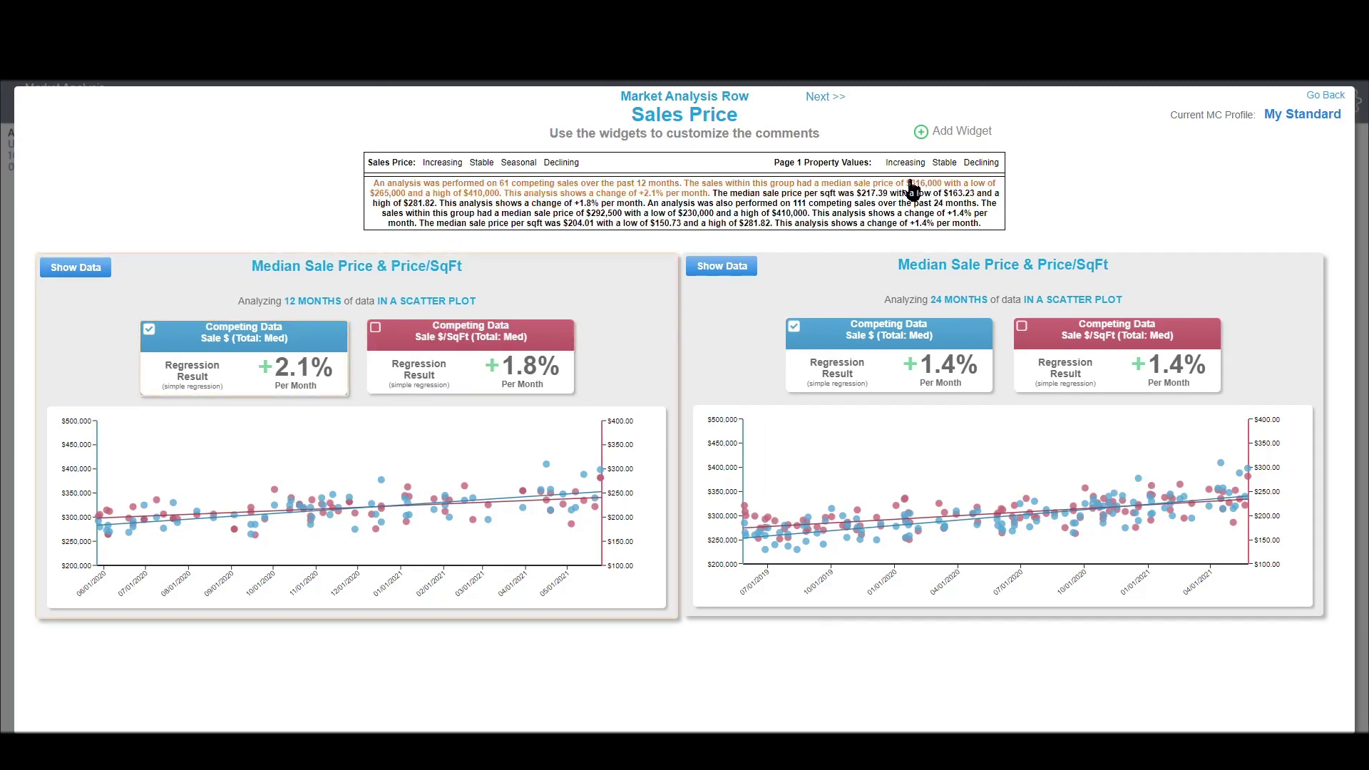
Step: Set the 12-month widget's Competing sale price metric to analyze Sale $ (Total: Avg)
{"action": "left_click", "coordinate": [298, 353]}
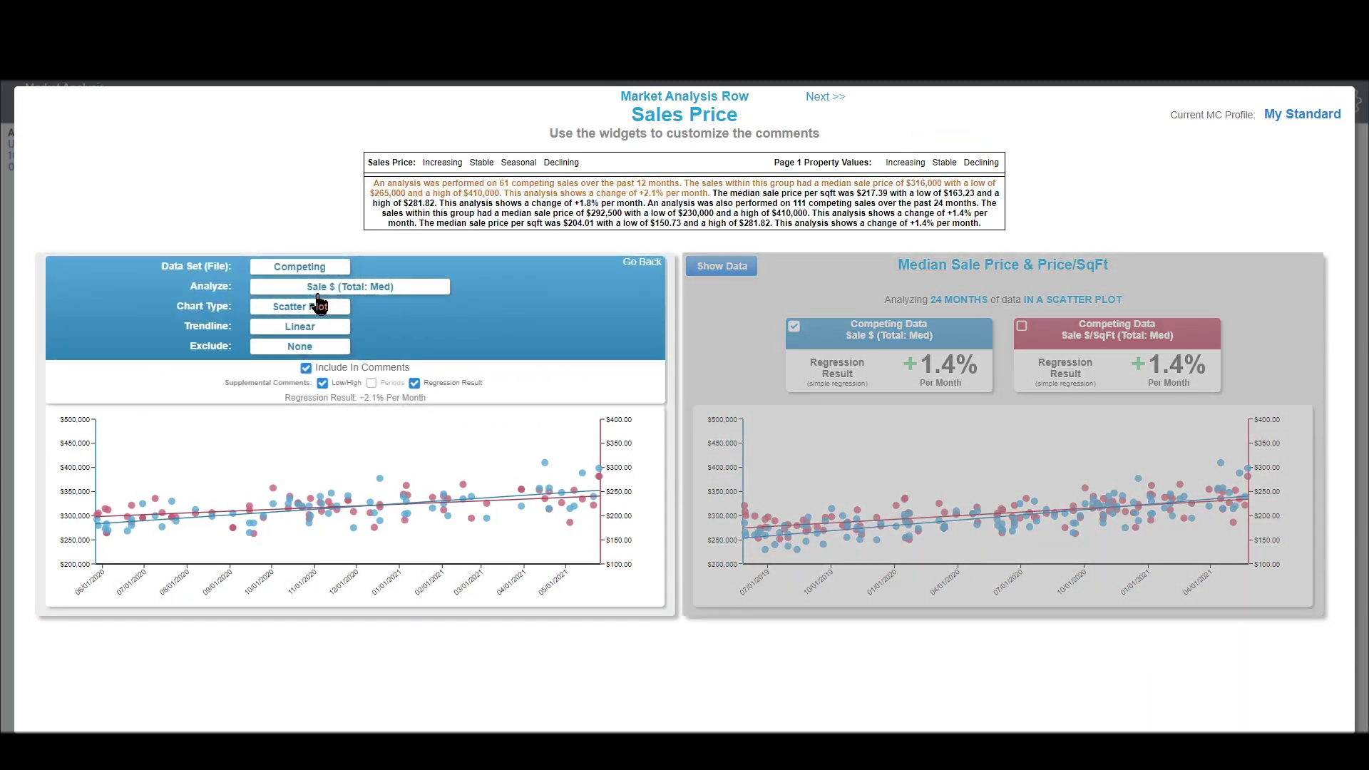
{"action": "left_click", "coordinate": [388, 291]}
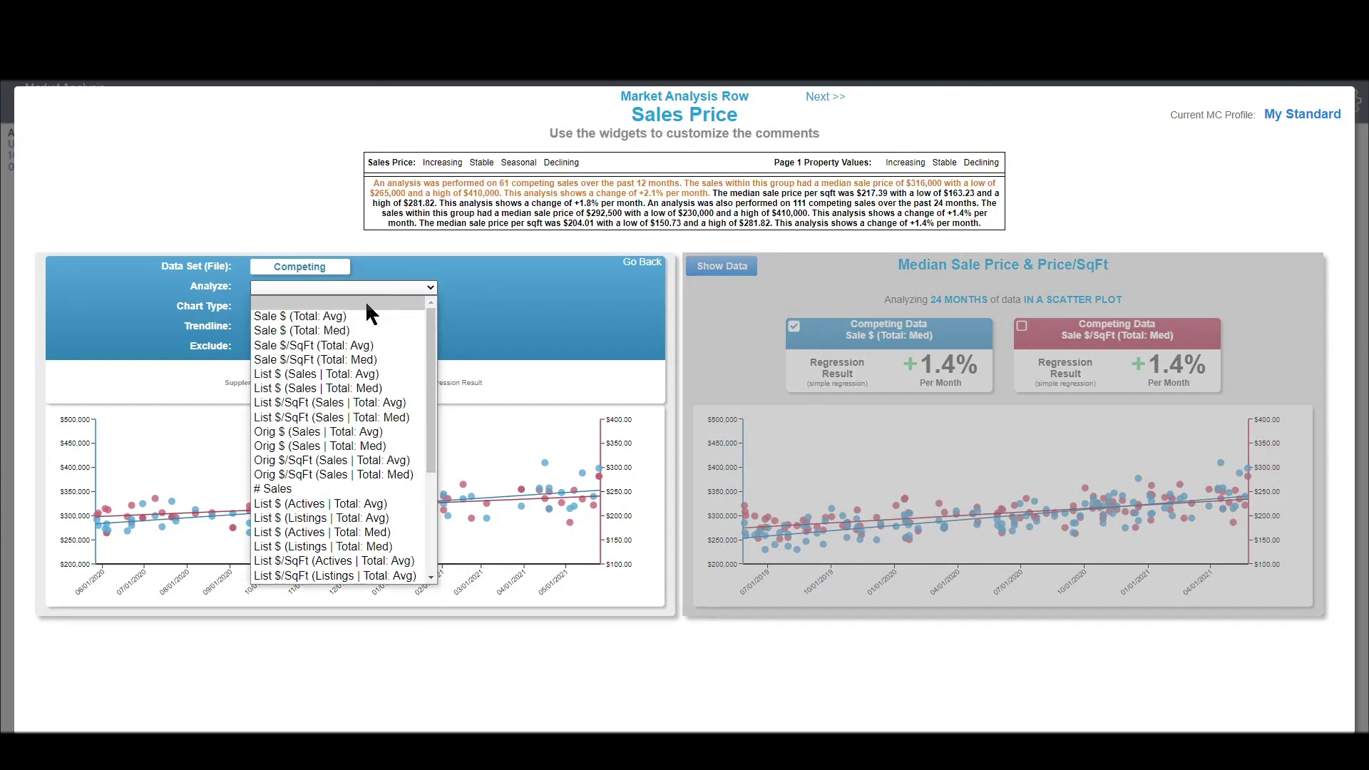
{"action": "left_click", "coordinate": [351, 318]}
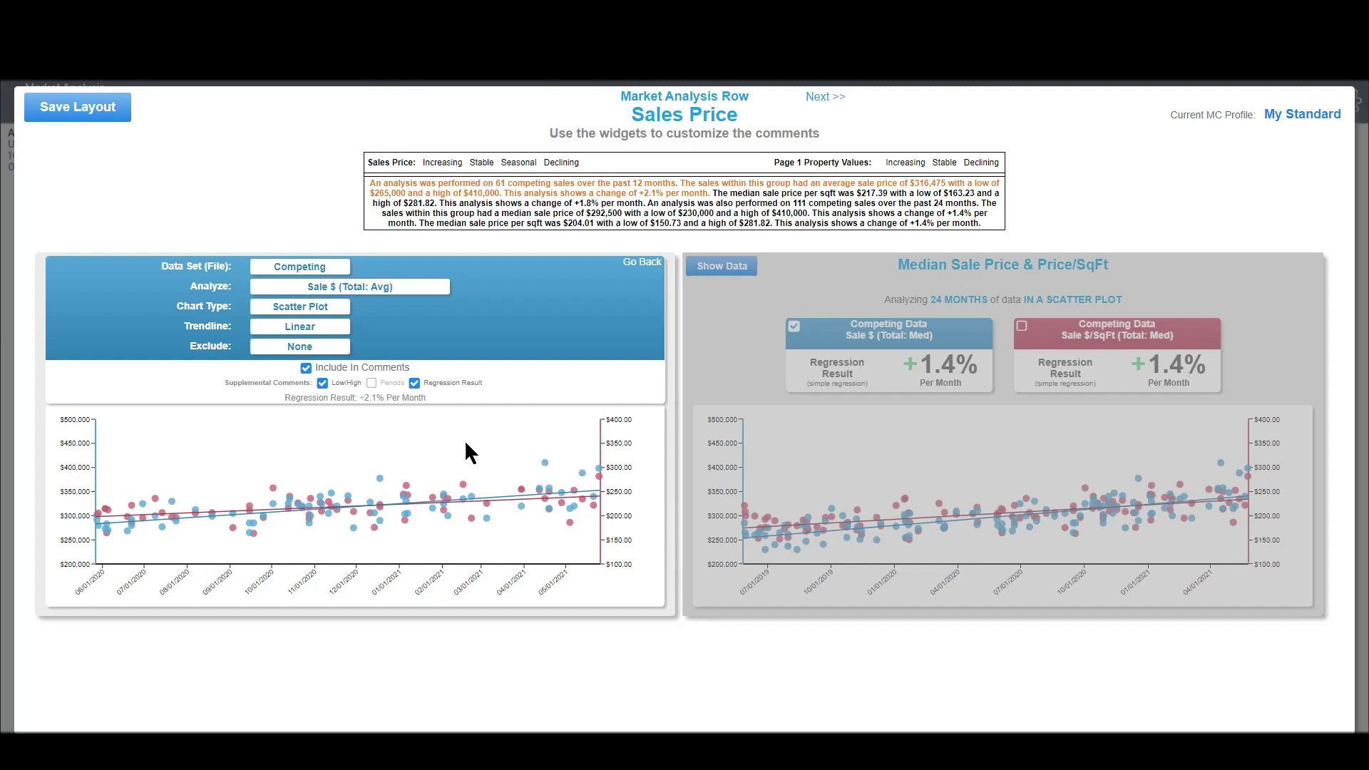
Step: Restore the 12-month Competing metric to Sale $ (Total: Med) and leave its settings
{"action": "left_click", "coordinate": [390, 287]}
{"action": "left_click", "coordinate": [367, 288]}
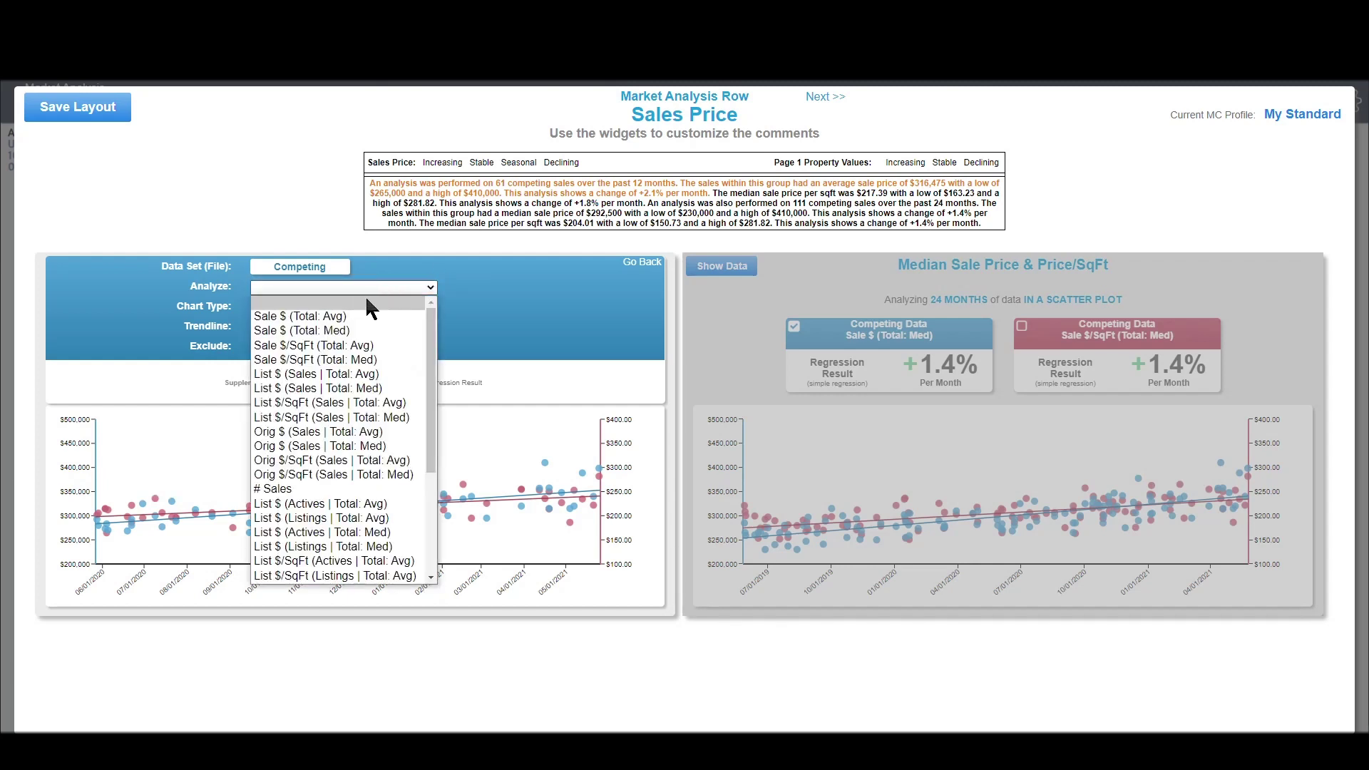
{"action": "left_click", "coordinate": [337, 332]}
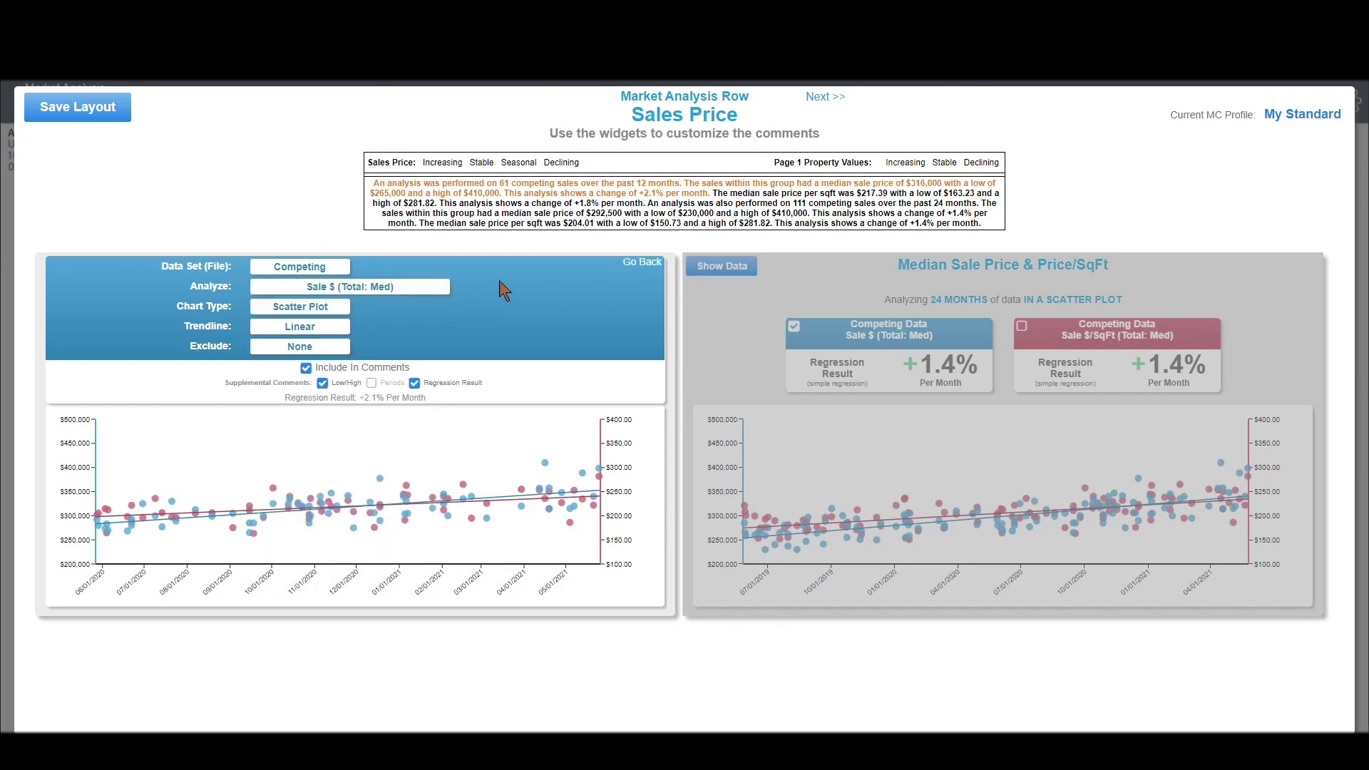
{"action": "left_click", "coordinate": [642, 263]}
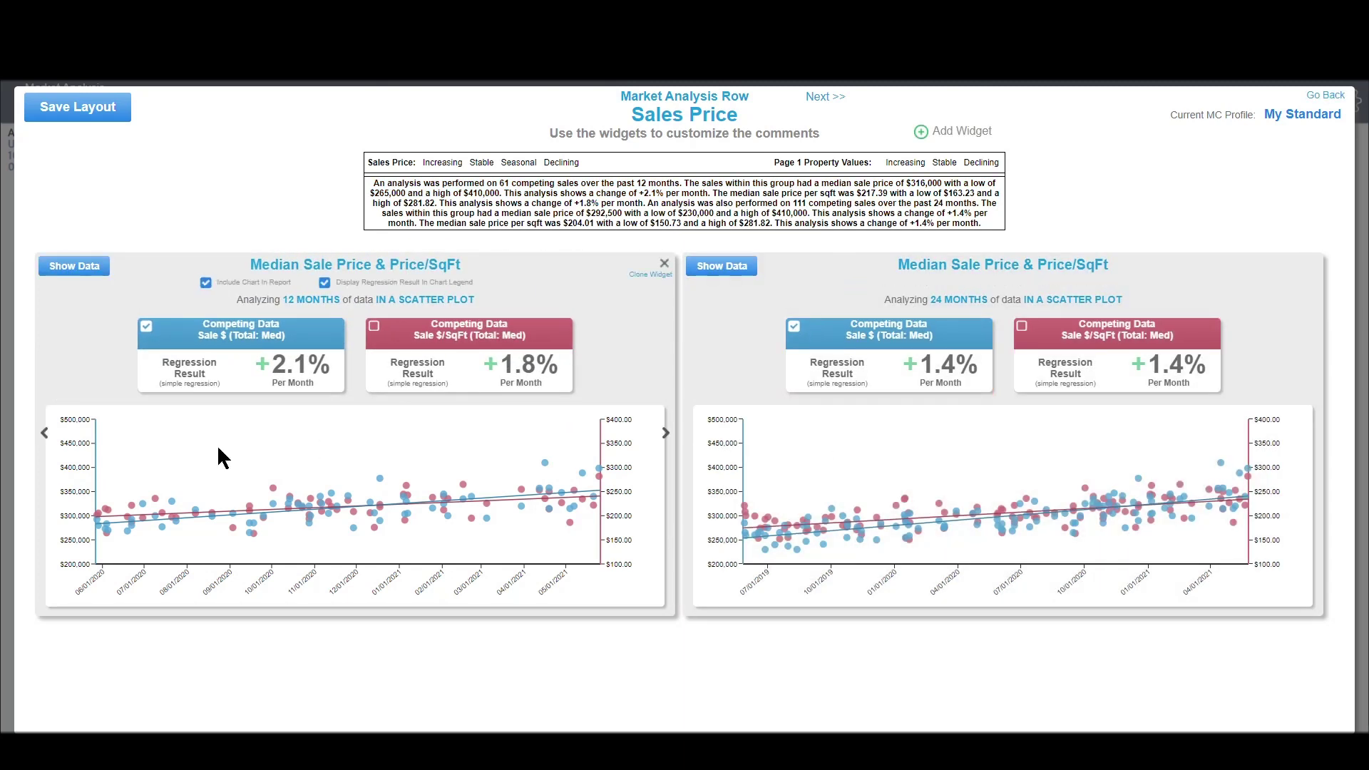
Step: Review the comments tied to both 12-month Competing metrics and group that widget's data by quarter
{"action": "mouse_move", "coordinate": [223, 349]}
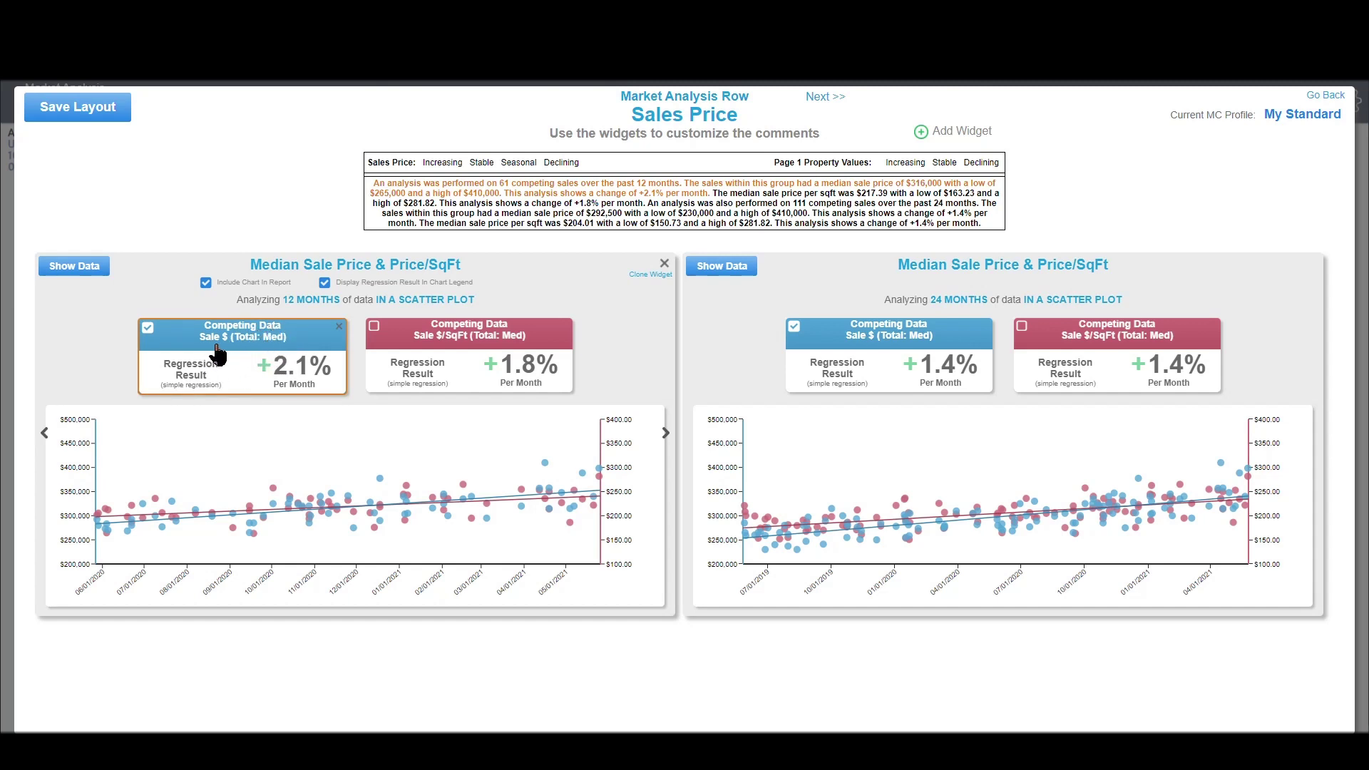
{"action": "mouse_move", "coordinate": [474, 336]}
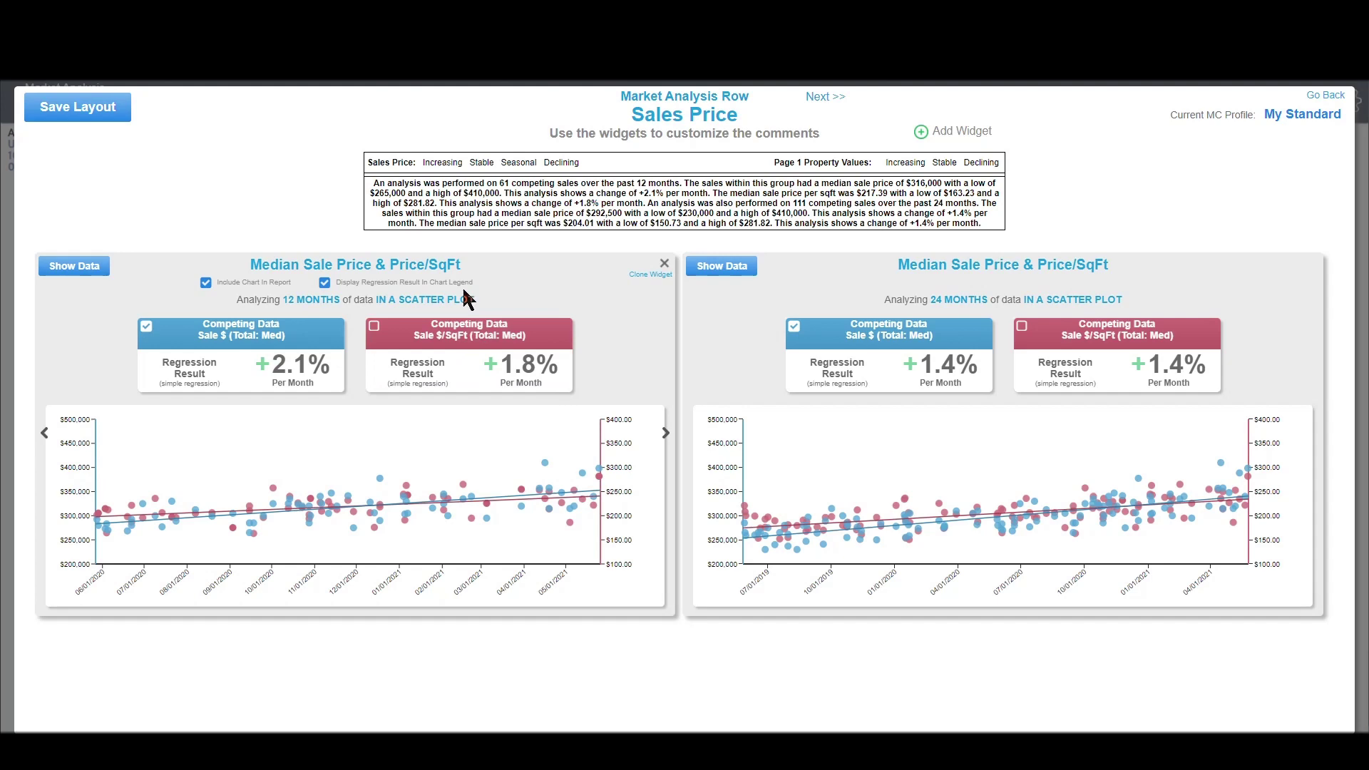
{"action": "left_click", "coordinate": [435, 302]}
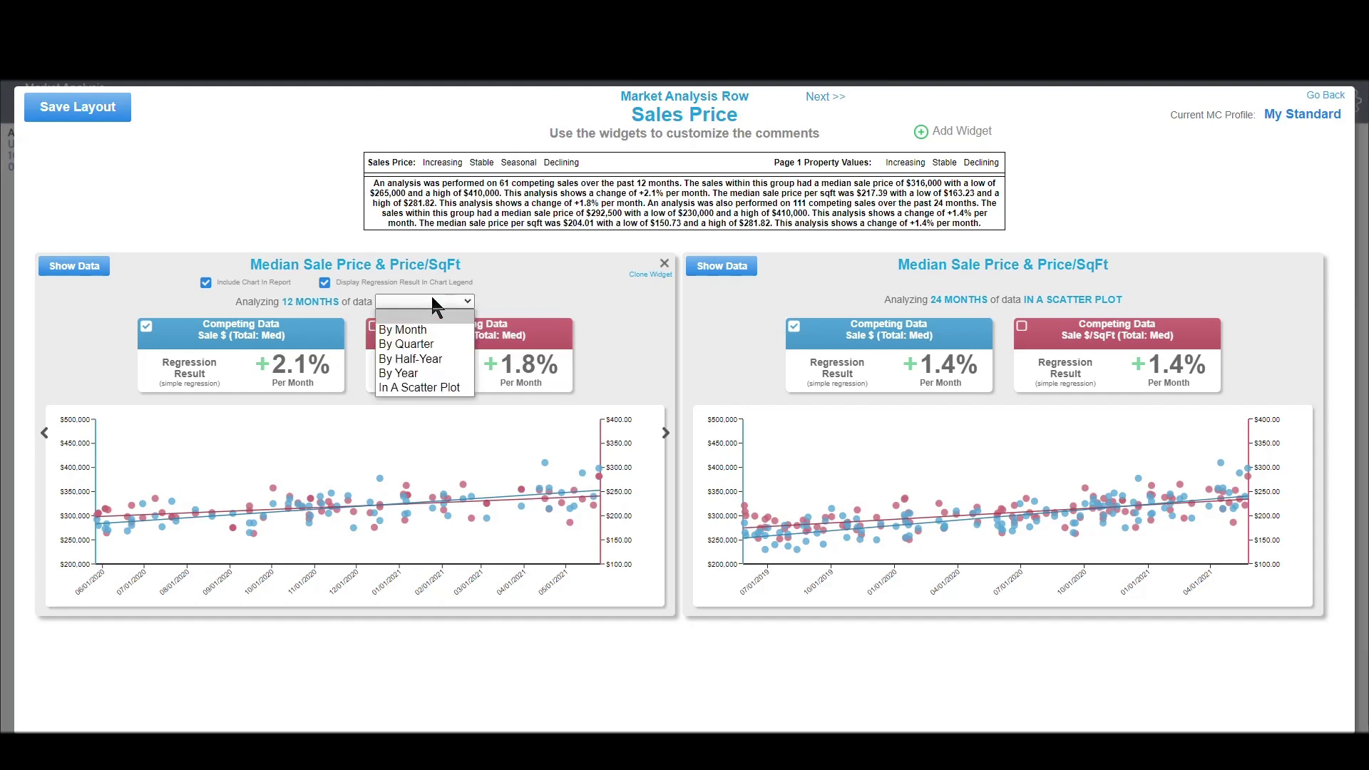
{"action": "left_click", "coordinate": [467, 318]}
{"action": "left_click", "coordinate": [435, 306]}
{"action": "left_click", "coordinate": [446, 349]}
Step: Group the 12-month Median Sale Price & Price/SqFt widget's data by half-year
{"action": "left_click", "coordinate": [436, 307]}
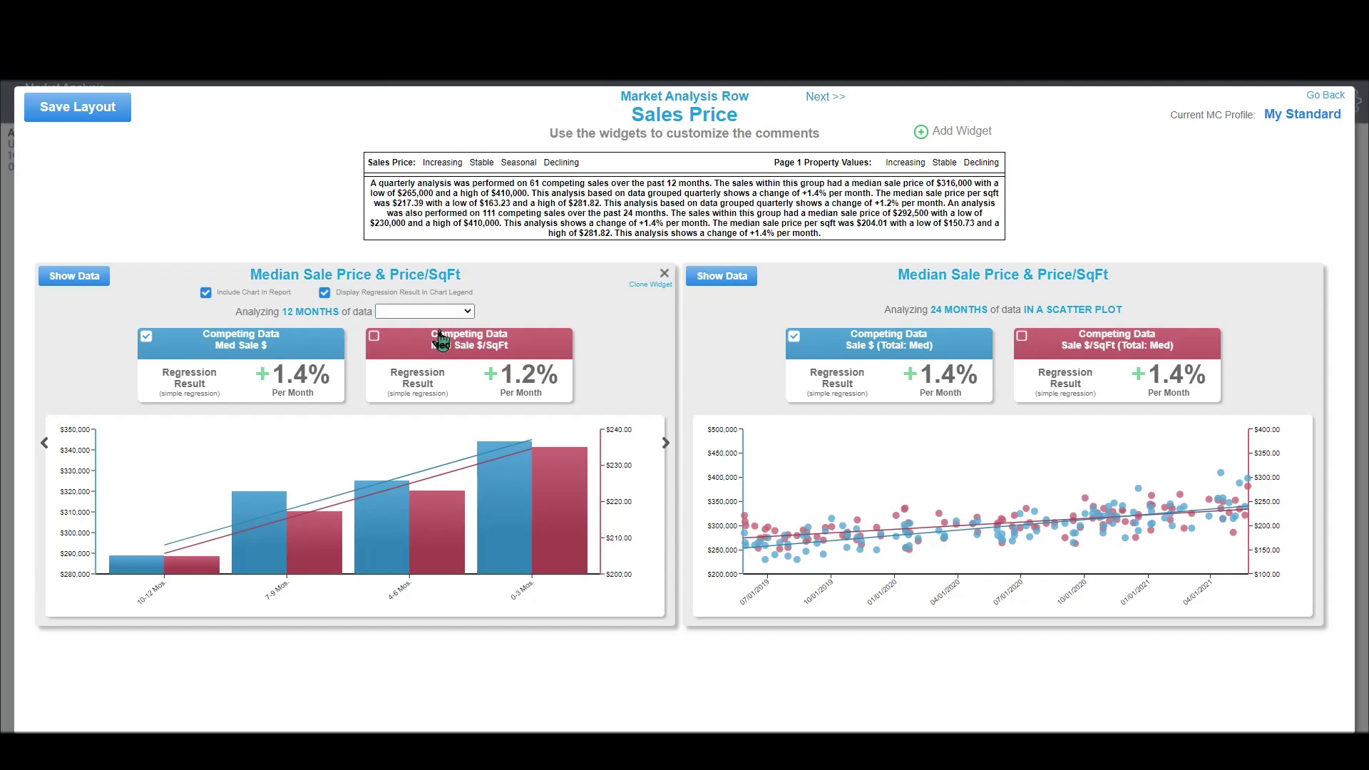
{"action": "left_click", "coordinate": [436, 308]}
{"action": "left_click", "coordinate": [420, 369]}
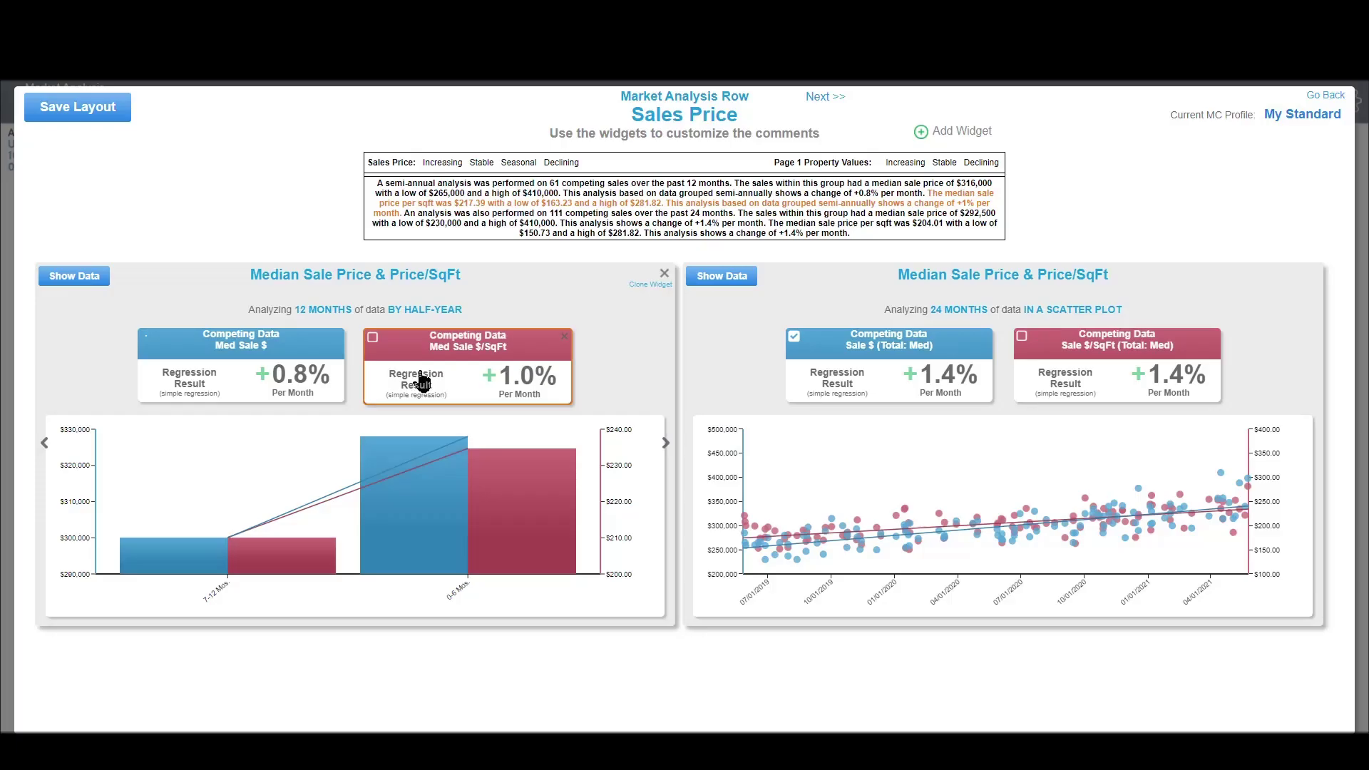
Step: Group the 12-month Median Sale Price & Price/SqFt widget's data by year
{"action": "left_click", "coordinate": [440, 308]}
{"action": "left_click", "coordinate": [440, 308]}
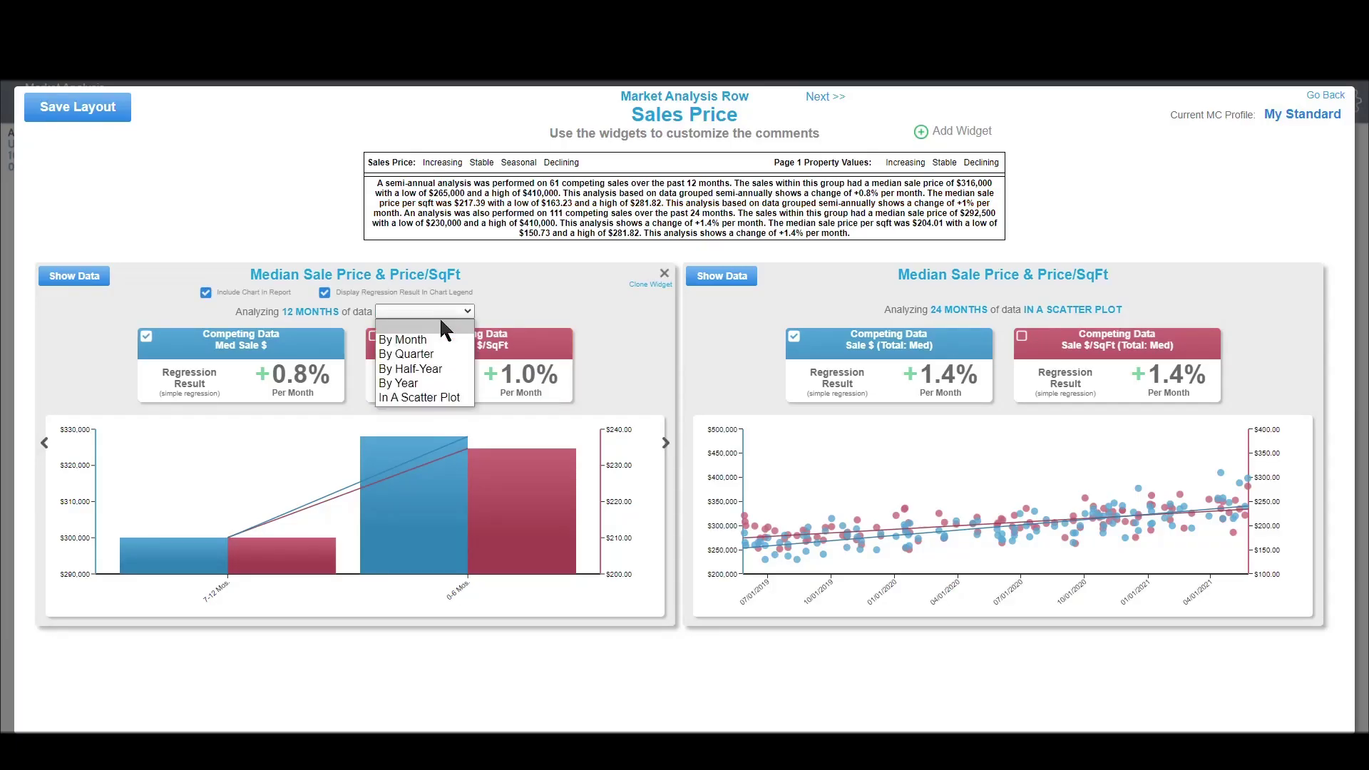
{"action": "left_click", "coordinate": [421, 383]}
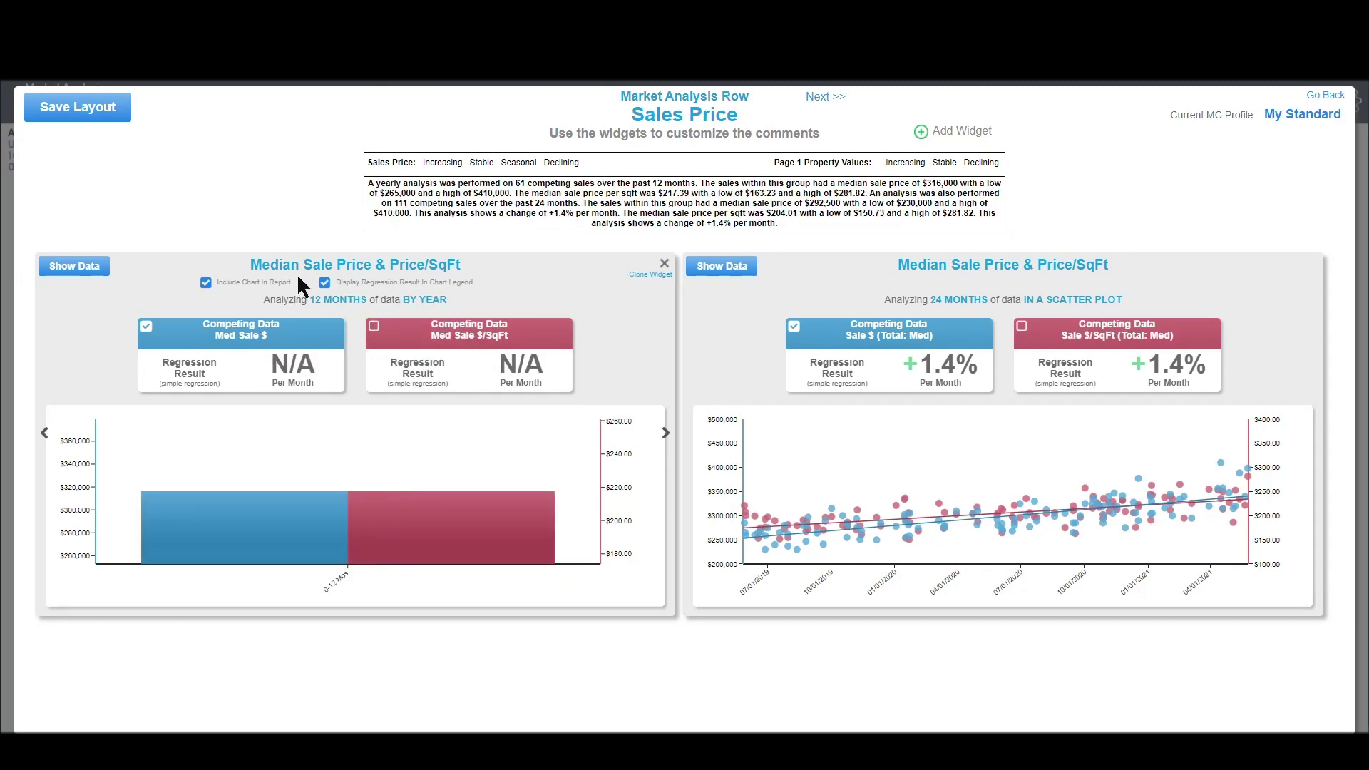
Step: Extend the yearly-grouped Median Sale Price & Price/SqFt widget's period to 36 months and inspect its bar chart
{"action": "left_click", "coordinate": [348, 301]}
{"action": "left_click", "coordinate": [346, 302]}
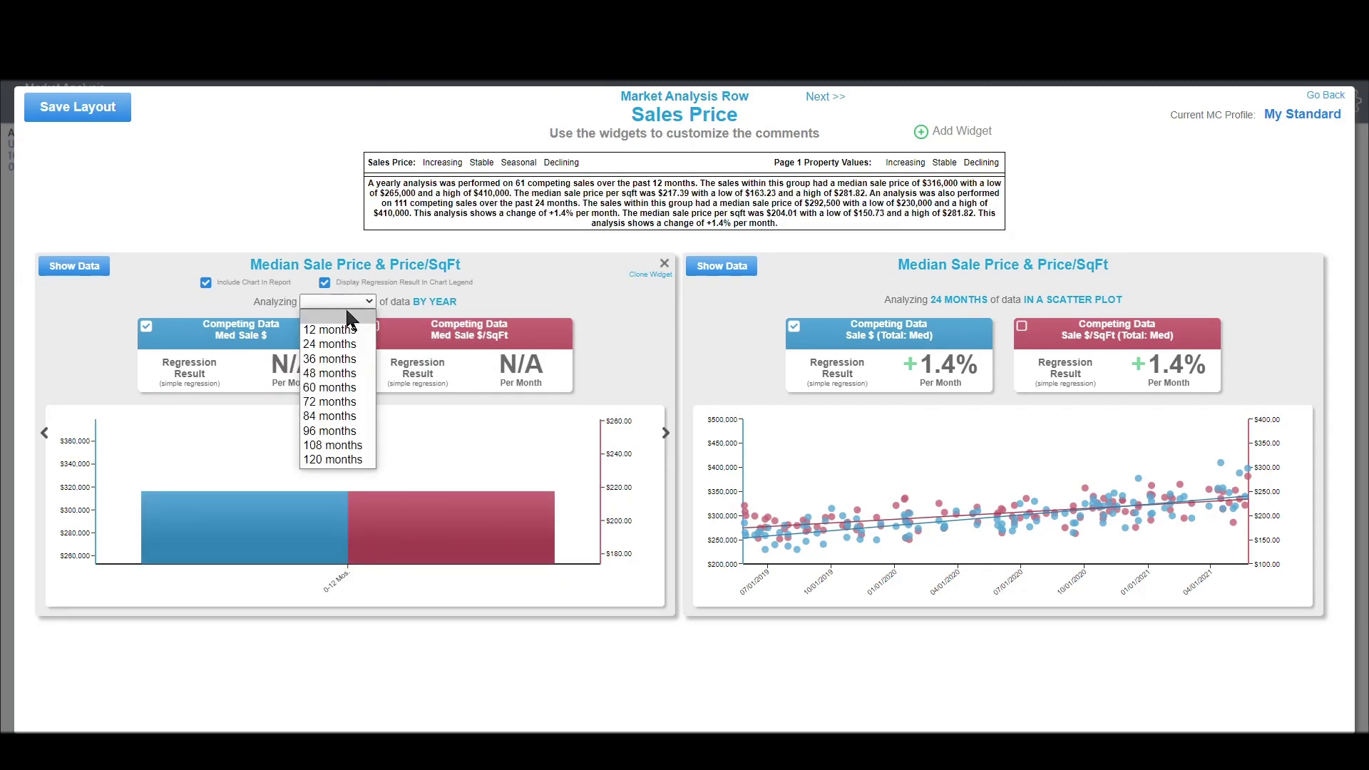
{"action": "left_click", "coordinate": [337, 373]}
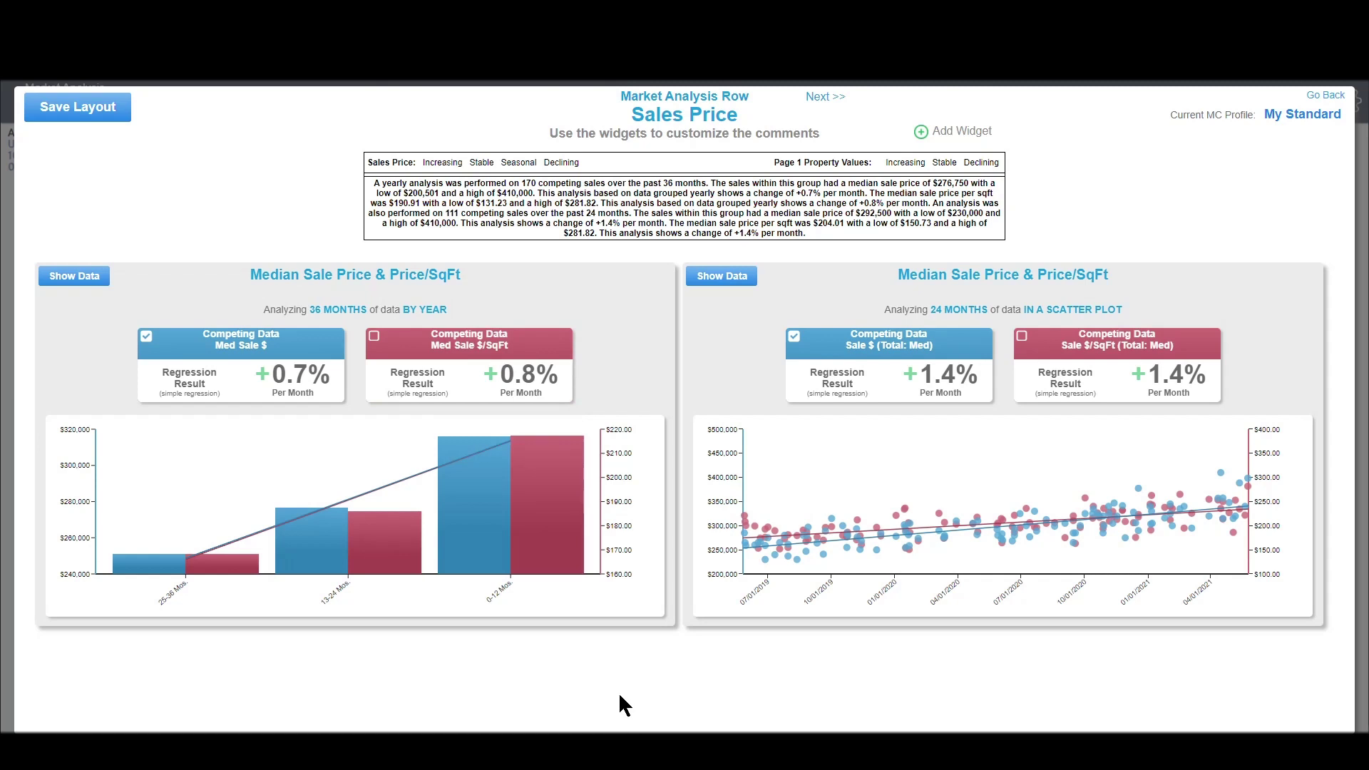
{"action": "mouse_move", "coordinate": [536, 503]}
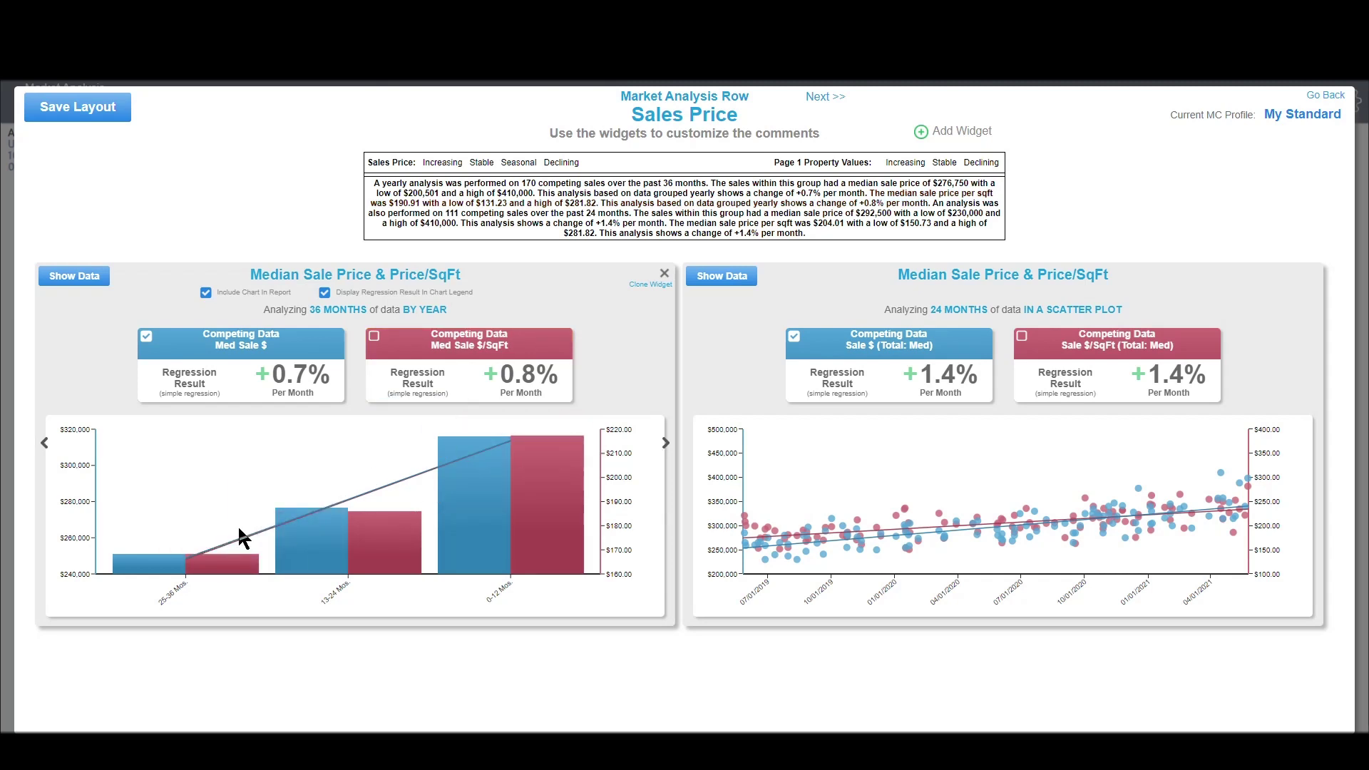
Step: Set the yearly-grouped Median Sale Price & Price/SqFt widget's period to 12 months and group its data by quarter
{"action": "left_click", "coordinate": [361, 315]}
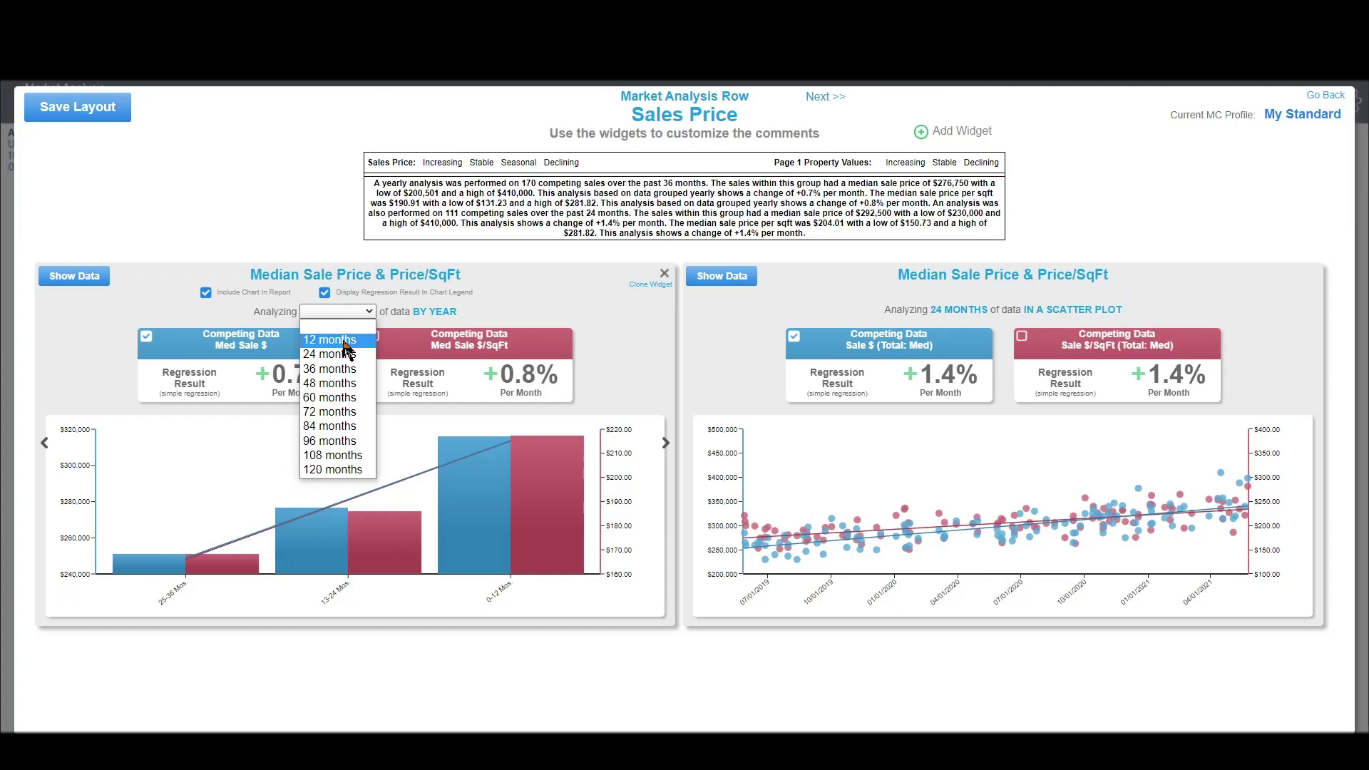
{"action": "left_click", "coordinate": [342, 340]}
{"action": "left_click", "coordinate": [435, 303]}
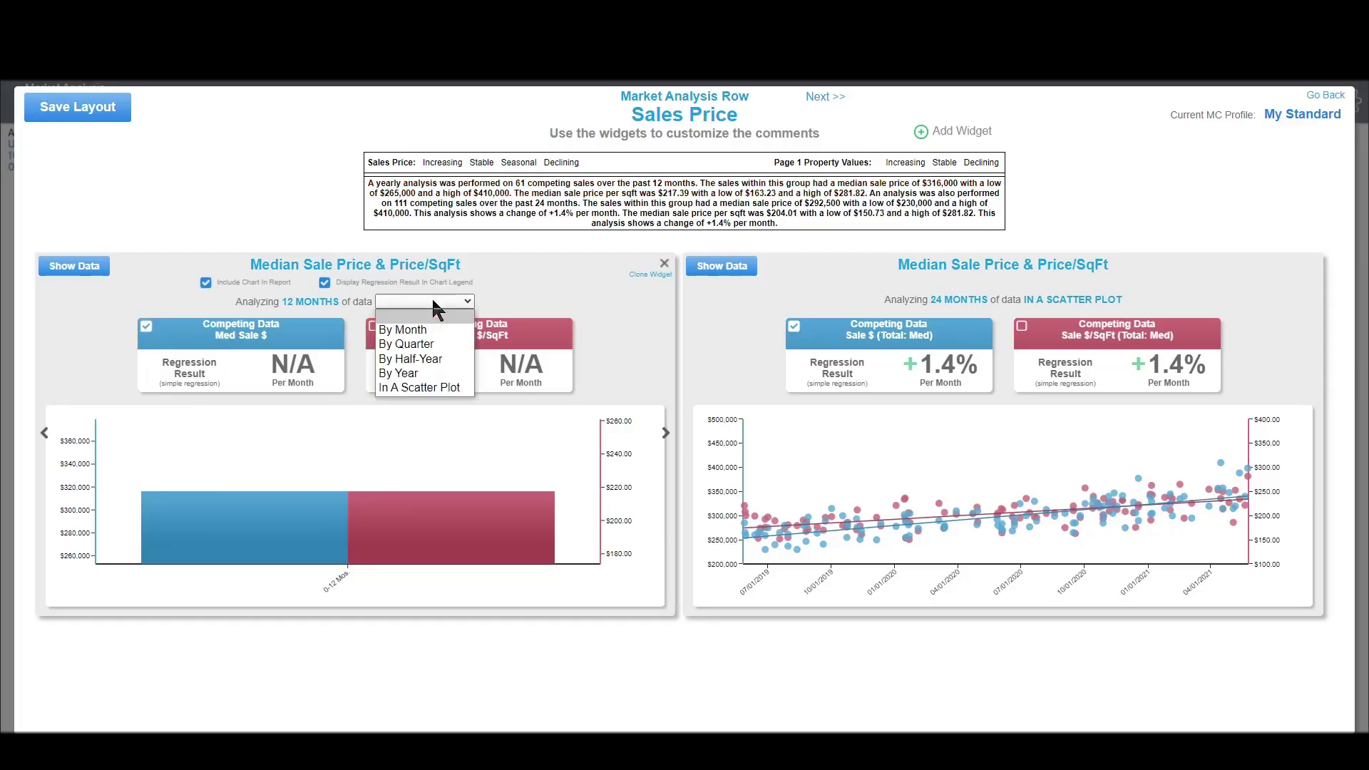
{"action": "left_click", "coordinate": [429, 345]}
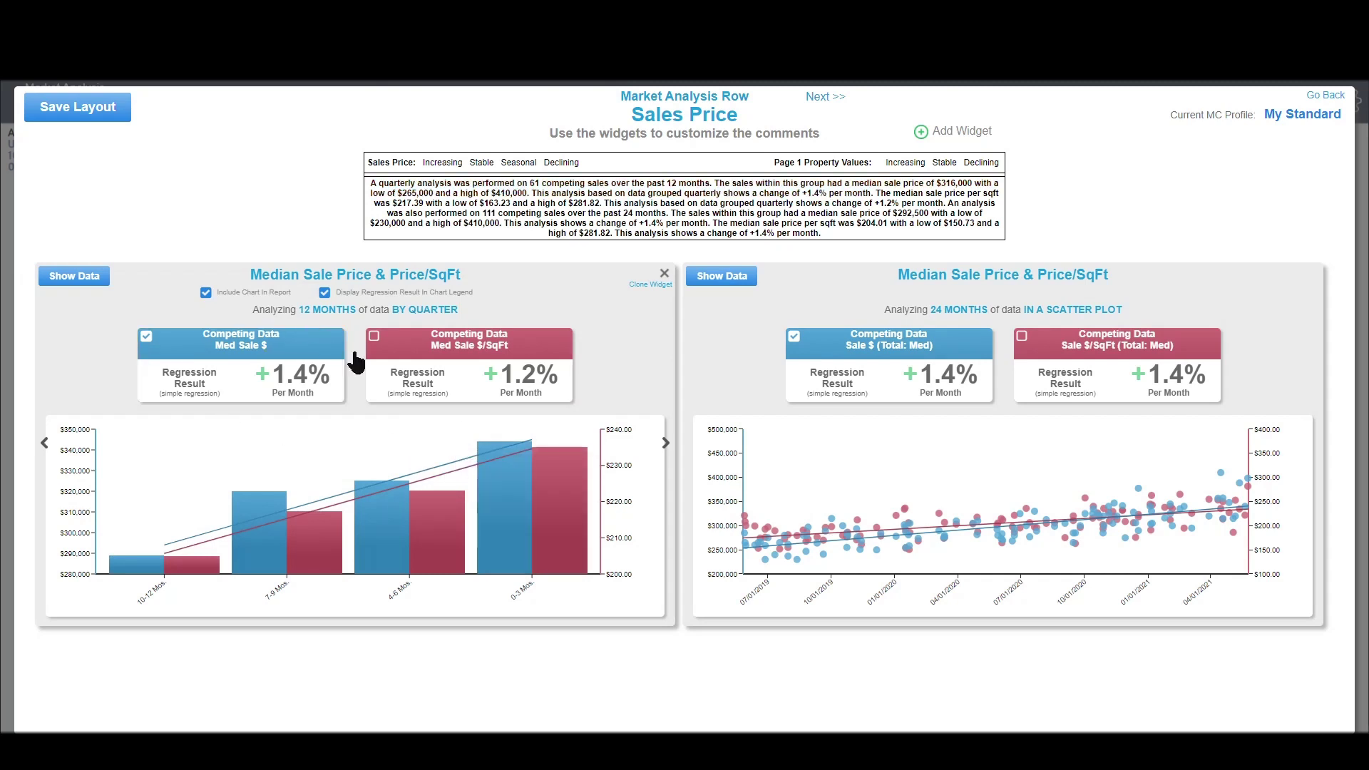
{"action": "left_click", "coordinate": [503, 389]}
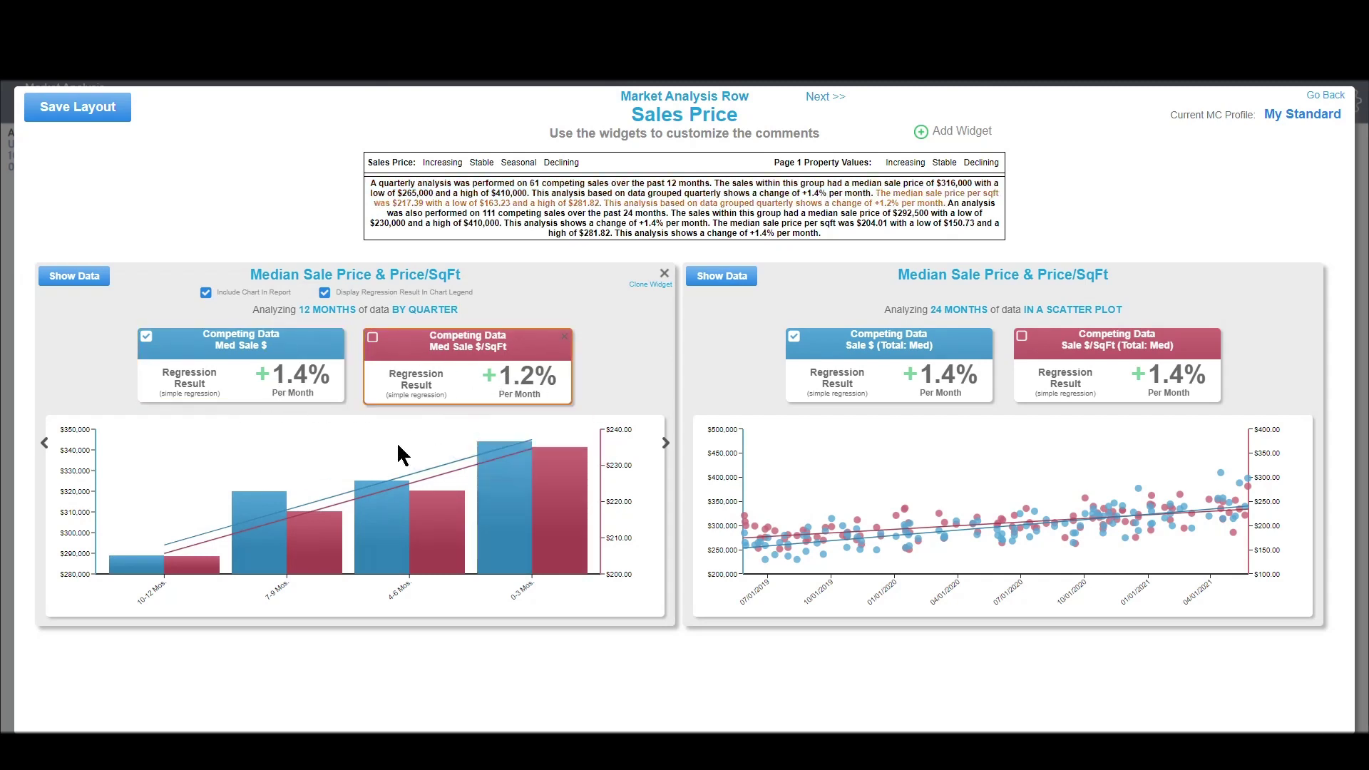
{"action": "mouse_move", "coordinate": [573, 462]}
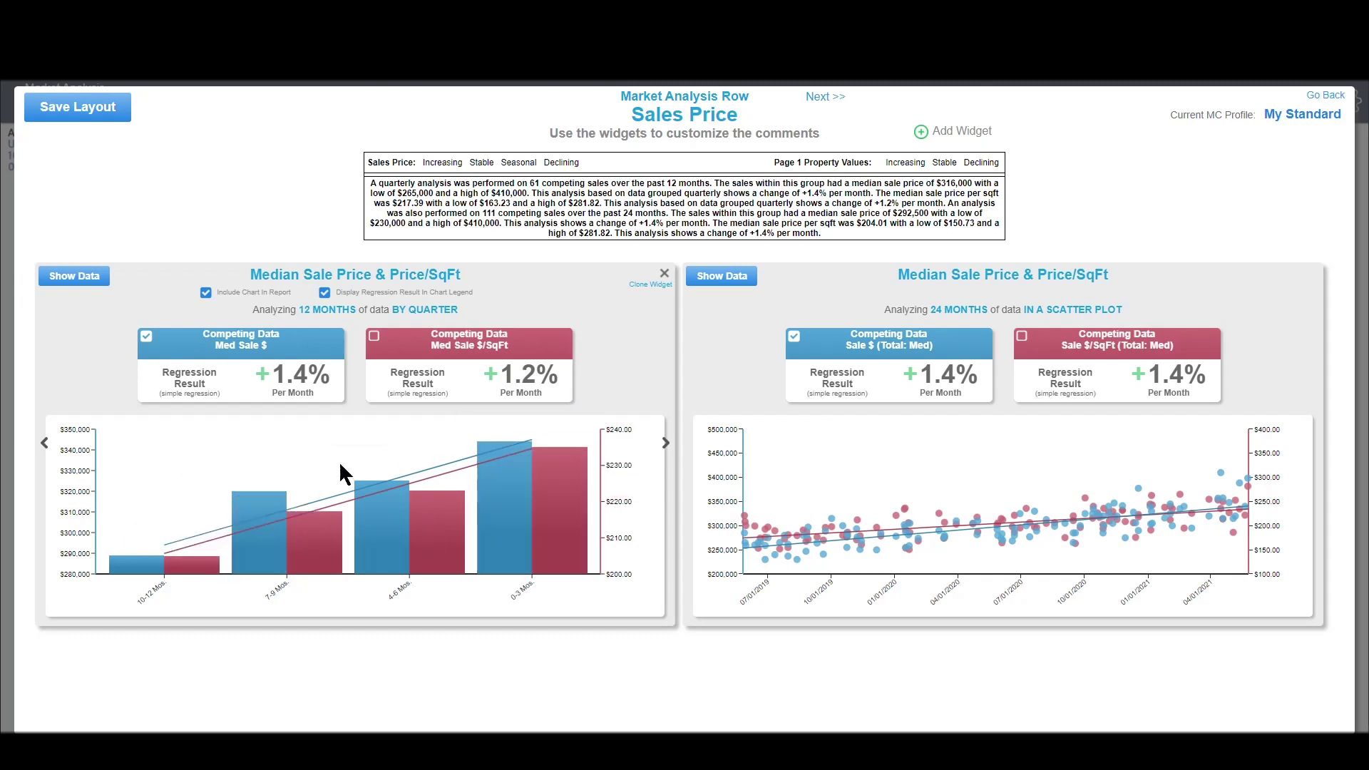
Step: Group the 12-month Median Sale Price & Price/SqFt widget's data by month and inspect its Month 2 bar
{"action": "left_click", "coordinate": [433, 311]}
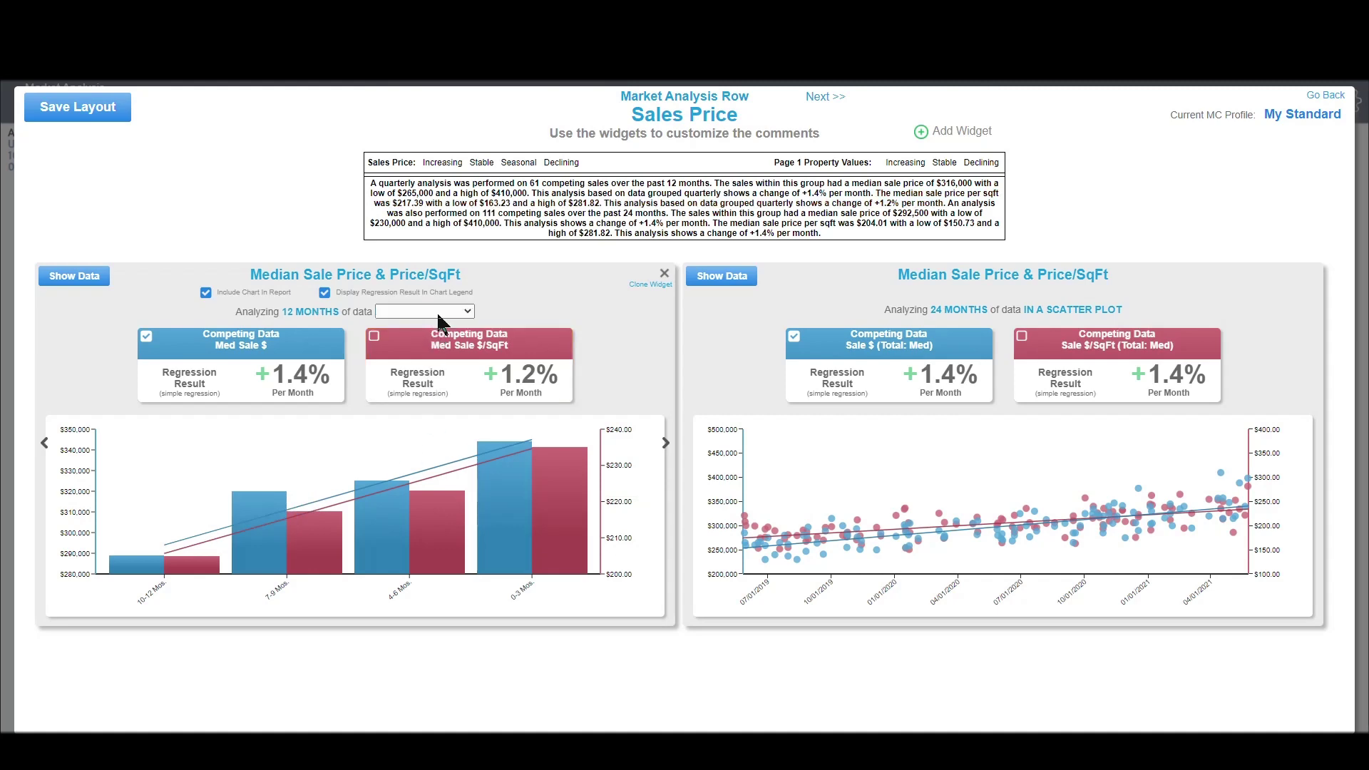
{"action": "left_click", "coordinate": [435, 312]}
{"action": "left_click", "coordinate": [427, 342]}
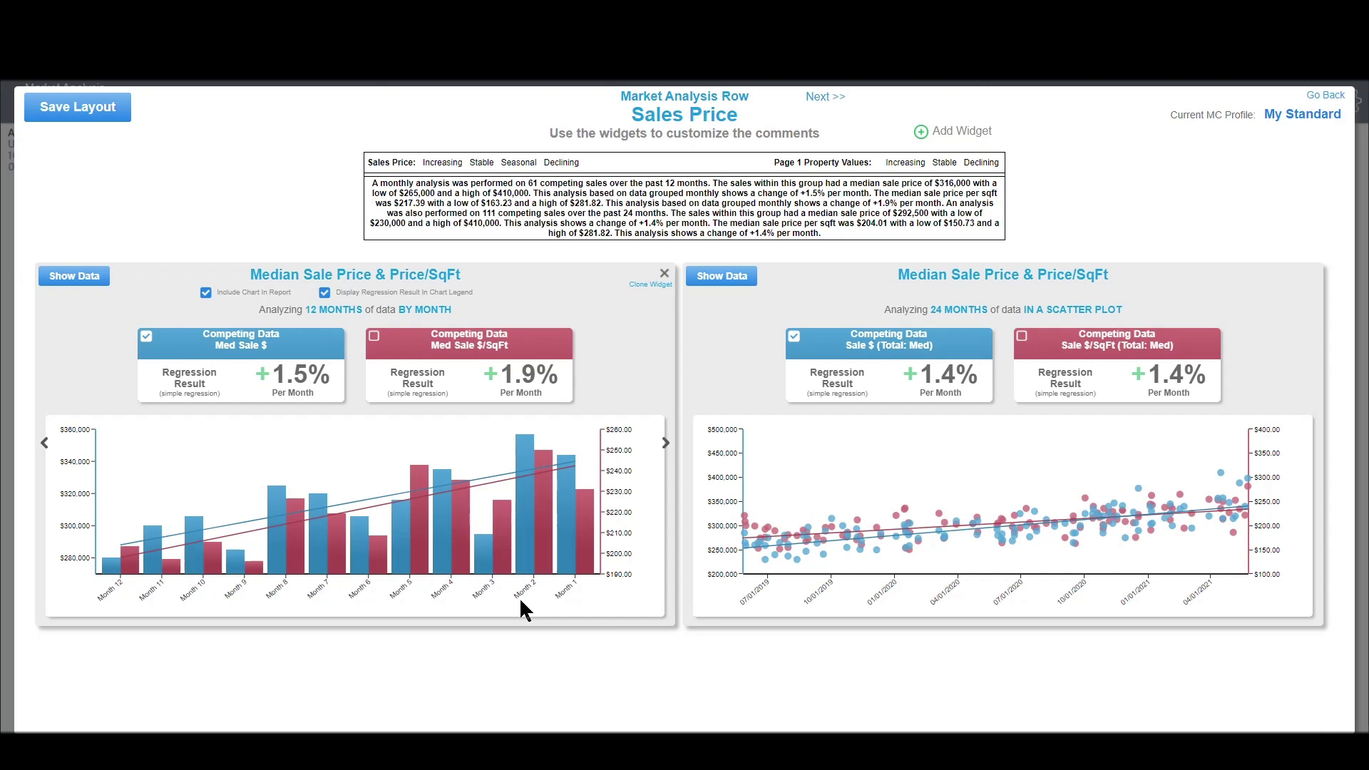
{"action": "mouse_move", "coordinate": [450, 374]}
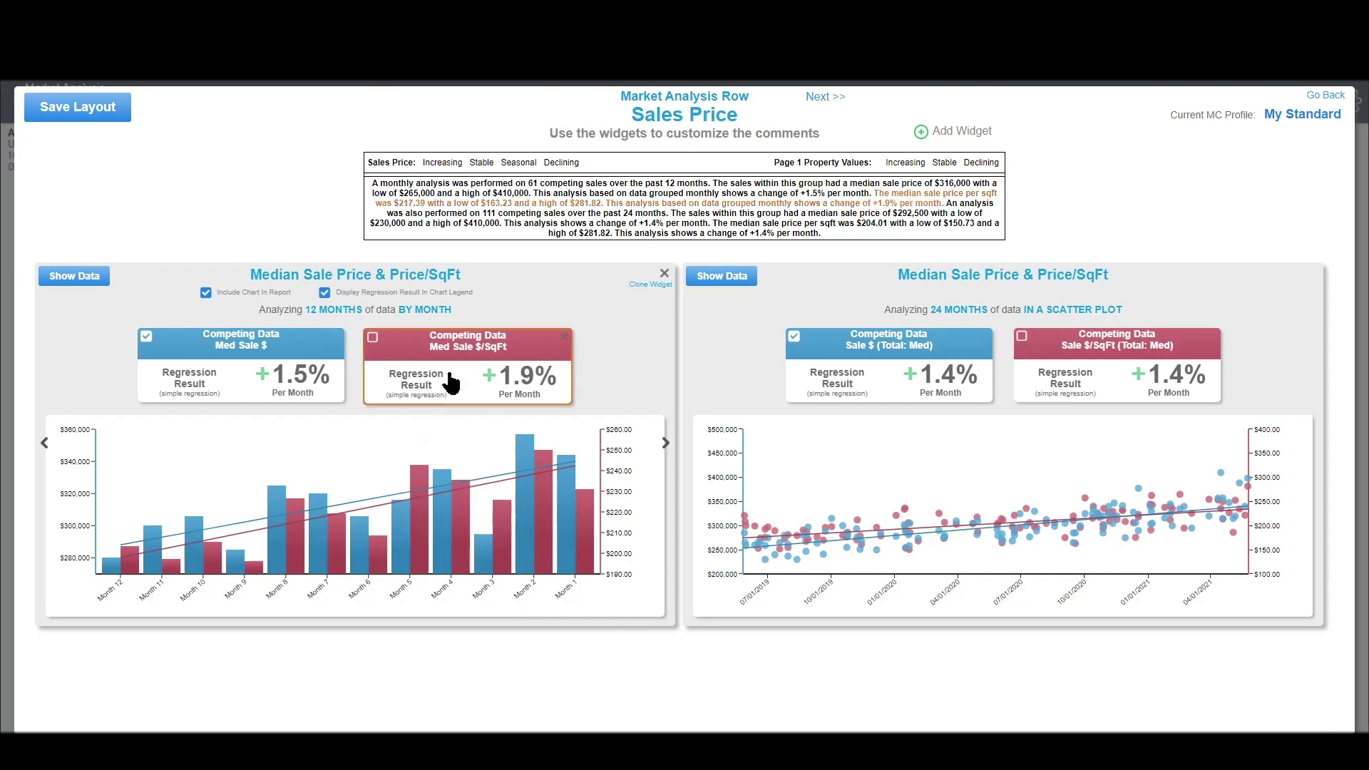
{"action": "left_click", "coordinate": [425, 309]}
{"action": "left_click", "coordinate": [426, 310]}
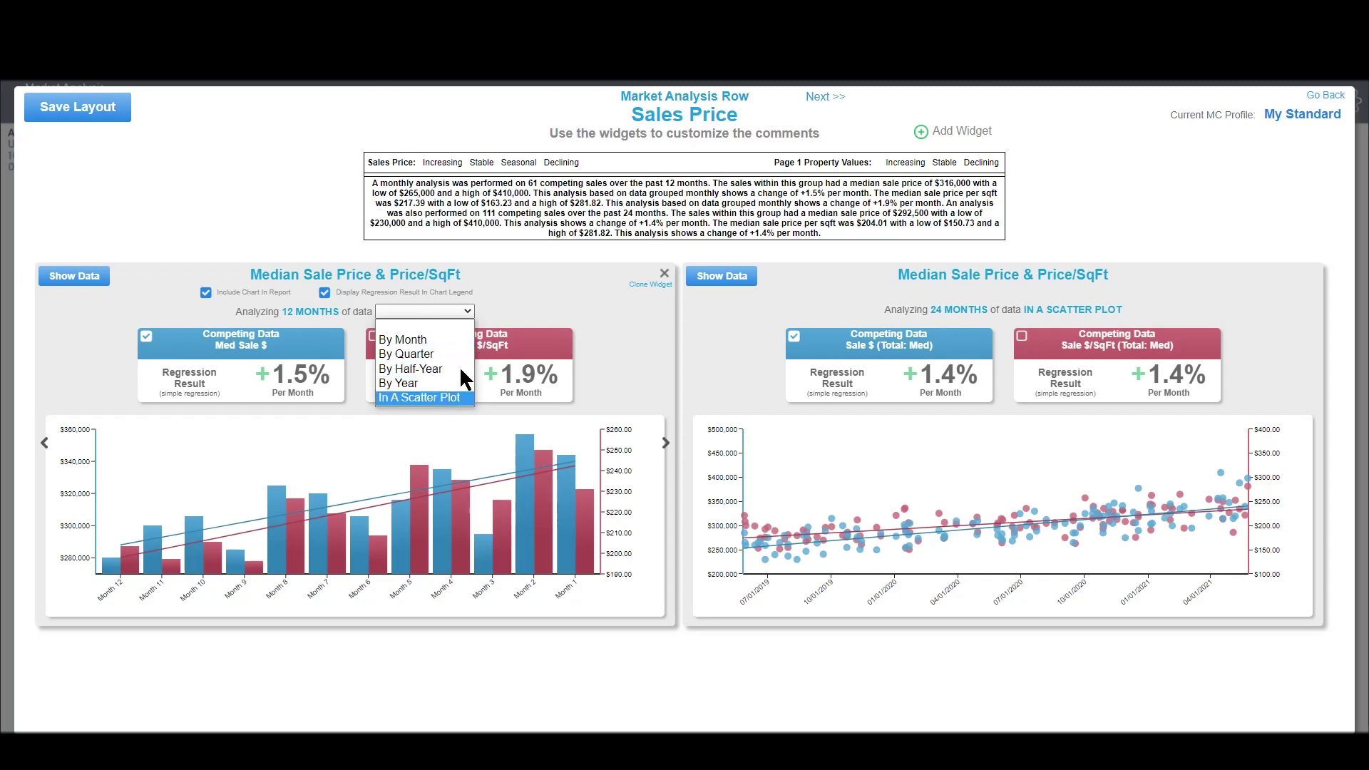
{"action": "left_click", "coordinate": [524, 293]}
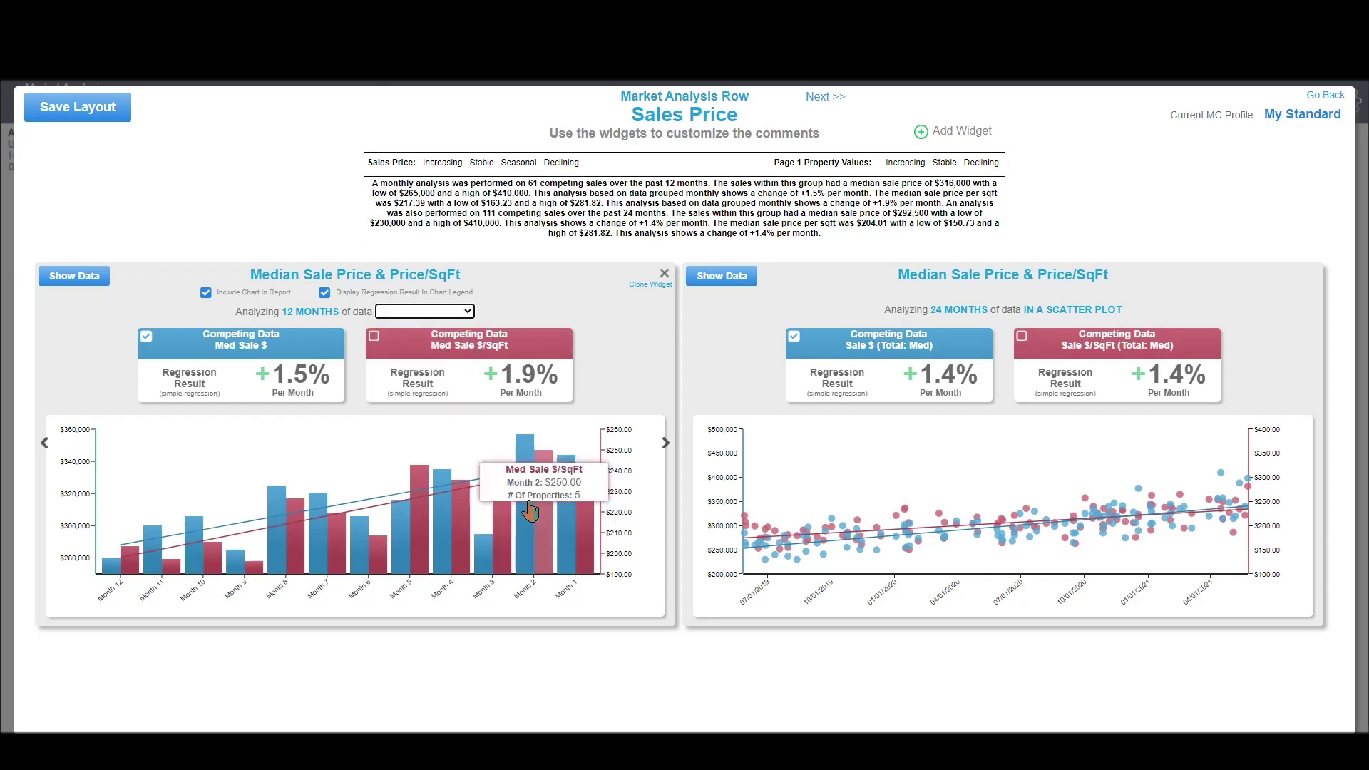
{"action": "mouse_move", "coordinate": [529, 535]}
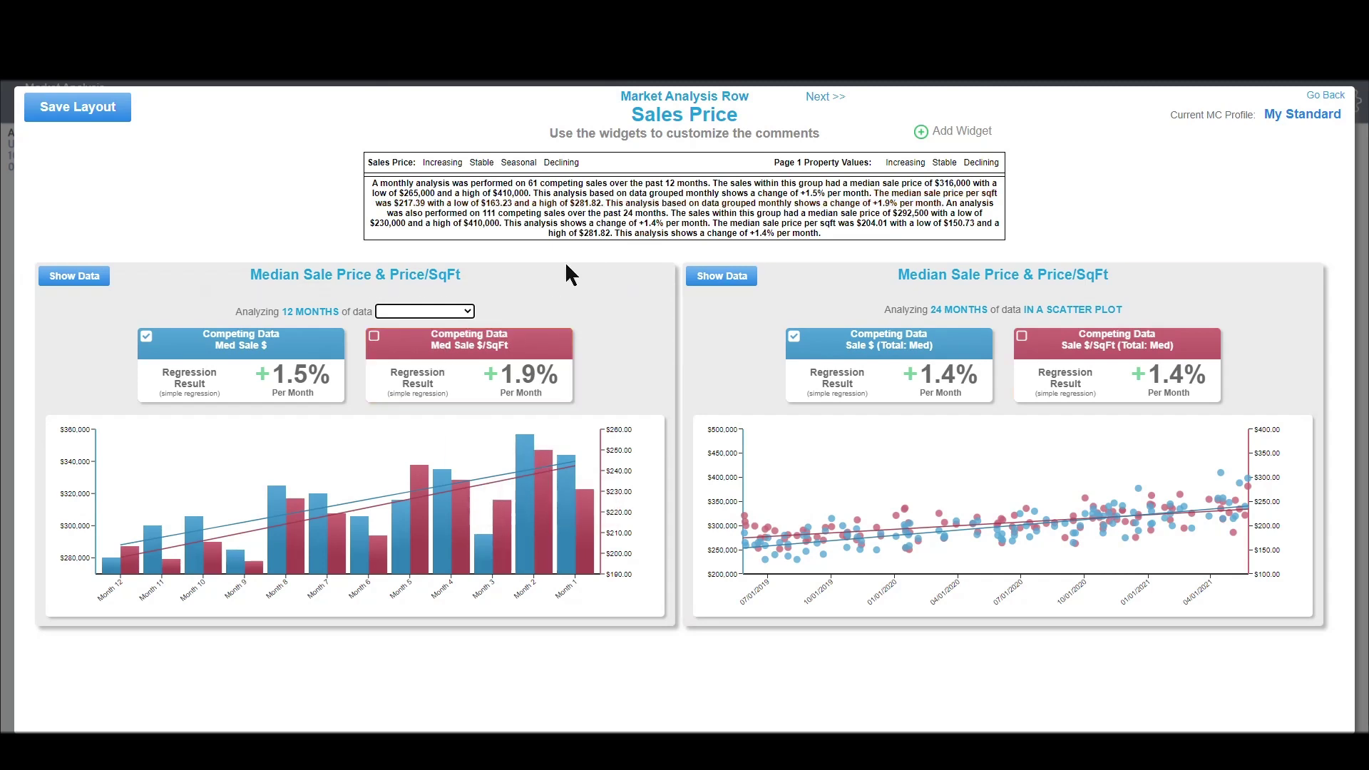
Step: Group the same widget's data by year over 36 months and inspect the bars for the most recent 12 months
{"action": "left_click", "coordinate": [462, 314]}
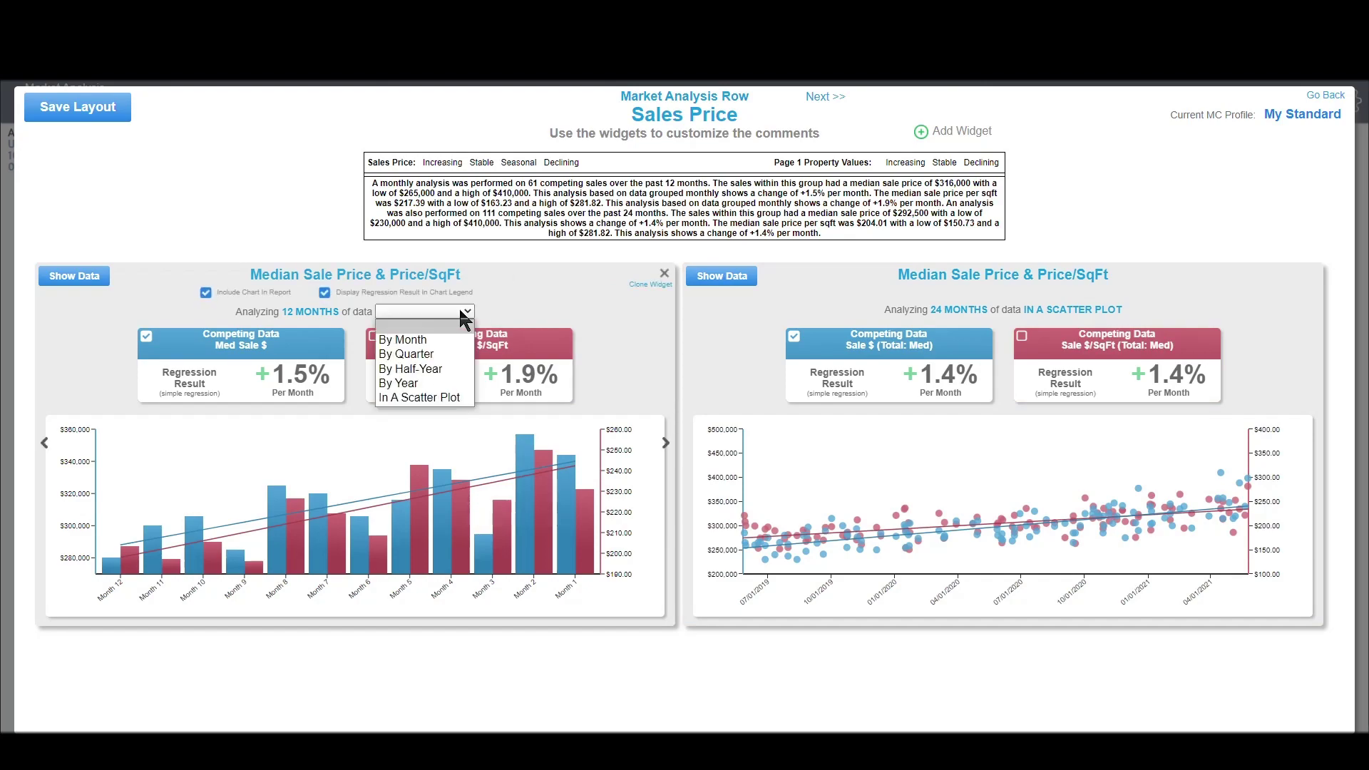
{"action": "left_click", "coordinate": [426, 385]}
{"action": "left_click", "coordinate": [328, 300]}
{"action": "left_click", "coordinate": [328, 300]}
{"action": "left_click", "coordinate": [347, 360]}
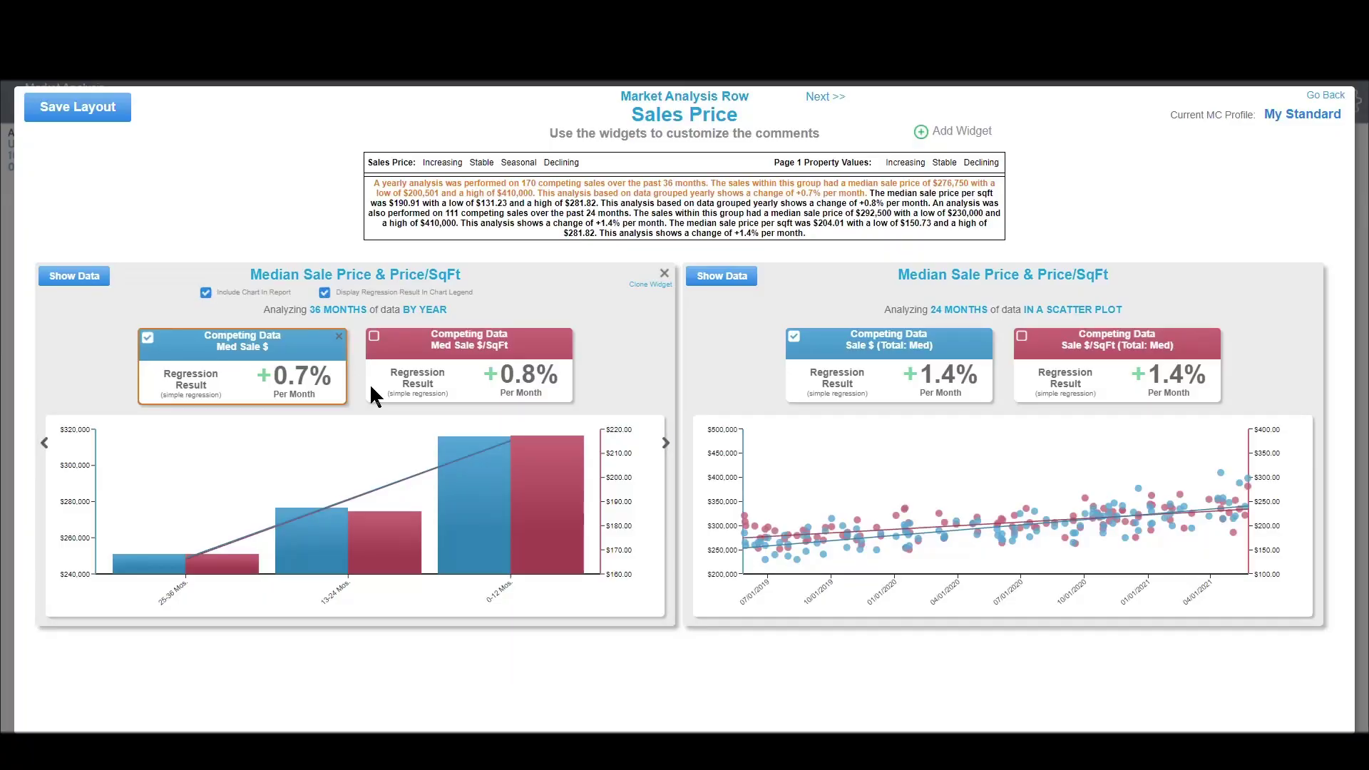
{"action": "mouse_move", "coordinate": [542, 479]}
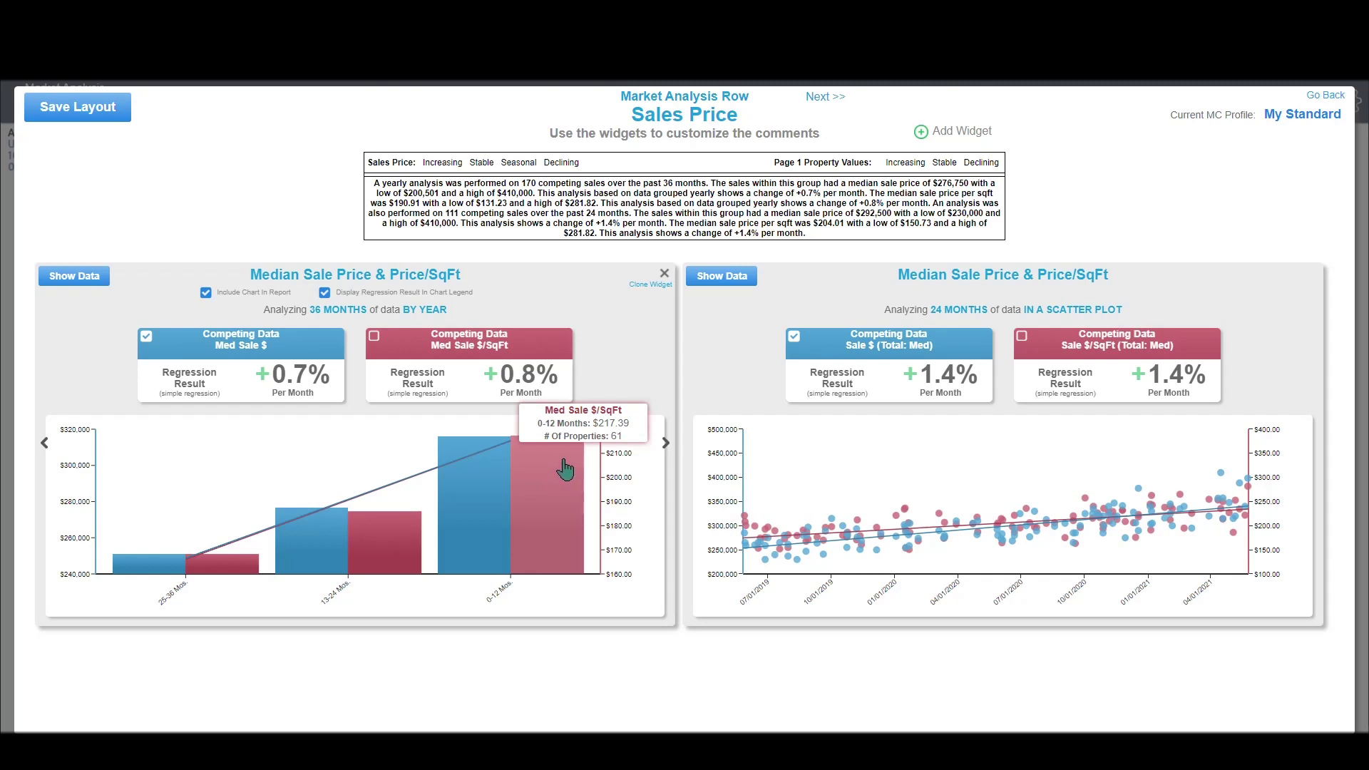
{"action": "mouse_move", "coordinate": [474, 474]}
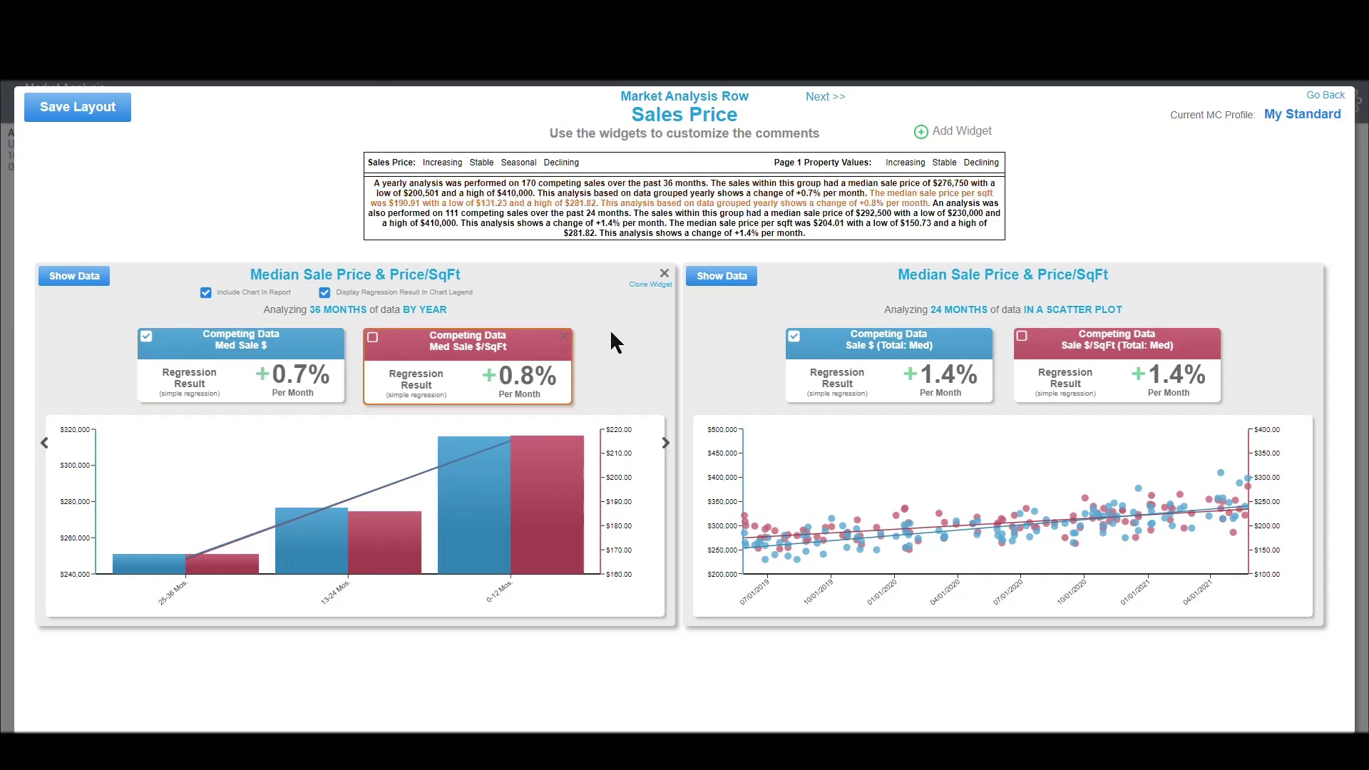
Step: Display the 36-month Median Sale Price & Price/SqFt widget's data in a scatter plot and set its period to 12 months
{"action": "left_click", "coordinate": [341, 312]}
{"action": "left_click", "coordinate": [344, 312]}
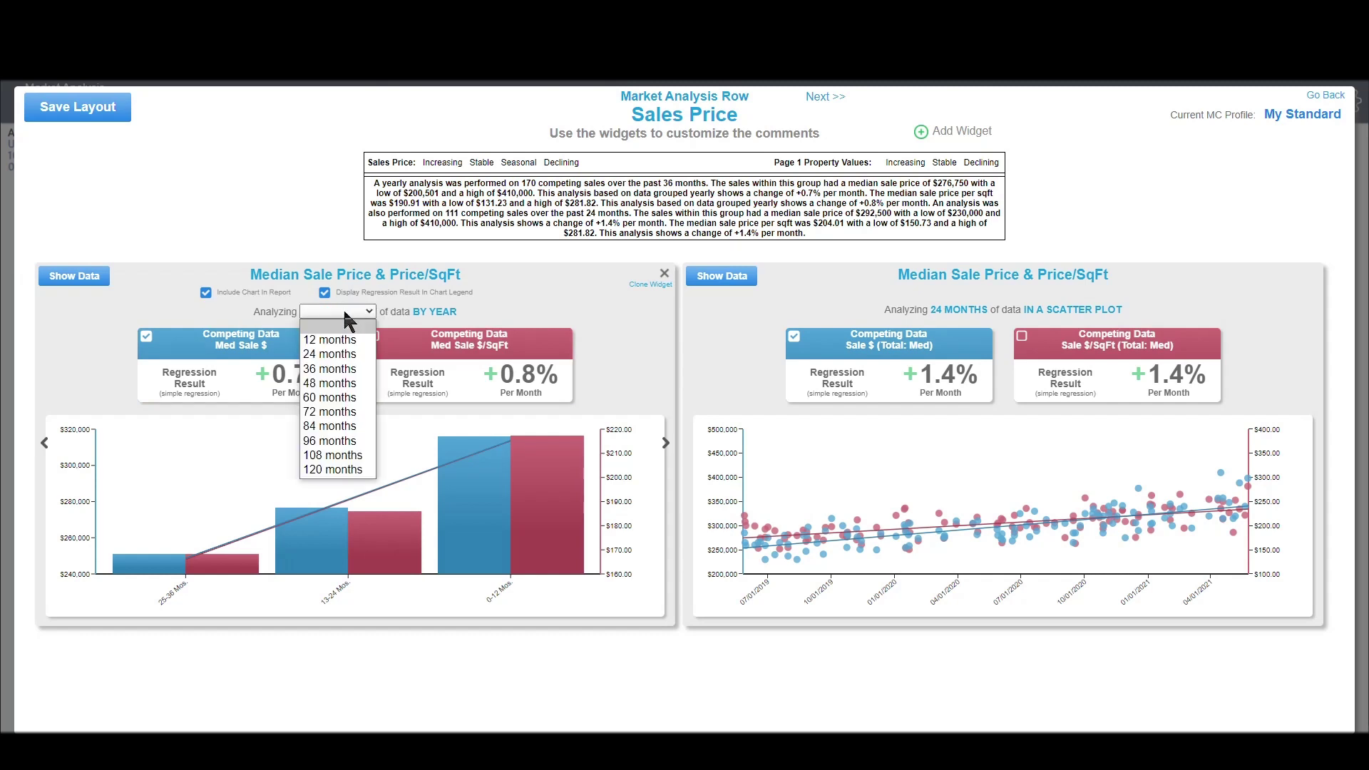
{"action": "left_click", "coordinate": [434, 311]}
{"action": "left_click", "coordinate": [439, 312]}
{"action": "left_click", "coordinate": [431, 397]}
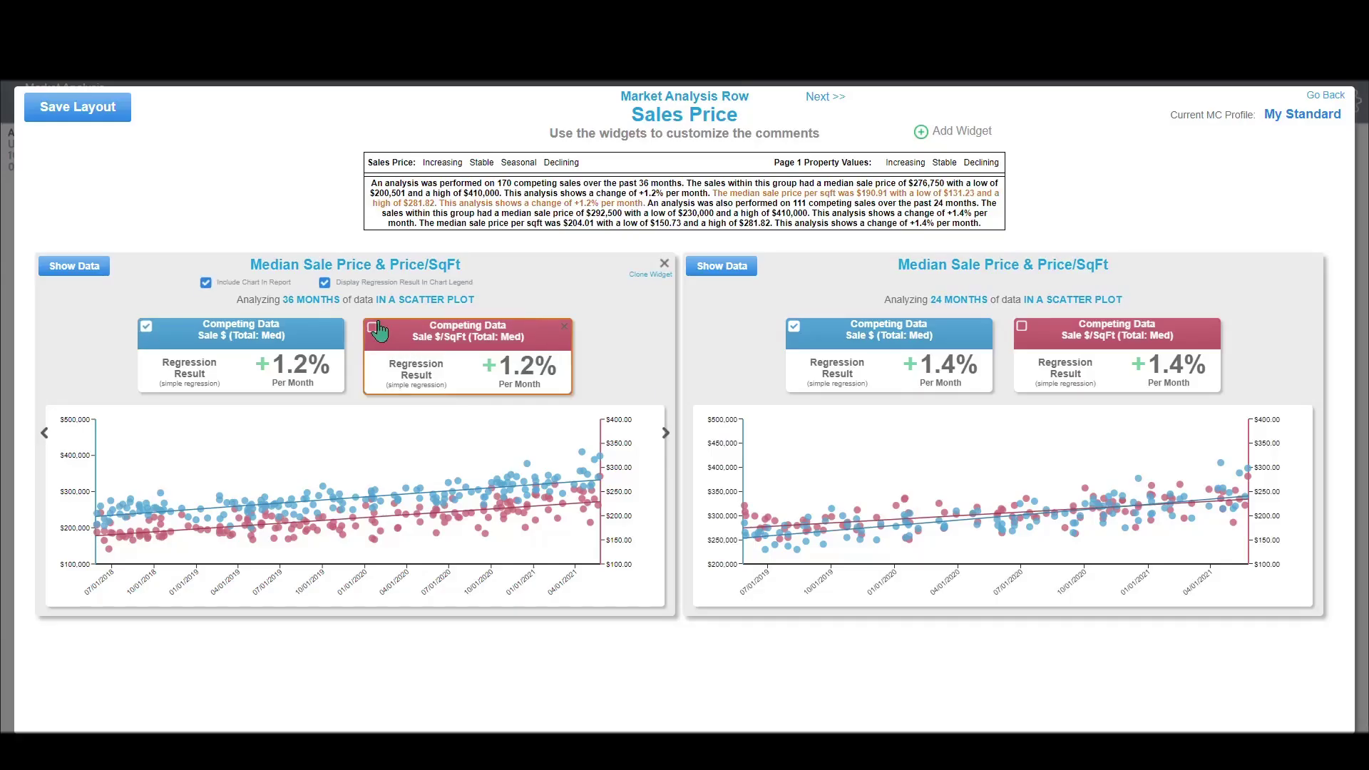
{"action": "left_click", "coordinate": [332, 302]}
{"action": "left_click", "coordinate": [314, 345]}
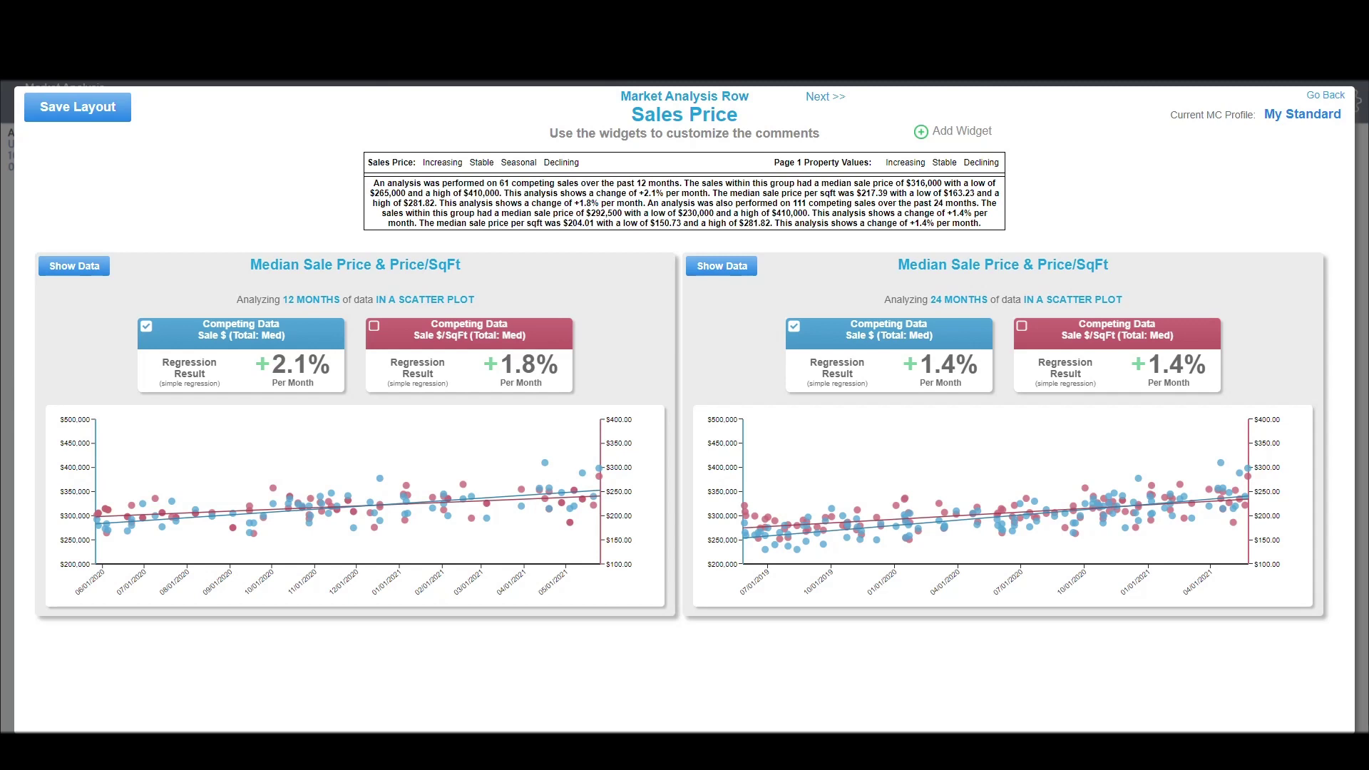
Step: Leave the Sales Price screen without saving the layout and switch from the Trend Dashboard to the Legacy (1004MC) view
{"action": "left_click", "coordinate": [1322, 95]}
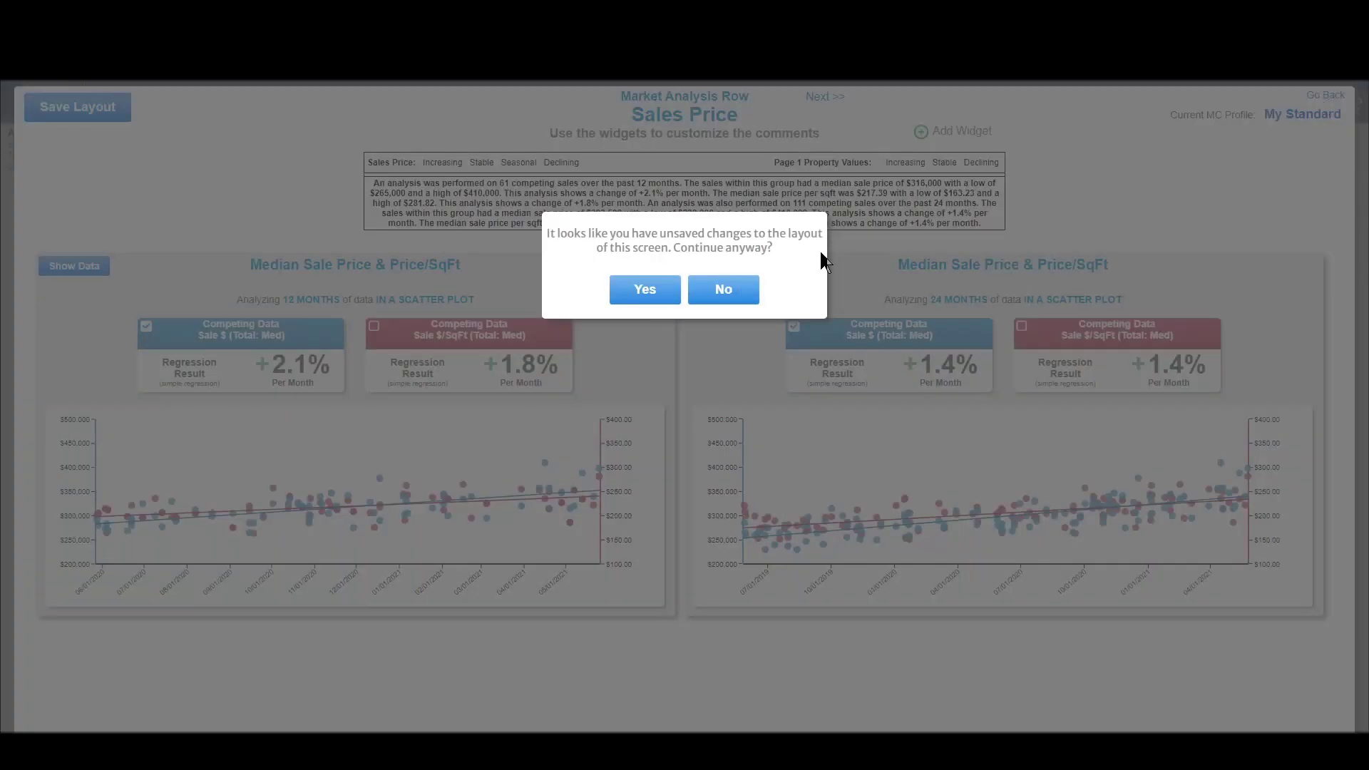
{"action": "left_click", "coordinate": [647, 308]}
{"action": "mouse_move", "coordinate": [656, 192]}
{"action": "left_click", "coordinate": [679, 162]}
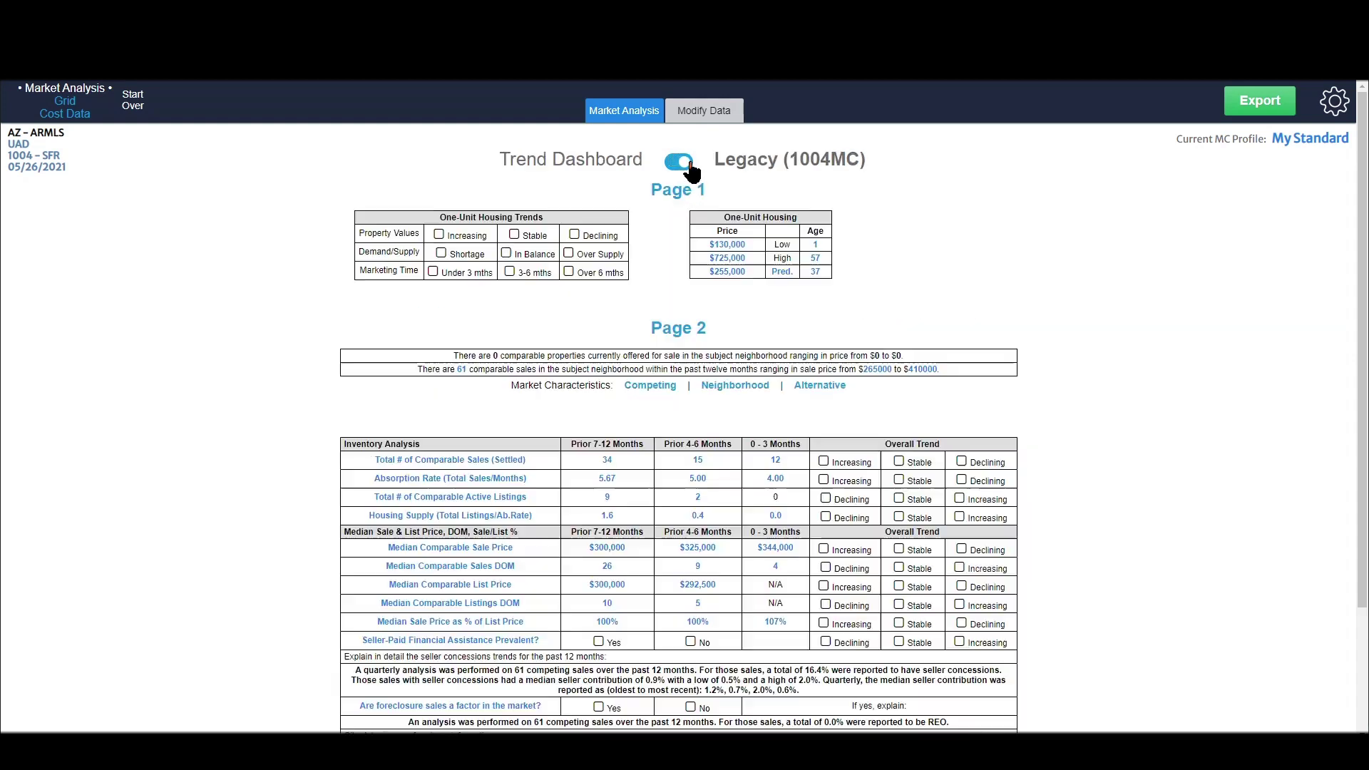
Step: Open the widgets for the Median Comparable Sale Price row and try to remove the 12-month Median Sale Price & Price/SqFt widget
{"action": "scroll", "coordinate": [1150, 291], "scroll_direction": "down", "scroll_amount": 1}
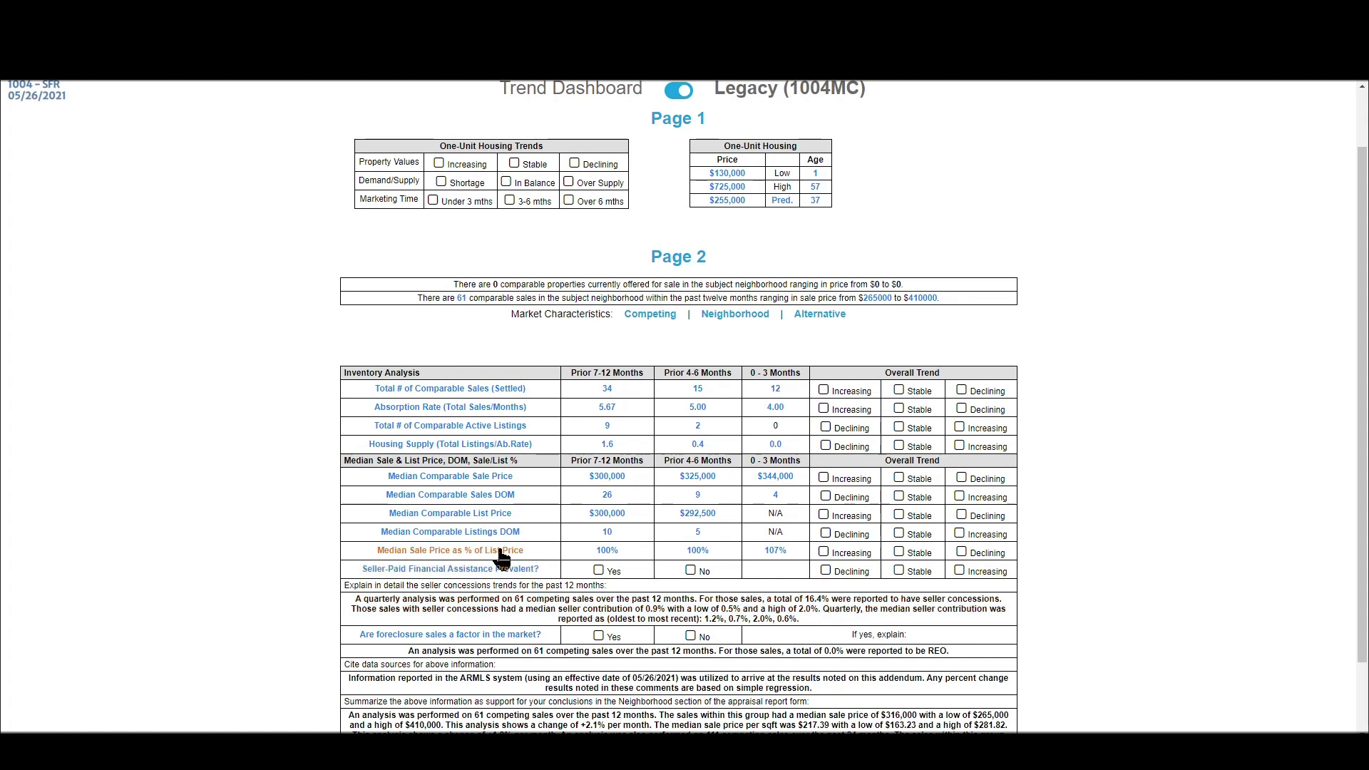
{"action": "left_click", "coordinate": [490, 477]}
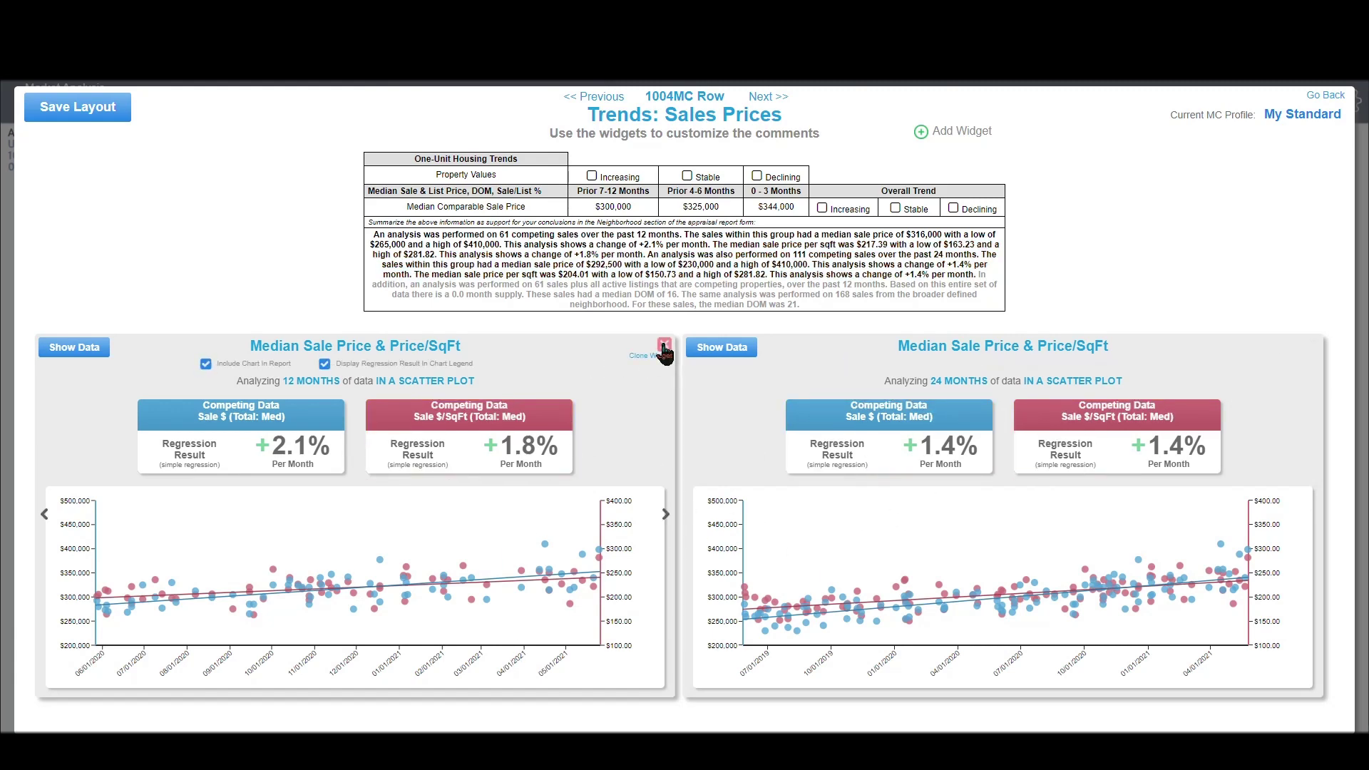
{"action": "left_click", "coordinate": [664, 349]}
{"action": "left_click", "coordinate": [720, 289]}
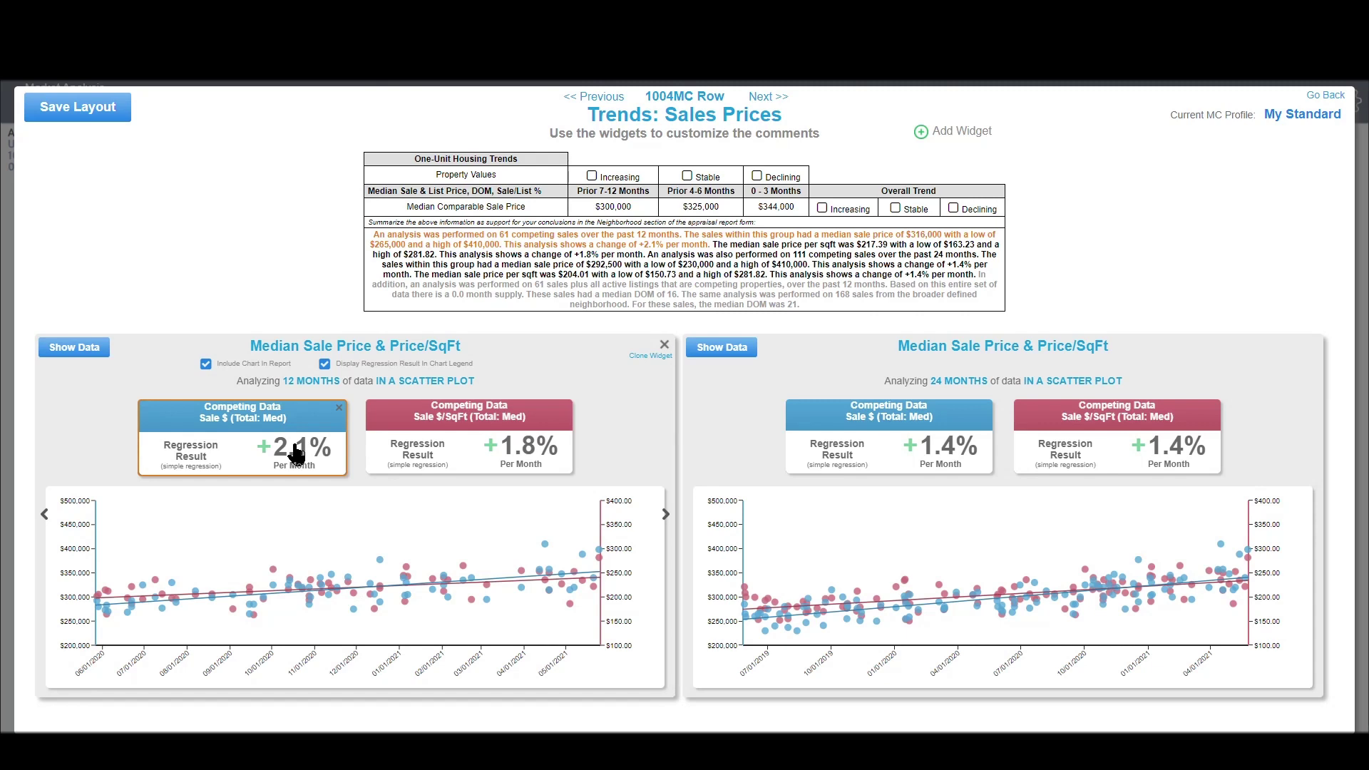
Step: Show the 12-month scatter plot widget's data and examine the Competing Med Sale $ regression equation and its slope
{"action": "left_click", "coordinate": [68, 353]}
{"action": "left_click_drag", "start_coordinate": [644, 492], "coordinate": [748, 492]}
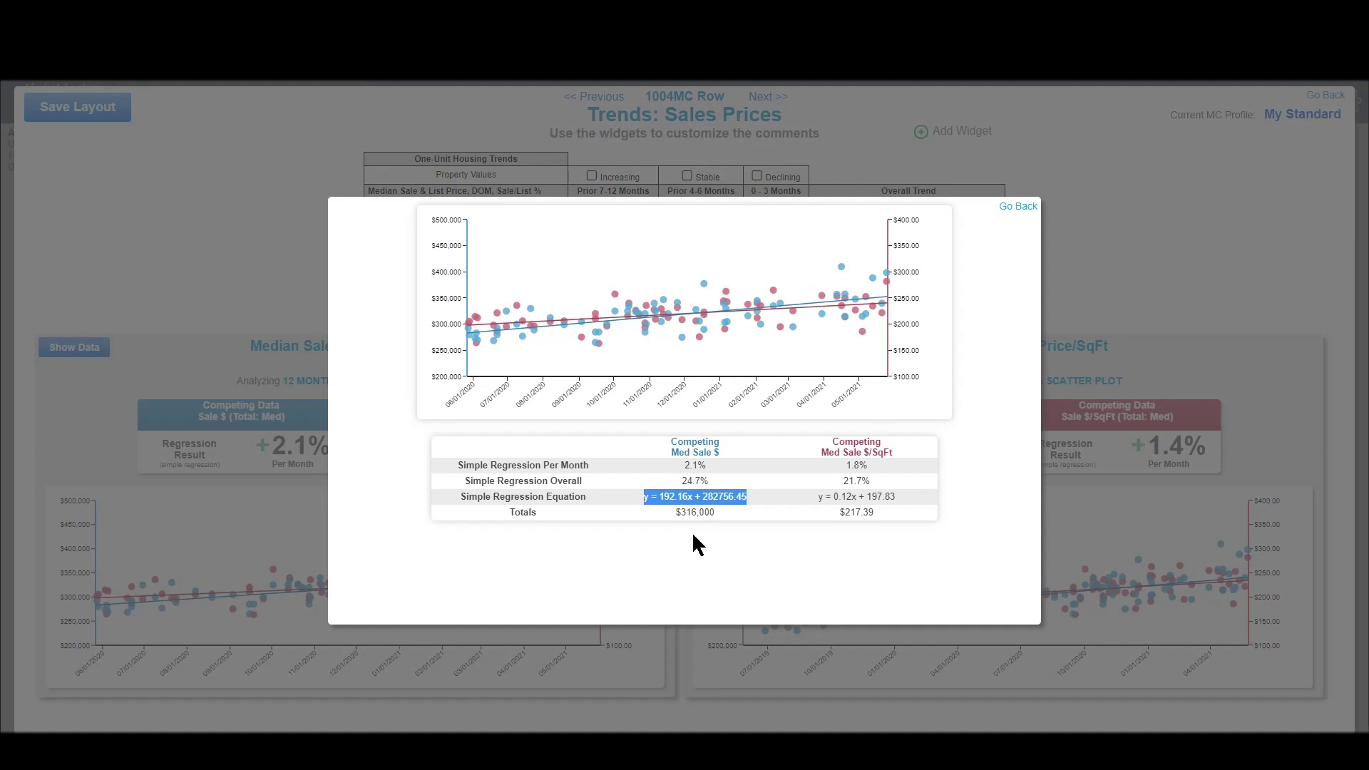
{"action": "left_click", "coordinate": [710, 496]}
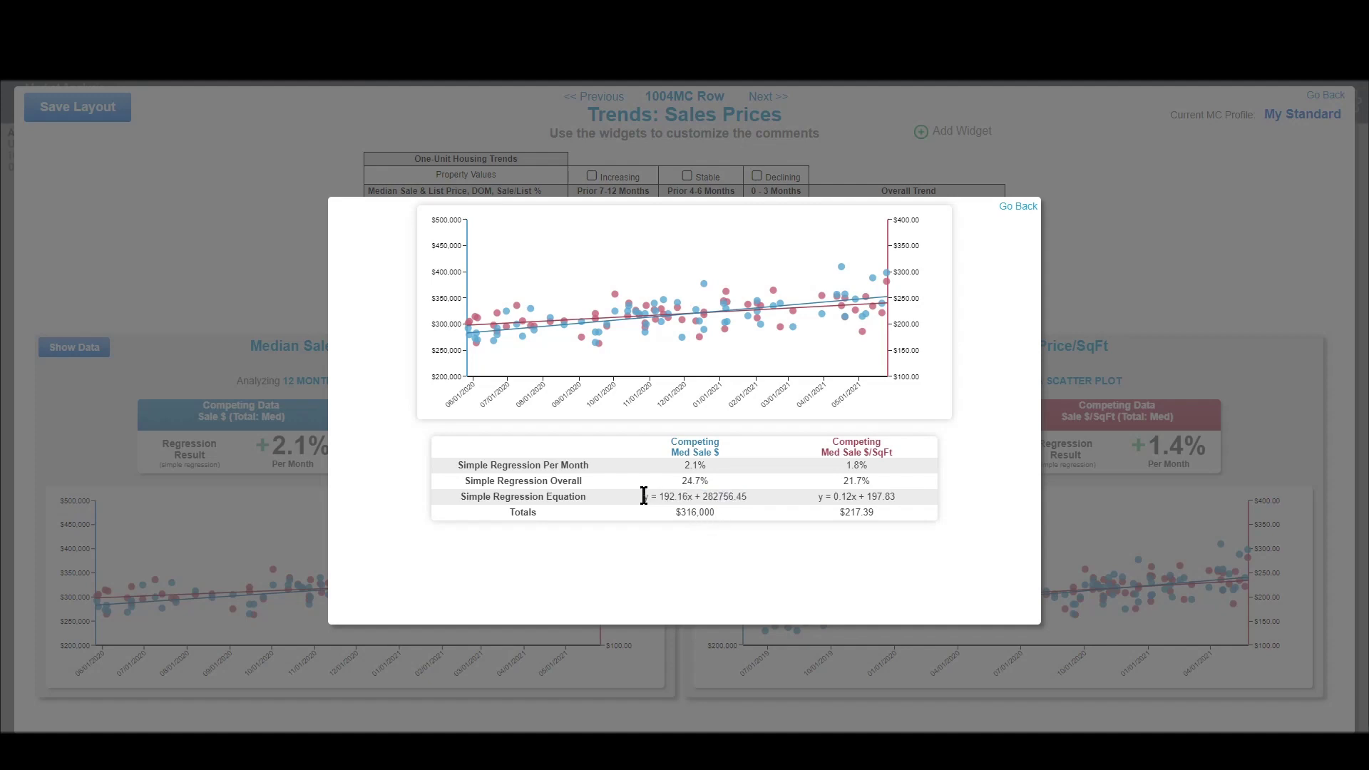
{"action": "left_click_drag", "start_coordinate": [644, 496], "coordinate": [754, 499]}
{"action": "mouse_move", "coordinate": [468, 344]}
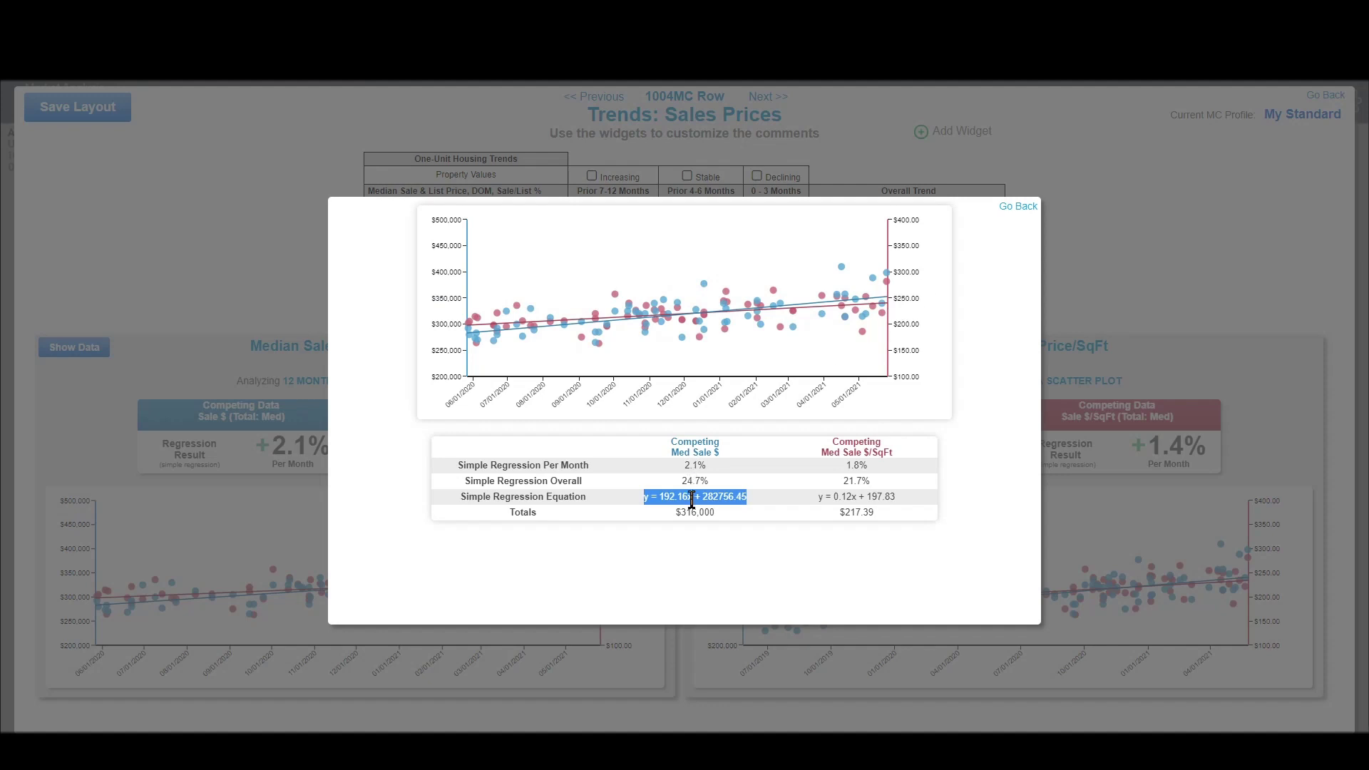
{"action": "left_click", "coordinate": [646, 500]}
{"action": "left_click_drag", "start_coordinate": [659, 498], "coordinate": [689, 498]}
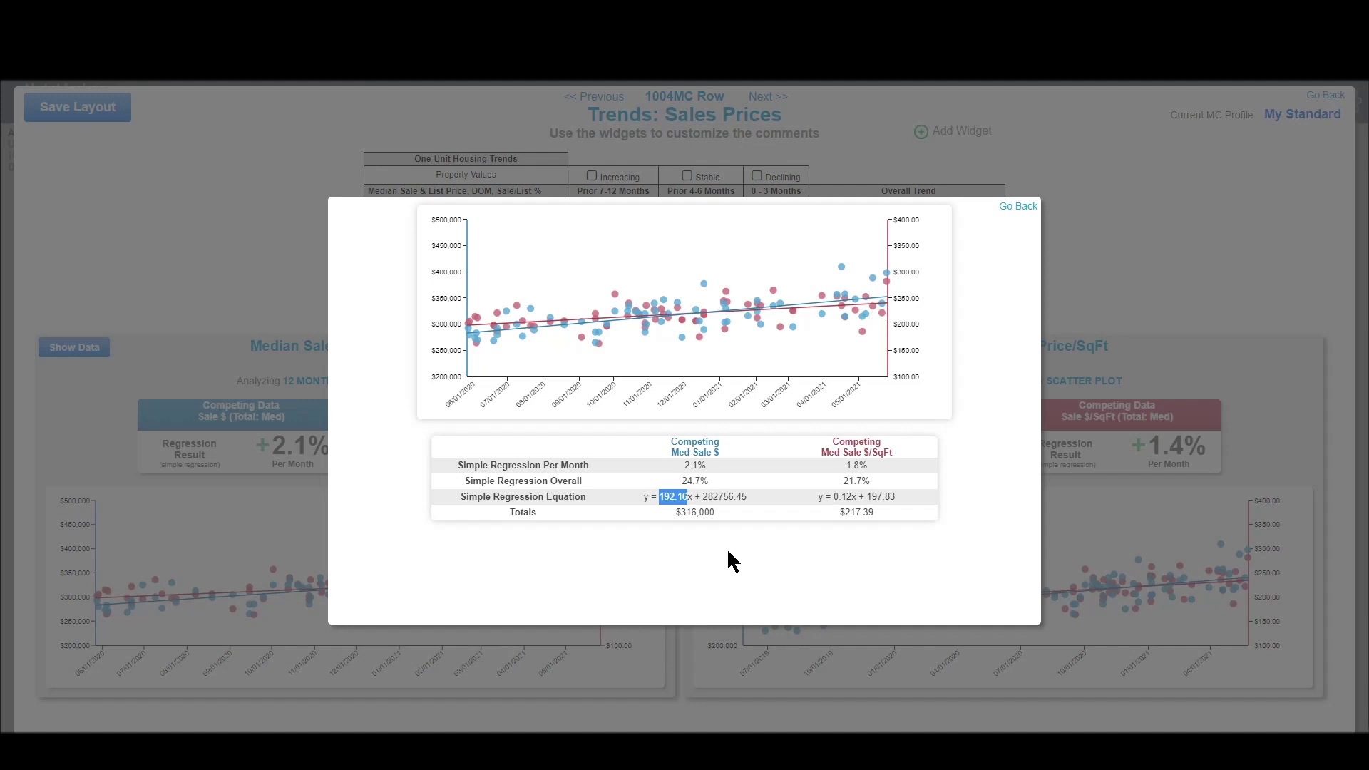
{"action": "left_click", "coordinate": [678, 497]}
{"action": "left_click_drag", "start_coordinate": [662, 497], "coordinate": [689, 498]}
{"action": "left_click", "coordinate": [697, 512]}
Step: Multiply the Competing Med Sale $/SqFt regression slope of 0.12 by 1500 in Calculator and return to the widgets
{"action": "left_click_drag", "start_coordinate": [821, 452], "coordinate": [892, 457]}
{"action": "left_click", "coordinate": [861, 502]}
{"action": "left_click_drag", "start_coordinate": [833, 497], "coordinate": [852, 497]}
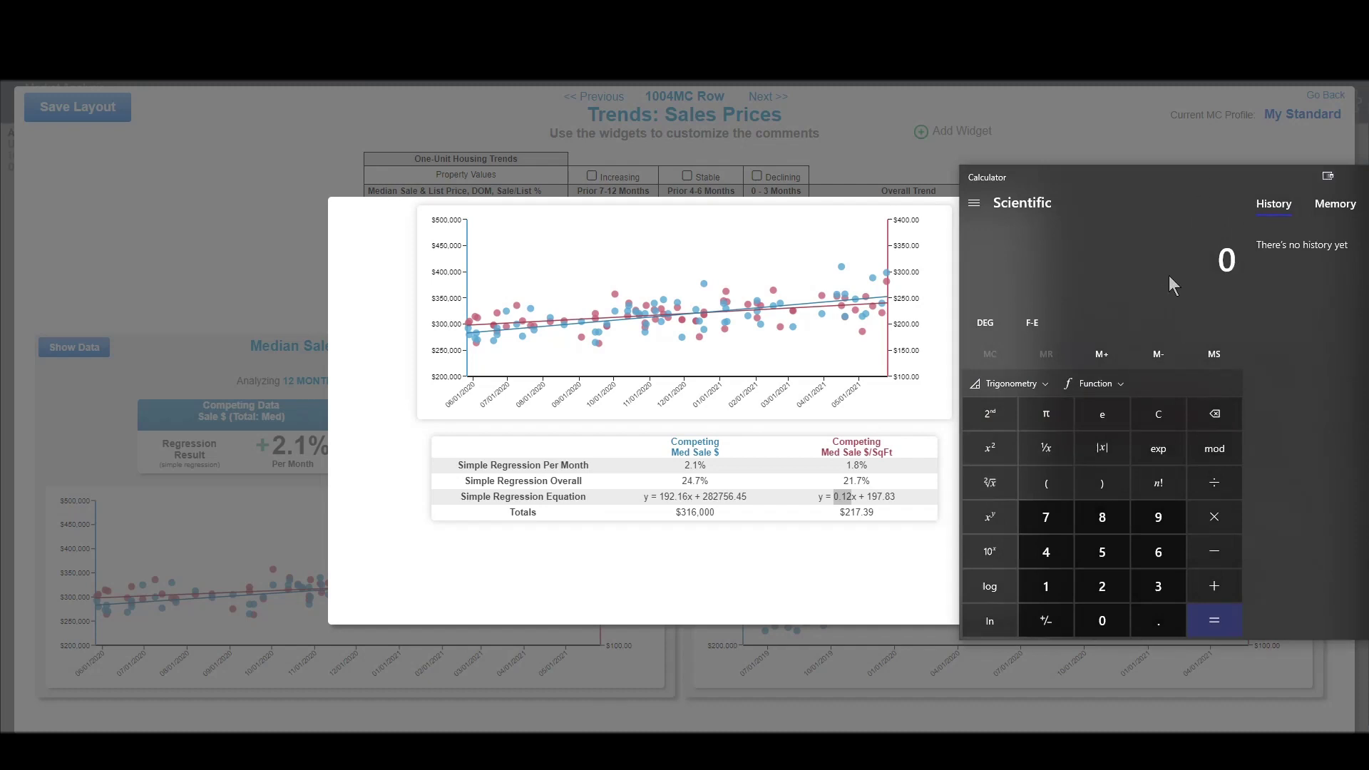
{"action": "type", "text": ".12"}
{"action": "type", "text": "*150"}
{"action": "type", "text": "0"}
{"action": "key", "text": "Return"}
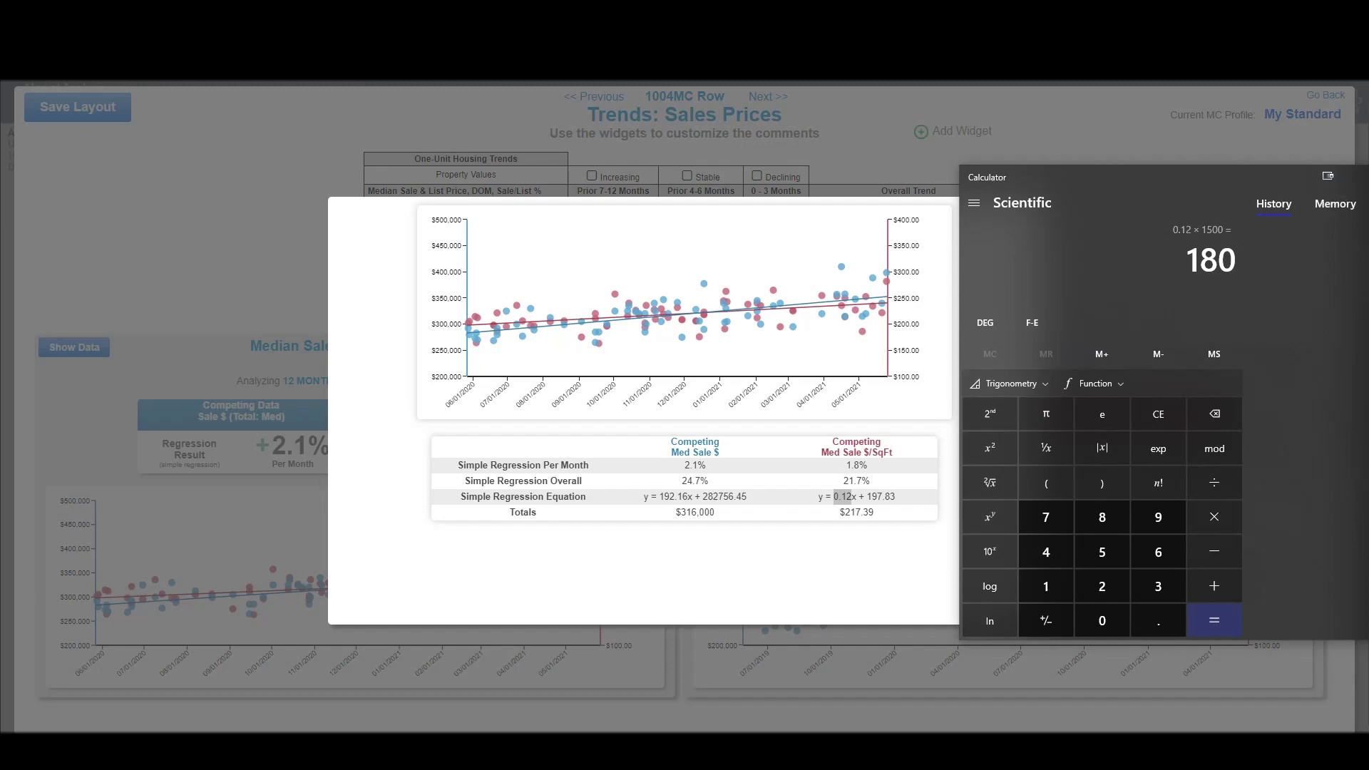
{"action": "left_click", "coordinate": [1135, 238]}
{"action": "left_click", "coordinate": [1025, 210]}
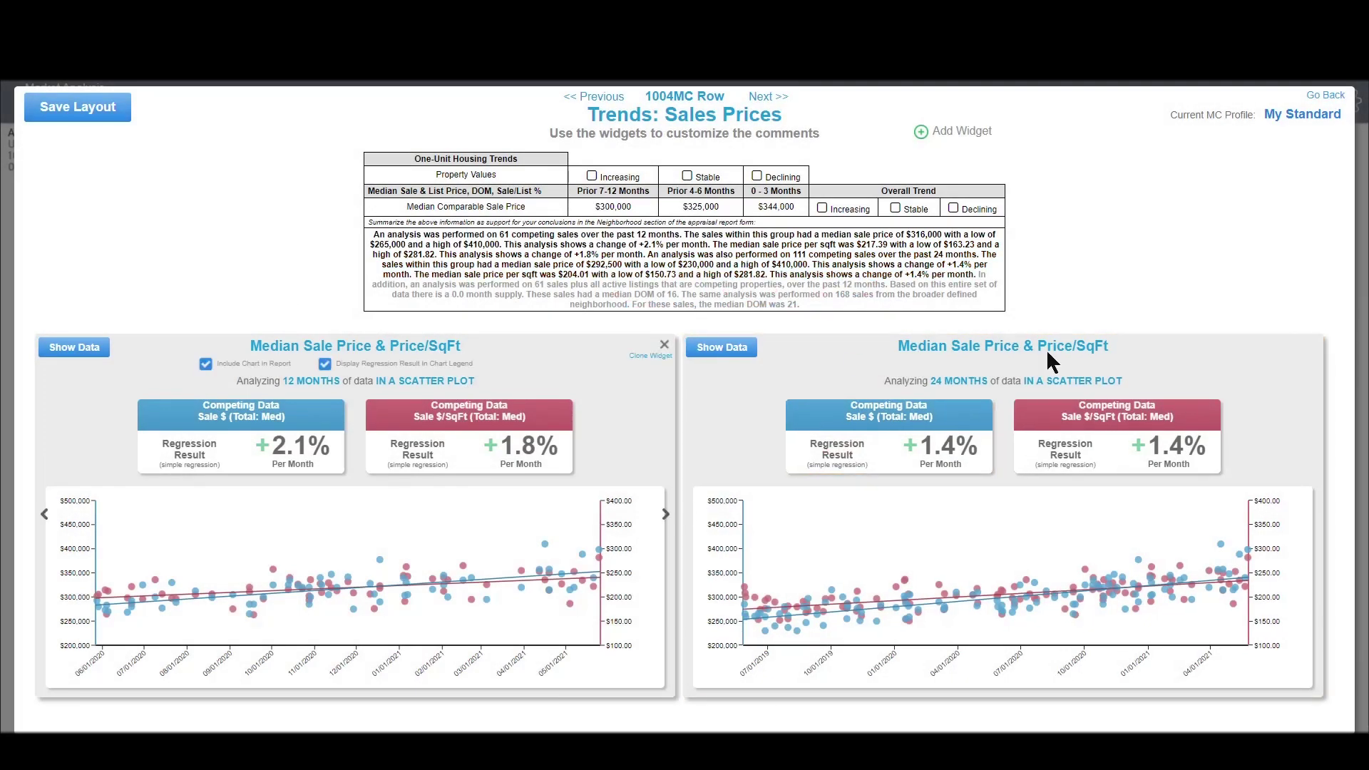
Step: Reopen the 12-month widget's data and compare the simple regression equations for Med Sale $ and Med Sale $/SqFt with the chart
{"action": "left_click", "coordinate": [85, 348]}
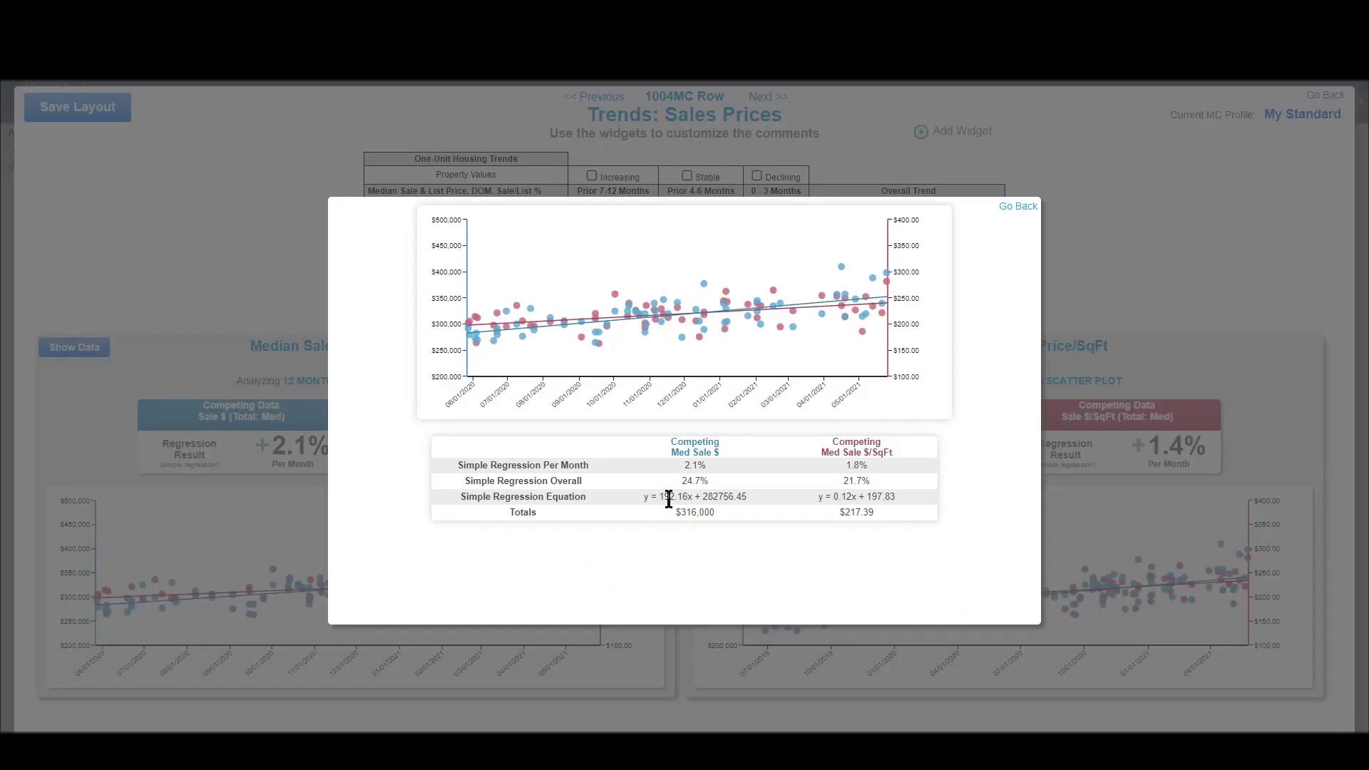
{"action": "left_click_drag", "start_coordinate": [644, 496], "coordinate": [738, 497]}
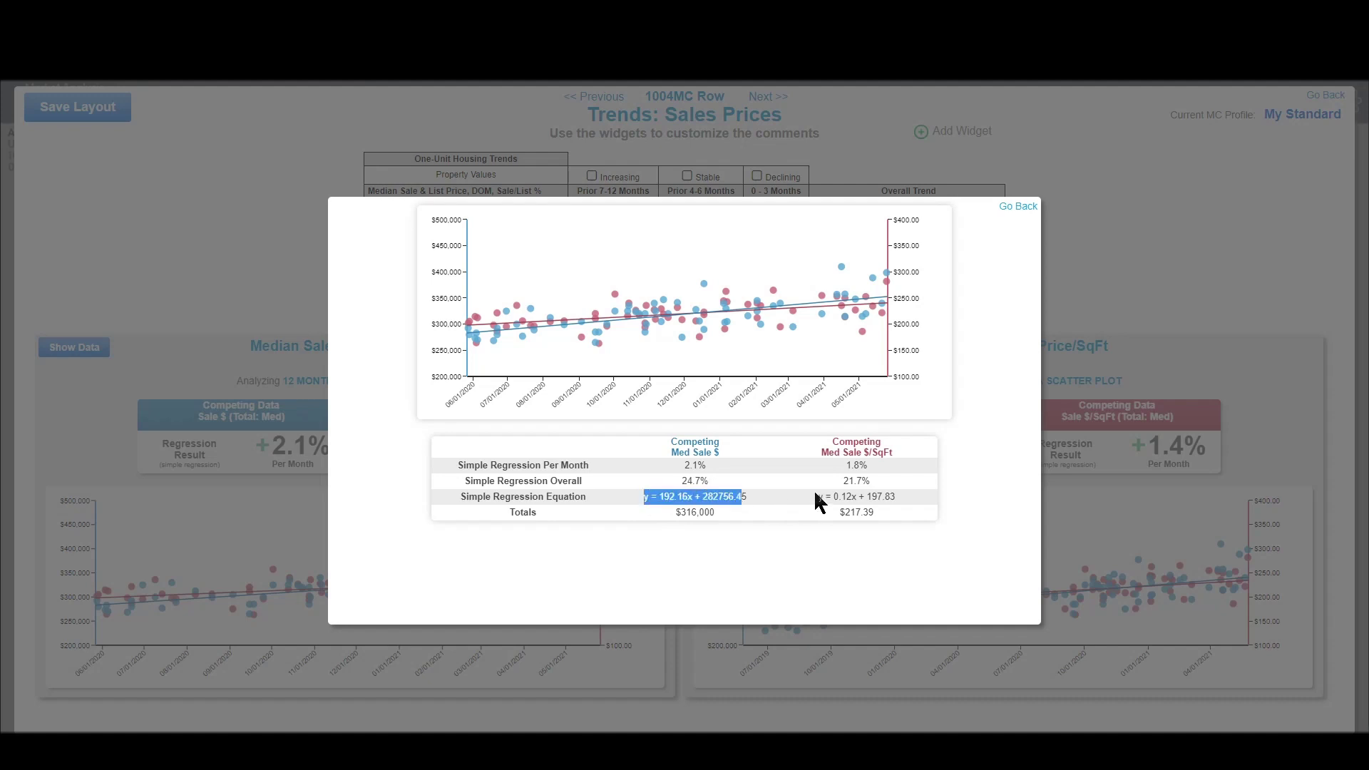
{"action": "left_click_drag", "start_coordinate": [823, 496], "coordinate": [917, 474]}
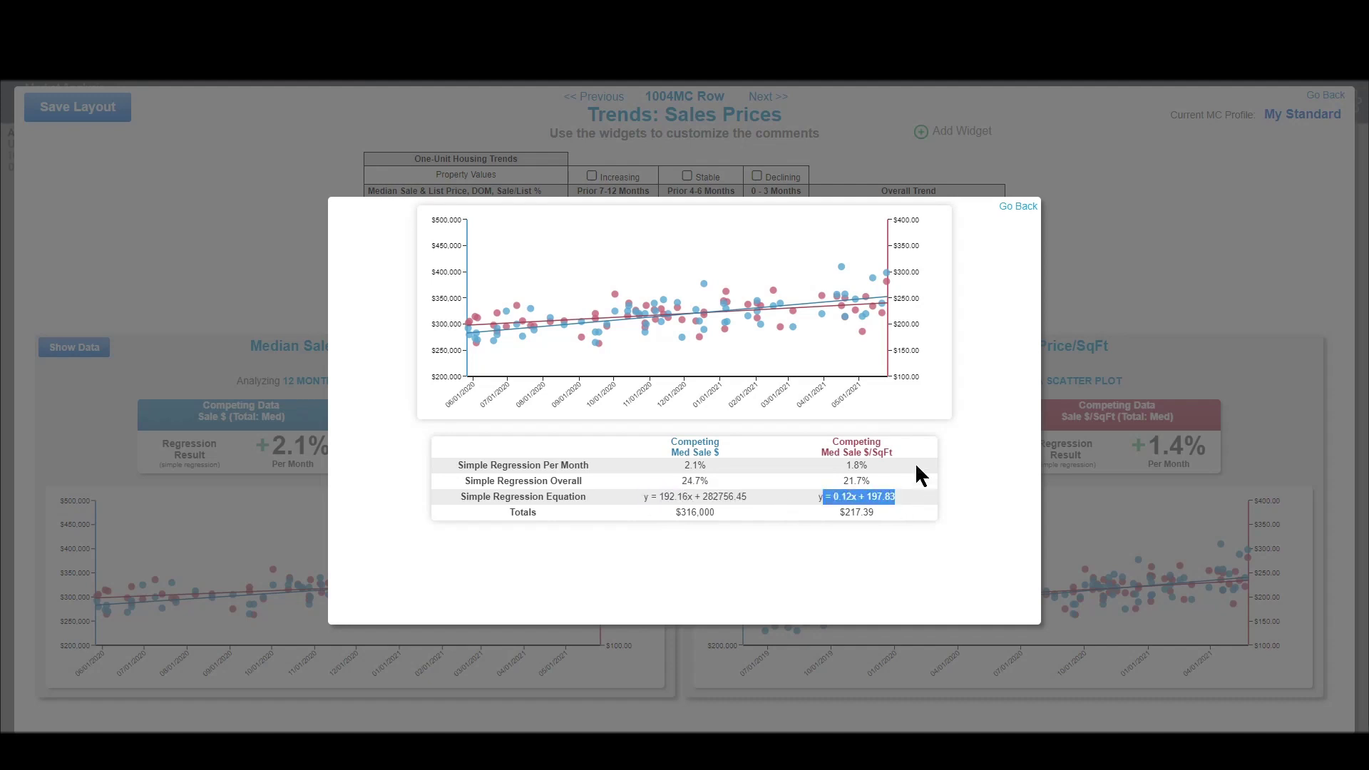
{"action": "left_click", "coordinate": [665, 499]}
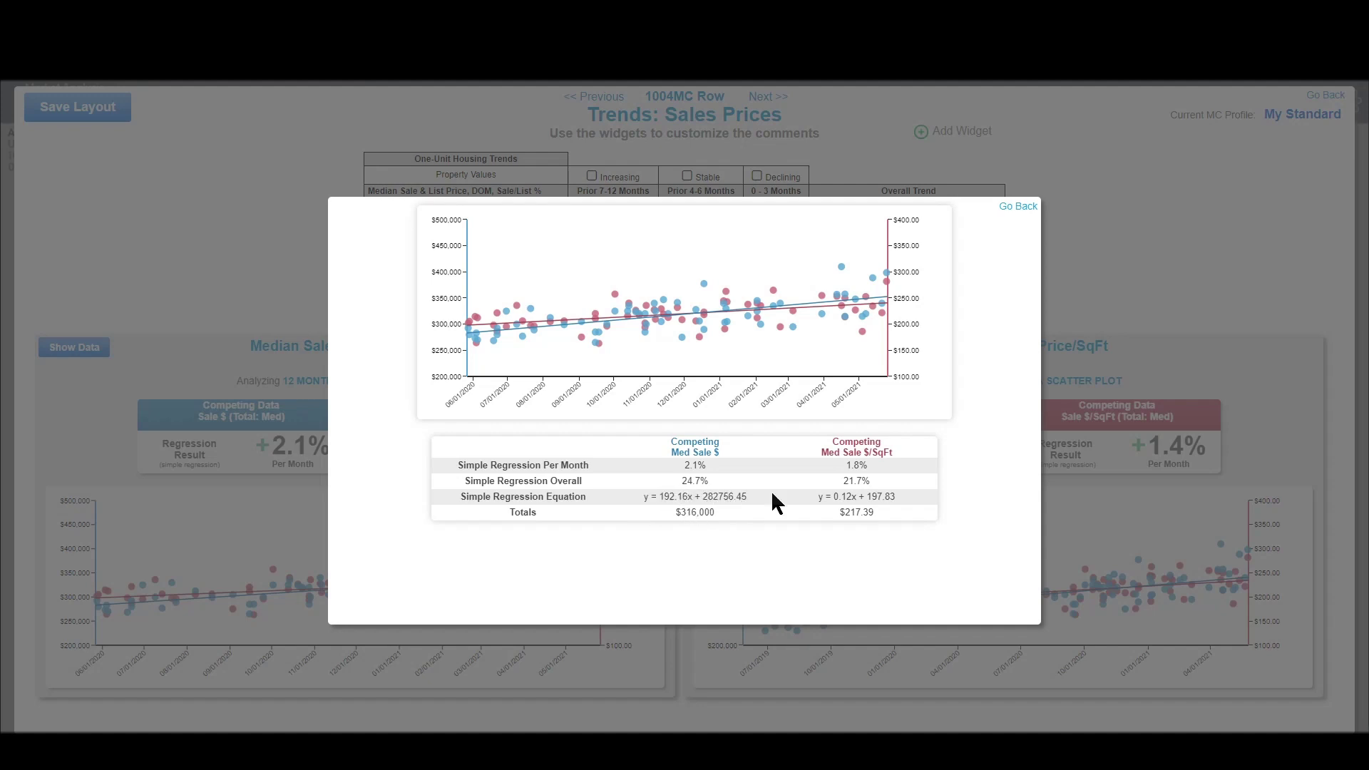
{"action": "left_click_drag", "start_coordinate": [684, 498], "coordinate": [691, 497]}
{"action": "mouse_move", "coordinate": [462, 341]}
{"action": "mouse_move", "coordinate": [884, 308]}
{"action": "left_click_drag", "start_coordinate": [640, 496], "coordinate": [693, 499]}
Step: Switch to the 300SFR-5_26_2021 MLS workbook in Excel and maximize its window
{"action": "key", "text": "alt+Tab"}
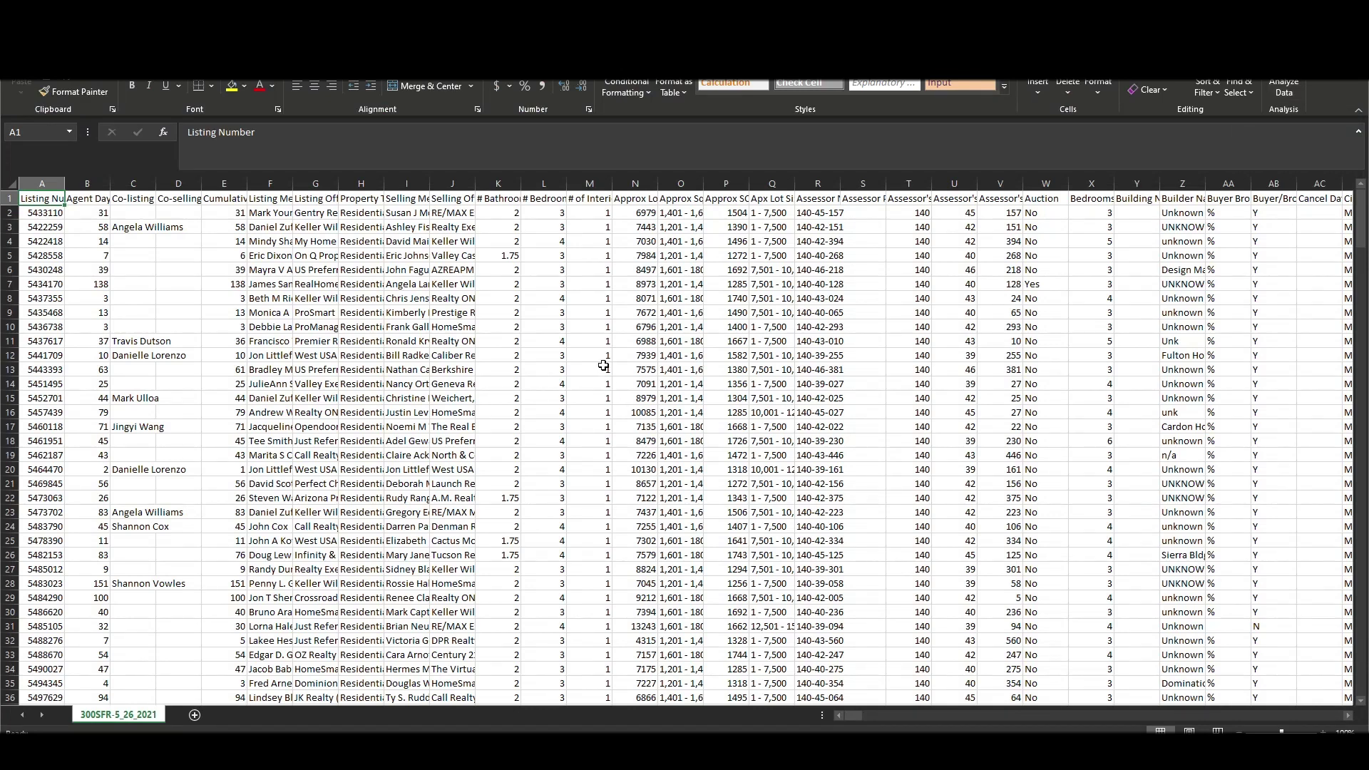
{"action": "left_click", "coordinate": [603, 366]}
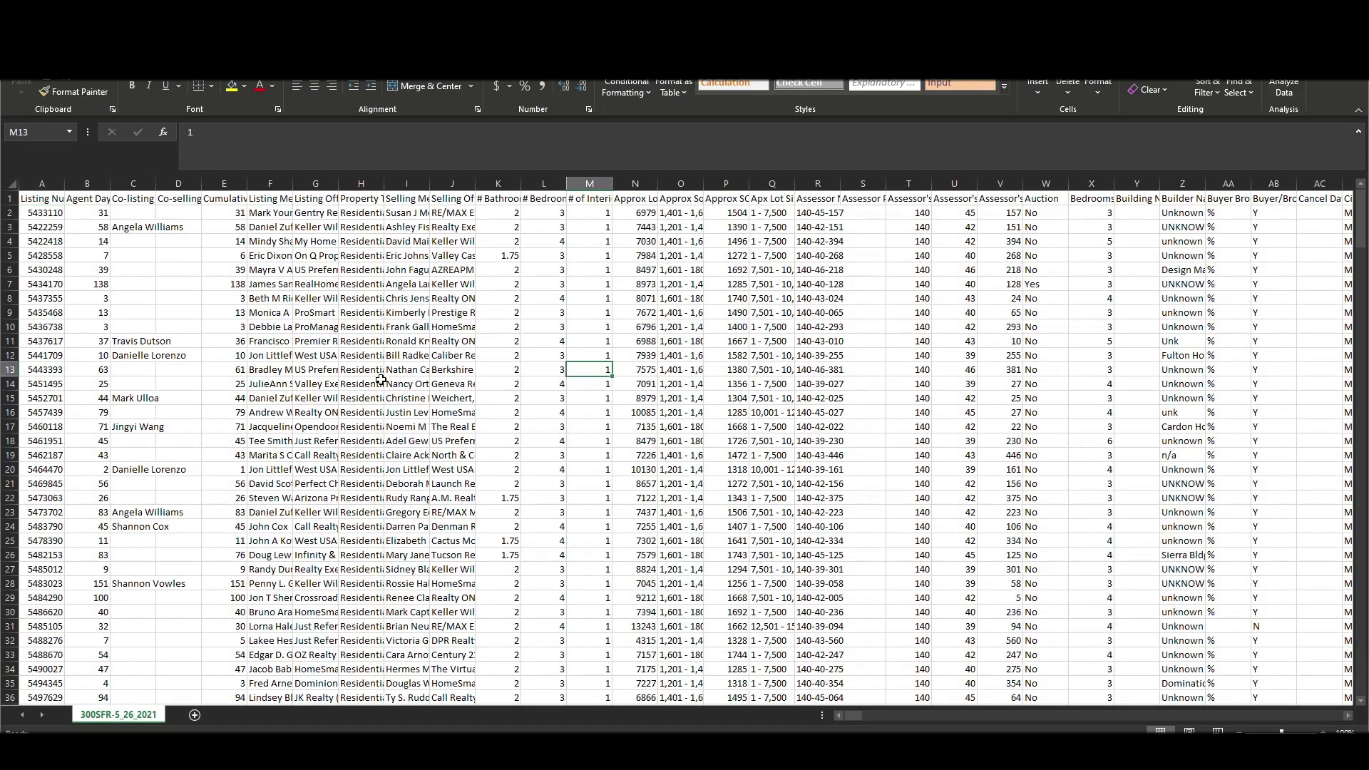
{"action": "left_click", "coordinate": [226, 352]}
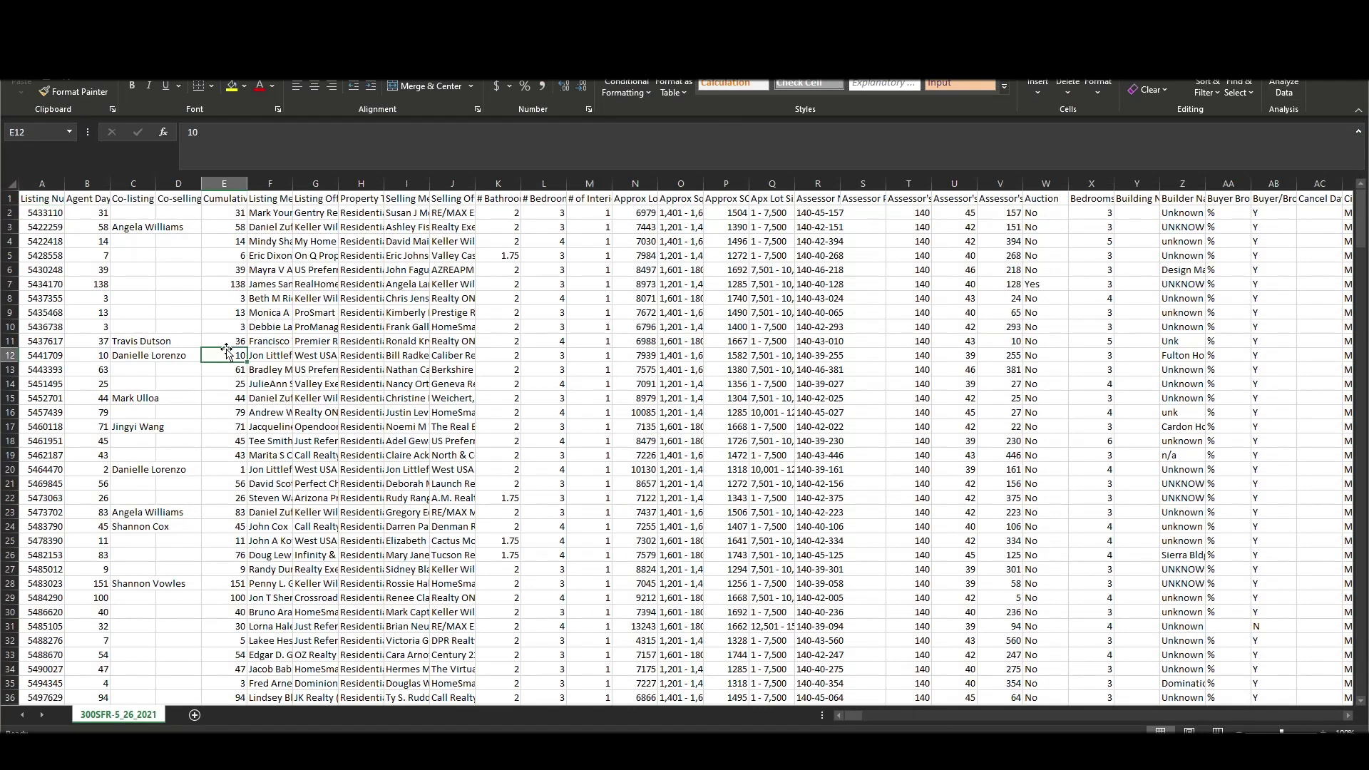
{"action": "left_click", "coordinate": [392, 298]}
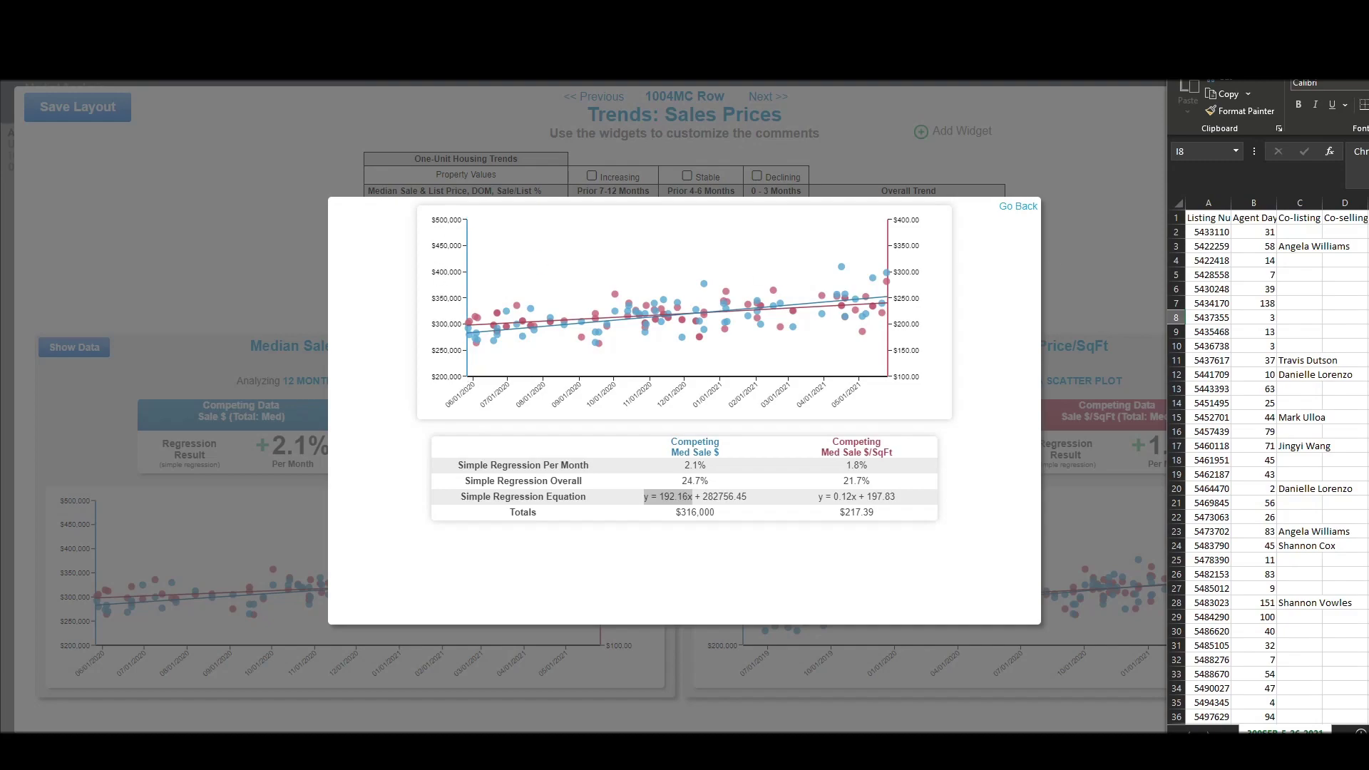
{"action": "left_click_drag", "start_coordinate": [1276, 68], "coordinate": [850, 120]}
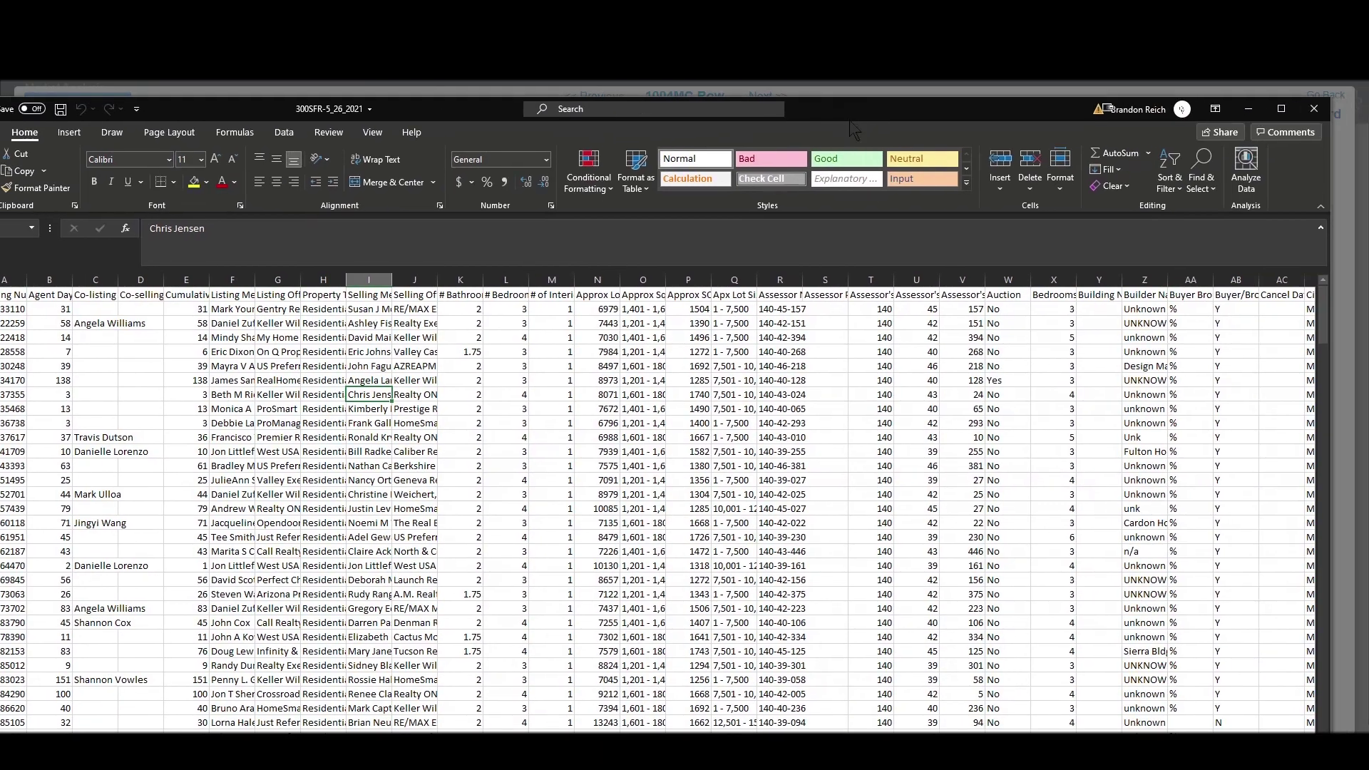
{"action": "left_click", "coordinate": [1284, 115]}
{"action": "left_click", "coordinate": [328, 382]}
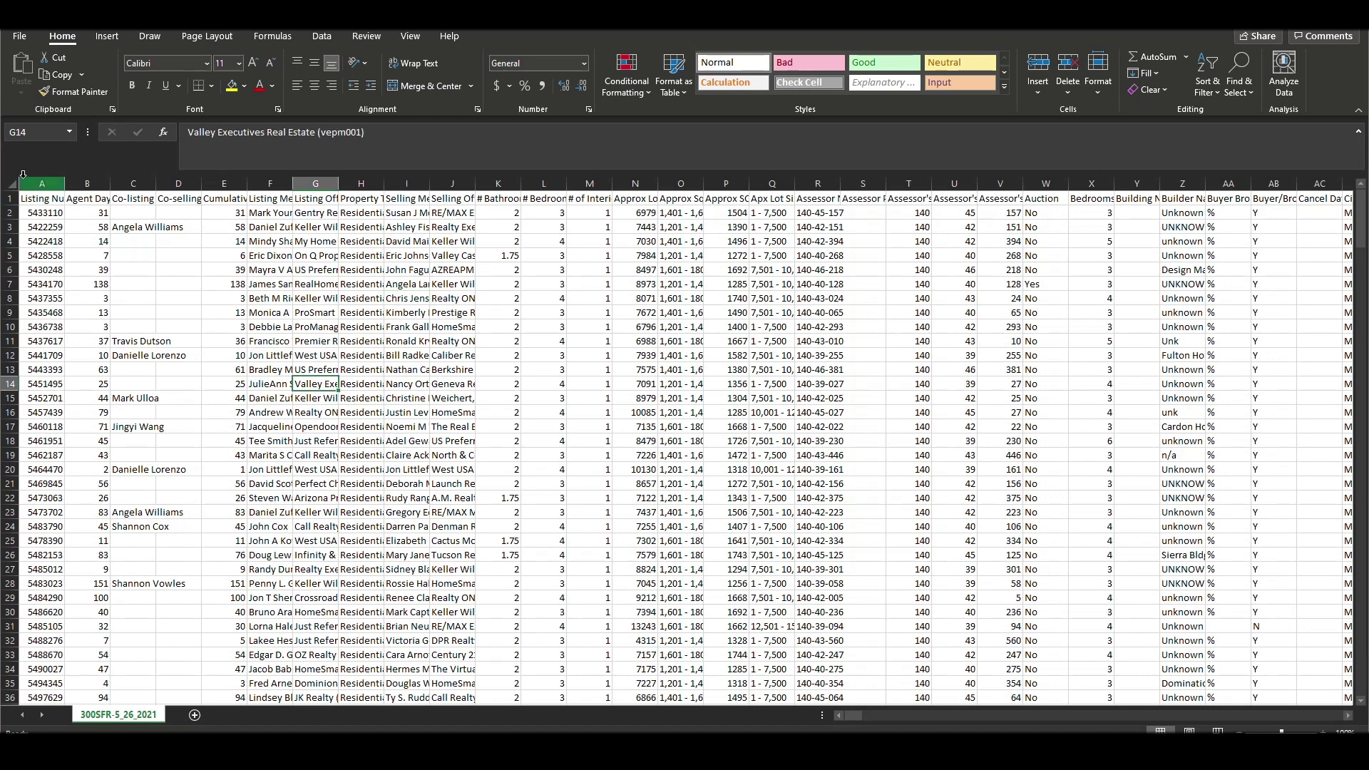
Step: Search the header row for "date" until the Close of Escrow Date column is reached
{"action": "left_click", "coordinate": [9, 198]}
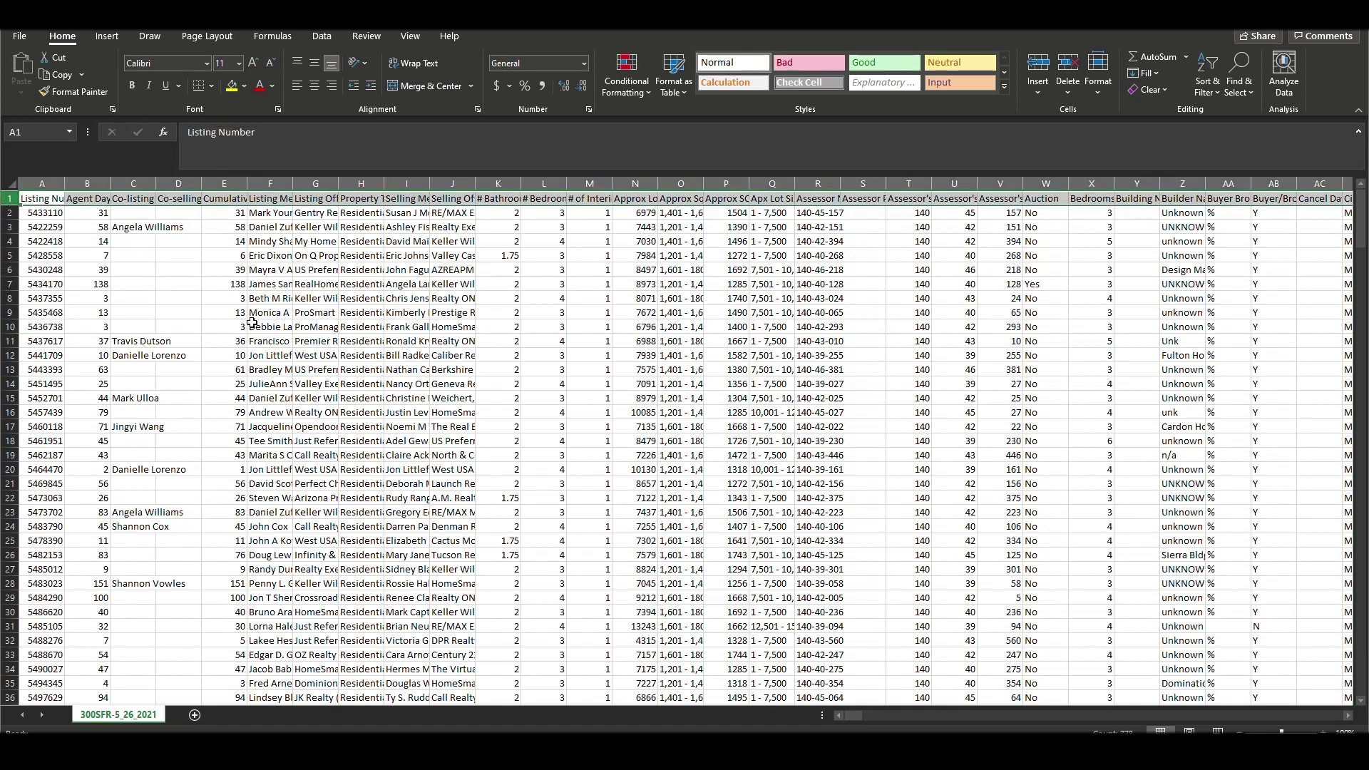
{"action": "key", "text": "ctrl+f"}
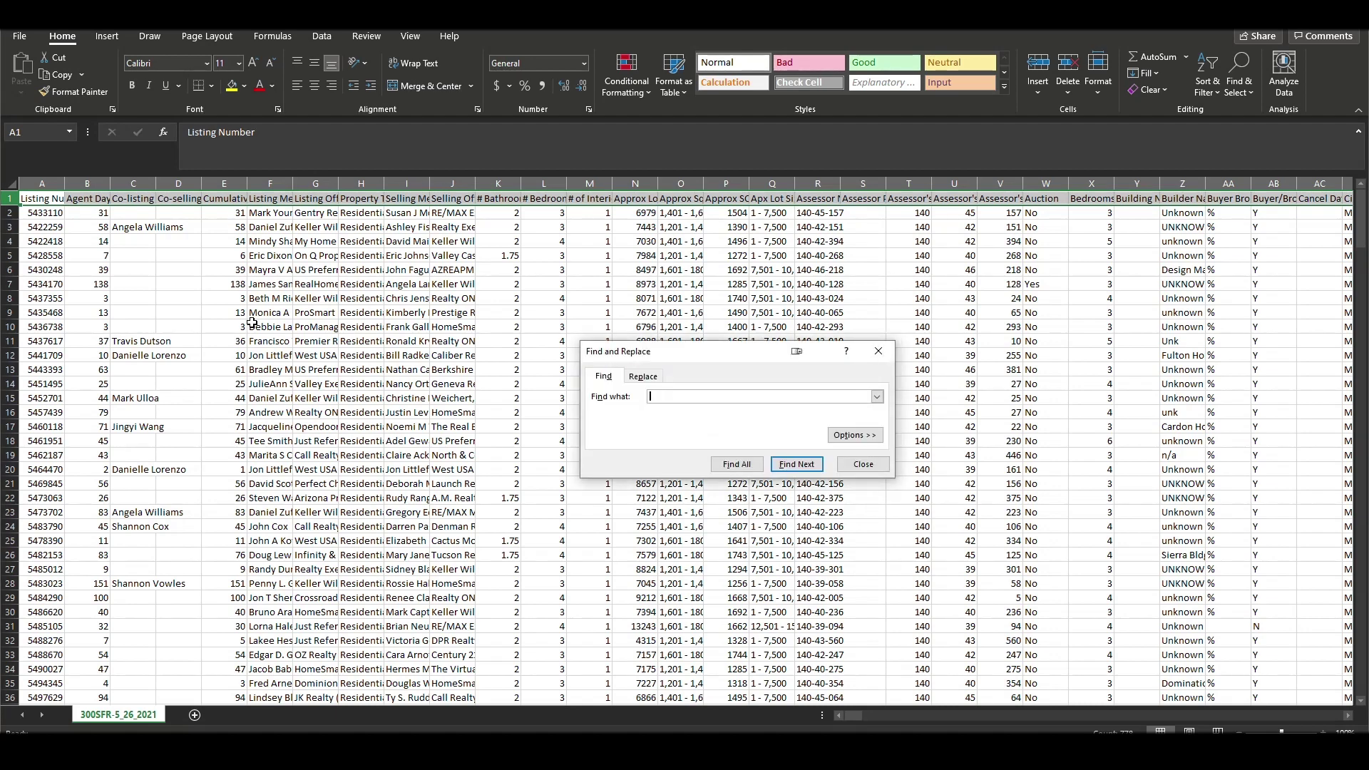
{"action": "key", "text": "Return"}
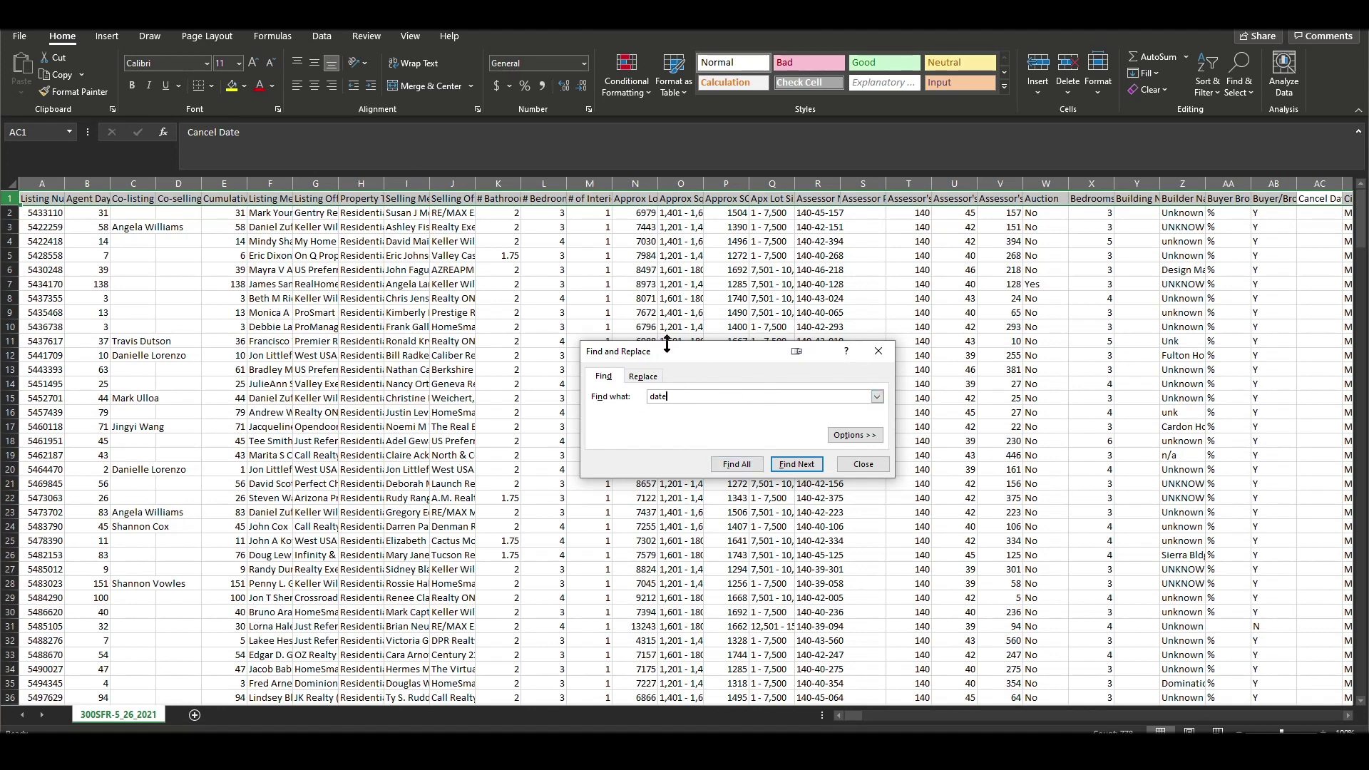
{"action": "left_click", "coordinate": [796, 464]}
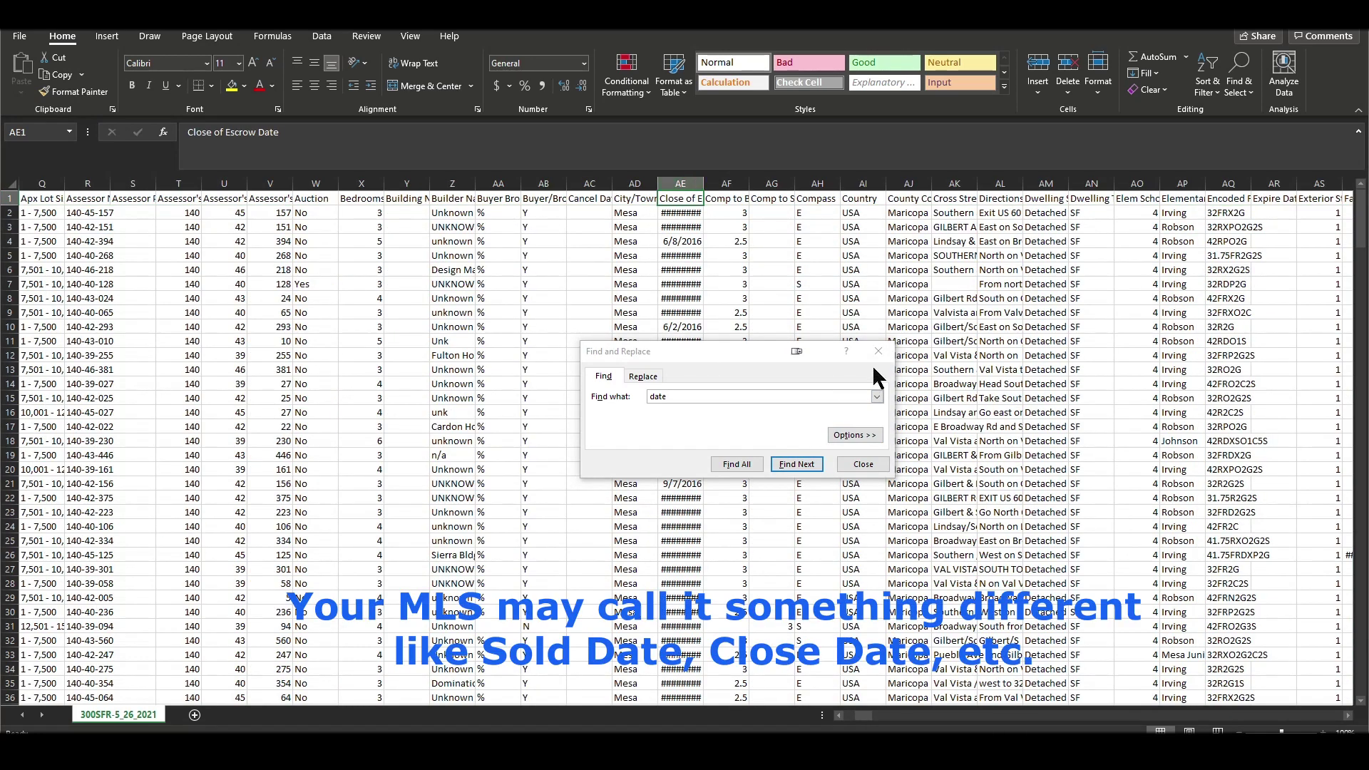
{"action": "left_click", "coordinate": [877, 351]}
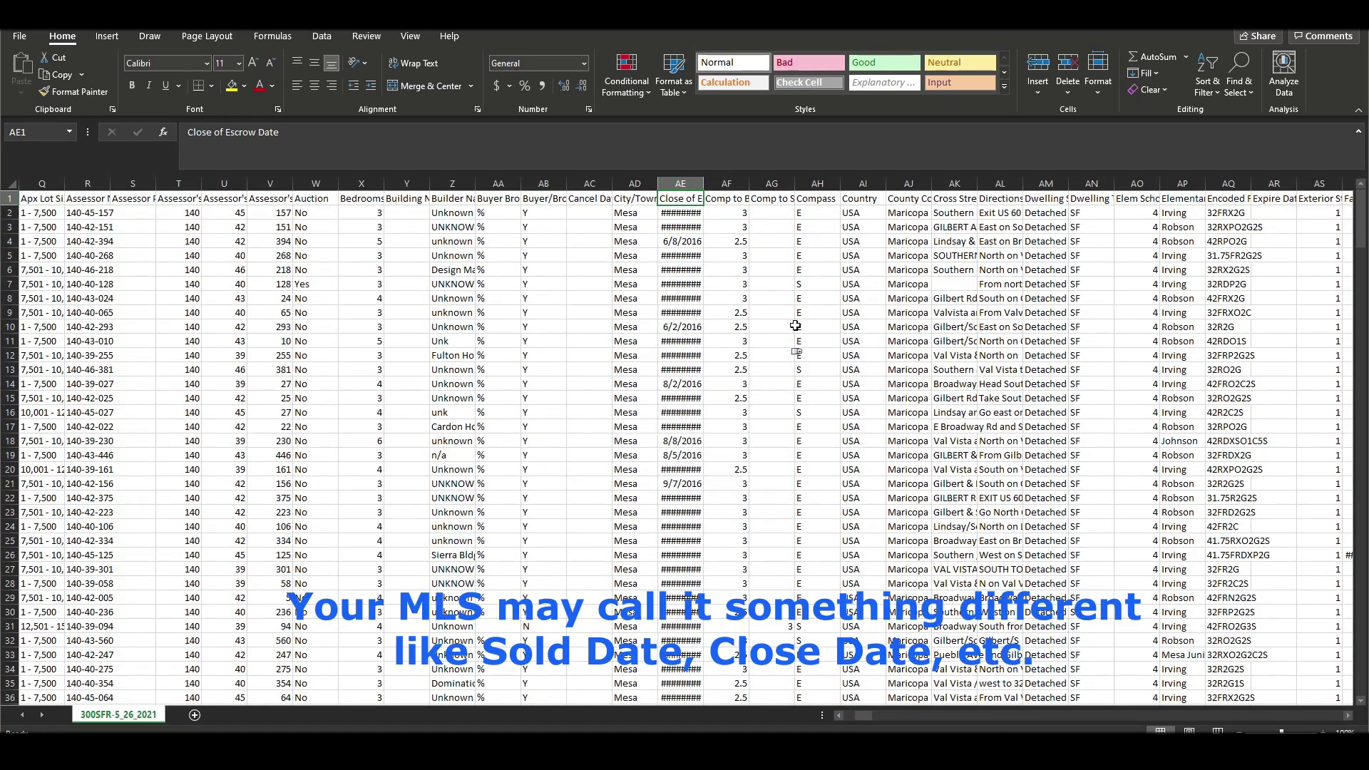
Step: Copy the Close of Escrow Date column into column A of a new sheet and fit the column width to its contents
{"action": "left_click", "coordinate": [682, 185]}
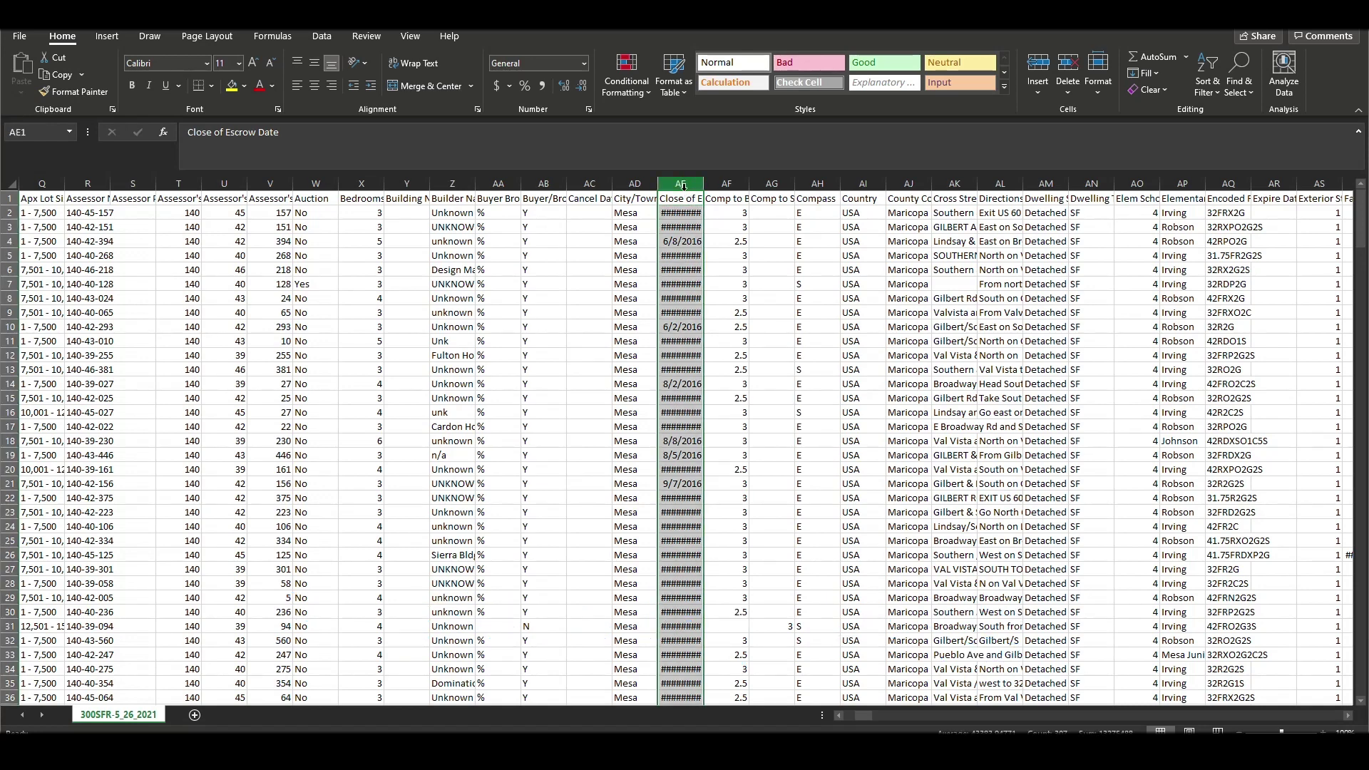
{"action": "right_click", "coordinate": [683, 185]}
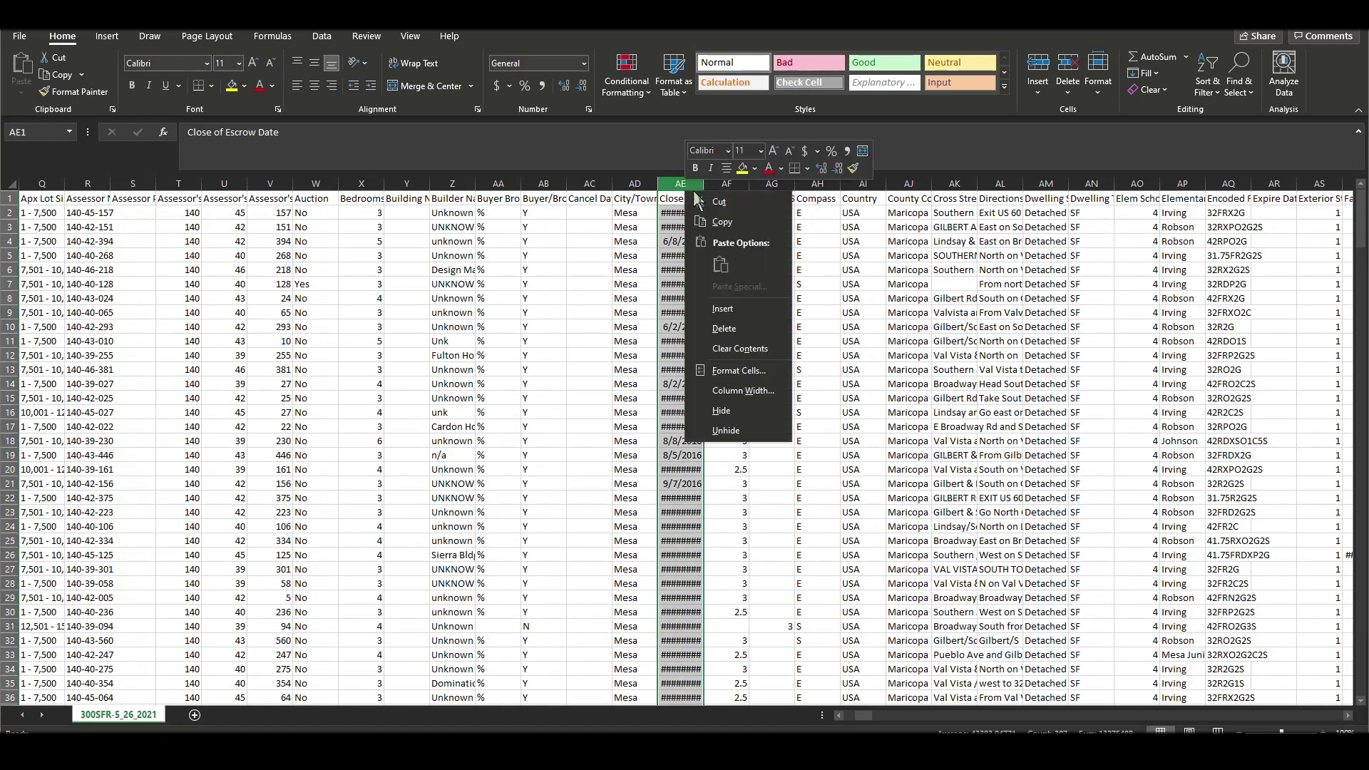
{"action": "left_click", "coordinate": [721, 222]}
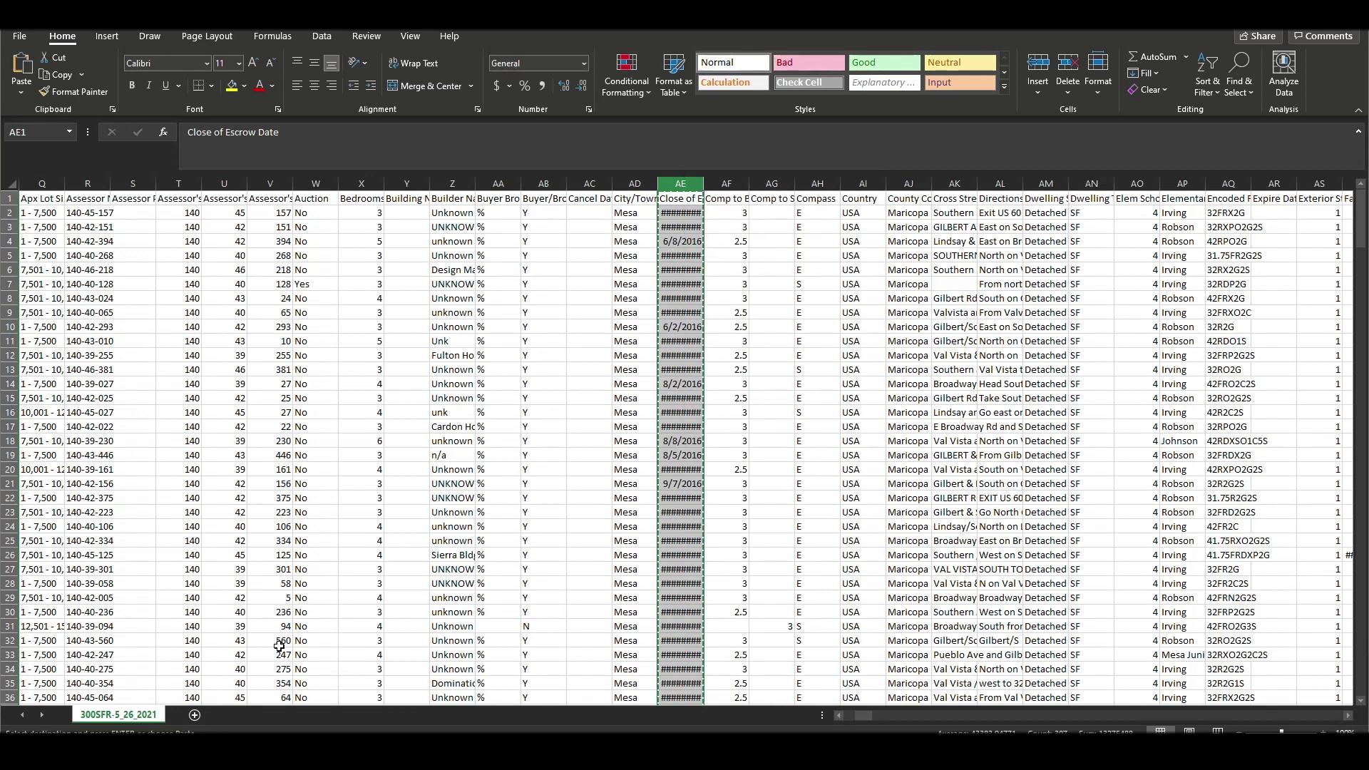
{"action": "left_click", "coordinate": [194, 715]}
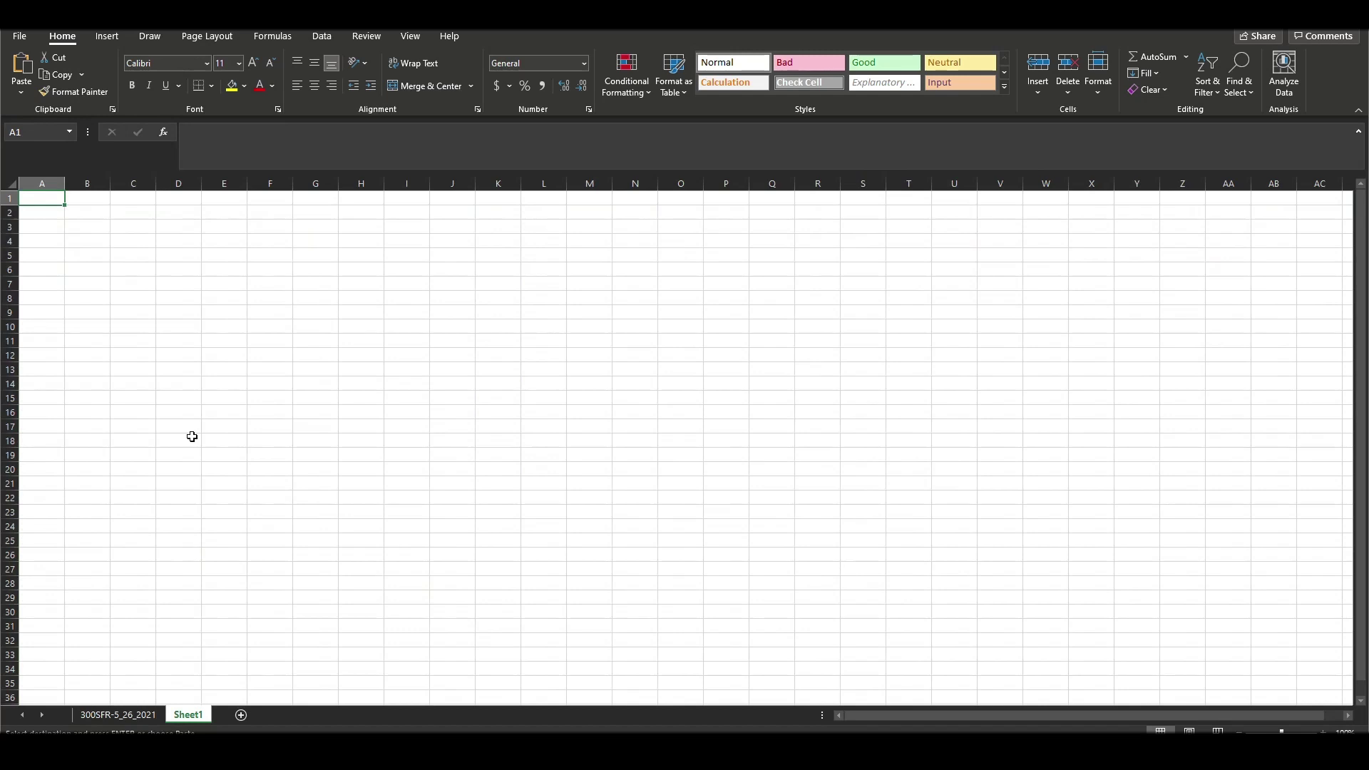
{"action": "right_click", "coordinate": [41, 200]}
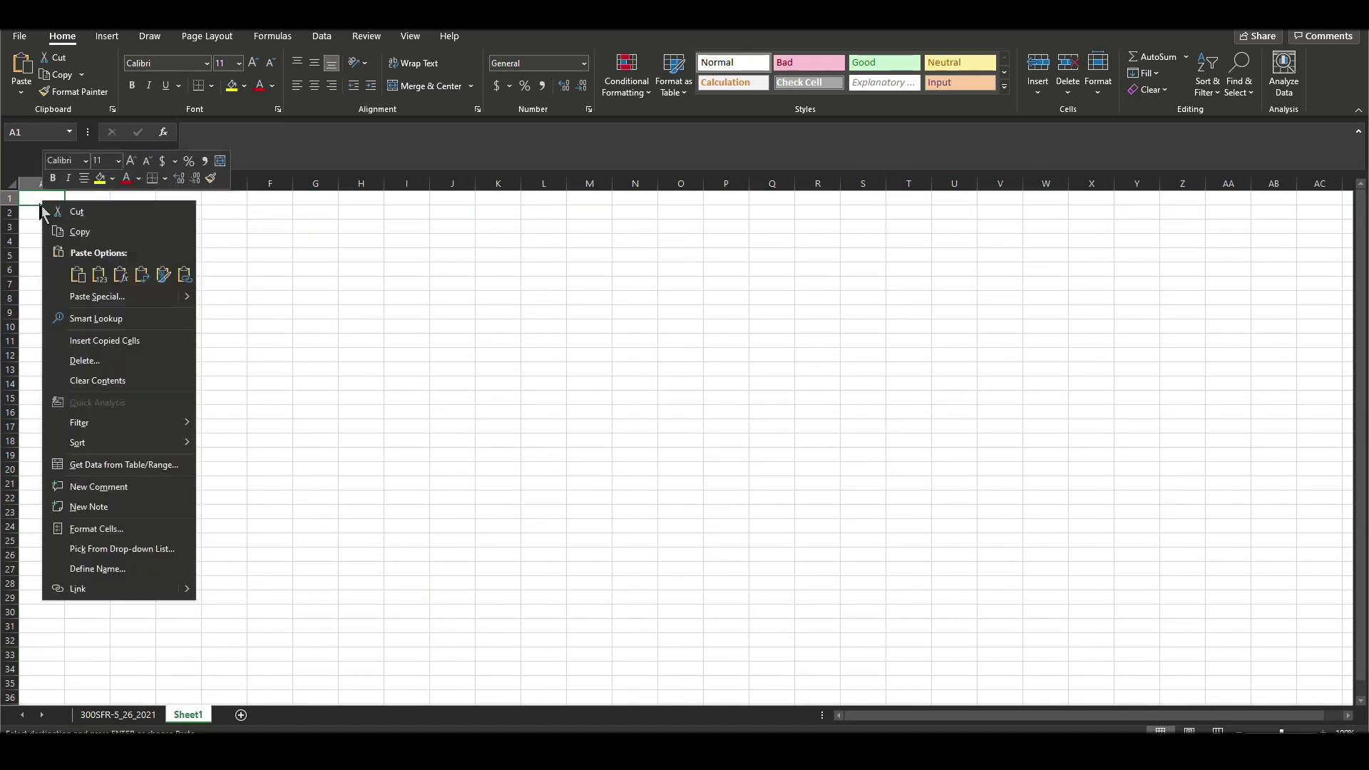
{"action": "left_click", "coordinate": [79, 276]}
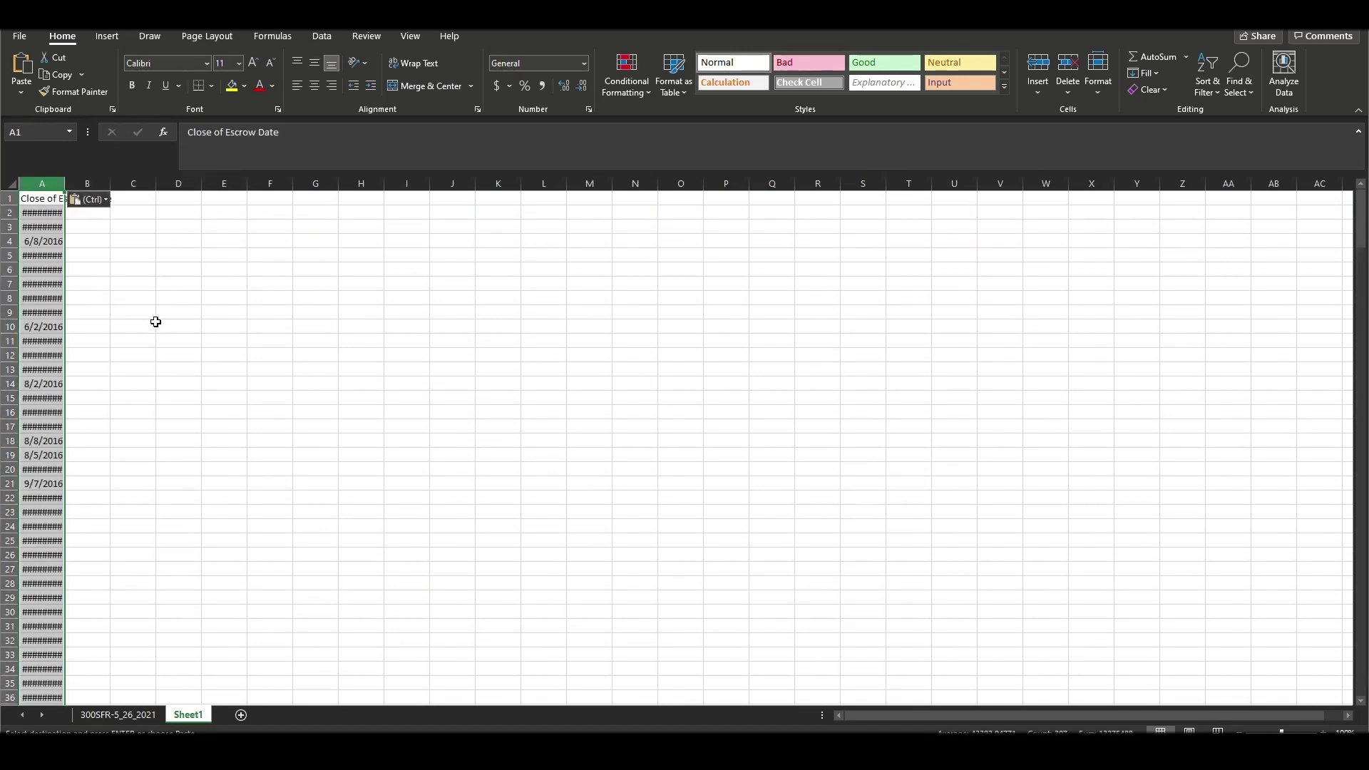
{"action": "double_click", "coordinate": [62, 184]}
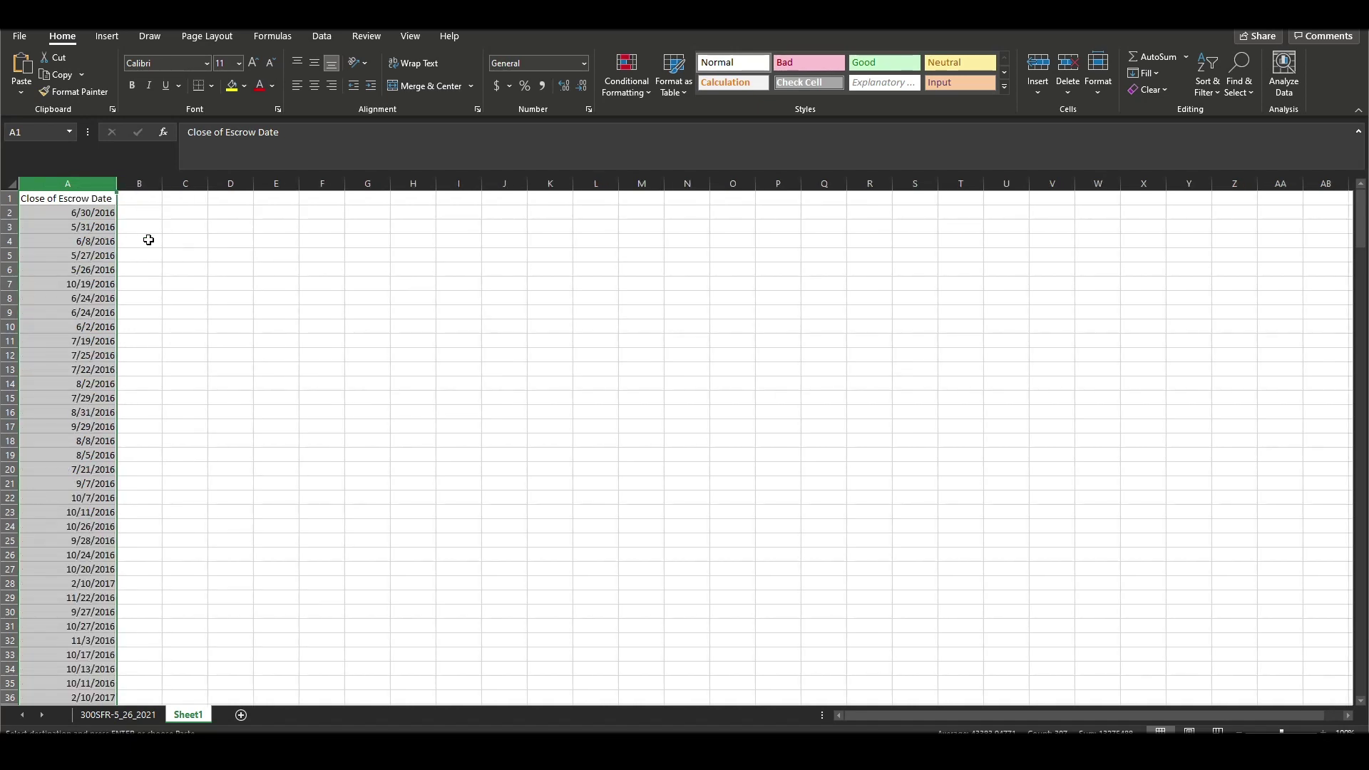
{"action": "left_click", "coordinate": [145, 207]}
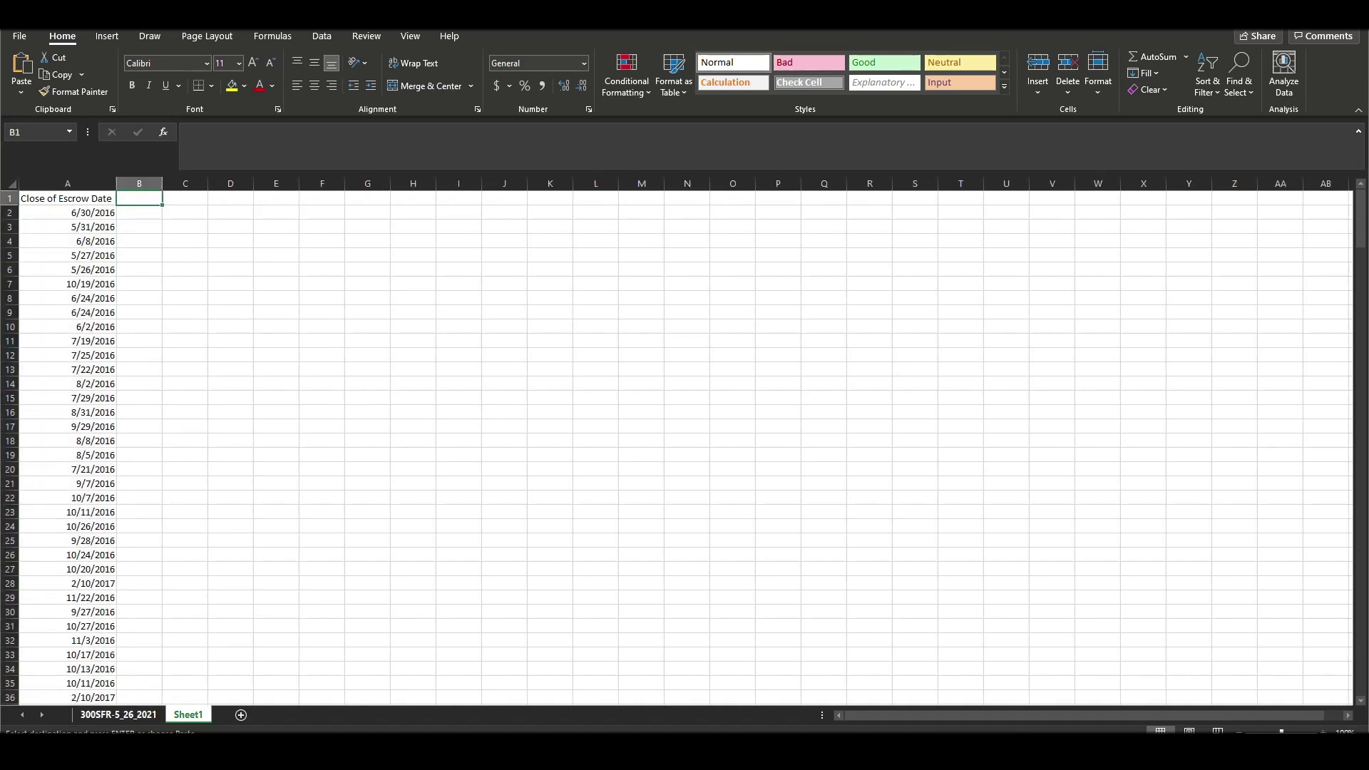
Step: Search the MLS data sheet's header row for "price" until the Sold Price column is reached
{"action": "left_click", "coordinate": [131, 718]}
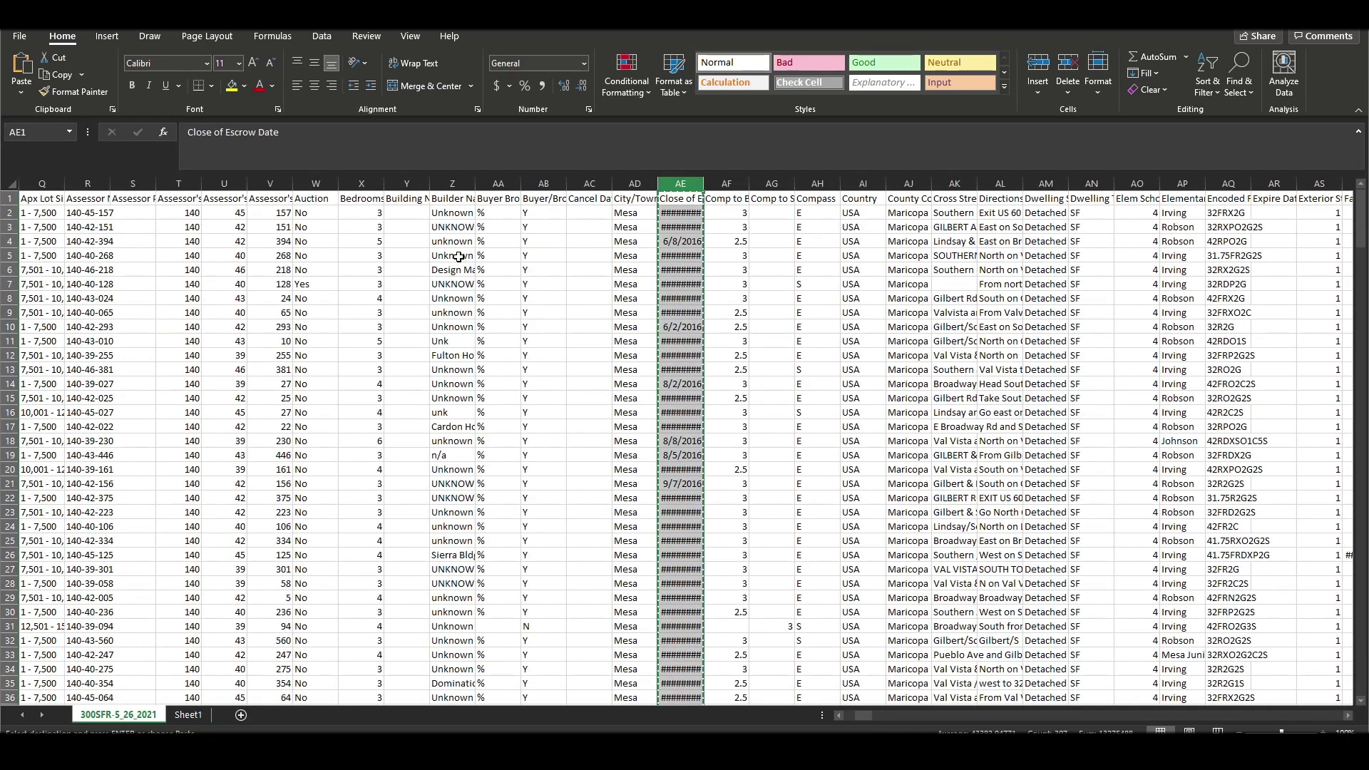
{"action": "left_click", "coordinate": [9, 198]}
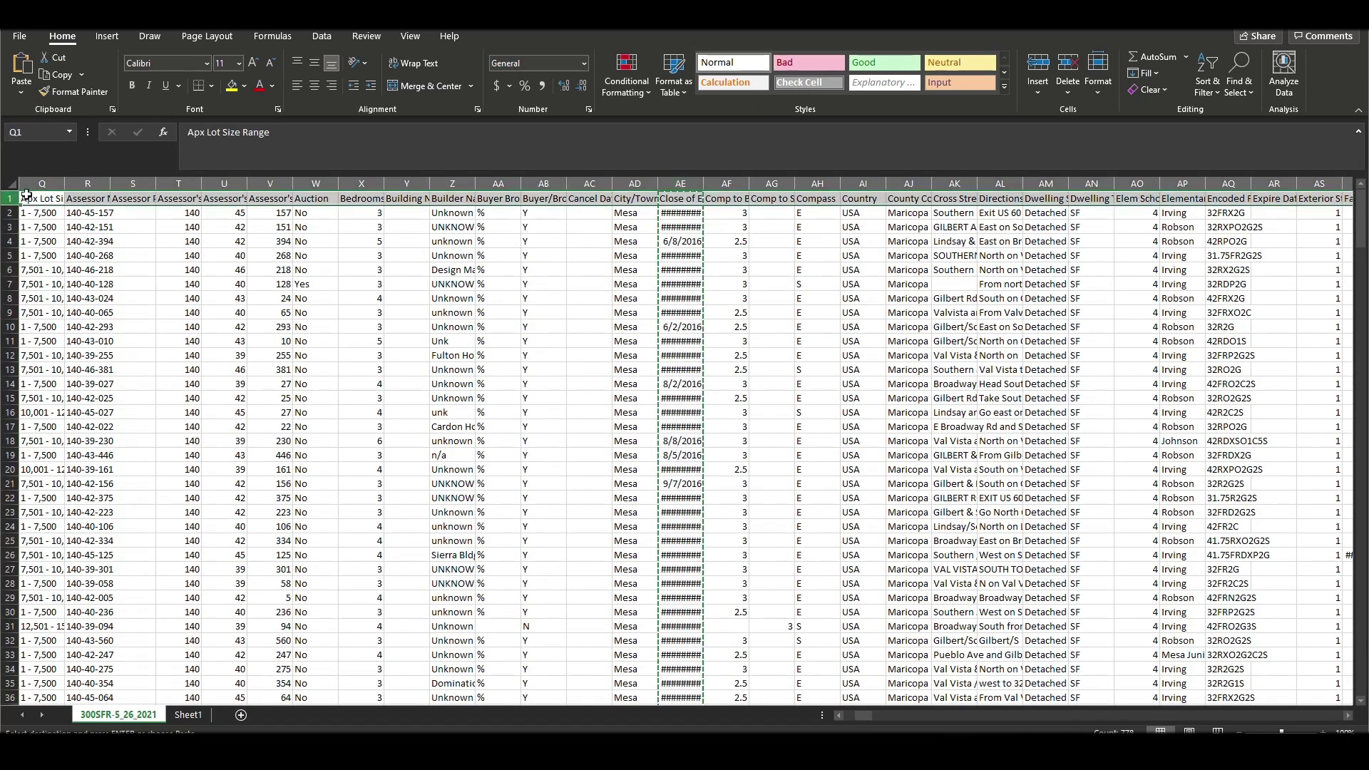
{"action": "key", "text": "ctrl+f"}
{"action": "type", "text": "price"}
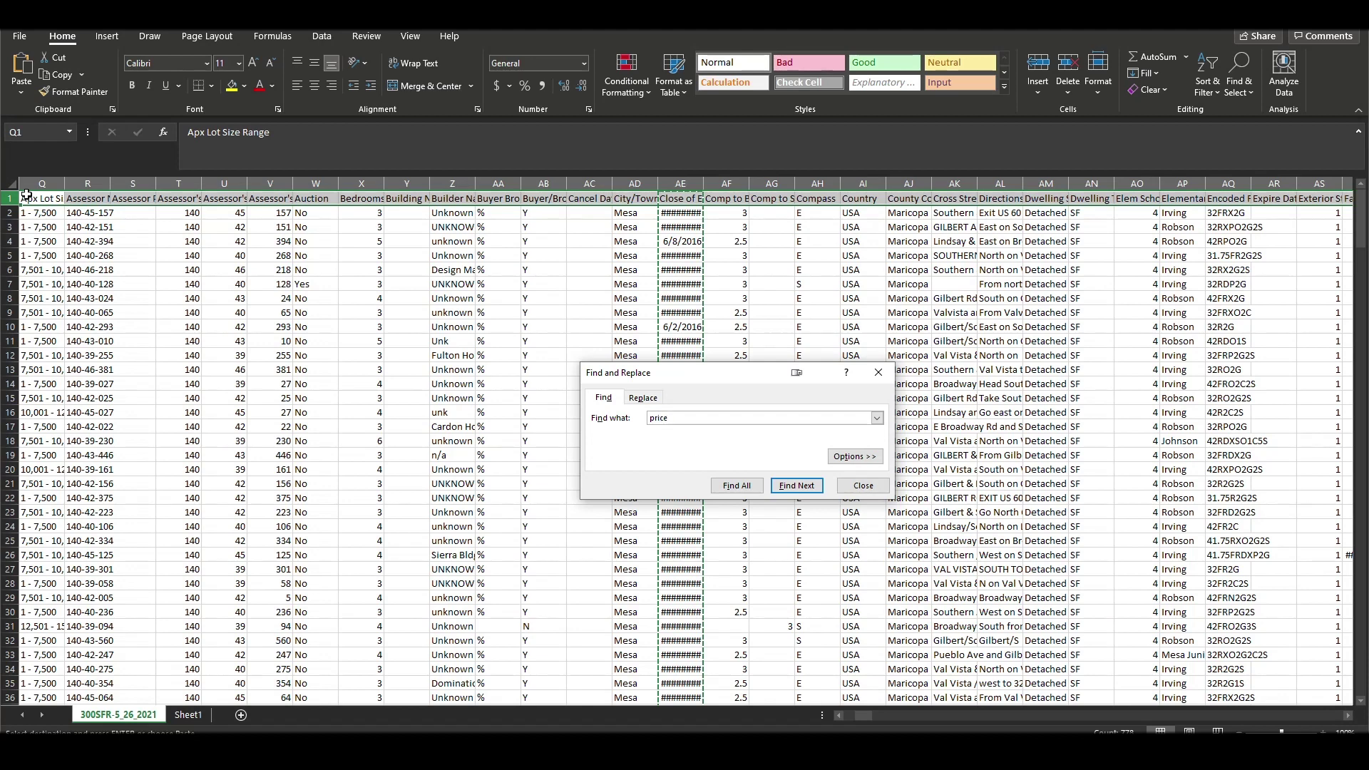
{"action": "key", "text": "Return"}
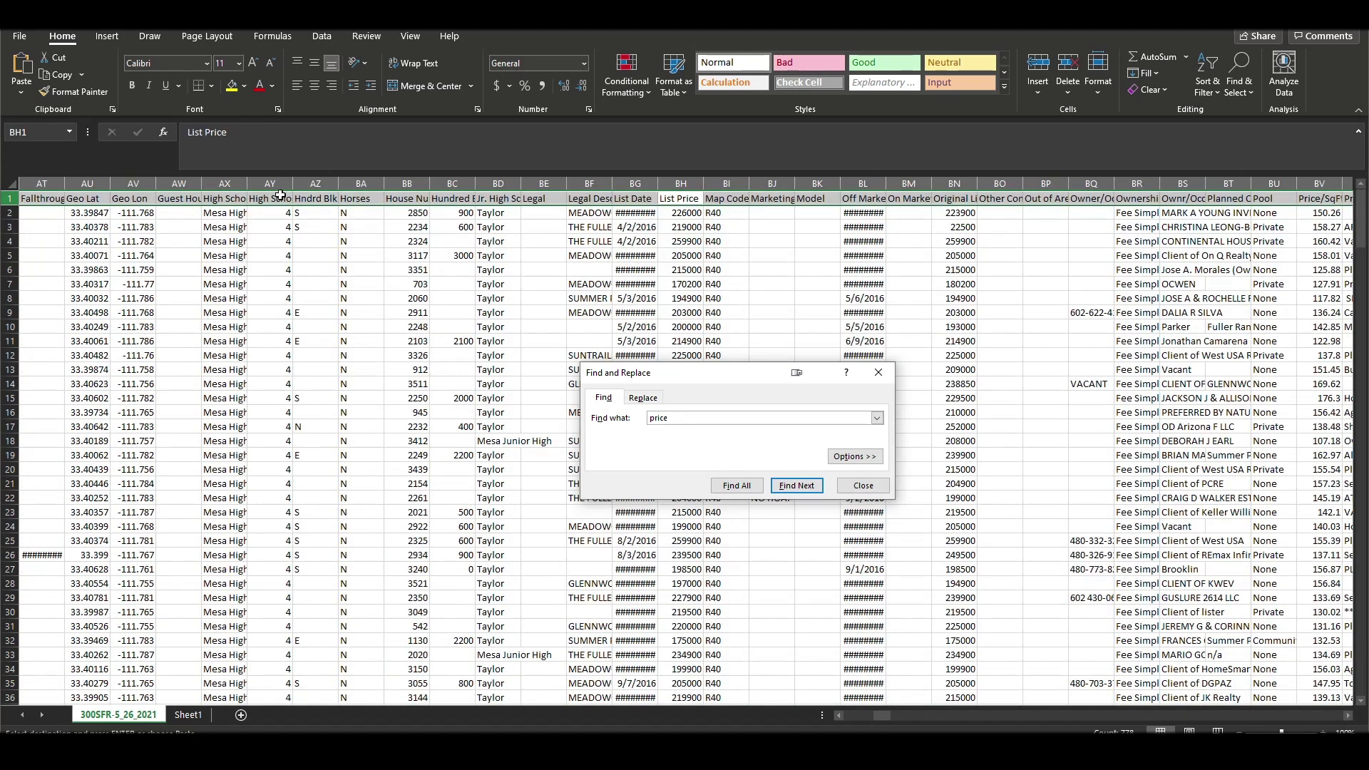
{"action": "left_click", "coordinate": [801, 487]}
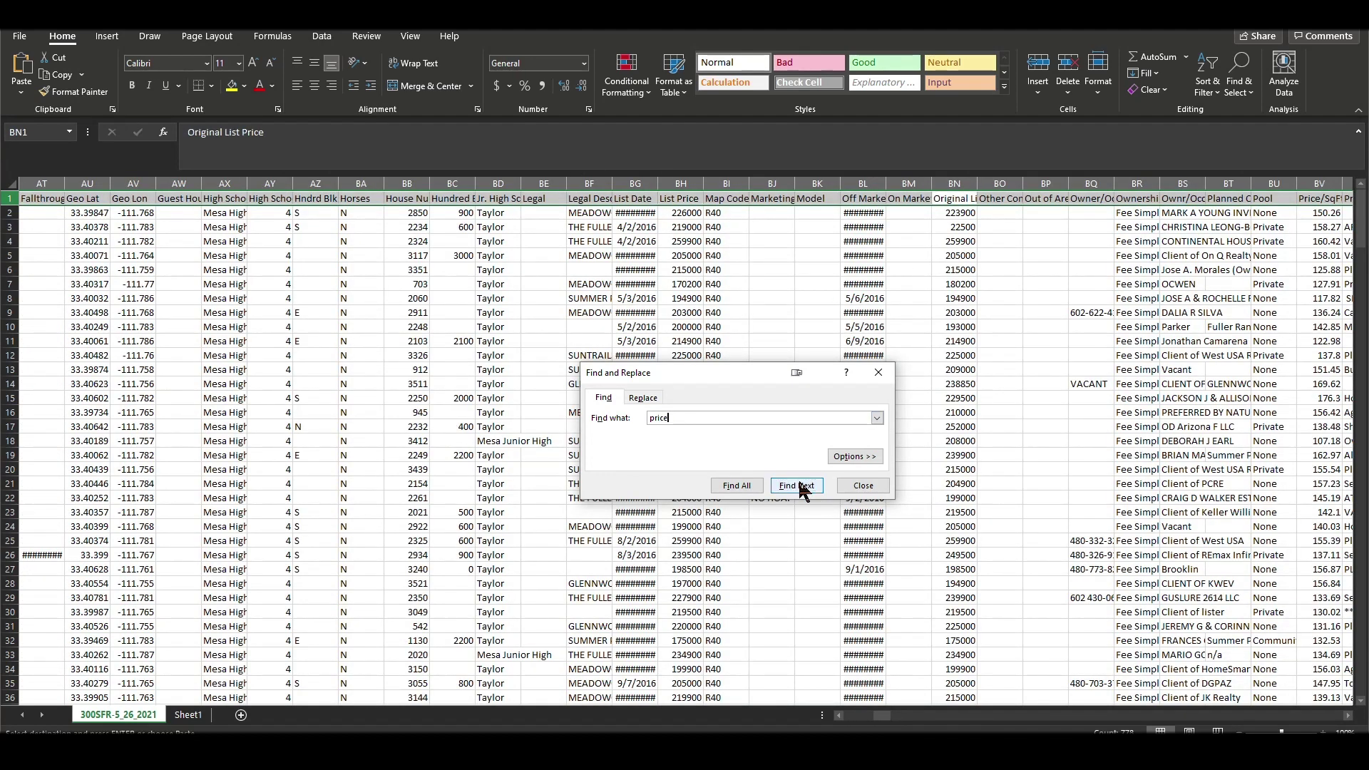
{"action": "left_click", "coordinate": [802, 487]}
{"action": "left_click", "coordinate": [801, 487]}
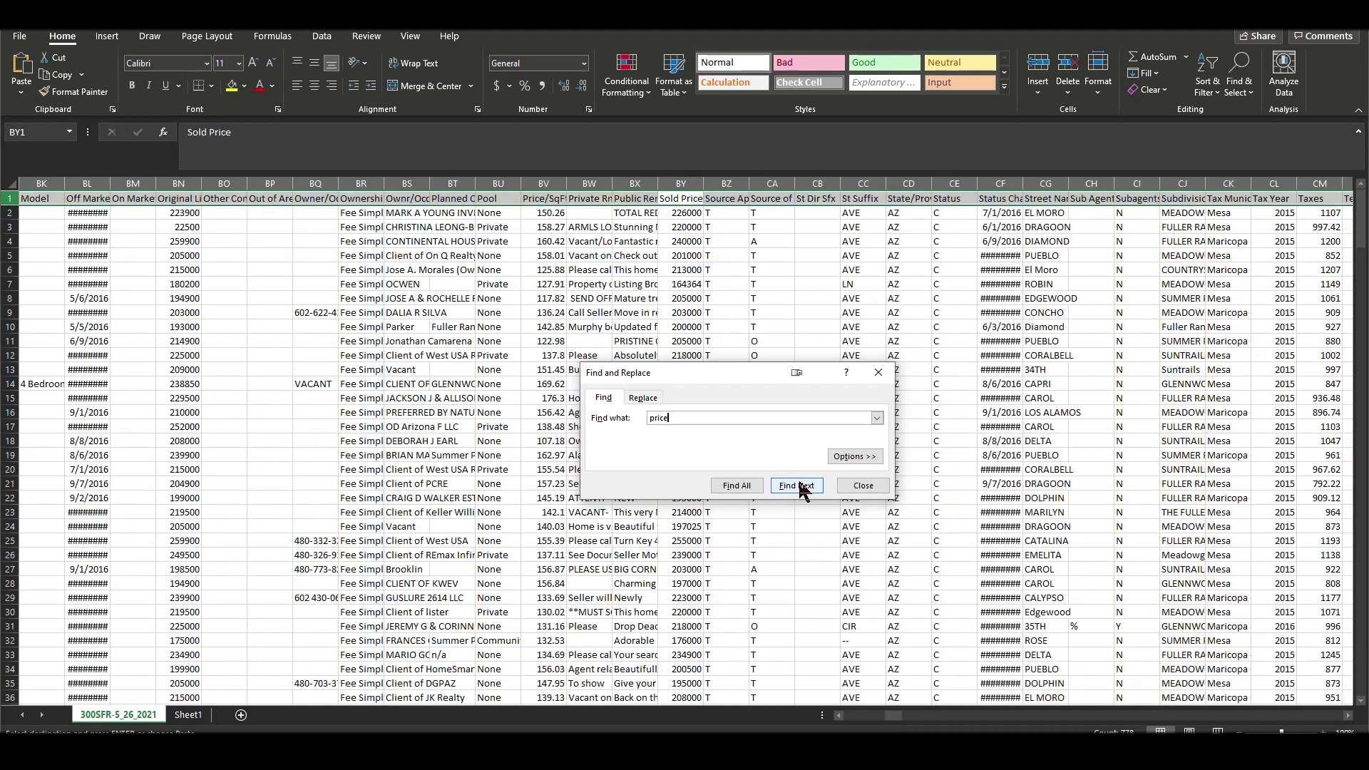
Step: Copy the Sold Price column into column B of Sheet1 and close the search dialog
{"action": "left_click", "coordinate": [687, 179]}
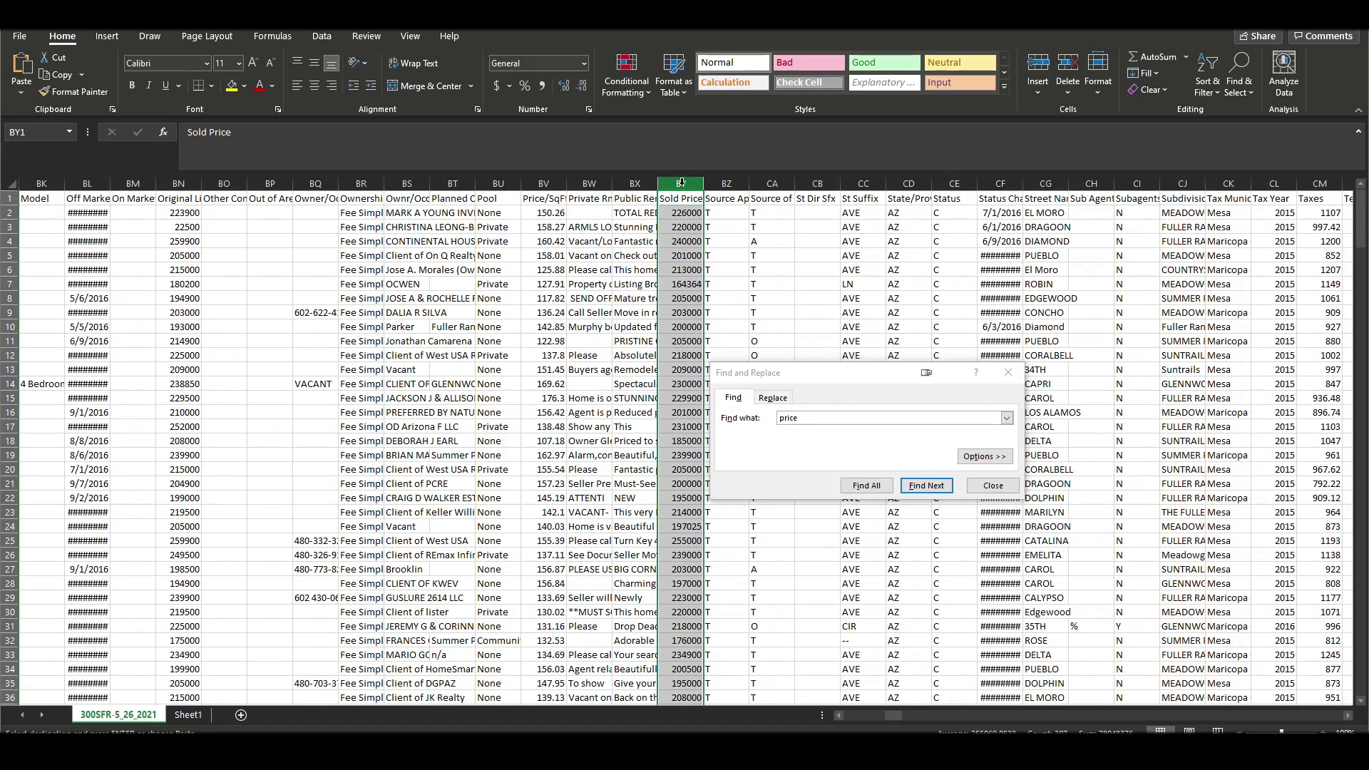
{"action": "right_click", "coordinate": [682, 182]}
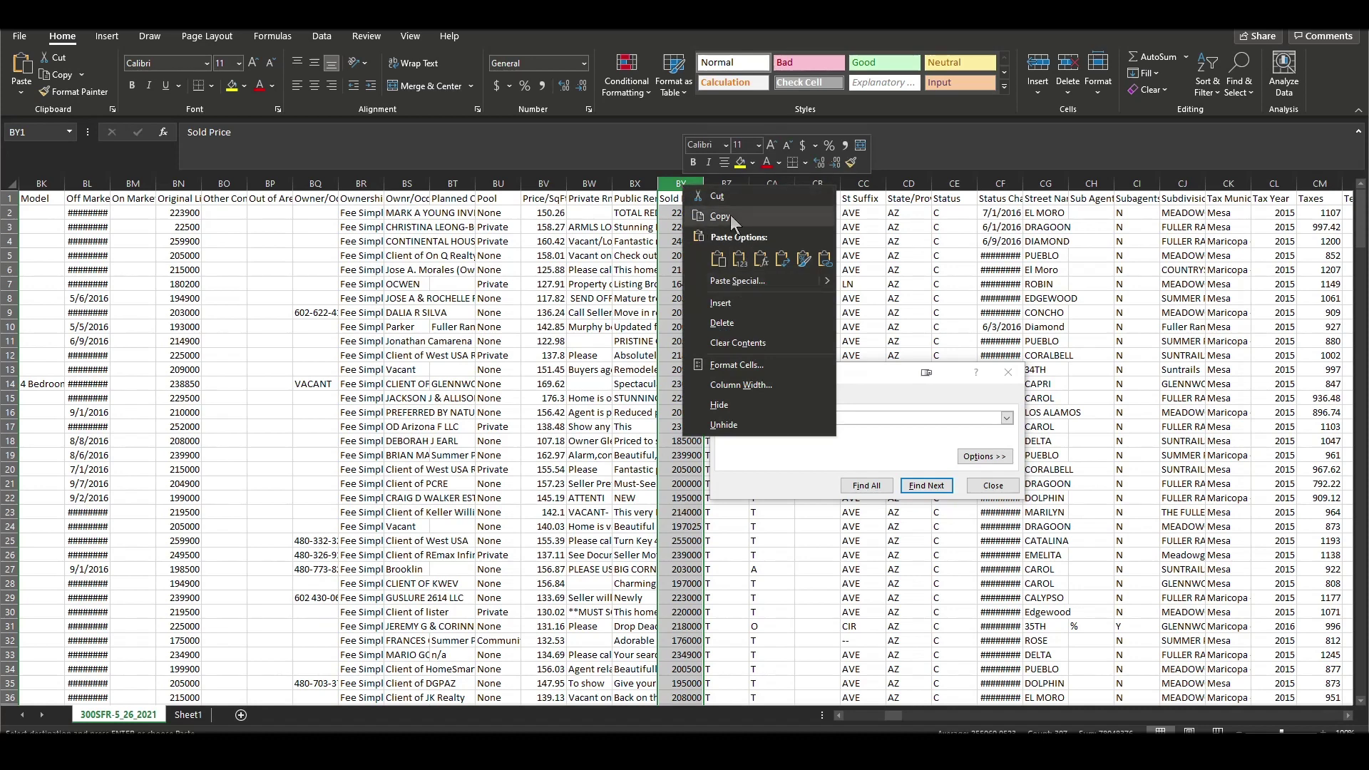
{"action": "left_click", "coordinate": [722, 216]}
{"action": "left_click", "coordinate": [191, 715]}
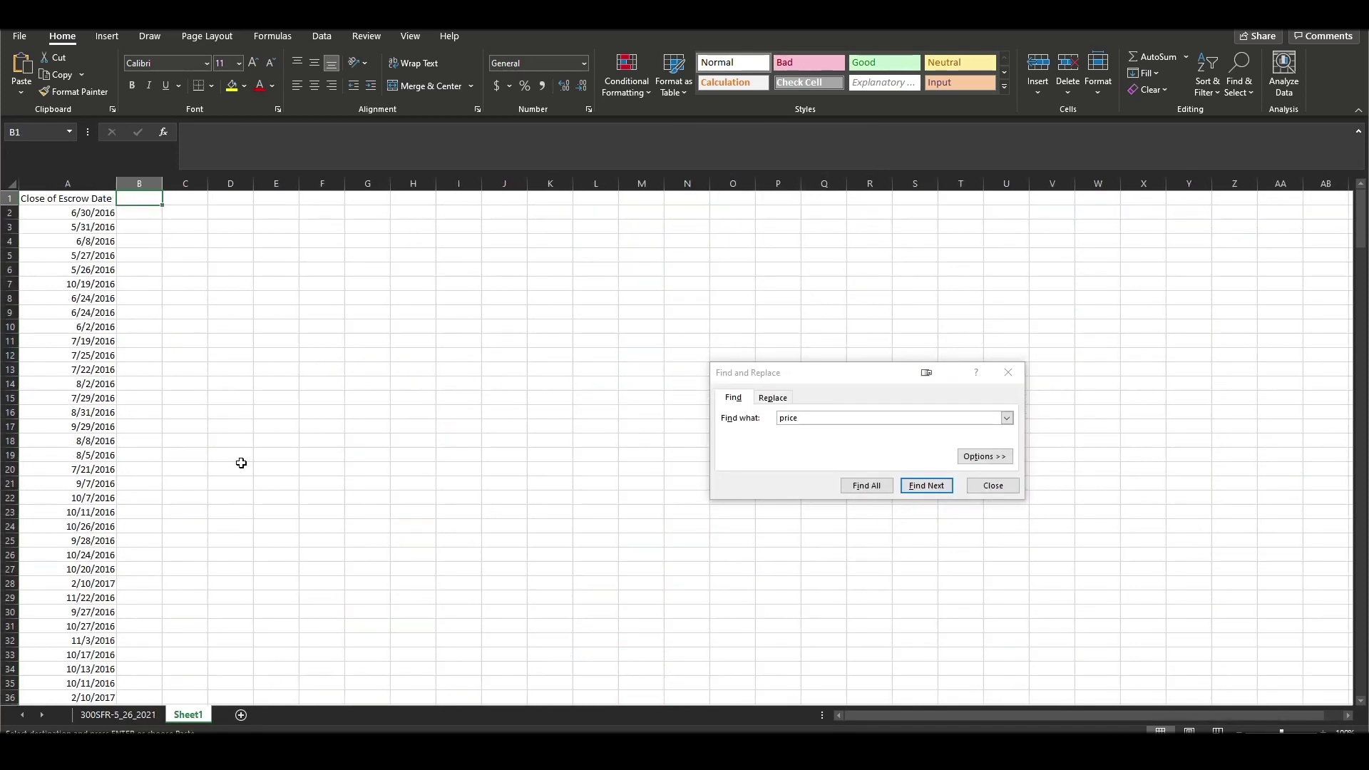
{"action": "right_click", "coordinate": [142, 199]}
{"action": "left_click", "coordinate": [178, 271]}
{"action": "left_click", "coordinate": [241, 295]}
{"action": "left_click", "coordinate": [1015, 371]}
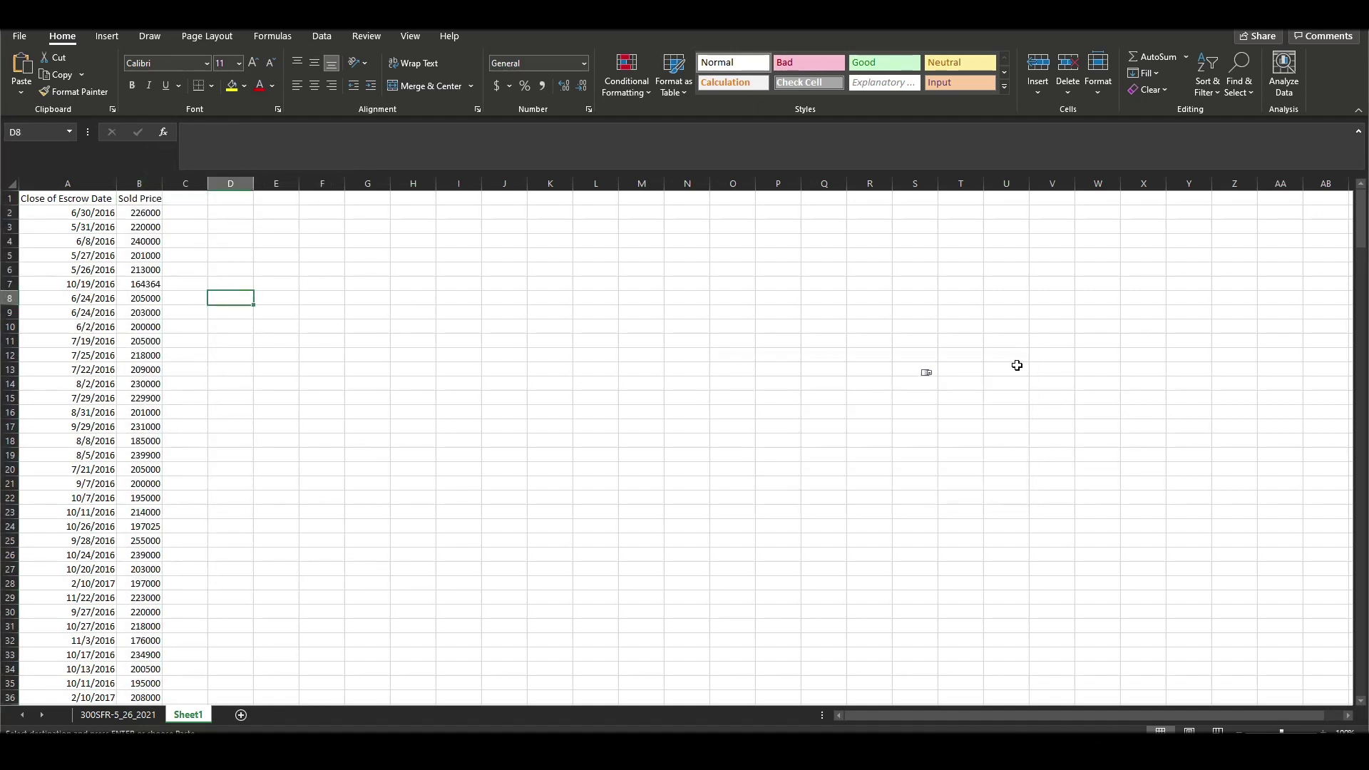
{"action": "left_click", "coordinate": [506, 323]}
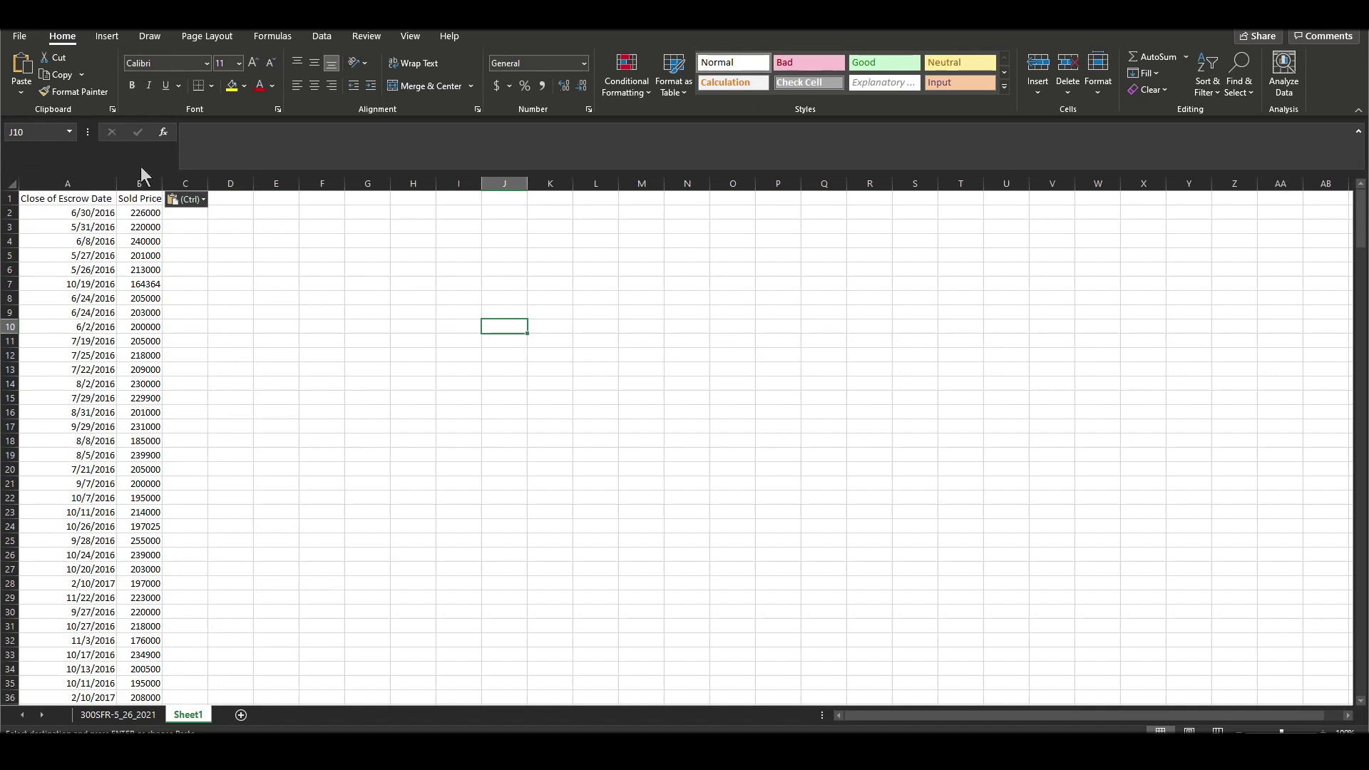
{"action": "left_click", "coordinate": [228, 238]}
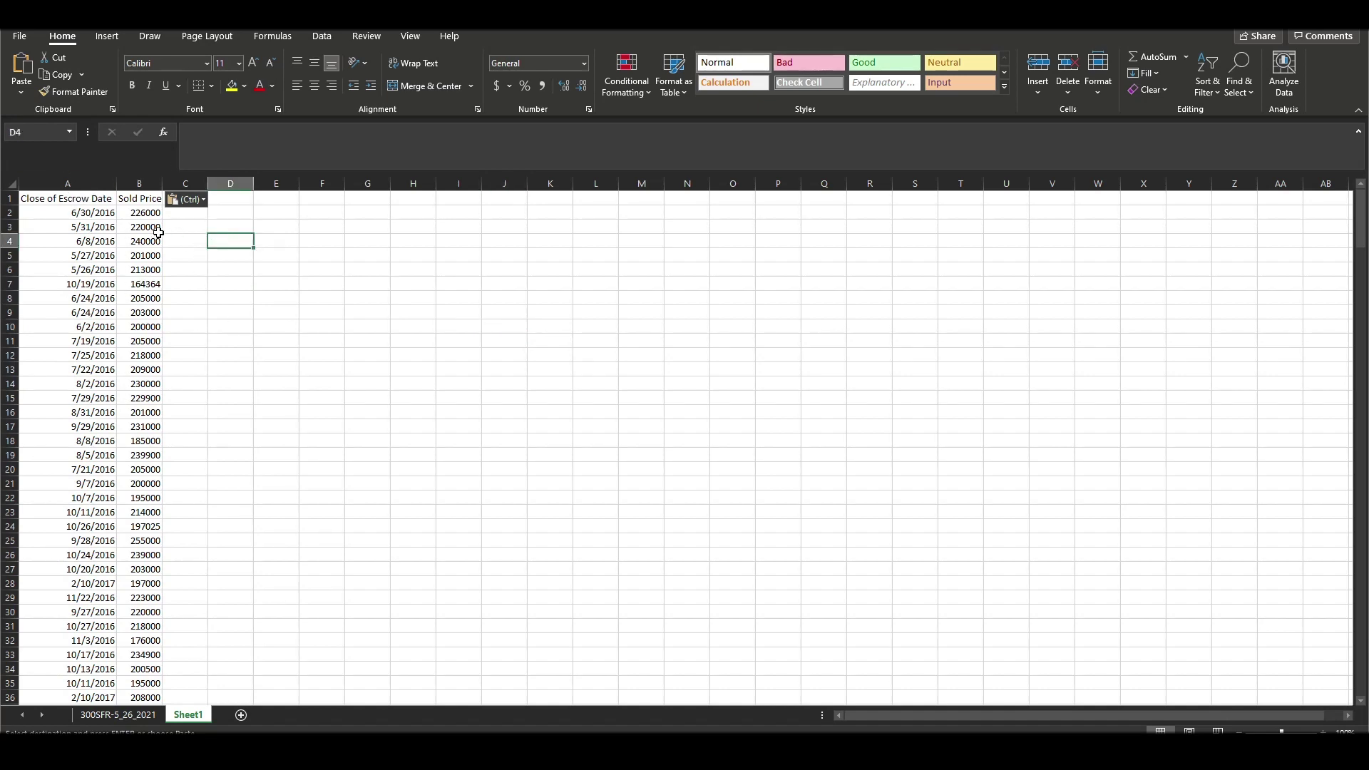
{"action": "left_click", "coordinate": [107, 283]}
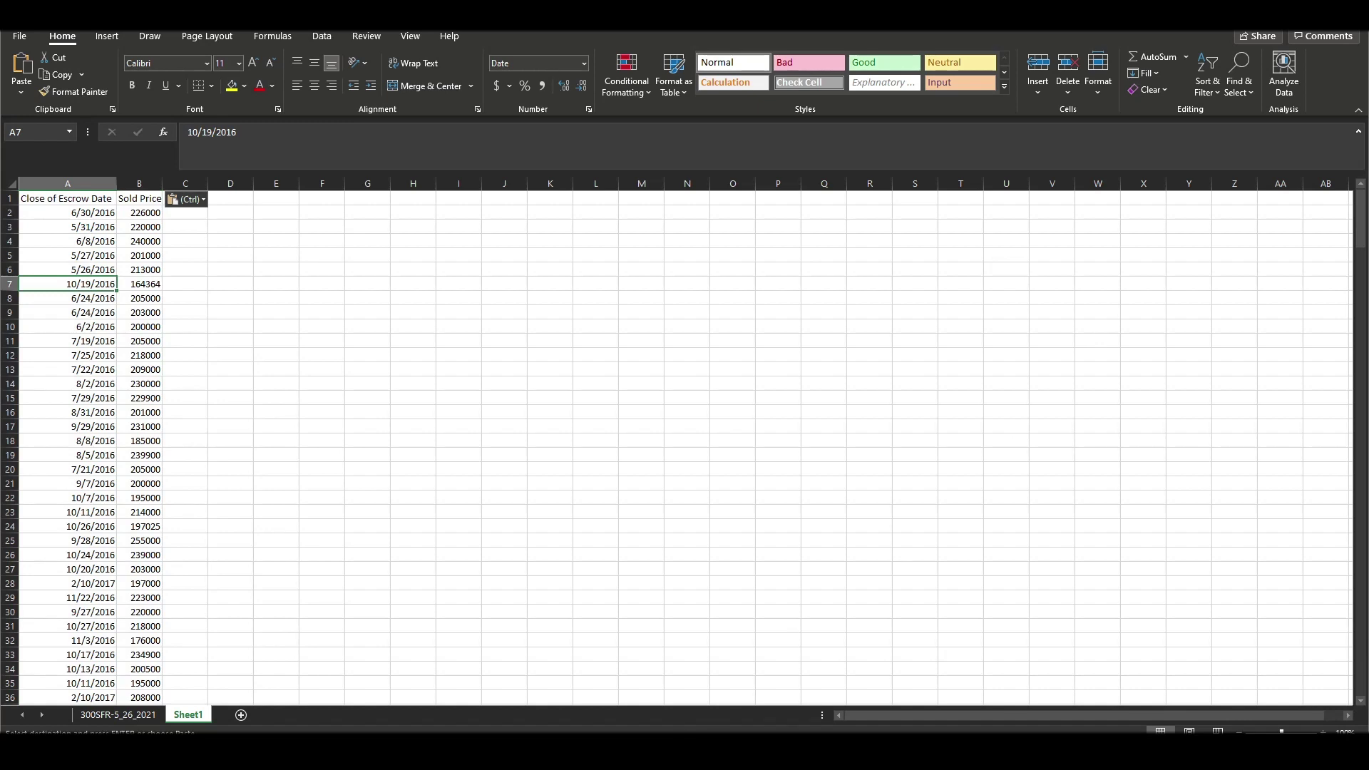
Step: Switch back to Spark in the browser and close the 12-month widget's data to return to the Sales Prices widgets
{"action": "left_click", "coordinate": [405, 752]}
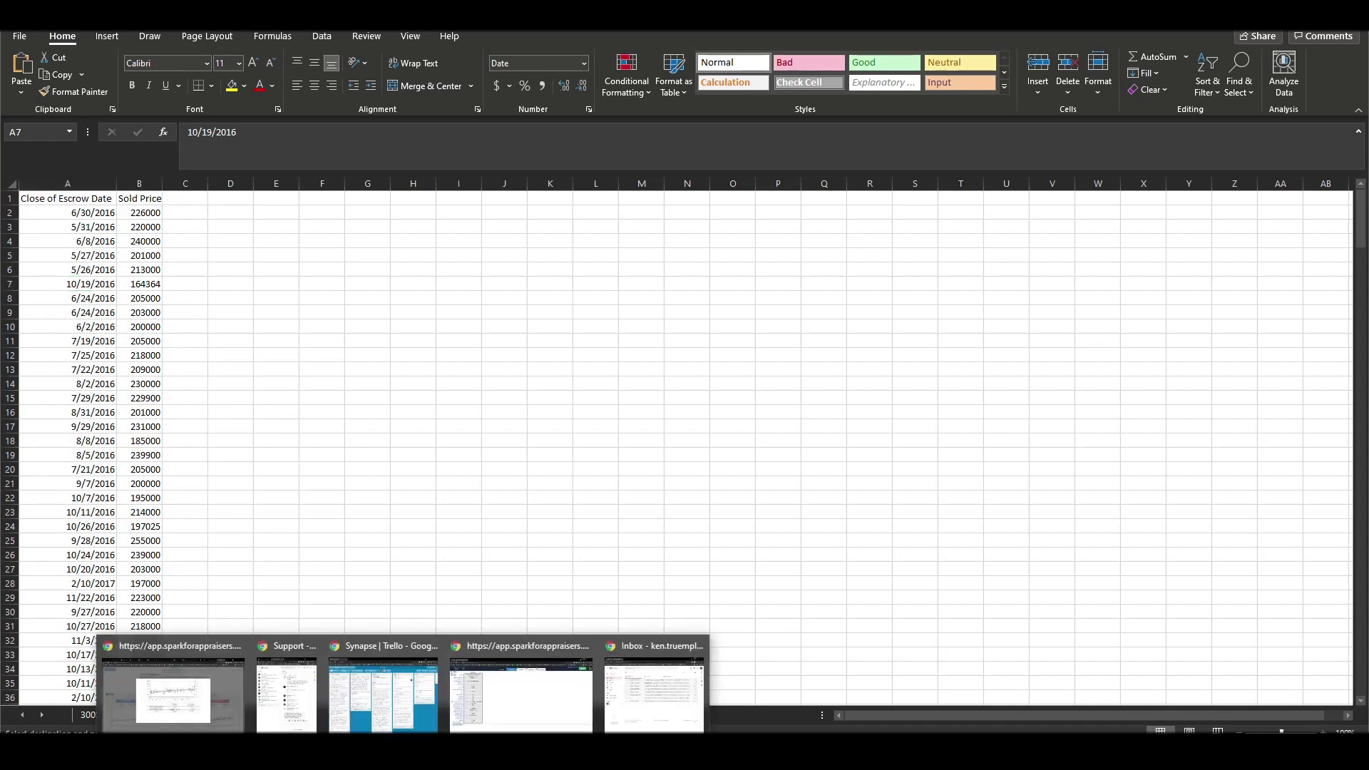
{"action": "left_click", "coordinate": [188, 704]}
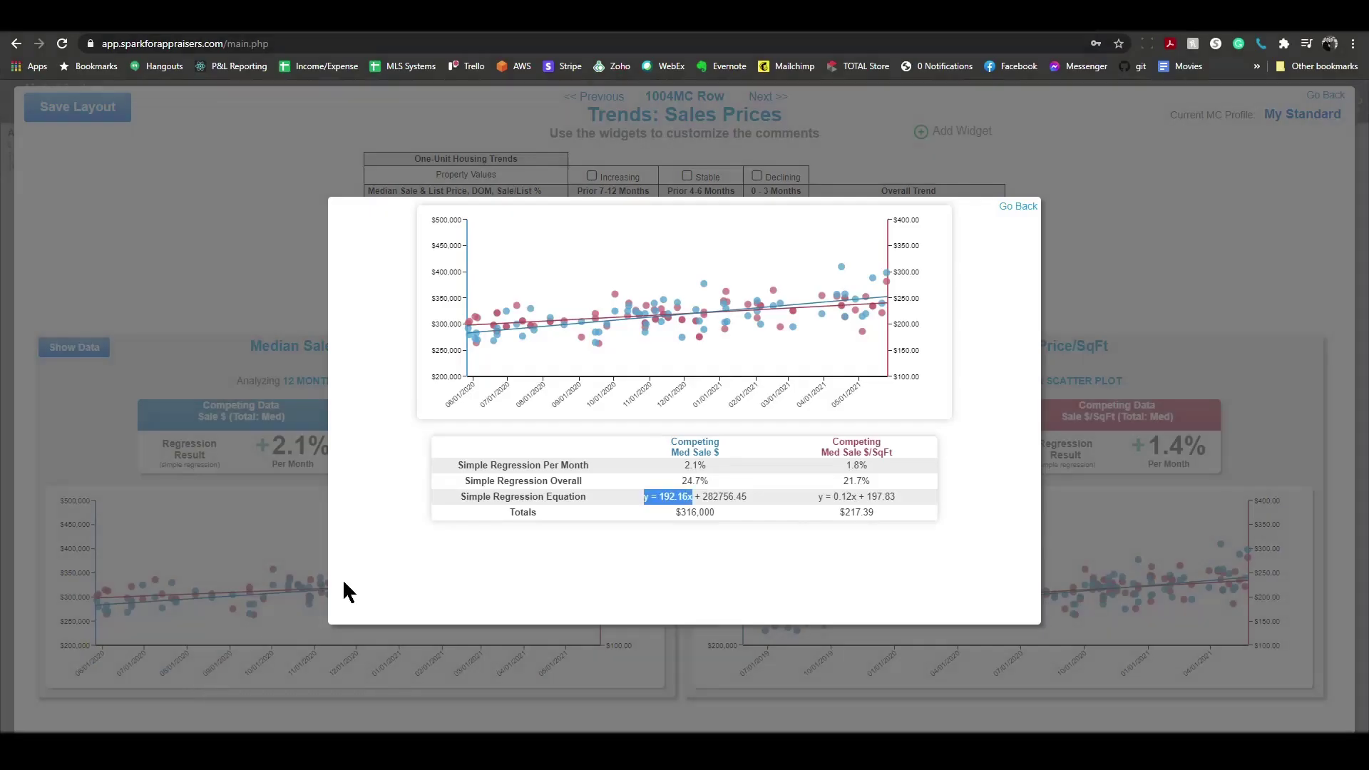
{"action": "left_click", "coordinate": [1009, 209]}
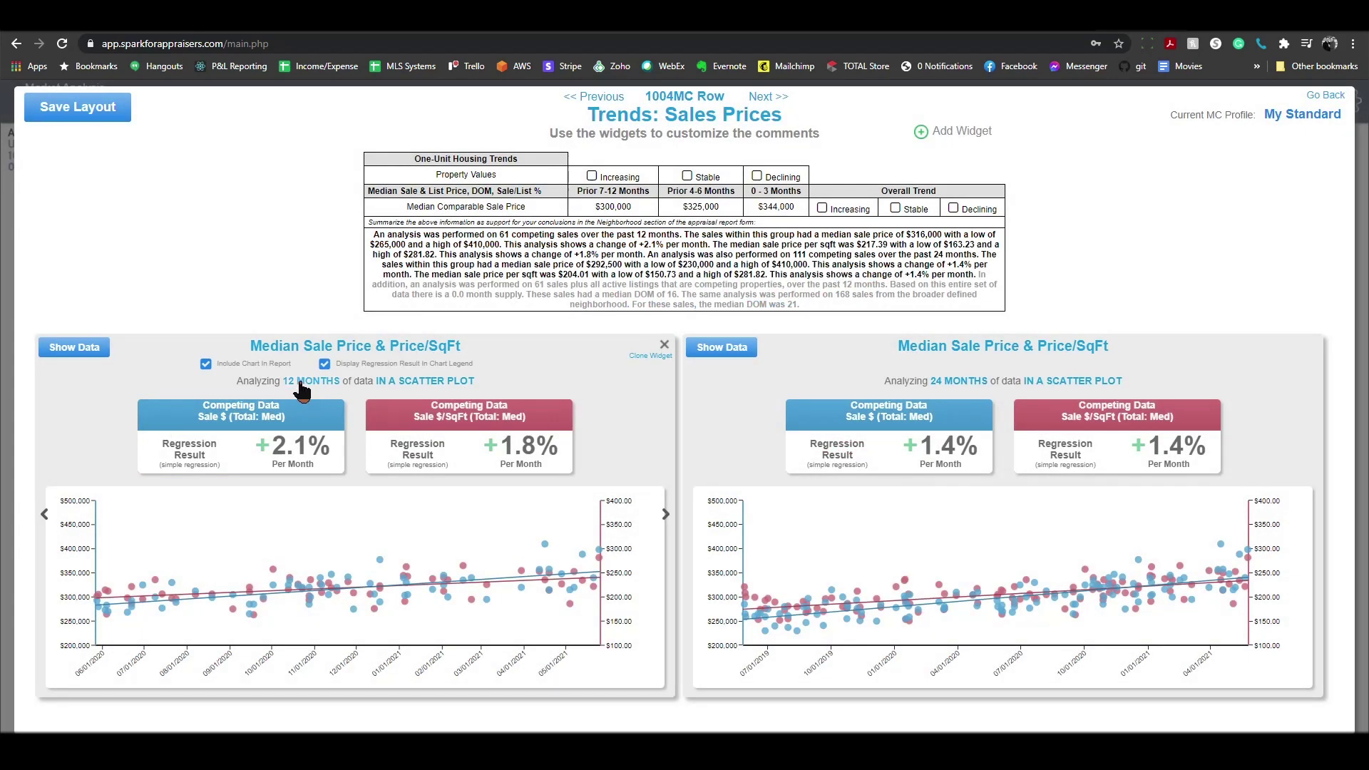
Step: Set the first Median Sale Price & Price/SqFt widget's analysis period to 12 months
{"action": "left_click", "coordinate": [308, 385]}
{"action": "left_click", "coordinate": [311, 383]}
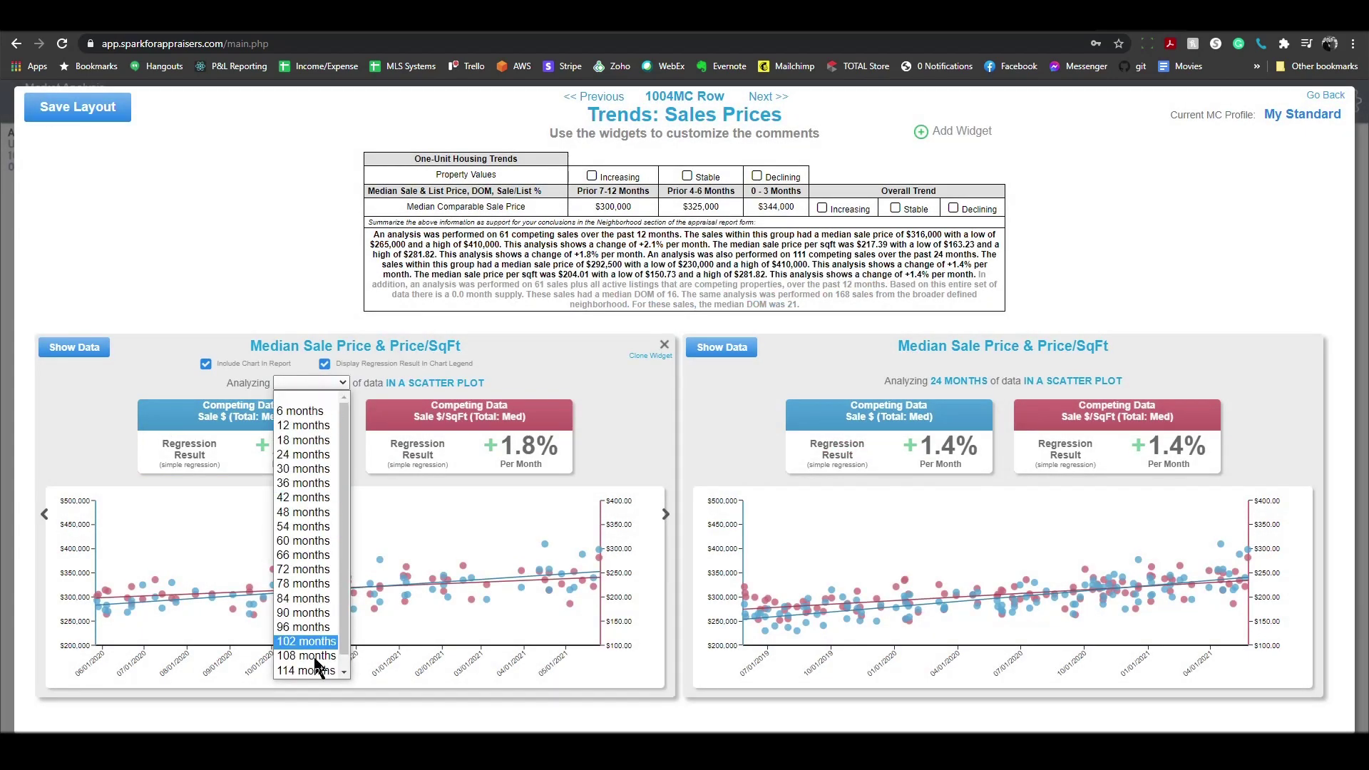
{"action": "left_click", "coordinate": [321, 426]}
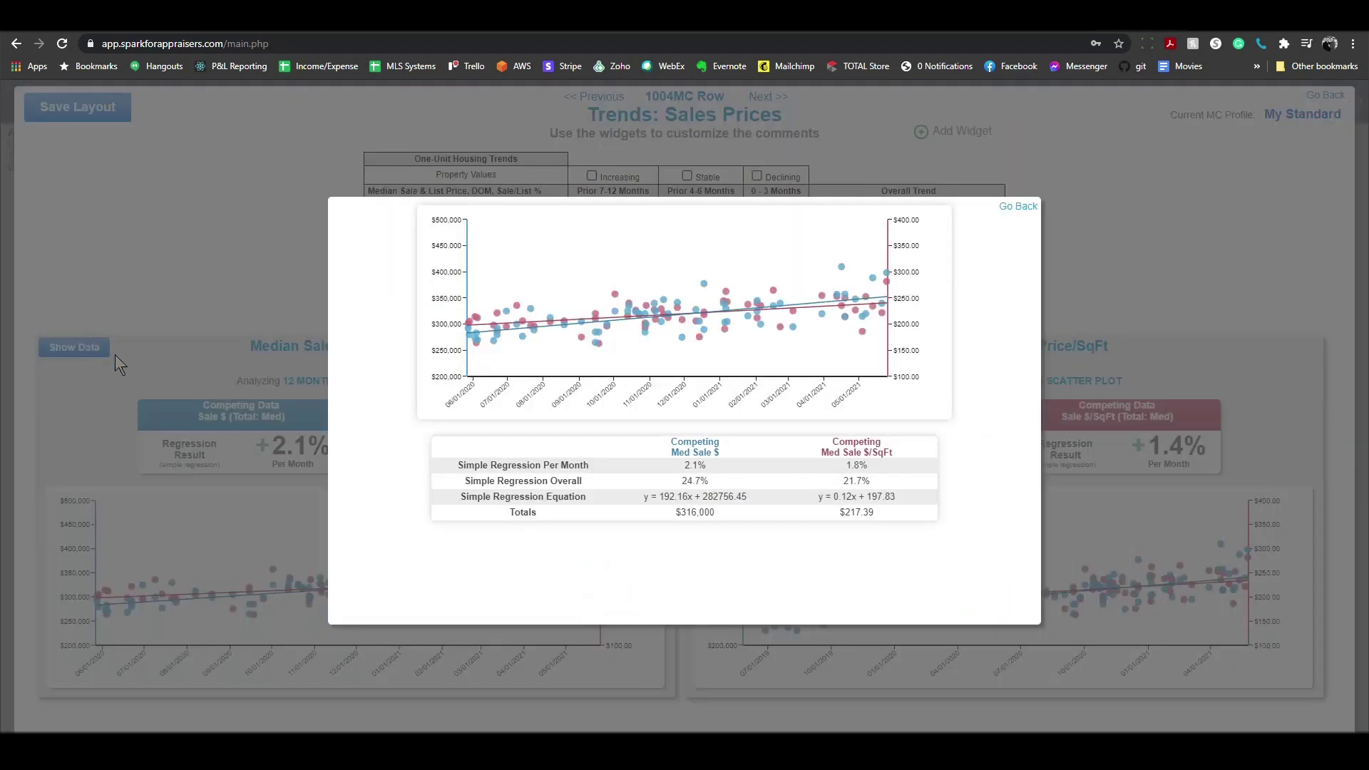
Step: Examine the simple regression equation for the competing median sale price in the 12-month widget's data, and close the data view
{"action": "left_click", "coordinate": [104, 349]}
{"action": "left_click_drag", "start_coordinate": [642, 490], "coordinate": [743, 491]}
{"action": "left_click", "coordinate": [746, 503]}
{"action": "left_click", "coordinate": [1018, 207]}
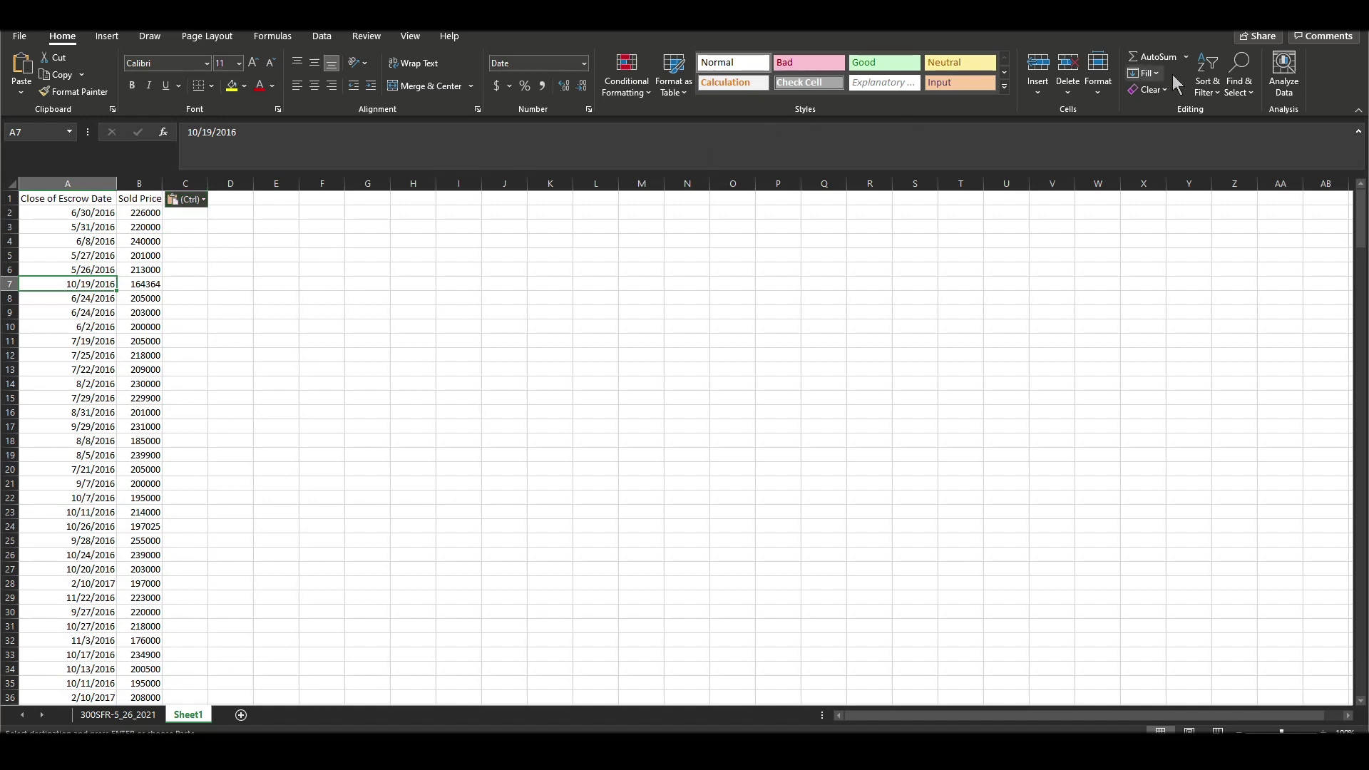
Step: Switch to Excel, add filters to Sheet1's columns and sort the Close of Escrow Date column from newest to oldest
{"action": "left_click", "coordinate": [1221, 105]}
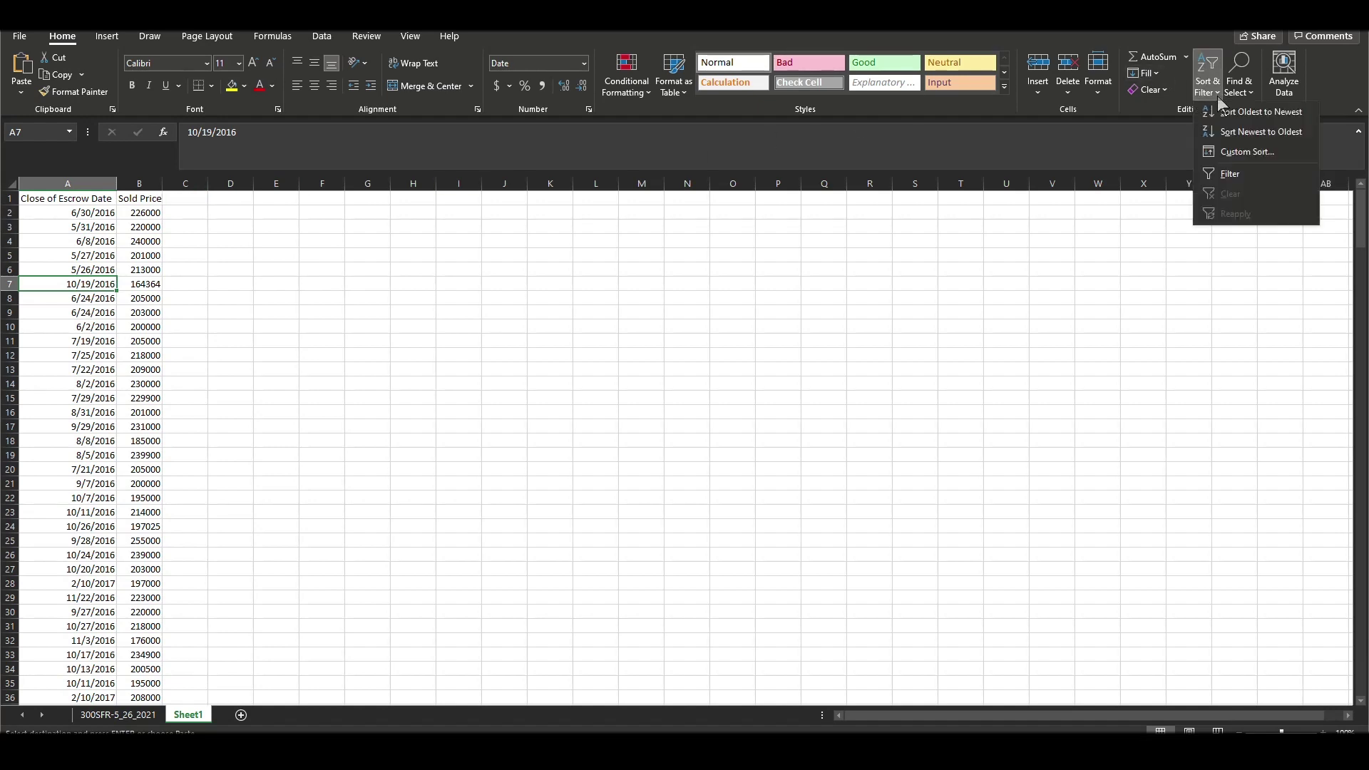
{"action": "left_click", "coordinate": [1223, 178]}
{"action": "left_click", "coordinate": [91, 239]}
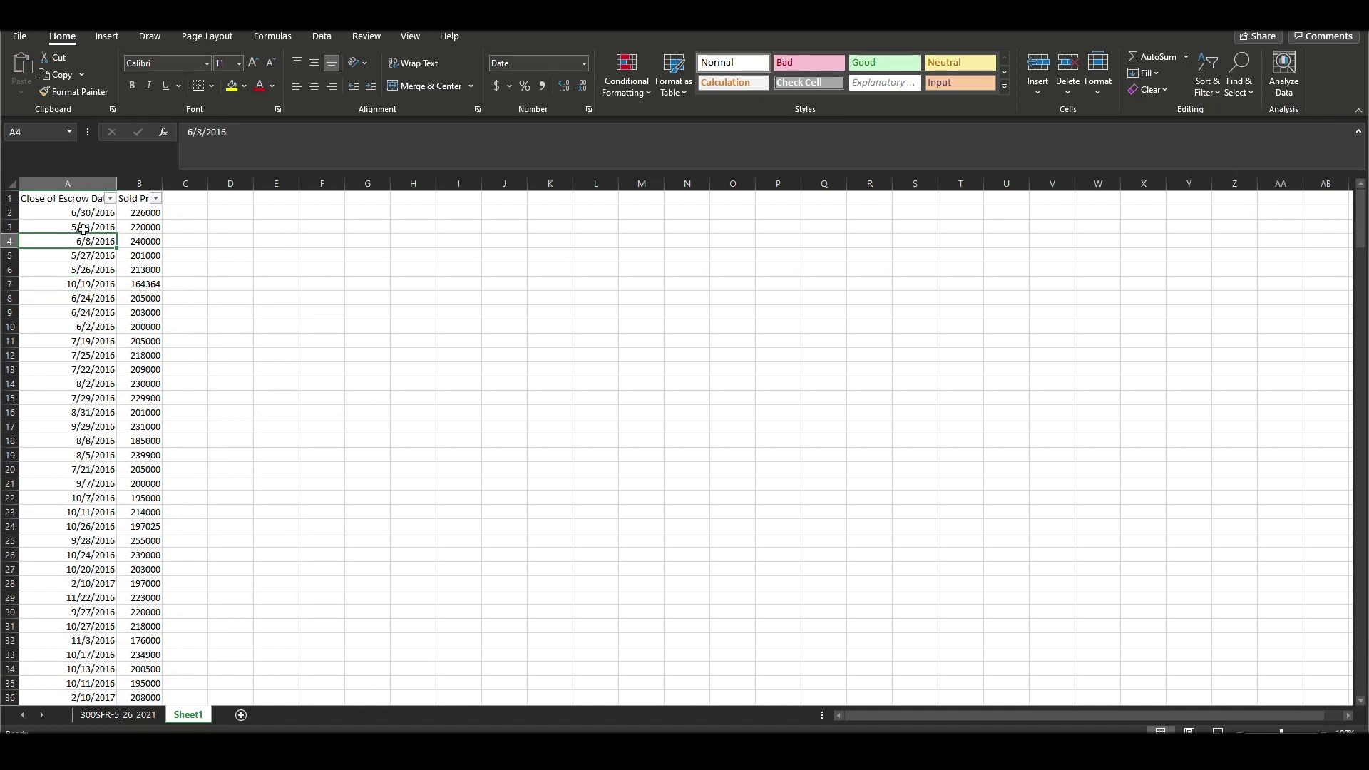
{"action": "left_click", "coordinate": [110, 199]}
{"action": "key", "text": "Escape"}
{"action": "left_click", "coordinate": [75, 224]}
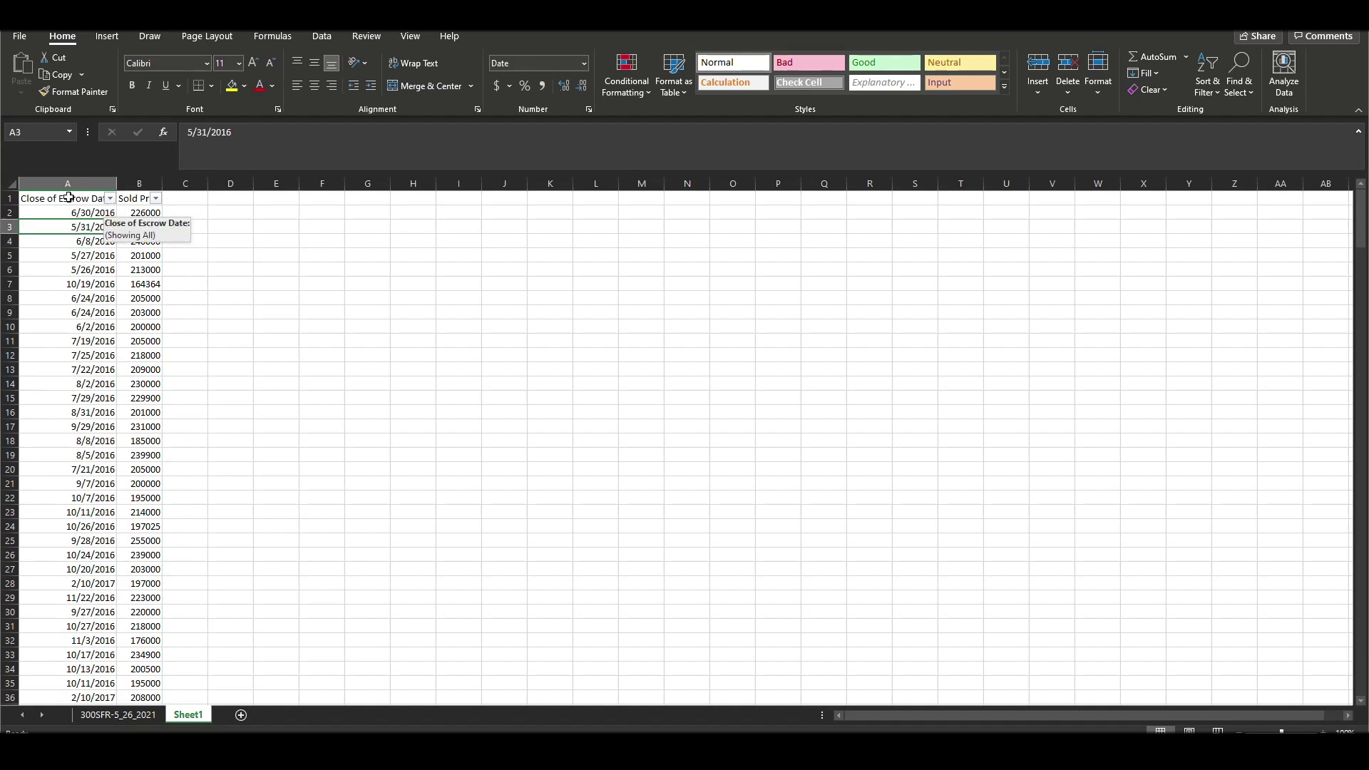
{"action": "left_click", "coordinate": [110, 198]}
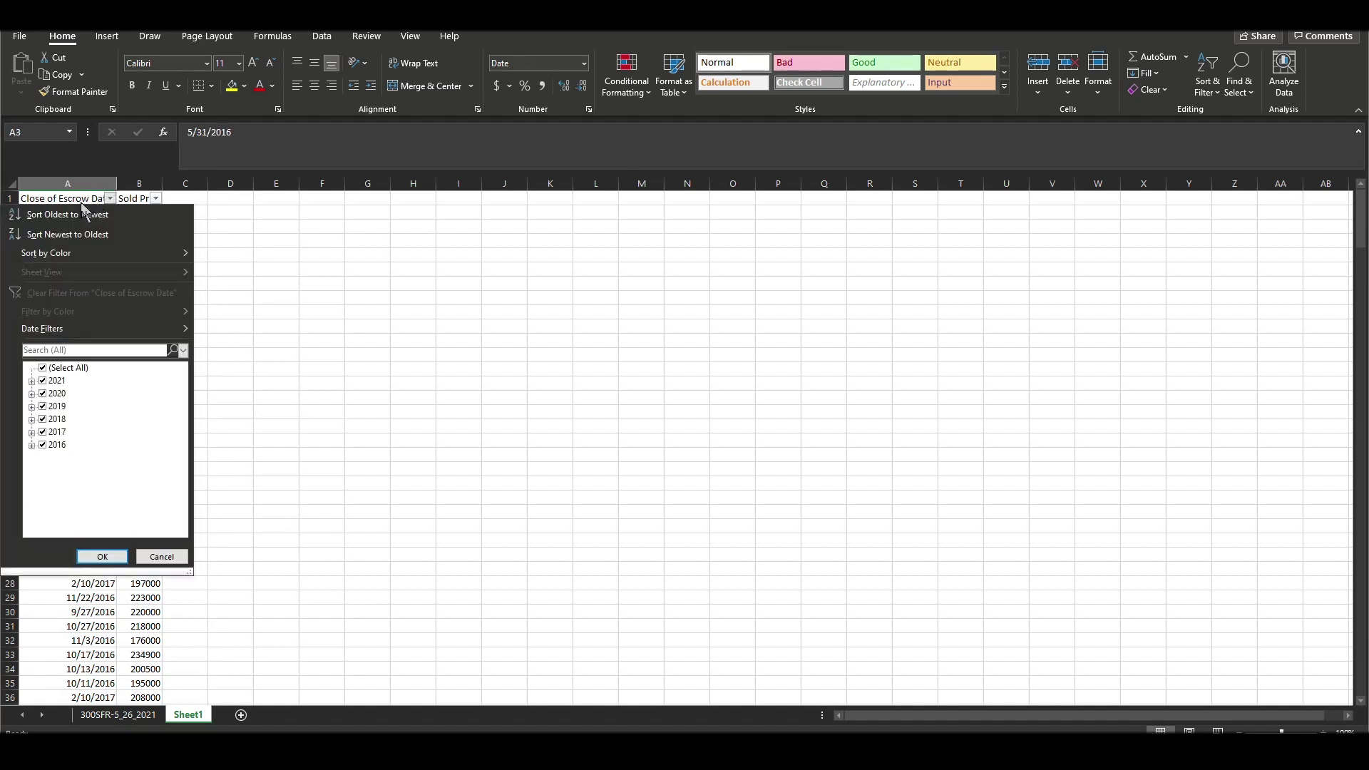
{"action": "left_click", "coordinate": [72, 238]}
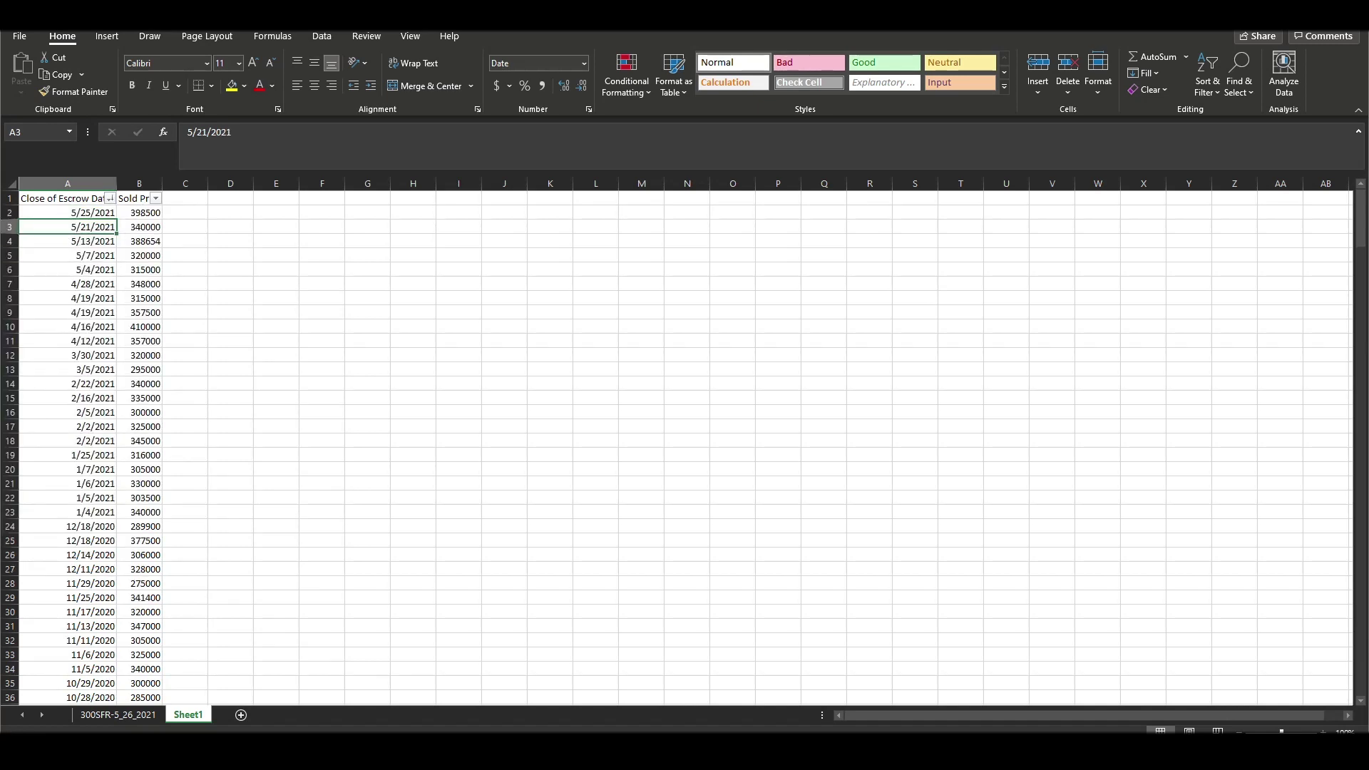
Step: Delete the closing dates and sold prices older than 5/28/2020, from row 63 down, and return to the top of the sheet
{"action": "left_click", "coordinate": [92, 215]}
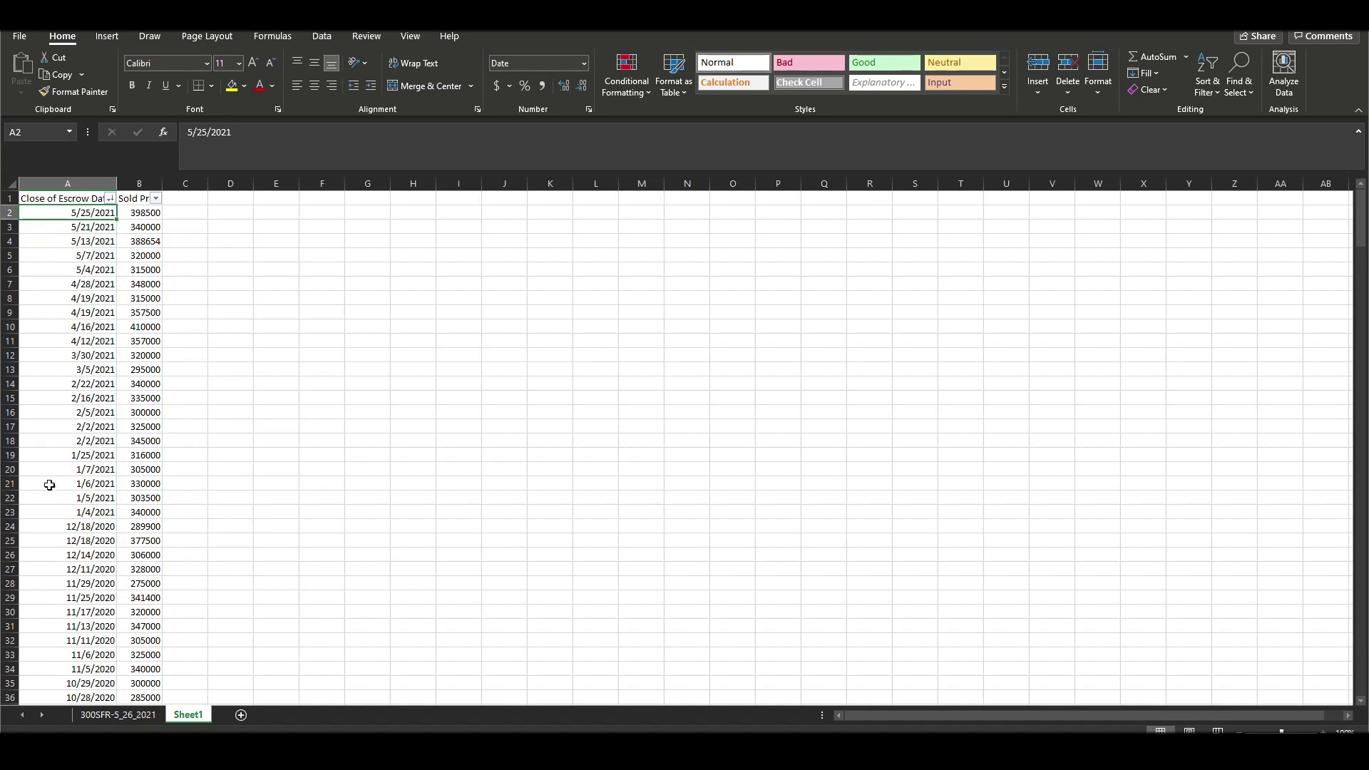
{"action": "scroll", "coordinate": [101, 542], "scroll_direction": "down", "scroll_amount": 7}
{"action": "scroll", "coordinate": [101, 542], "scroll_direction": "down", "scroll_amount": 7}
{"action": "scroll", "coordinate": [102, 529], "scroll_direction": "down", "scroll_amount": 1}
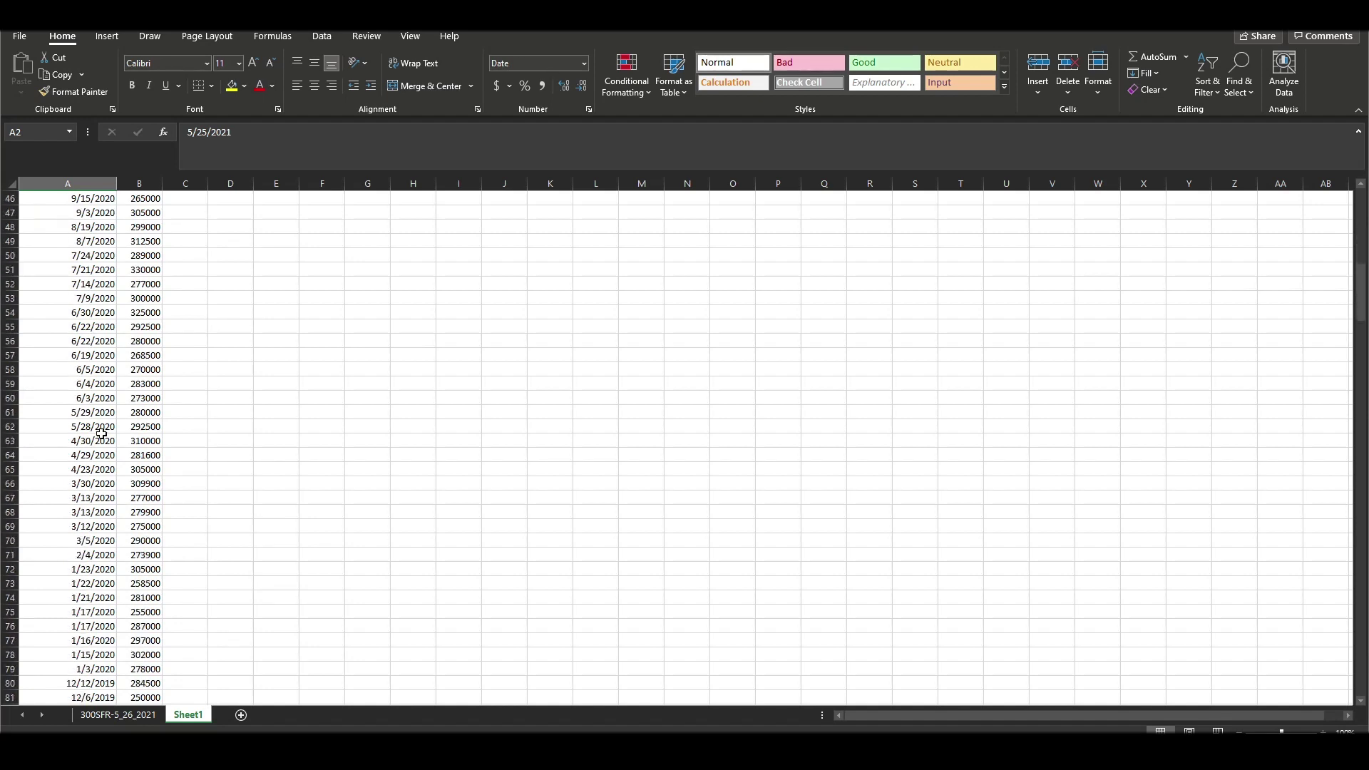
{"action": "left_click_drag", "start_coordinate": [97, 426], "coordinate": [96, 341]}
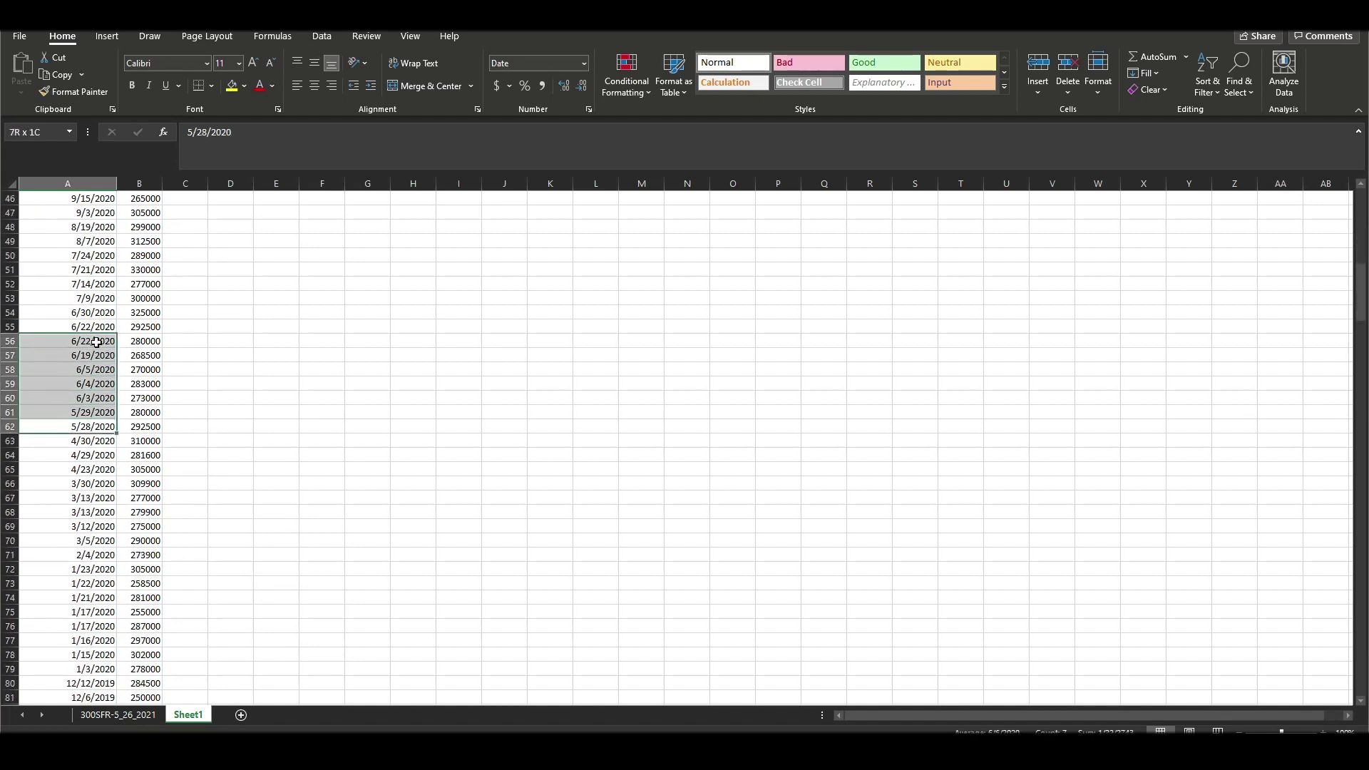
{"action": "left_click_drag", "start_coordinate": [105, 443], "coordinate": [104, 482]}
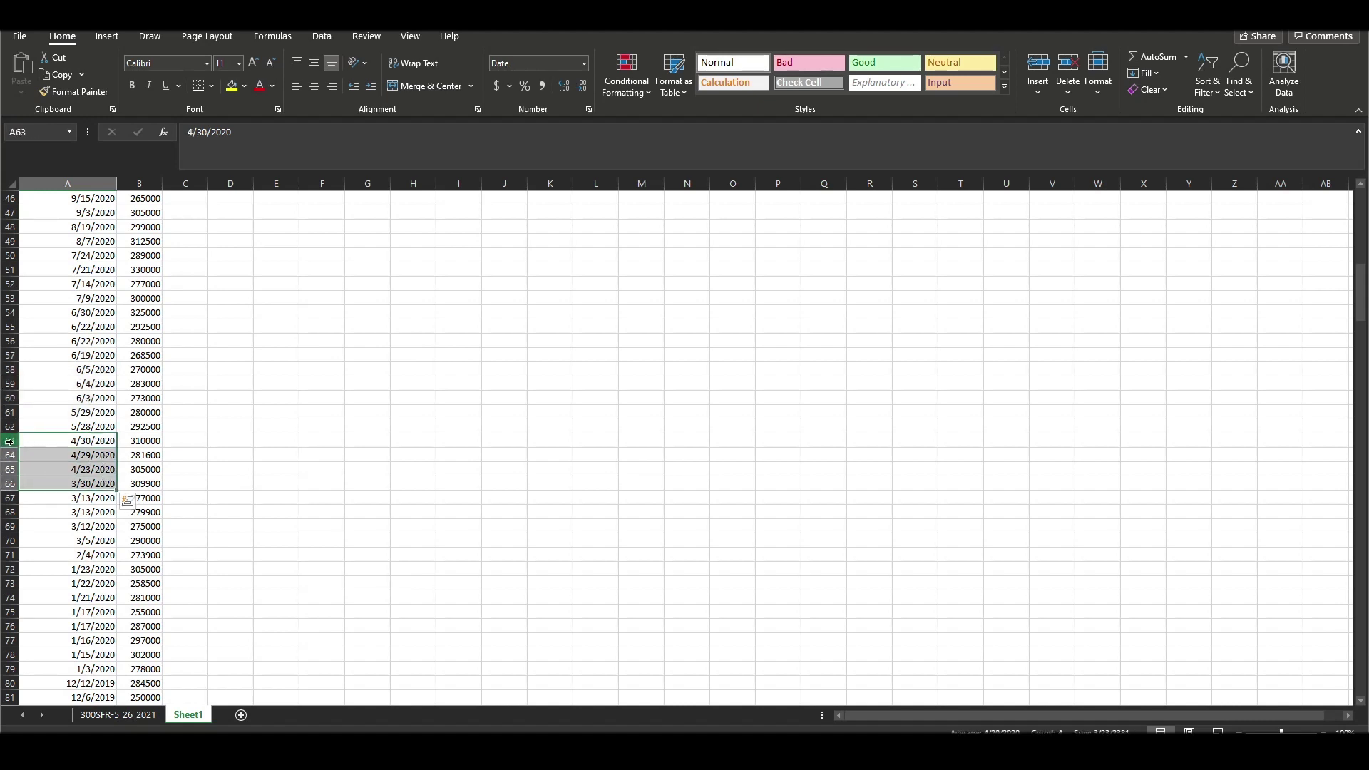
{"action": "left_click_drag", "start_coordinate": [75, 444], "coordinate": [185, 683]}
{"action": "key", "text": "Delete"}
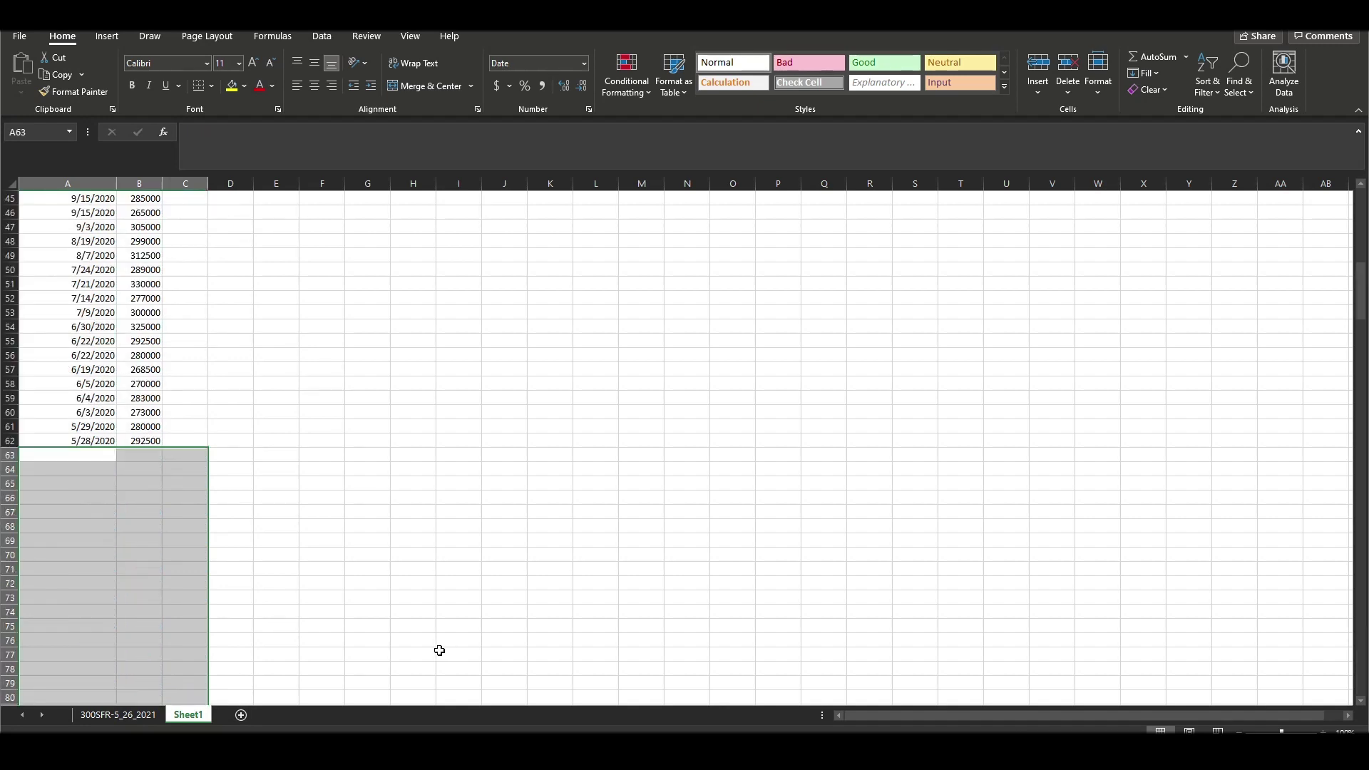
{"action": "left_click", "coordinate": [232, 354]}
{"action": "scroll", "coordinate": [256, 328], "scroll_direction": "up", "scroll_amount": 15}
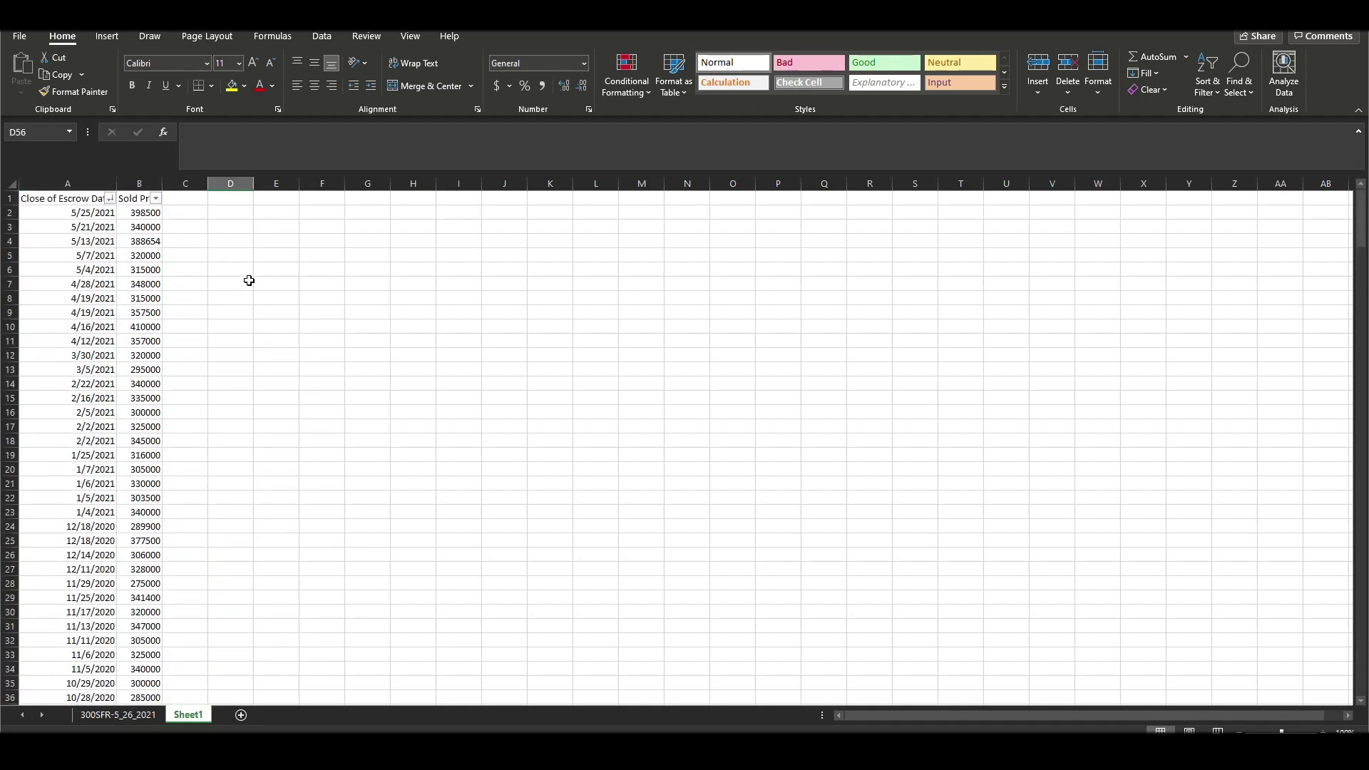
Step: Insert a scatter chart of the remaining closing dates and sold prices, place it beside the data and enlarge it to span columns D to S
{"action": "left_click", "coordinate": [67, 202]}
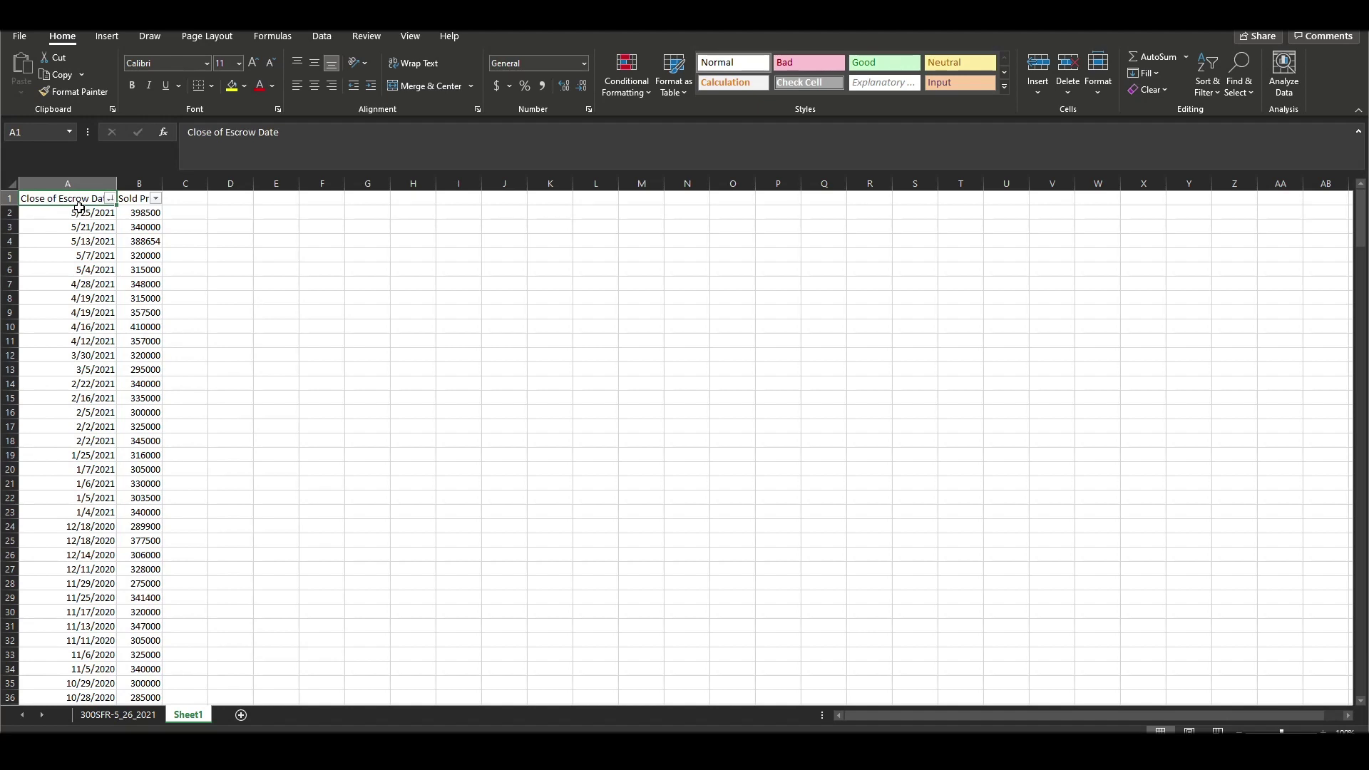
{"action": "key", "text": "ctrl+shift+Right"}
{"action": "key", "text": "ctrl+shift+Down"}
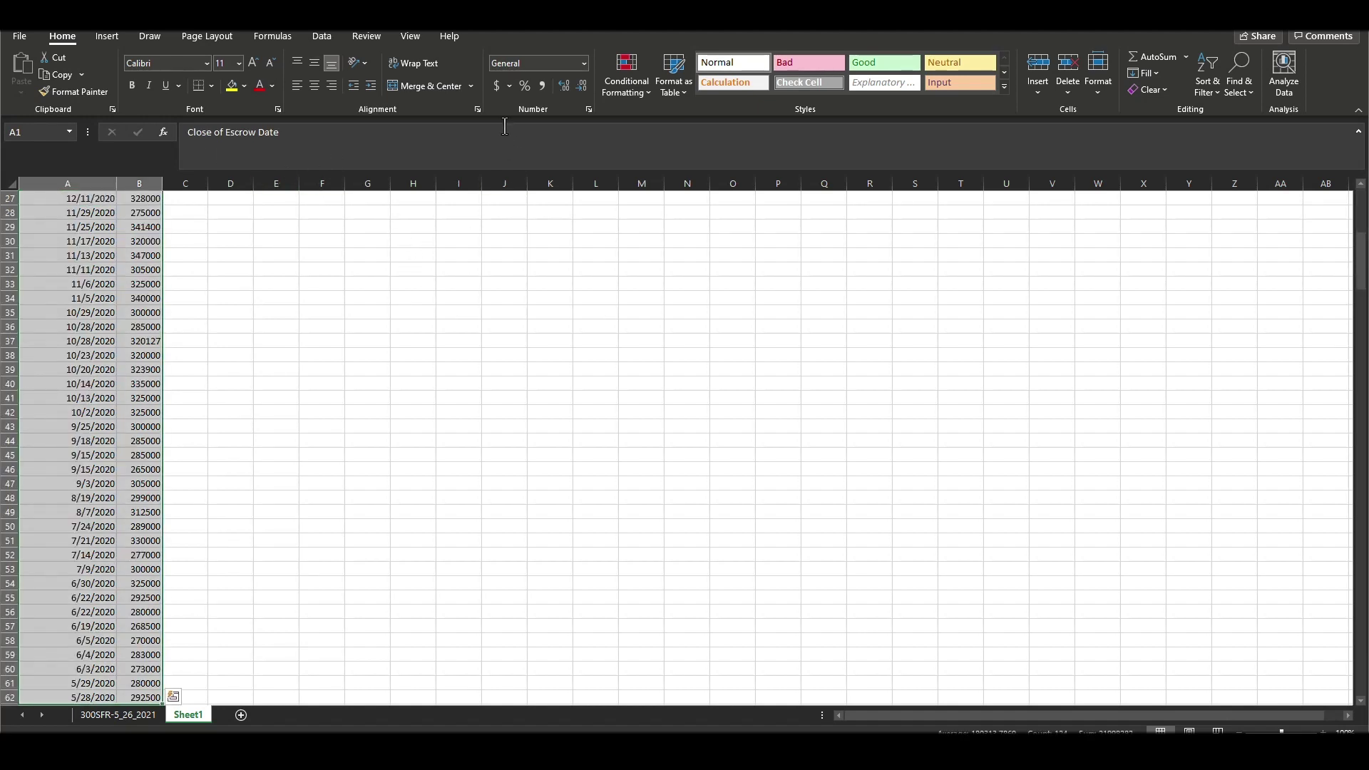
{"action": "left_click", "coordinate": [108, 40]}
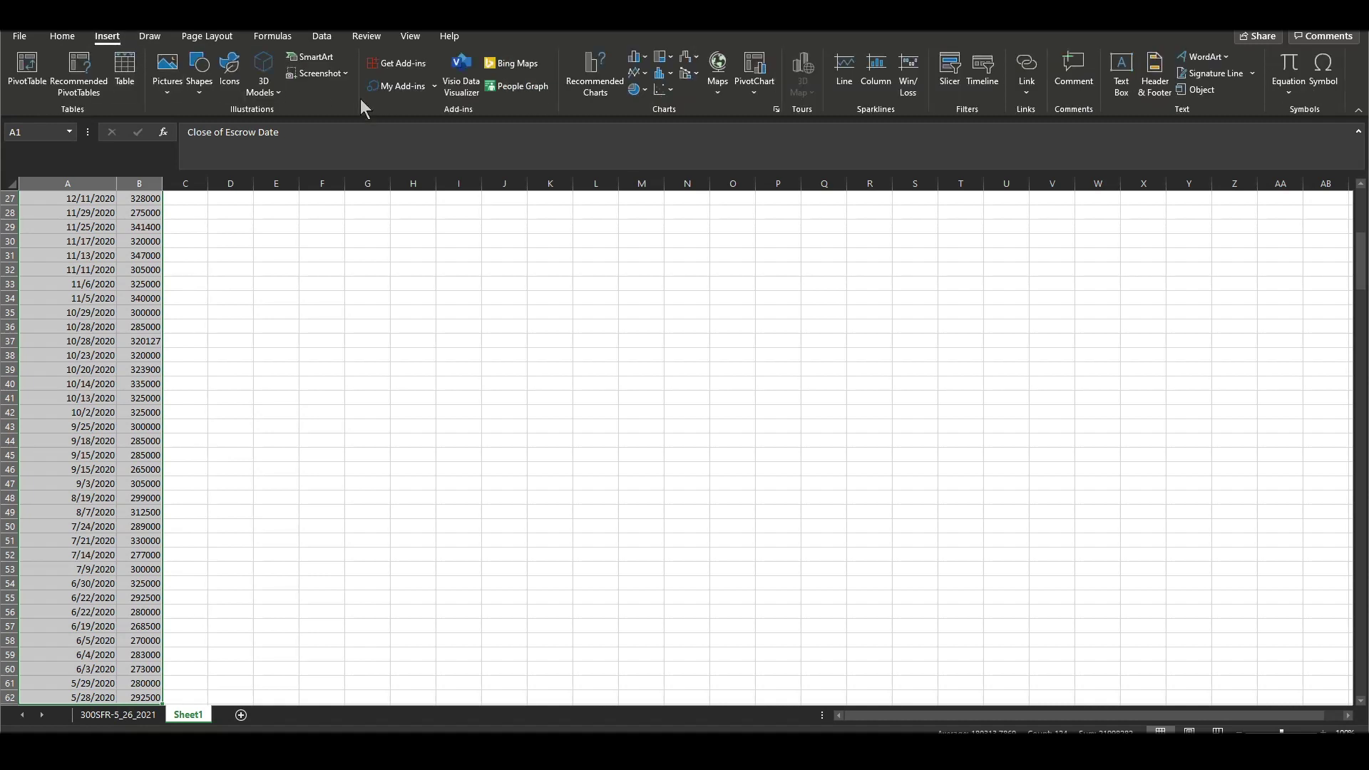
{"action": "left_click", "coordinate": [663, 90]}
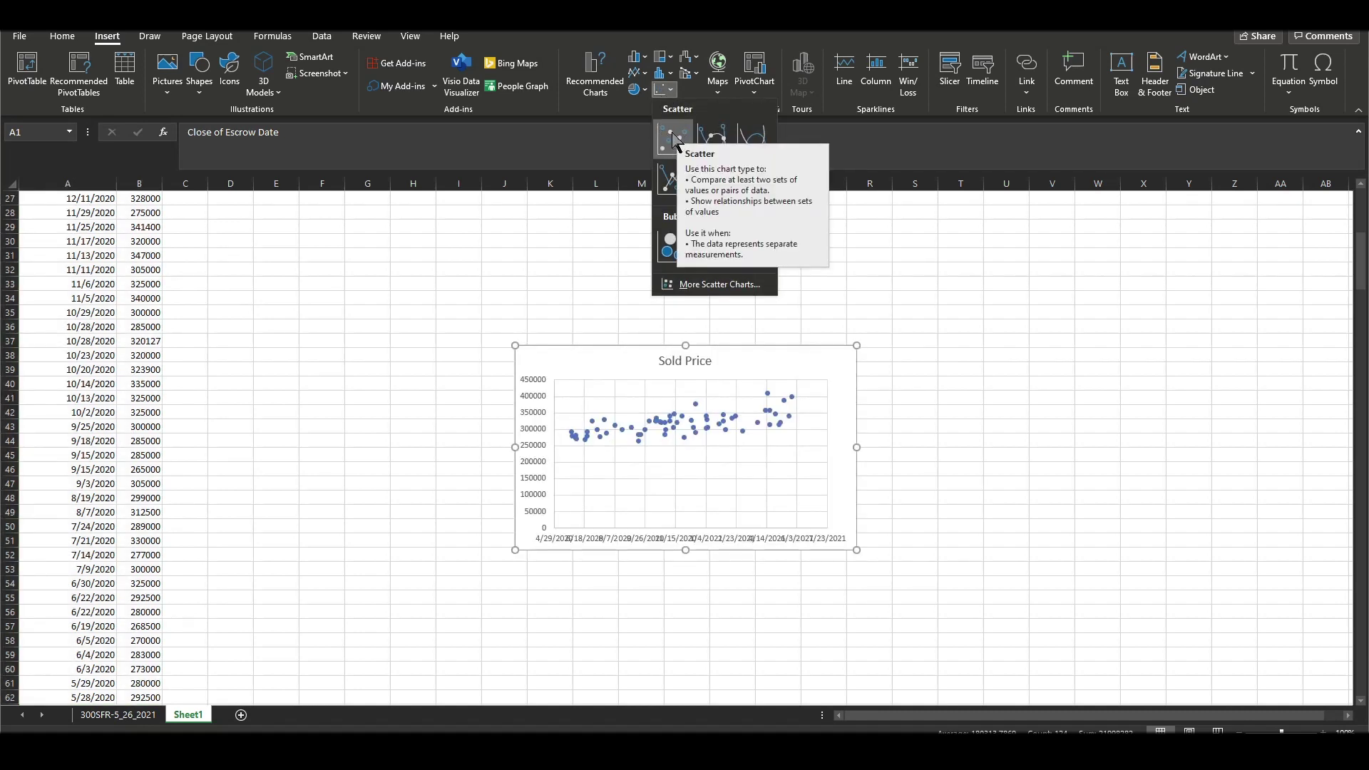
{"action": "left_click", "coordinate": [673, 141]}
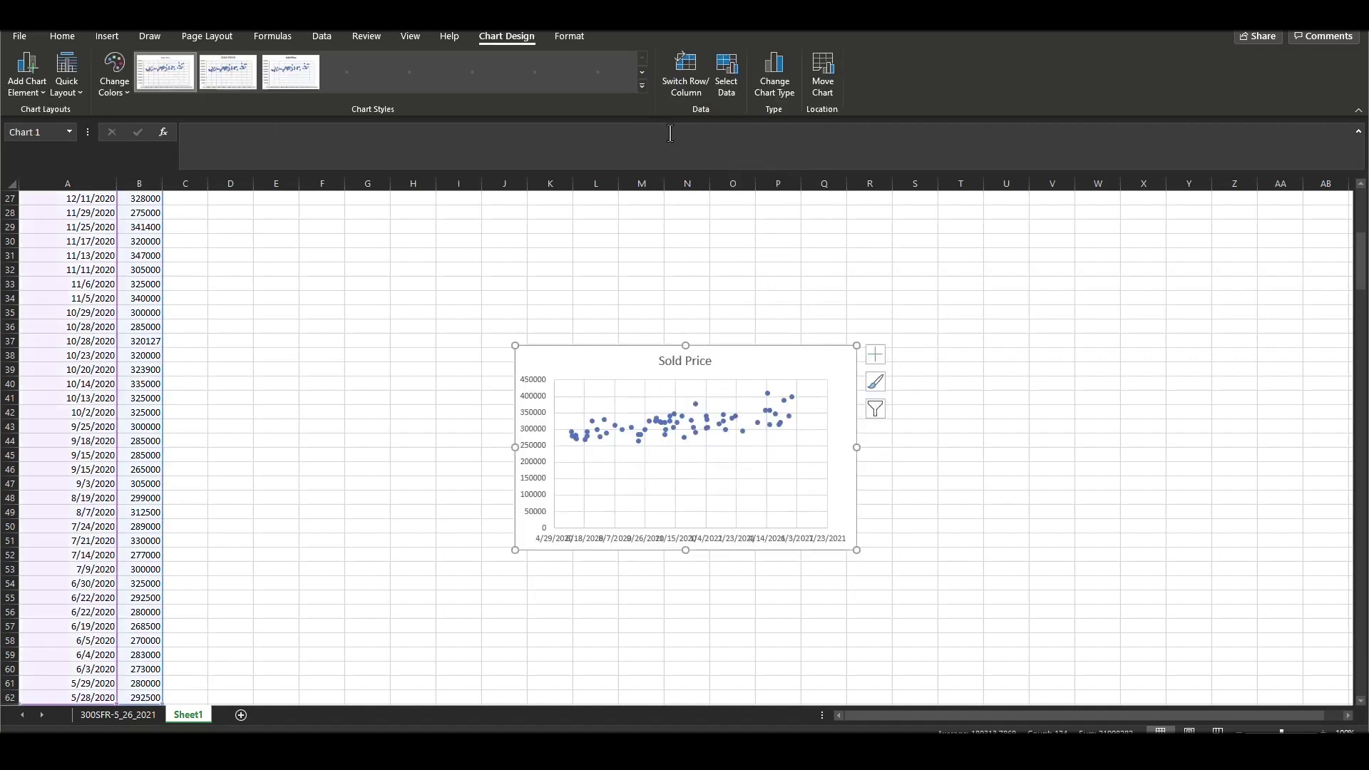
{"action": "left_click_drag", "start_coordinate": [740, 353], "coordinate": [433, 219]}
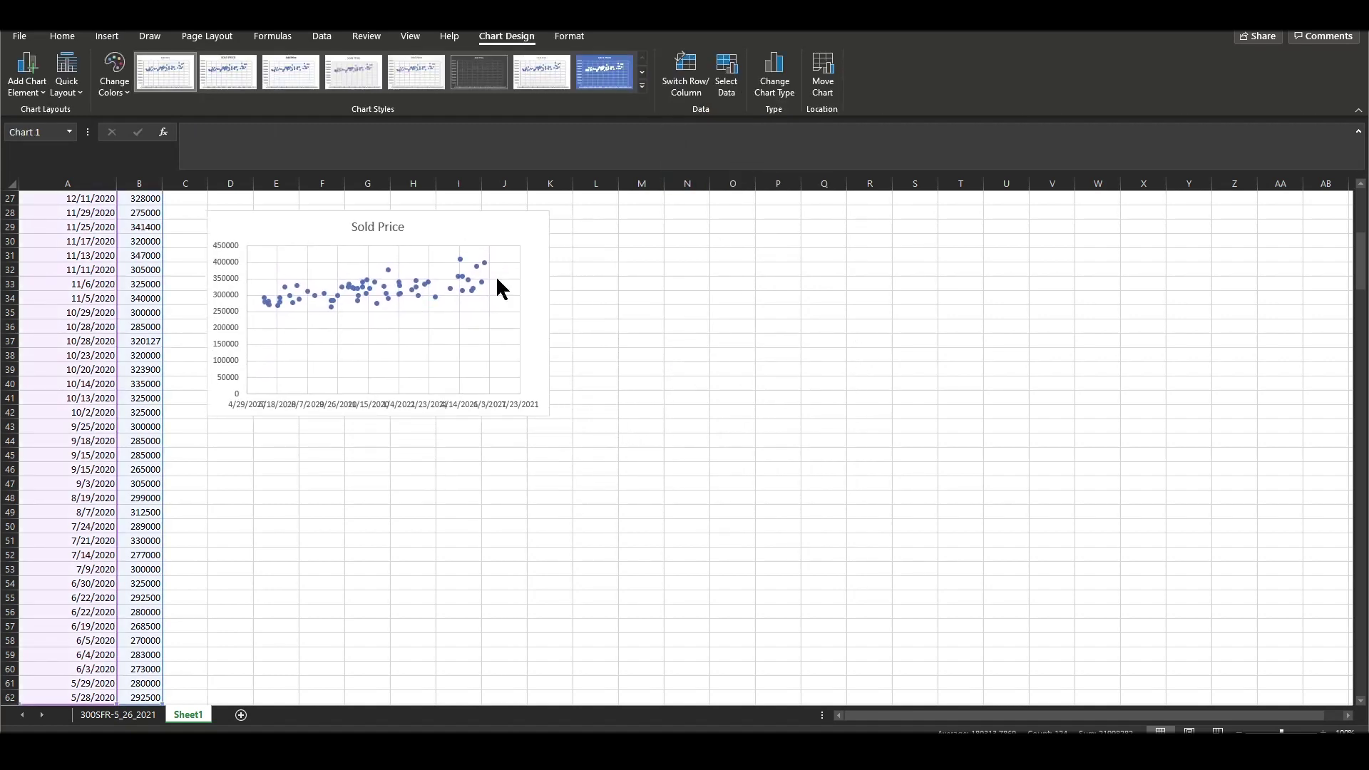
{"action": "left_click_drag", "start_coordinate": [546, 419], "coordinate": [926, 629]}
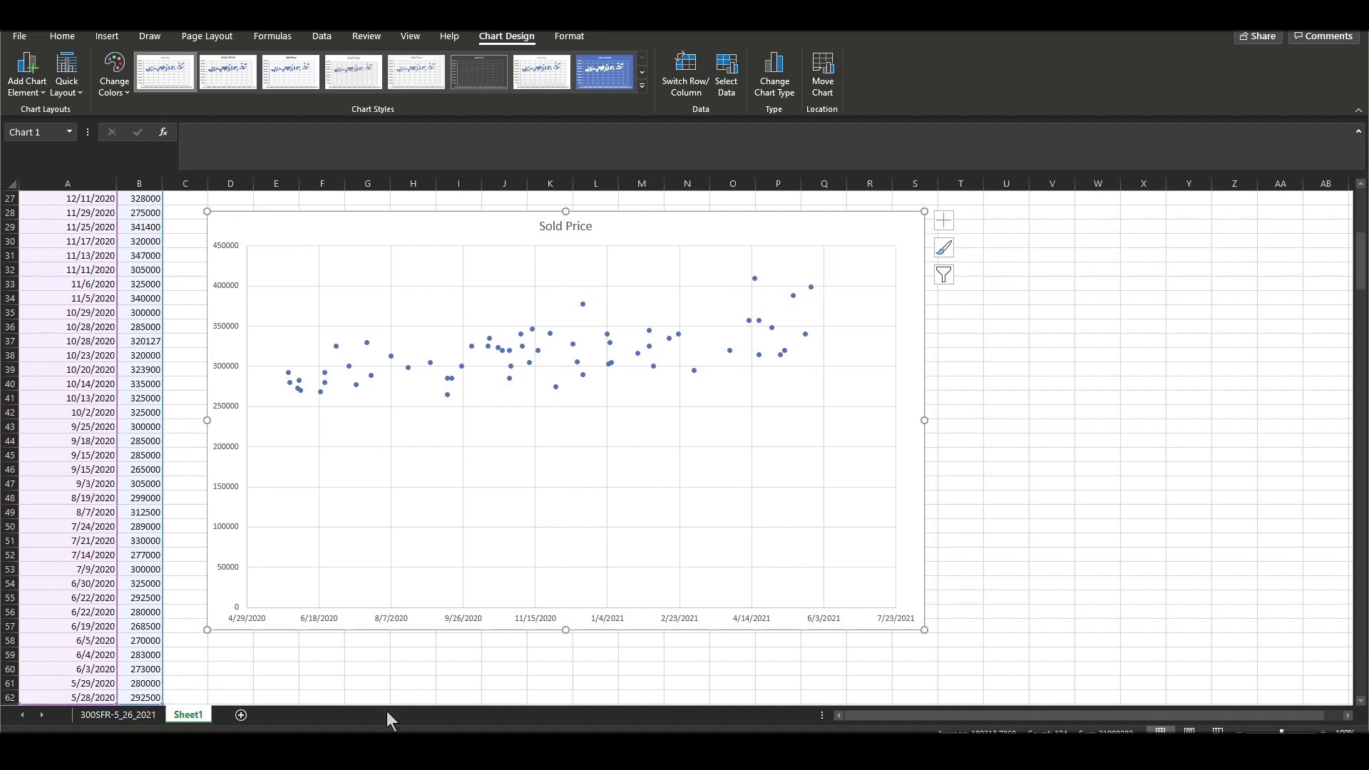
Step: Switch to Spark in the browser, show the 12-month widget's data and highlight the slope in the sale price regression equation
{"action": "mouse_move", "coordinate": [404, 755]}
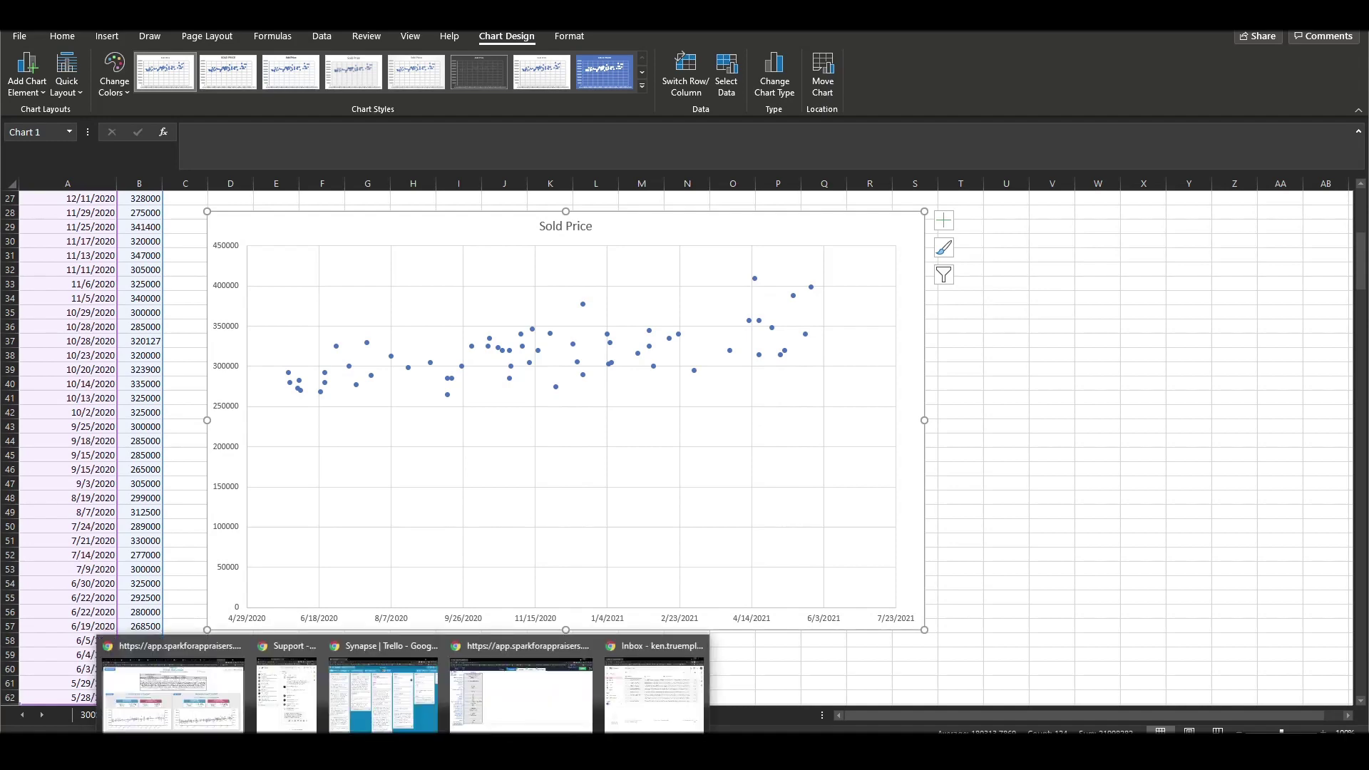
{"action": "left_click", "coordinate": [199, 696]}
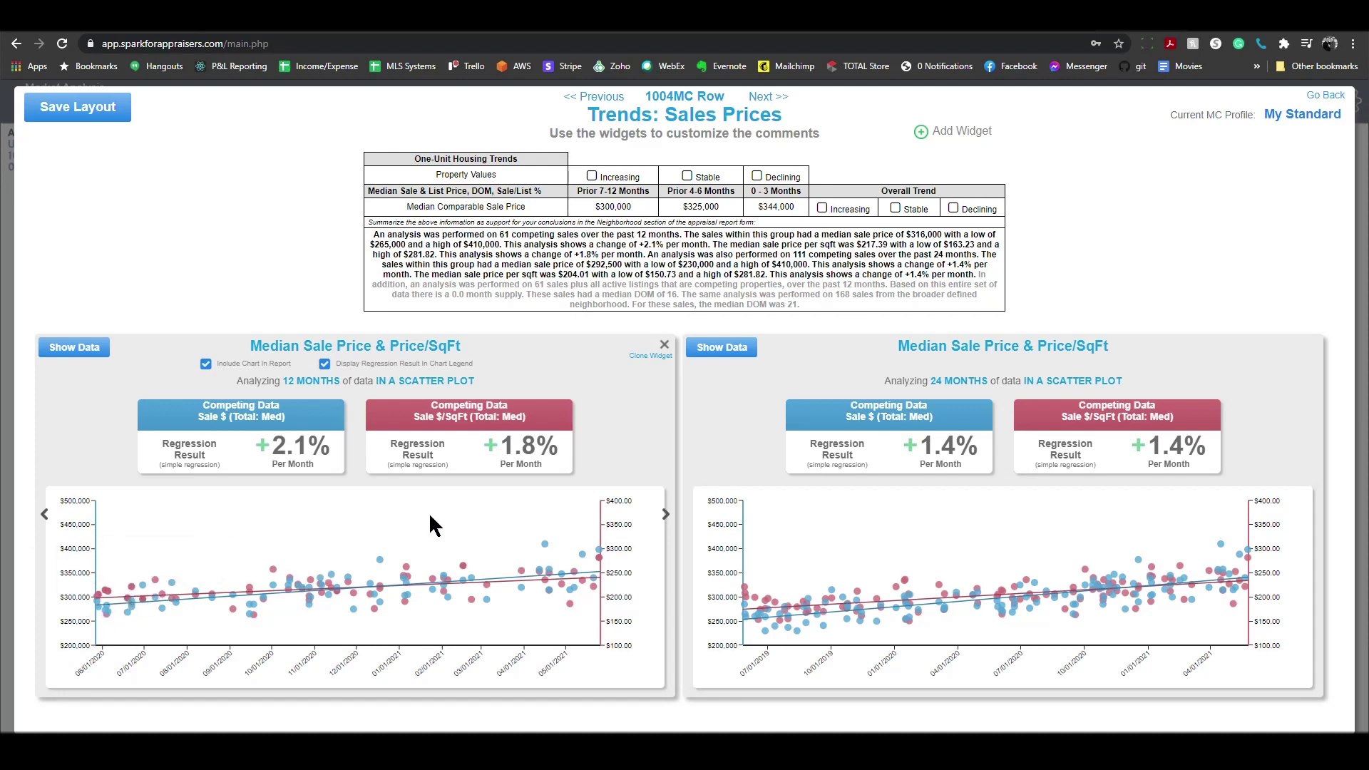
{"action": "left_click", "coordinate": [66, 349]}
{"action": "left_click_drag", "start_coordinate": [643, 498], "coordinate": [692, 498]}
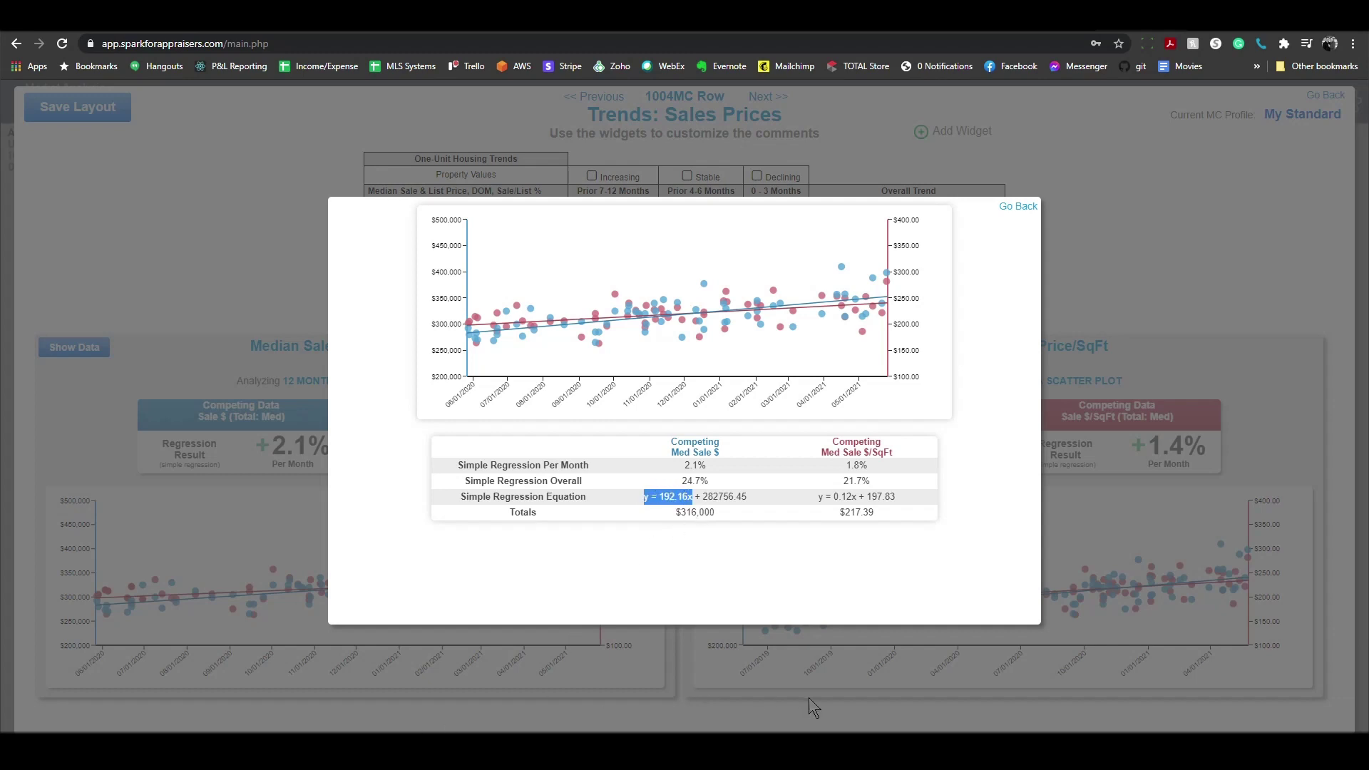
Step: Switch back to Excel, add a linear trendline to the Sold Price chart and display its equation on the chart
{"action": "key", "text": "alt+Tab"}
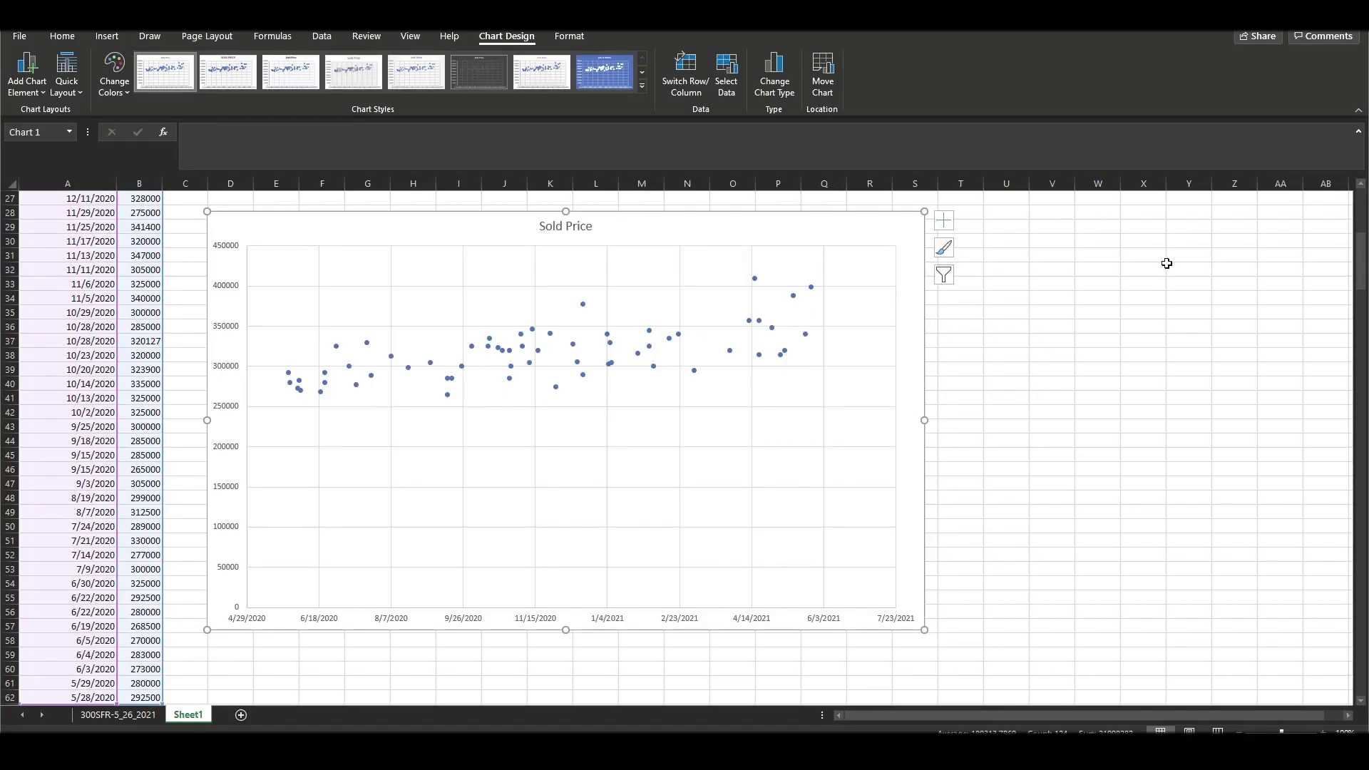
{"action": "left_click", "coordinate": [945, 223]}
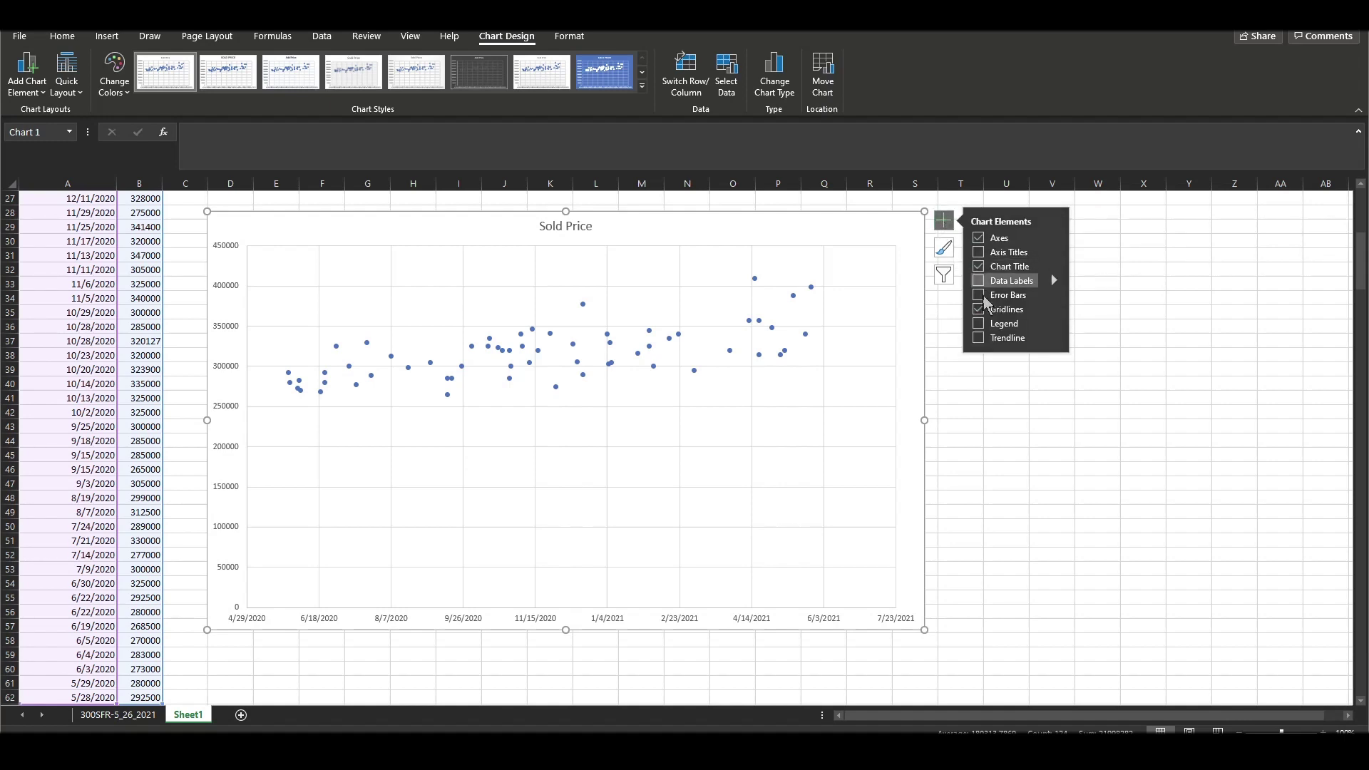
{"action": "left_click", "coordinate": [978, 338]}
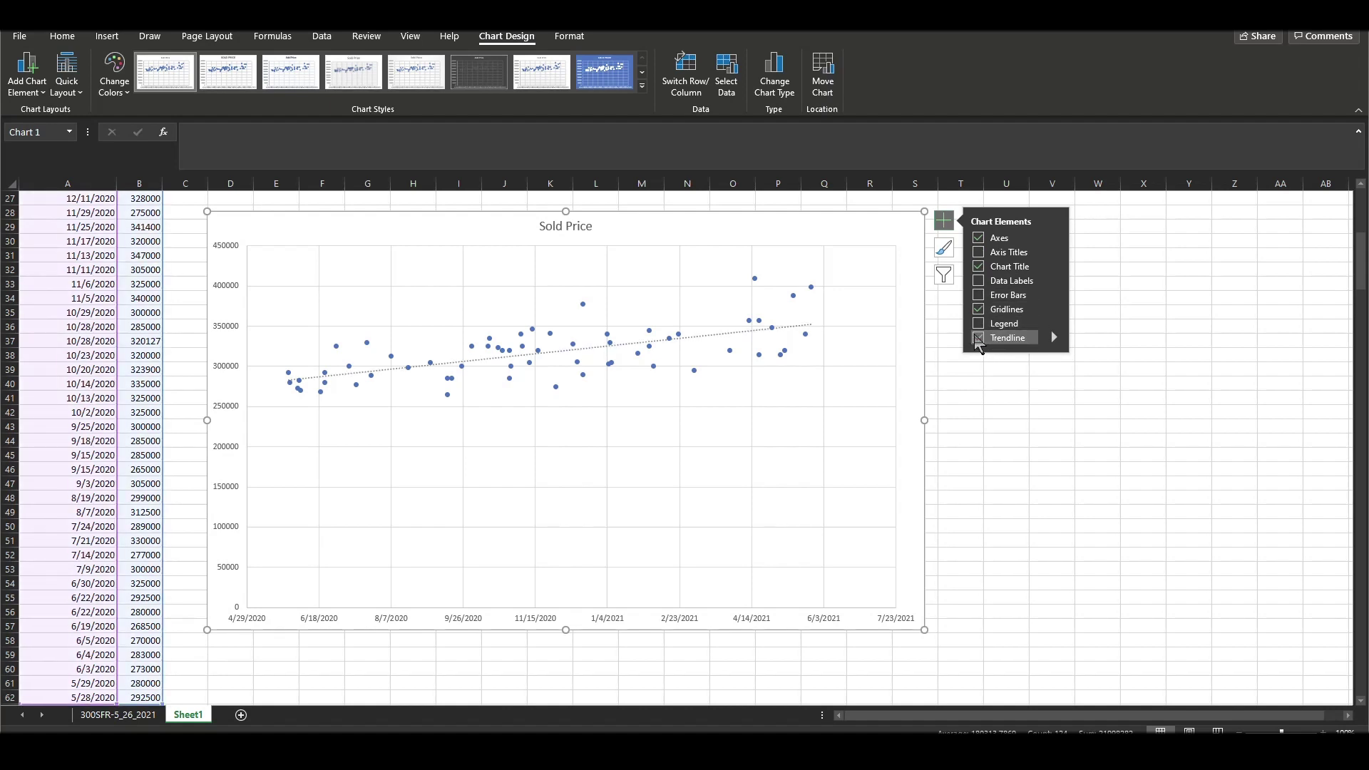
{"action": "left_click", "coordinate": [1054, 338]}
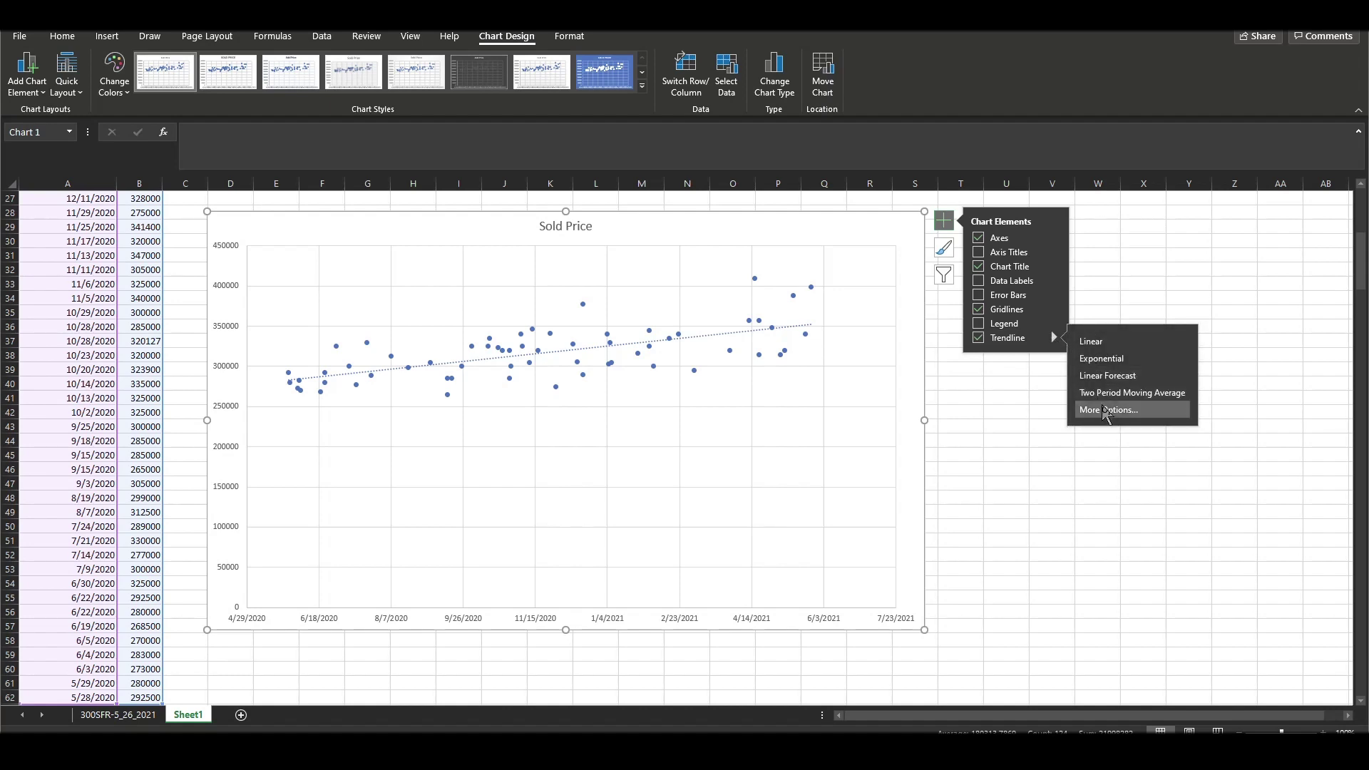
{"action": "left_click", "coordinate": [1110, 412]}
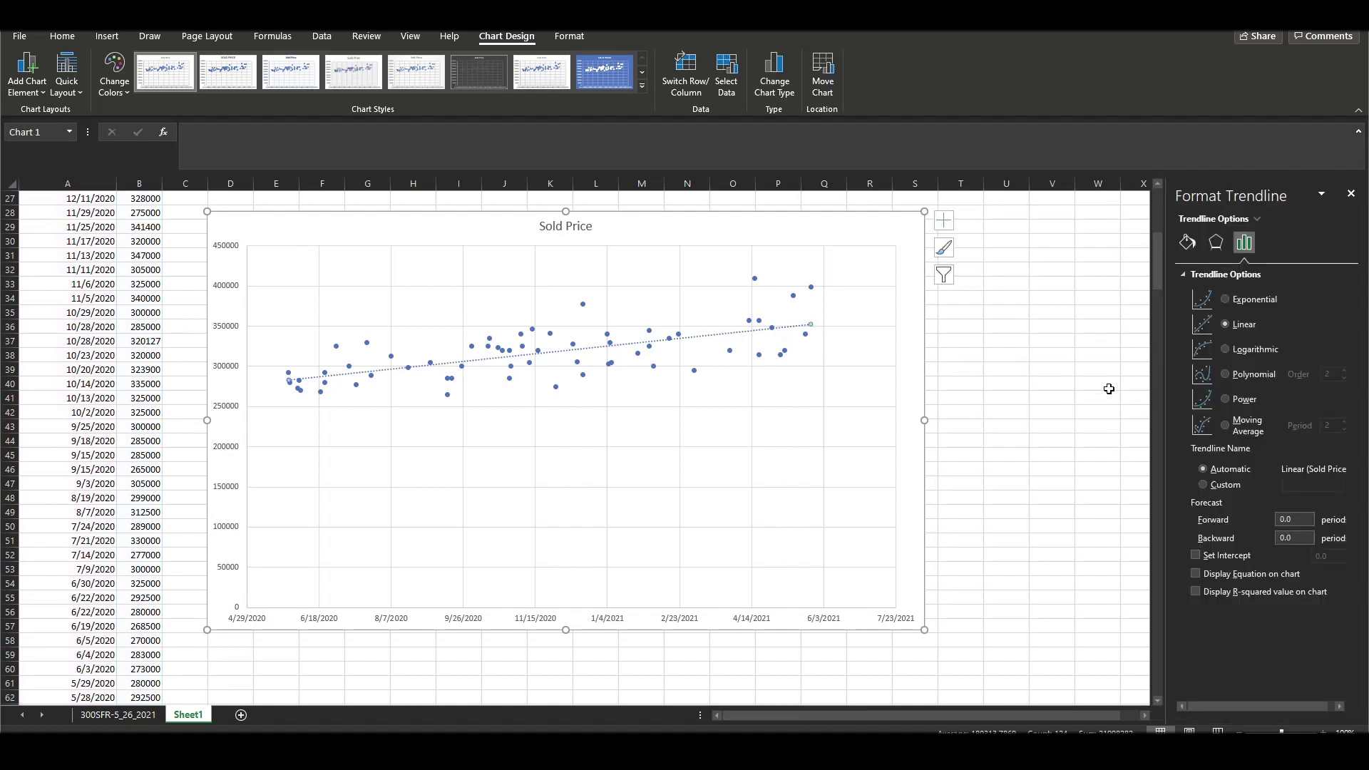
{"action": "left_click", "coordinate": [1195, 575]}
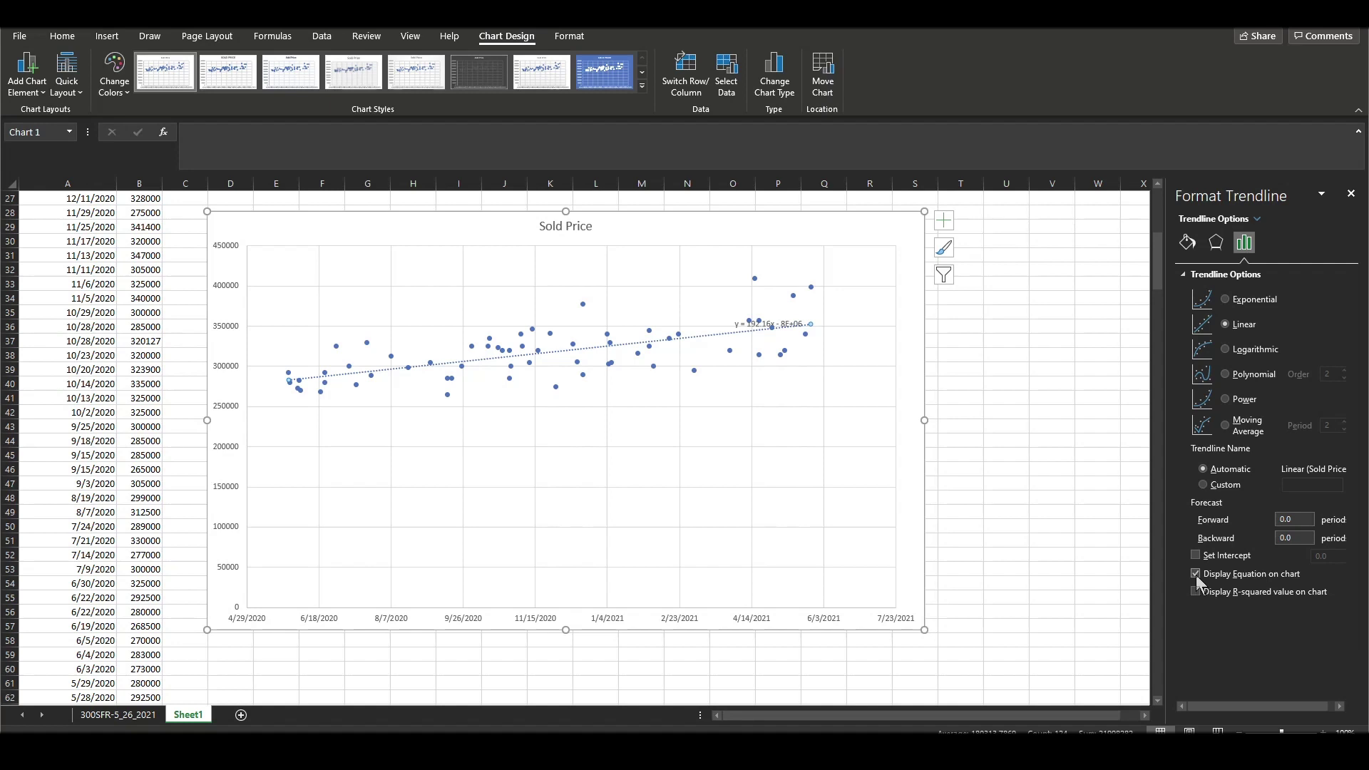
Step: Move the trendline equation above the plot area beside the chart title and highlight its slope and intercept for review
{"action": "left_click", "coordinate": [766, 329]}
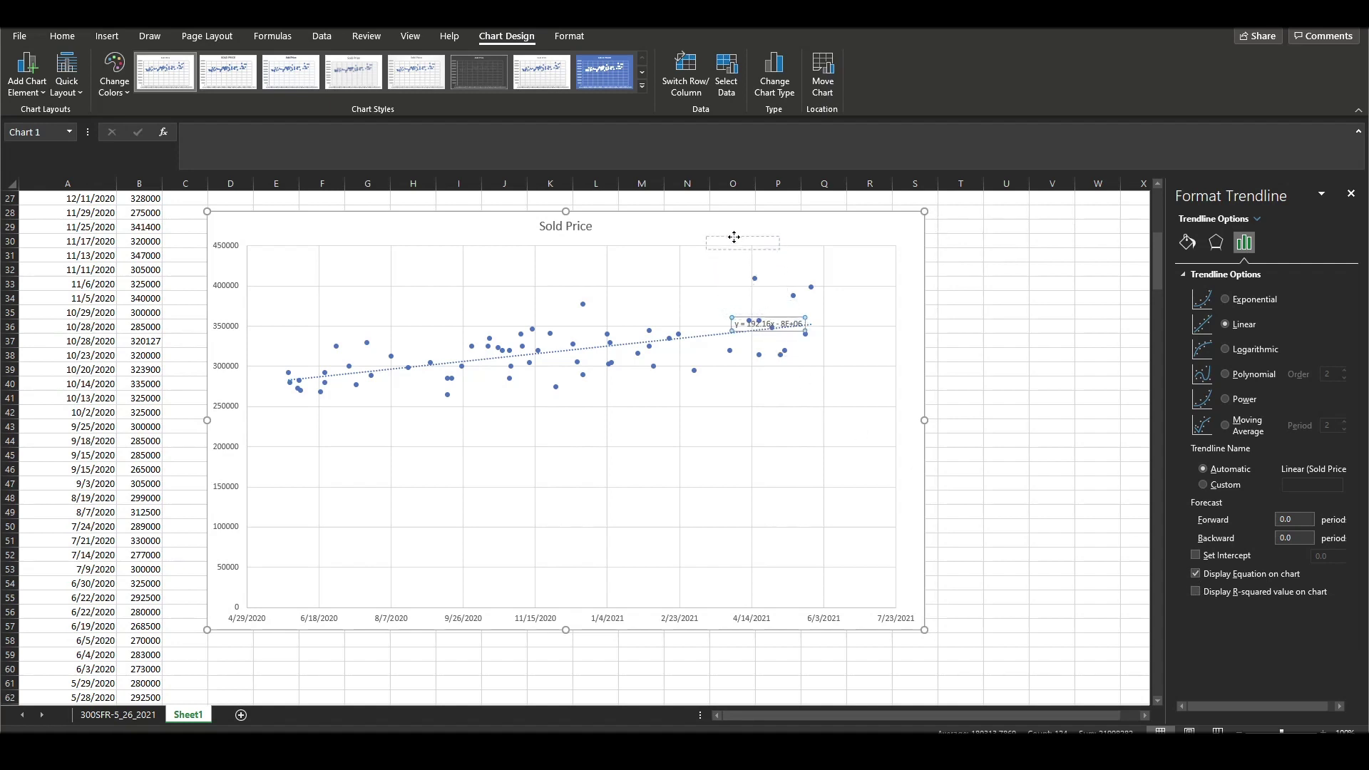
{"action": "left_click_drag", "start_coordinate": [756, 283], "coordinate": [713, 235]}
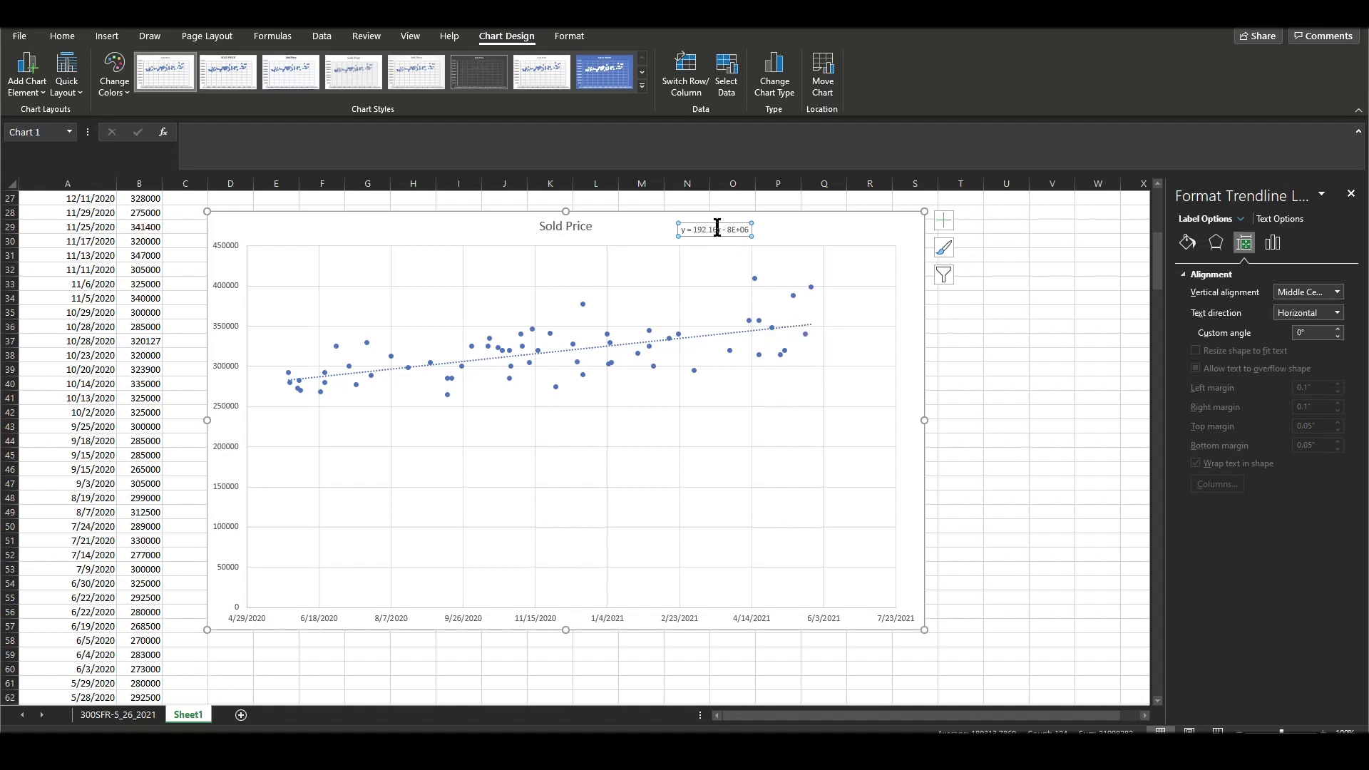
{"action": "left_click_drag", "start_coordinate": [693, 229], "coordinate": [717, 230]}
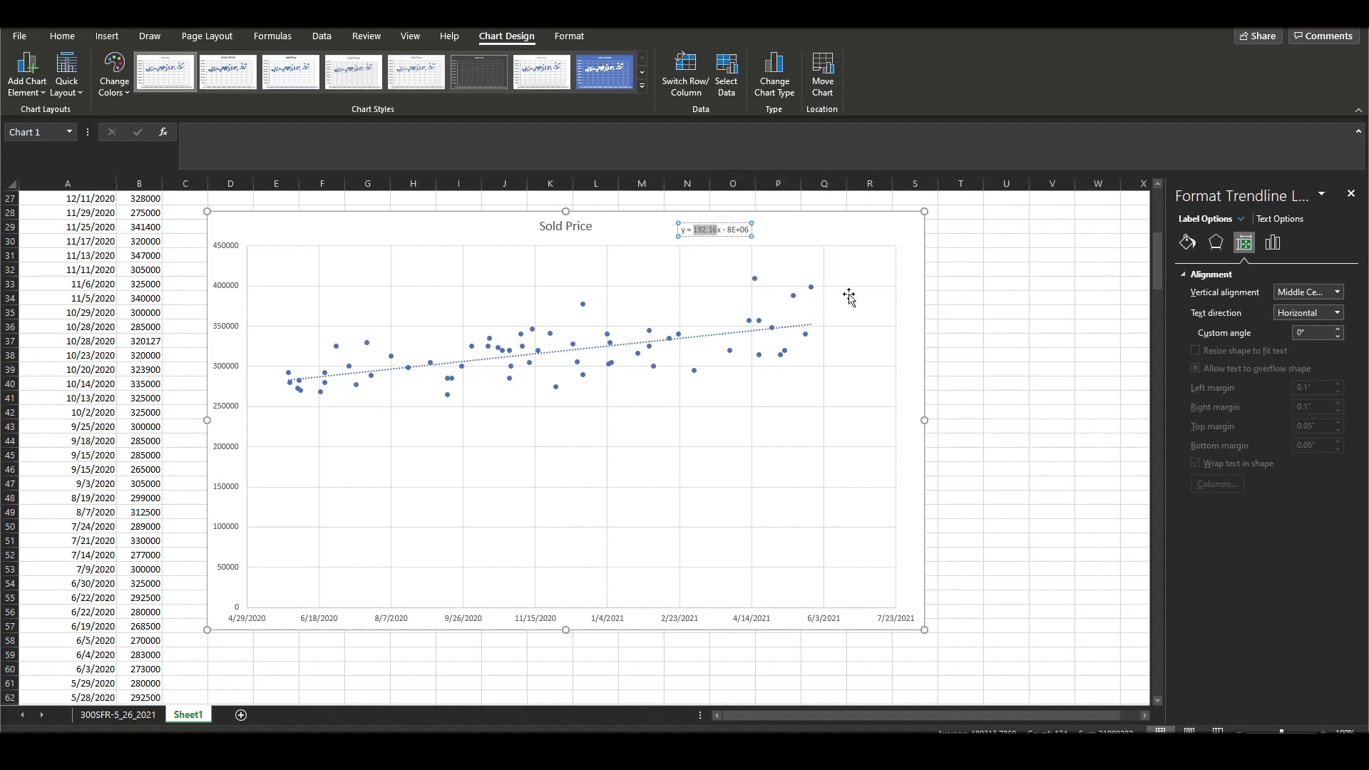
{"action": "left_click_drag", "start_coordinate": [722, 230], "coordinate": [750, 230]}
{"action": "left_click", "coordinate": [766, 328]}
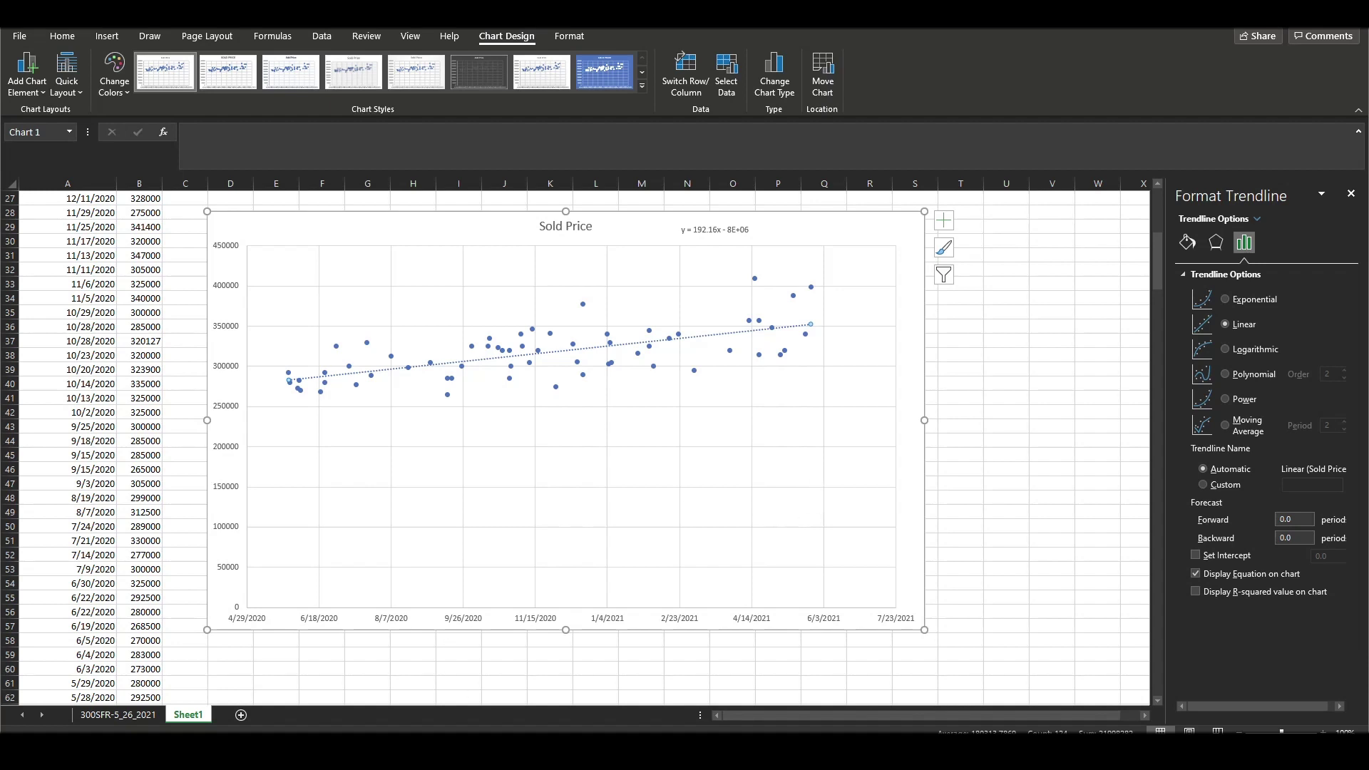
Step: Switch to Spark in the browser and highlight the intercept and the slope of the sale price regression equation
{"action": "mouse_move", "coordinate": [437, 756]}
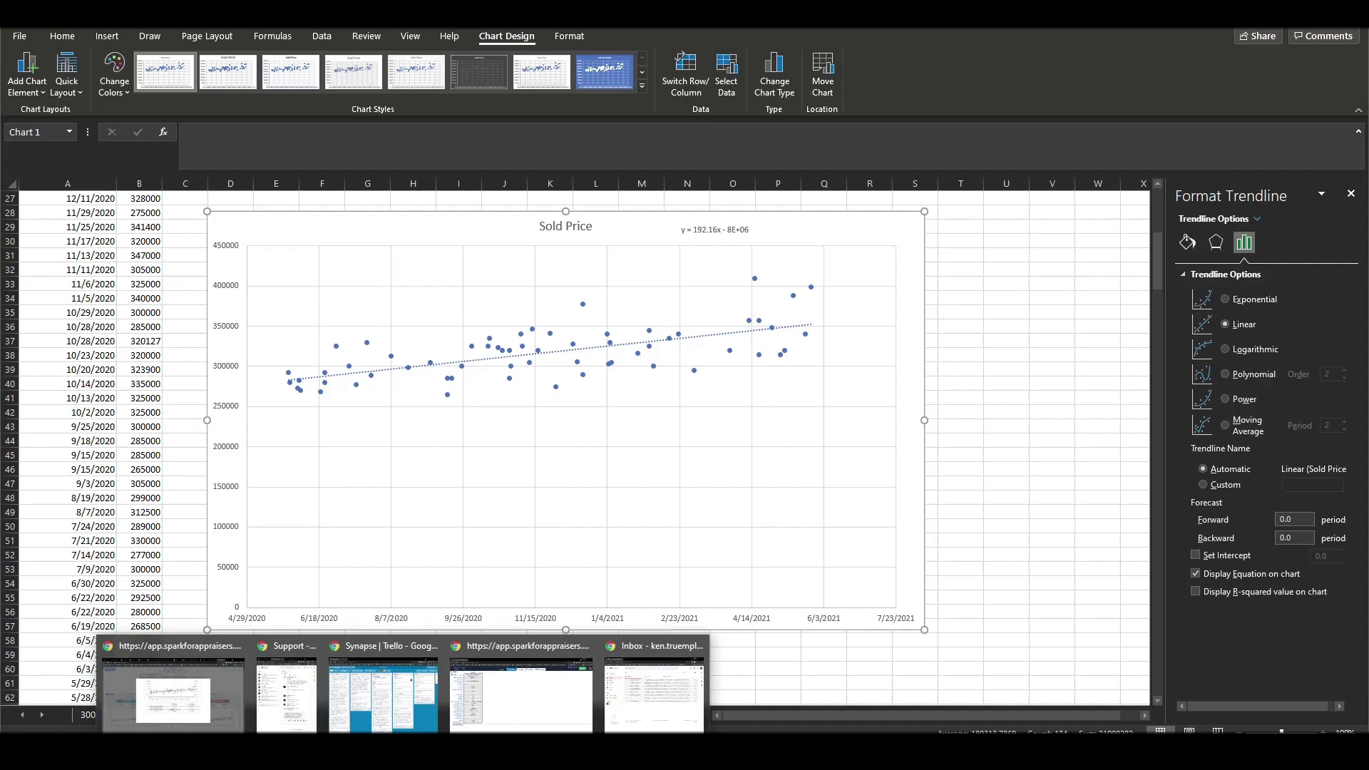
{"action": "left_click", "coordinate": [198, 697]}
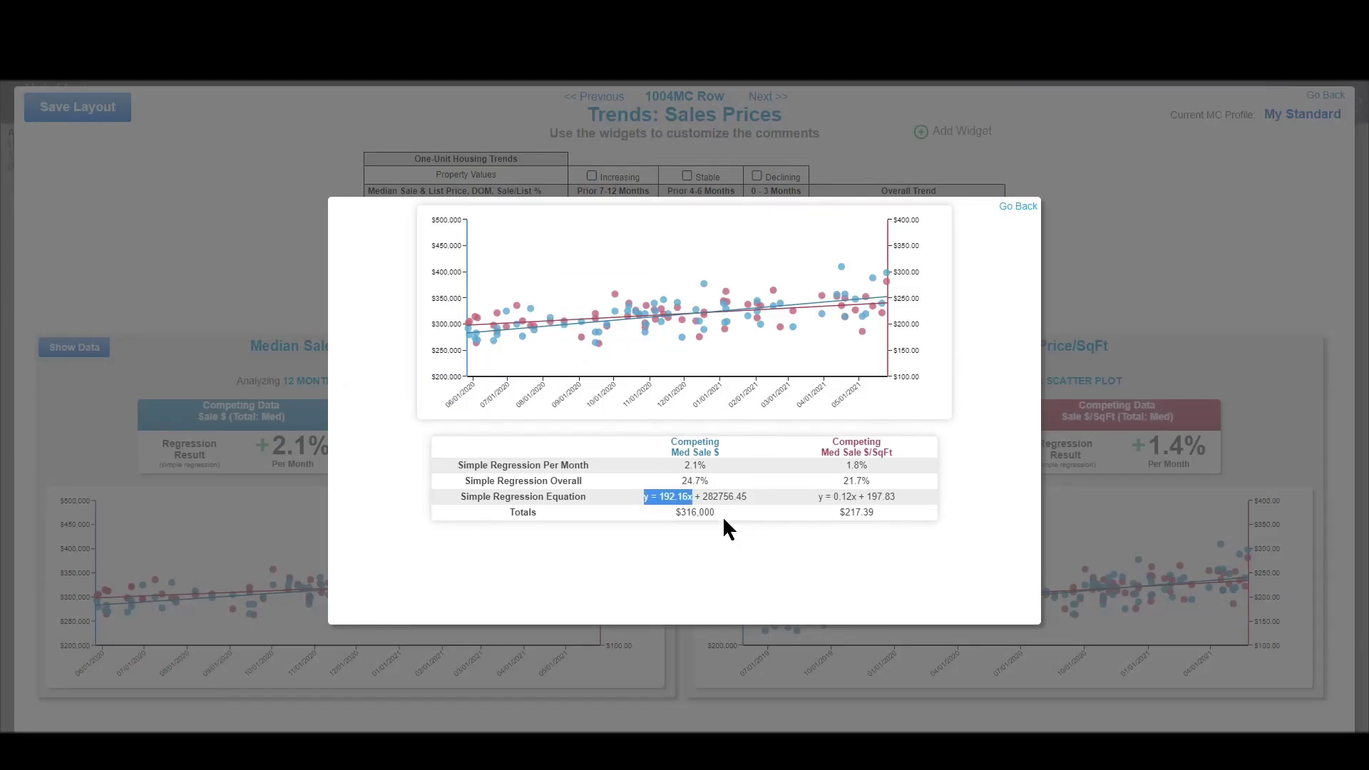
{"action": "left_click_drag", "start_coordinate": [704, 497], "coordinate": [749, 502]}
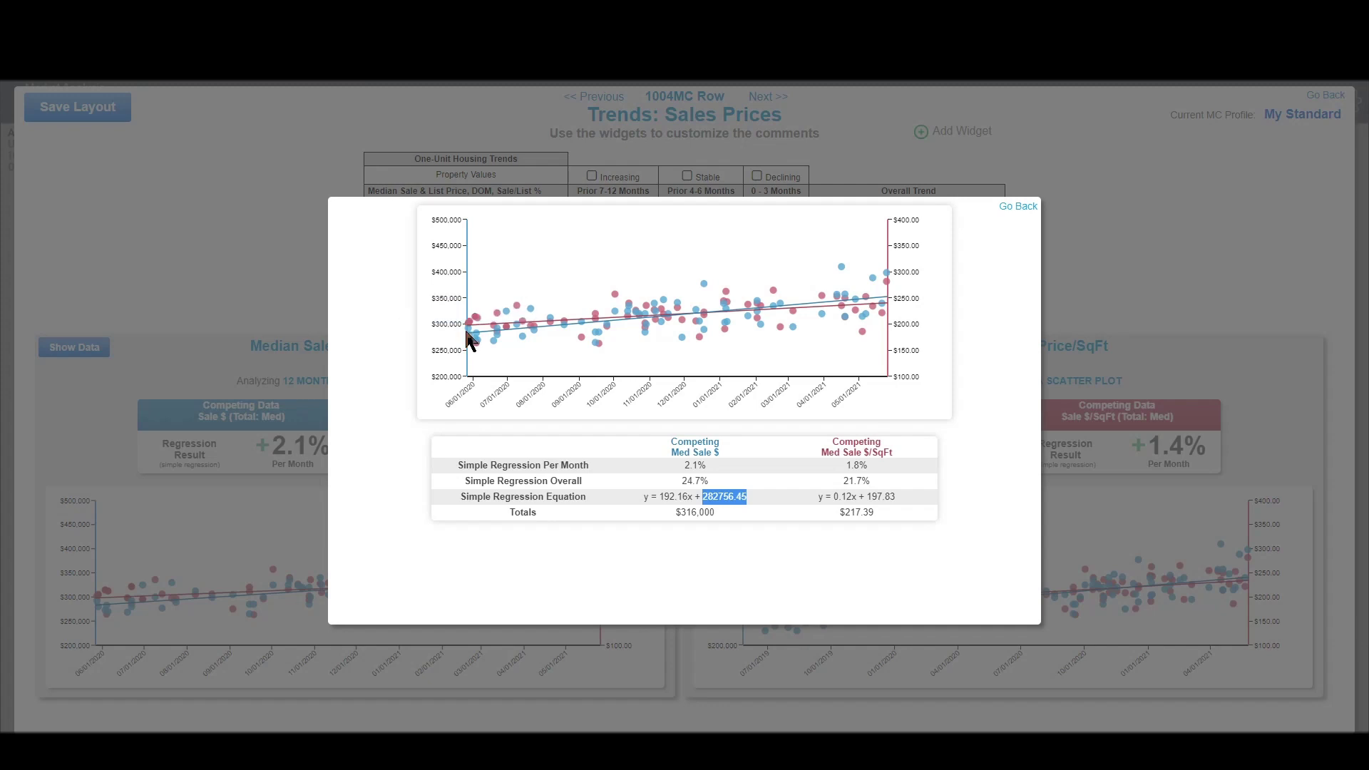
{"action": "left_click", "coordinate": [702, 493]}
{"action": "left_click_drag", "start_coordinate": [660, 497], "coordinate": [690, 497]}
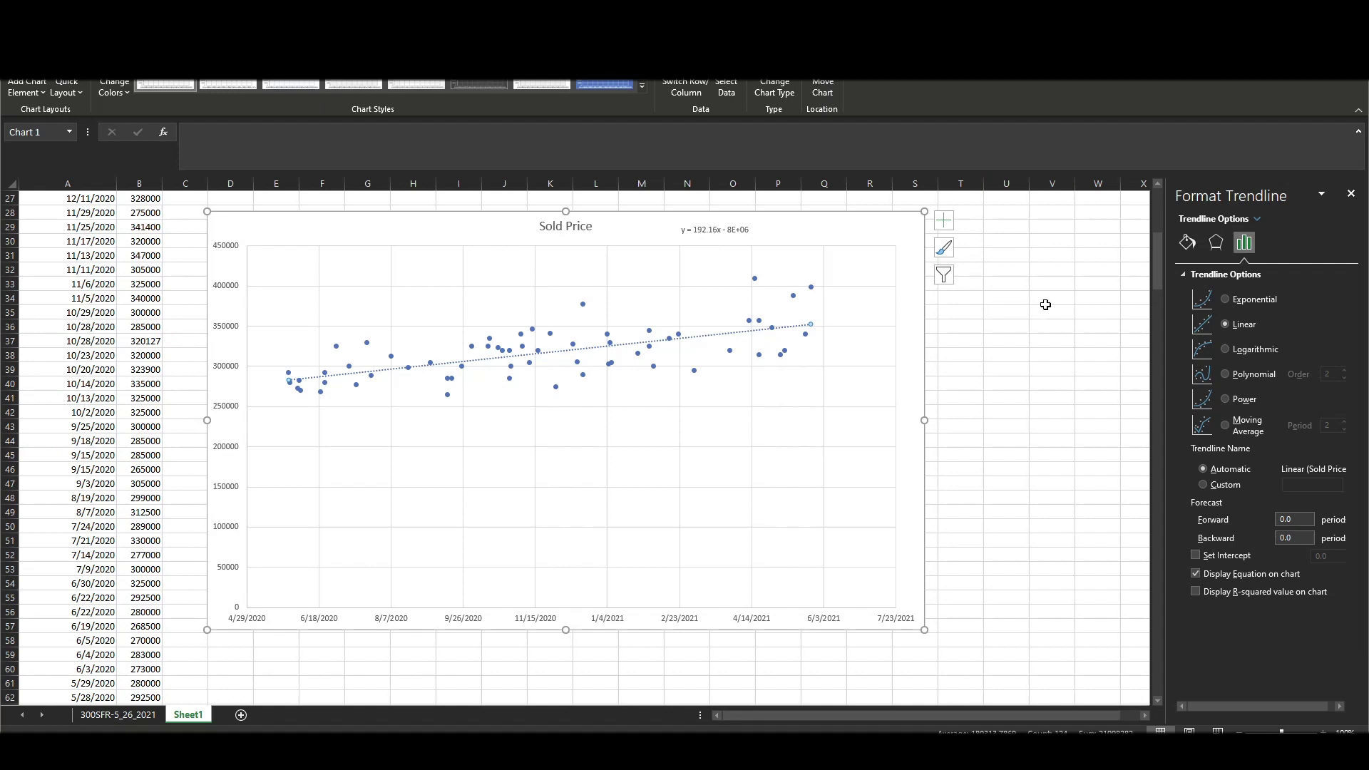
Step: Close the 12-month widget's data view, reopen it and highlight the slope 192.16 in the sale price equation
{"action": "left_click", "coordinate": [1040, 267]}
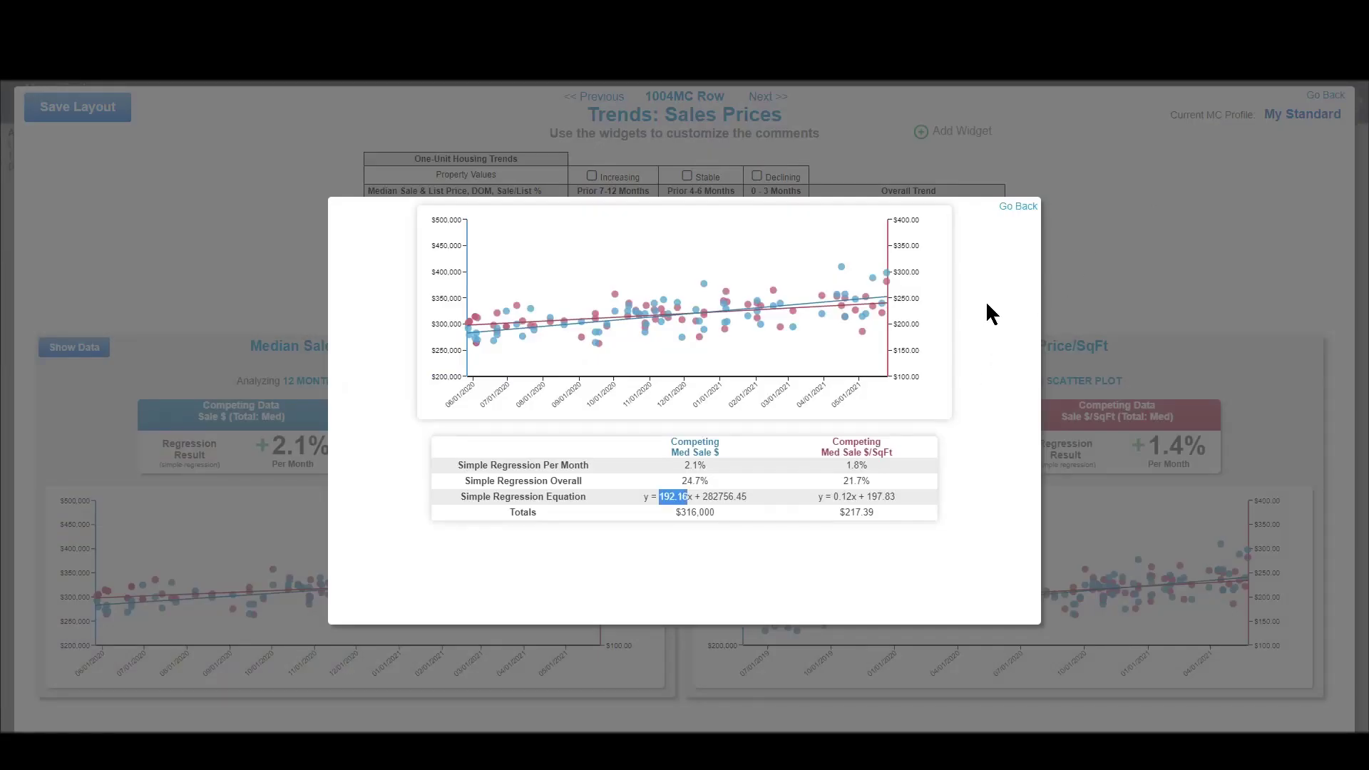
{"action": "left_click", "coordinate": [720, 492]}
{"action": "left_click", "coordinate": [1018, 207]}
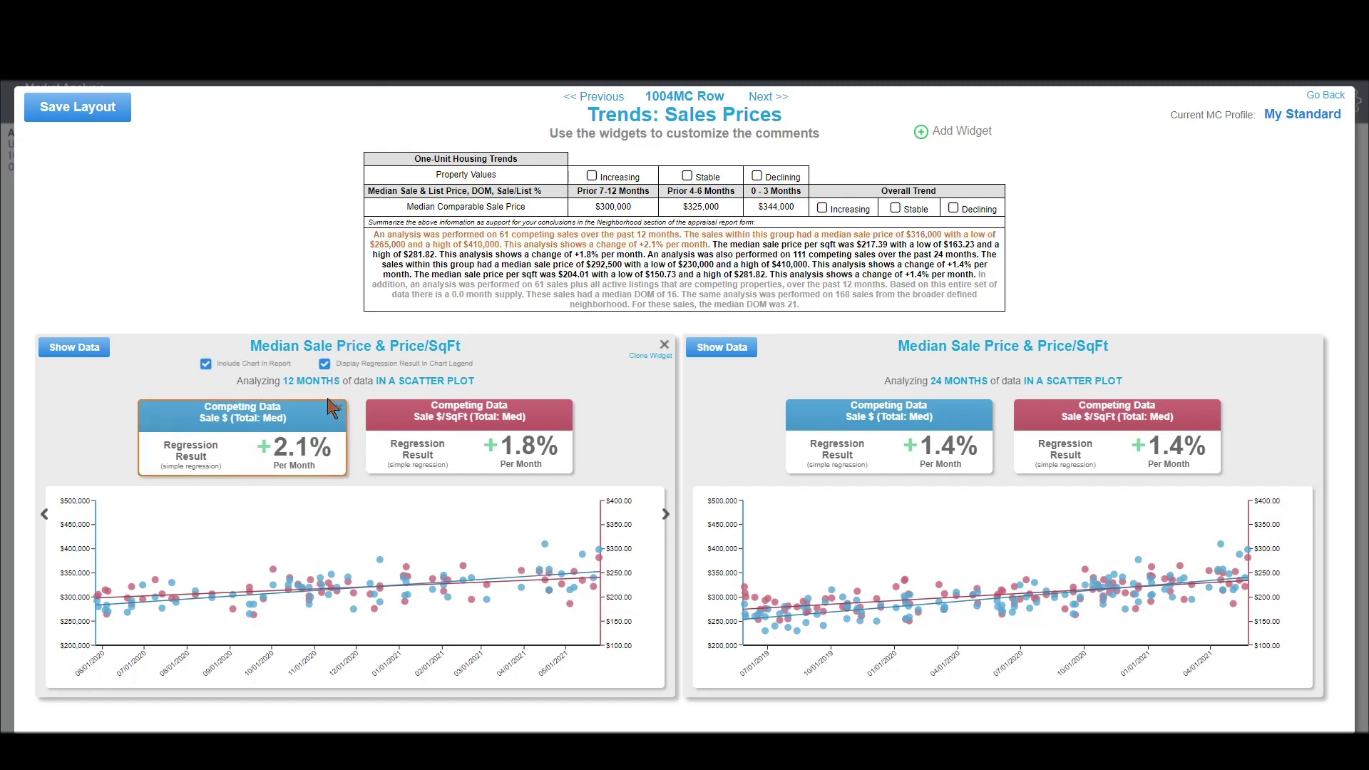
{"action": "left_click", "coordinate": [68, 359]}
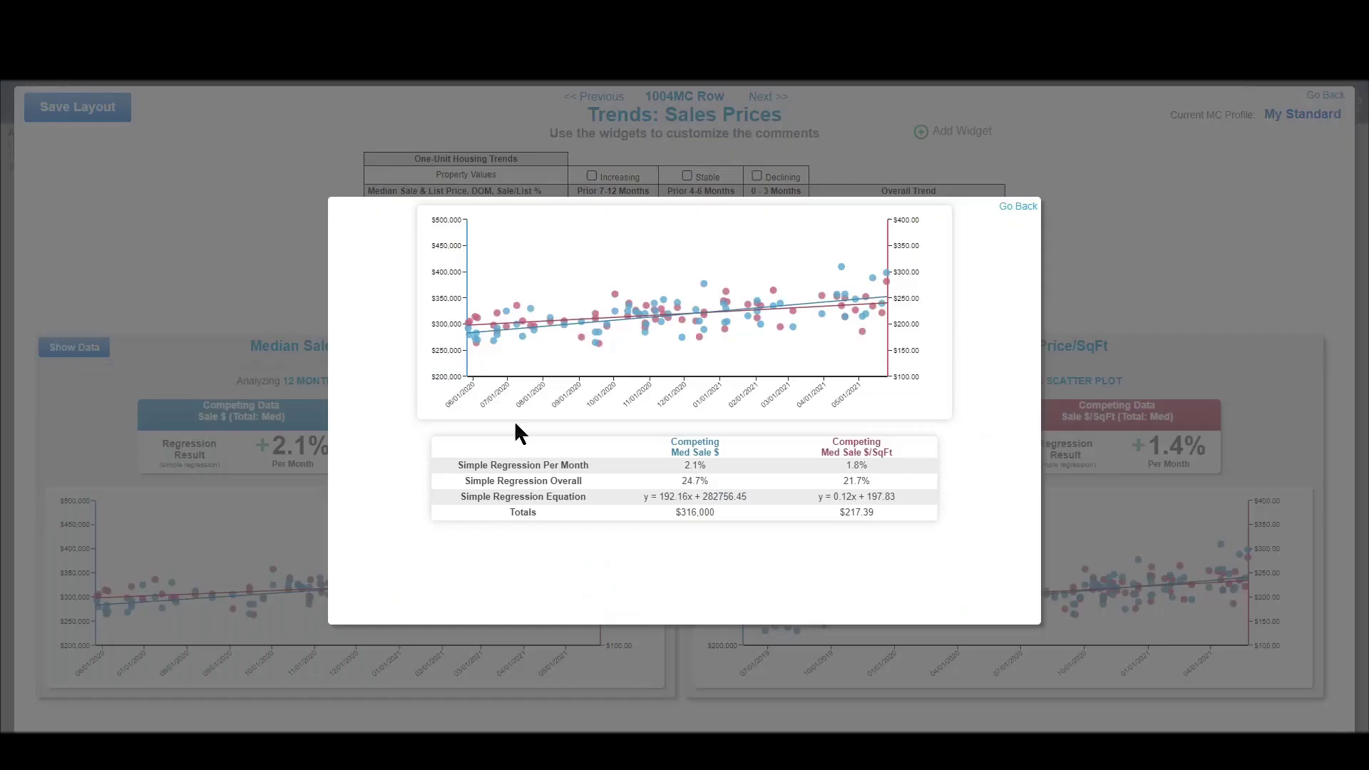
{"action": "left_click_drag", "start_coordinate": [659, 497], "coordinate": [688, 497]}
Step: Switch to the PDF guide and read the Trend Calculations (Regression) section through both percent-change-per-month methods
{"action": "mouse_move", "coordinate": [752, 753]}
{"action": "left_click", "coordinate": [752, 691]}
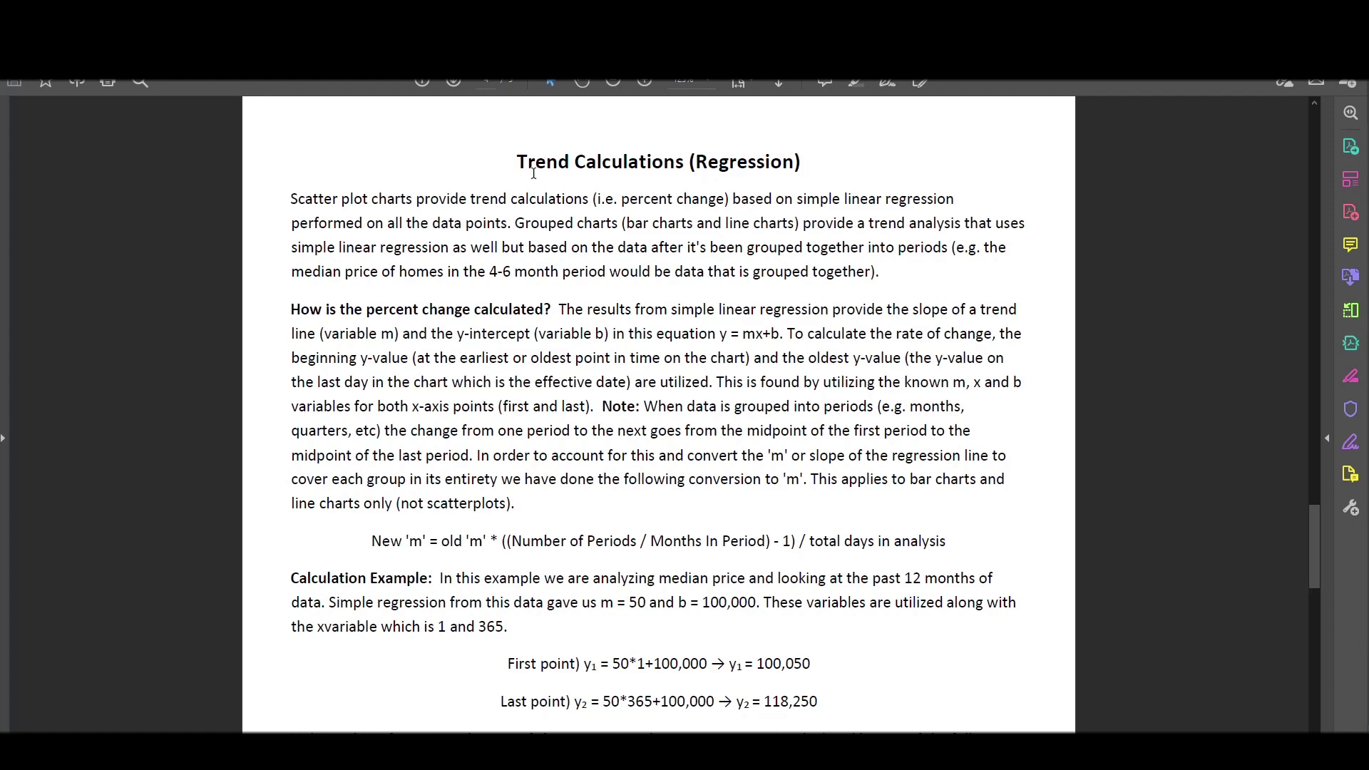
{"action": "mouse_move", "coordinate": [293, 200]}
{"action": "left_mouse_down"}
{"action": "mouse_move", "coordinate": [500, 249]}
{"action": "mouse_move", "coordinate": [514, 478]}
{"action": "mouse_move", "coordinate": [891, 563]}
{"action": "left_mouse_up"}
{"action": "scroll", "coordinate": [452, 475], "scroll_direction": "down", "scroll_amount": 4}
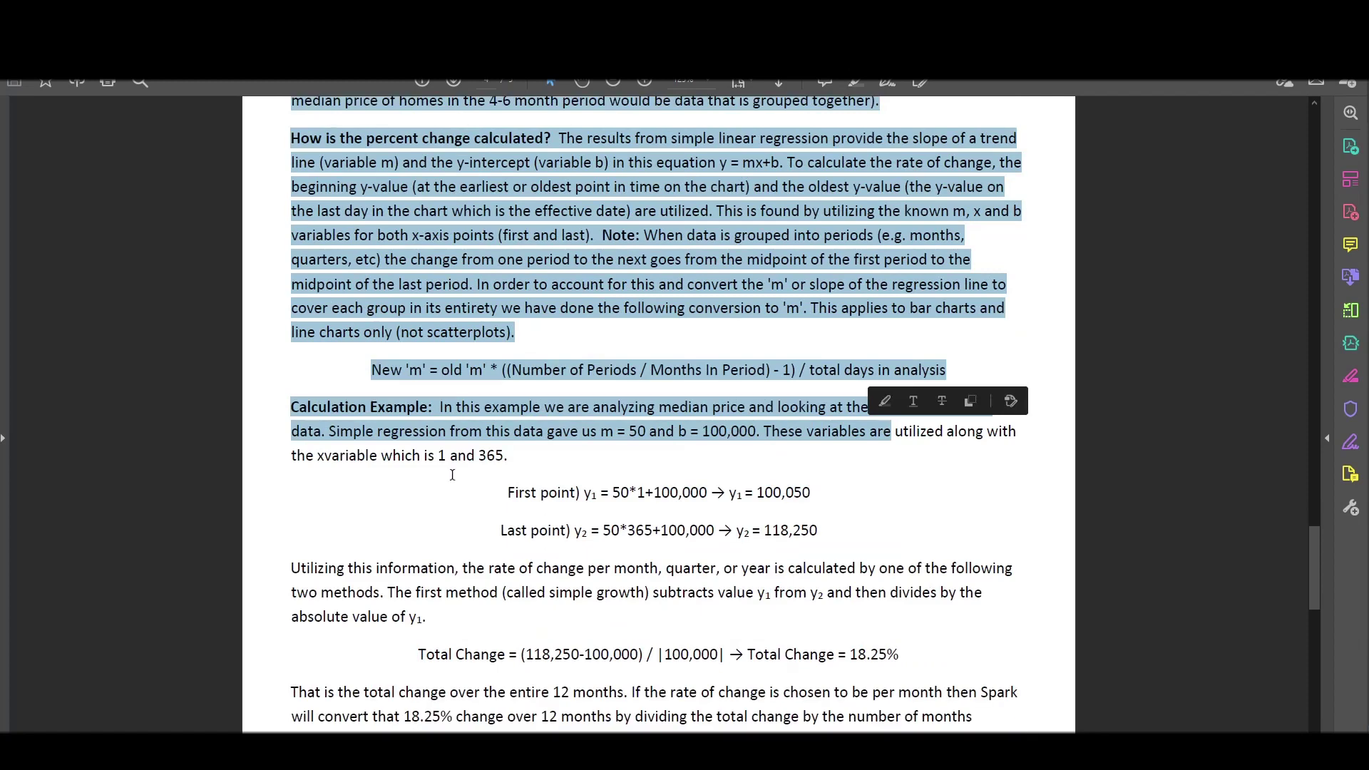
{"action": "scroll", "coordinate": [818, 627], "scroll_direction": "down", "scroll_amount": 3}
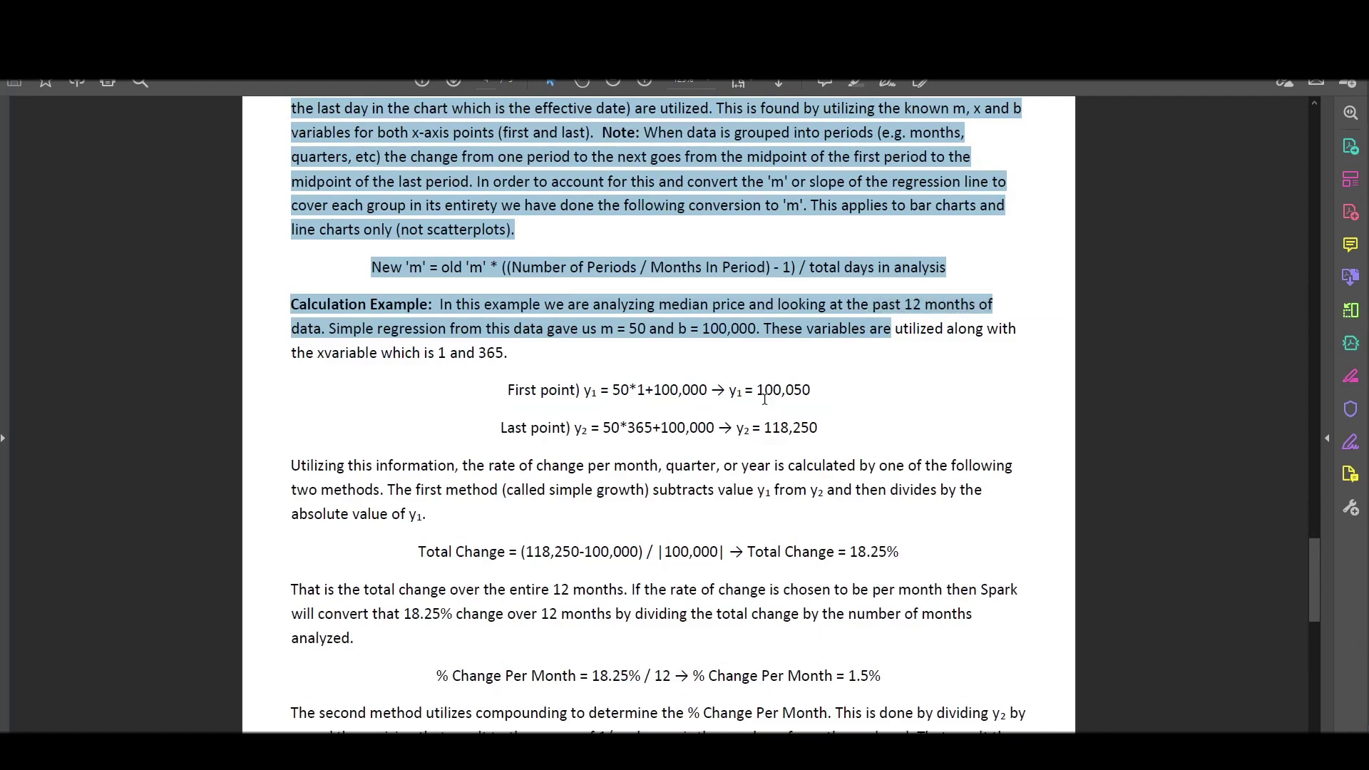
{"action": "scroll", "coordinate": [756, 403], "scroll_direction": "down", "scroll_amount": 3}
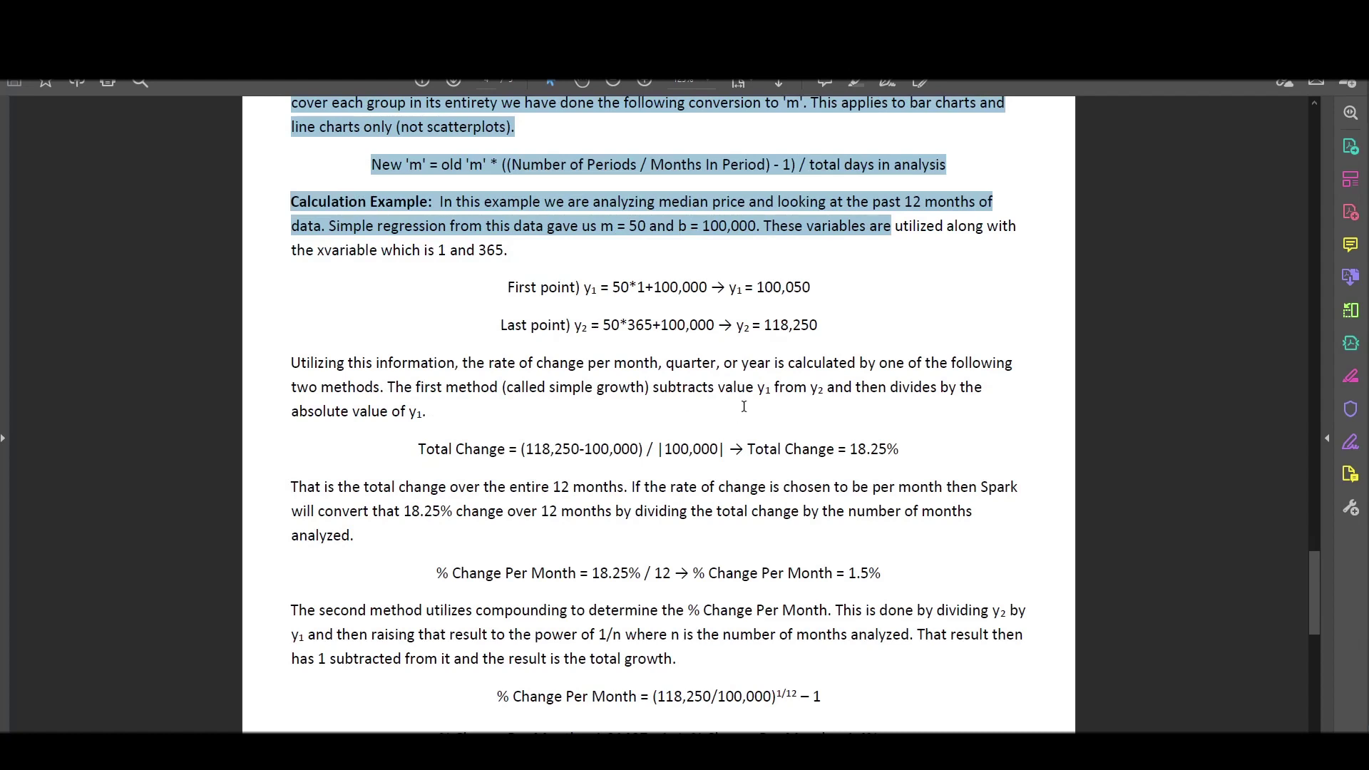
{"action": "scroll", "coordinate": [743, 407], "scroll_direction": "down", "scroll_amount": 4}
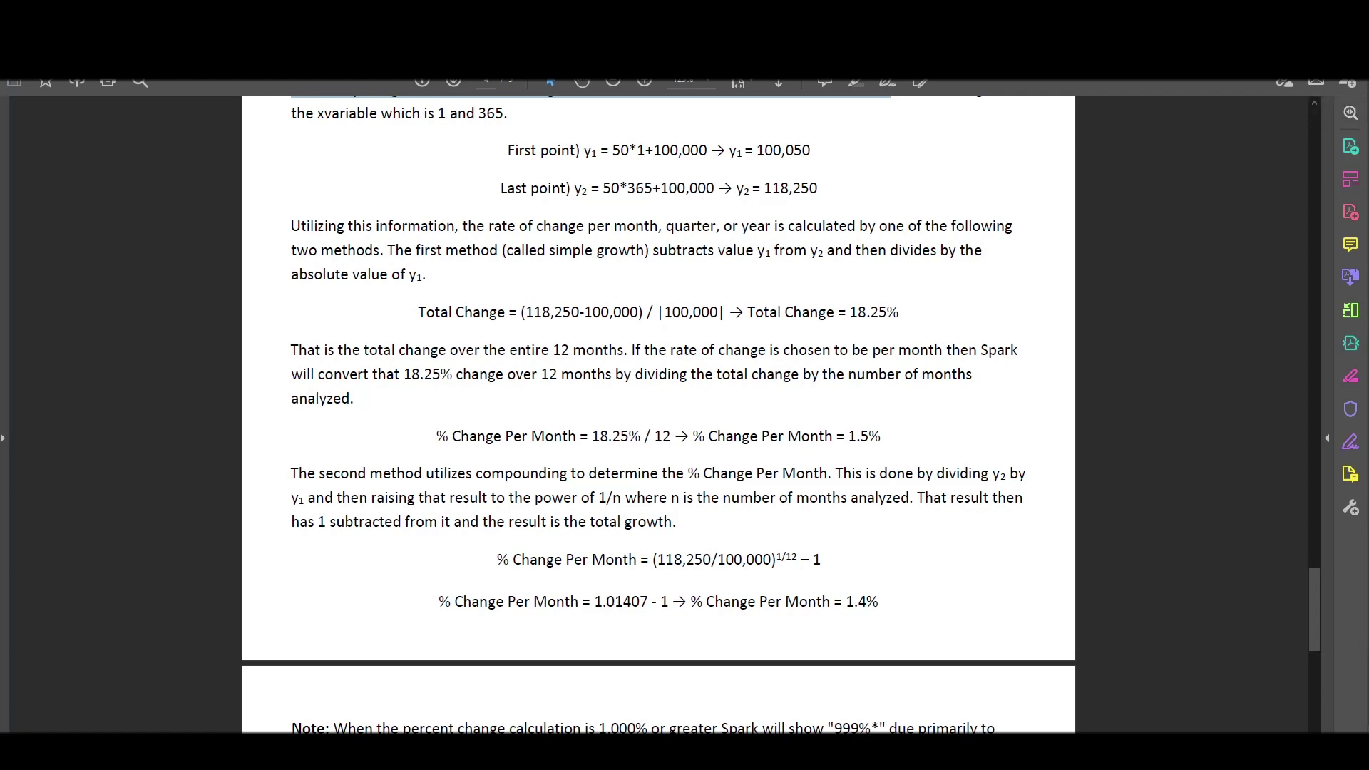
{"action": "scroll", "coordinate": [871, 291], "scroll_direction": "up", "scroll_amount": 12}
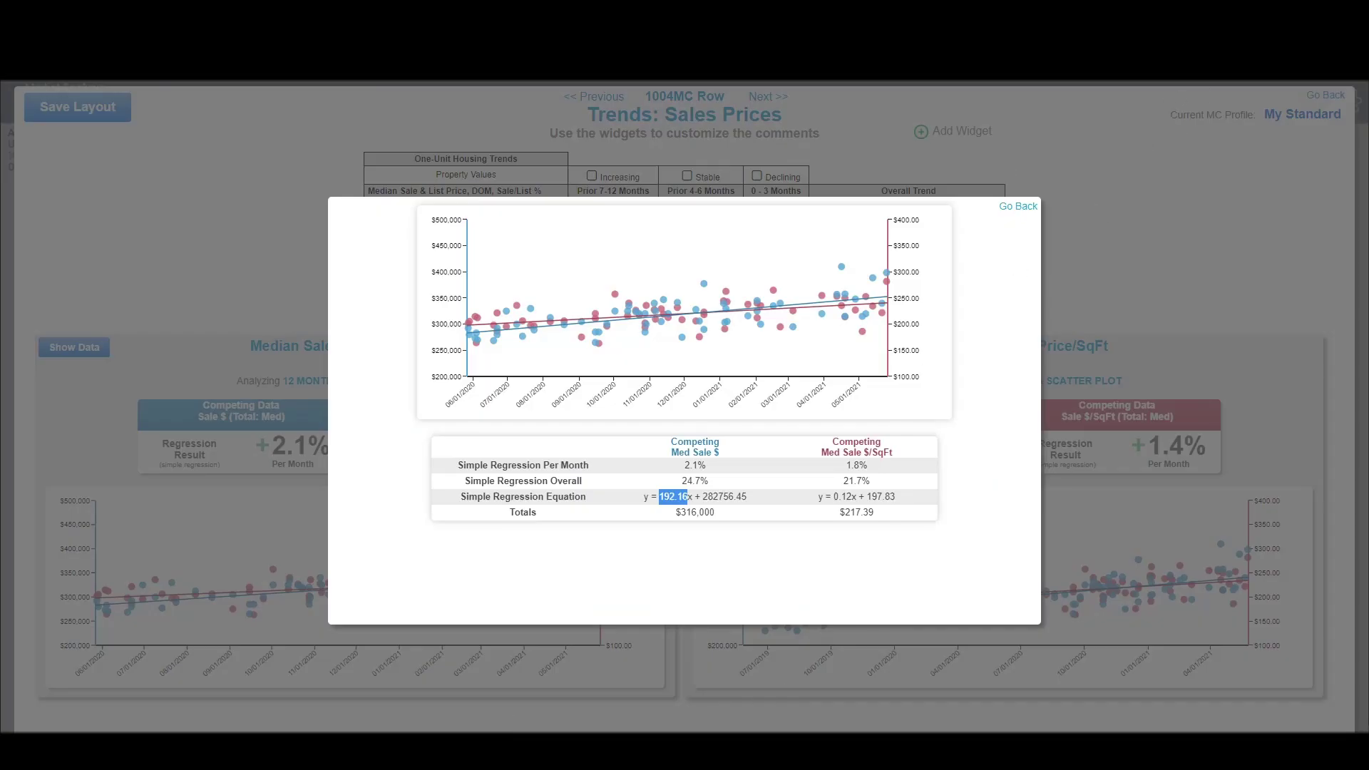
Step: Return to Spark, examine the trendline's start and end points and highlight the sale price and price-per-square-foot regression equations
{"action": "key", "text": "XF86Calculator"}
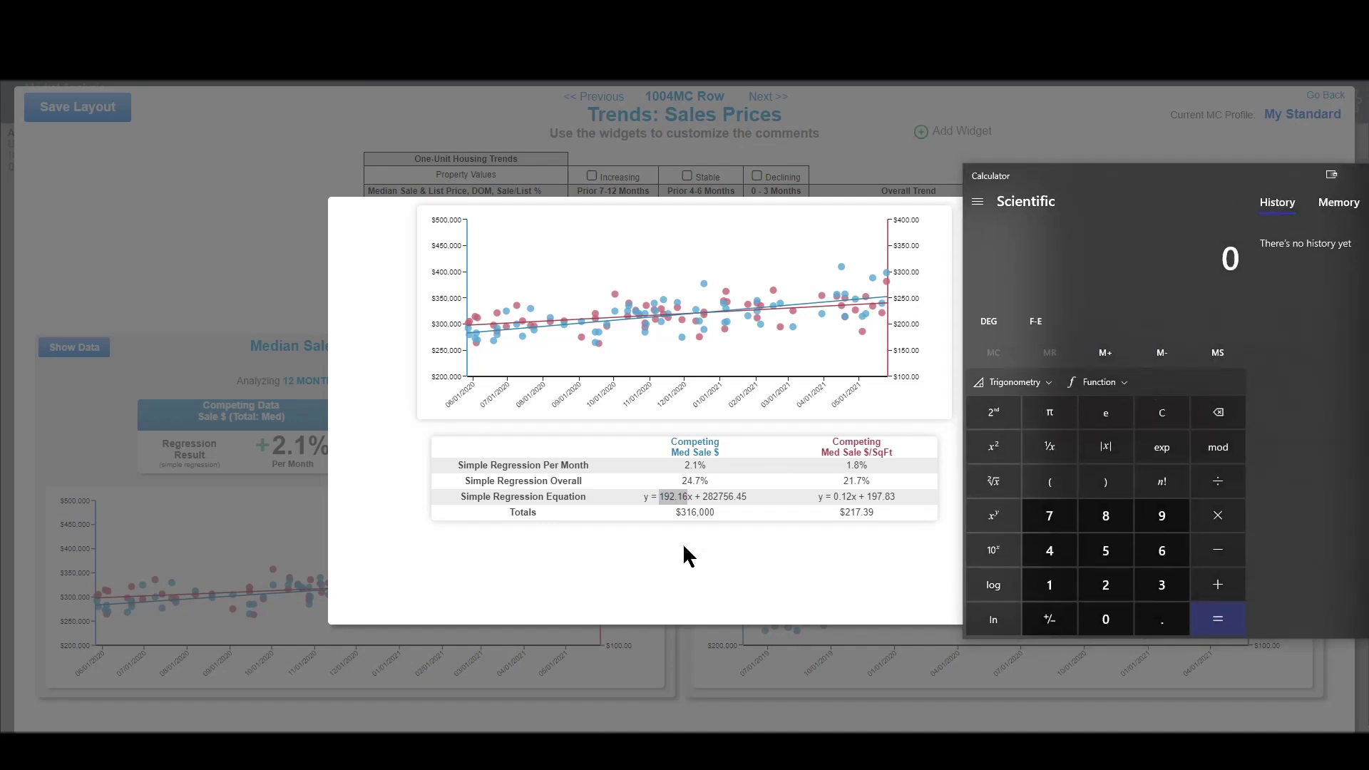
{"action": "left_click", "coordinate": [673, 497]}
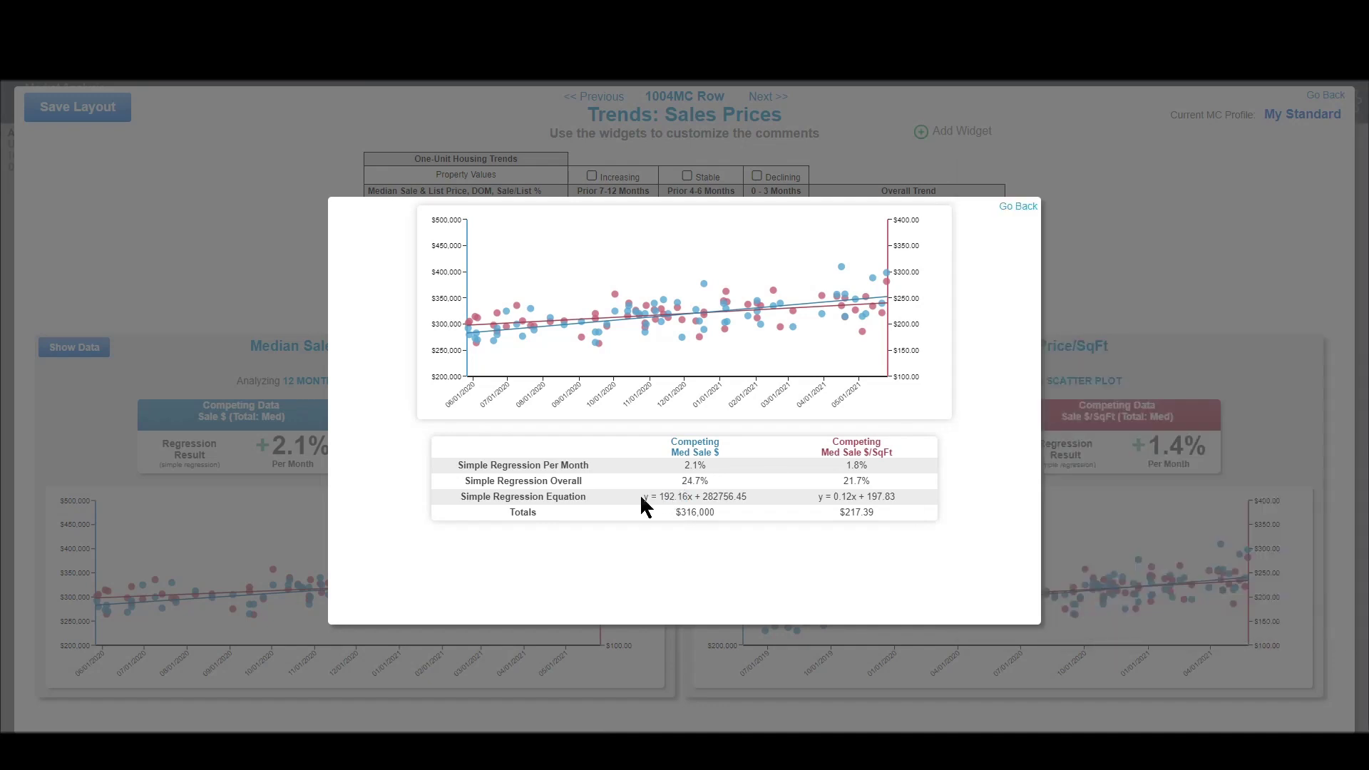
{"action": "left_click_drag", "start_coordinate": [641, 494], "coordinate": [746, 497]}
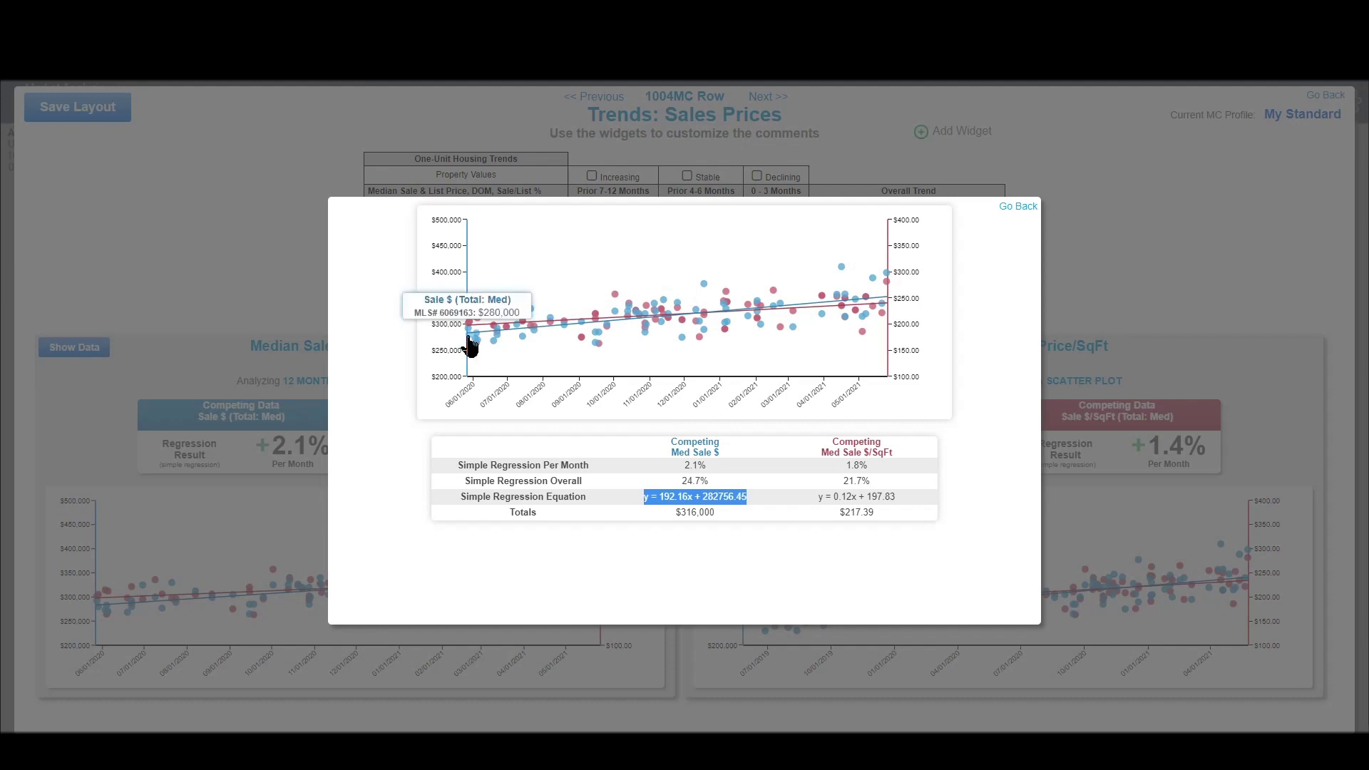
{"action": "mouse_move", "coordinate": [468, 343]}
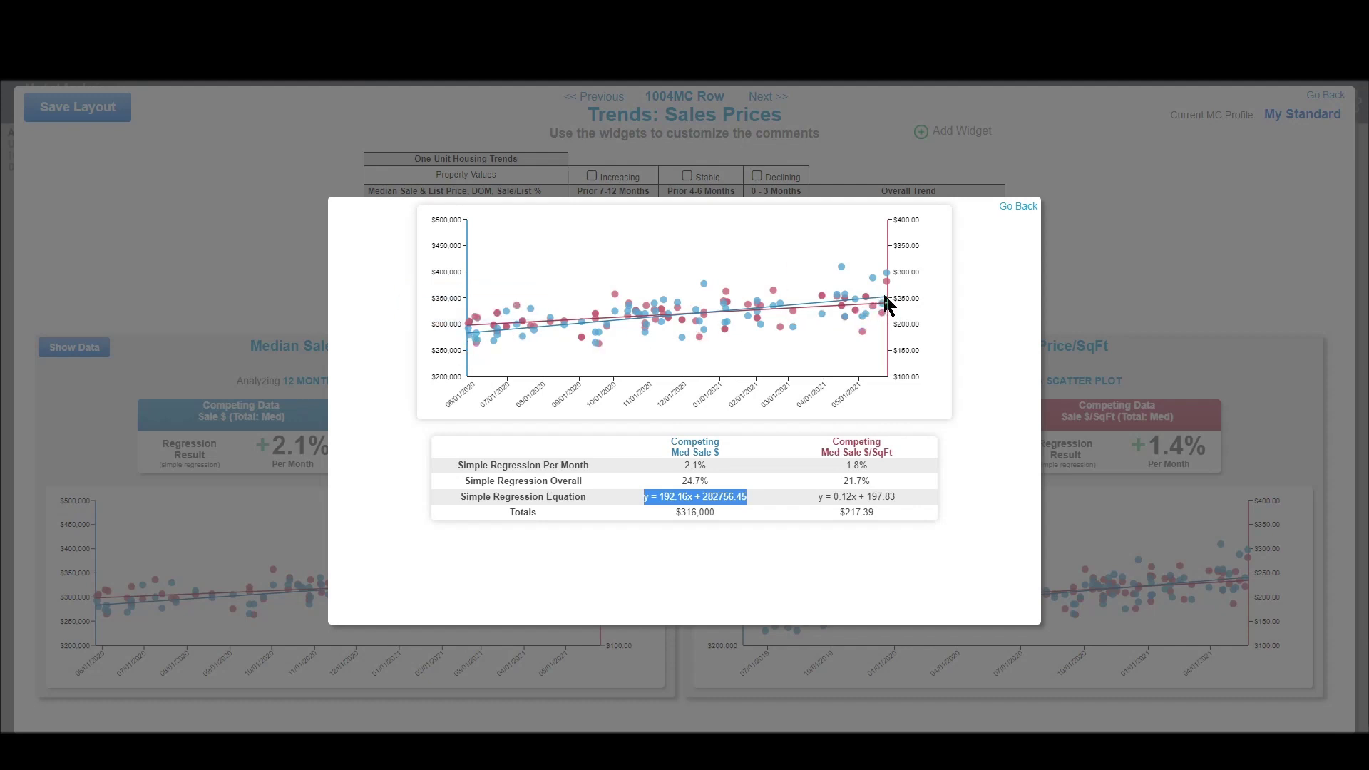
{"action": "mouse_move", "coordinate": [857, 300]}
{"action": "left_click_drag", "start_coordinate": [818, 496], "coordinate": [886, 497]}
{"action": "left_click_drag", "start_coordinate": [642, 496], "coordinate": [746, 497]}
{"action": "key", "text": "XF86Calculator"}
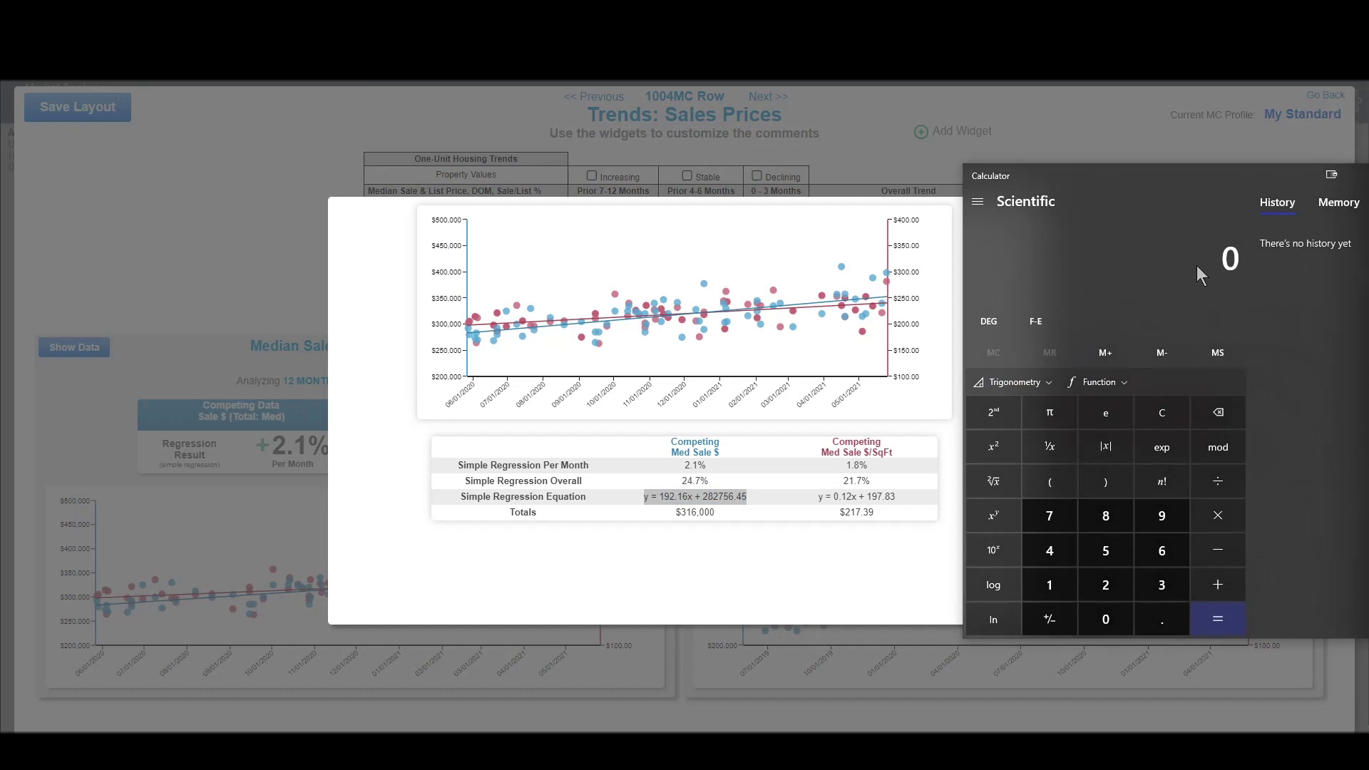
{"action": "left_click", "coordinate": [649, 502]}
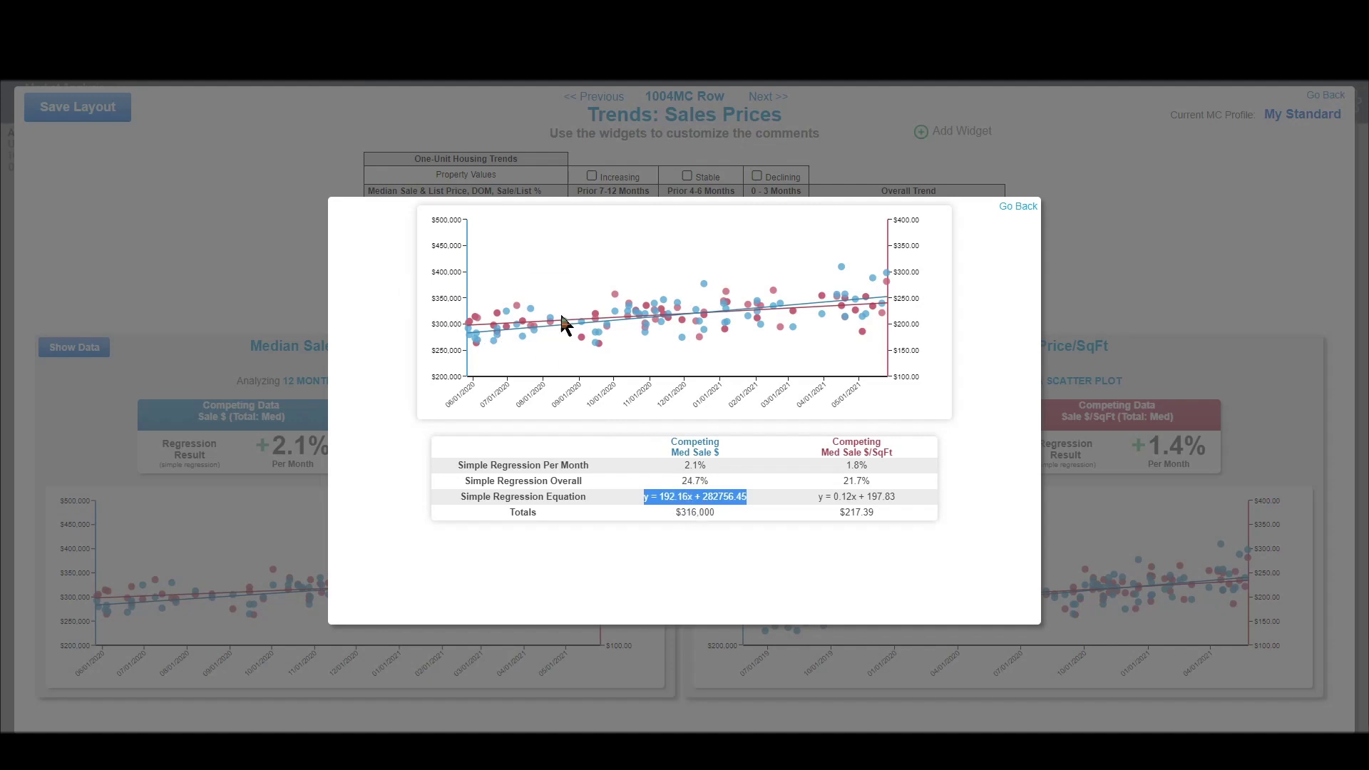
Step: Switch to Calculator and compute the trendline's first-day value as 192.16 × 1 + 282756.45
{"action": "key", "text": "XF86Calculator"}
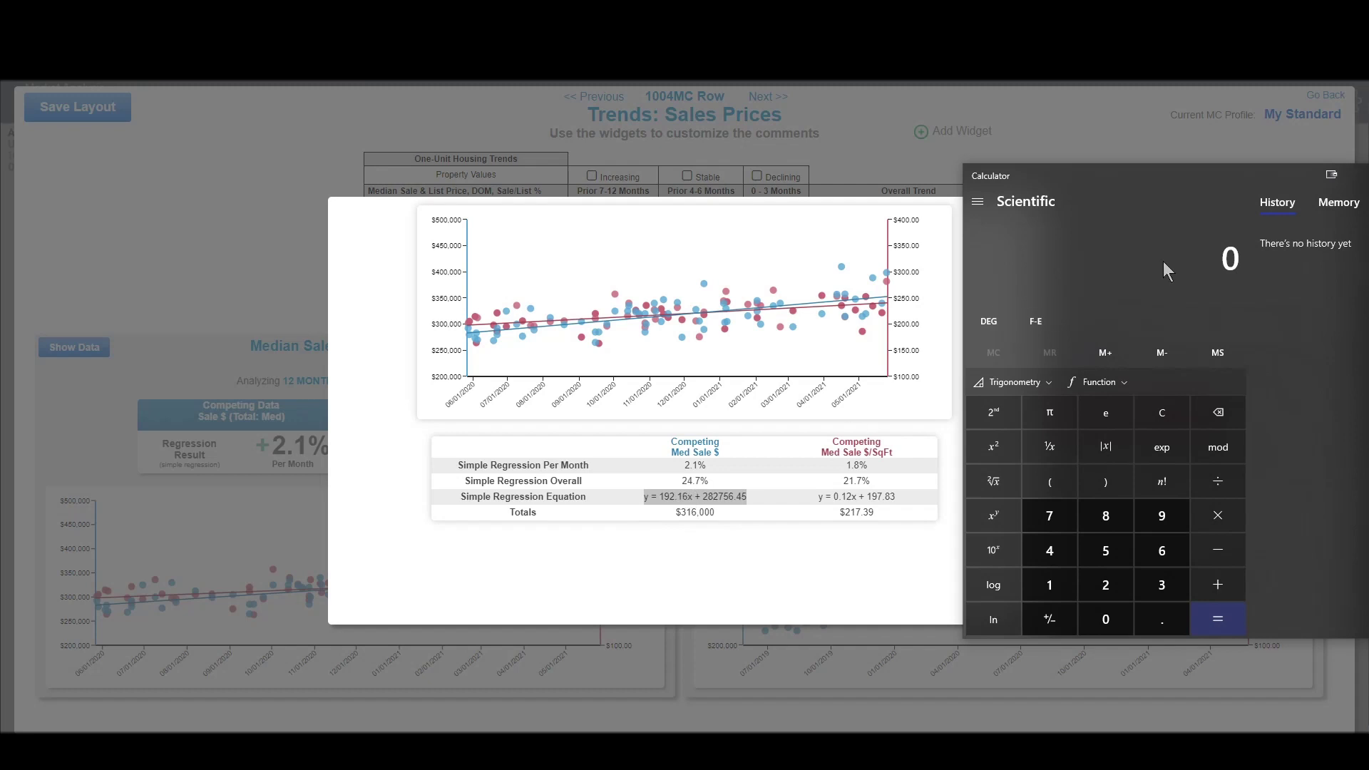
{"action": "type", "text": "192.16"}
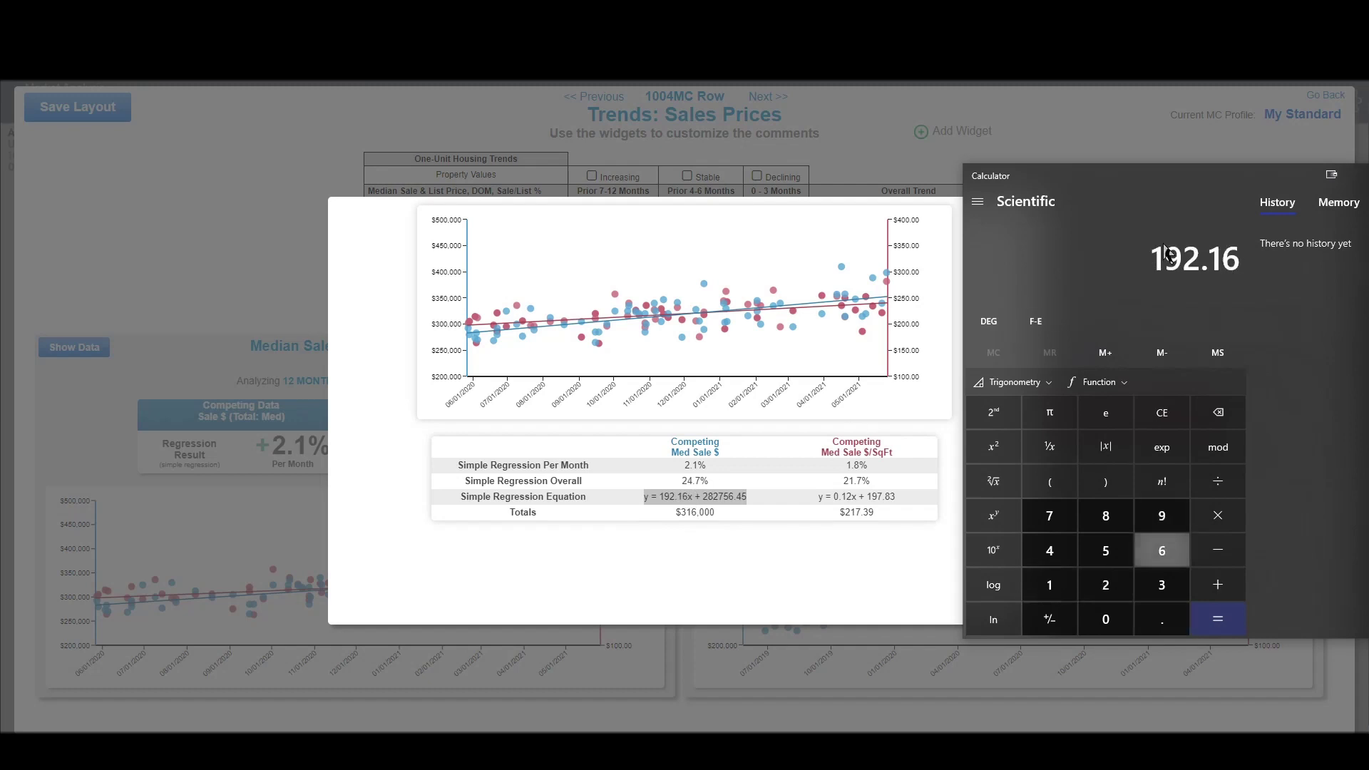
{"action": "type", "text": "*1"}
{"action": "key", "text": "Return"}
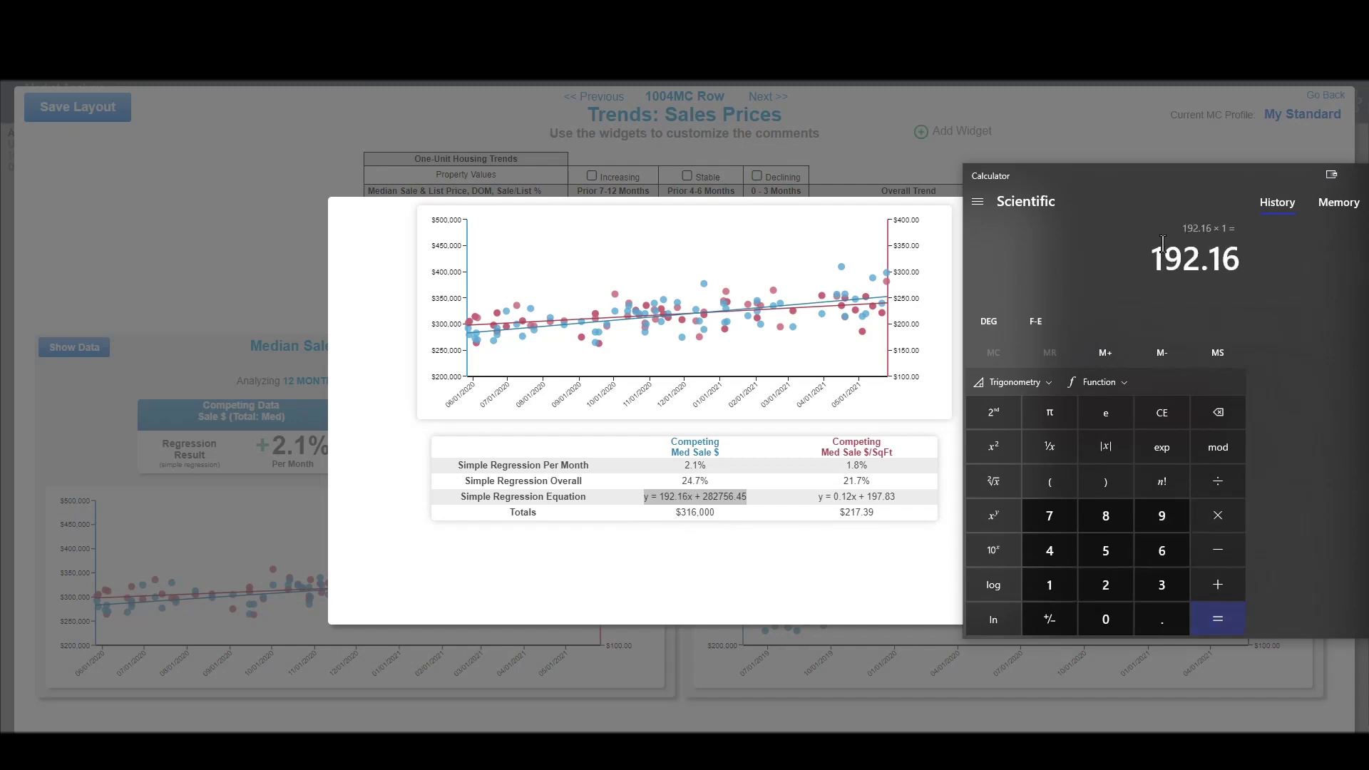
{"action": "type", "text": "+ 282756"}
{"action": "type", "text": ".45"}
{"action": "key", "text": "Return"}
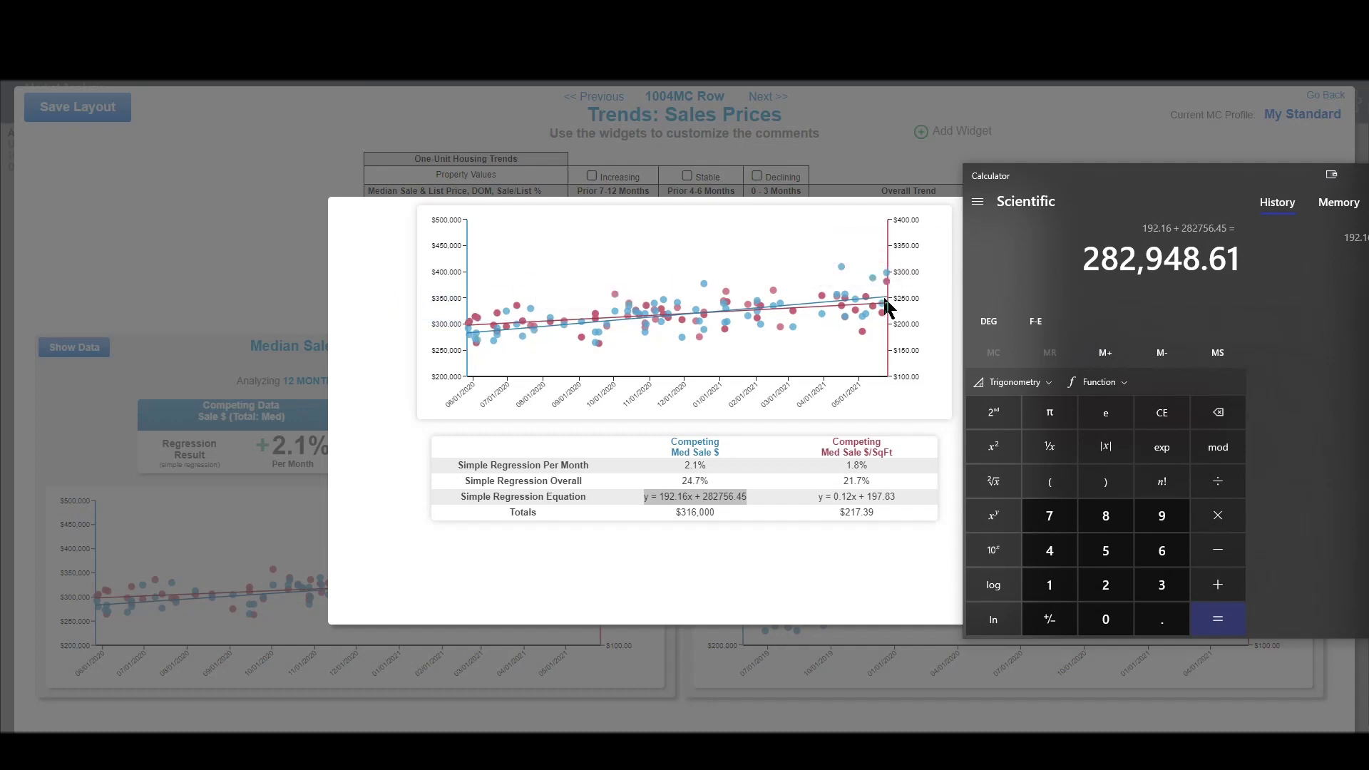
Step: Compute the trendline's last-day value as 192.16 × 365 + 282756.45
{"action": "mouse_move", "coordinate": [886, 277]}
{"action": "type", "text": "1"}
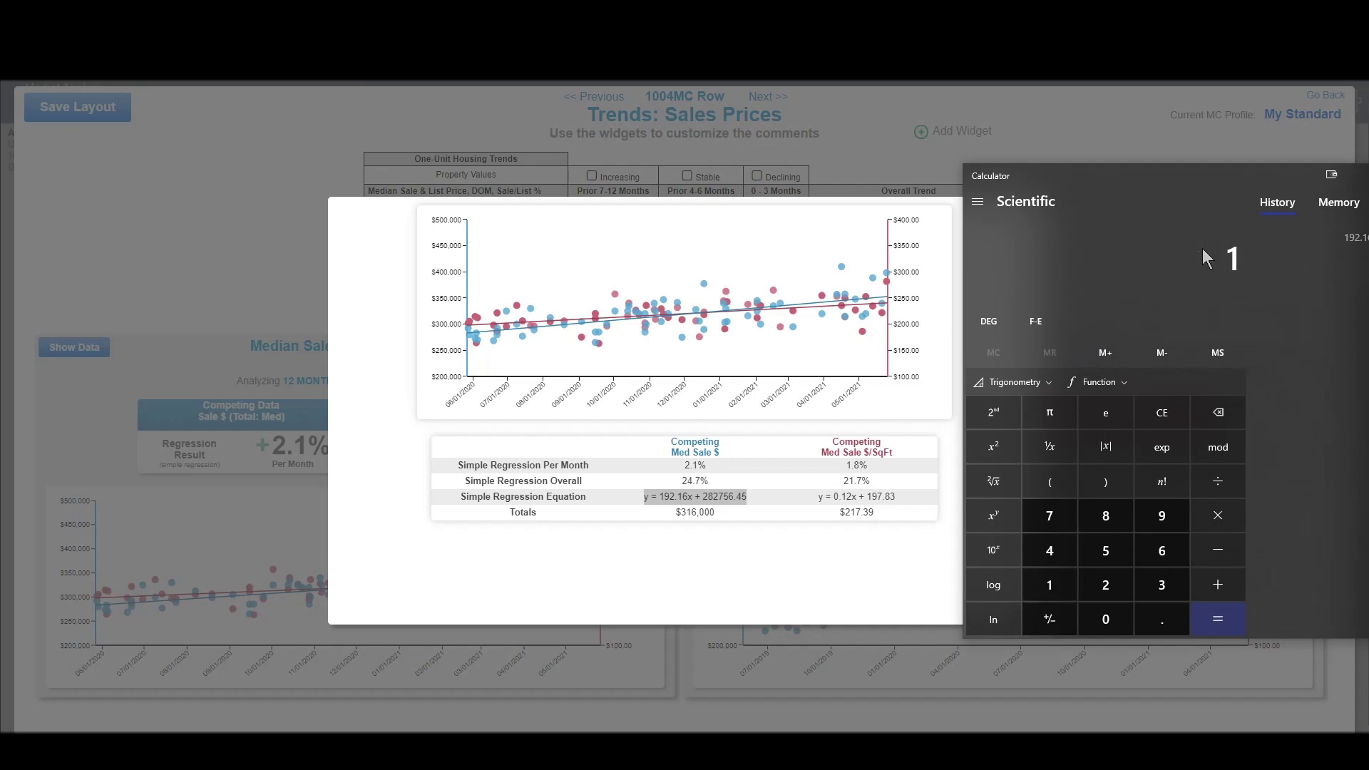
{"action": "type", "text": "92.16*365"}
{"action": "key", "text": "Return"}
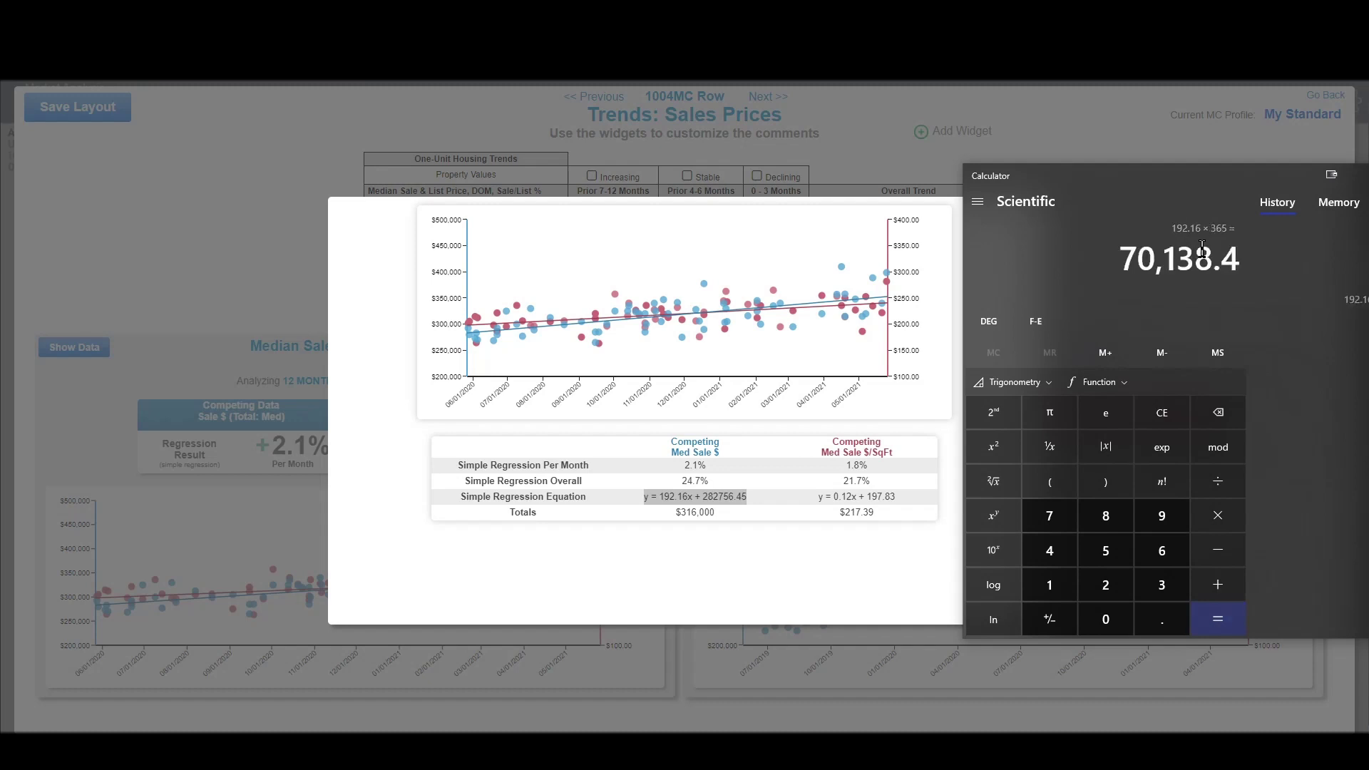
{"action": "type", "text": "+"}
{"action": "type", "text": "282756.45"}
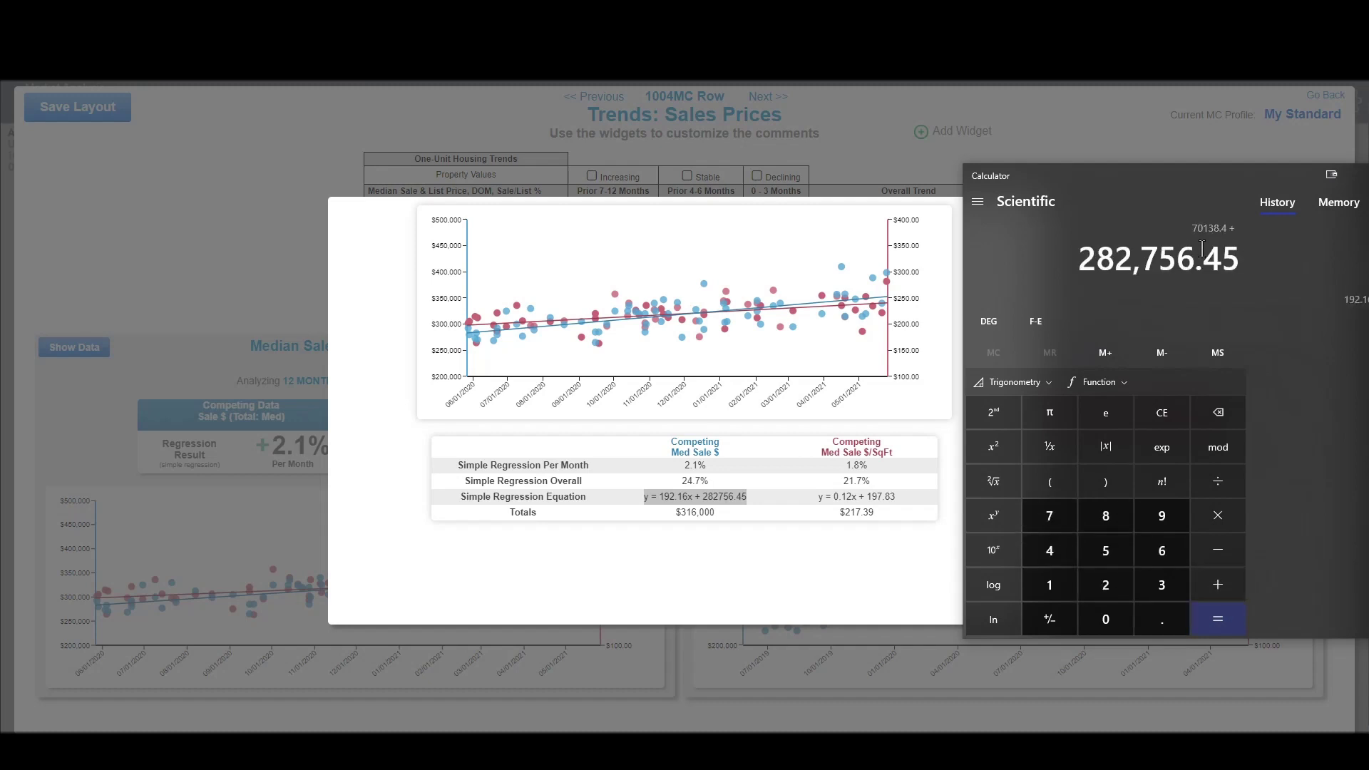
{"action": "key", "text": "Return"}
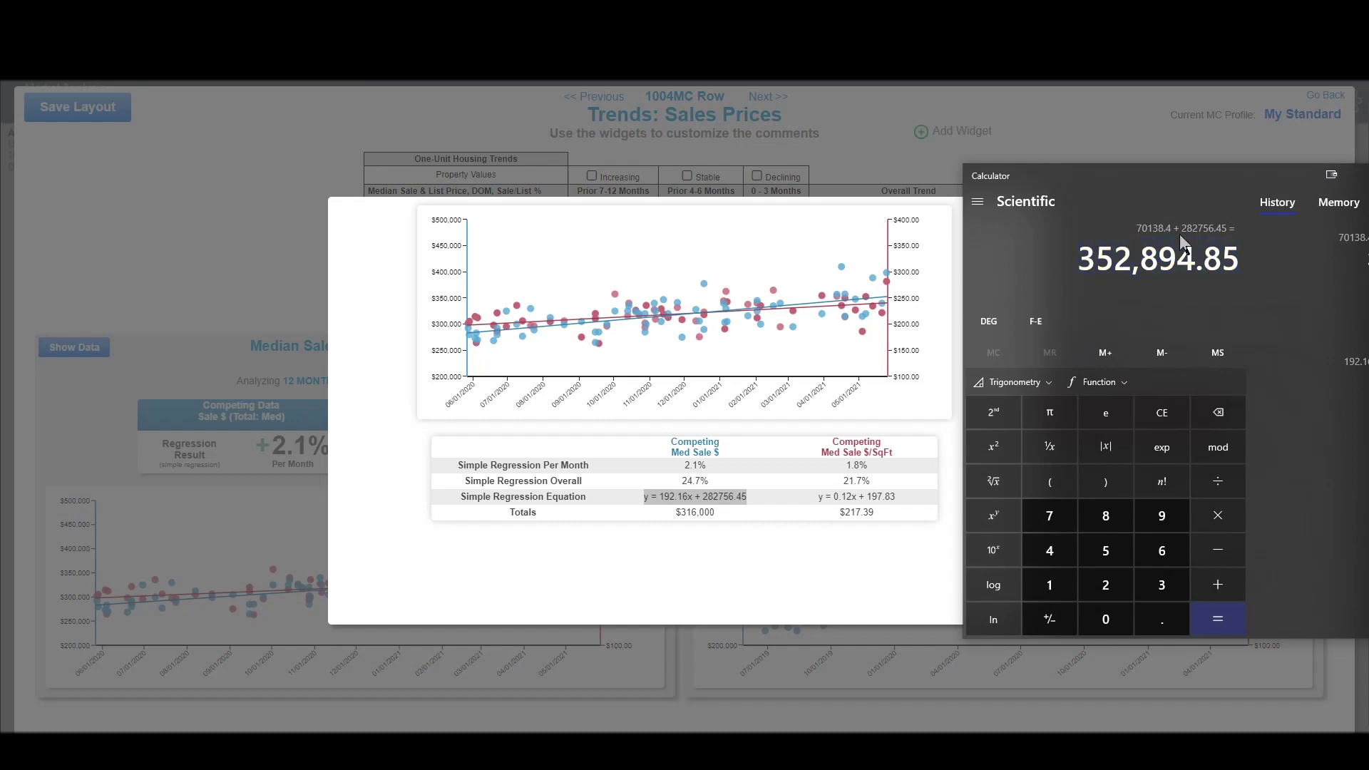
Step: Move the calculator so its history is fully visible and subtract the first-day value 282948.61 from the last-day value
{"action": "left_click_drag", "start_coordinate": [1273, 174], "coordinate": [1106, 179]}
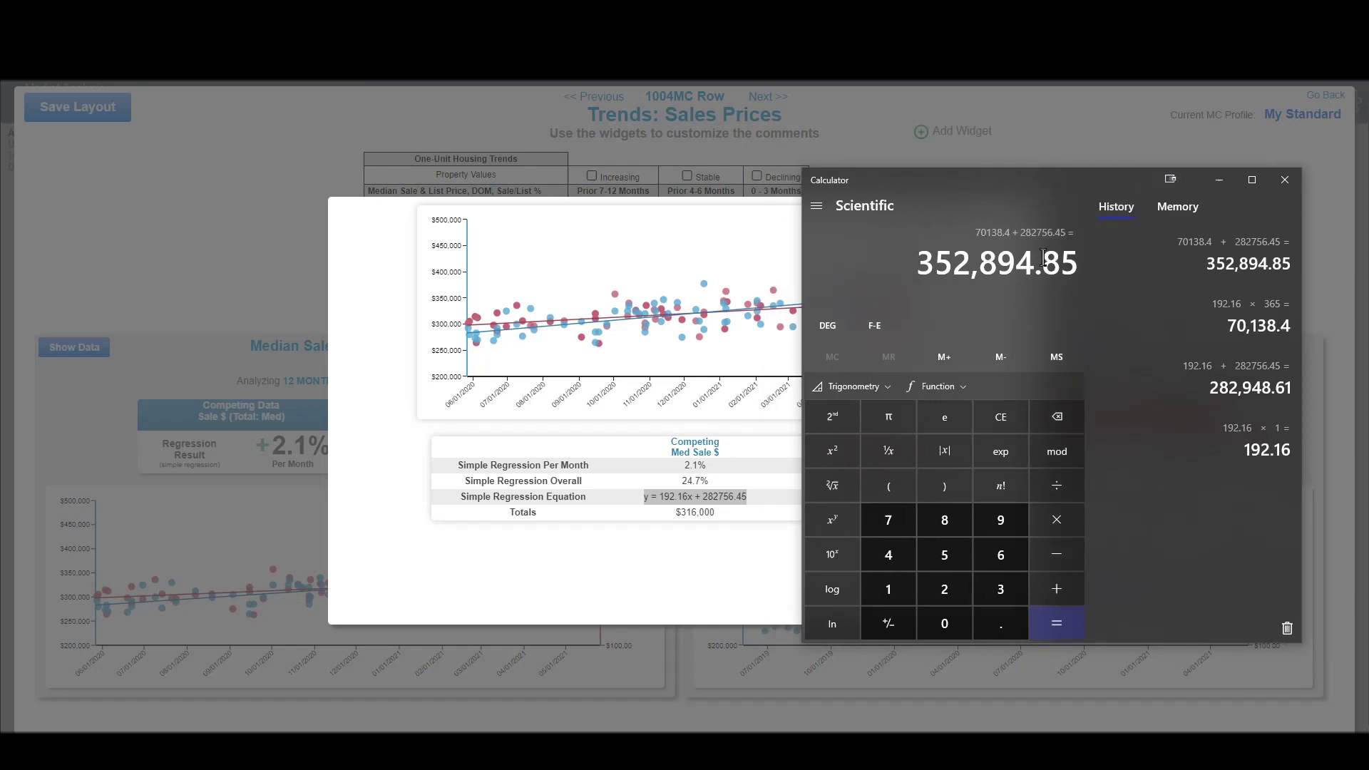
{"action": "key", "text": "minus"}
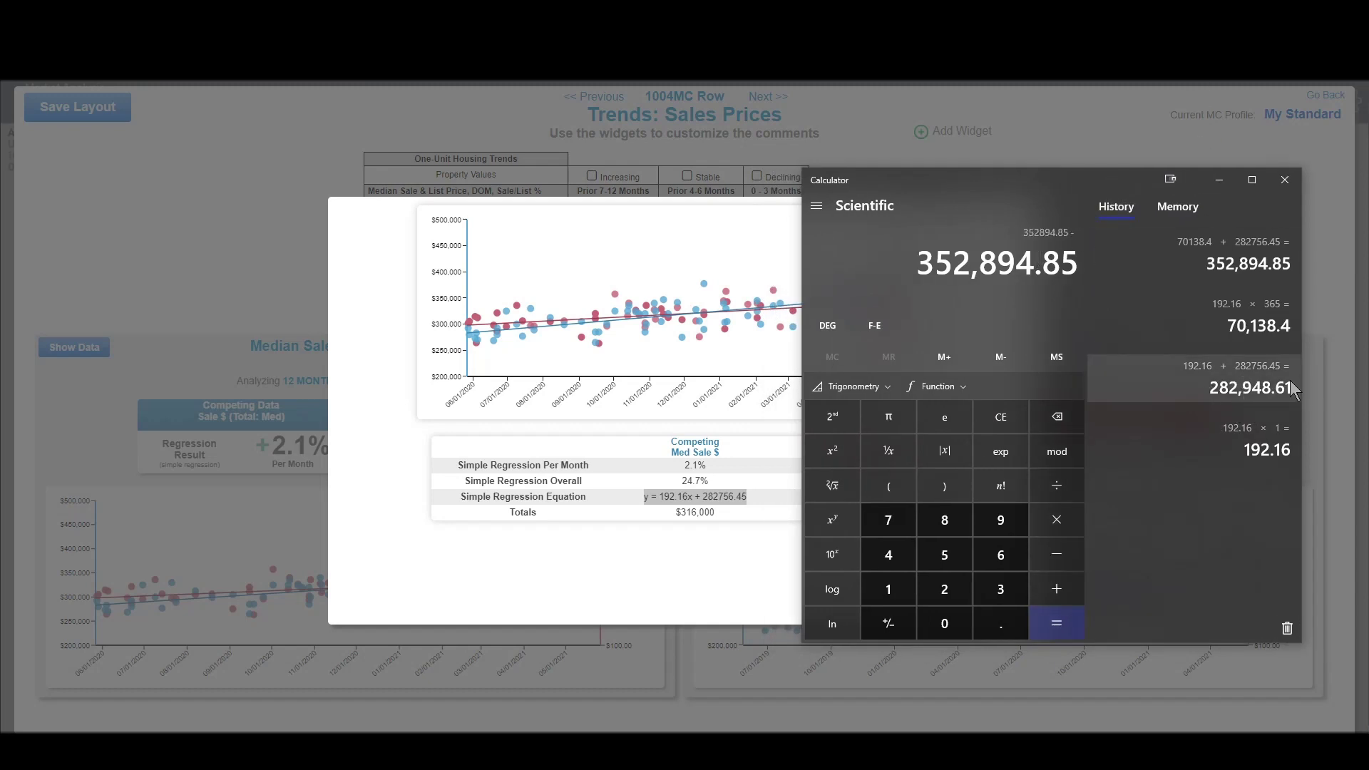
{"action": "type", "text": "2"}
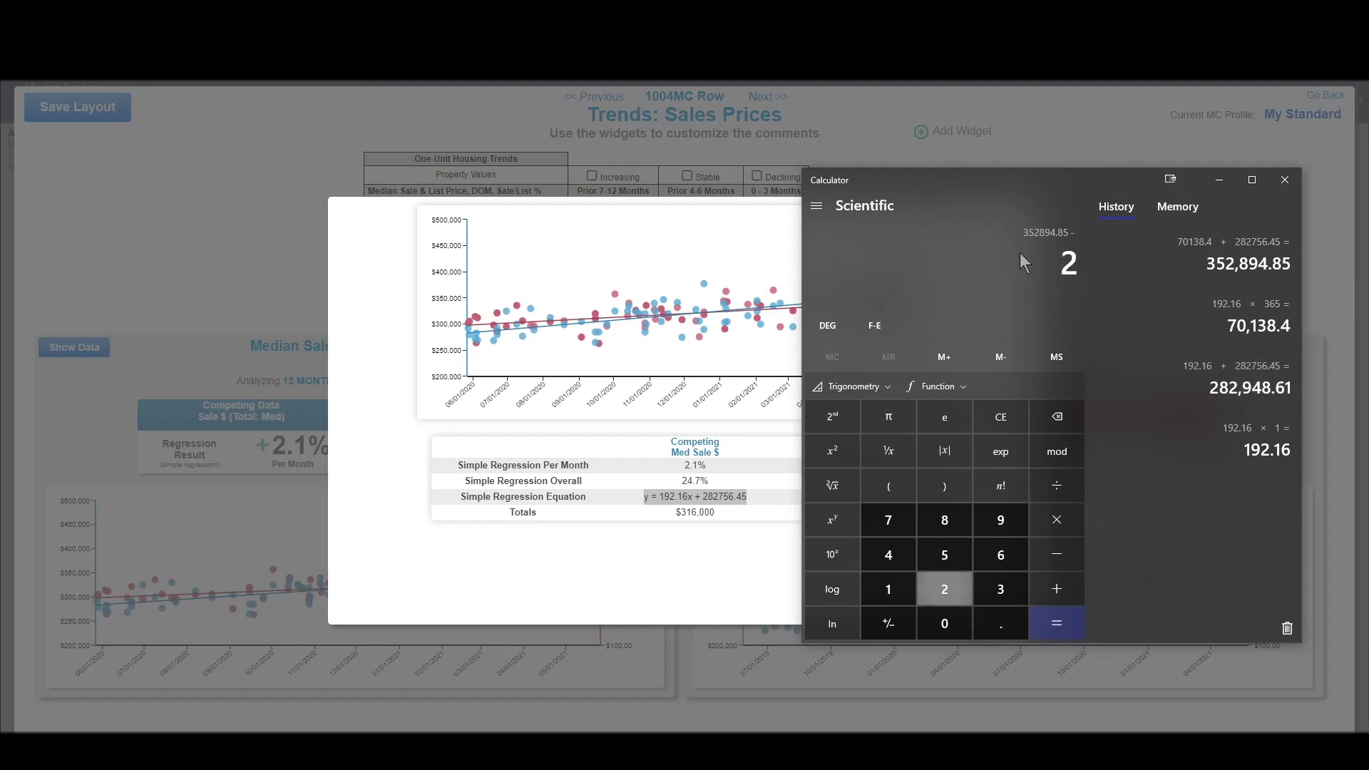
{"action": "type", "text": "82948.61"}
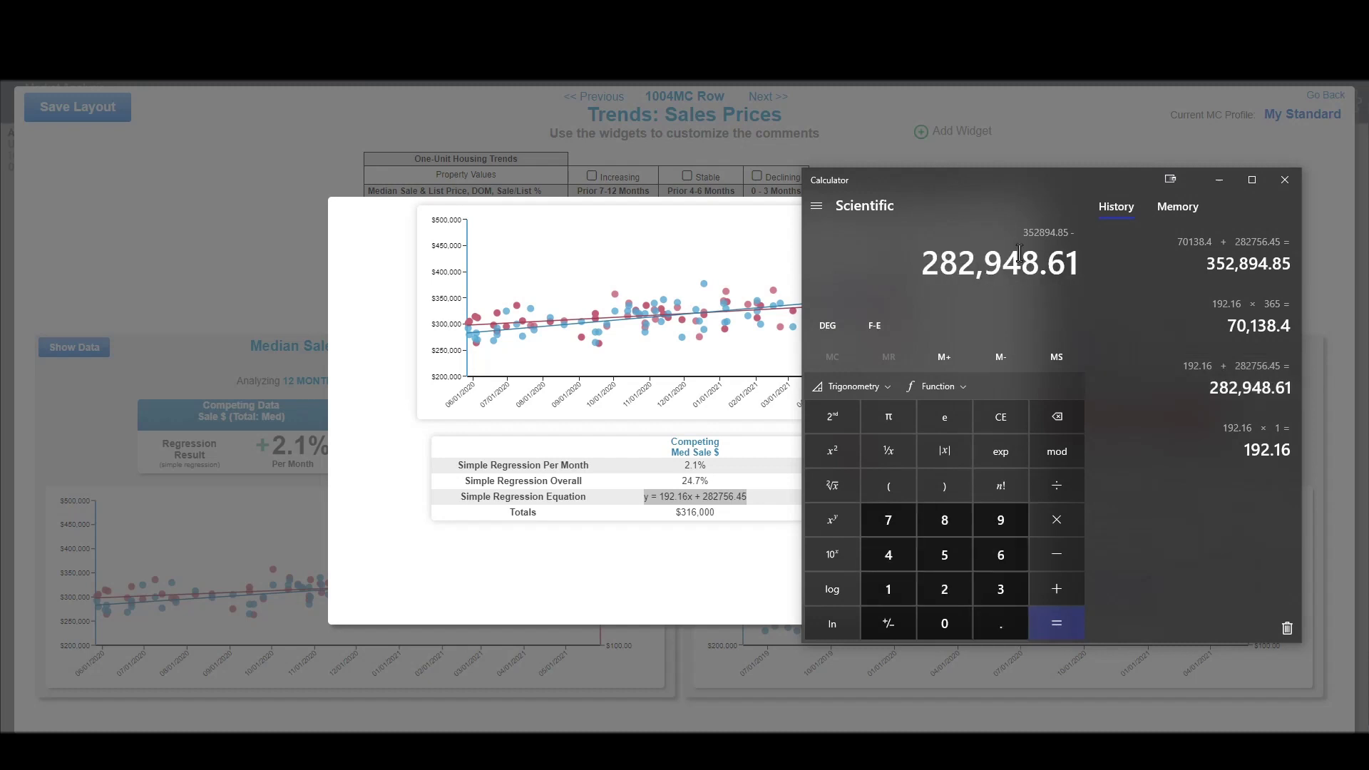
{"action": "key", "text": "Return"}
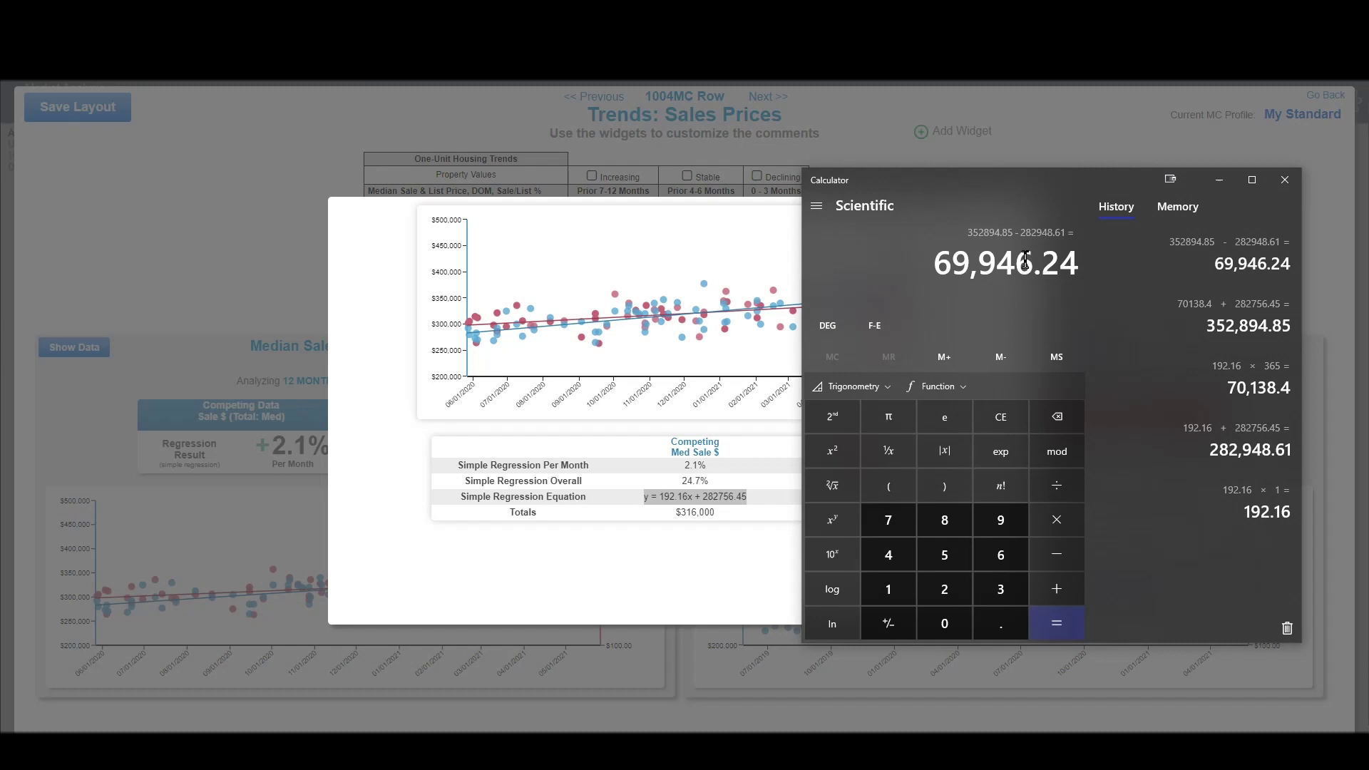
Step: Divide the difference between the last-day and first-day values by the first-day value 282948.61
{"action": "key", "text": "slash"}
{"action": "type", "text": "282948.61"}
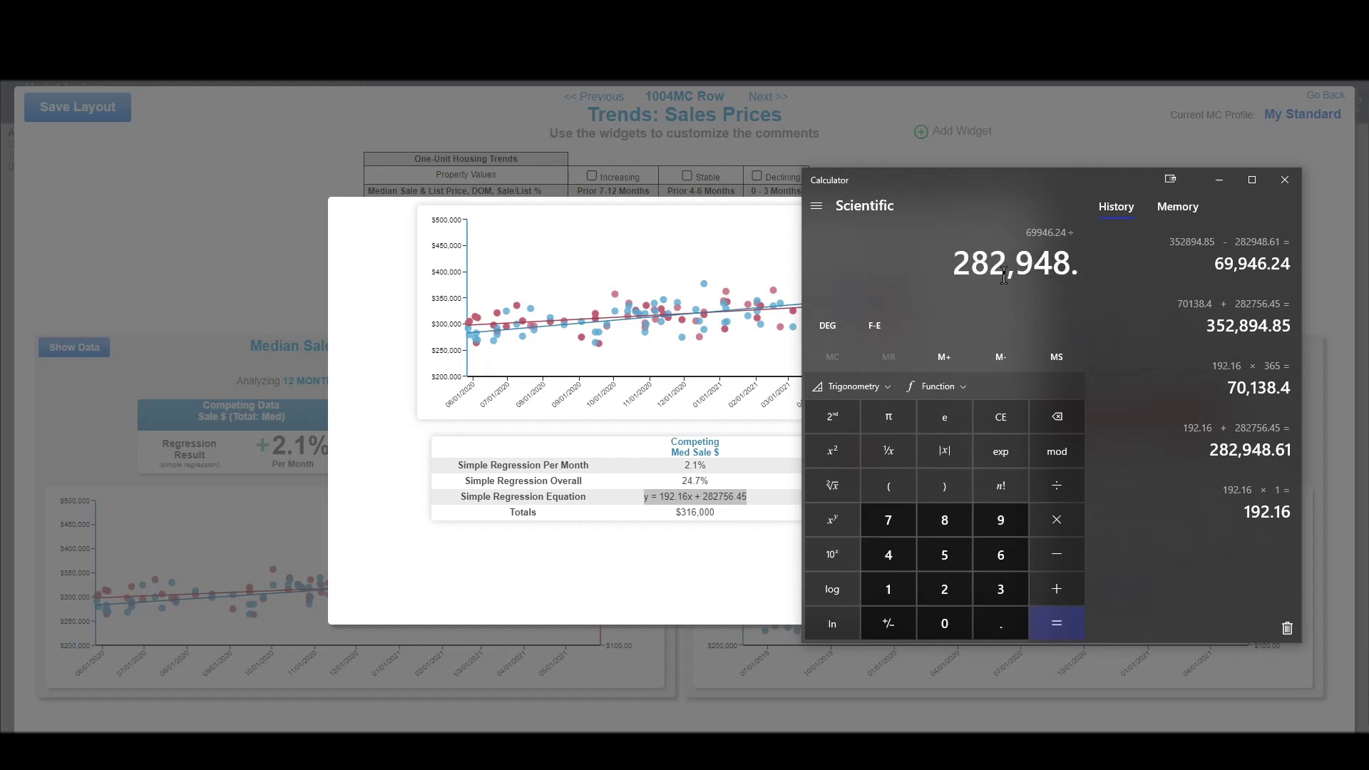
{"action": "key", "text": "Return"}
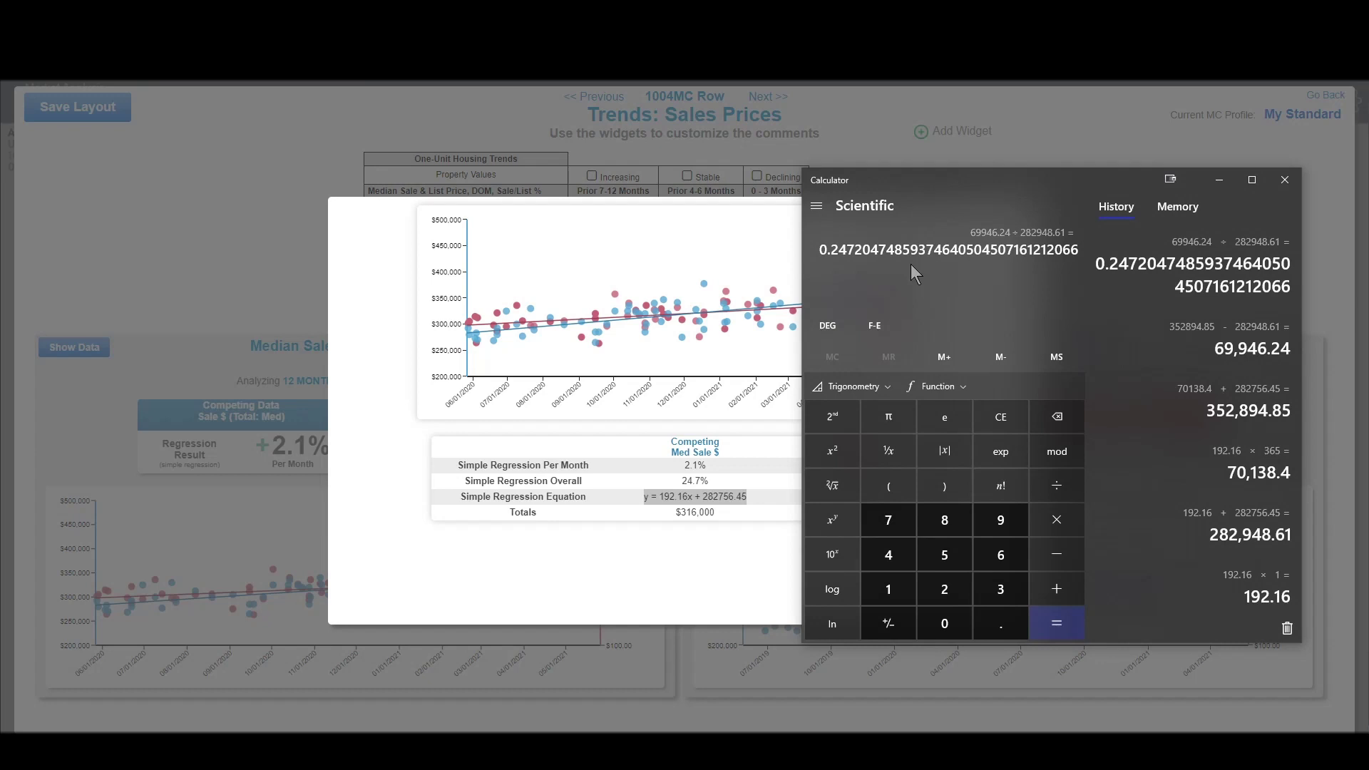
Step: Divide the overall change by 12 months and multiply the result by 100 to get the monthly percentage
{"action": "key", "text": "slash"}
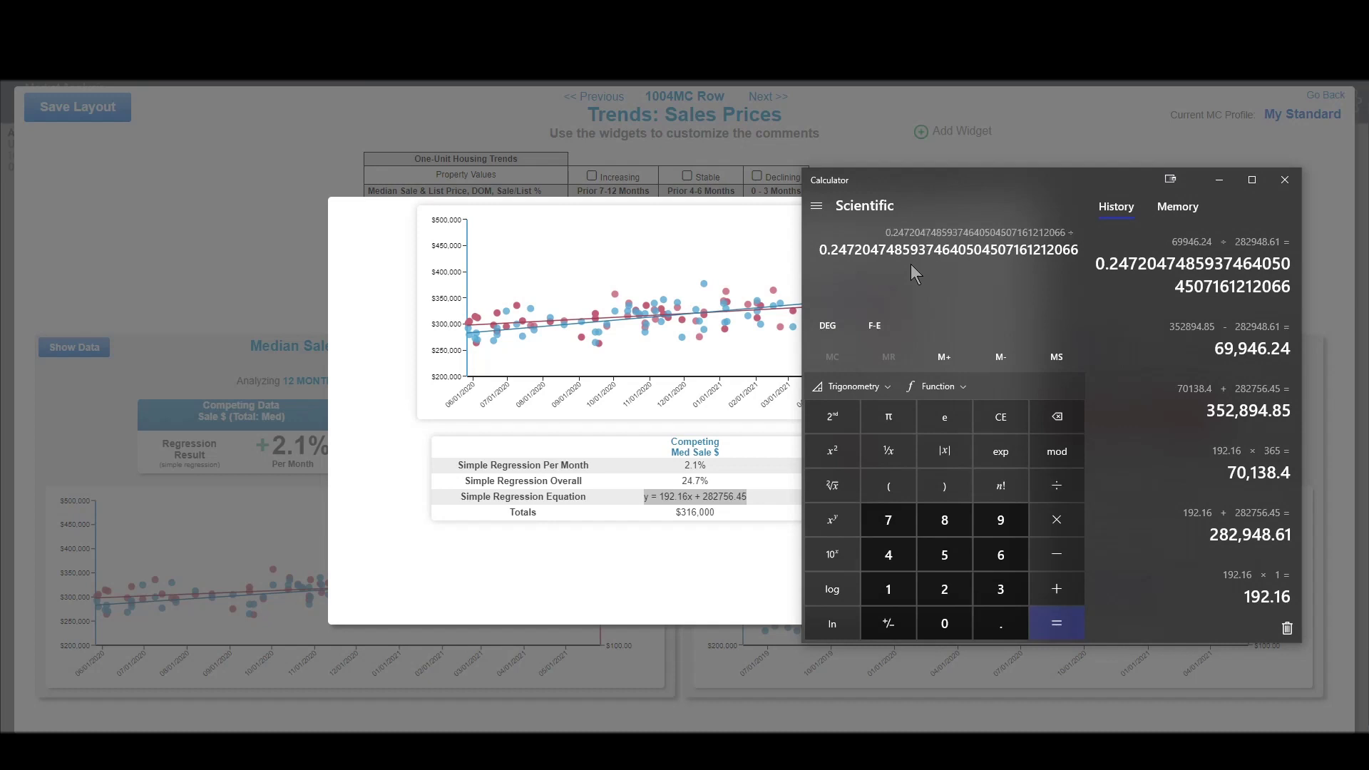
{"action": "type", "text": "12"}
{"action": "key", "text": "Return"}
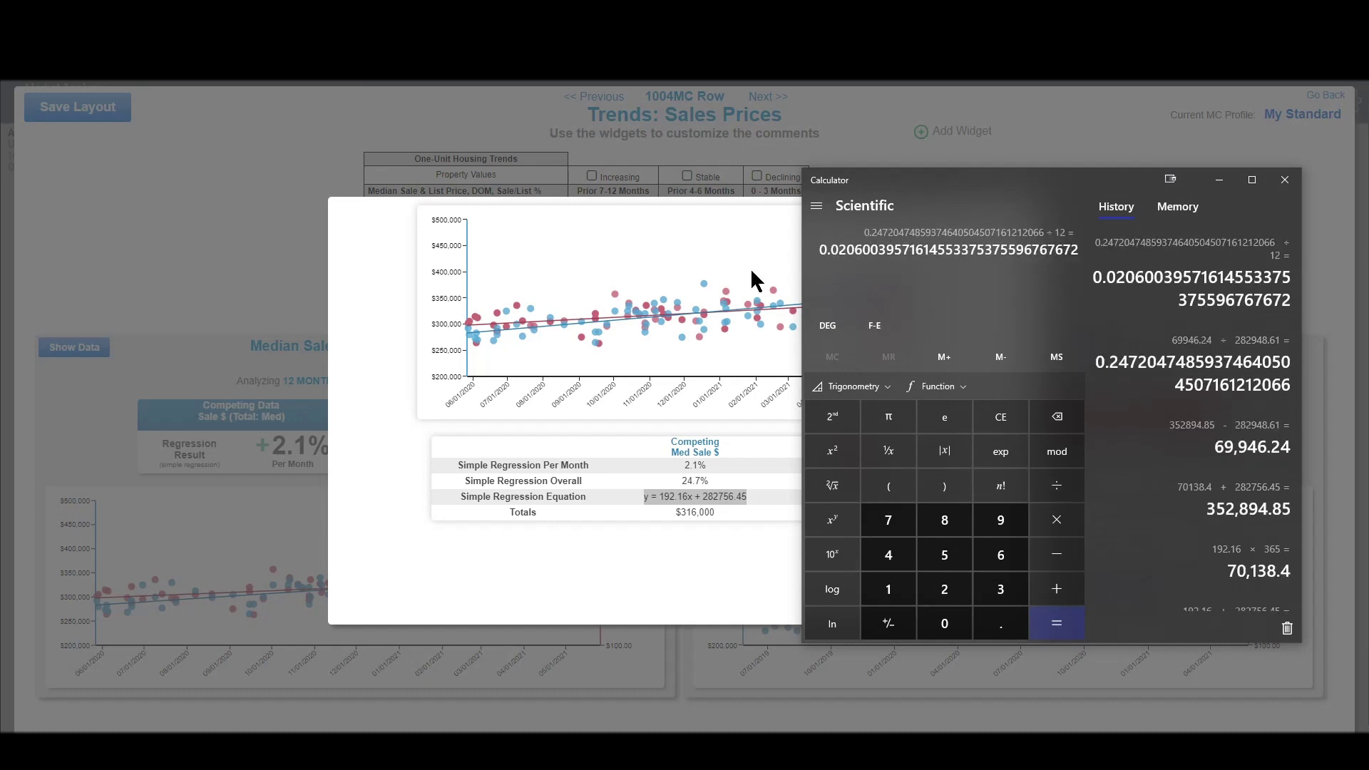
{"action": "key", "text": "asterisk"}
{"action": "type", "text": "100"}
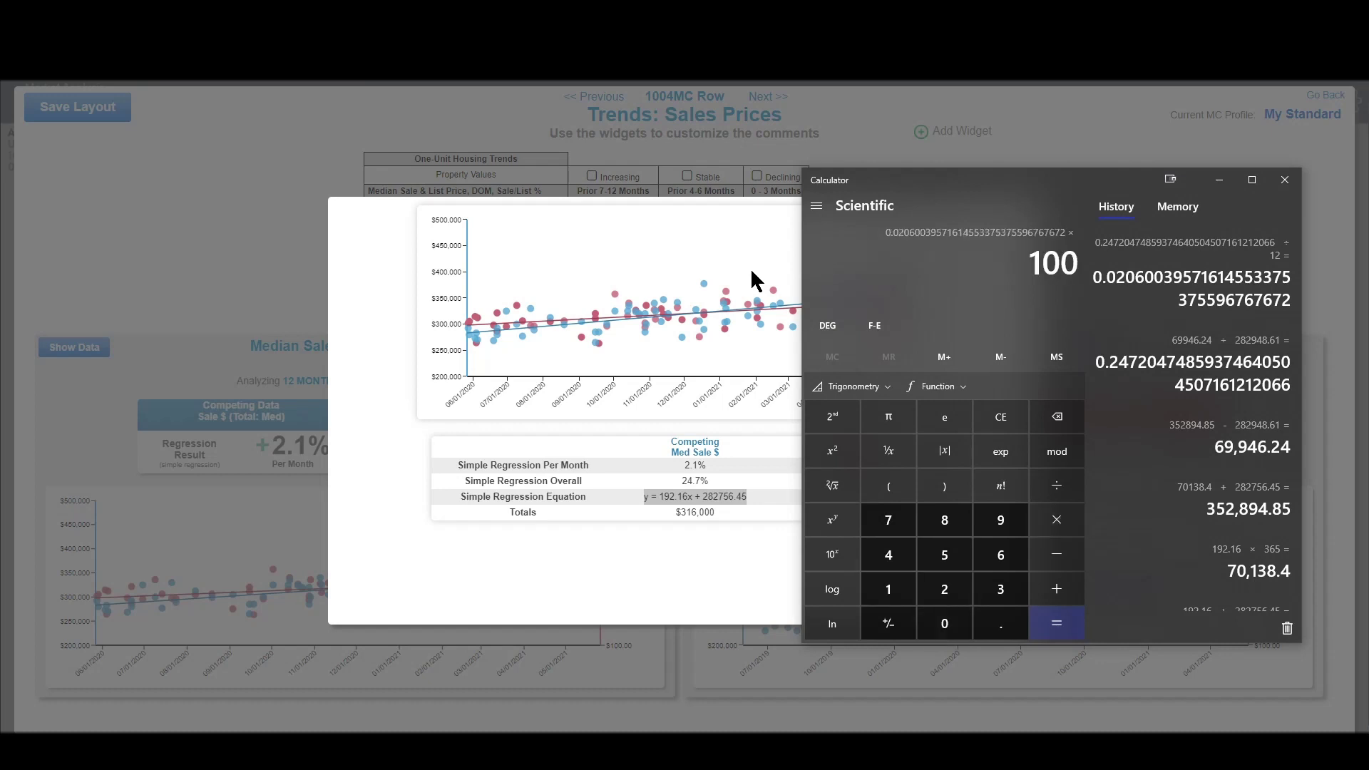
{"action": "key", "text": "Return"}
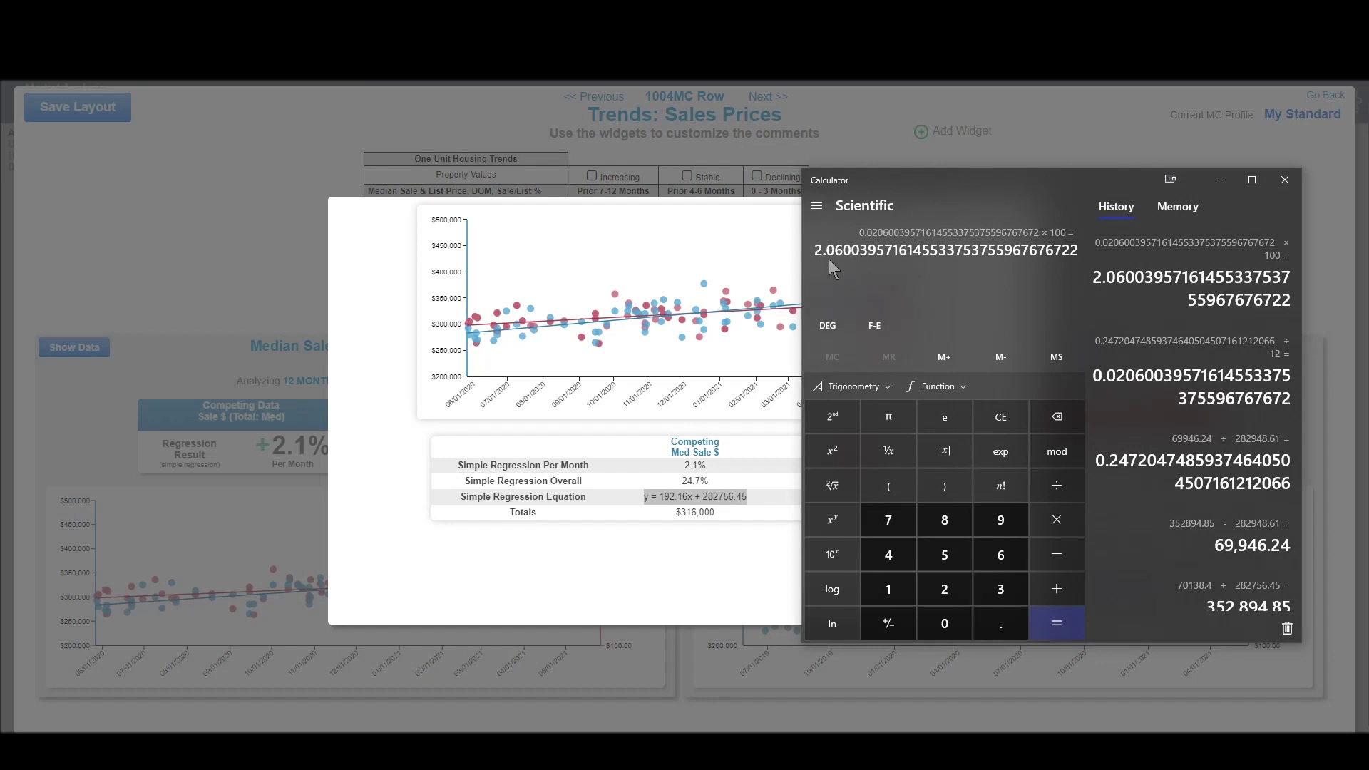
Step: Return to Spark, highlight the sale price's Simple Regression Per Month result and close the chart detail view
{"action": "left_click", "coordinate": [643, 278]}
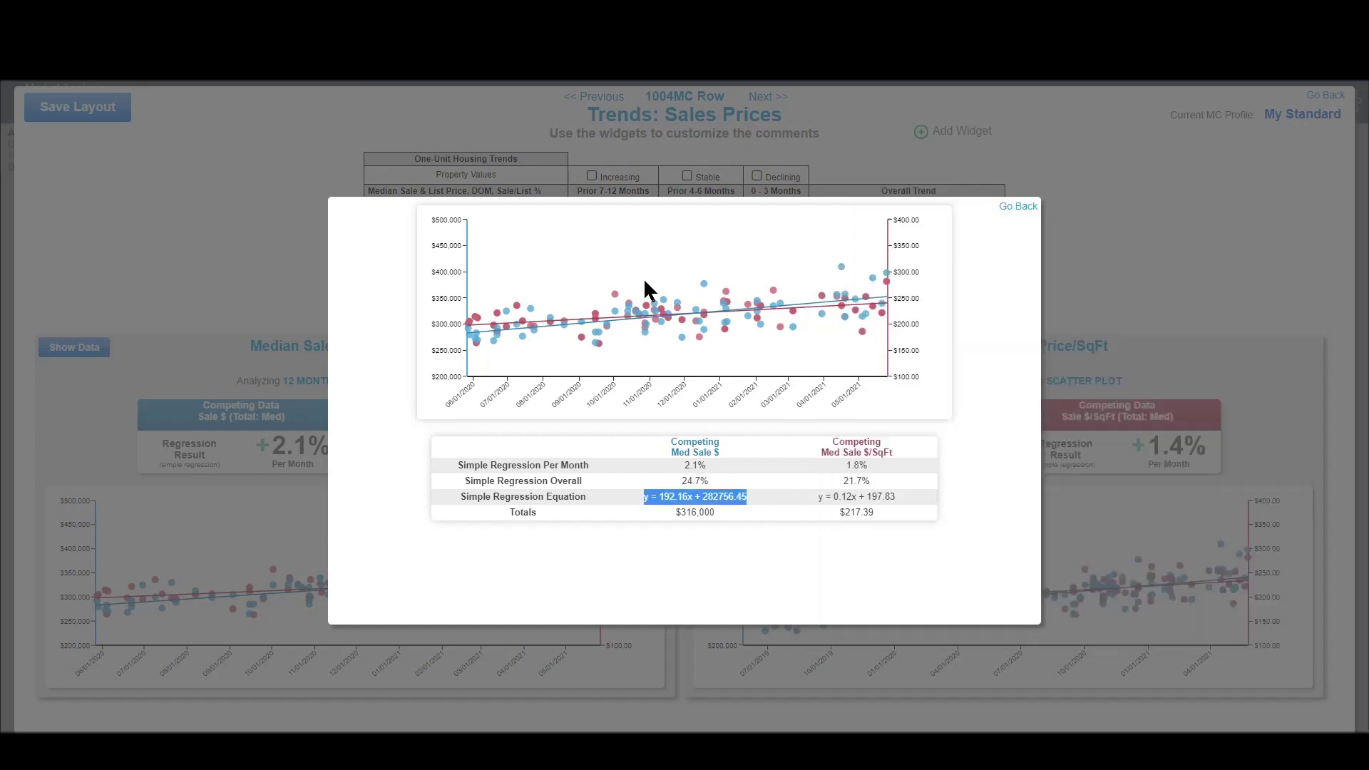
{"action": "double_click", "coordinate": [688, 465]}
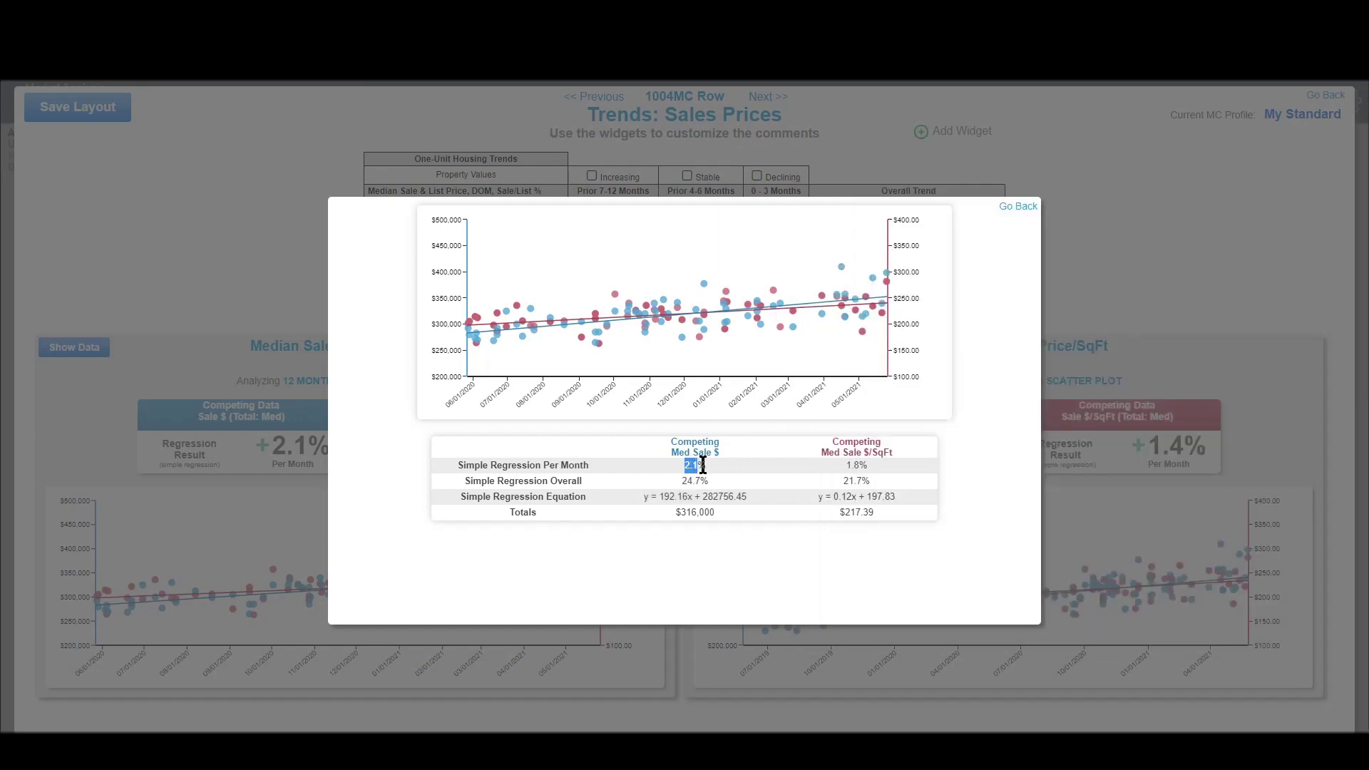
{"action": "left_click", "coordinate": [1022, 213]}
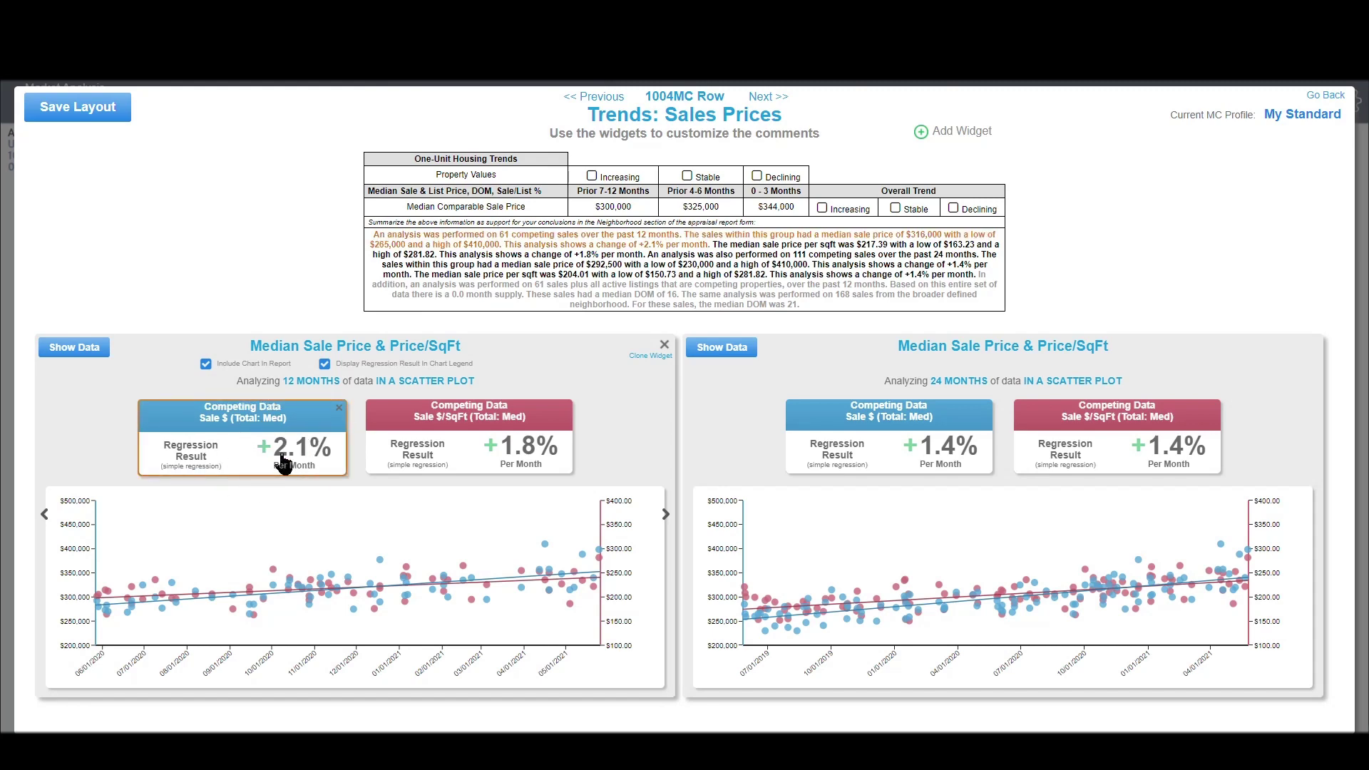
Step: Go back to the 1004MC form, preview the Median Comparable Sale Price trends and reopen that row's trend widgets
{"action": "left_click", "coordinate": [1328, 96]}
{"action": "left_click", "coordinate": [644, 291]}
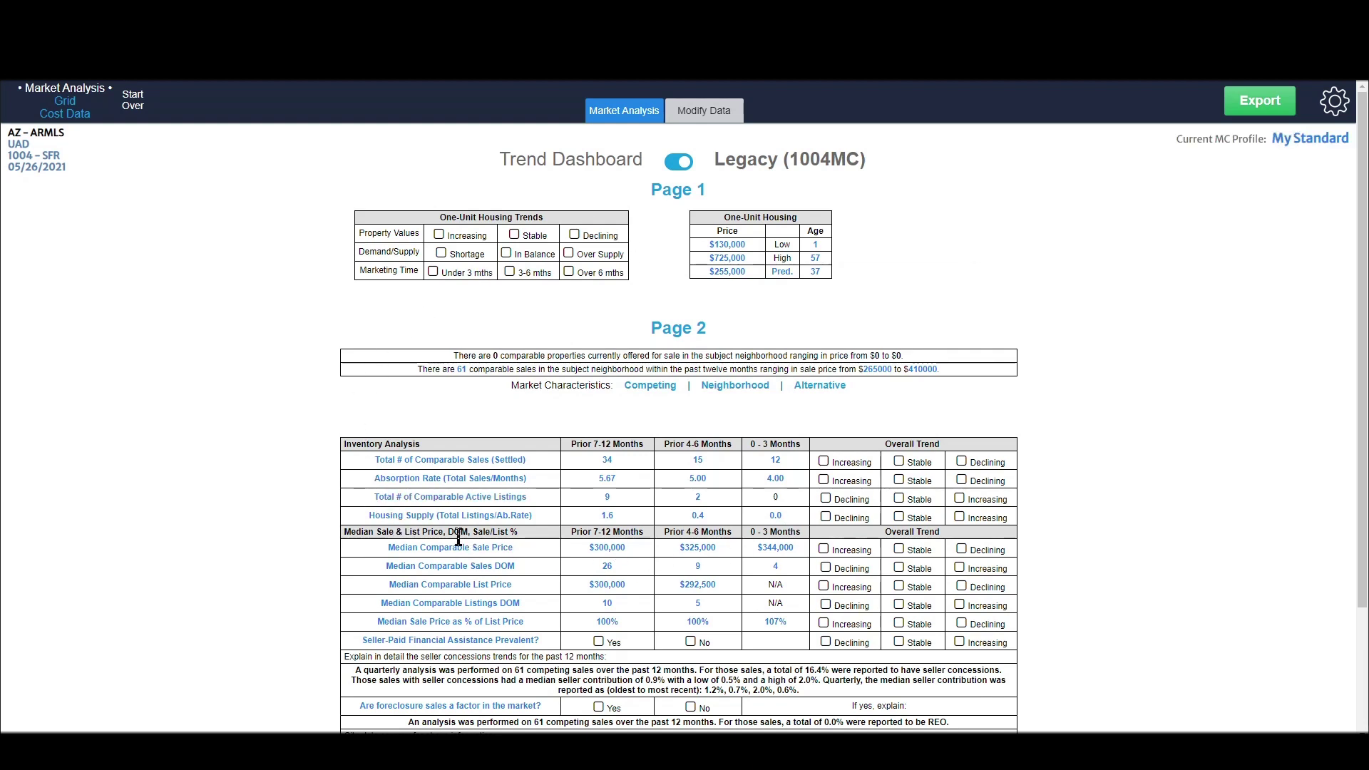
{"action": "mouse_move", "coordinate": [880, 553]}
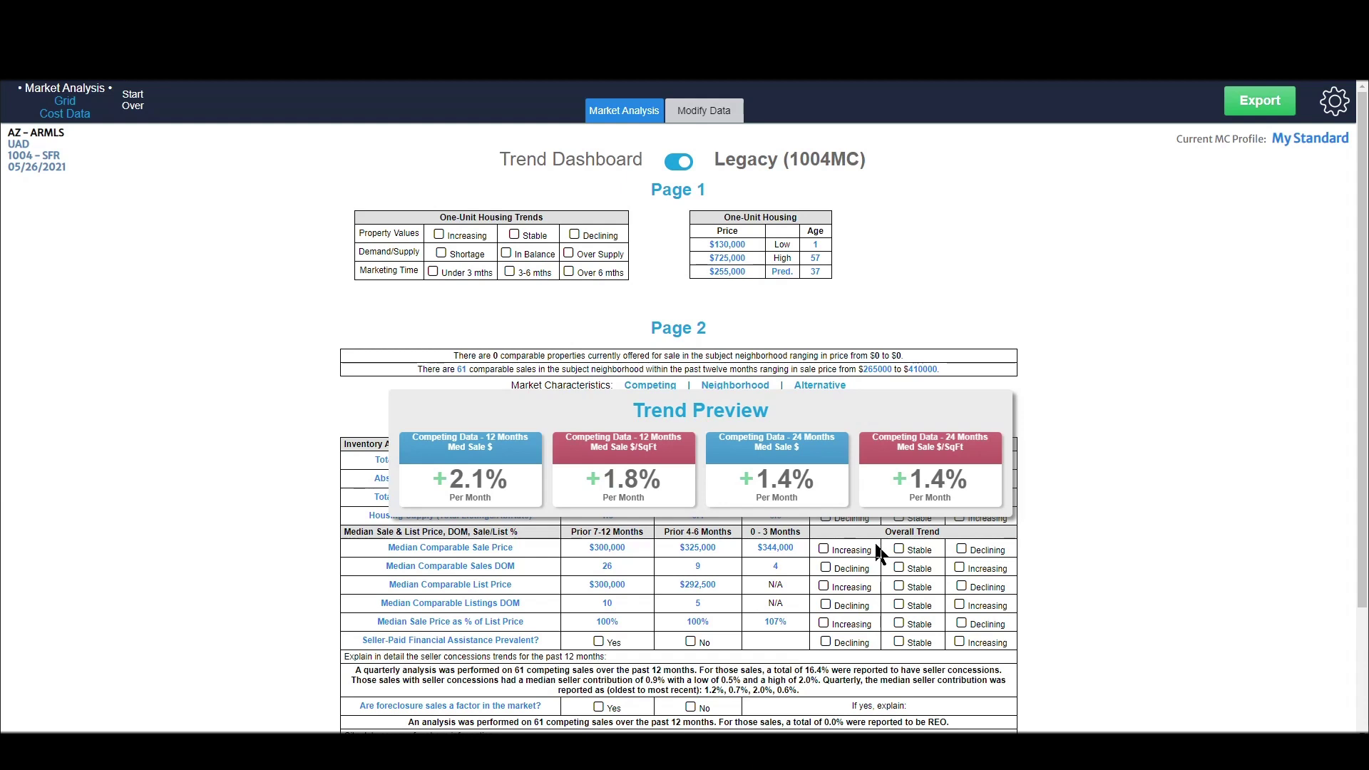
{"action": "left_click", "coordinate": [487, 548]}
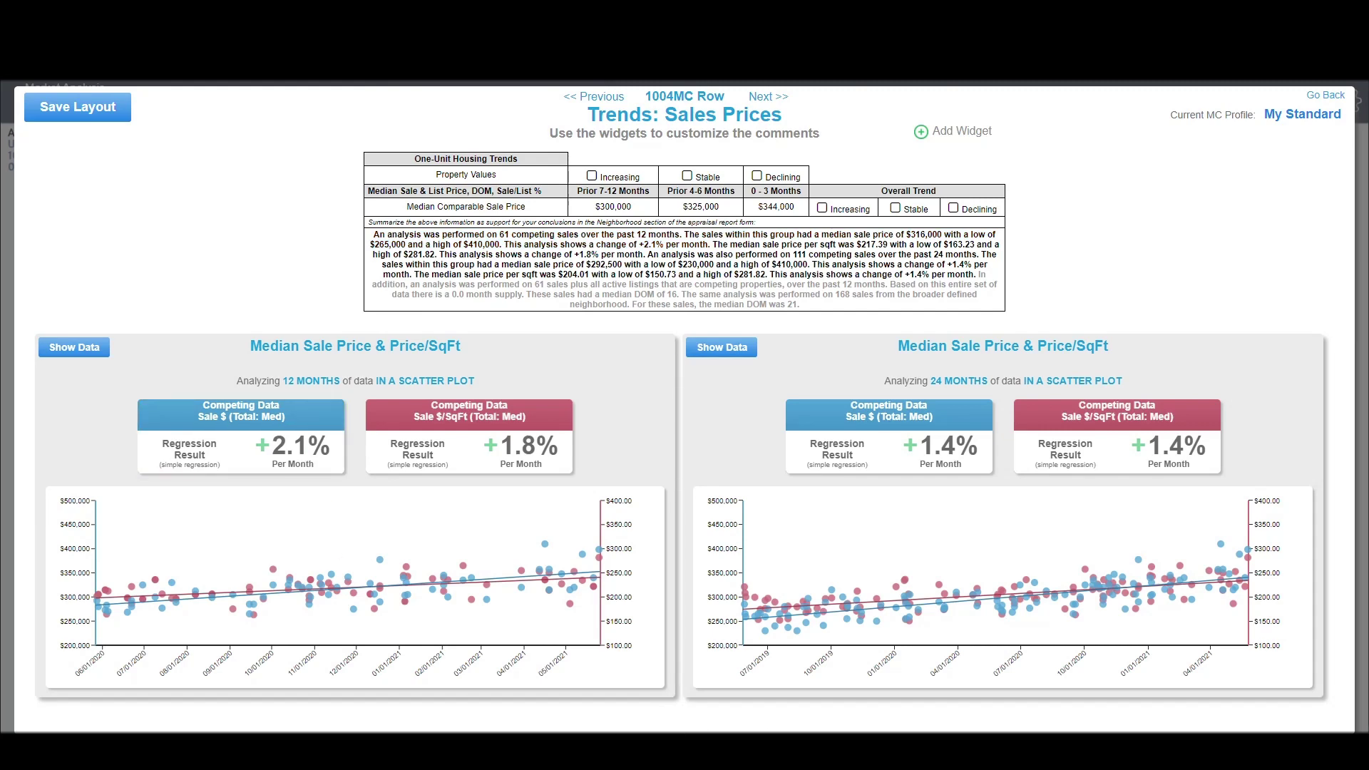
Step: Switch to Calculator and review the first-day value, last-day value and their difference in the calculation history
{"action": "key", "text": "alt+Tab"}
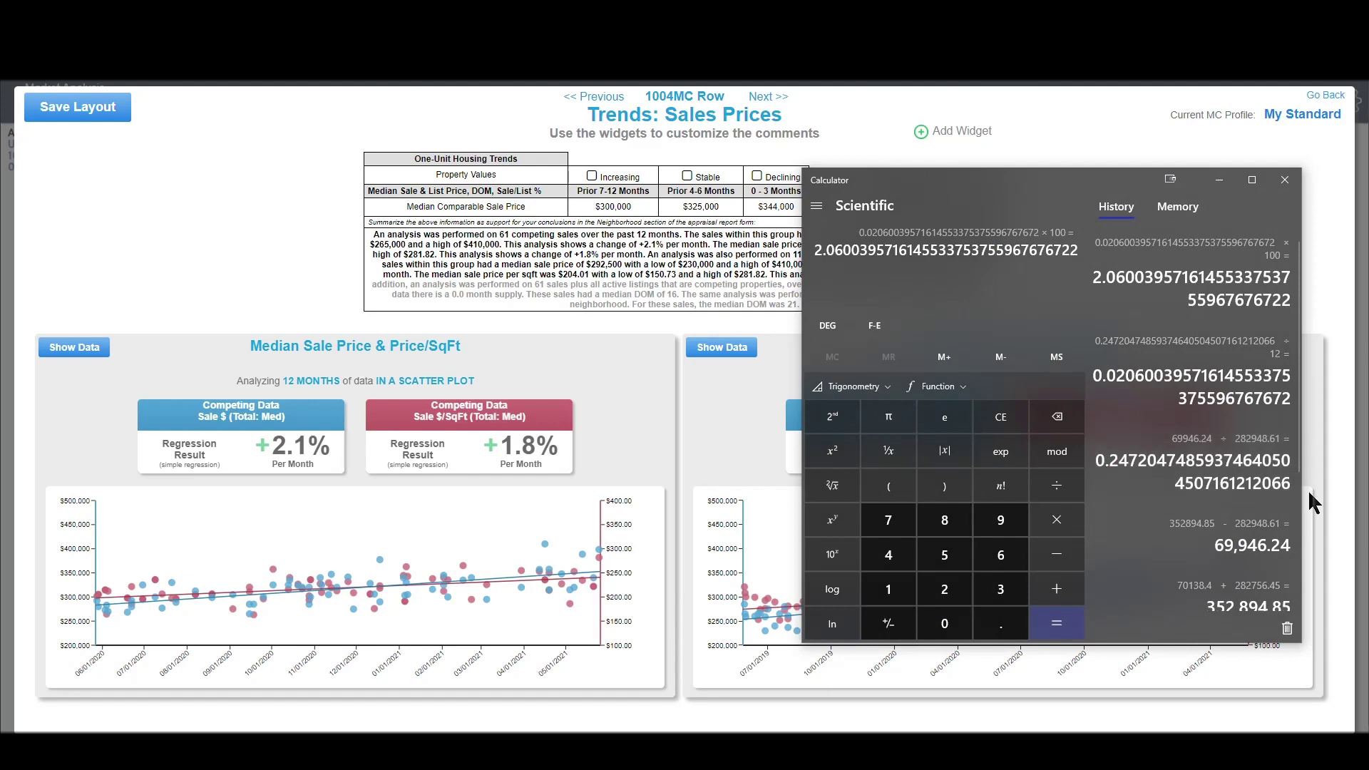
{"action": "scroll", "coordinate": [1258, 507], "scroll_direction": "down", "scroll_amount": 3}
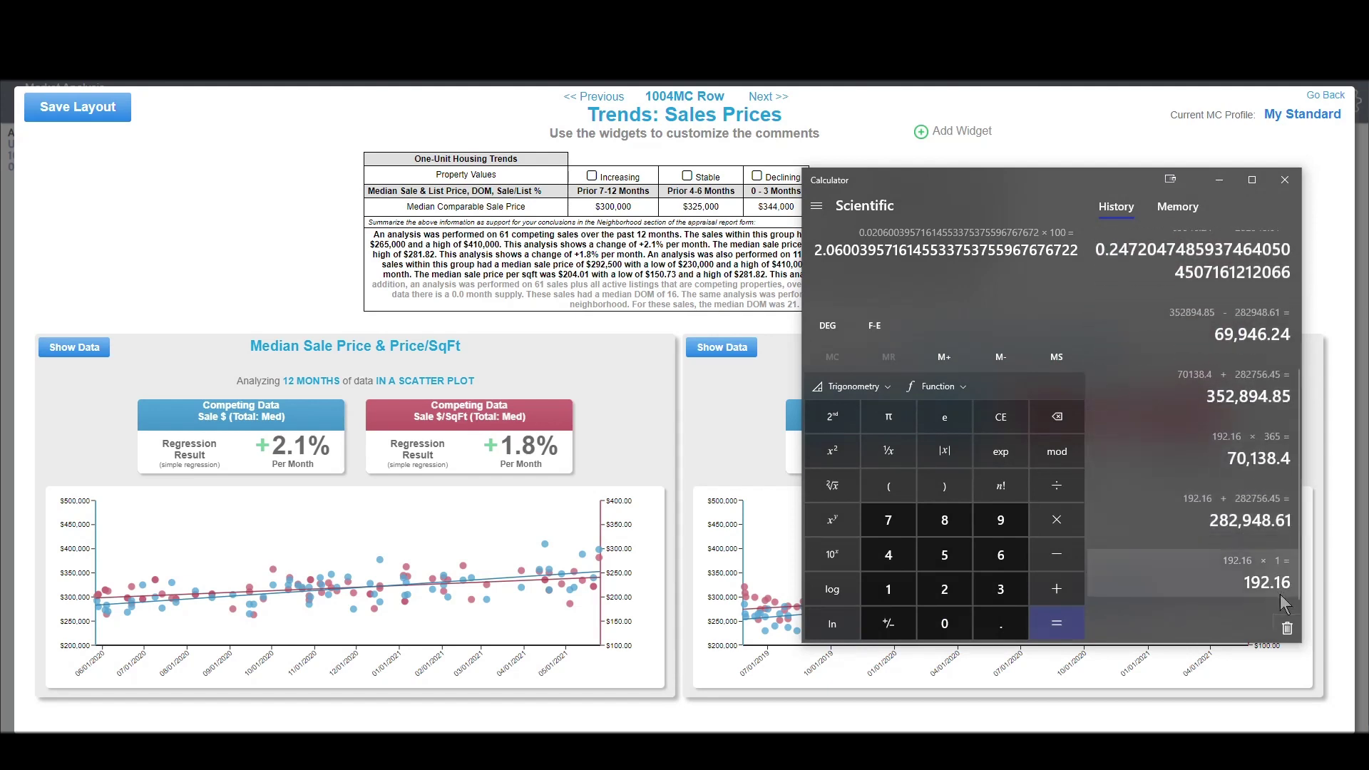
{"action": "left_click_drag", "start_coordinate": [1209, 519], "coordinate": [1291, 520]}
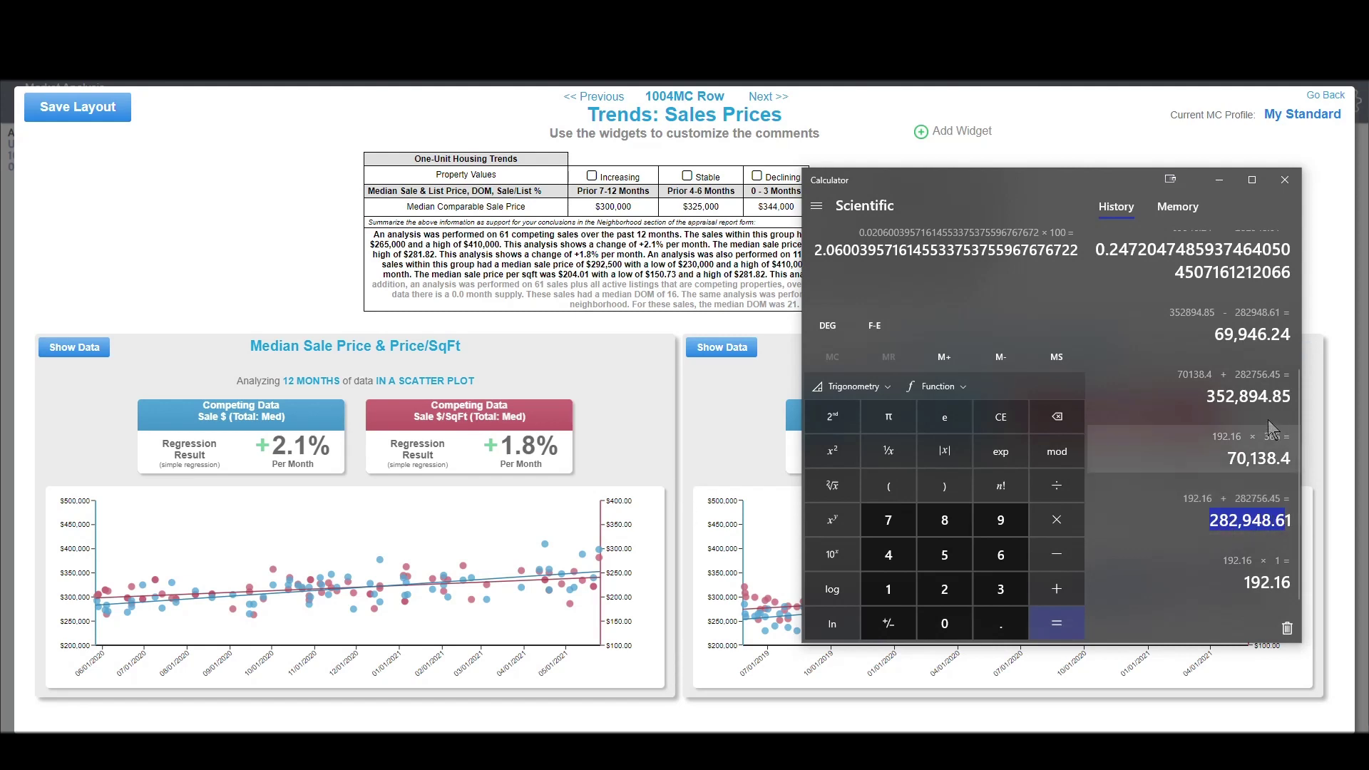
{"action": "left_click_drag", "start_coordinate": [1205, 396], "coordinate": [1283, 437]}
{"action": "left_click", "coordinate": [1212, 403]}
{"action": "left_click_drag", "start_coordinate": [1210, 520], "coordinate": [1291, 521]}
{"action": "left_click_drag", "start_coordinate": [1219, 335], "coordinate": [1284, 344]}
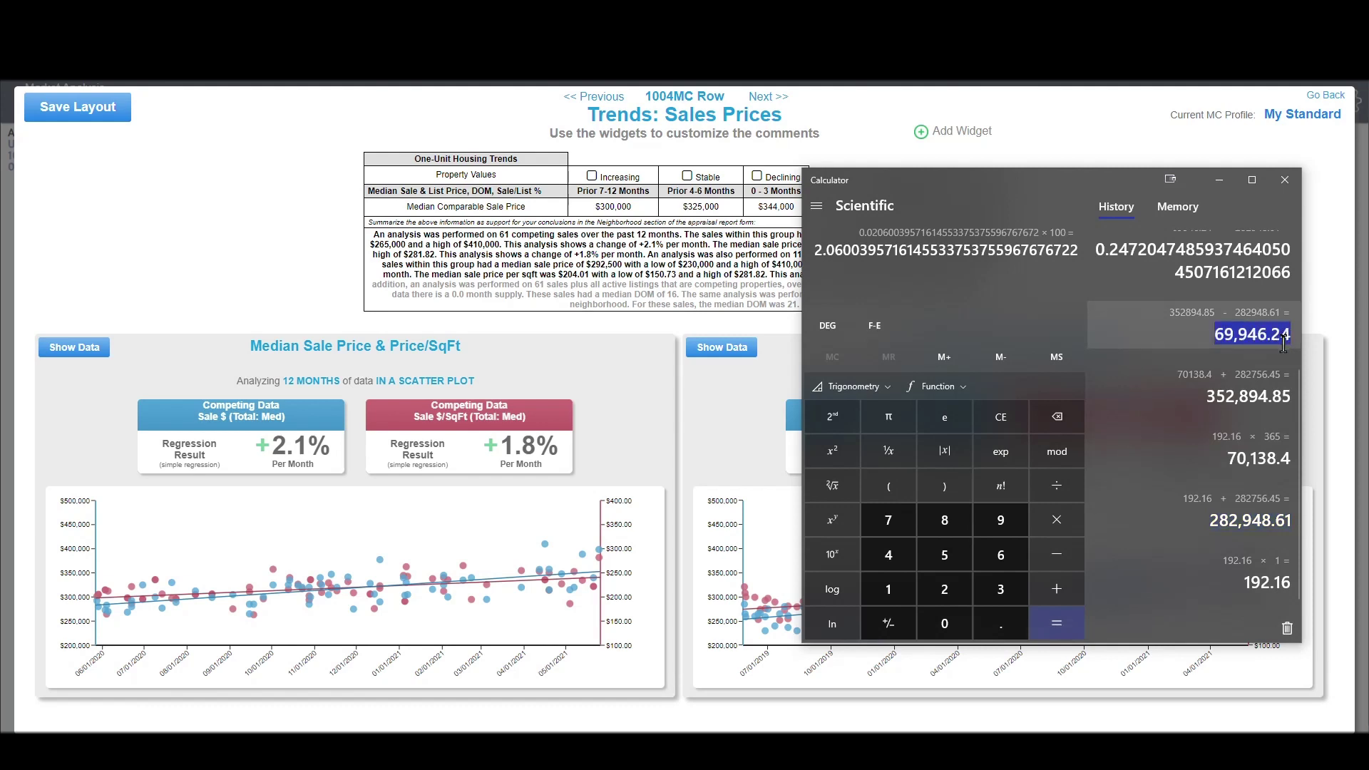
Step: Review the first-day divisor and the overall and monthly change results in the calculation history, and close Calculator
{"action": "scroll", "coordinate": [1229, 464], "scroll_direction": "up", "scroll_amount": 2}
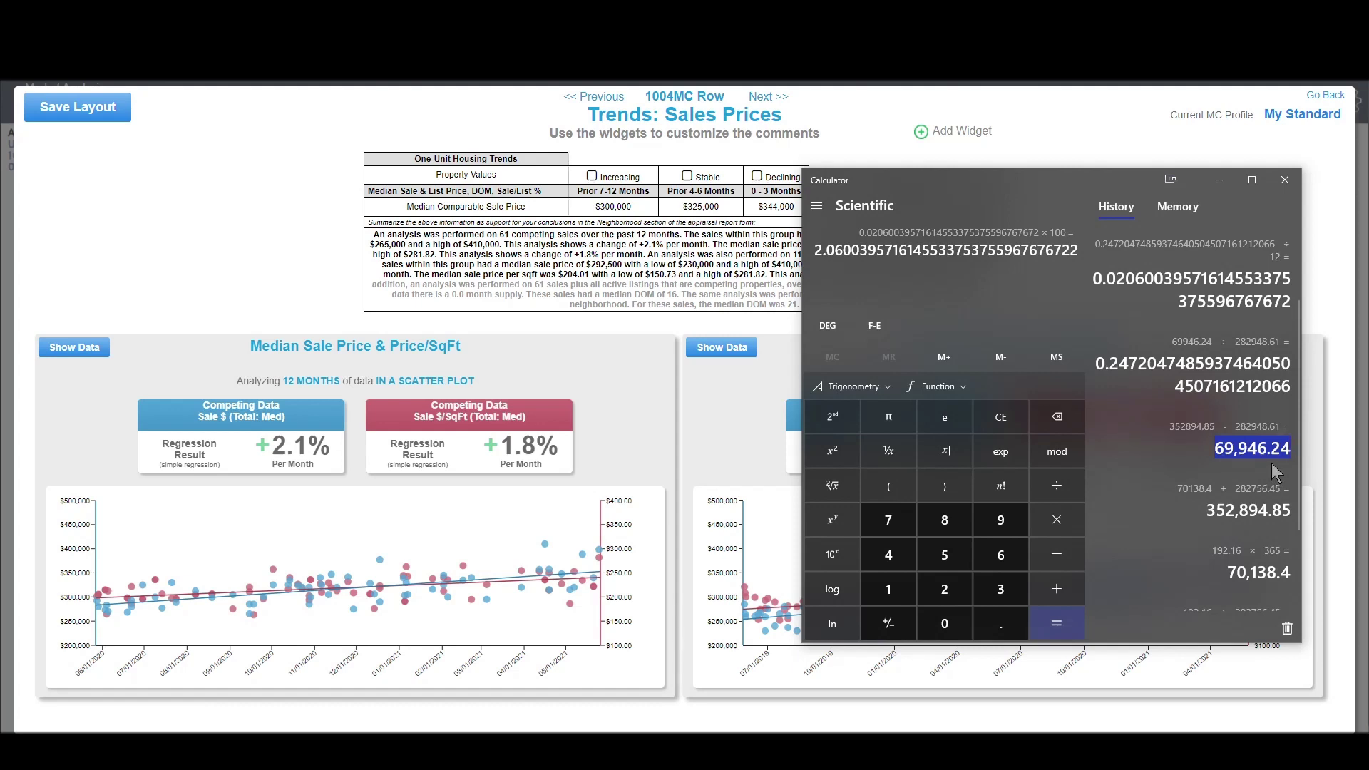
{"action": "scroll", "coordinate": [1276, 473], "scroll_direction": "down", "scroll_amount": 2}
{"action": "left_click_drag", "start_coordinate": [1206, 521], "coordinate": [1295, 521]}
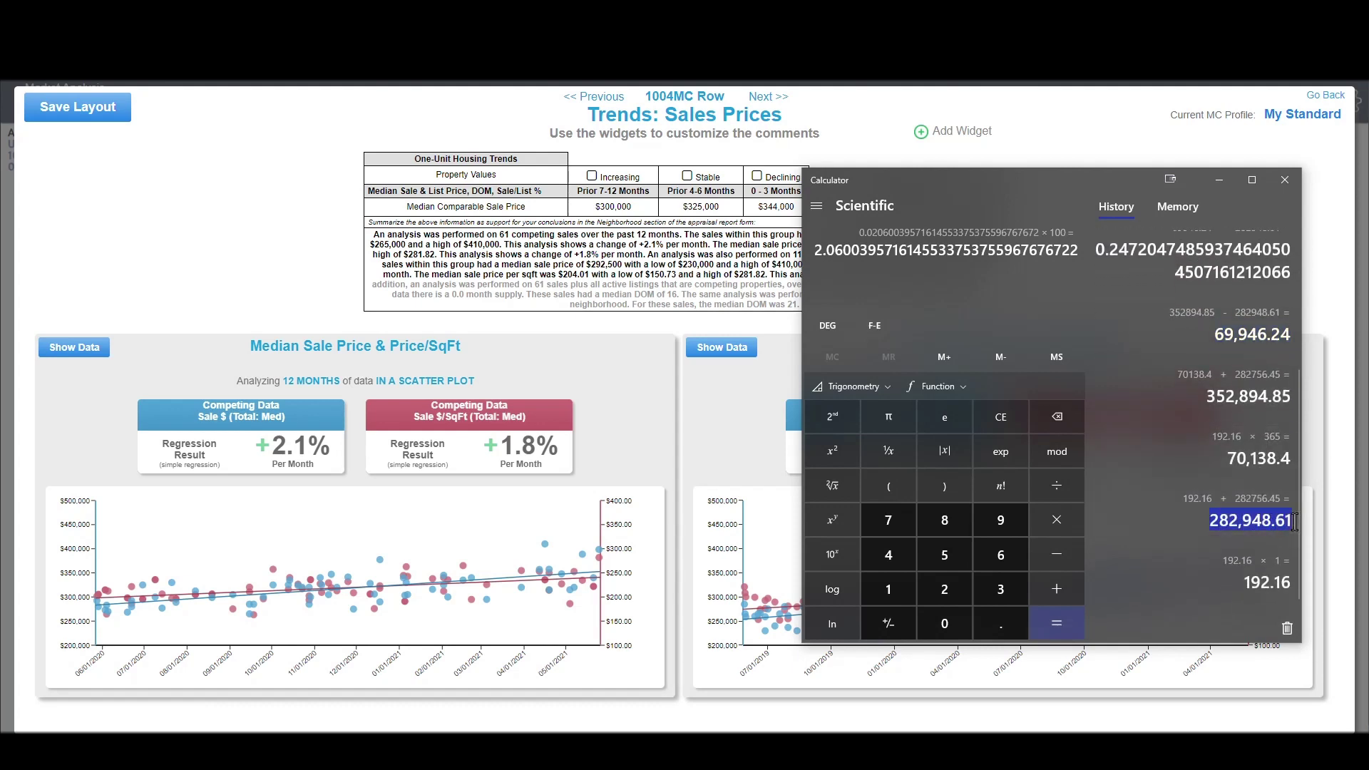
{"action": "scroll", "coordinate": [1262, 428], "scroll_direction": "up", "scroll_amount": 2}
{"action": "left_click_drag", "start_coordinate": [1112, 365], "coordinate": [1147, 364]}
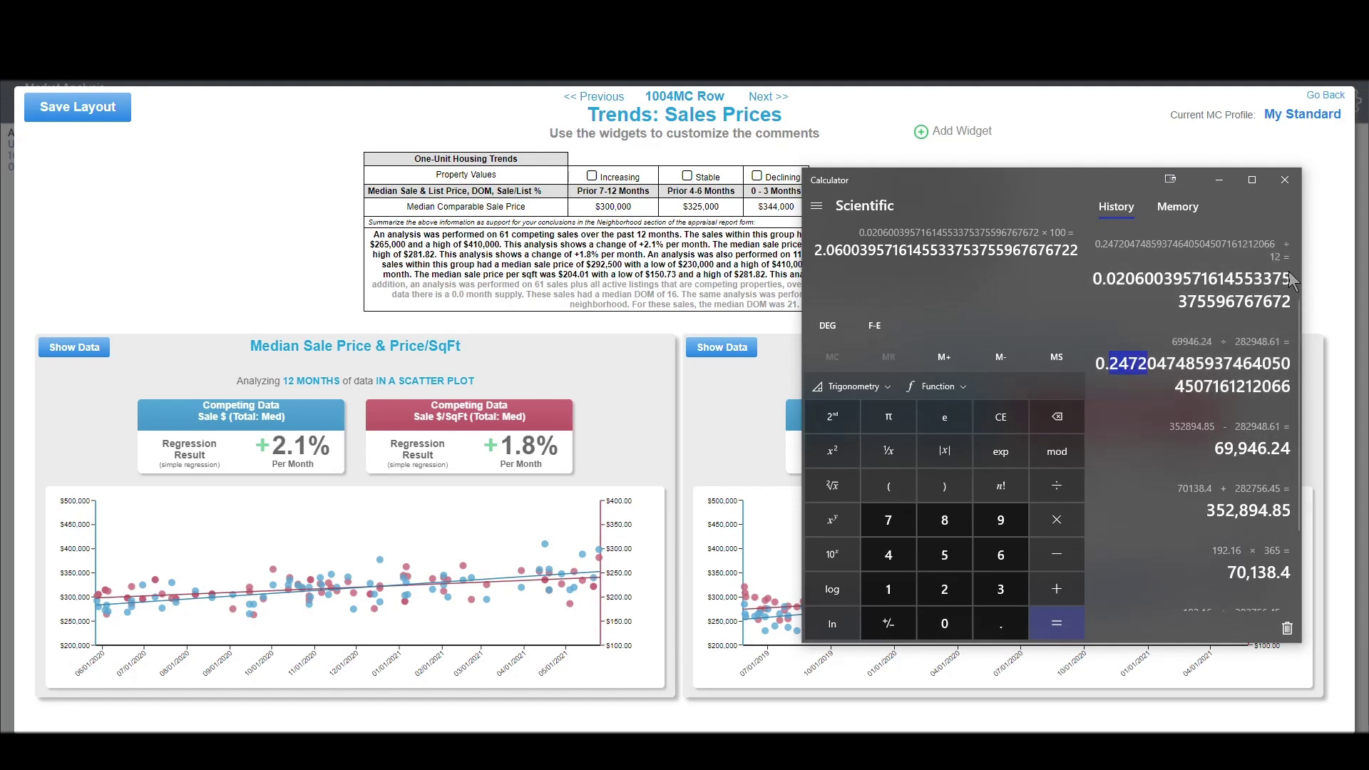
{"action": "left_click_drag", "start_coordinate": [1116, 280], "coordinate": [1146, 280]}
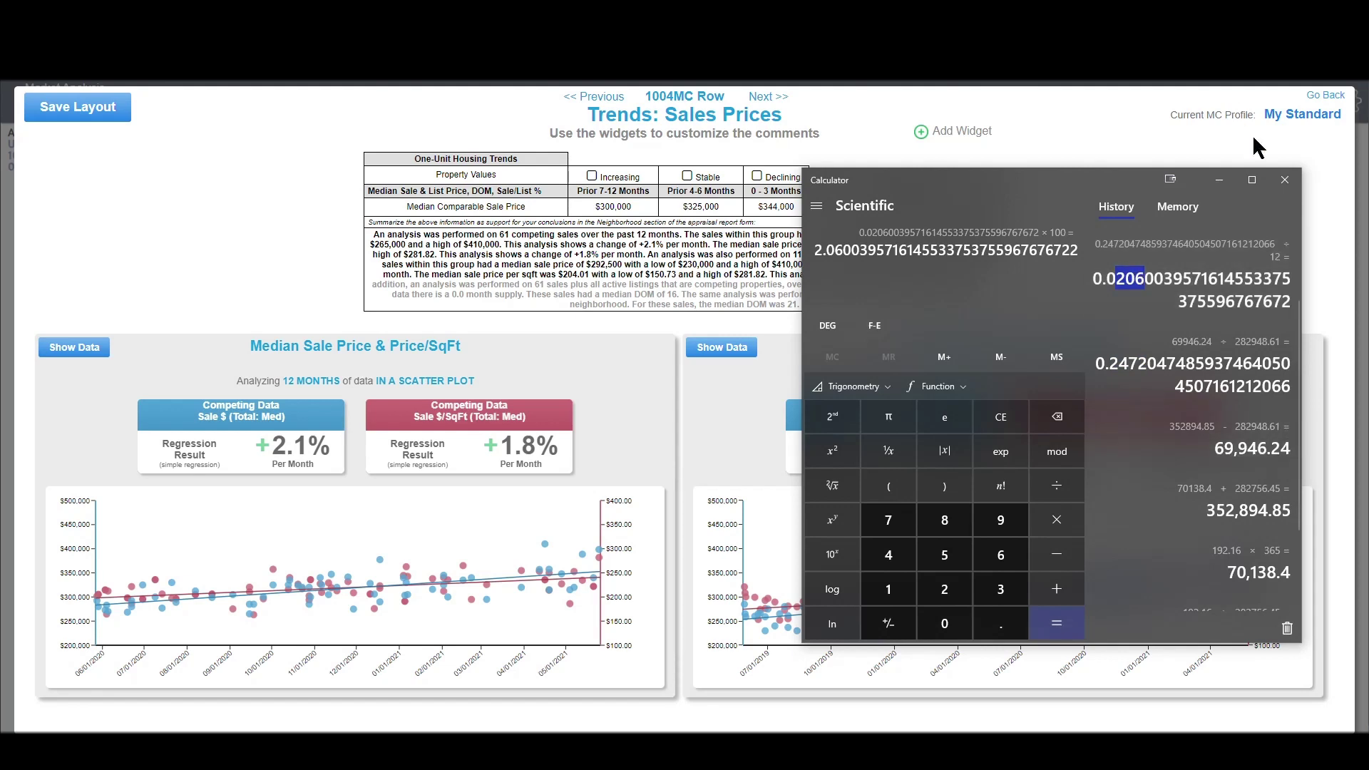
{"action": "left_click", "coordinate": [1284, 184]}
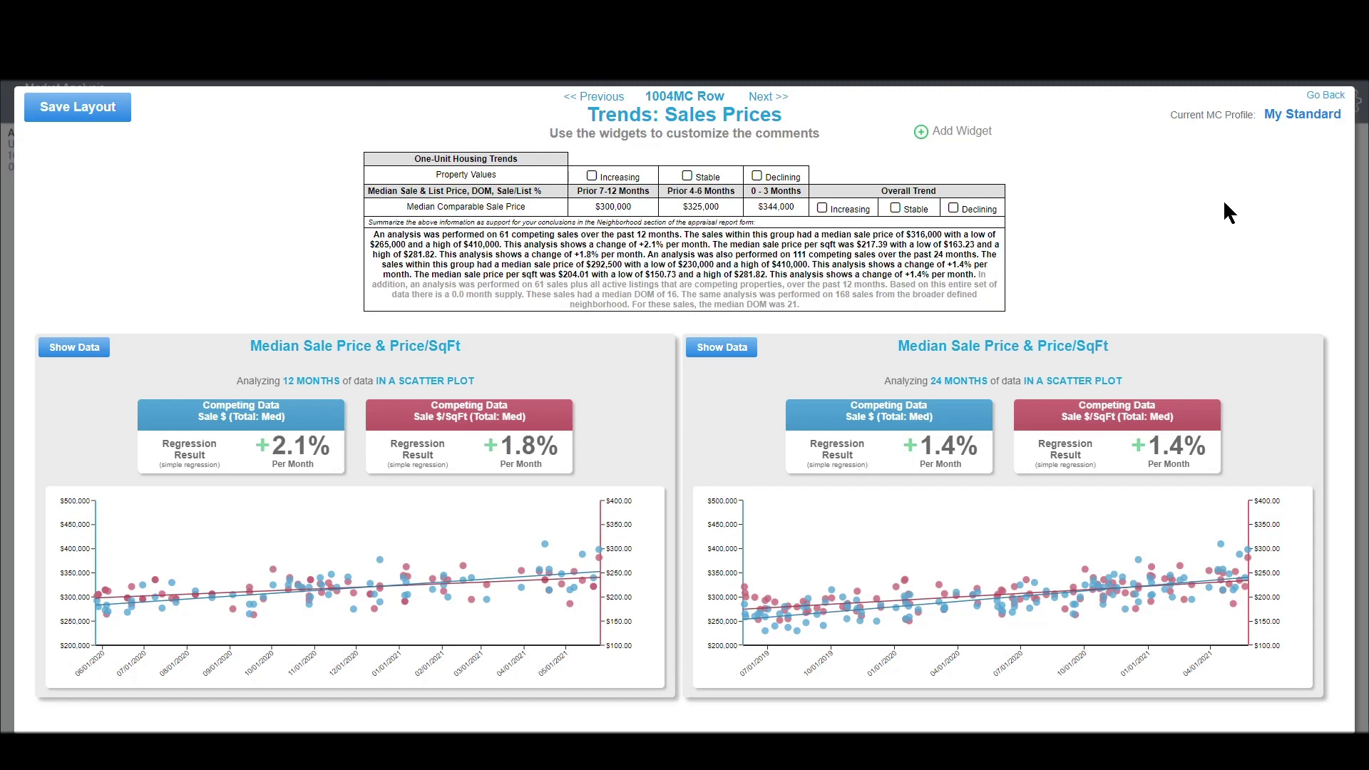
Step: Remove the Sale $/SqFt (Total: Med) analysis from the 12-month widget and the Sale $ (Total: Med) analysis from the 24-month widget
{"action": "mouse_move", "coordinate": [1178, 400]}
{"action": "mouse_move", "coordinate": [588, 390]}
{"action": "mouse_move", "coordinate": [567, 417]}
{"action": "left_click", "coordinate": [663, 344]}
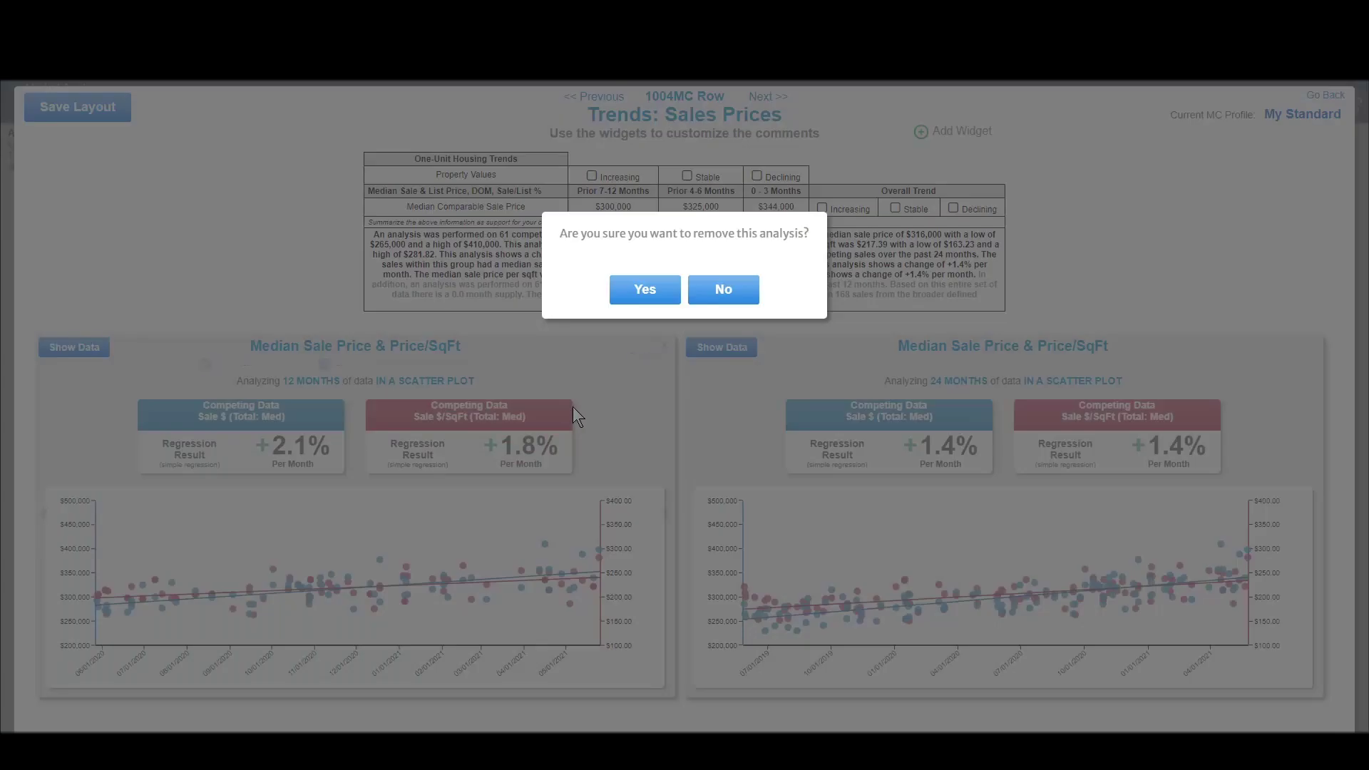
{"action": "left_click", "coordinate": [645, 291]}
{"action": "mouse_move", "coordinate": [991, 408]}
{"action": "left_click", "coordinate": [989, 402]}
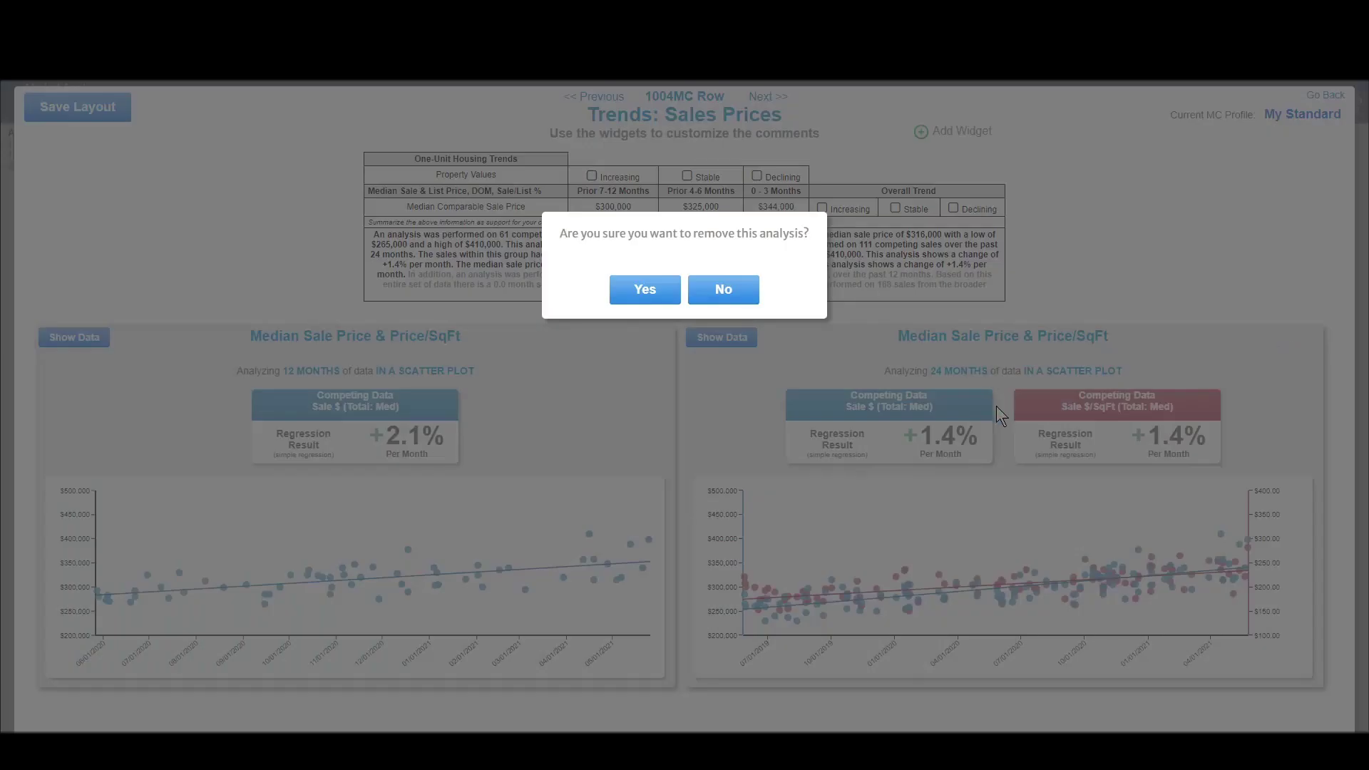
{"action": "left_click", "coordinate": [641, 291]}
Step: Set the Sale $/SqFt widget's analysis period to 12 months
{"action": "left_click", "coordinate": [948, 362]}
{"action": "left_click", "coordinate": [958, 363]}
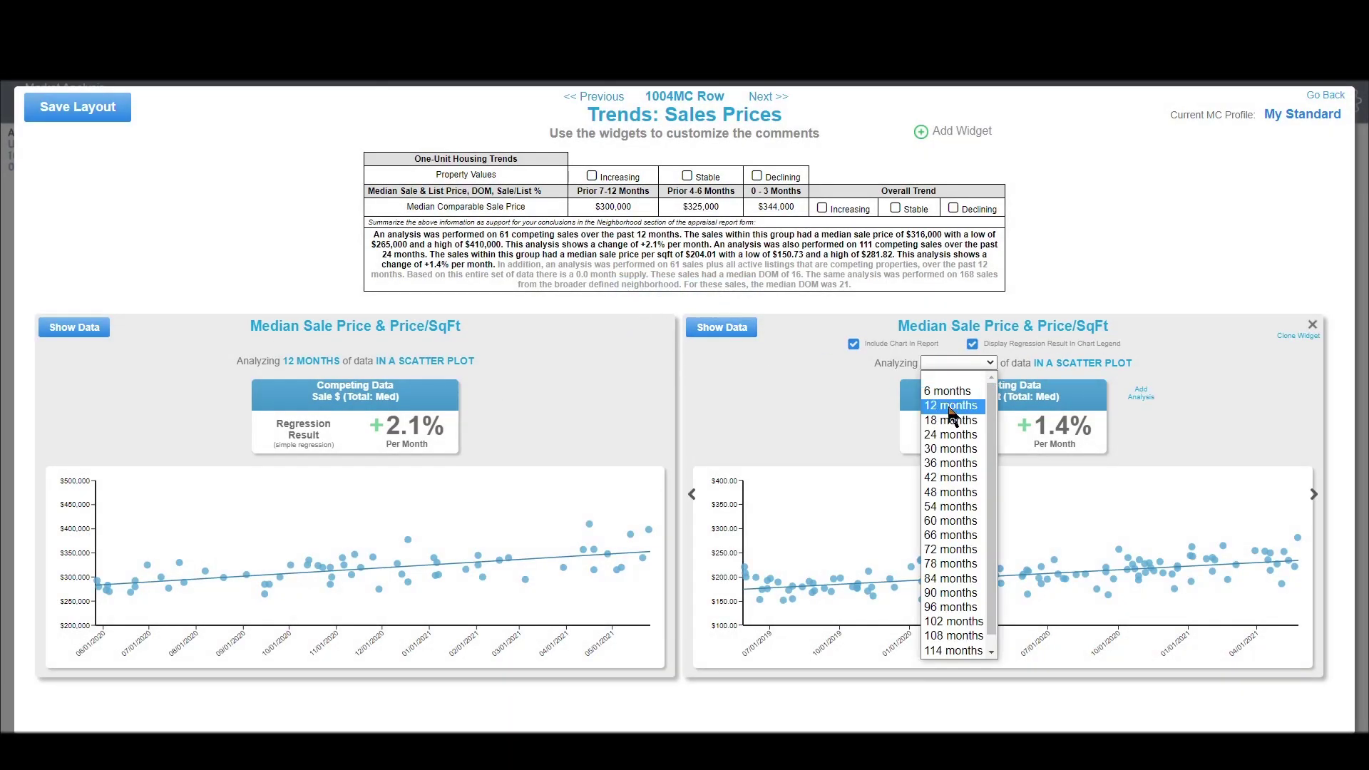
{"action": "left_click", "coordinate": [948, 392]}
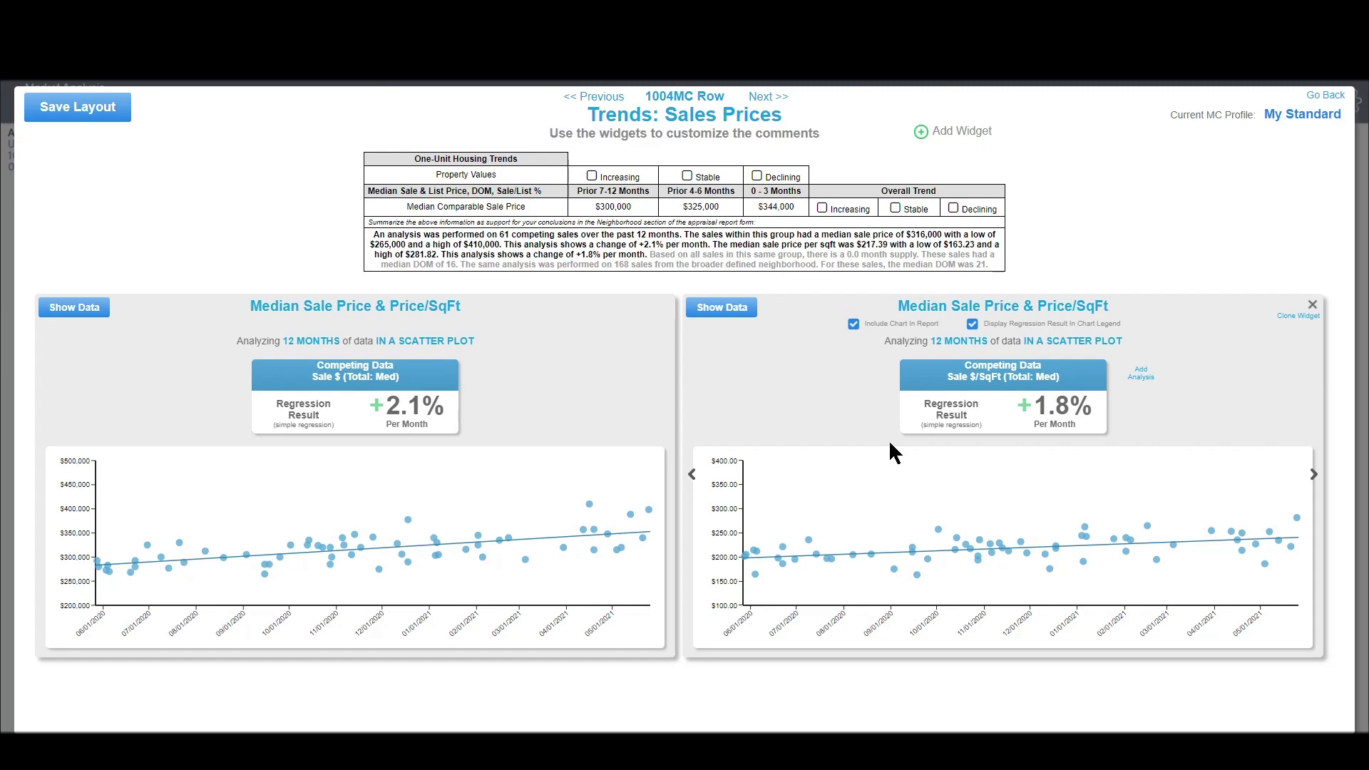
Step: Add a Sale $/SqFt (Total: Med) analysis of the Competing data set to the 12-month sale price widget
{"action": "mouse_move", "coordinate": [400, 608]}
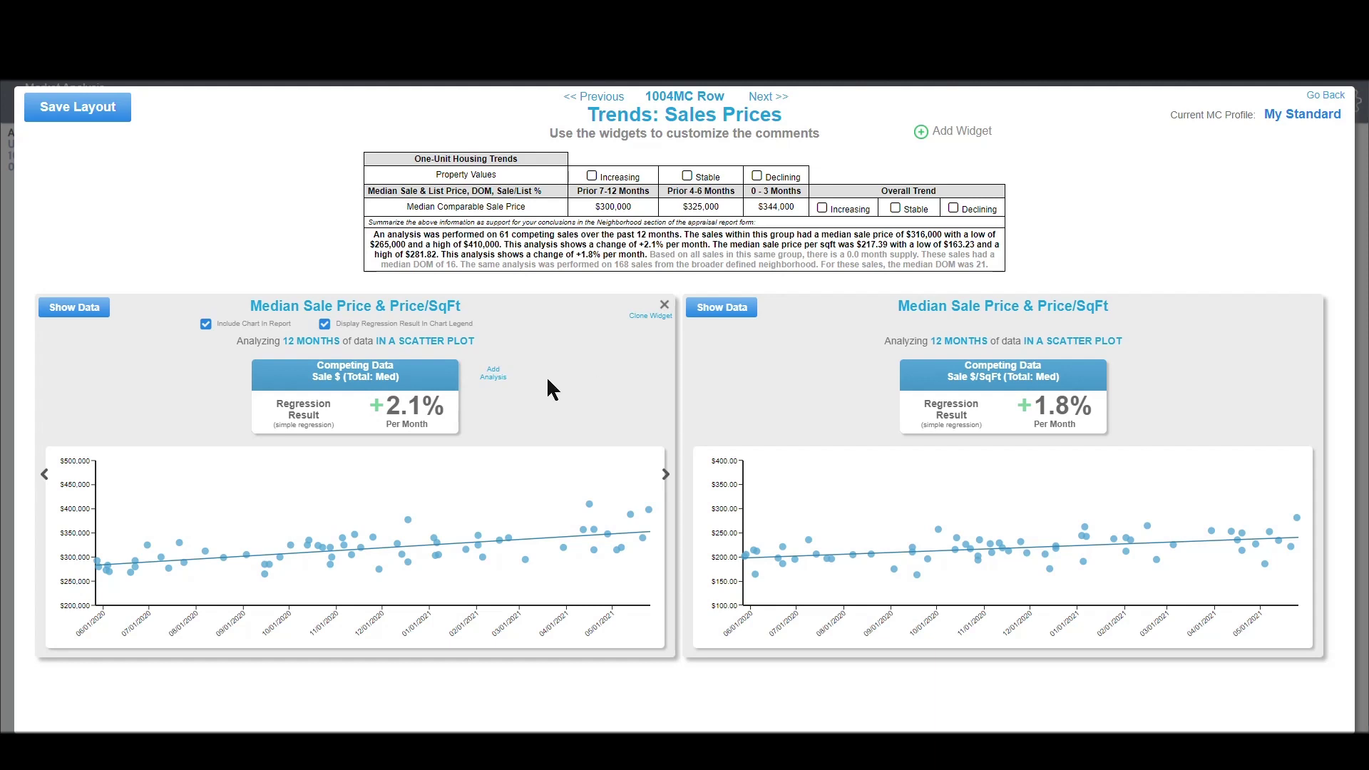
{"action": "left_click", "coordinate": [493, 375]}
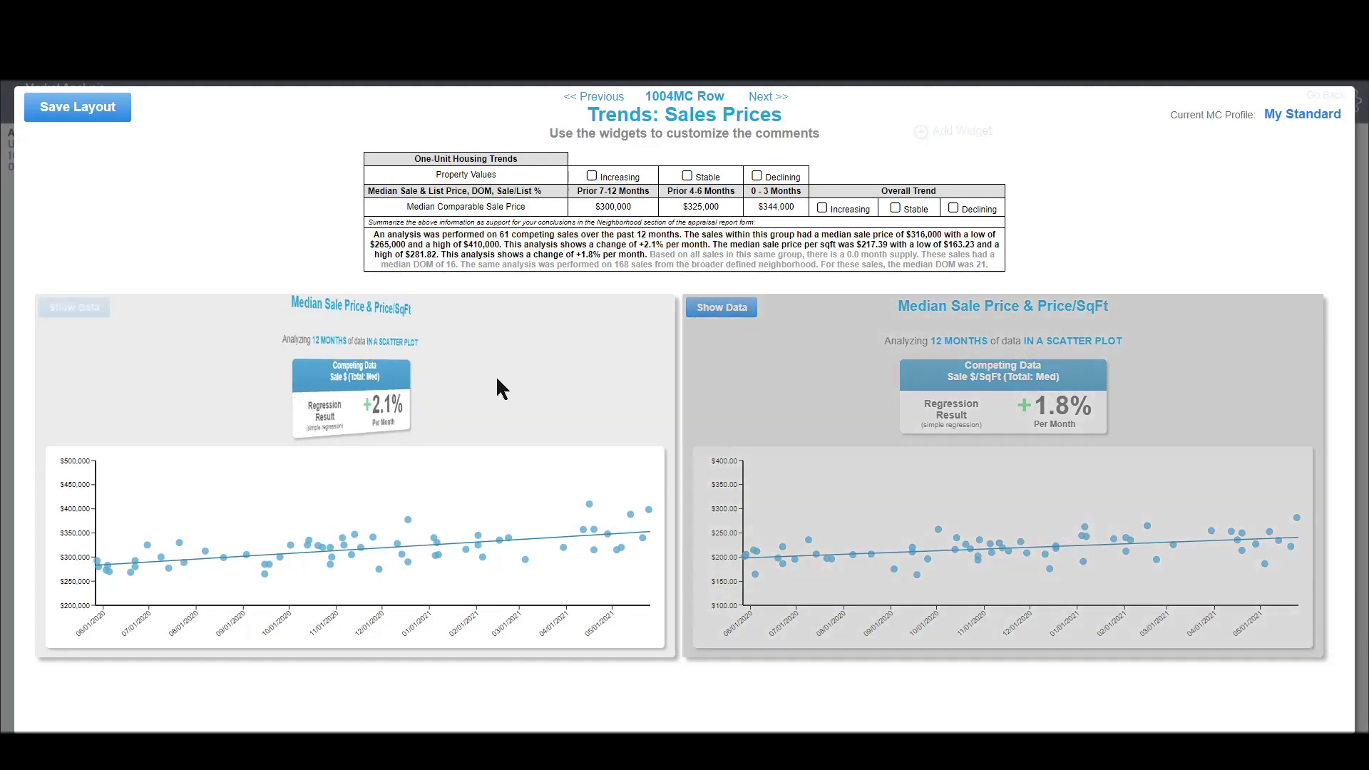
{"action": "left_click", "coordinate": [328, 312]}
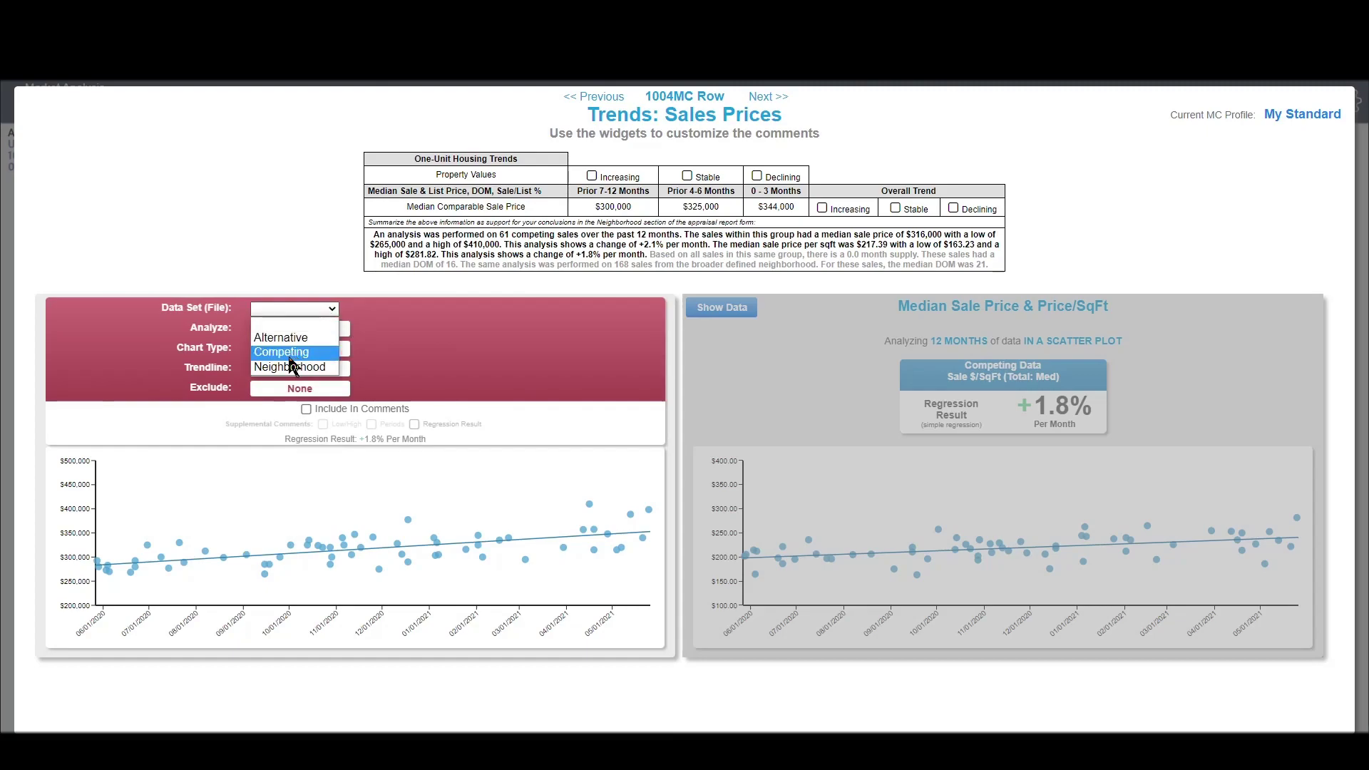
{"action": "left_click", "coordinate": [332, 343]}
{"action": "left_click", "coordinate": [328, 327]}
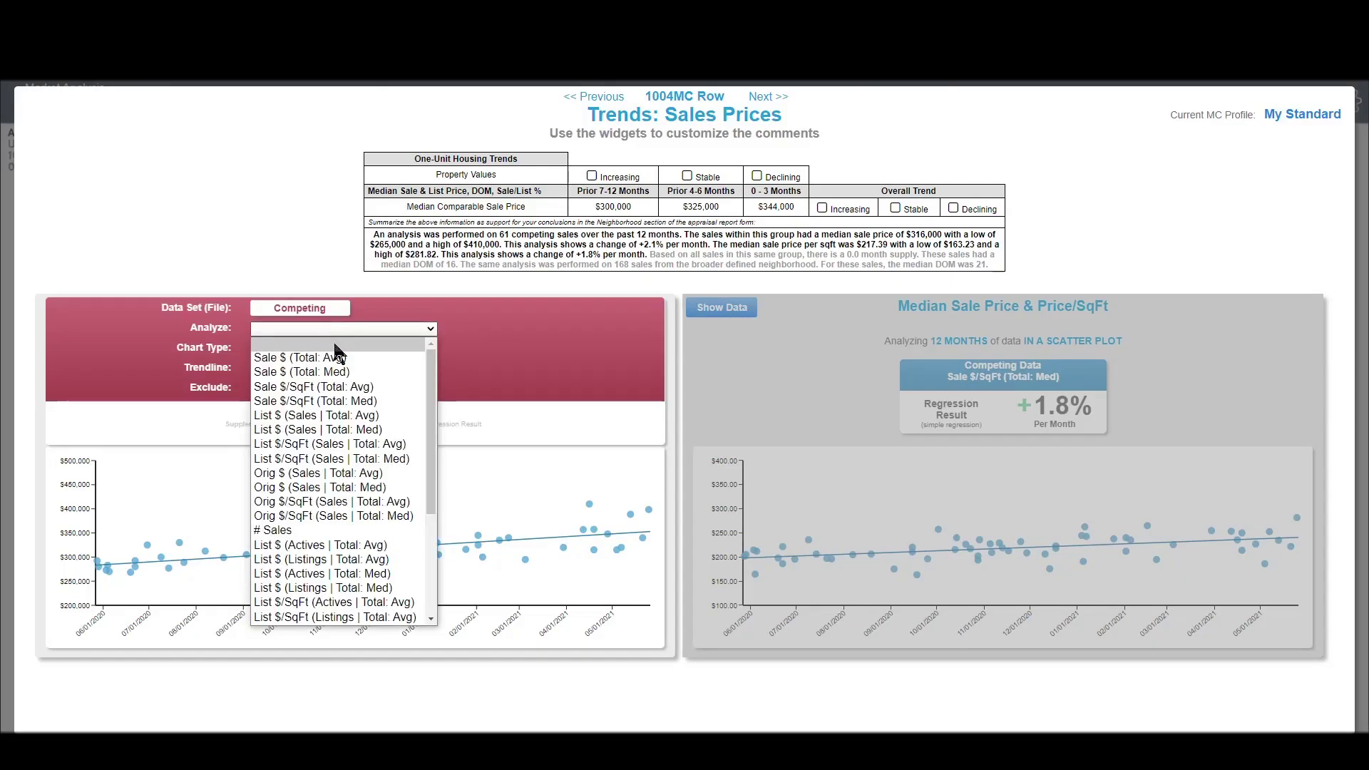
{"action": "left_click", "coordinate": [349, 401]}
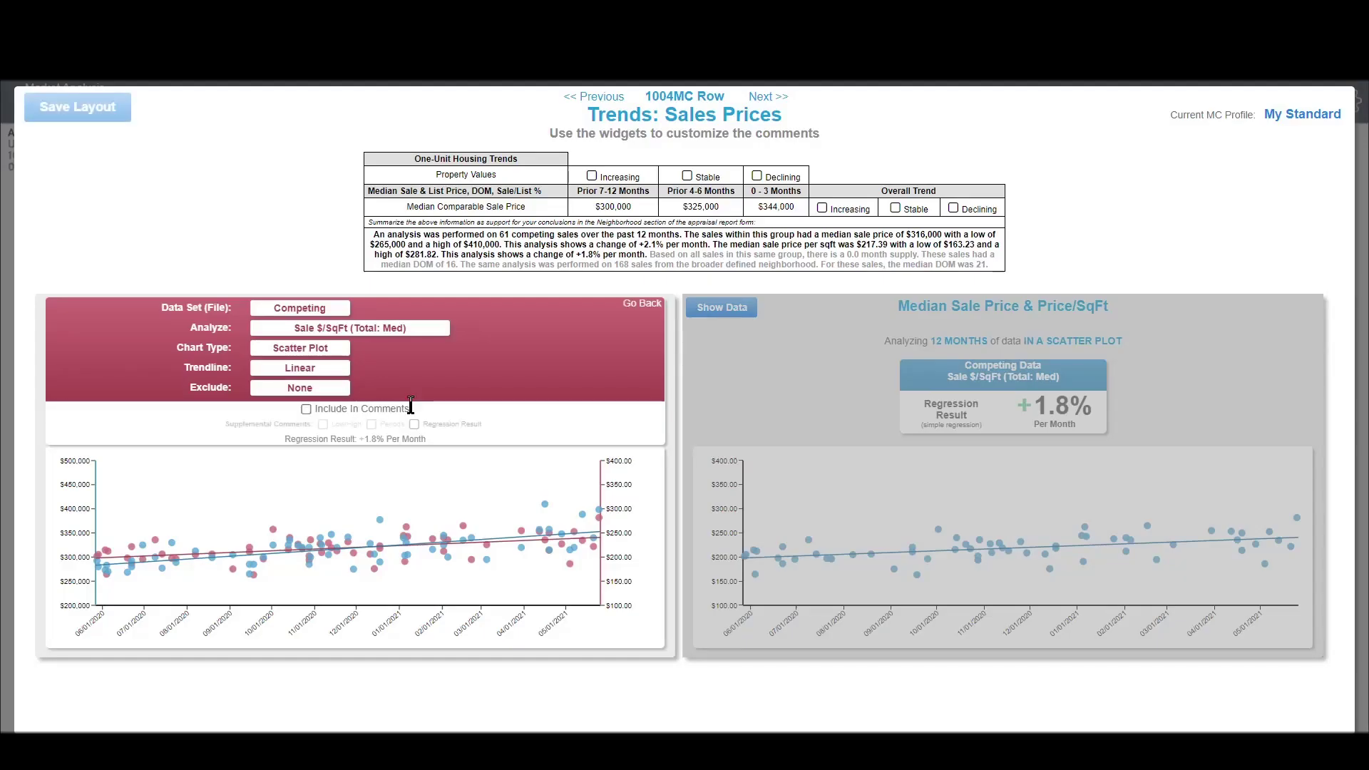
{"action": "left_click", "coordinate": [644, 311]}
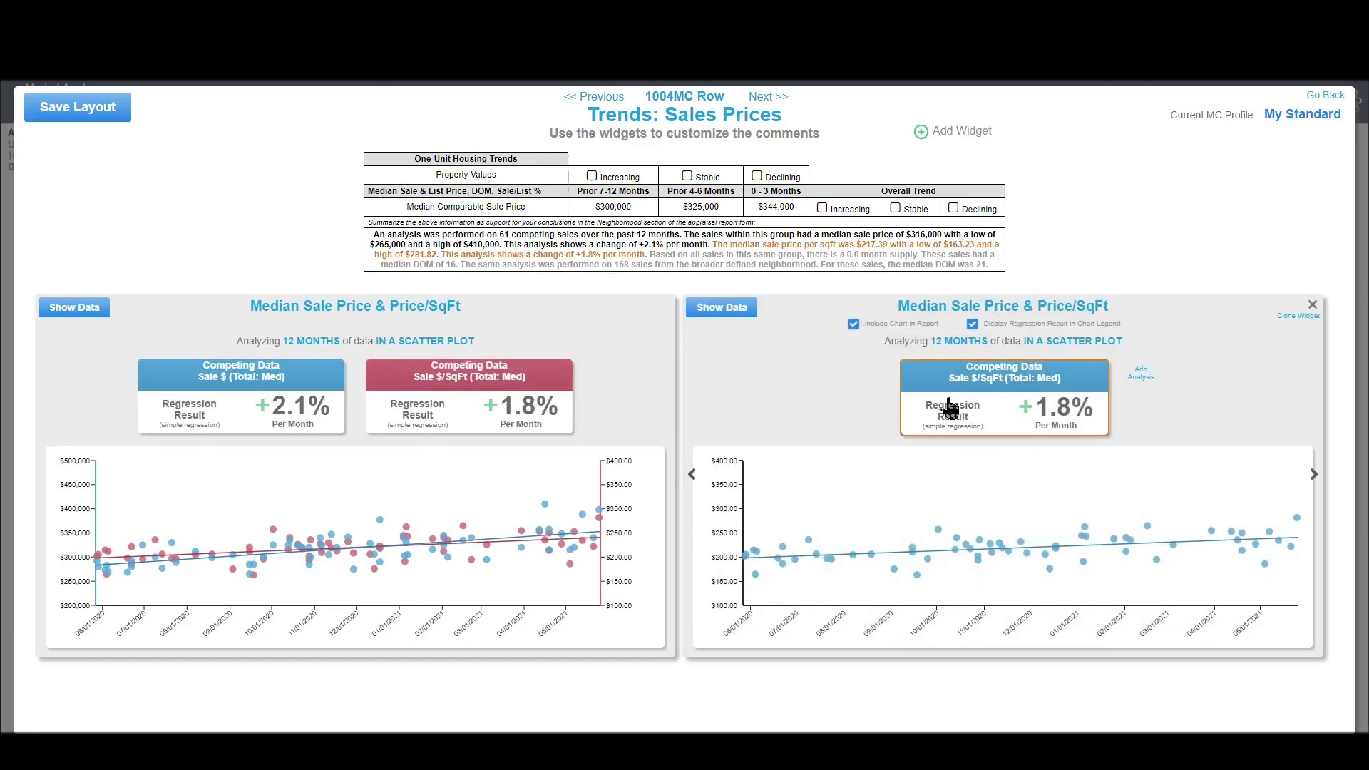
Step: Replace the standalone Sale $/SqFt widget with a clone of the combined 12-month widget, analyzing 6 months of data
{"action": "left_click", "coordinate": [1312, 308]}
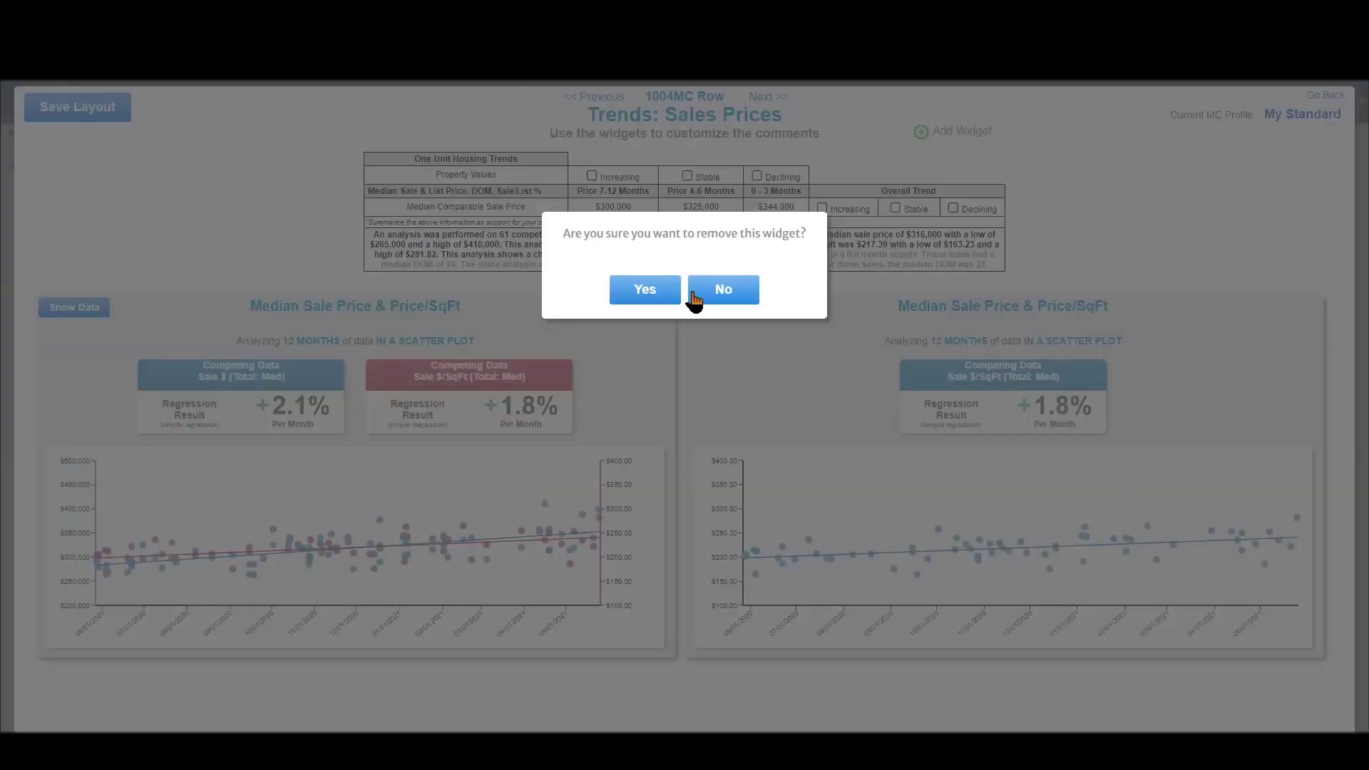
{"action": "left_click", "coordinate": [647, 290]}
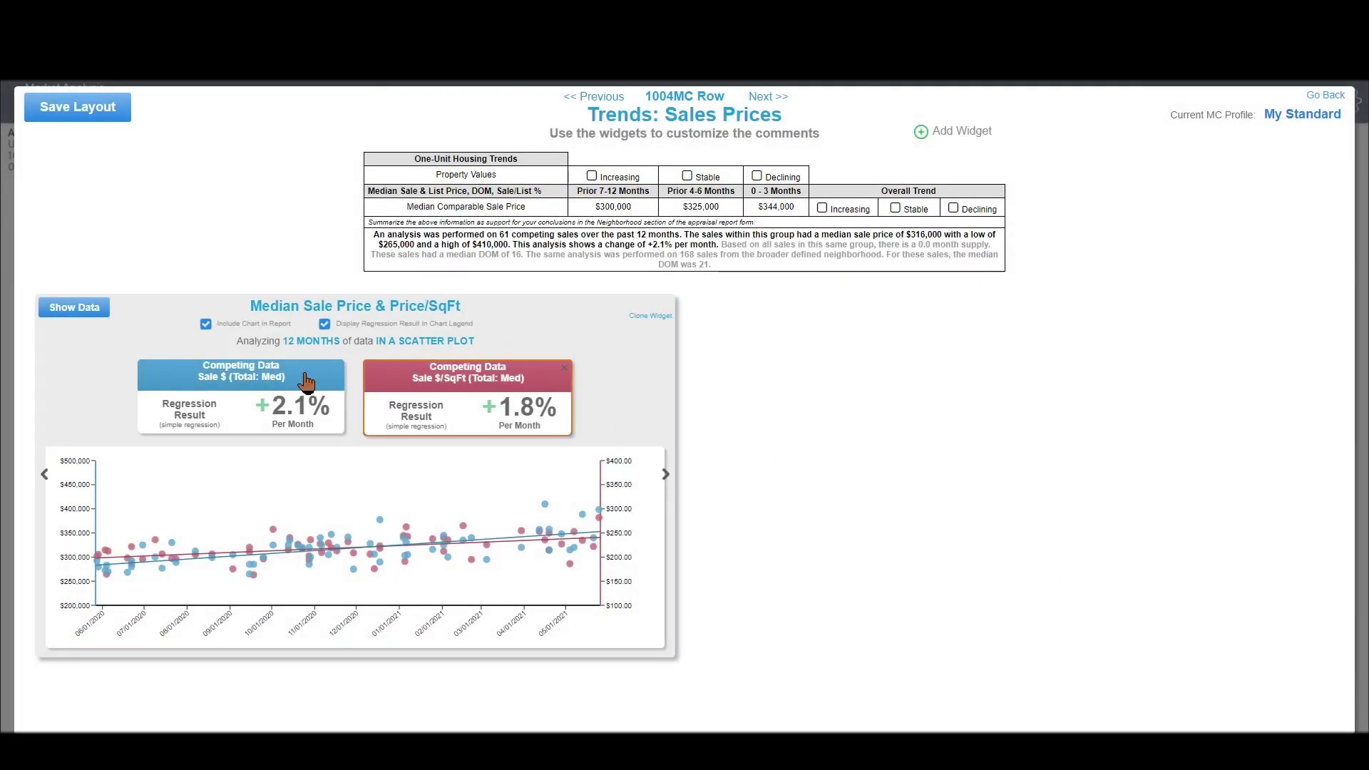
{"action": "left_click", "coordinate": [656, 316]}
{"action": "left_click", "coordinate": [970, 341]}
{"action": "left_click", "coordinate": [973, 345]}
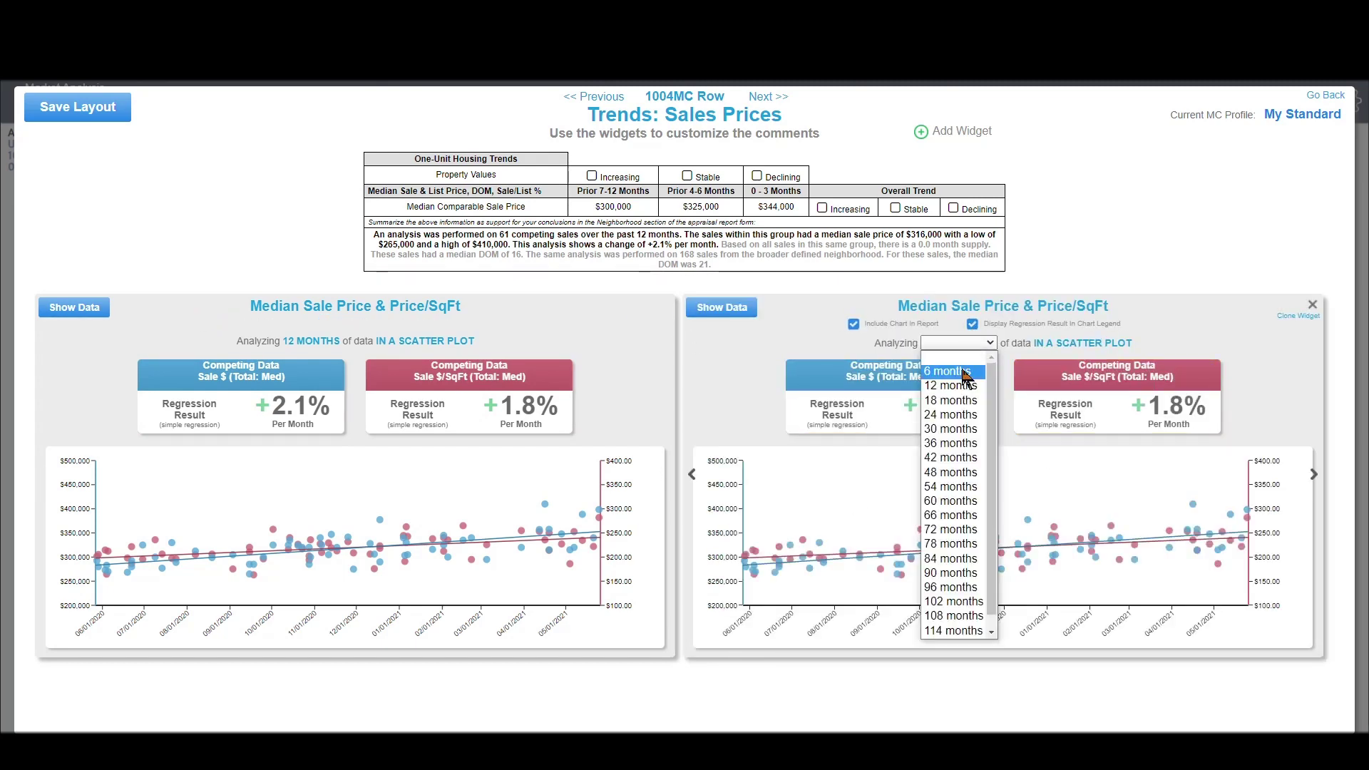
{"action": "left_click", "coordinate": [963, 370]}
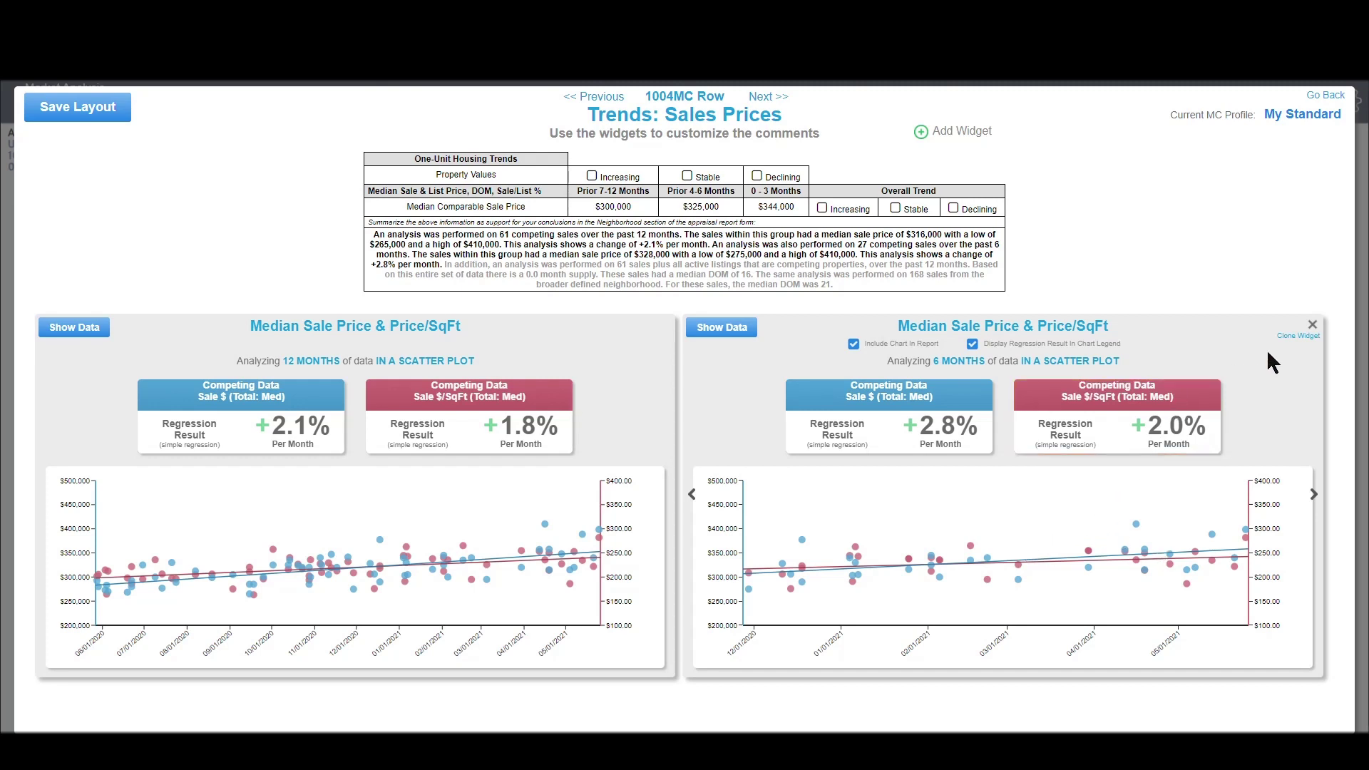
Step: Clone the combined 6-month sale price widget and set the clone's analysis period to 24 months
{"action": "left_click", "coordinate": [1303, 336]}
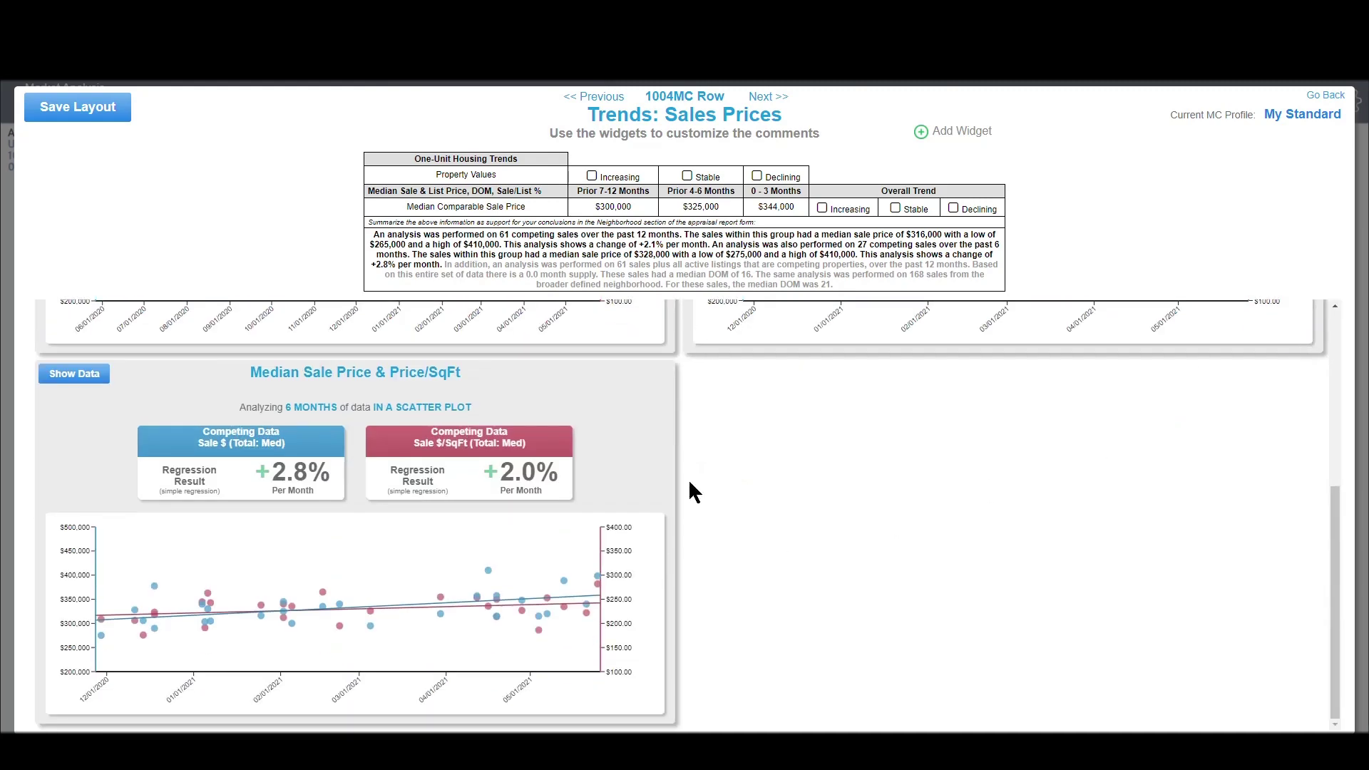
{"action": "left_click", "coordinate": [319, 411]}
{"action": "left_click", "coordinate": [310, 409]}
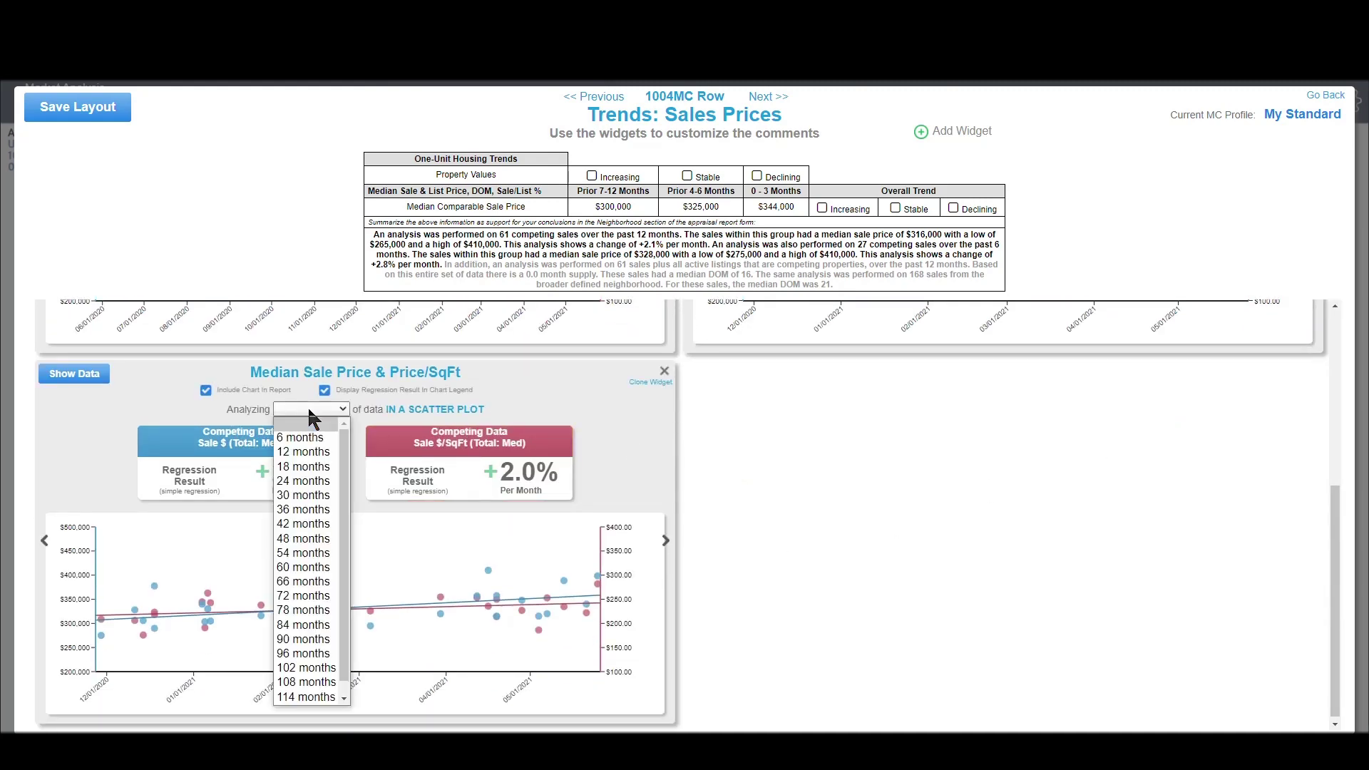
{"action": "left_click", "coordinate": [303, 481]}
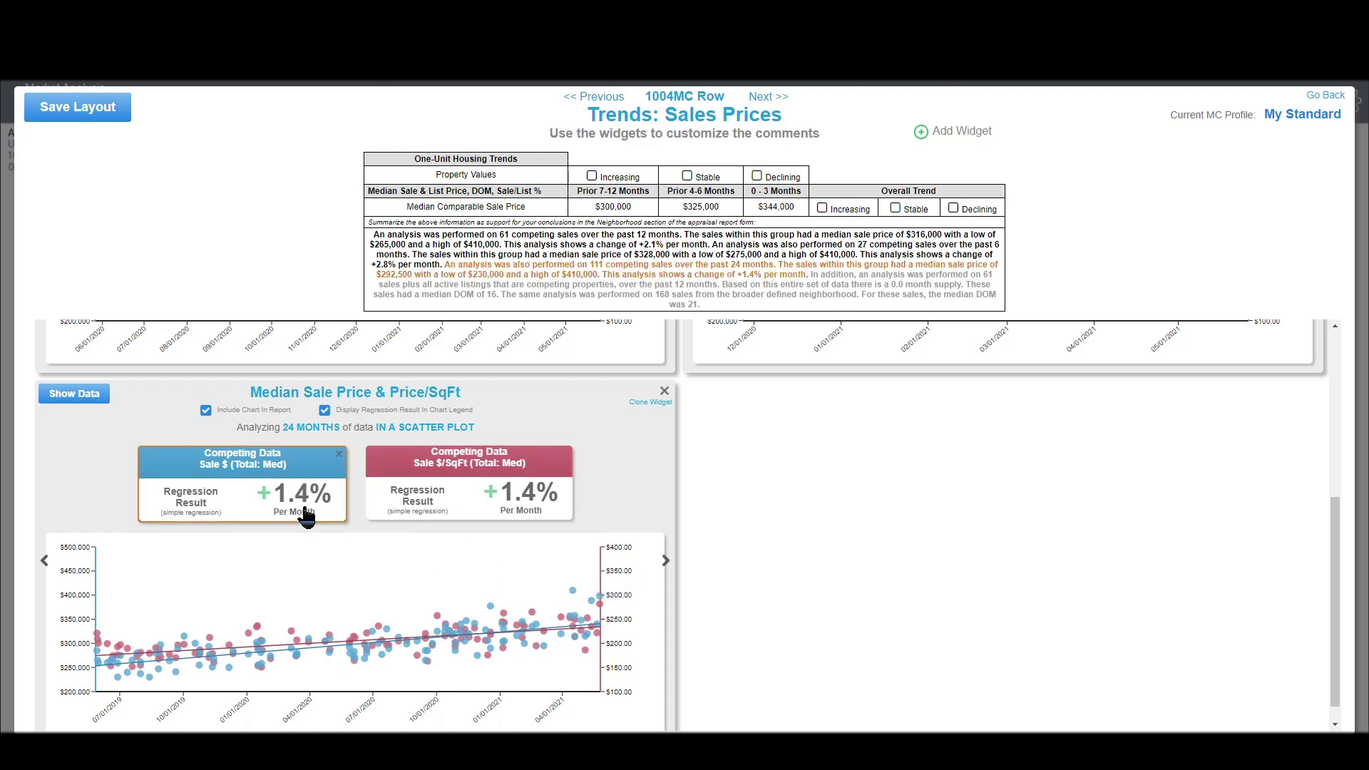
{"action": "left_click", "coordinate": [414, 499]}
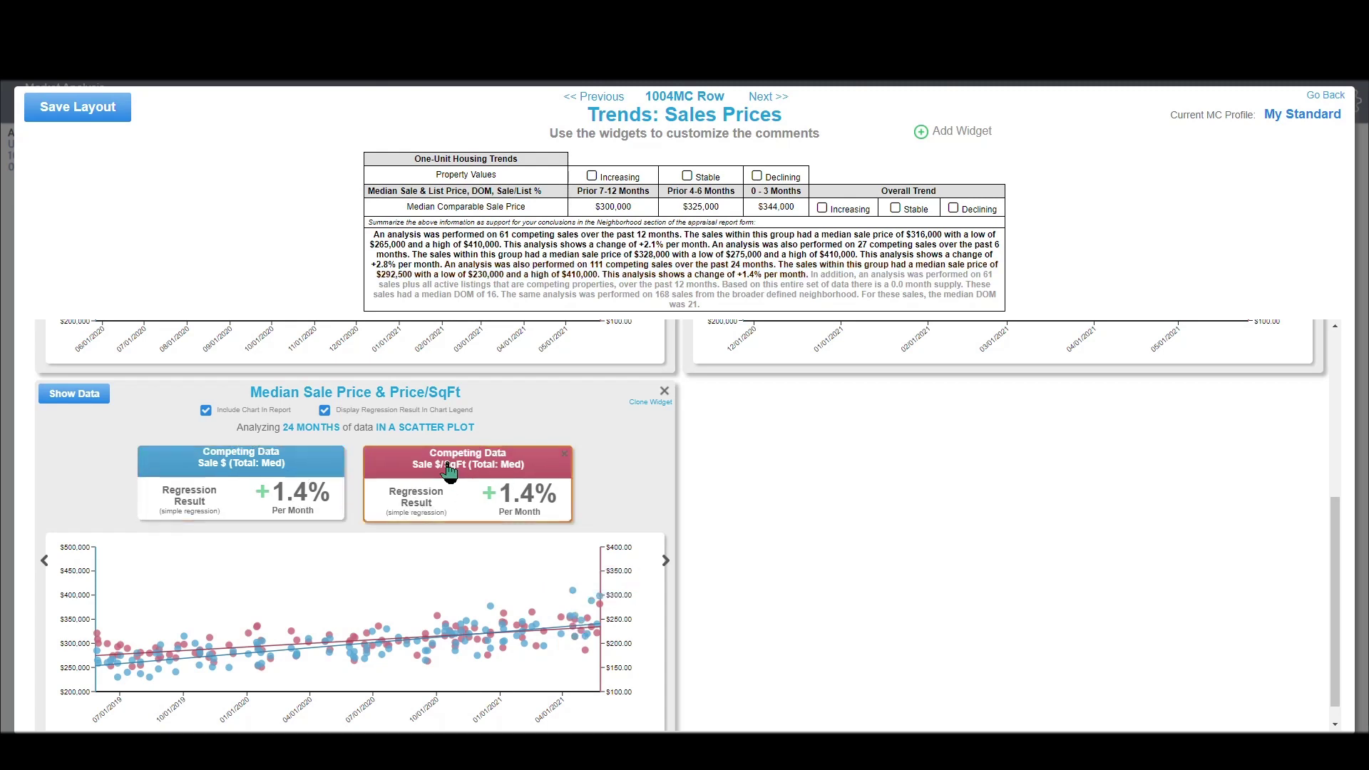
Step: Compare the 24-month widget's regression results with the 12-month and 6-month widgets, and remove the 24-month widget
{"action": "scroll", "coordinate": [428, 486], "scroll_direction": "up", "scroll_amount": 5}
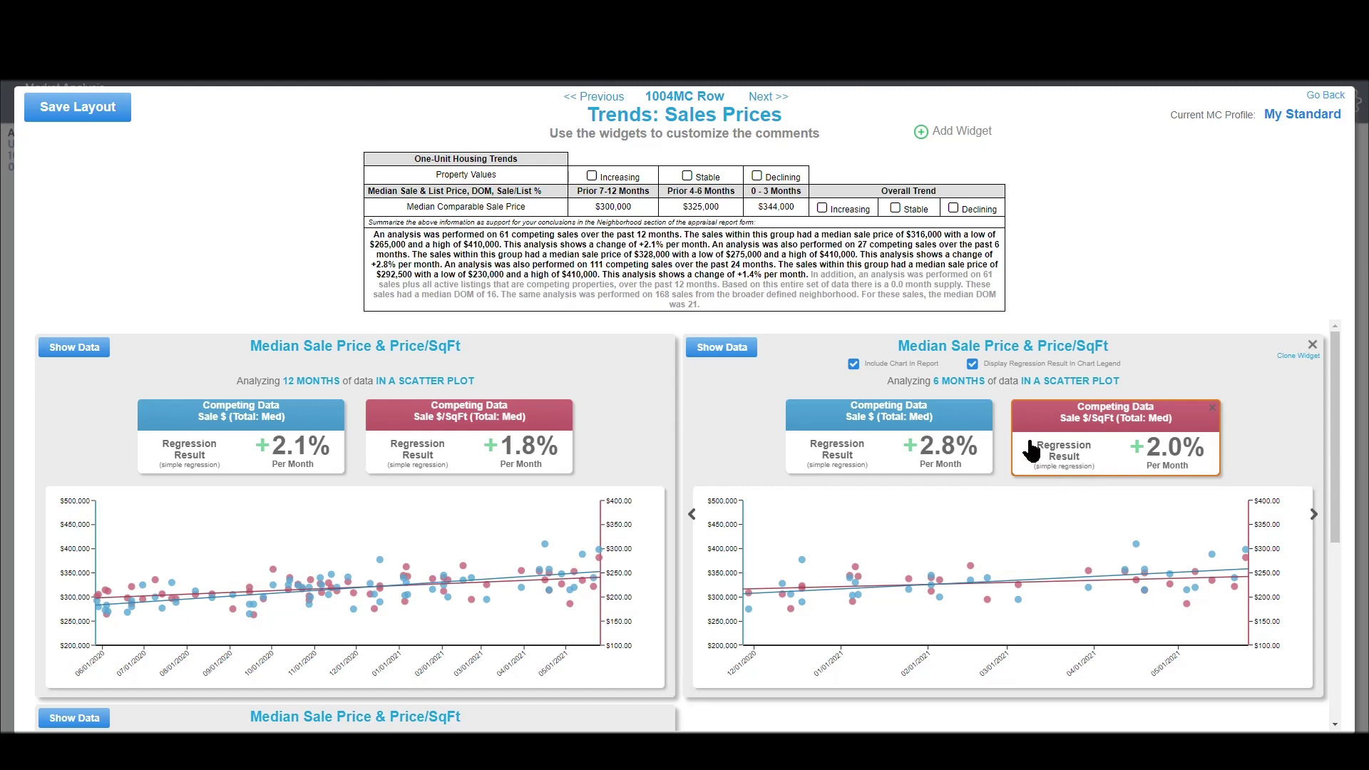
{"action": "scroll", "coordinate": [1041, 451], "scroll_direction": "down", "scroll_amount": 4}
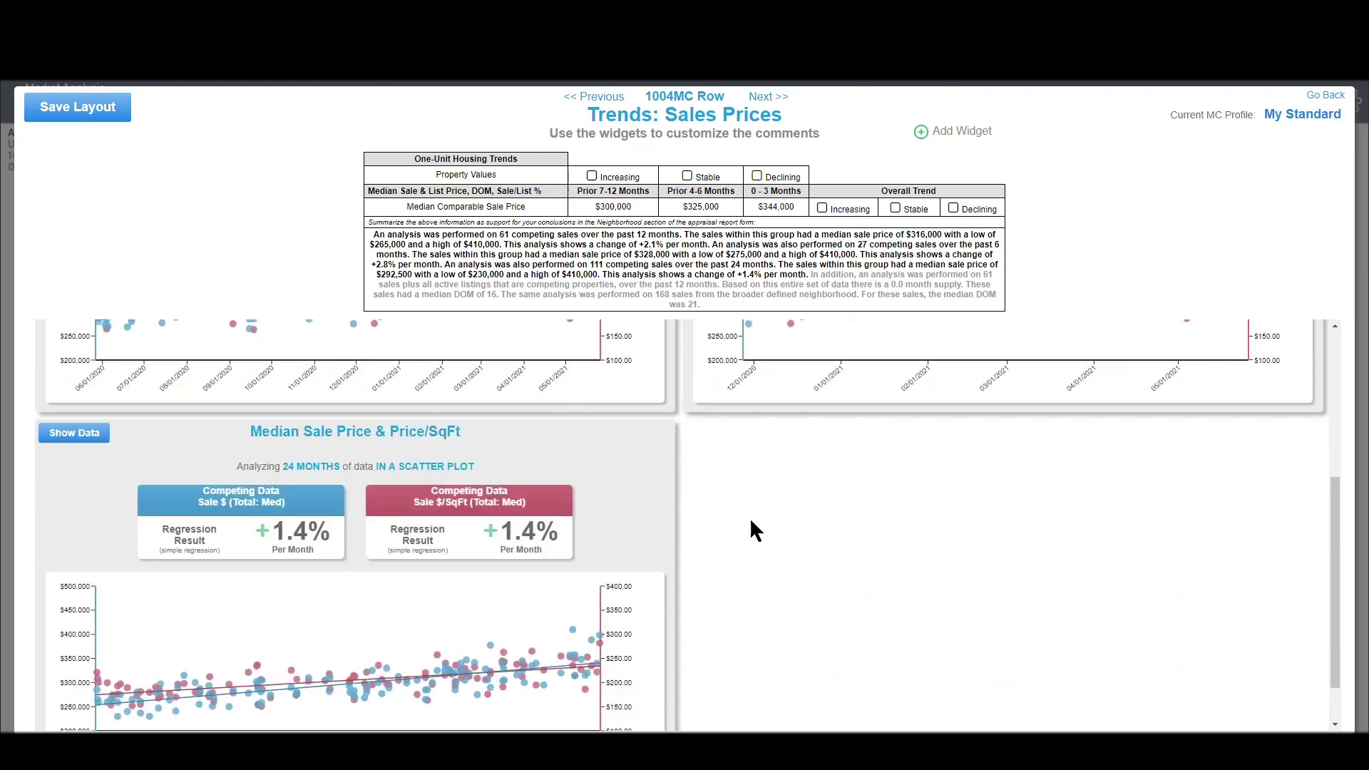
{"action": "scroll", "coordinate": [660, 488], "scroll_direction": "up", "scroll_amount": 4}
{"action": "scroll", "coordinate": [652, 485], "scroll_direction": "down", "scroll_amount": 3}
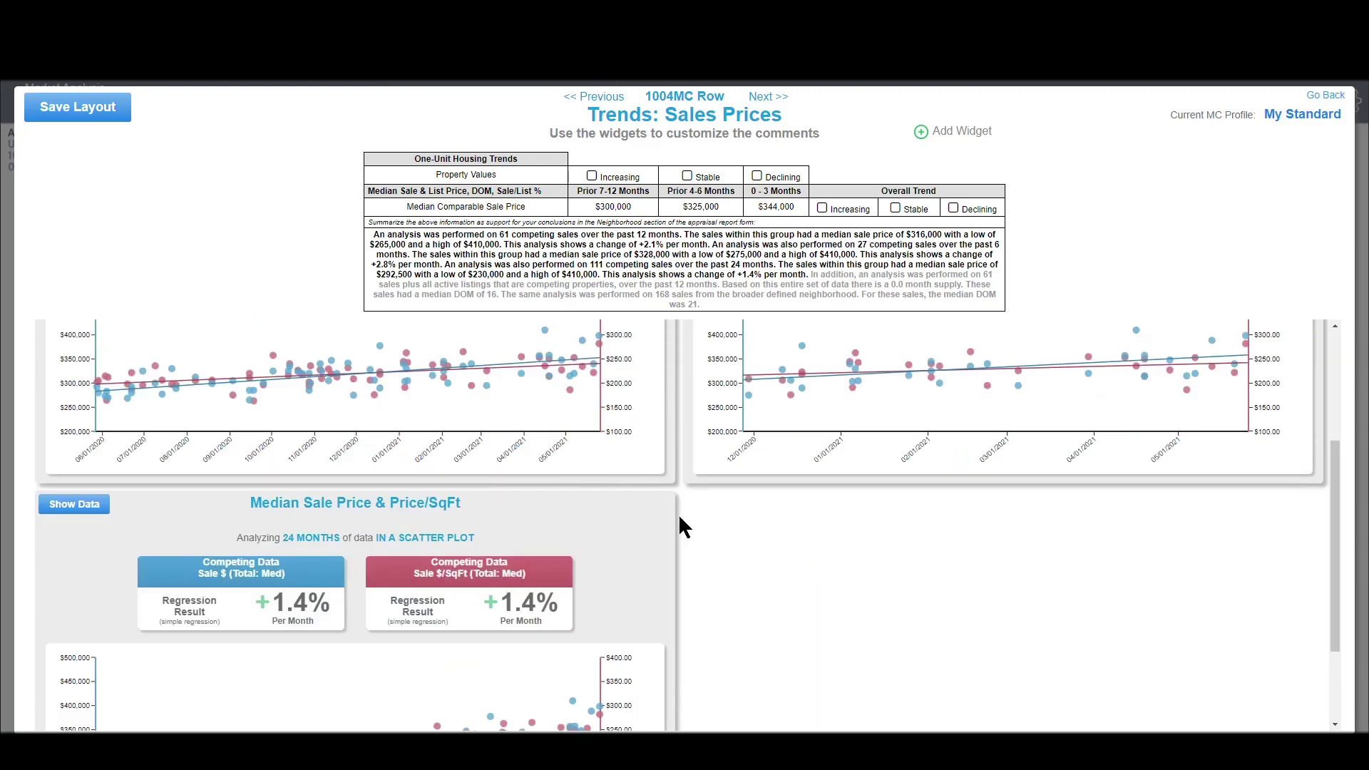
{"action": "left_click", "coordinate": [664, 500]}
{"action": "left_click", "coordinate": [654, 292]}
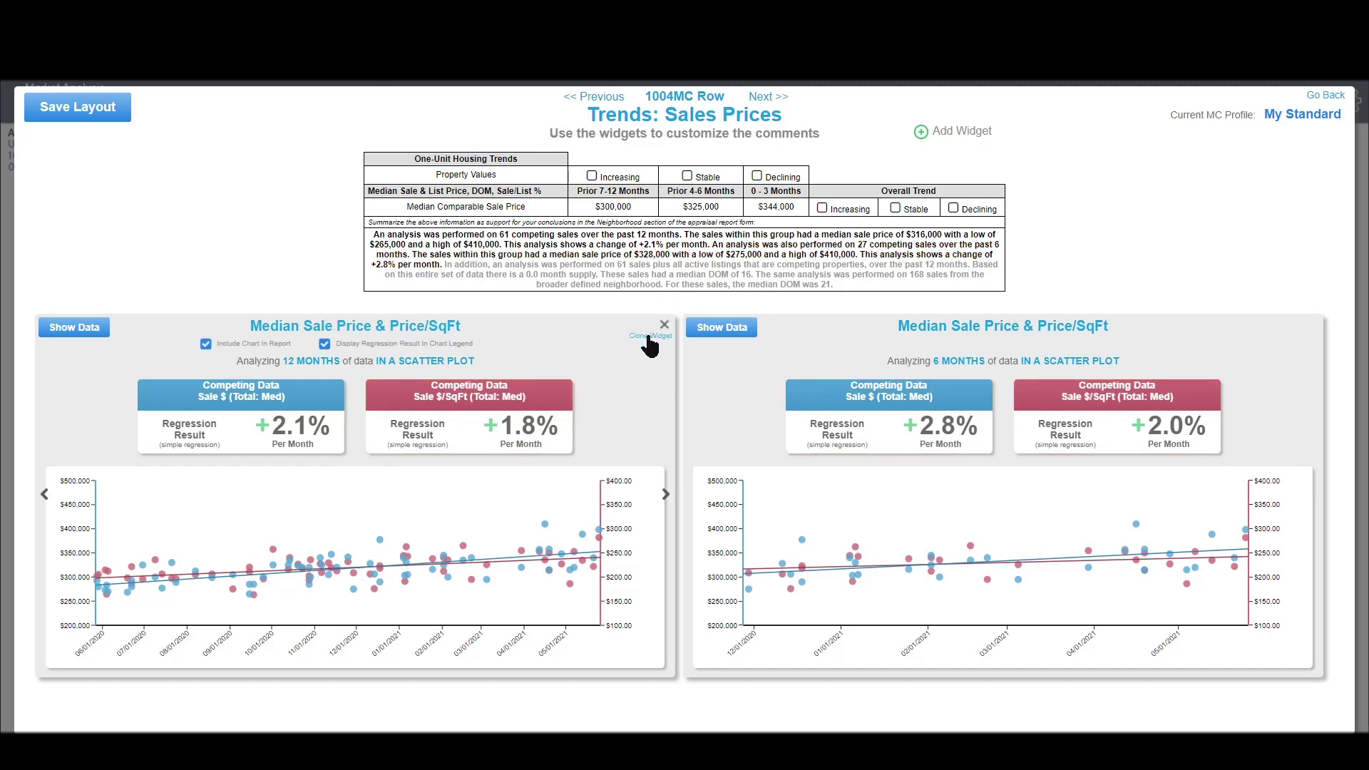
Step: Clone the combined 12-month widget and switch the clone's Sale $ (Total: Med) analysis to the Neighborhood data set
{"action": "left_click", "coordinate": [650, 338]}
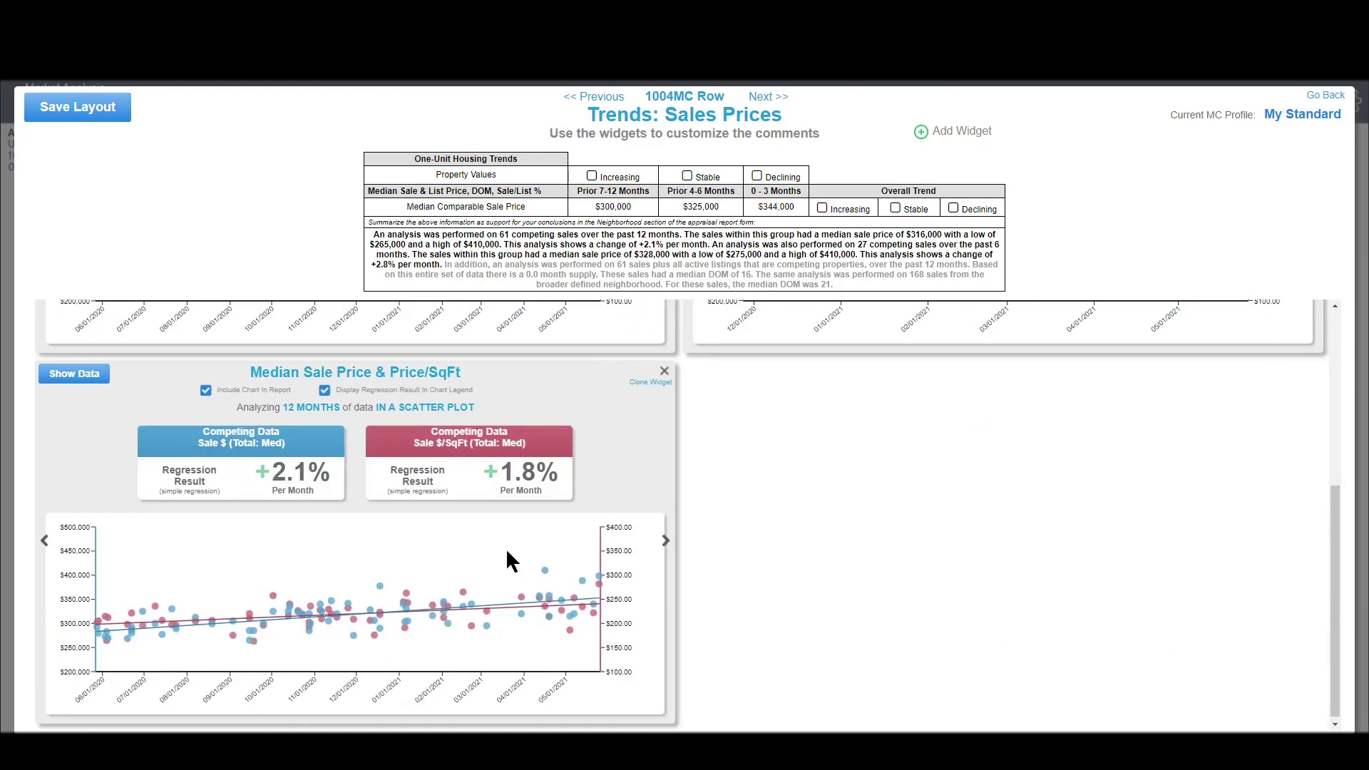
{"action": "left_click", "coordinate": [249, 454]}
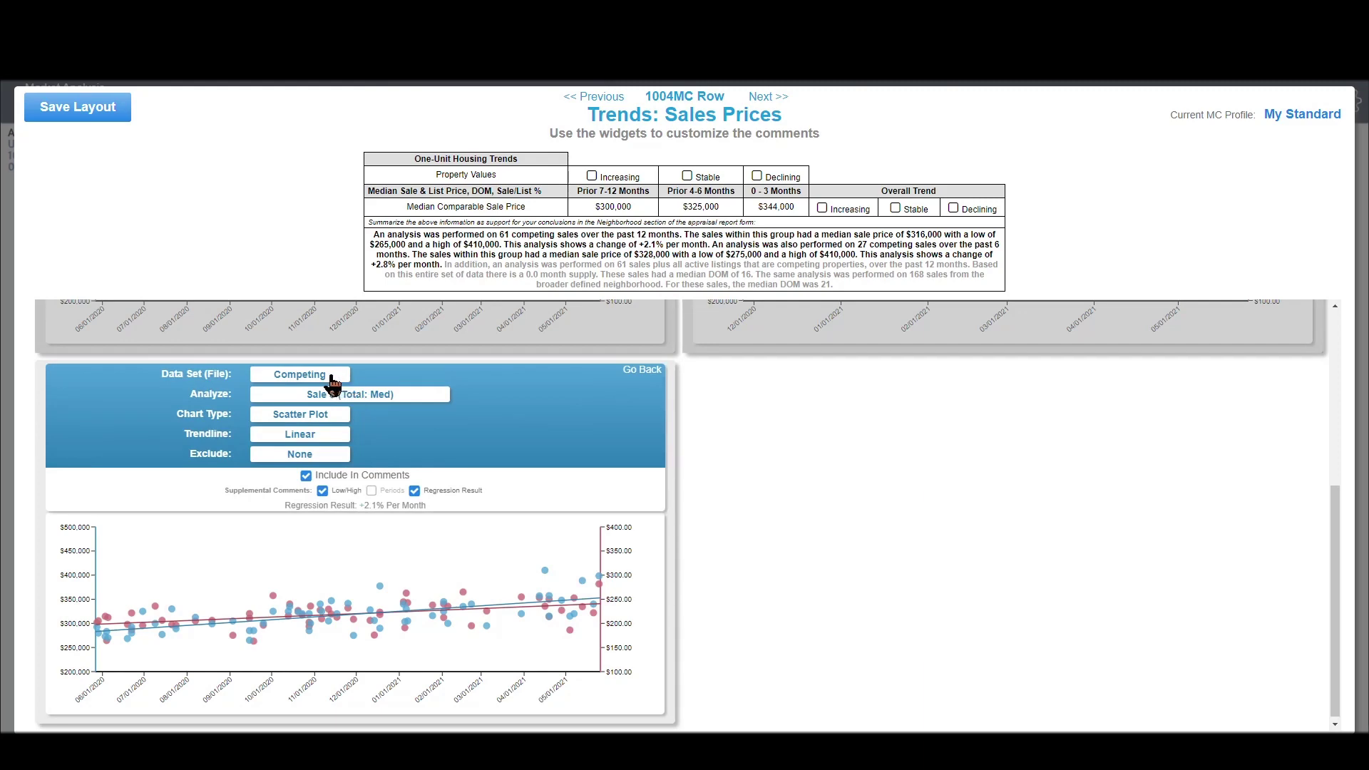
{"action": "left_click", "coordinate": [328, 378]}
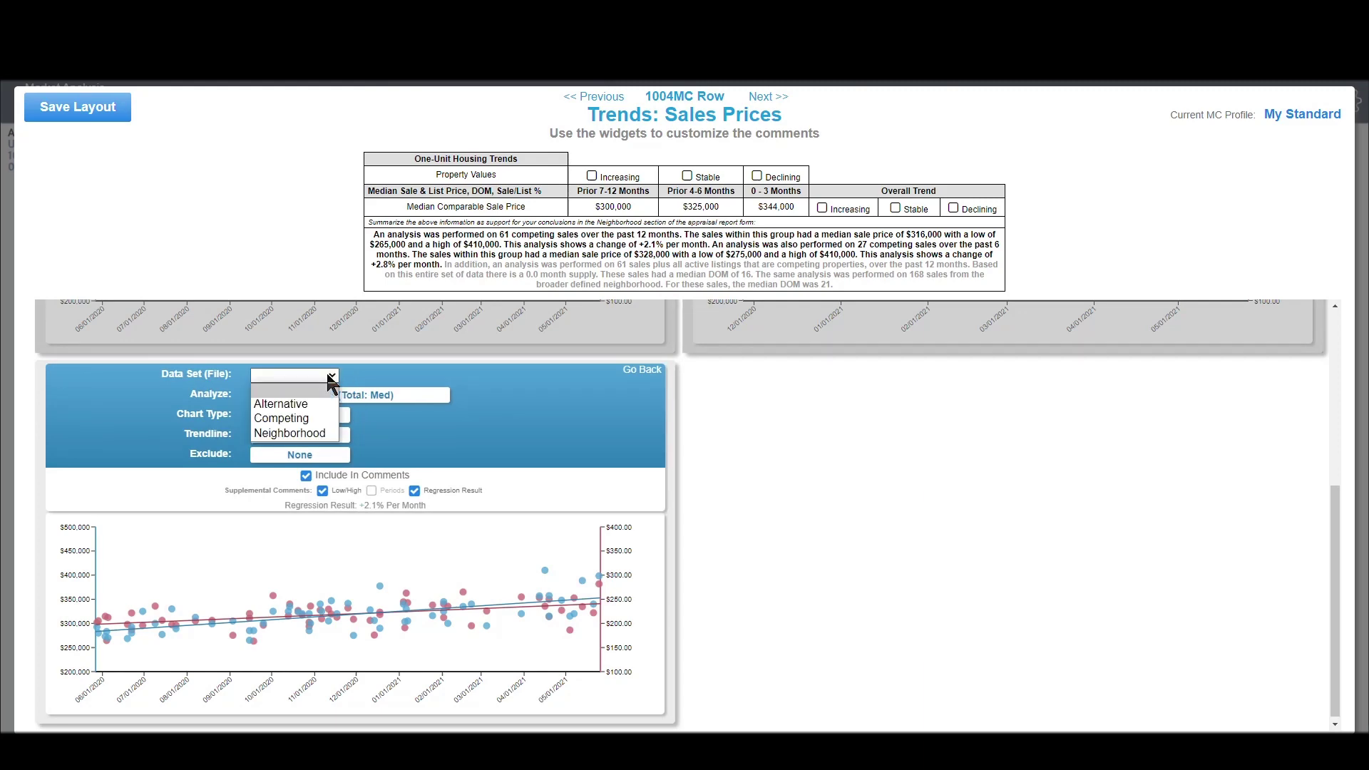
{"action": "left_click", "coordinate": [300, 430]}
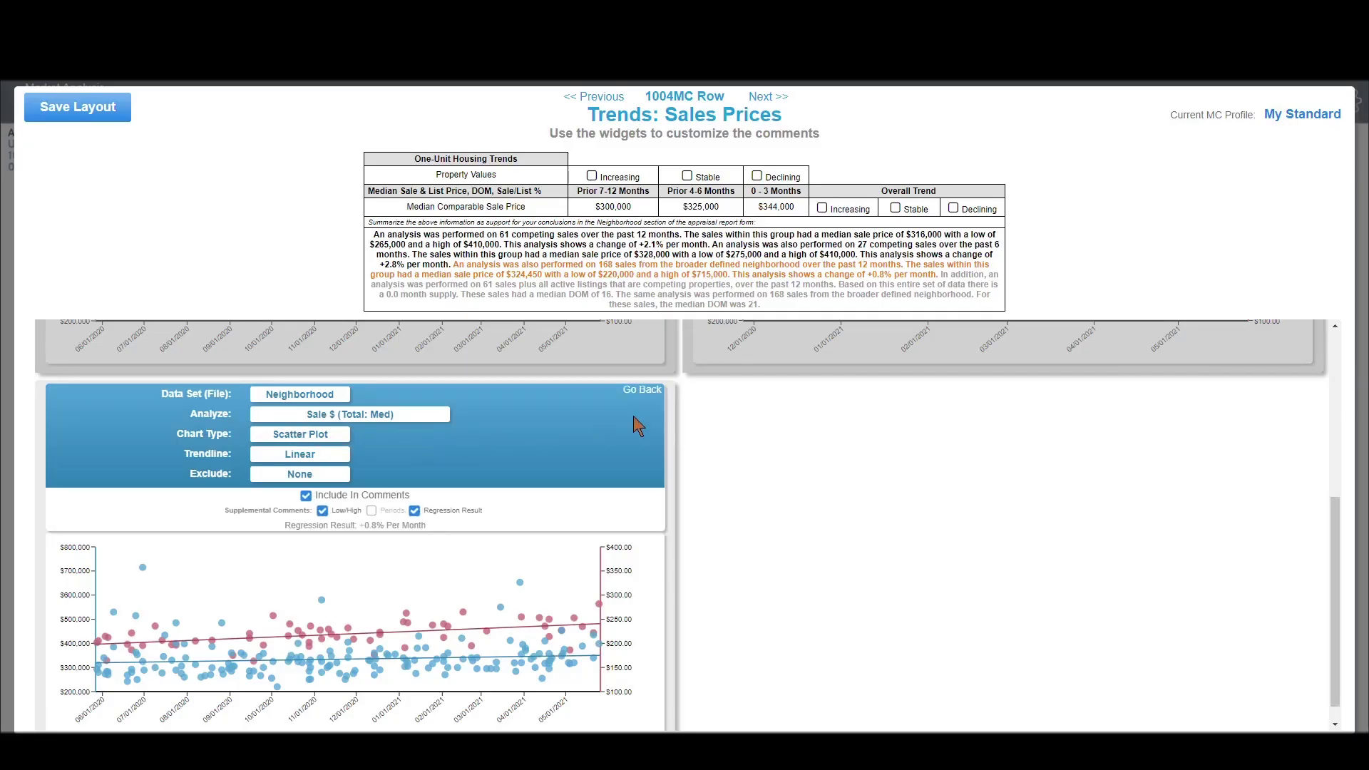
{"action": "left_click", "coordinate": [635, 392]}
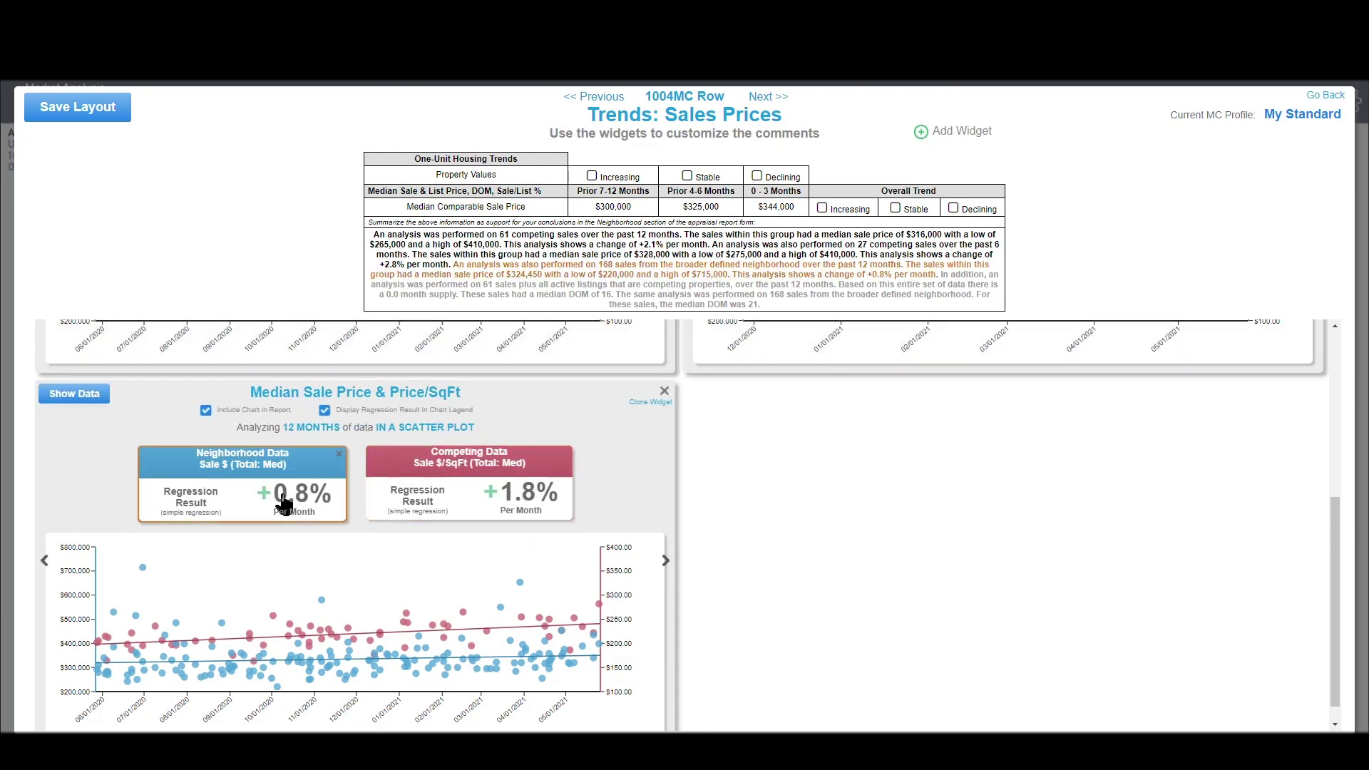
Step: Compare the cloned widget's Neighborhood Sale $ and Competing Sale $/SqFt regression results with those of the original 12-month widget
{"action": "scroll", "coordinate": [501, 530], "scroll_direction": "up", "scroll_amount": 4}
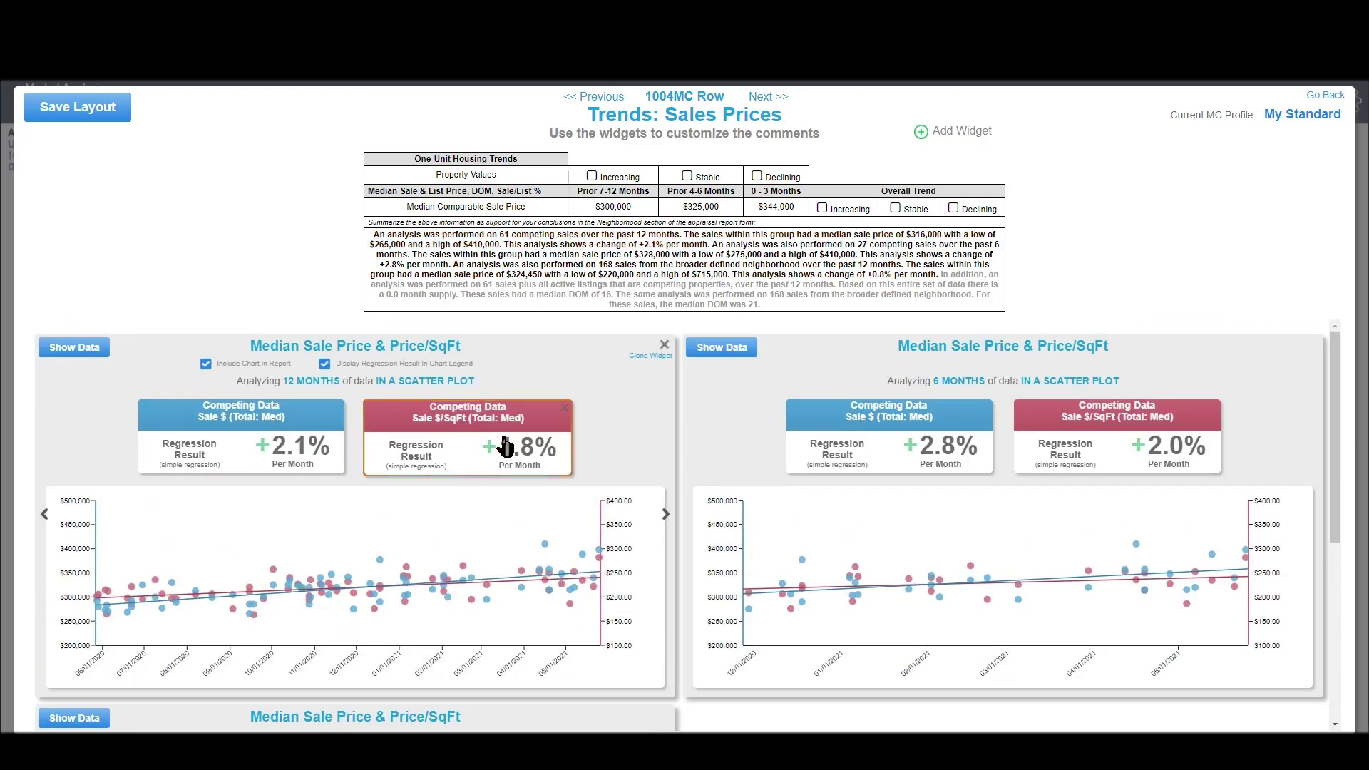
{"action": "scroll", "coordinate": [510, 445], "scroll_direction": "down", "scroll_amount": 4}
{"action": "scroll", "coordinate": [510, 530], "scroll_direction": "up", "scroll_amount": 5}
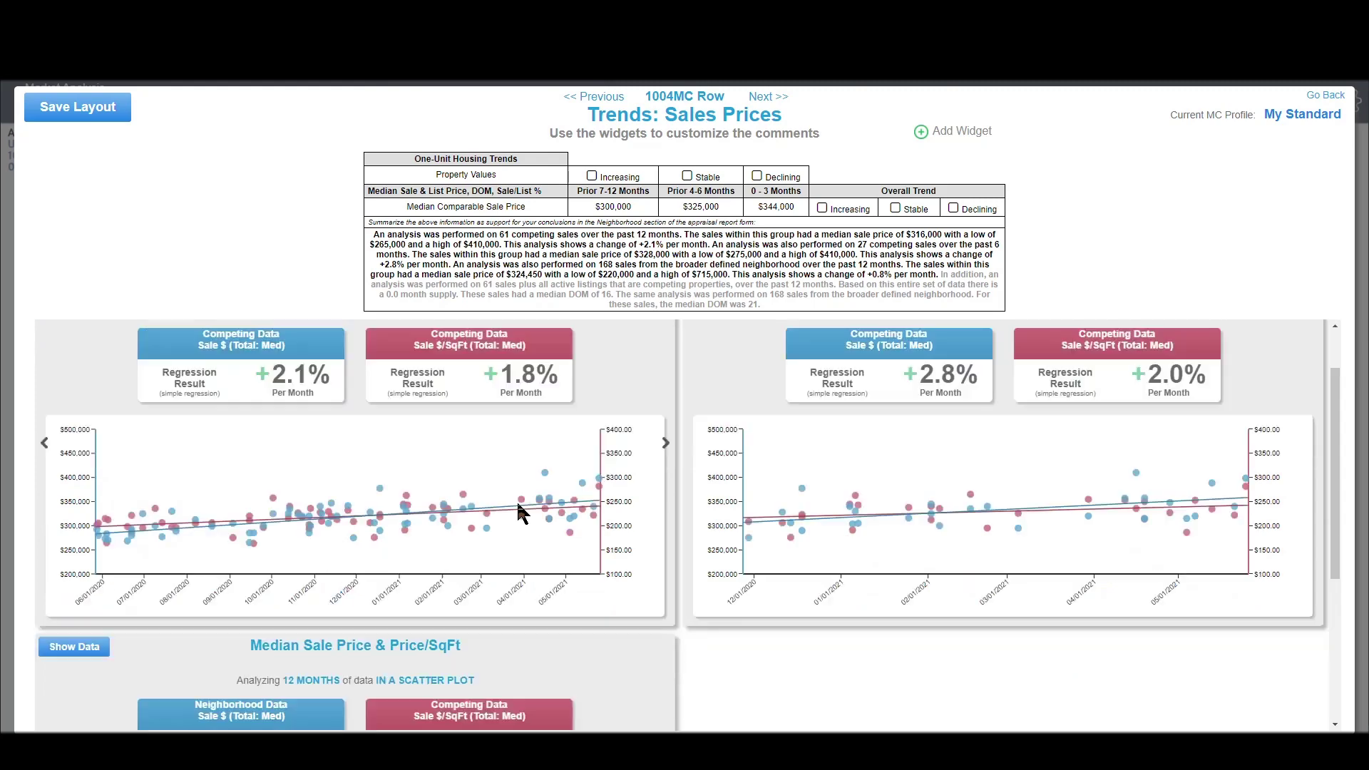
{"action": "scroll", "coordinate": [515, 532], "scroll_direction": "down", "scroll_amount": 5}
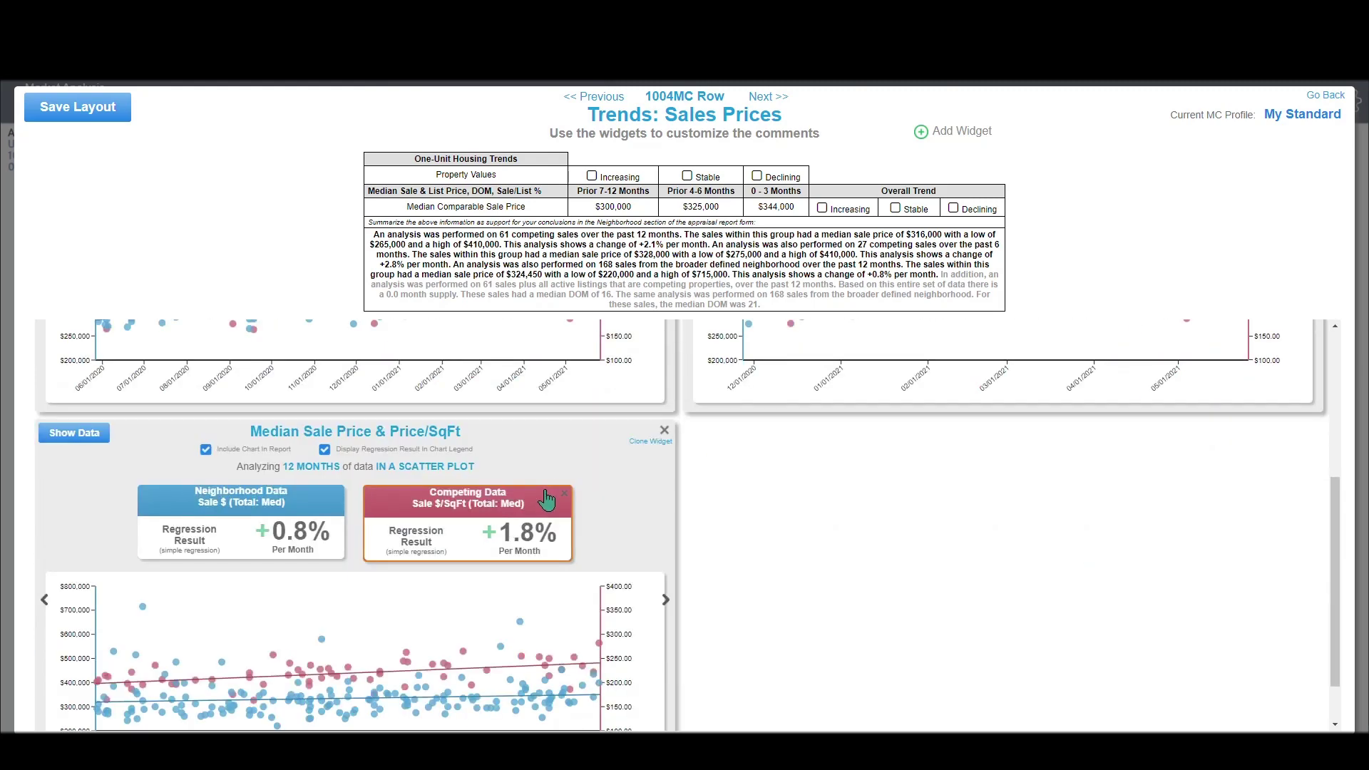
{"action": "scroll", "coordinate": [520, 533], "scroll_direction": "down", "scroll_amount": 1}
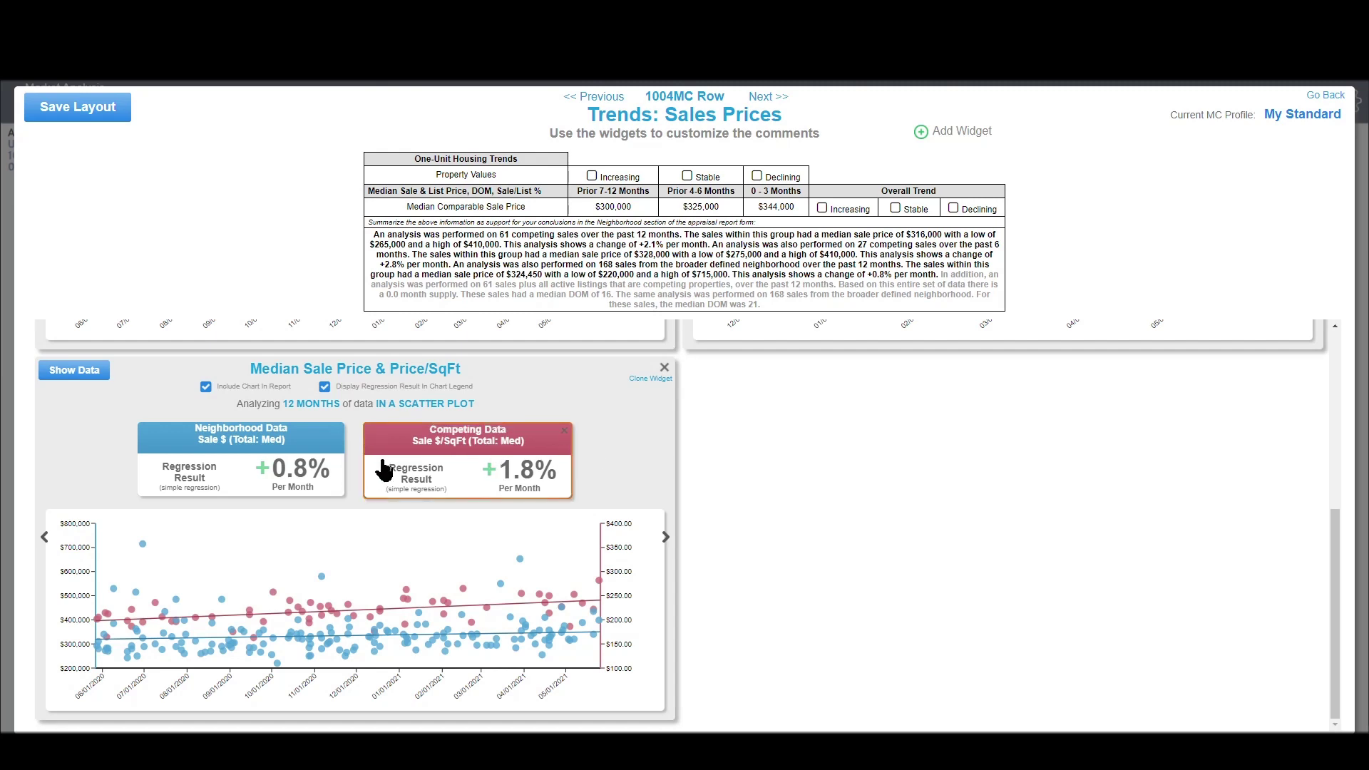
{"action": "mouse_move", "coordinate": [208, 440]}
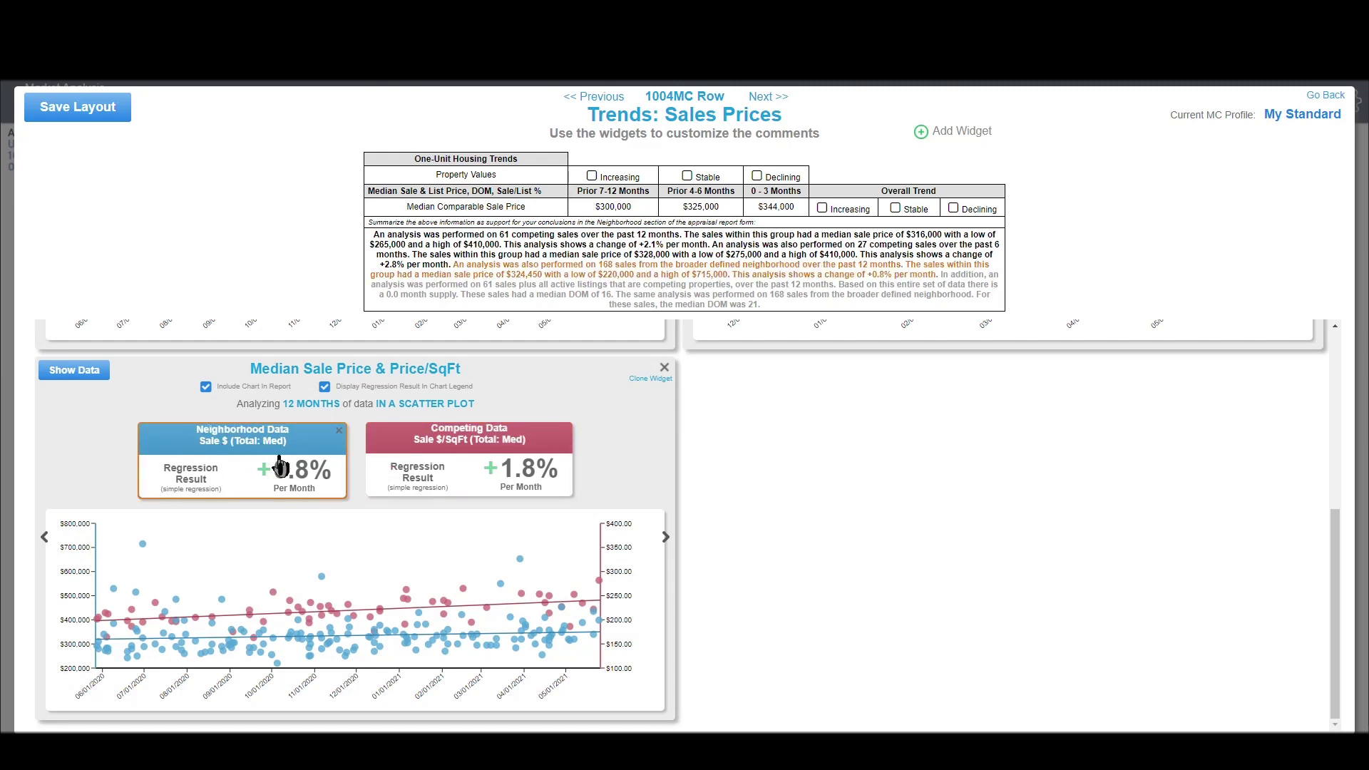
{"action": "mouse_move", "coordinate": [482, 427]}
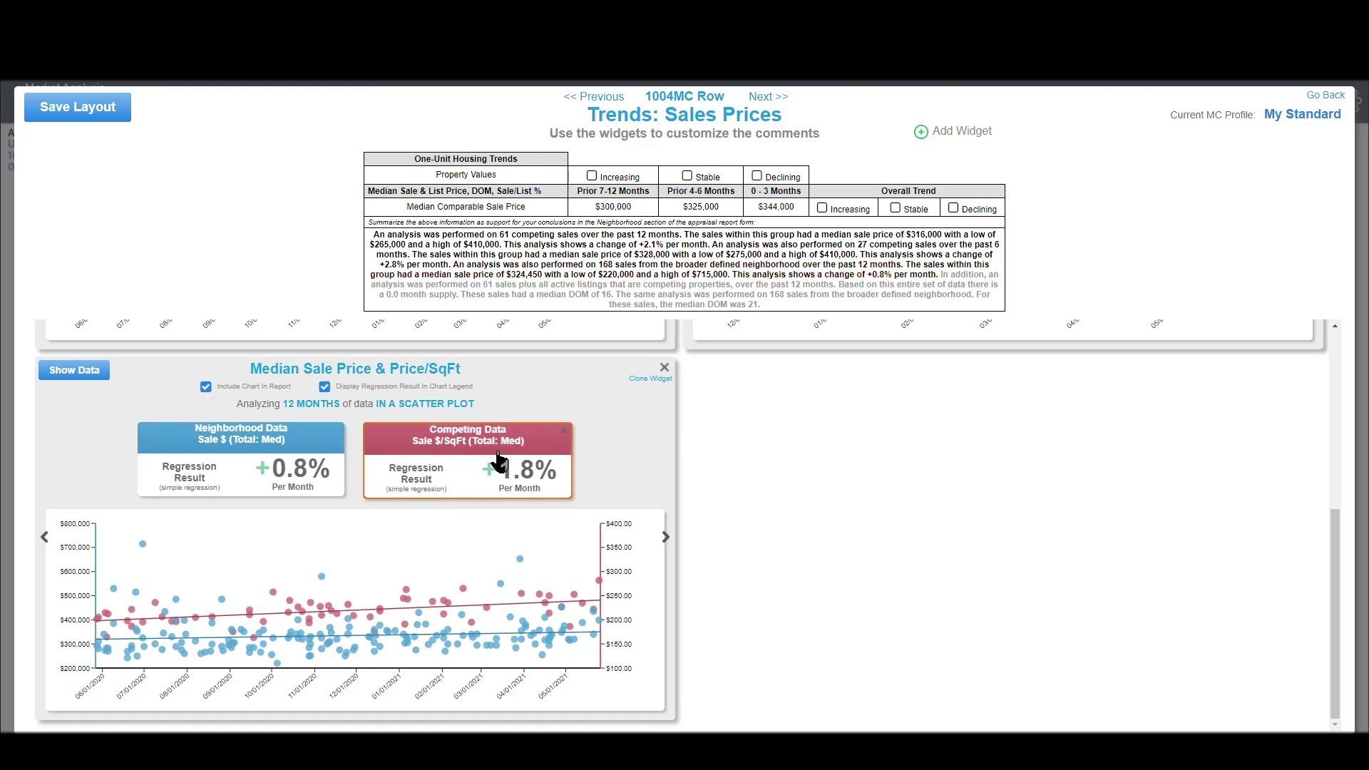
{"action": "scroll", "coordinate": [515, 482], "scroll_direction": "up", "scroll_amount": 4}
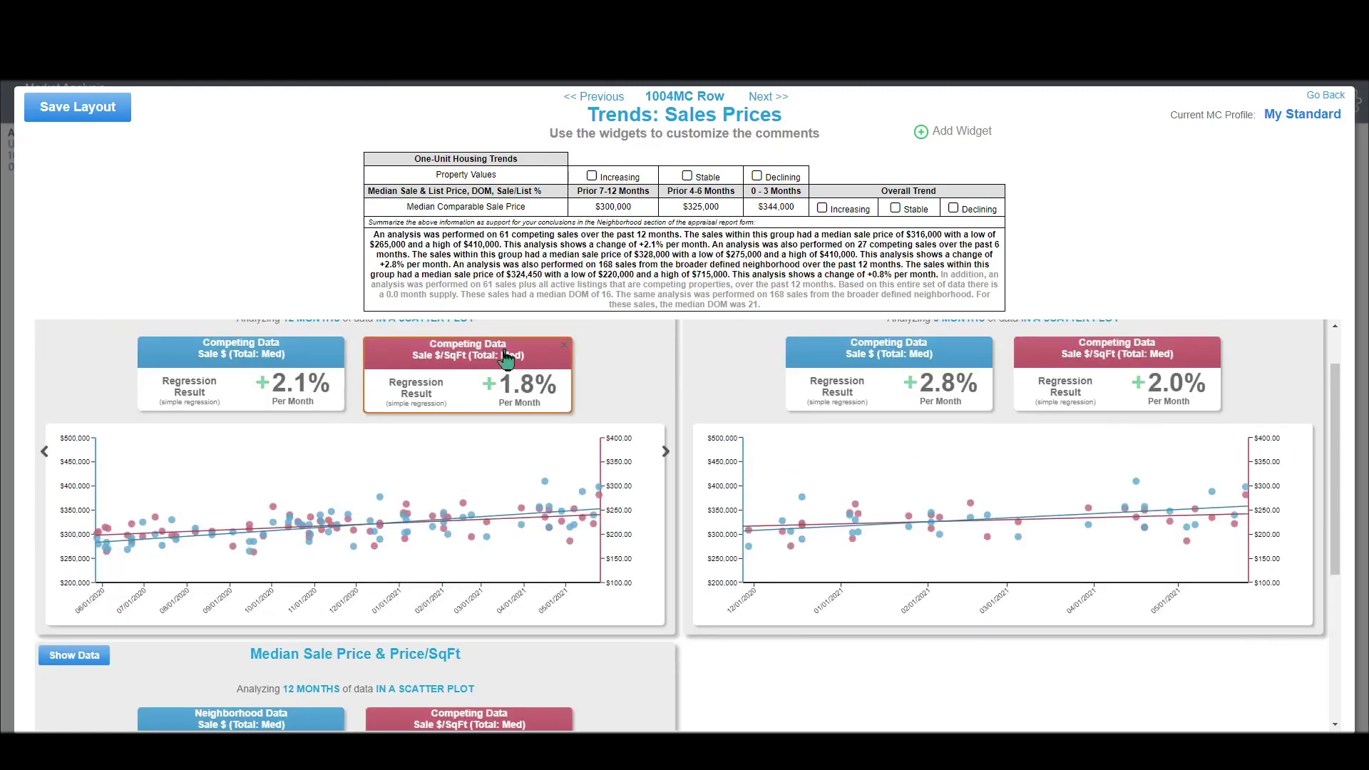
{"action": "scroll", "coordinate": [515, 482], "scroll_direction": "down", "scroll_amount": 4}
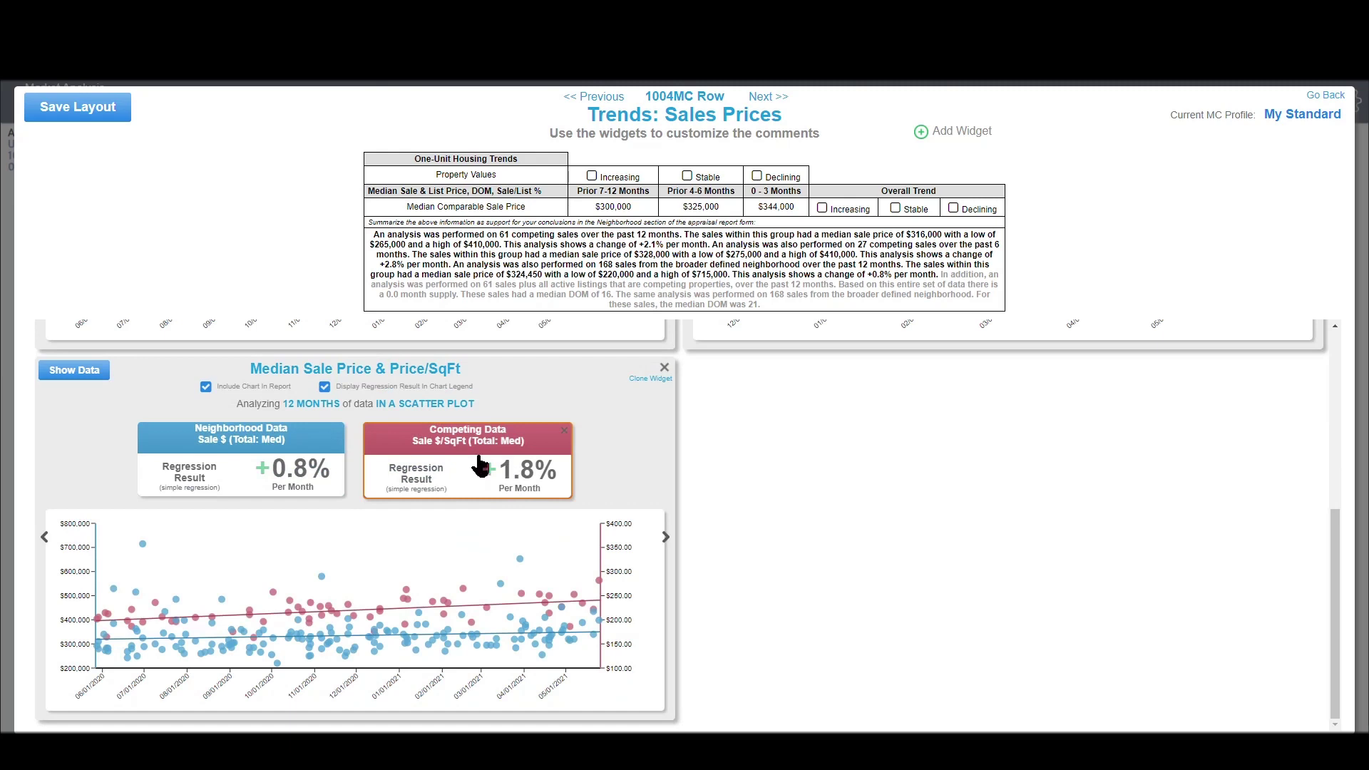
Step: Switch the cloned widget's Sale $/SqFt (Total: Med) analysis to the Neighborhood data set
{"action": "left_click", "coordinate": [442, 457]}
{"action": "left_click", "coordinate": [329, 371]}
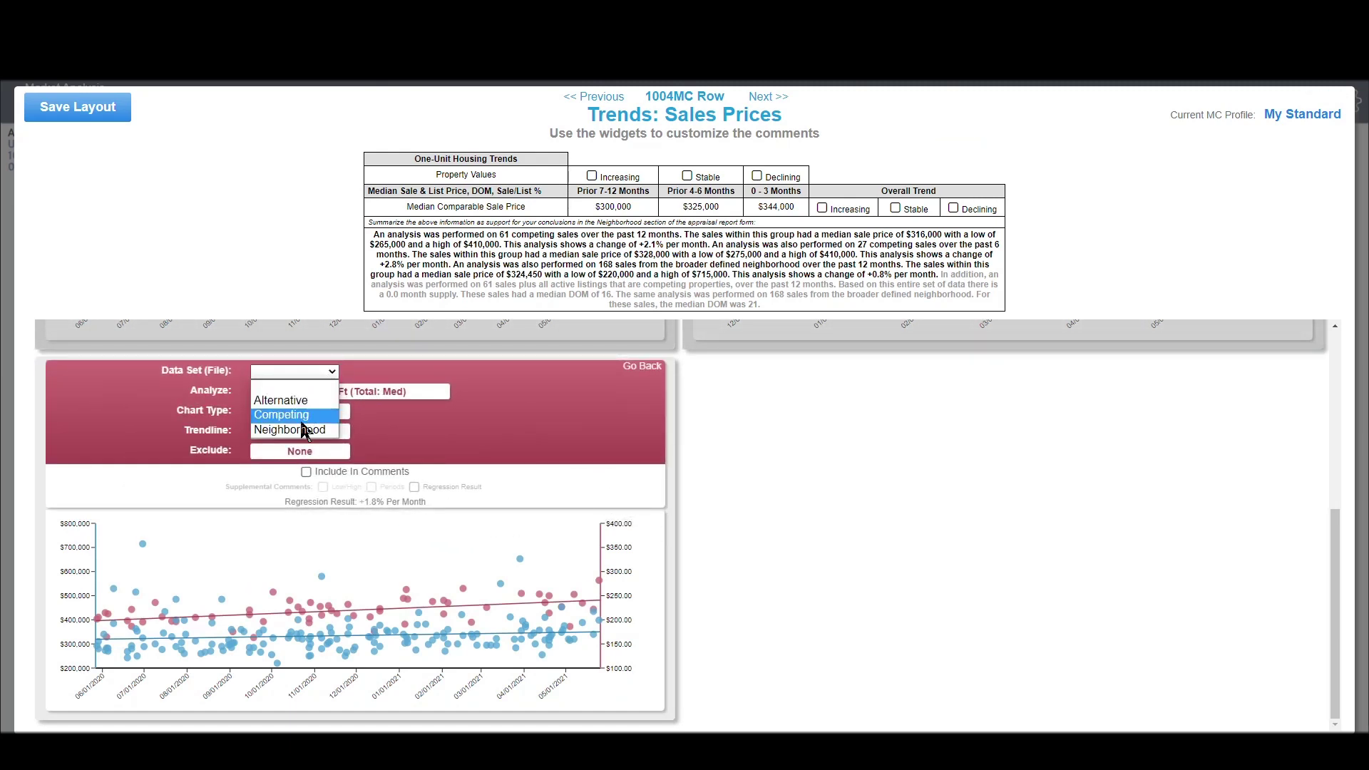
{"action": "left_click", "coordinate": [303, 430]}
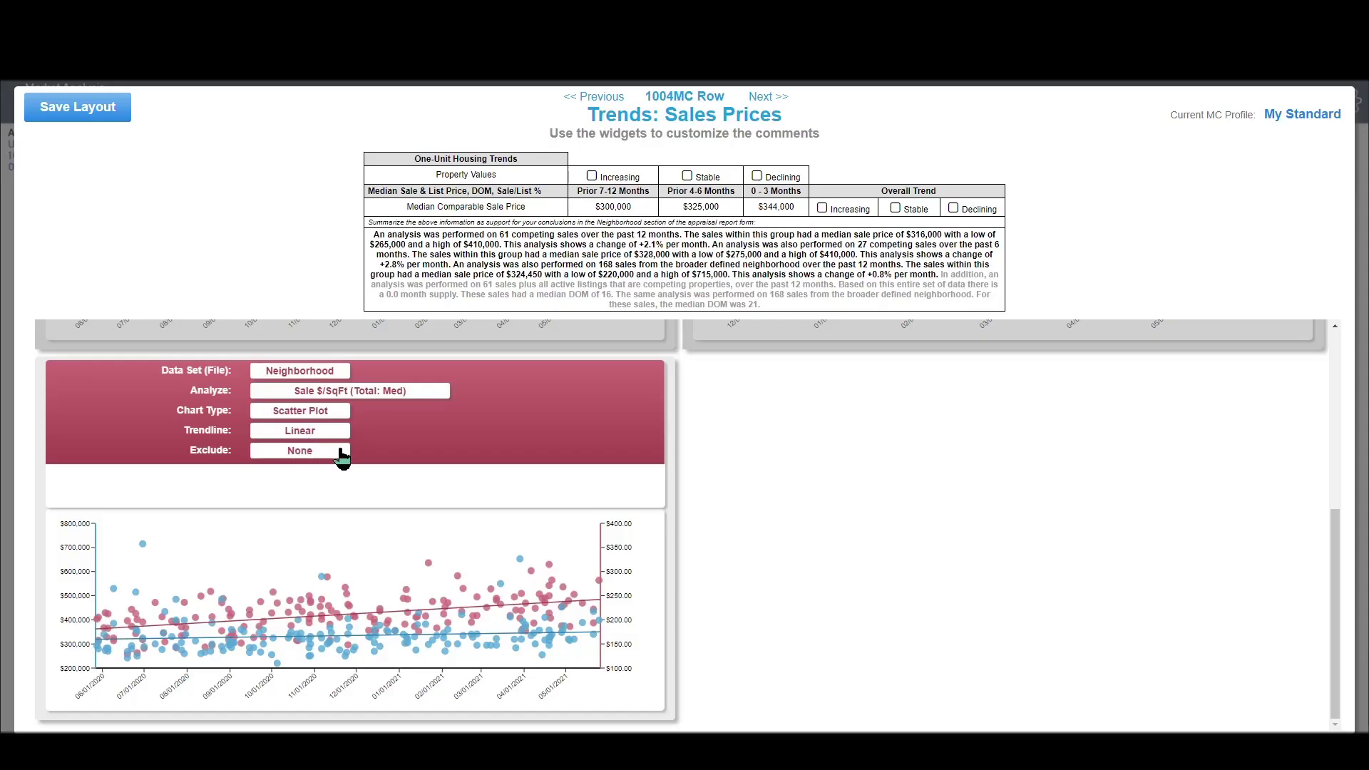
{"action": "left_click", "coordinate": [653, 374]}
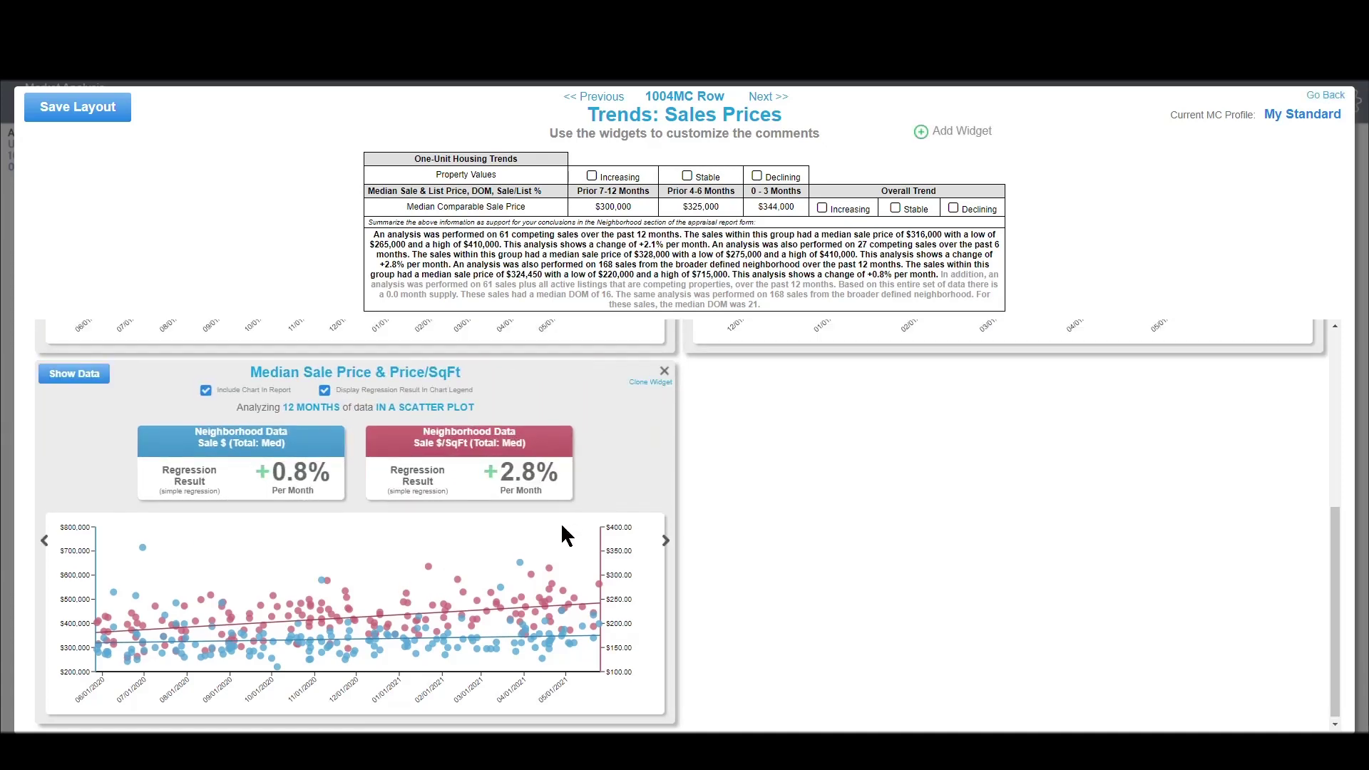
Step: Compare the Neighborhood widget's Sale $ and Sale $/SqFt regression results with the Competing data results over 12 months
{"action": "mouse_move", "coordinate": [289, 491]}
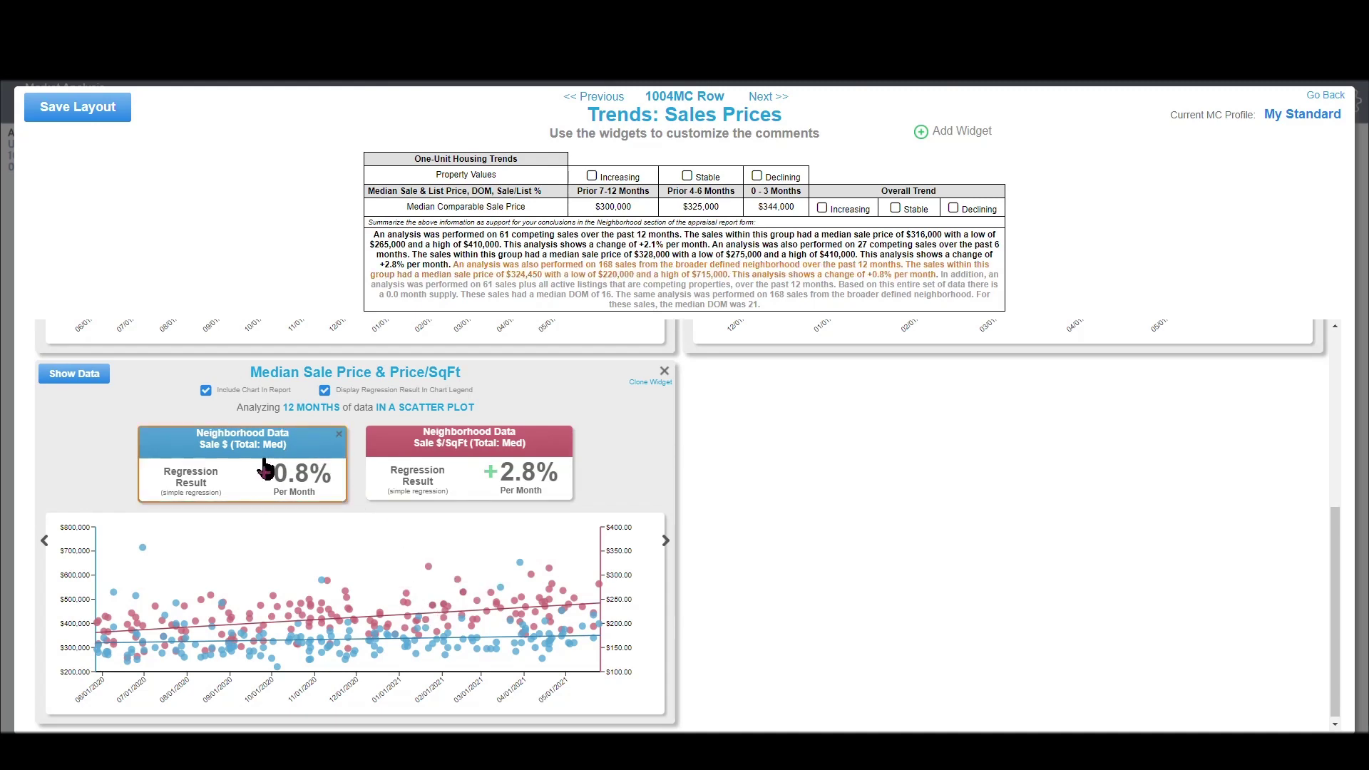
{"action": "scroll", "coordinate": [311, 479], "scroll_direction": "up", "scroll_amount": 4}
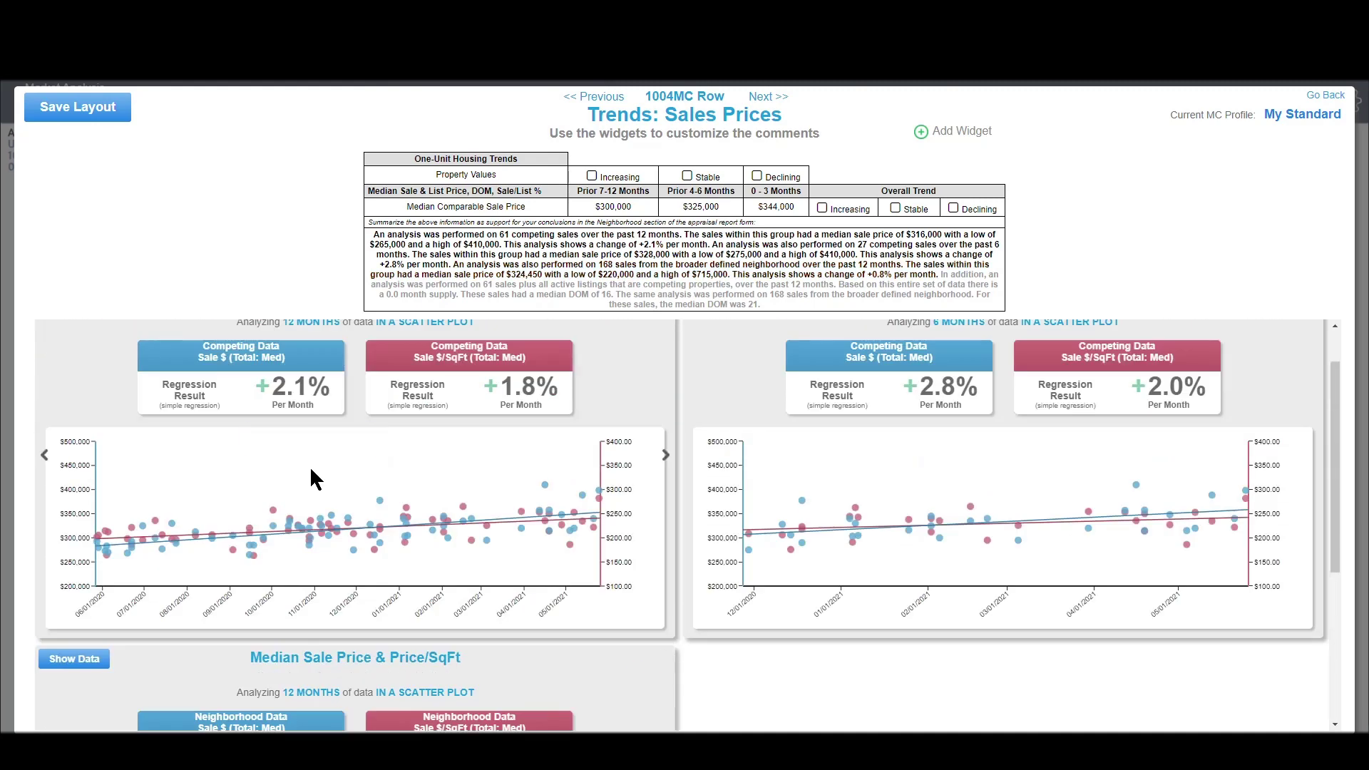
{"action": "scroll", "coordinate": [308, 413], "scroll_direction": "down", "scroll_amount": 4}
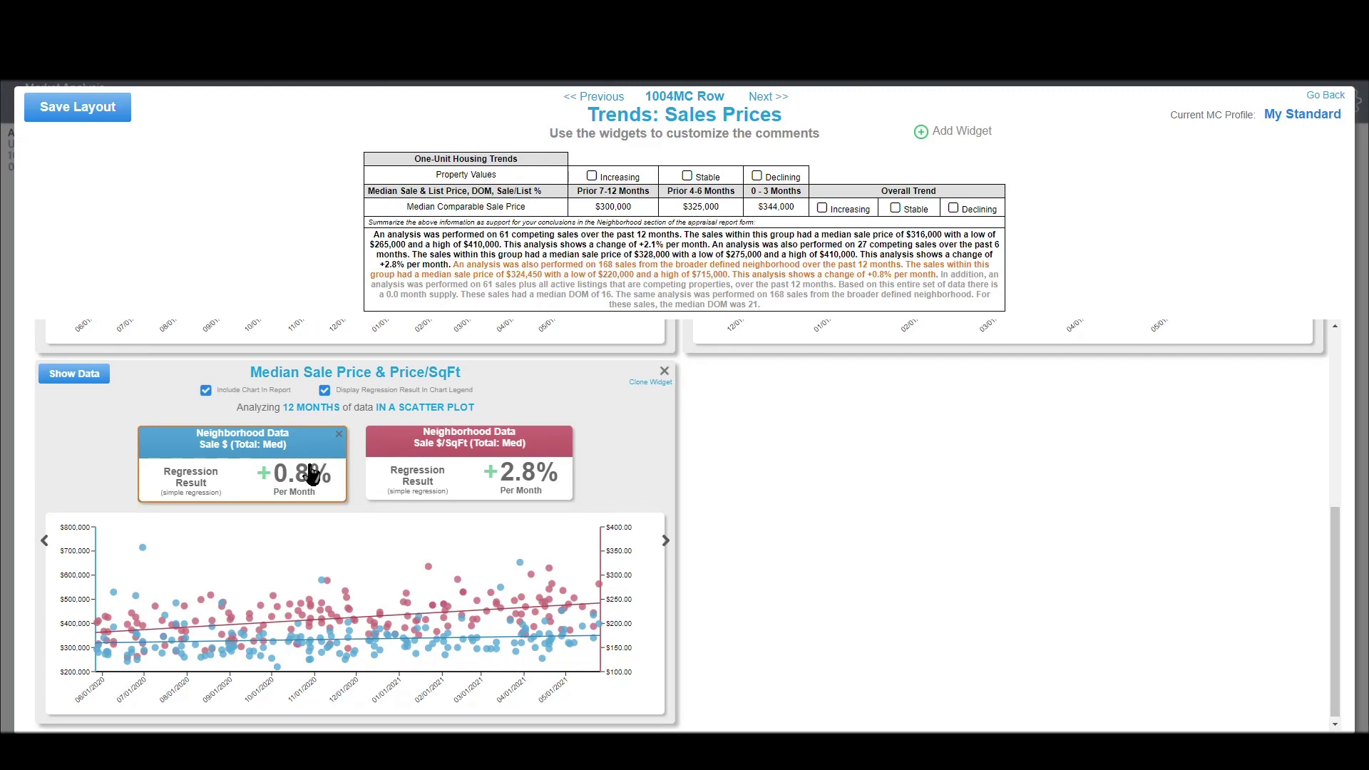
{"action": "scroll", "coordinate": [593, 531], "scroll_direction": "up", "scroll_amount": 4}
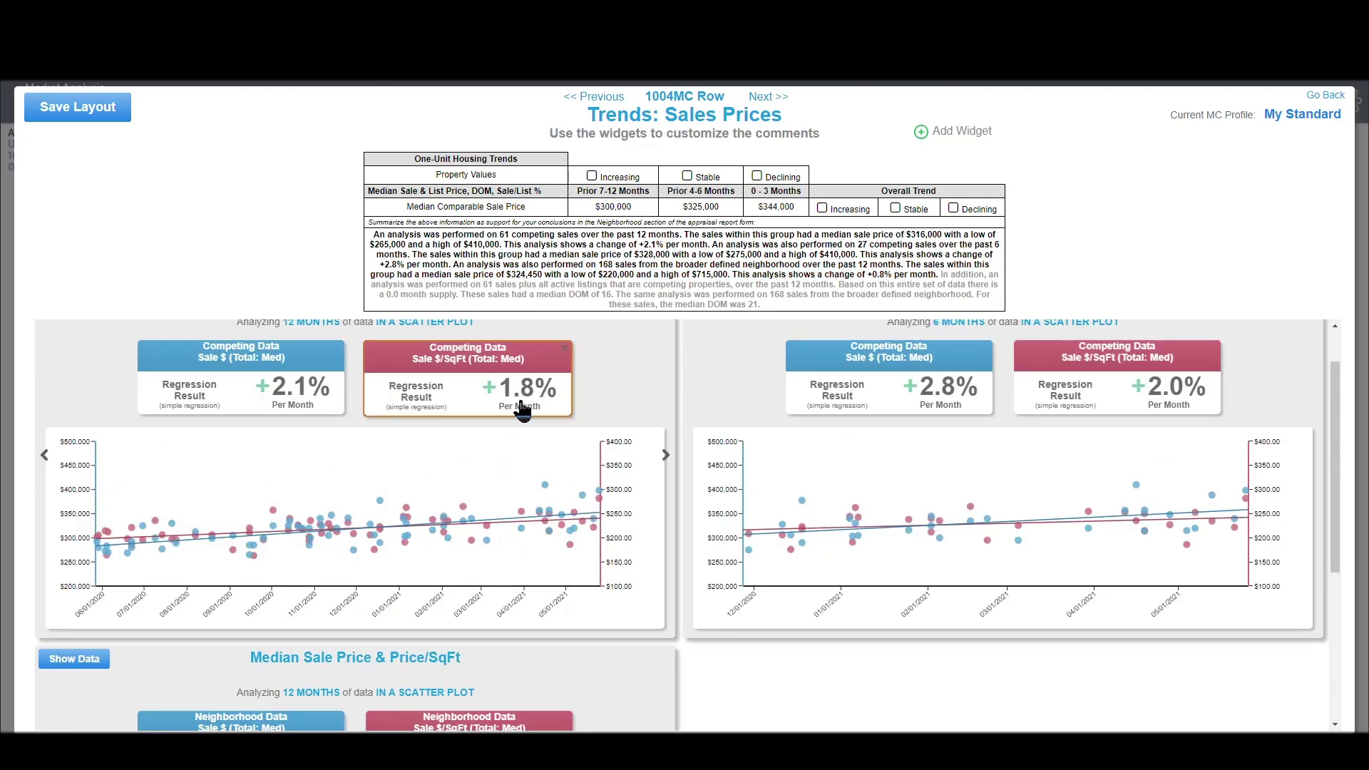
{"action": "scroll", "coordinate": [536, 403], "scroll_direction": "down", "scroll_amount": 4}
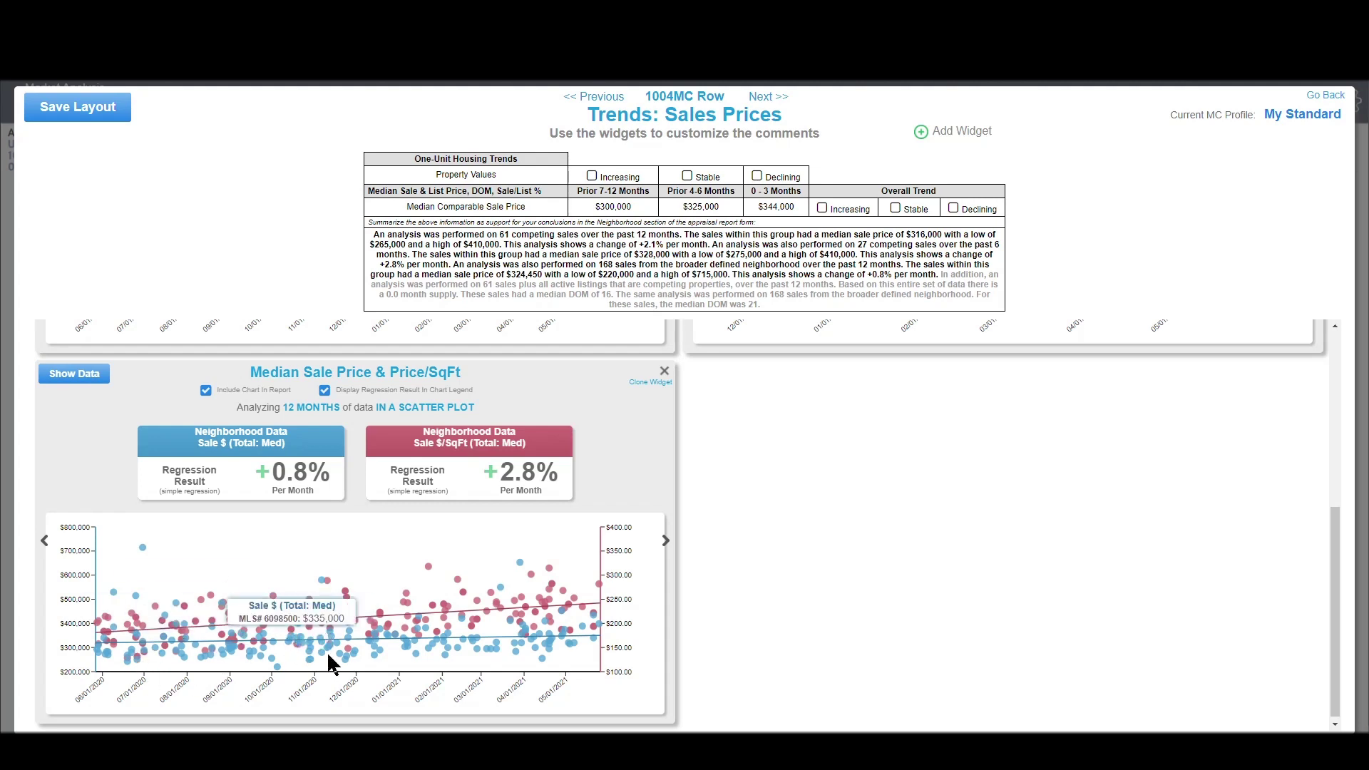
Step: Check individual sales in the Neighborhood scatter plot and open the property record behind its highest Sale $ data point
{"action": "mouse_move", "coordinate": [331, 645]}
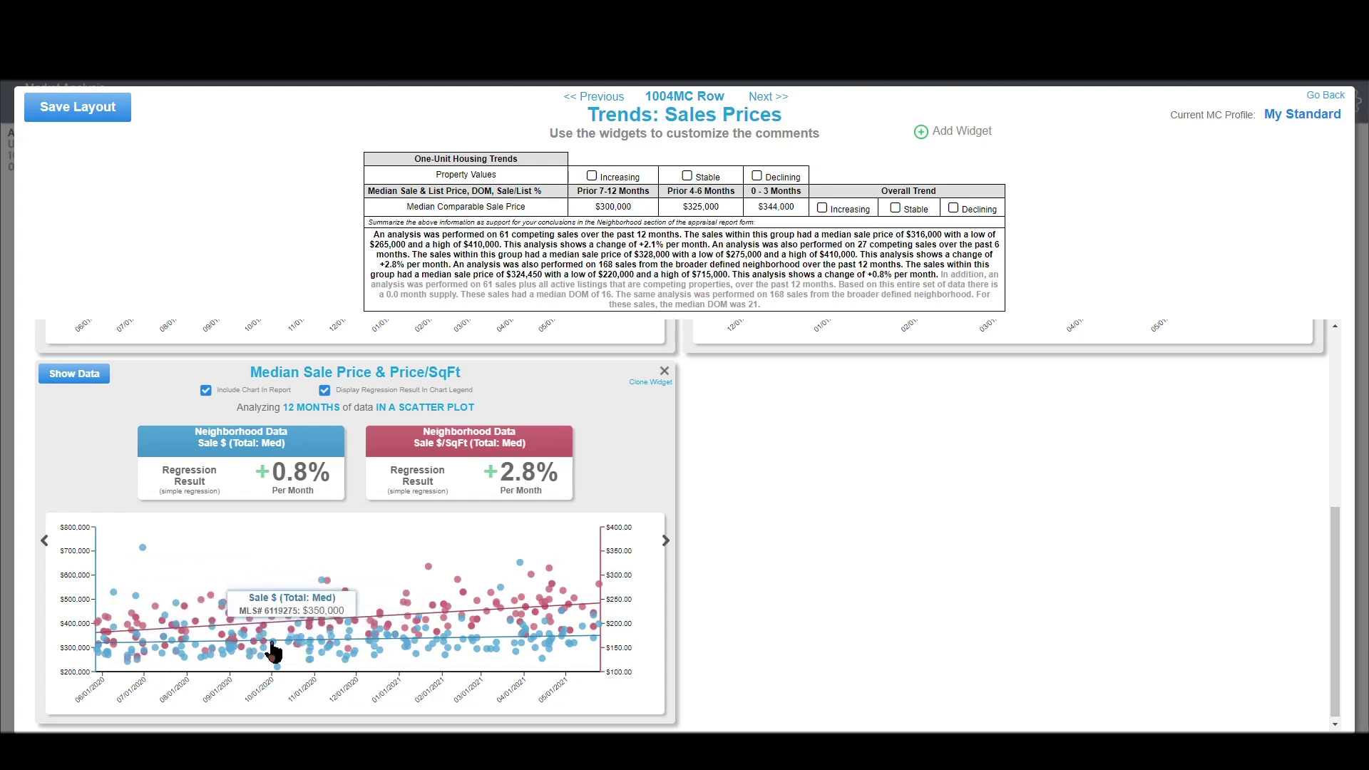
{"action": "mouse_move", "coordinate": [576, 640]}
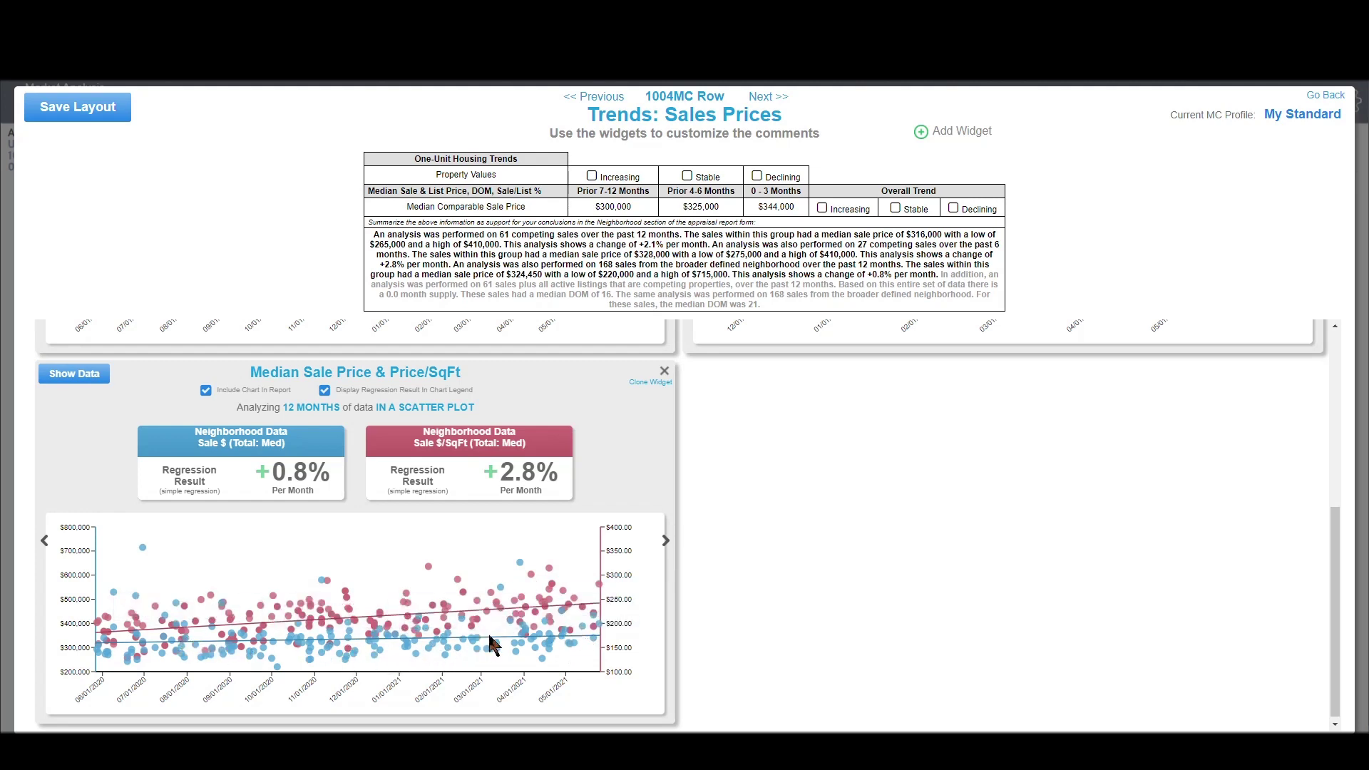
{"action": "mouse_move", "coordinate": [285, 472]}
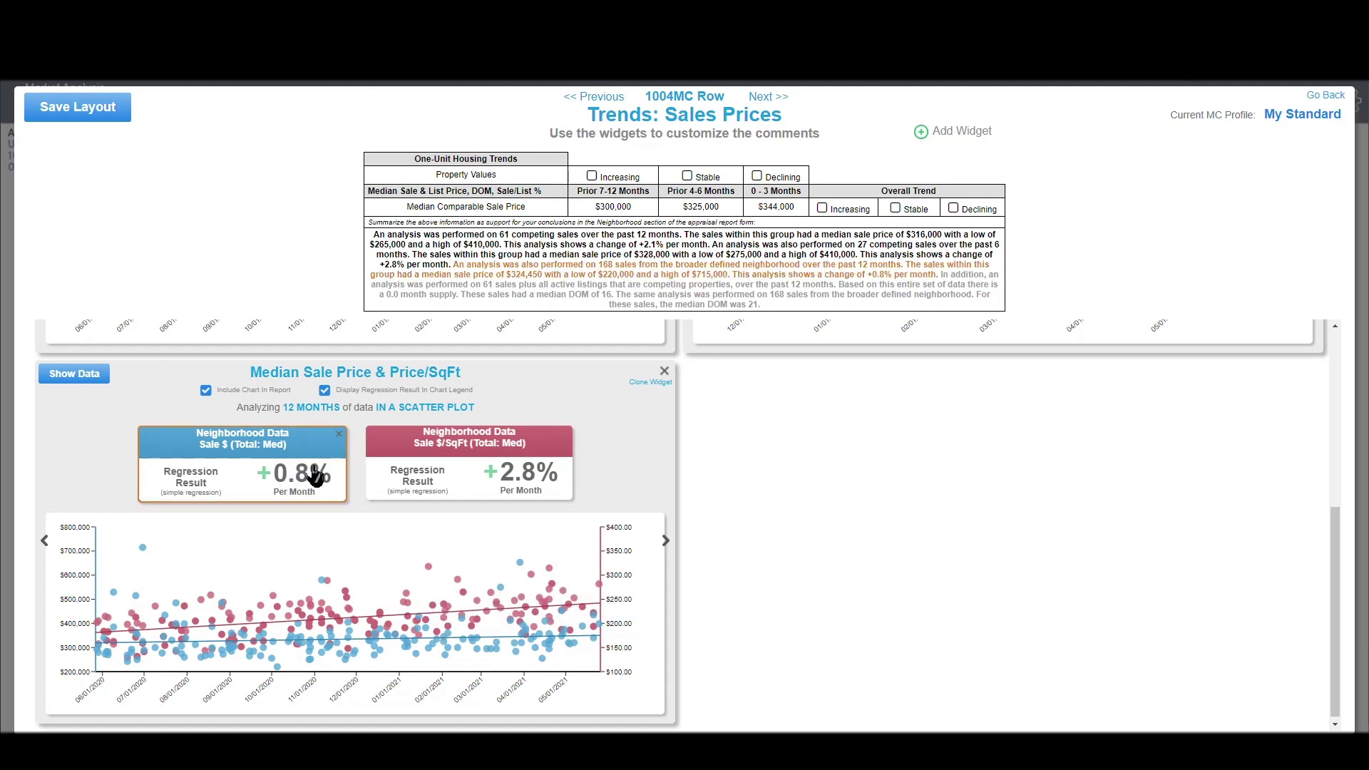
{"action": "mouse_move", "coordinate": [504, 489]}
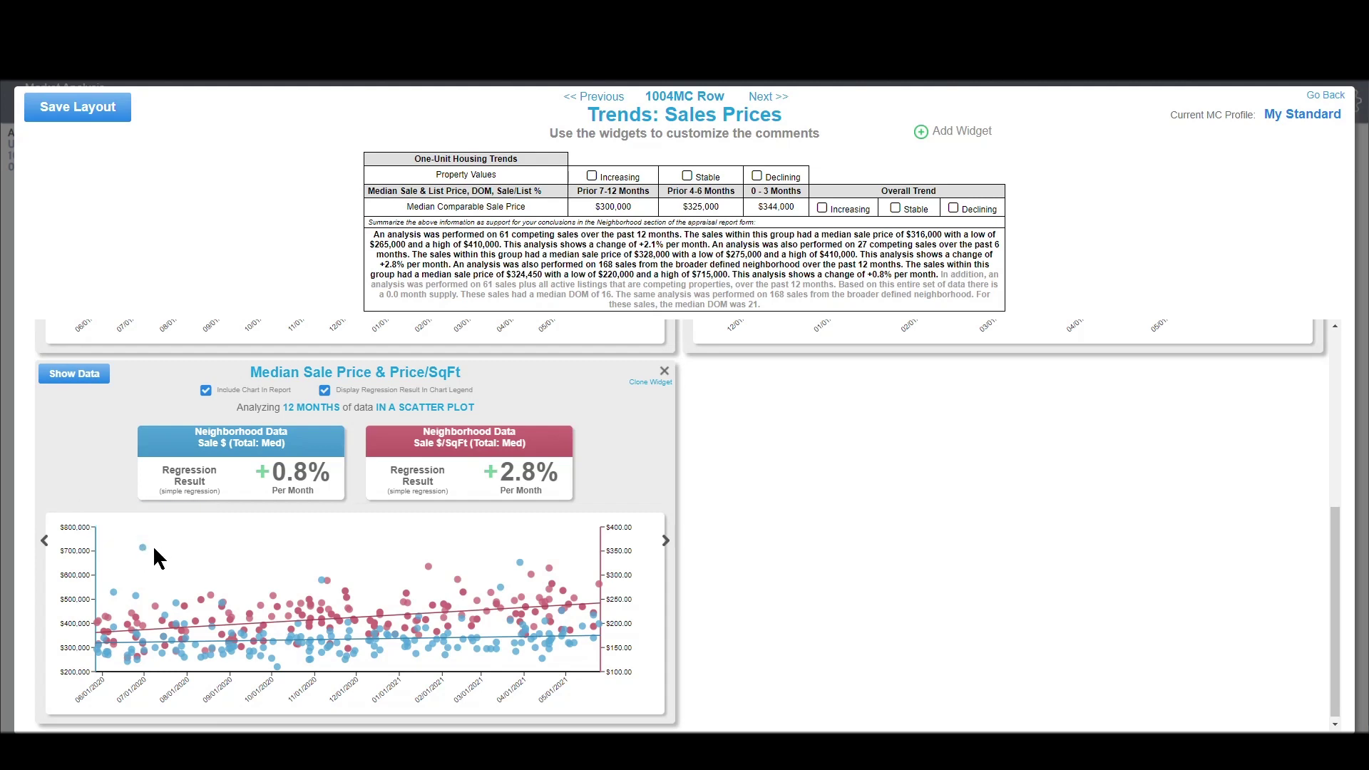
{"action": "mouse_move", "coordinate": [143, 550]}
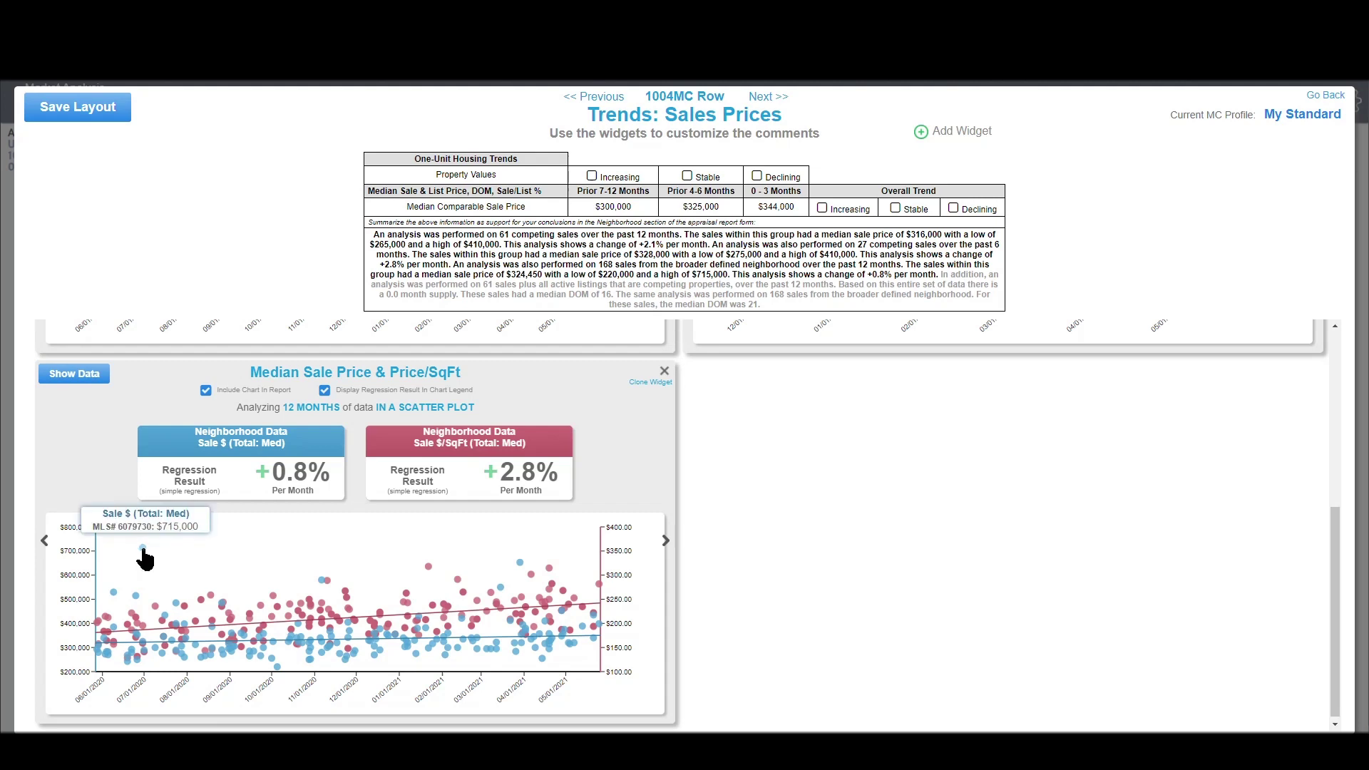
{"action": "left_click", "coordinate": [143, 550]}
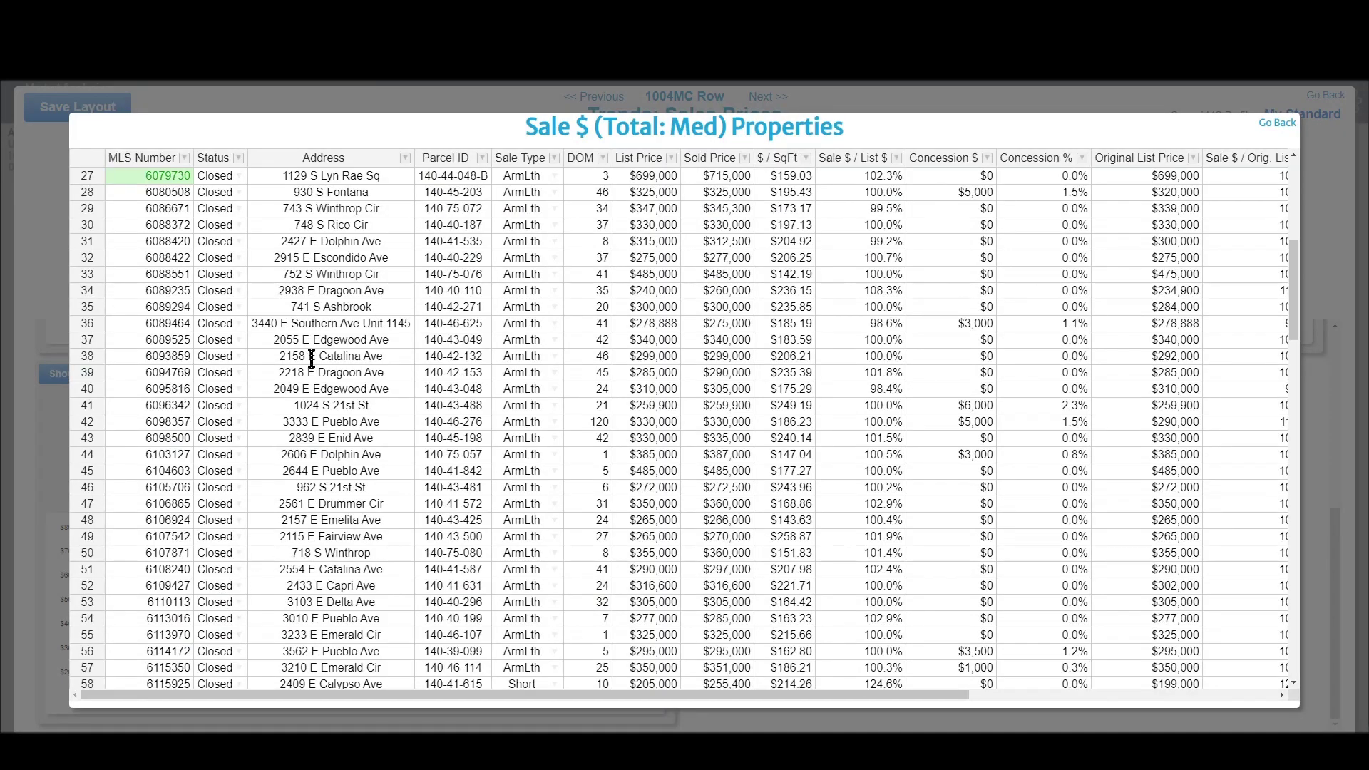
Step: Try a list price of $399,000 for the highlighted sale in the Sale $ (Total: Med) properties table
{"action": "scroll", "coordinate": [271, 314], "scroll_direction": "up", "scroll_amount": 1}
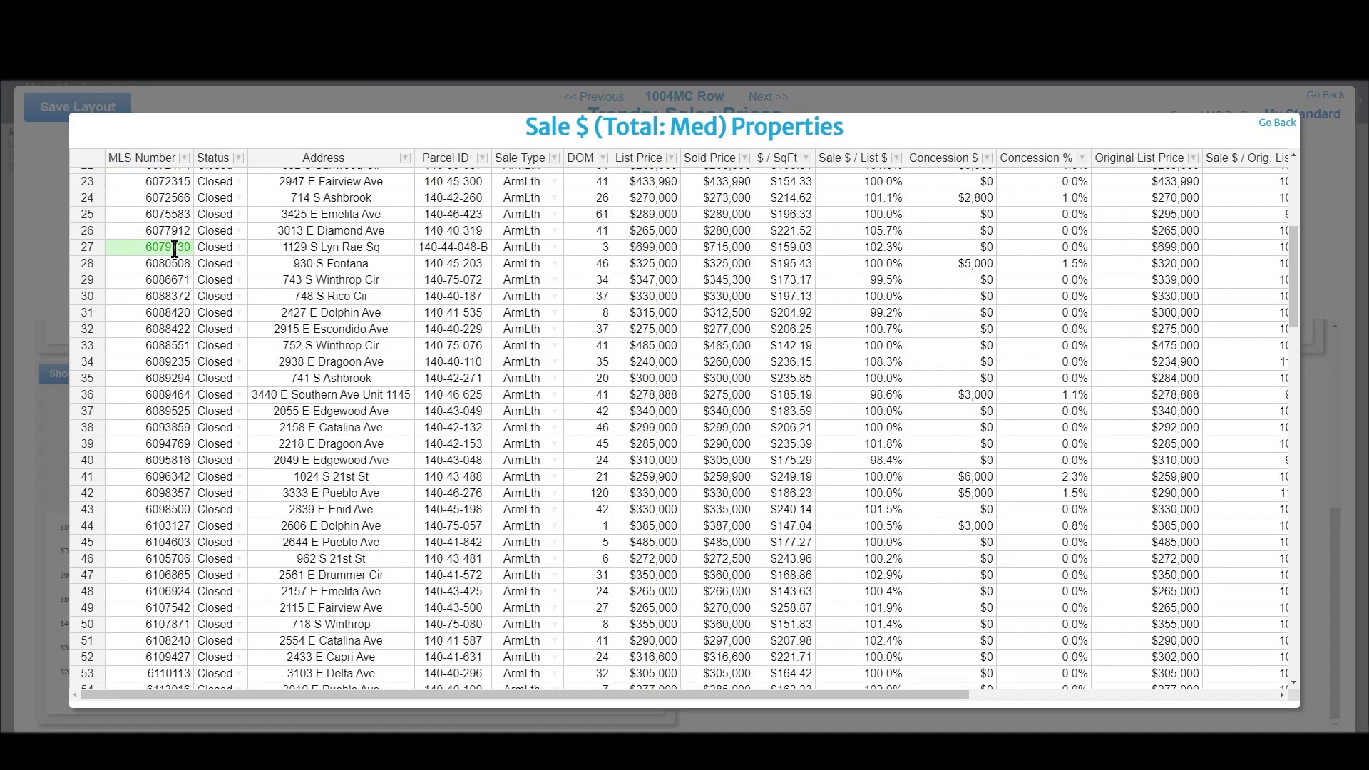
{"action": "left_click", "coordinate": [86, 247]}
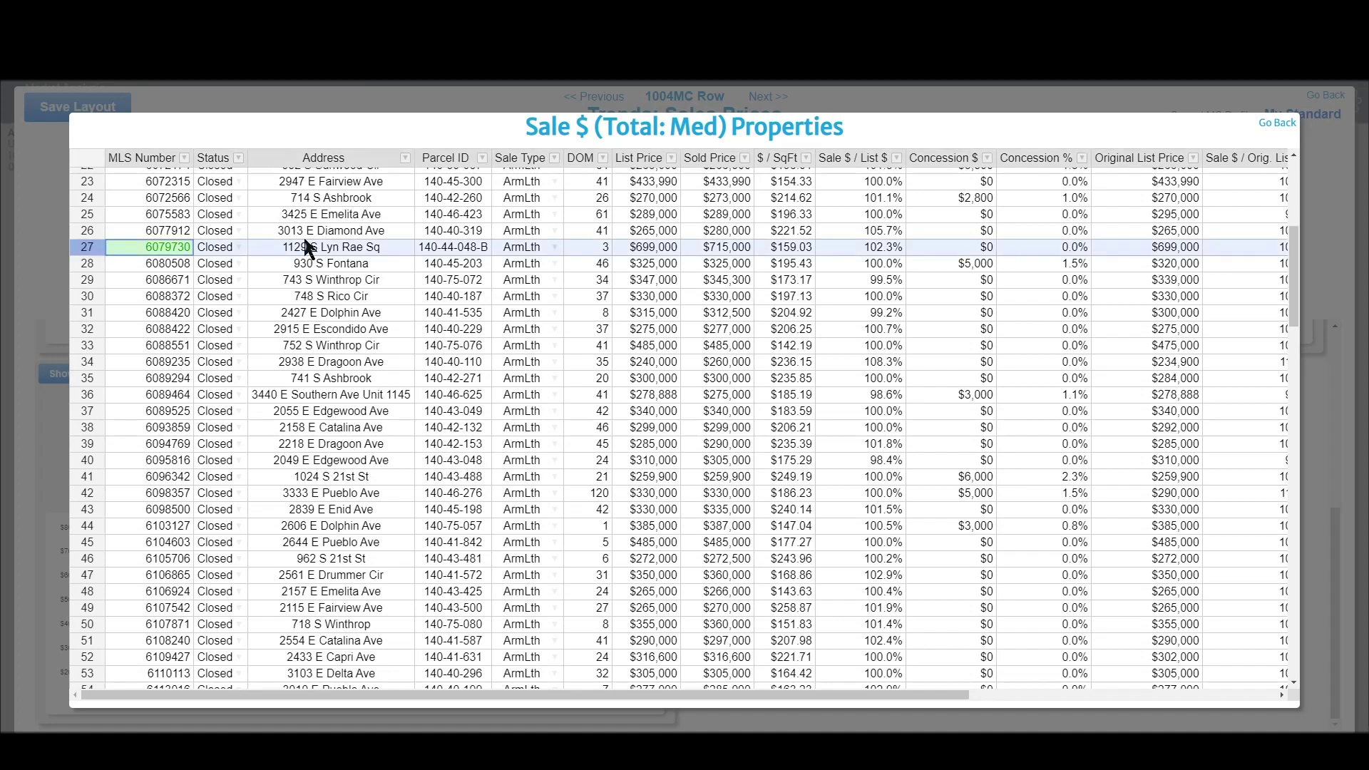
{"action": "left_click", "coordinate": [670, 253]}
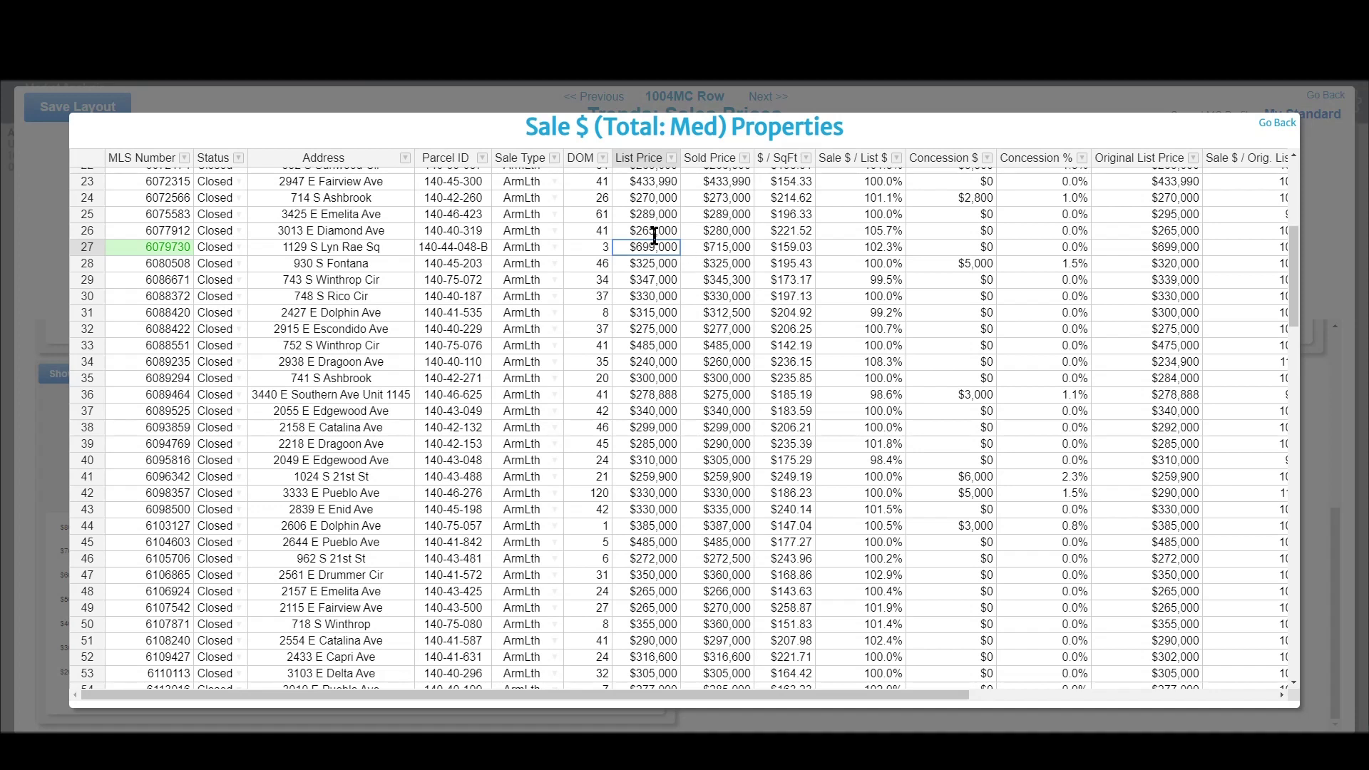
{"action": "type", "text": "399,000"}
{"action": "key", "text": "Tab"}
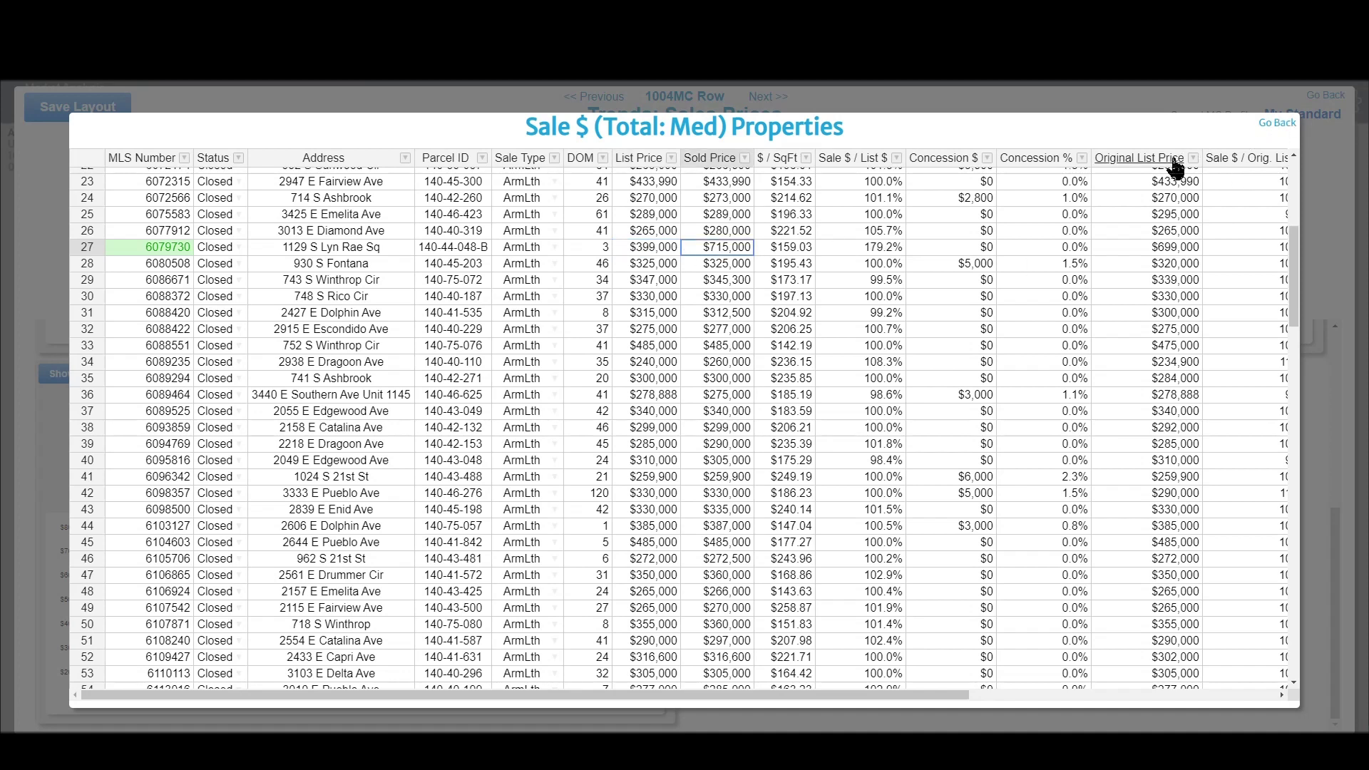
Step: Restore the highlighted sale's list price to $699,000
{"action": "left_click", "coordinate": [655, 242]}
{"action": "type", "text": "699000"}
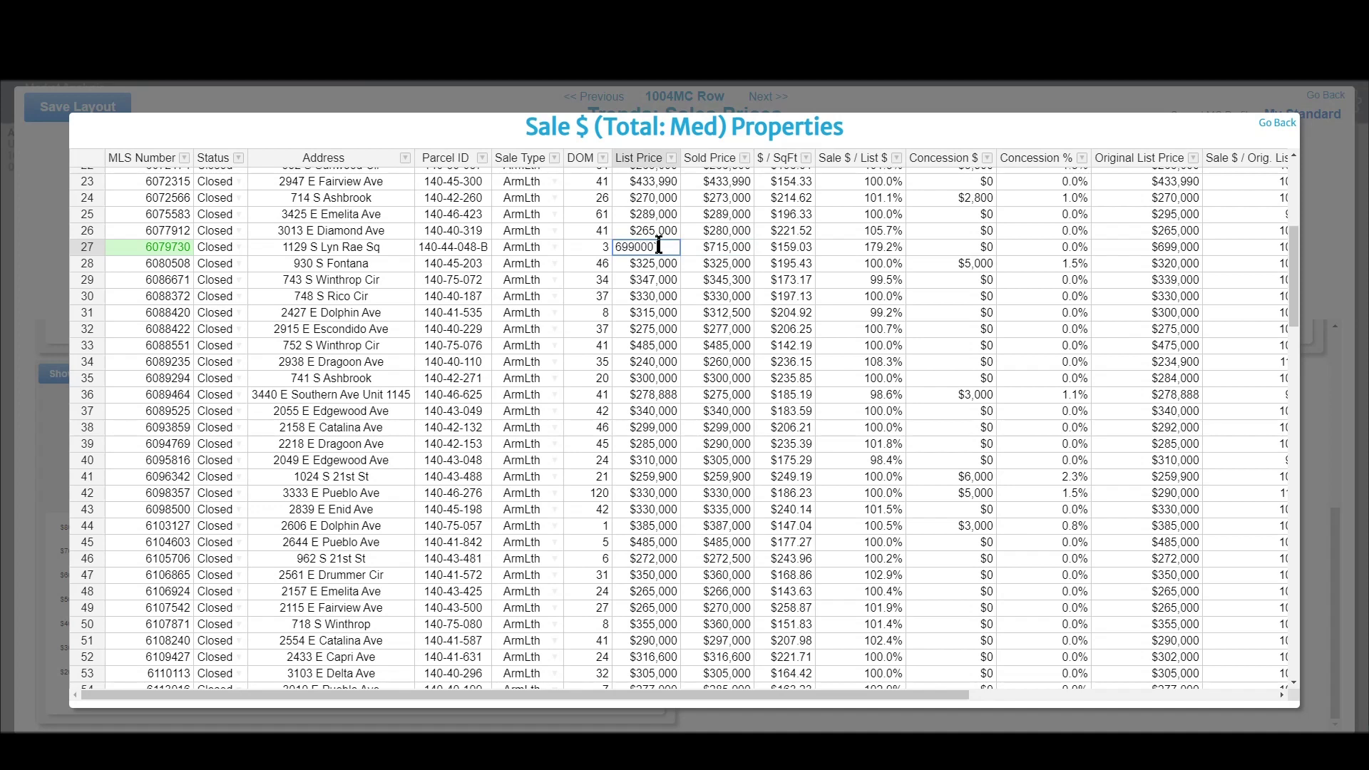
{"action": "key", "text": "Tab"}
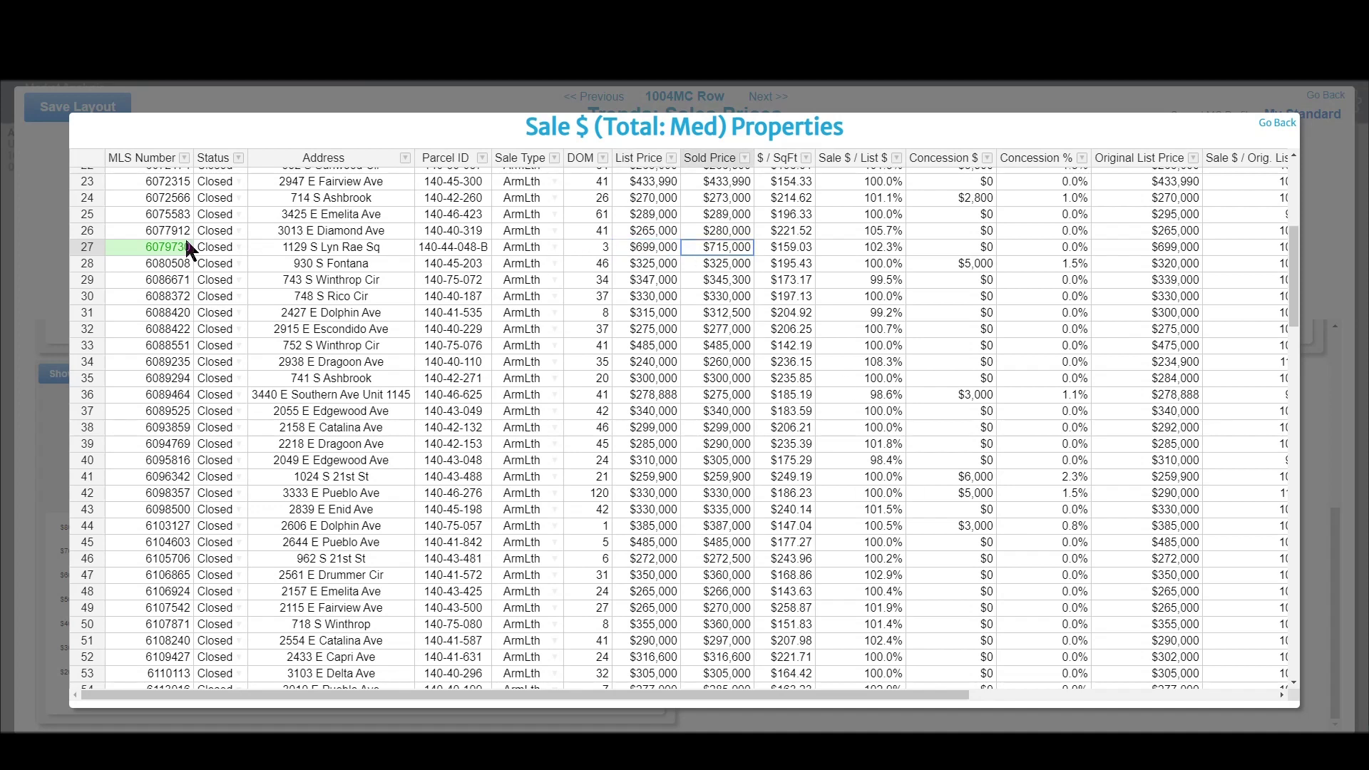
Step: Examine the highlighted sale's address, days on market and list price to judge whether it is an outlier
{"action": "right_click", "coordinate": [150, 246]}
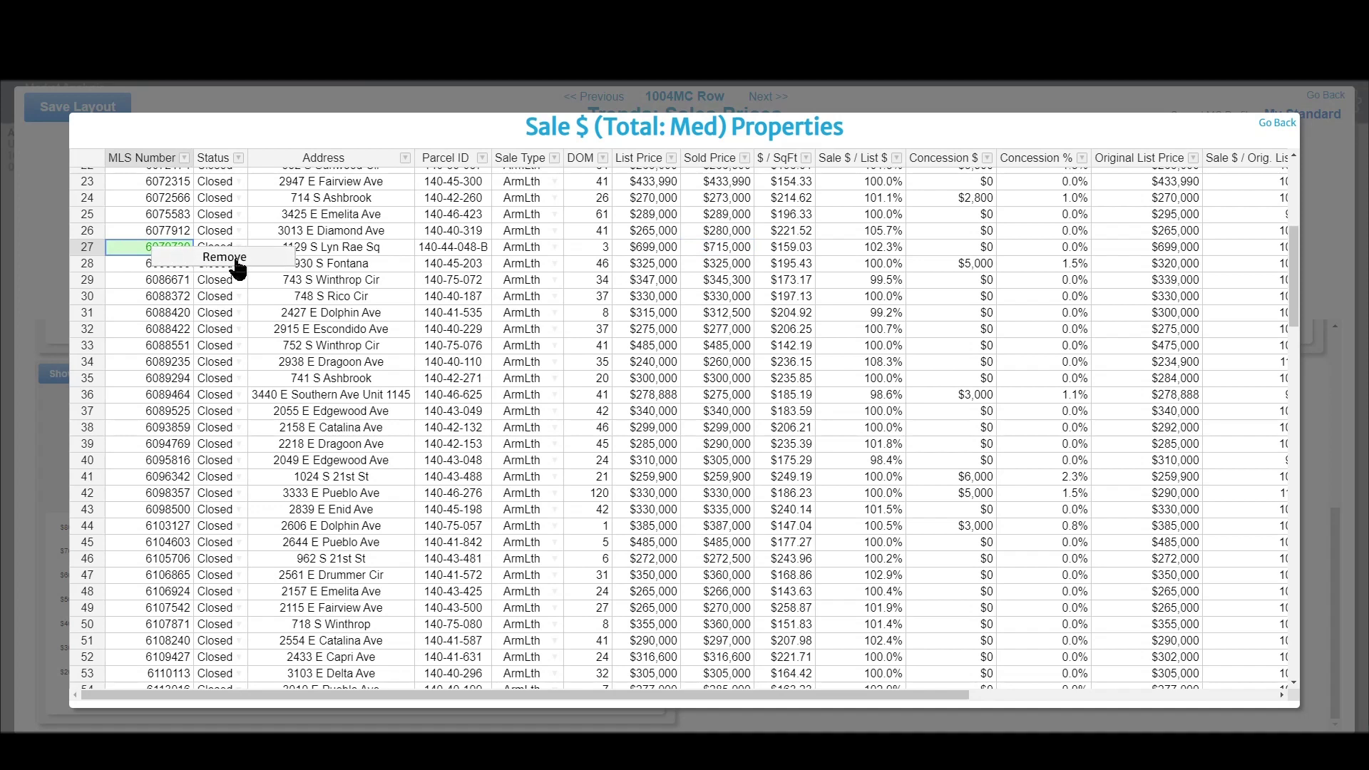
{"action": "left_click", "coordinate": [633, 298]}
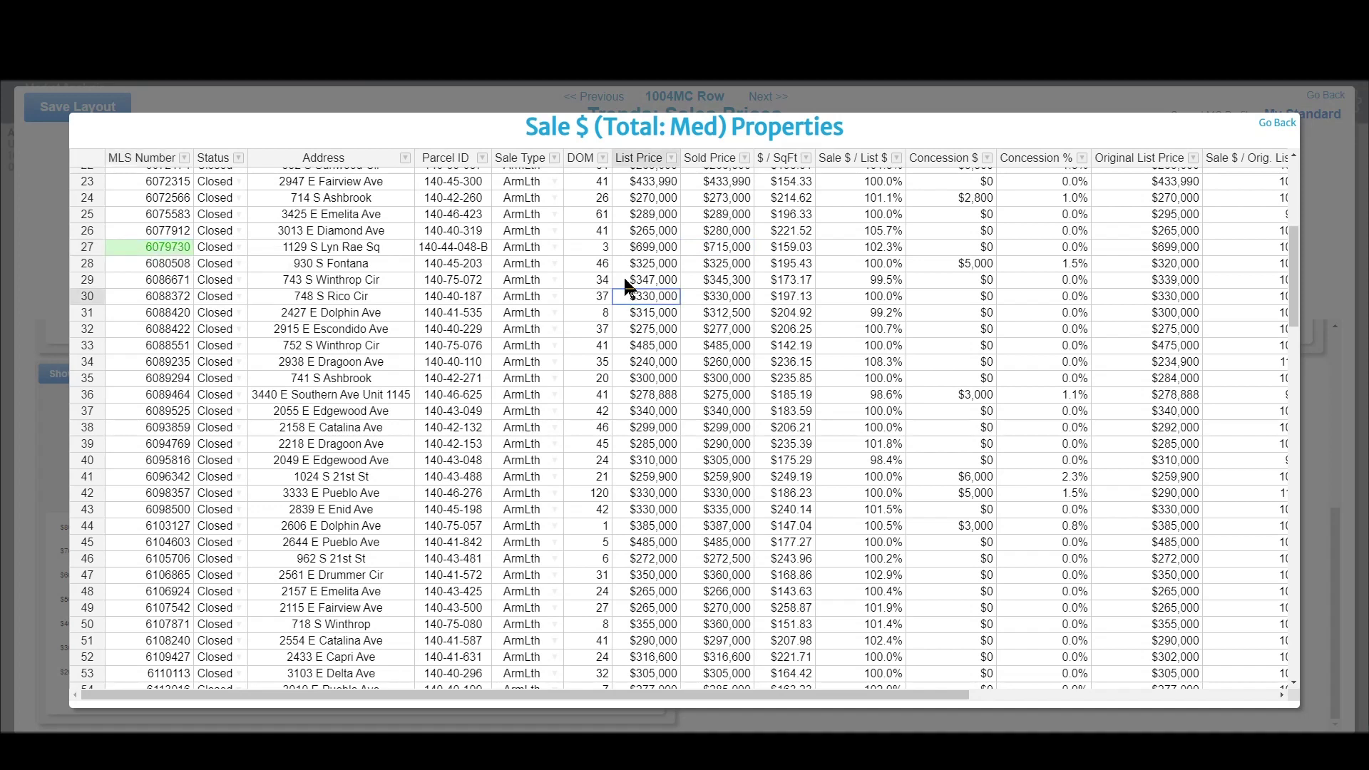
{"action": "left_click", "coordinate": [601, 247]}
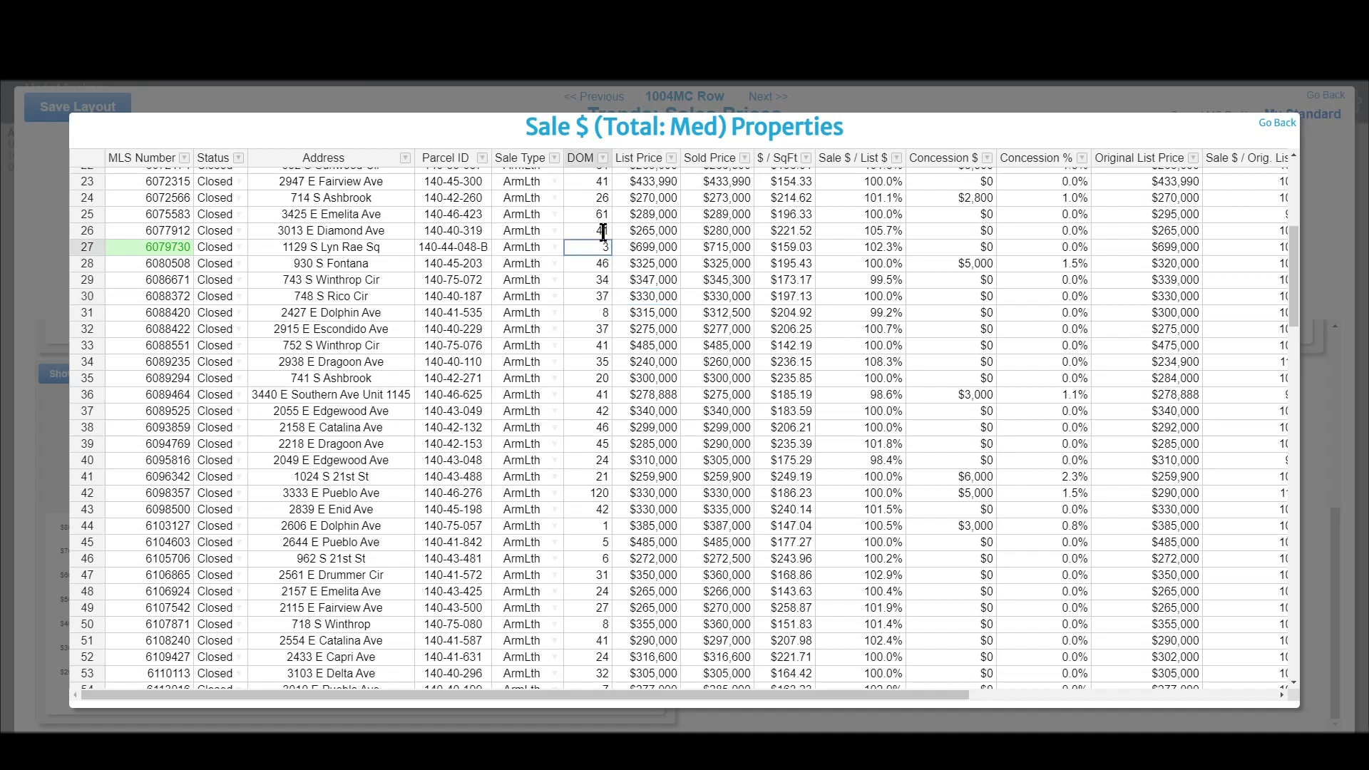
{"action": "left_click", "coordinate": [642, 246]}
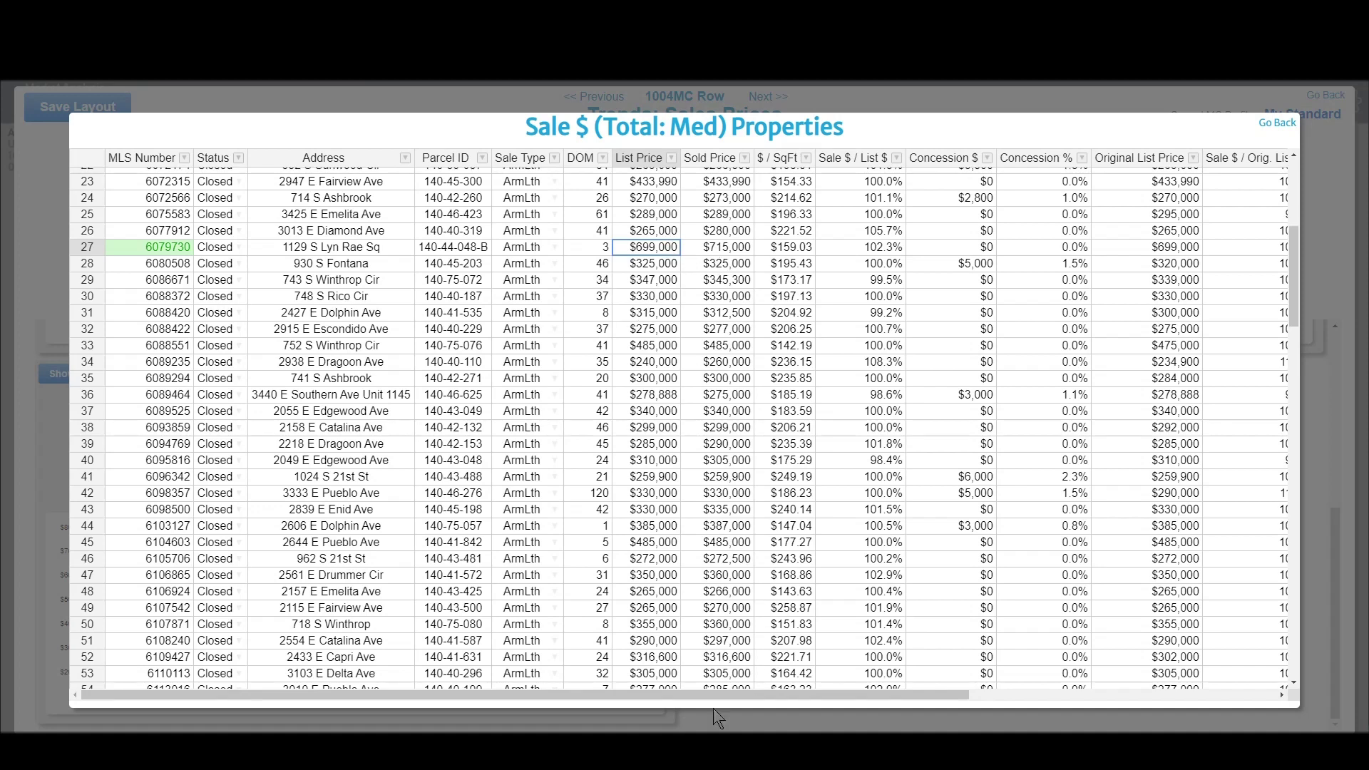
{"action": "left_click_drag", "start_coordinate": [733, 696], "coordinate": [602, 678]}
{"action": "left_click", "coordinate": [313, 249]}
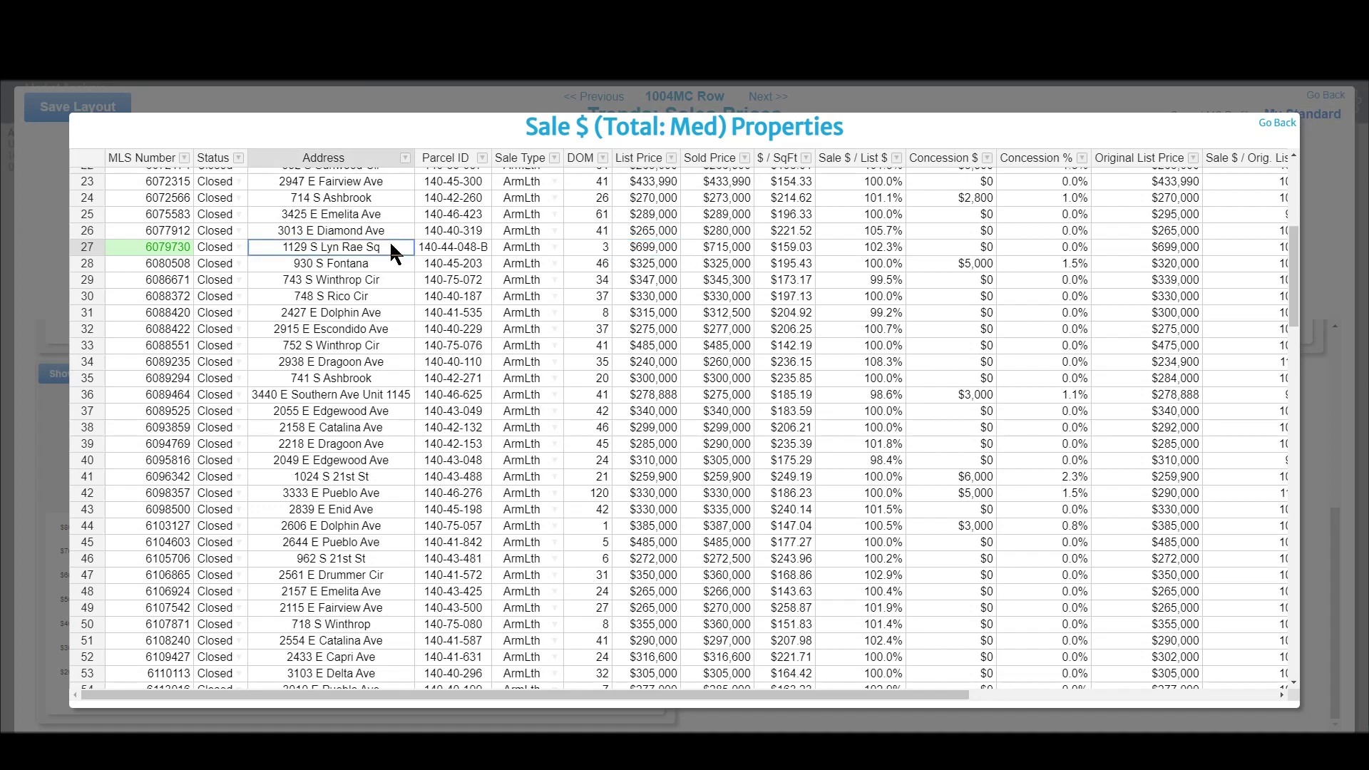
{"action": "left_click", "coordinate": [647, 248]}
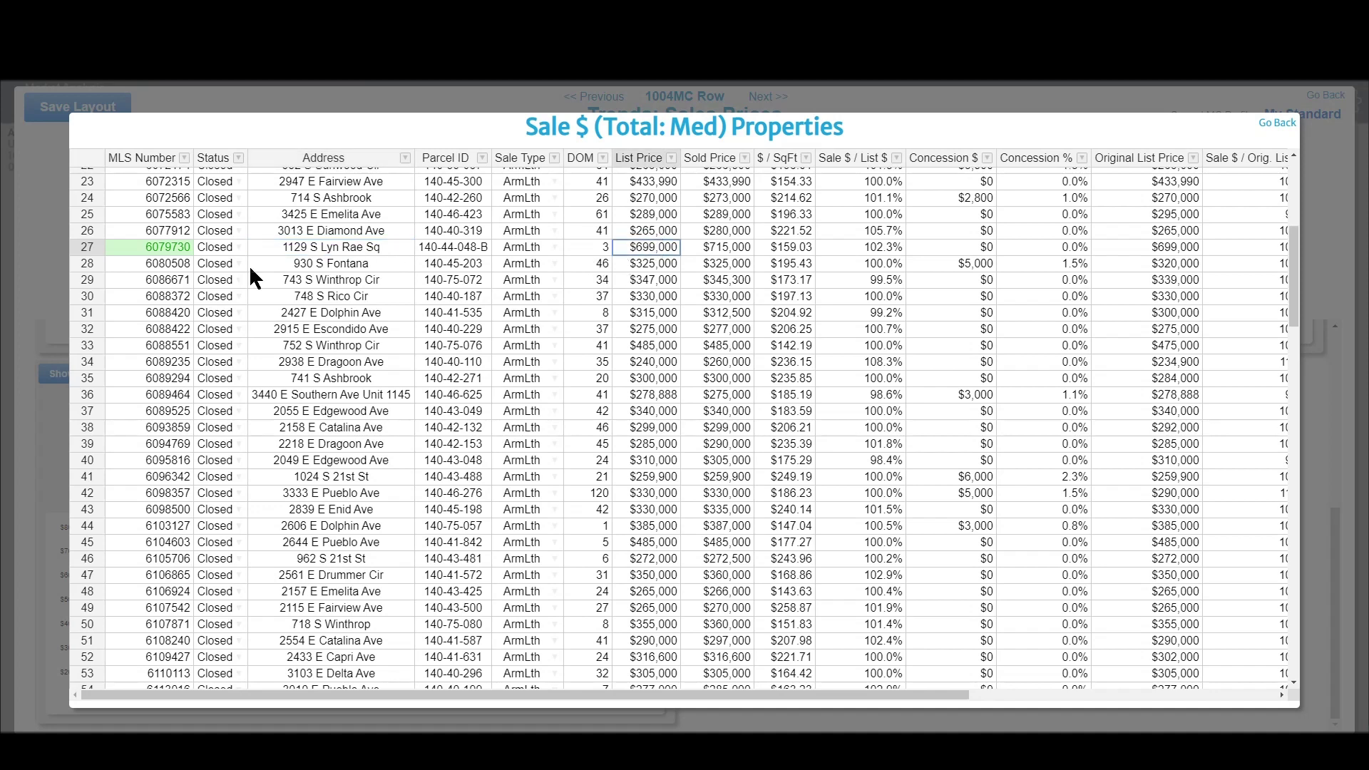
Step: Remove the highlighted $715,000 sale from the properties table and return to the sales price widgets
{"action": "left_click", "coordinate": [151, 248]}
{"action": "right_click", "coordinate": [151, 248]}
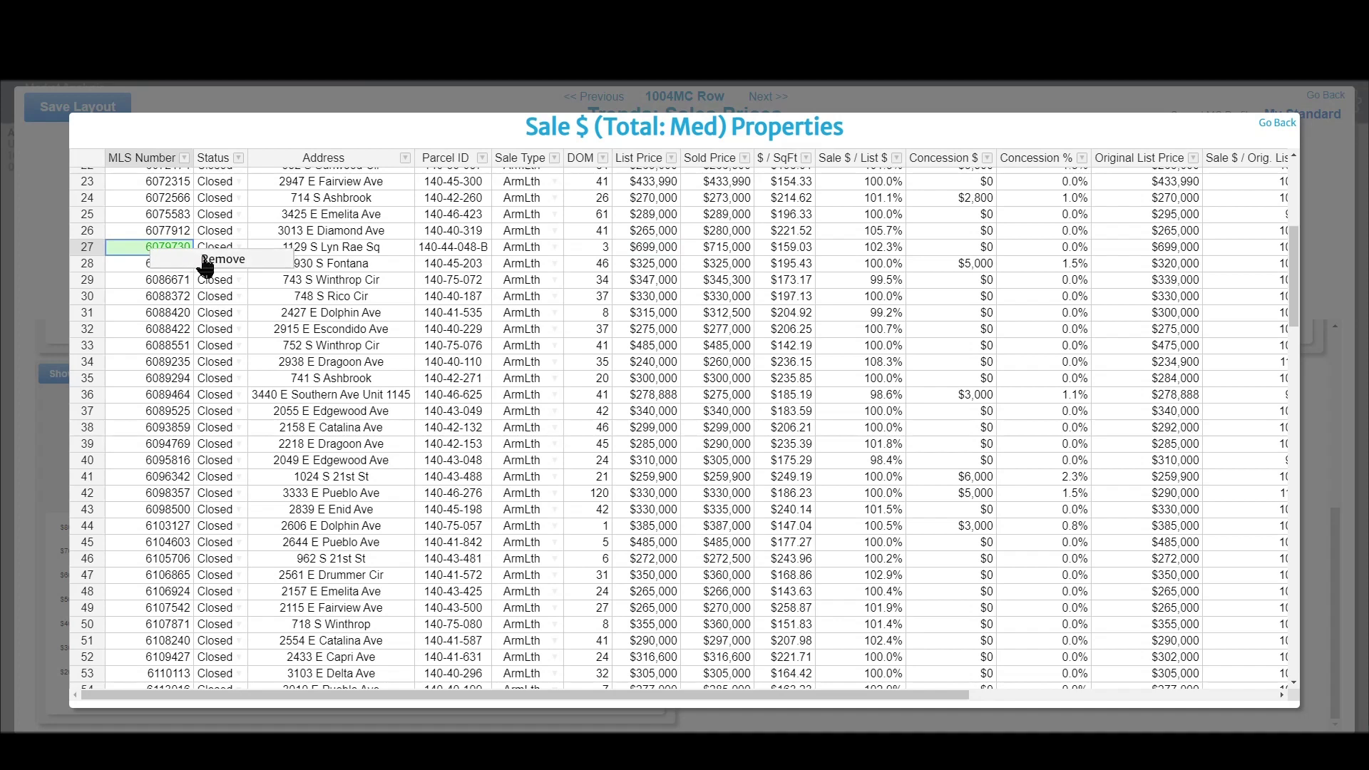
{"action": "left_click", "coordinate": [207, 260]}
{"action": "left_click", "coordinate": [1278, 123]}
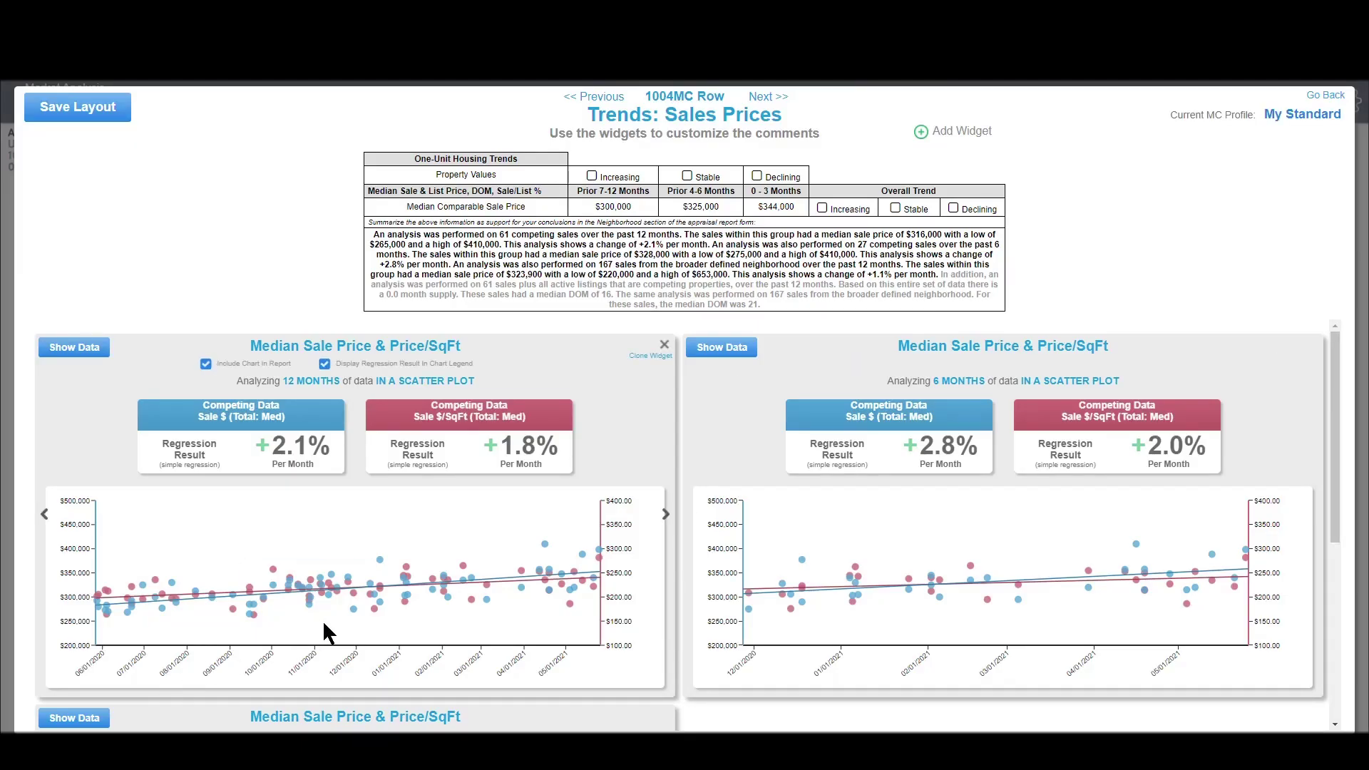
Step: Open the property record behind the high Neighborhood Sale $ data point from late June 2020 in the scatter plot
{"action": "scroll", "coordinate": [300, 456], "scroll_direction": "down", "scroll_amount": 5}
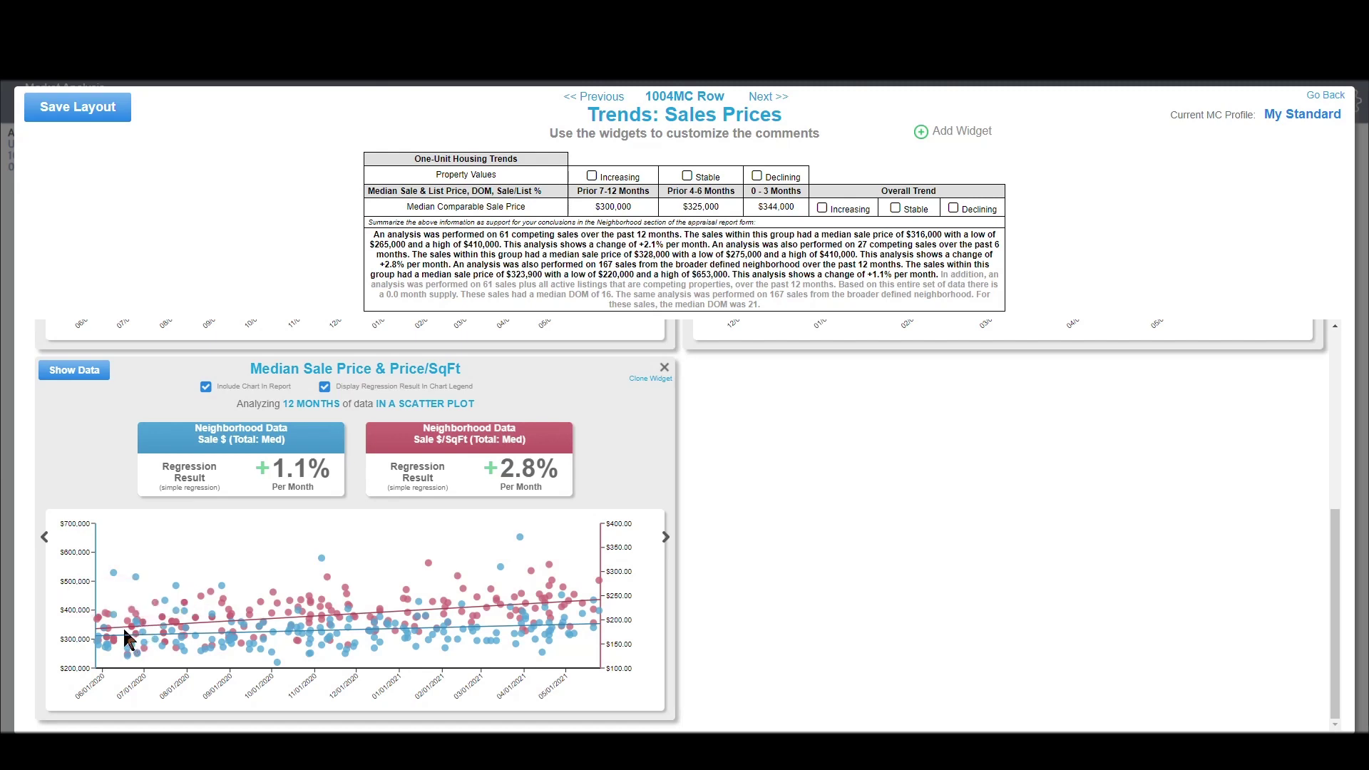
{"action": "mouse_move", "coordinate": [115, 638]}
{"action": "mouse_move", "coordinate": [289, 464]}
{"action": "left_click", "coordinate": [136, 577]}
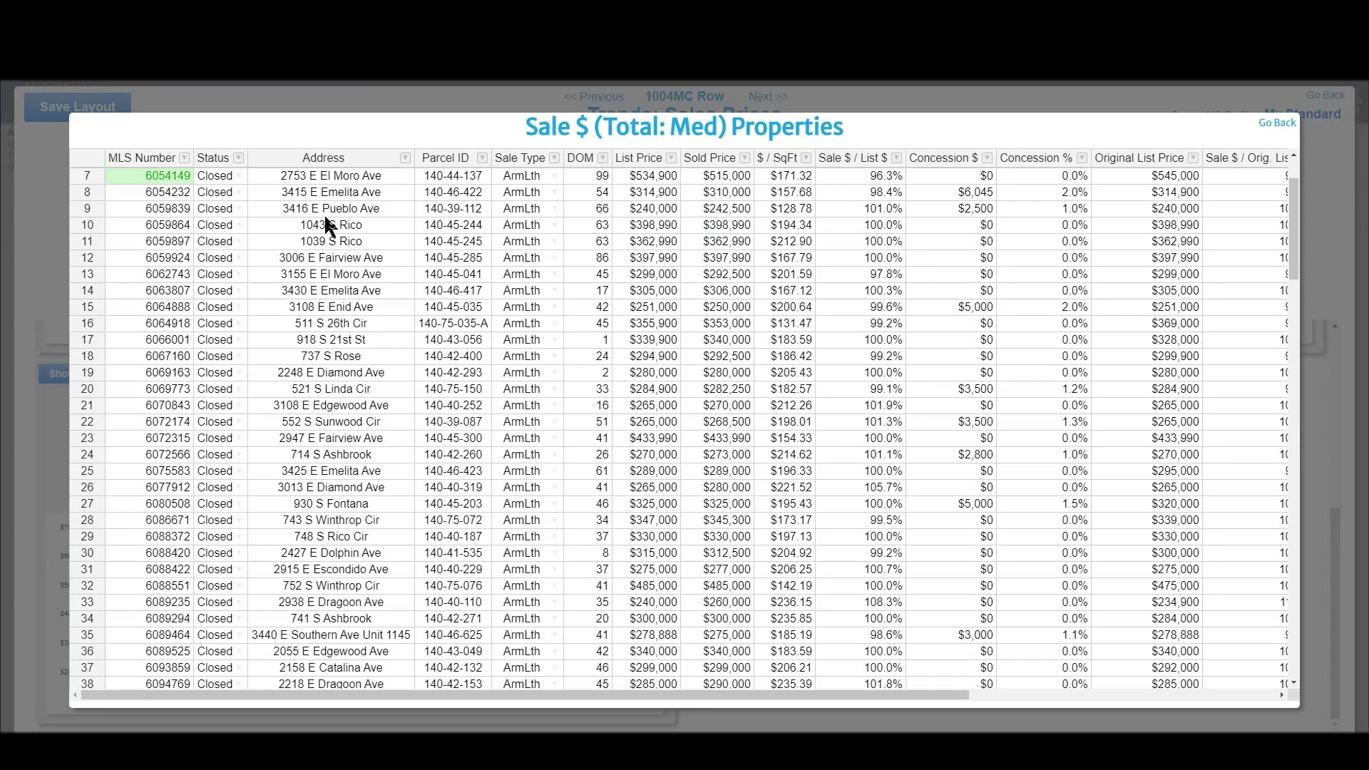
{"action": "scroll", "coordinate": [375, 353], "scroll_direction": "up", "scroll_amount": 2}
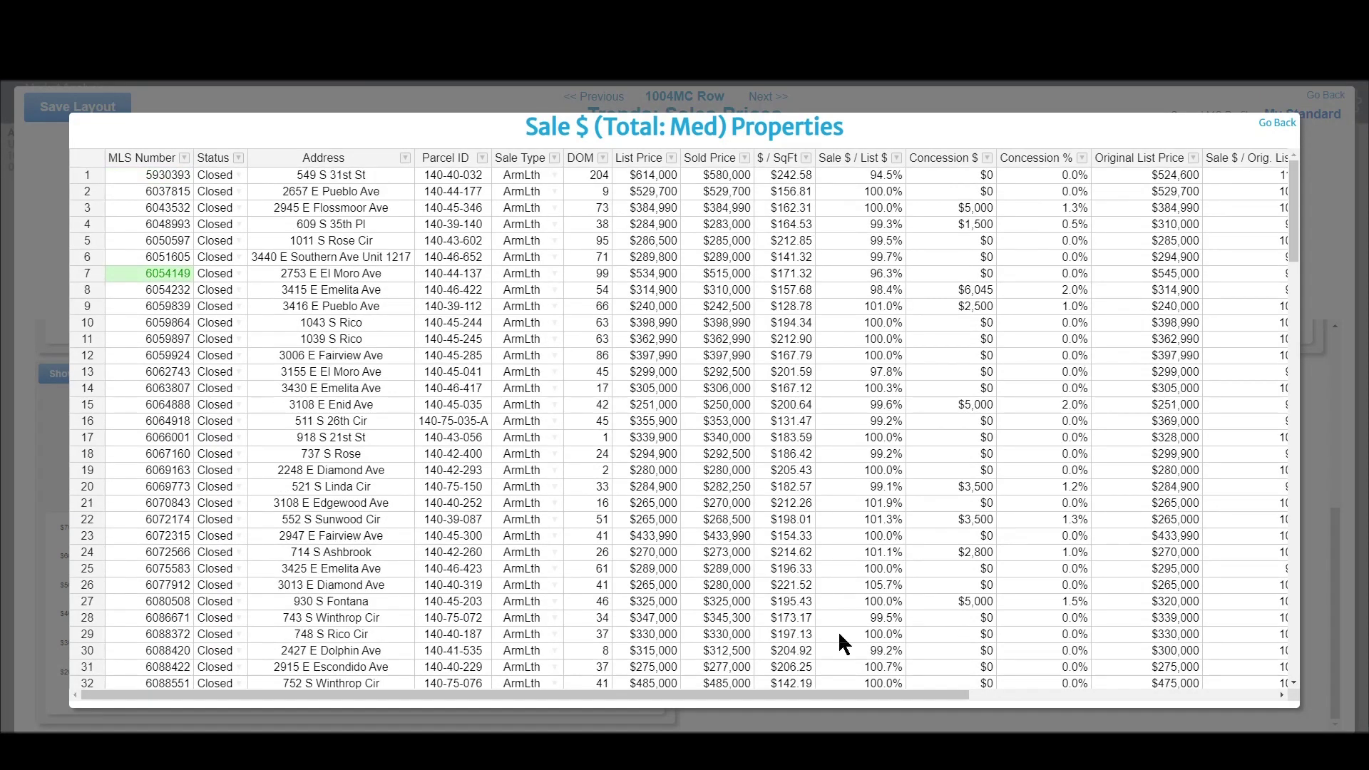
Step: Sort the Neighborhood sales in the properties table by Sold Date, newest first
{"action": "left_click_drag", "start_coordinate": [764, 691], "coordinate": [1156, 696]}
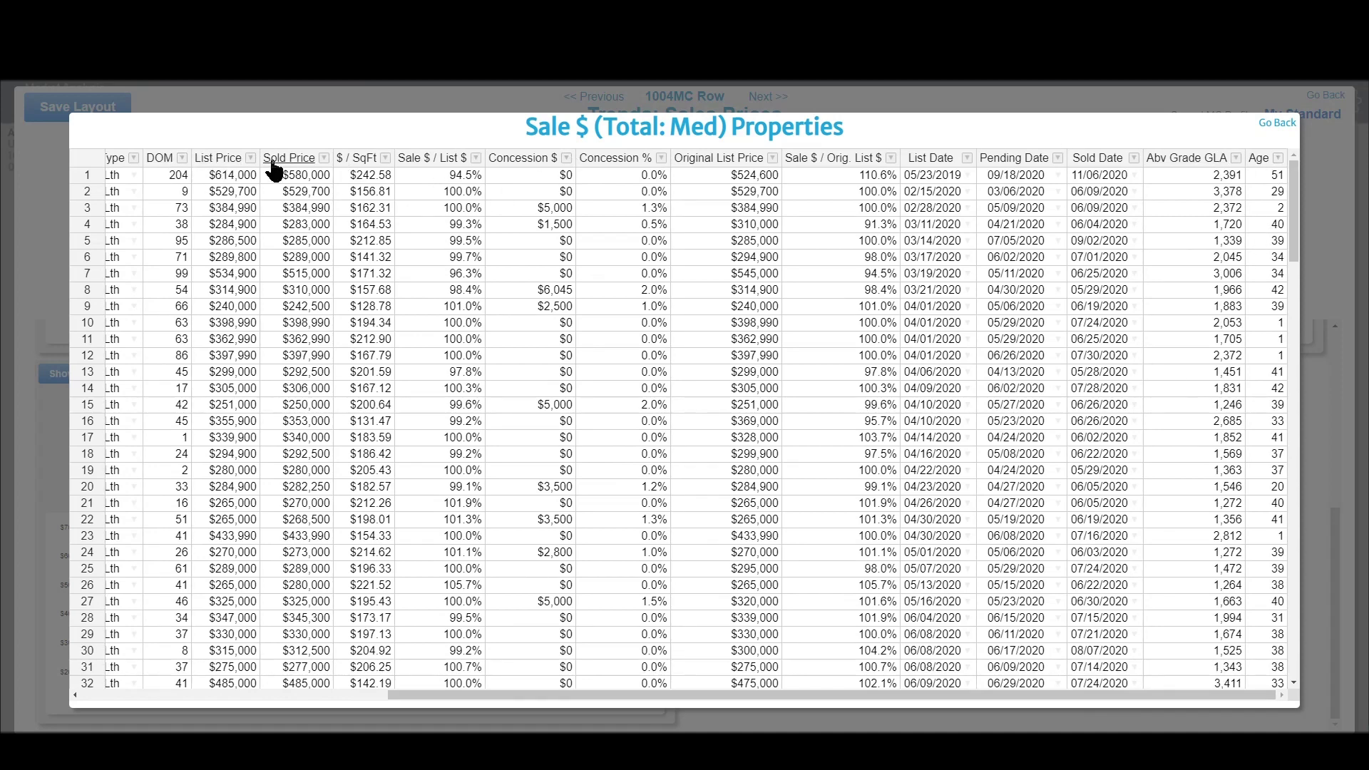
{"action": "left_click", "coordinate": [1132, 161]}
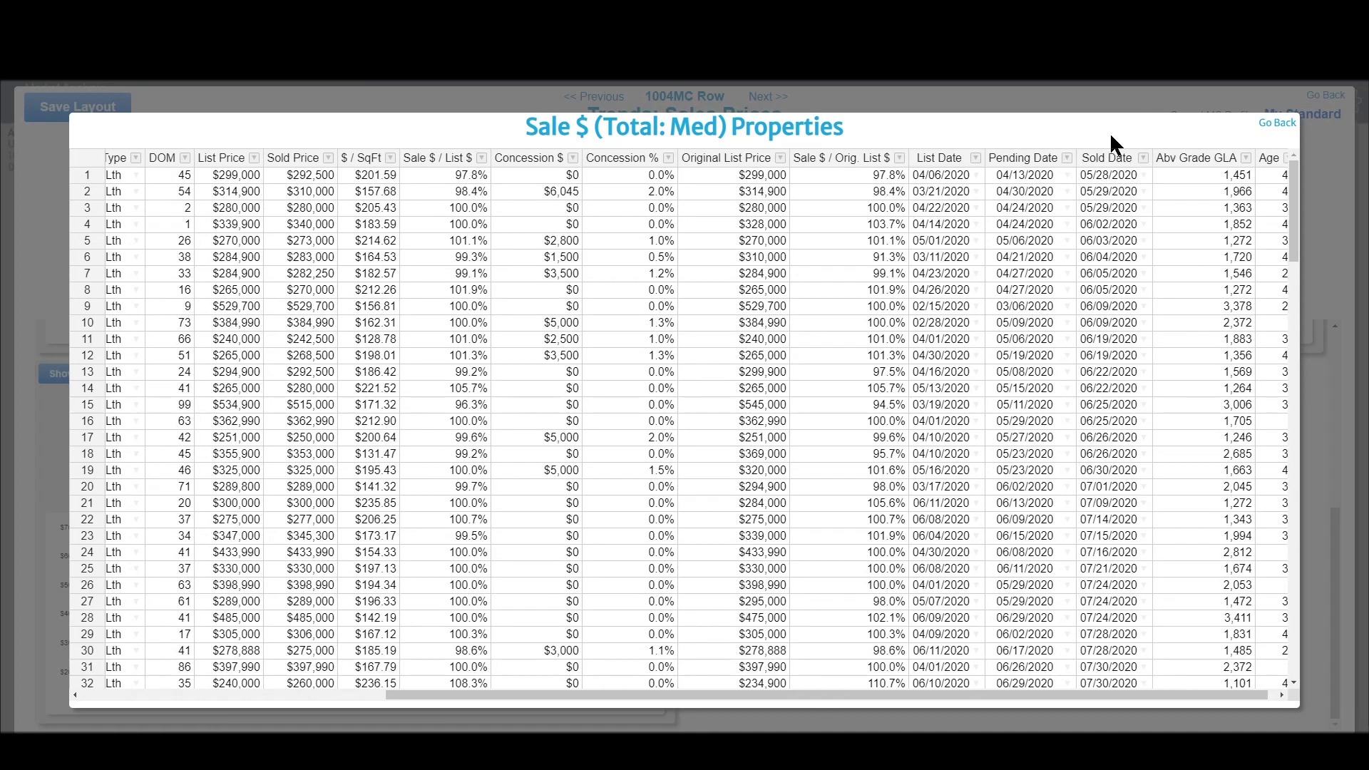
{"action": "left_click", "coordinate": [1112, 163]}
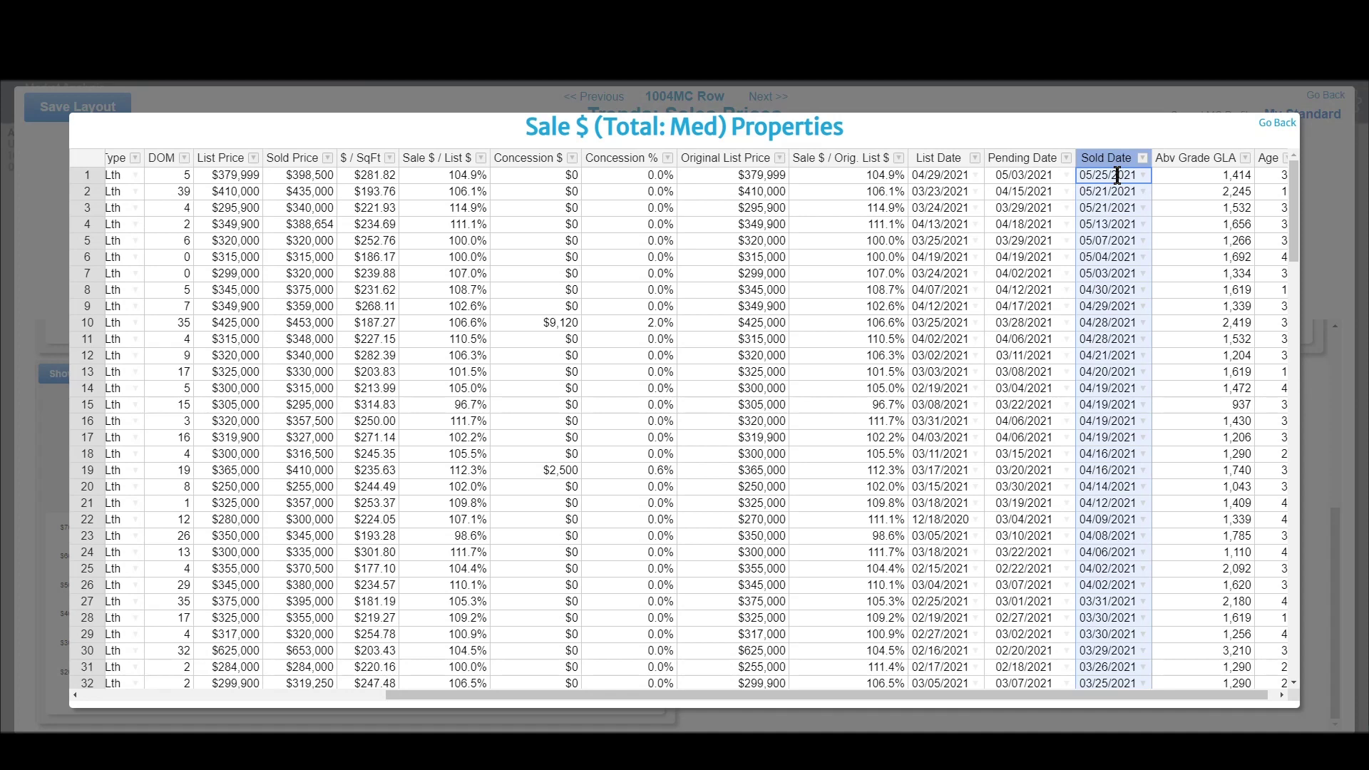
{"action": "left_click_drag", "start_coordinate": [1058, 696], "coordinate": [1066, 697]}
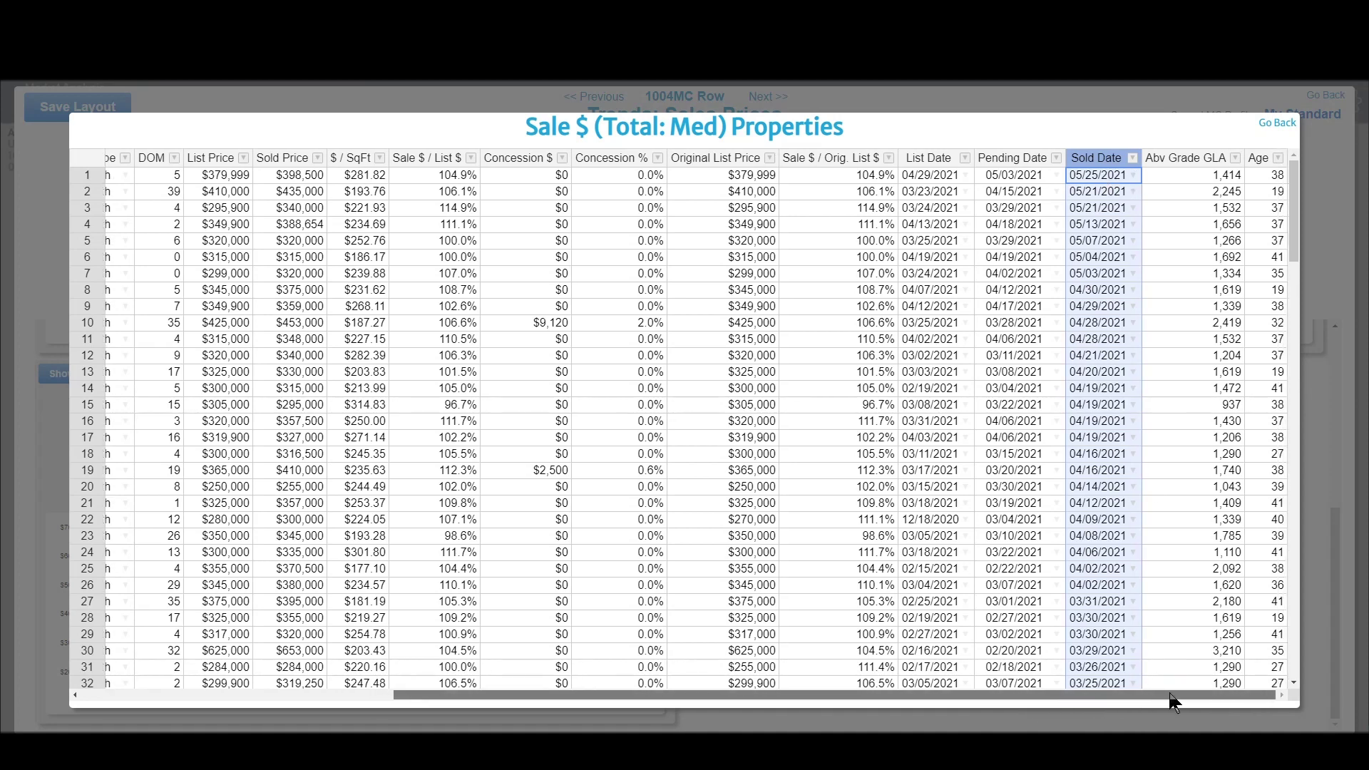
Step: Review the sorted Neighborhood sales from the newest to the oldest Sold Date and return to the widgets
{"action": "left_click_drag", "start_coordinate": [1298, 214], "coordinate": [1249, 158]}
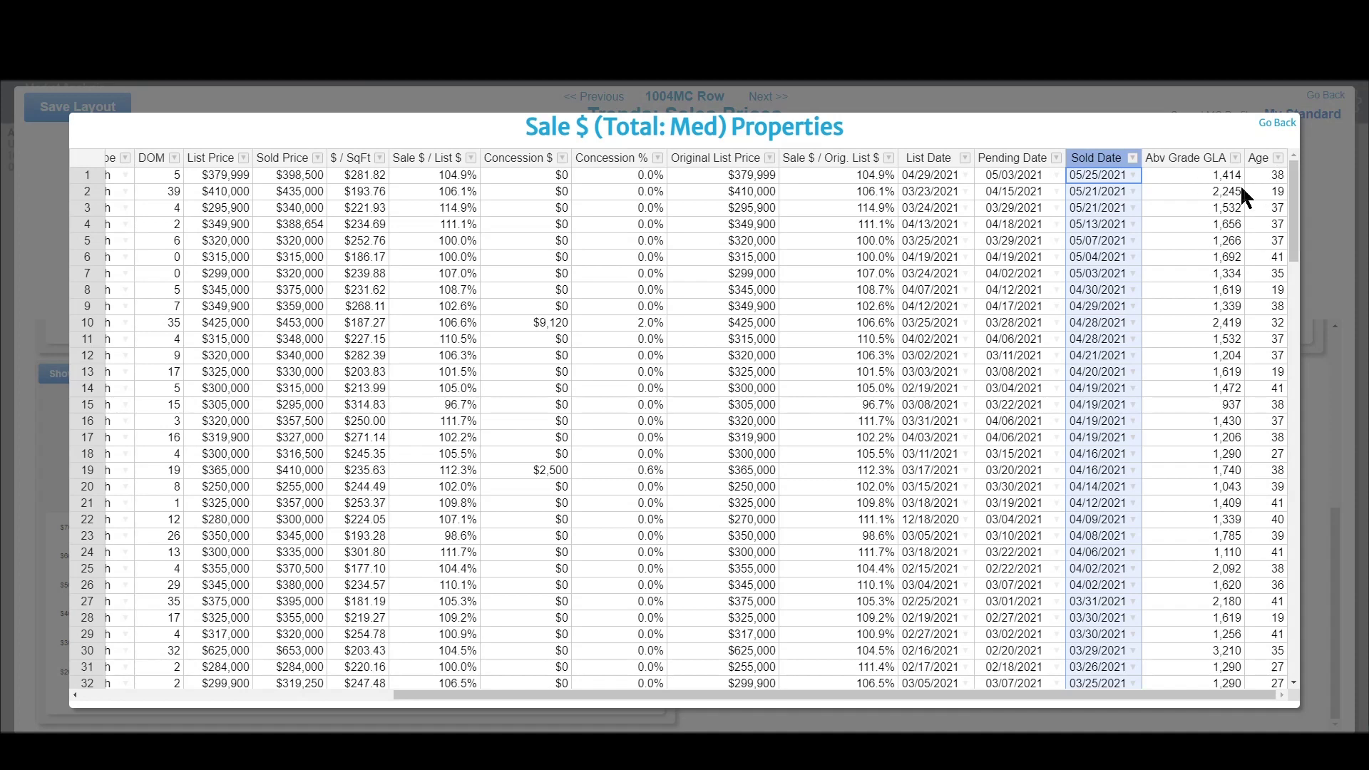
{"action": "scroll", "coordinate": [1298, 235], "scroll_direction": "down", "scroll_amount": 2}
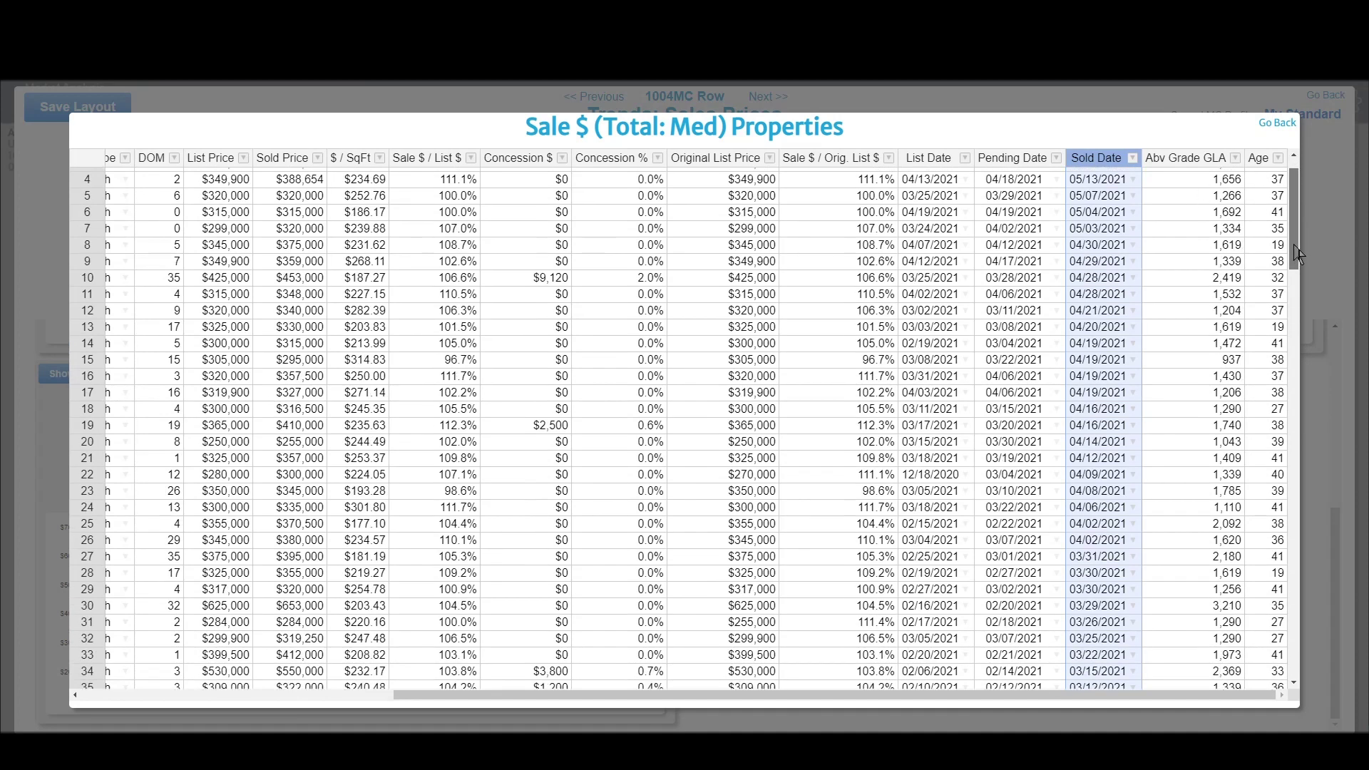
{"action": "scroll", "coordinate": [1298, 236], "scroll_direction": "up", "scroll_amount": 2}
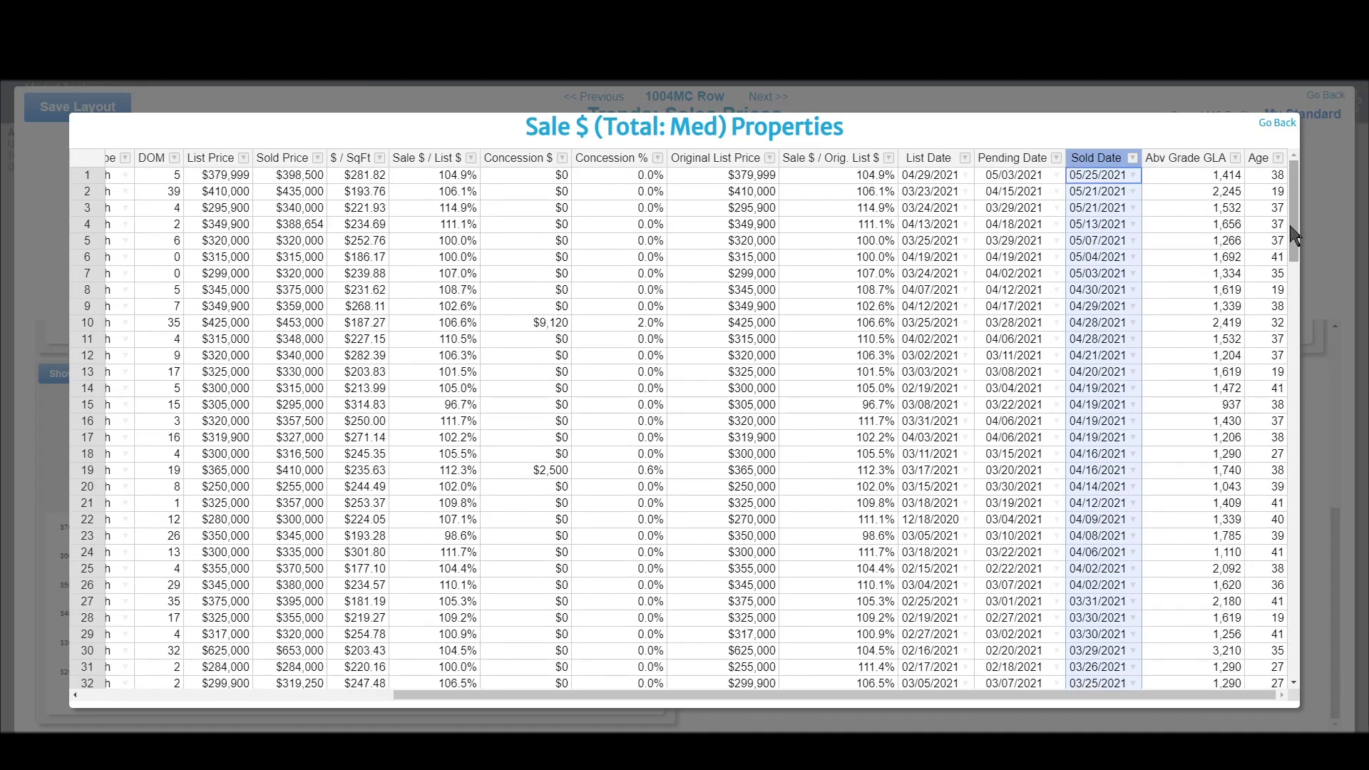
{"action": "scroll", "coordinate": [1299, 236], "scroll_direction": "down", "scroll_amount": 12}
{"action": "scroll", "coordinate": [1294, 540], "scroll_direction": "down", "scroll_amount": 16}
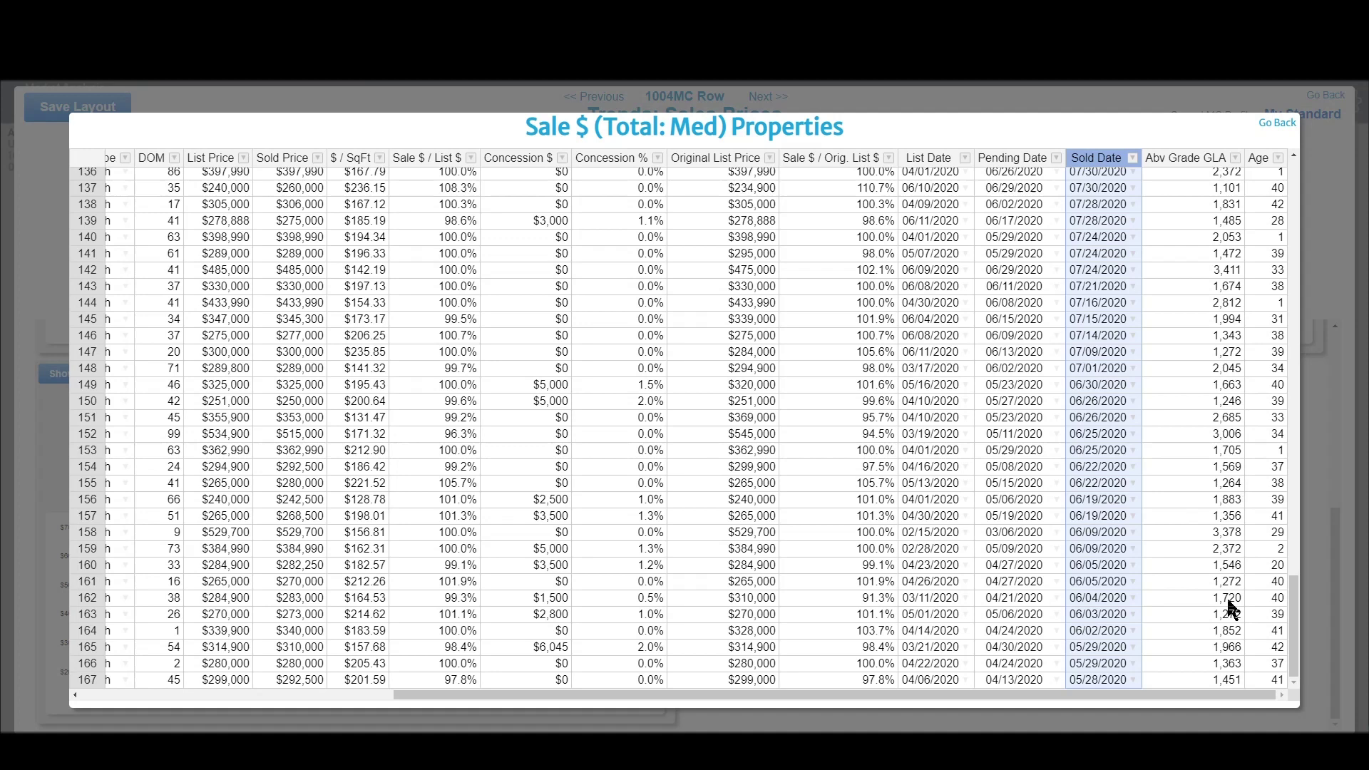
{"action": "left_click_drag", "start_coordinate": [1299, 617], "coordinate": [1292, 183]}
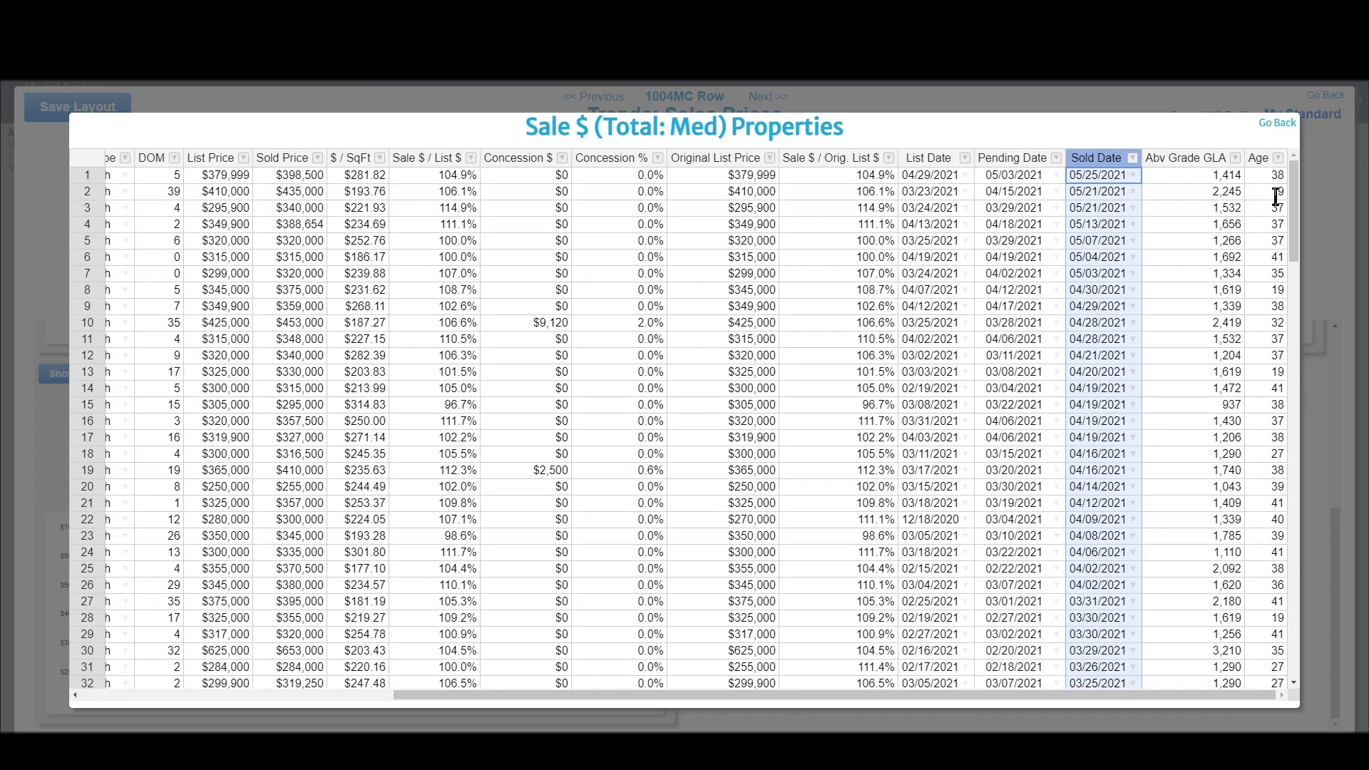
{"action": "left_click", "coordinate": [1279, 123]}
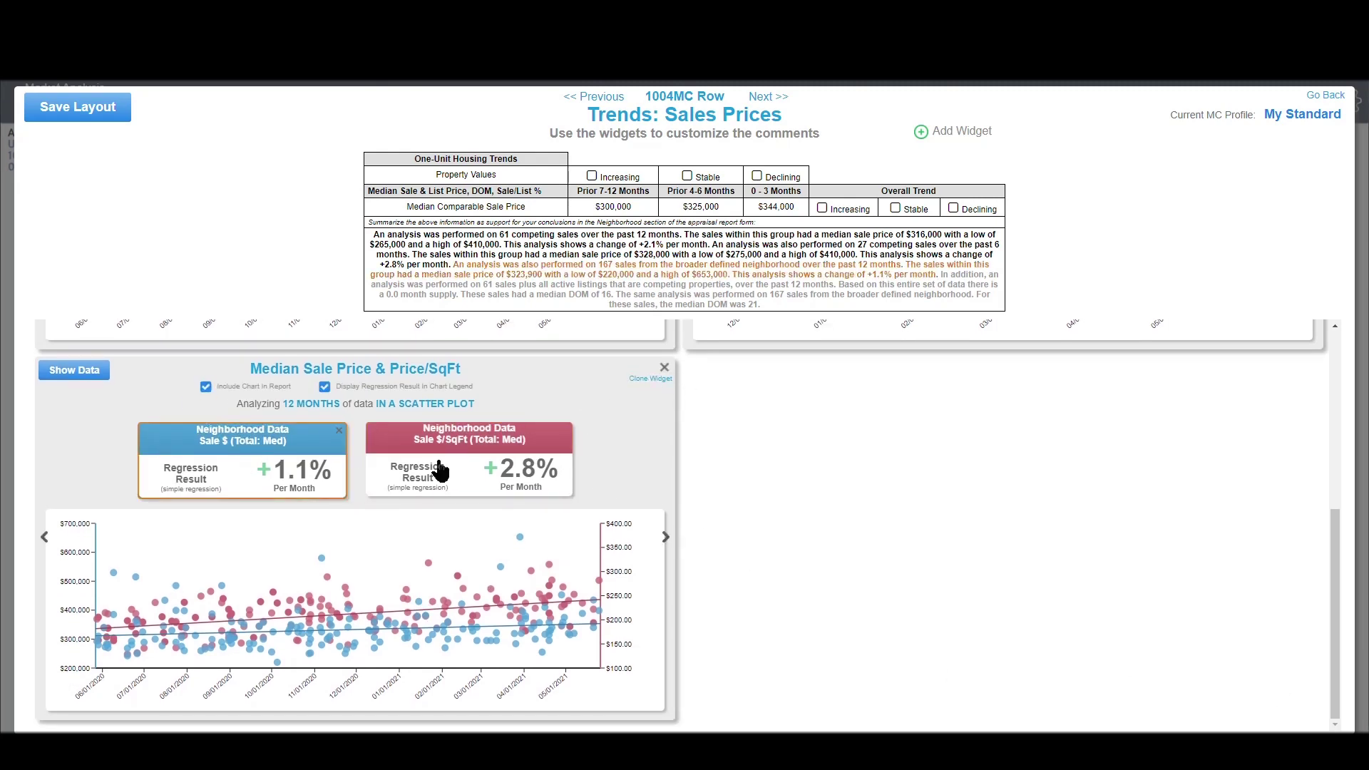
Step: Clone the Neighborhood Median Sale Price & Price/SqFt widget and set the copy to analyze 6 months of data
{"action": "left_click", "coordinate": [653, 379]}
{"action": "left_click", "coordinate": [959, 405]}
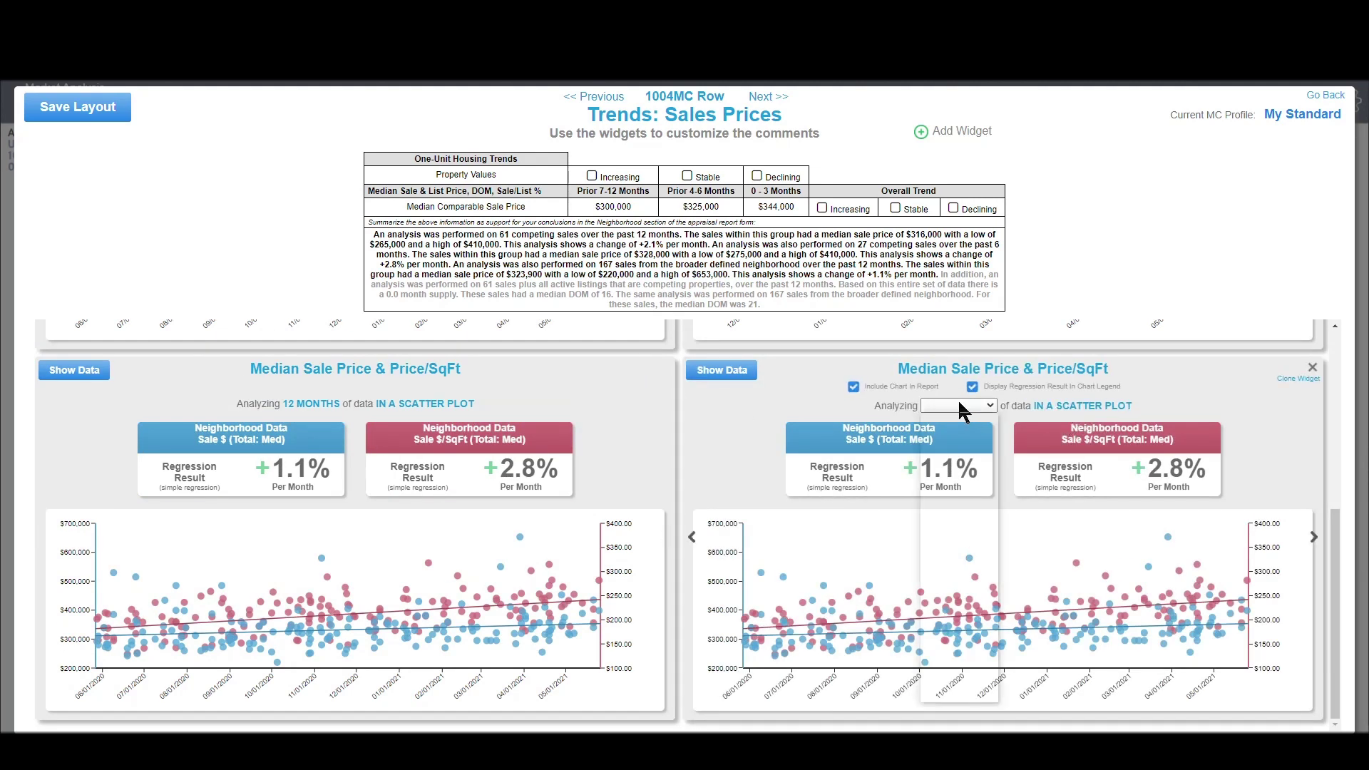
{"action": "left_click", "coordinate": [964, 437]}
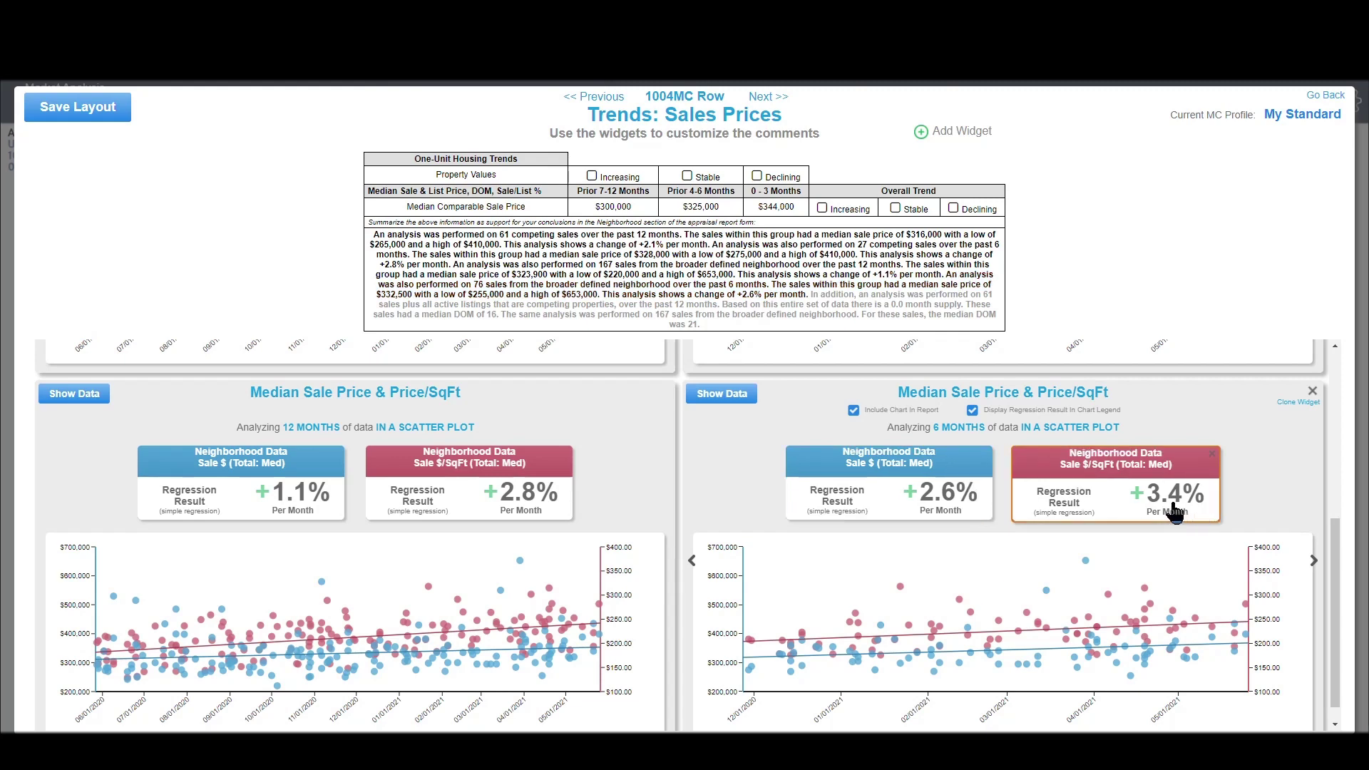
Step: Compare the 6-month Neighborhood Sale $ and Sale $/SqFt regression results with those of the 6-month Competing widget
{"action": "scroll", "coordinate": [1054, 527], "scroll_direction": "up", "scroll_amount": 5}
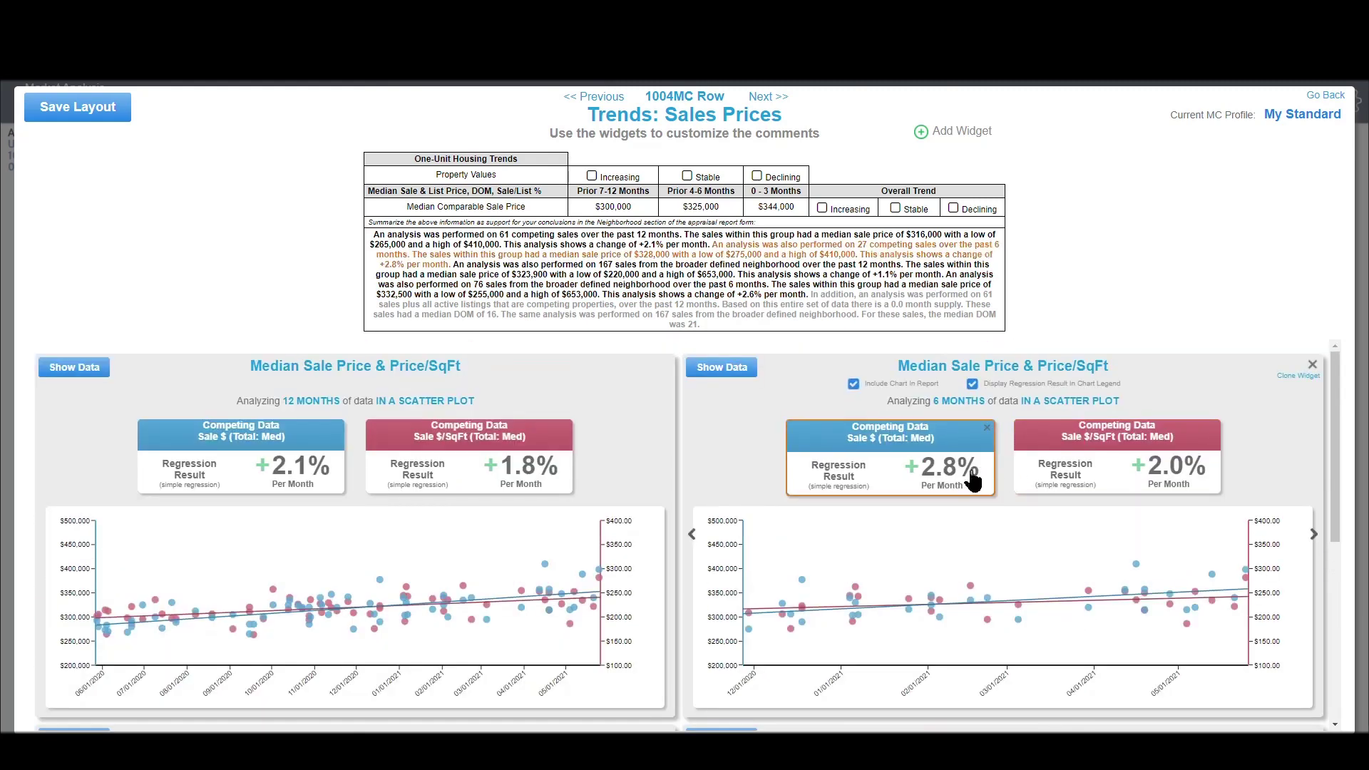
{"action": "scroll", "coordinate": [1161, 484], "scroll_direction": "down", "scroll_amount": 5}
{"action": "scroll", "coordinate": [1156, 478], "scroll_direction": "up", "scroll_amount": 2}
{"action": "scroll", "coordinate": [1156, 478], "scroll_direction": "up", "scroll_amount": 2}
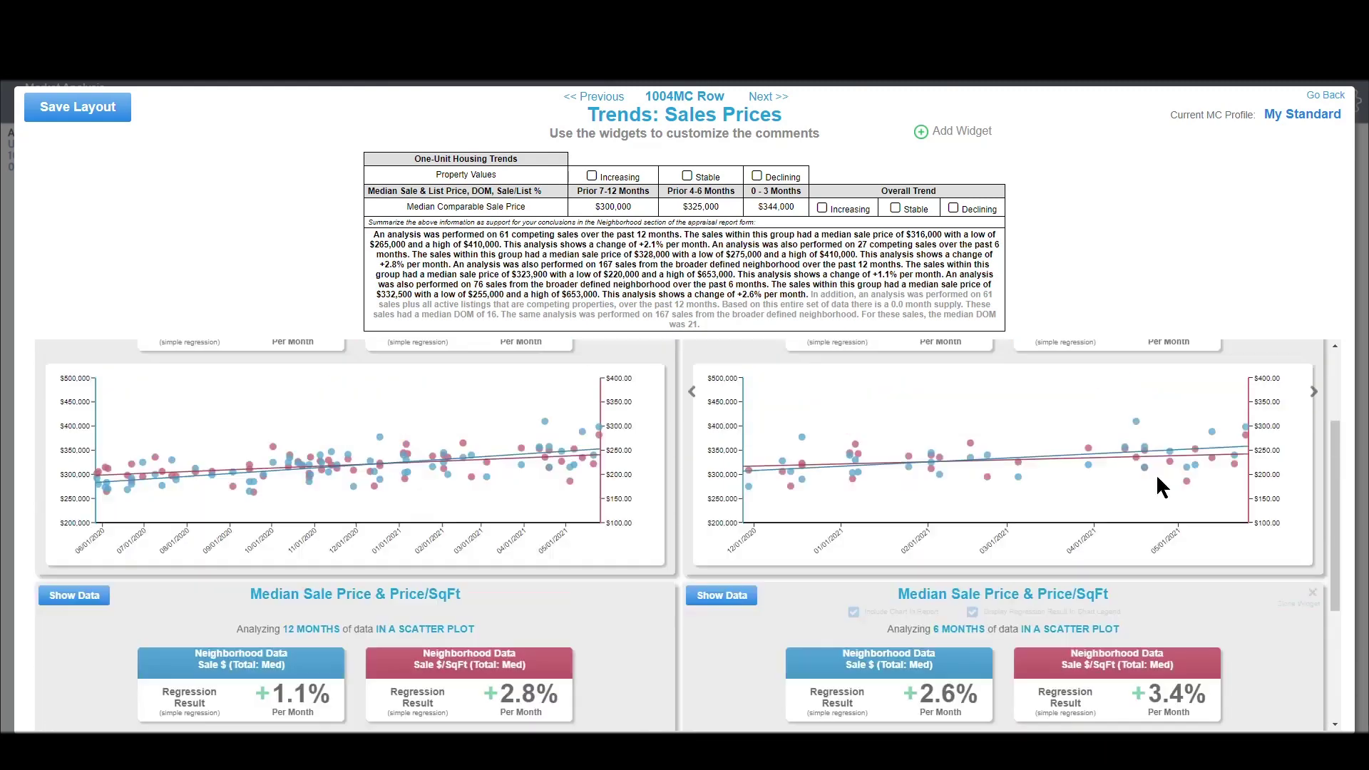
{"action": "scroll", "coordinate": [1156, 474], "scroll_direction": "down", "scroll_amount": 3}
{"action": "scroll", "coordinate": [1157, 474], "scroll_direction": "up", "scroll_amount": 3}
{"action": "scroll", "coordinate": [1140, 474], "scroll_direction": "down", "scroll_amount": 3}
{"action": "scroll", "coordinate": [1137, 559], "scroll_direction": "up", "scroll_amount": 3}
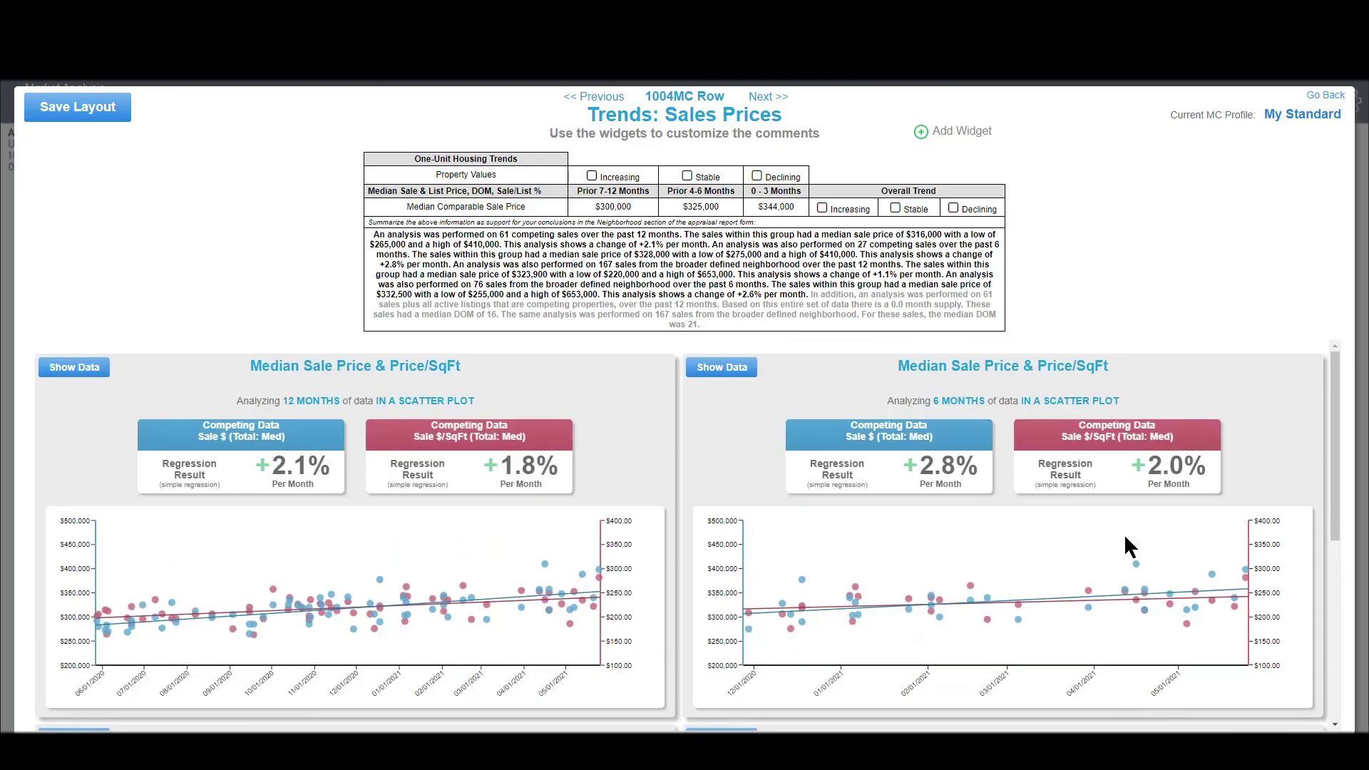
{"action": "scroll", "coordinate": [1138, 560], "scroll_direction": "down", "scroll_amount": 3}
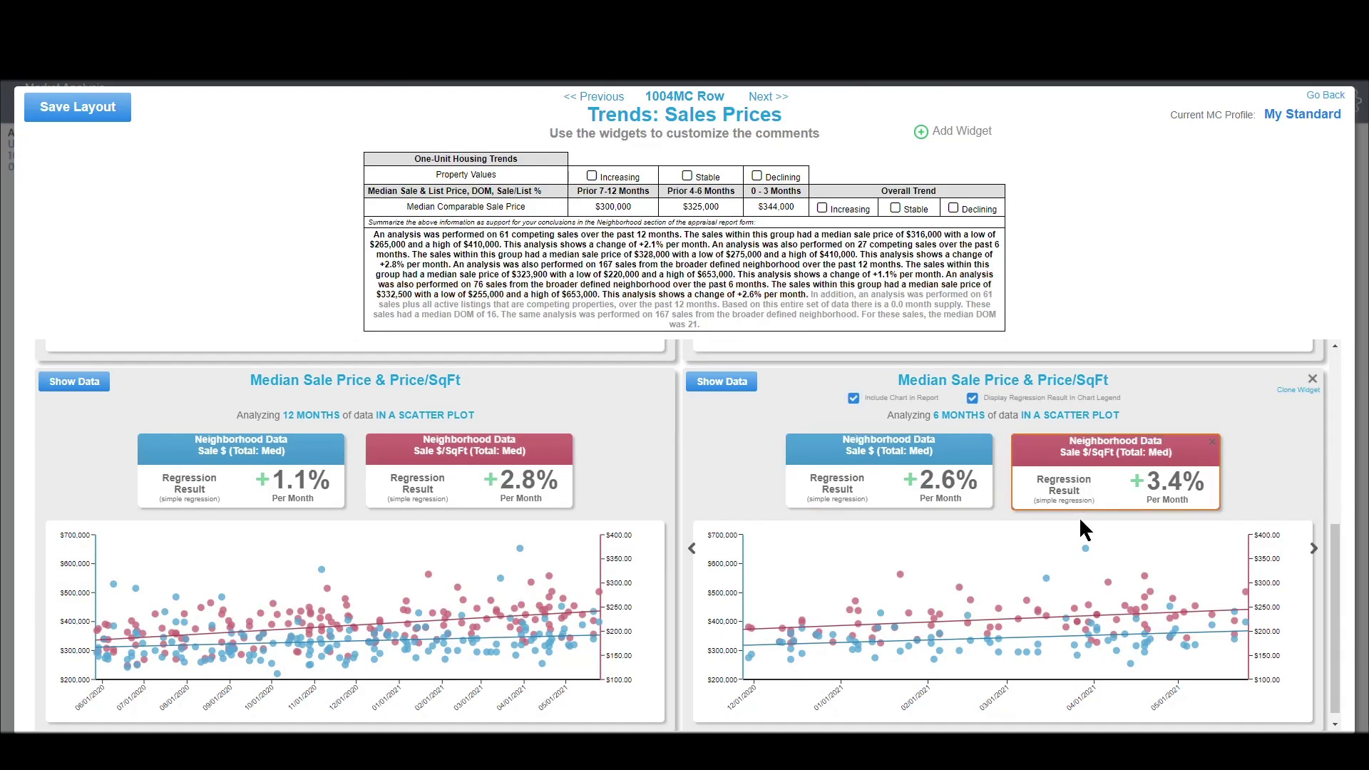
{"action": "scroll", "coordinate": [1088, 549], "scroll_direction": "up", "scroll_amount": 3}
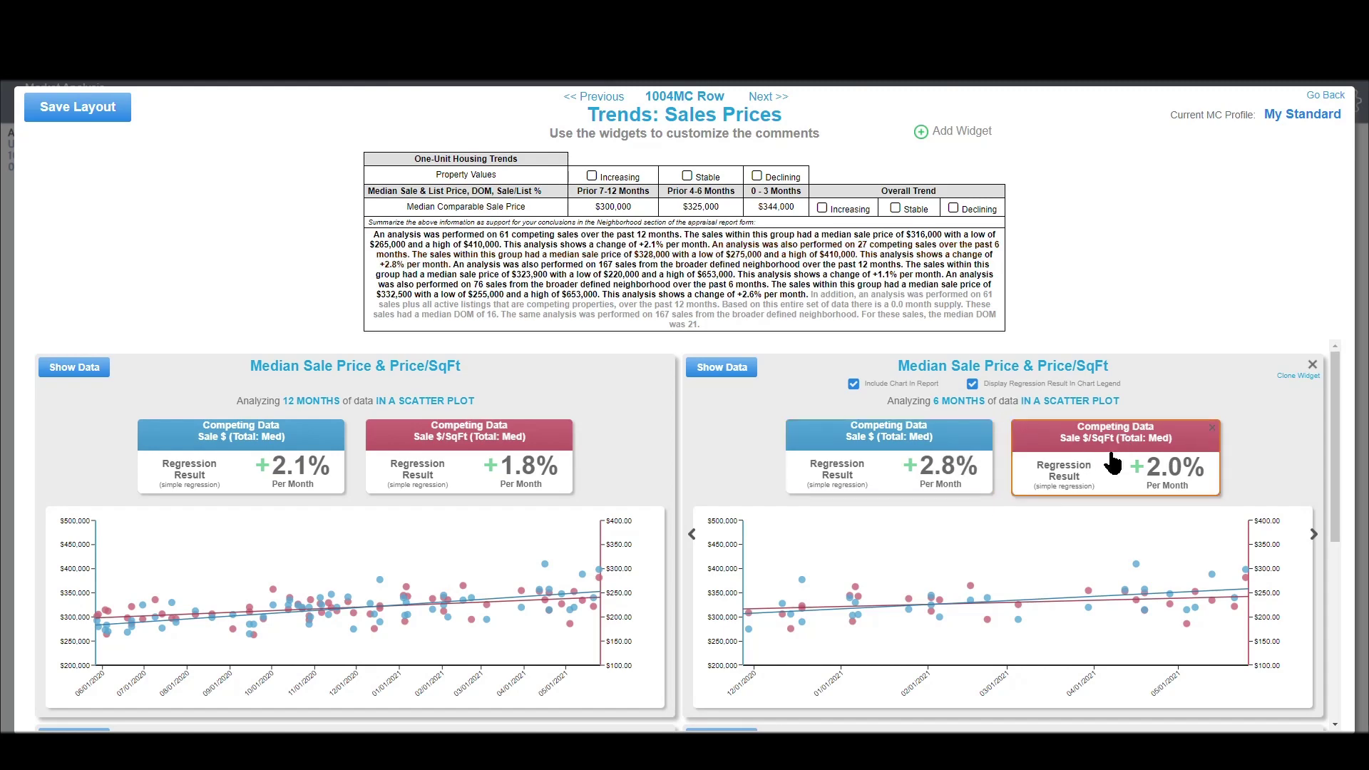
{"action": "scroll", "coordinate": [1040, 497], "scroll_direction": "down", "scroll_amount": 4}
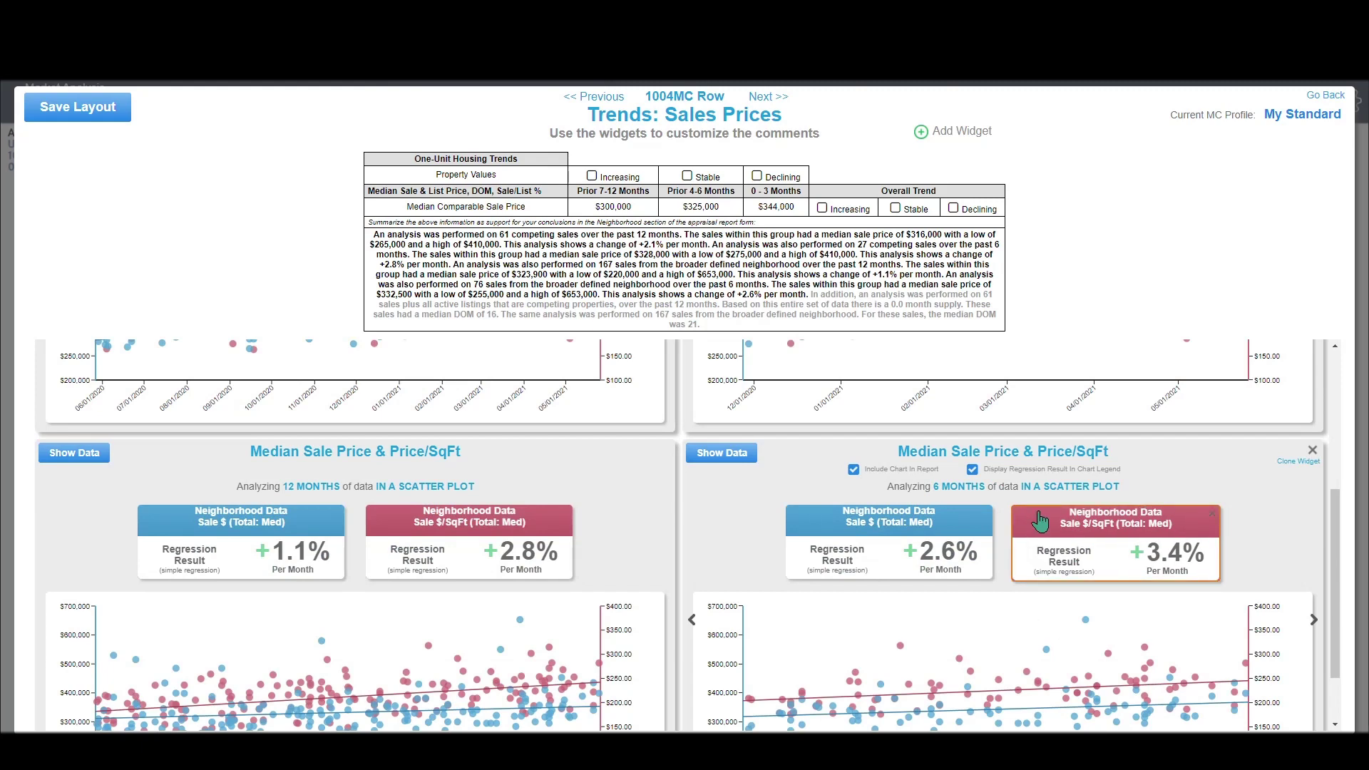
Step: Clone the 12-month Neighborhood Median Sale Price & Price/SqFt widget and set the copy's Sale $ analysis to the Alternative data set
{"action": "scroll", "coordinate": [1030, 592], "scroll_direction": "up", "scroll_amount": 4}
{"action": "scroll", "coordinate": [1021, 542], "scroll_direction": "down", "scroll_amount": 5}
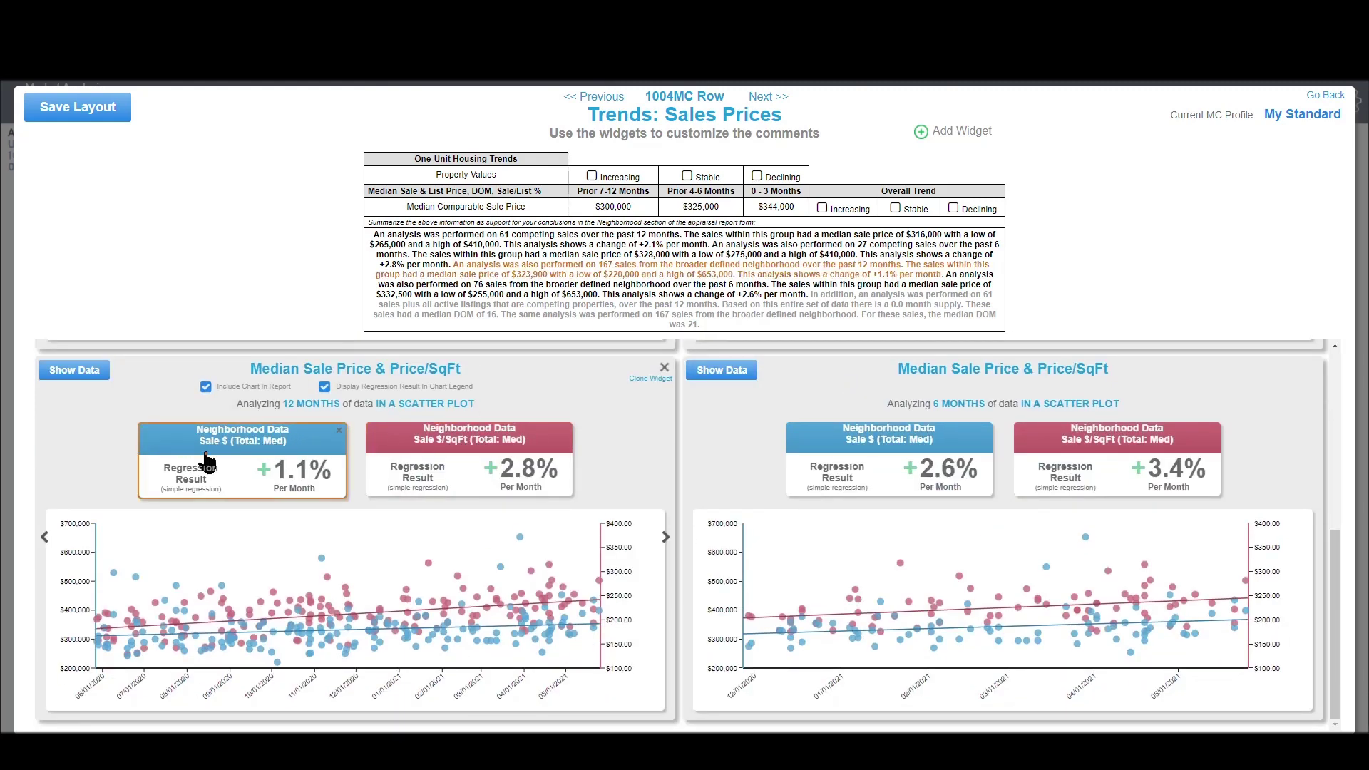
{"action": "left_click", "coordinate": [656, 379]}
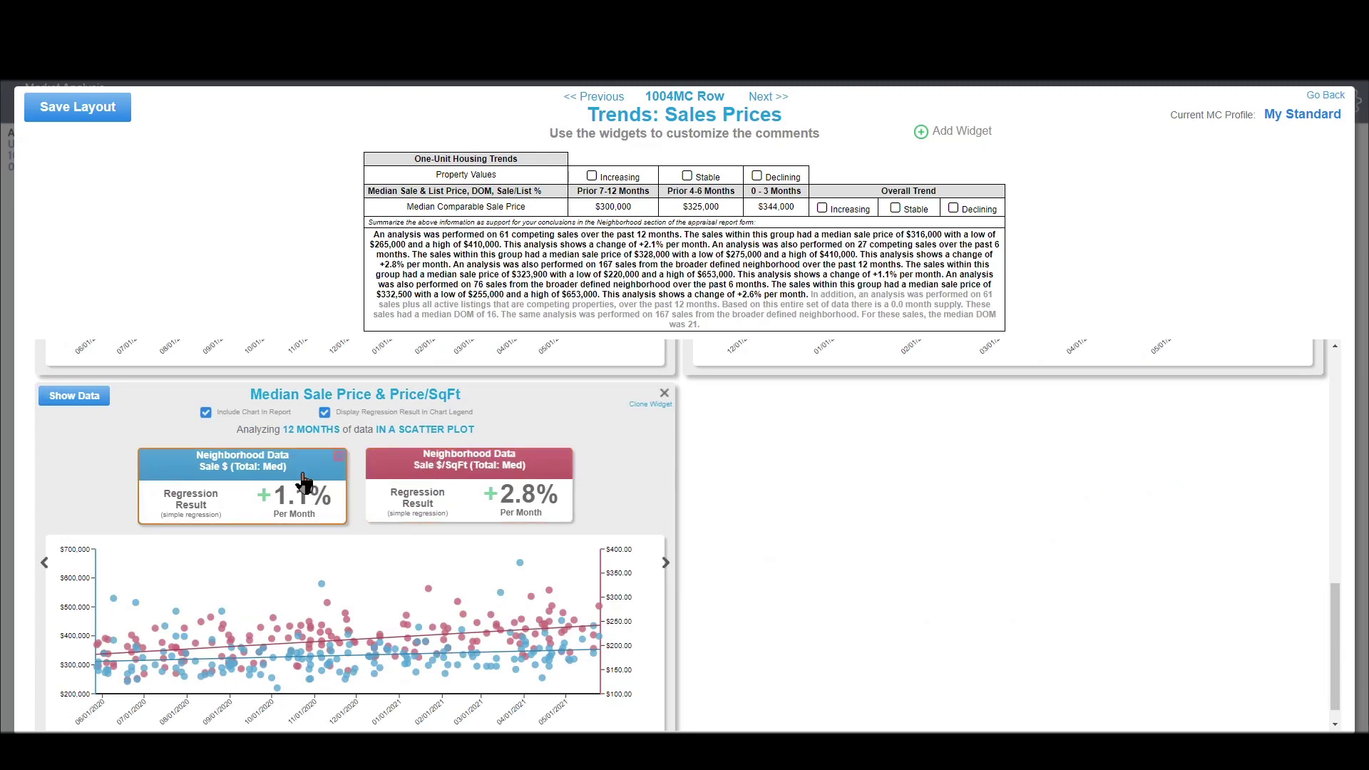
{"action": "left_click", "coordinate": [241, 477]}
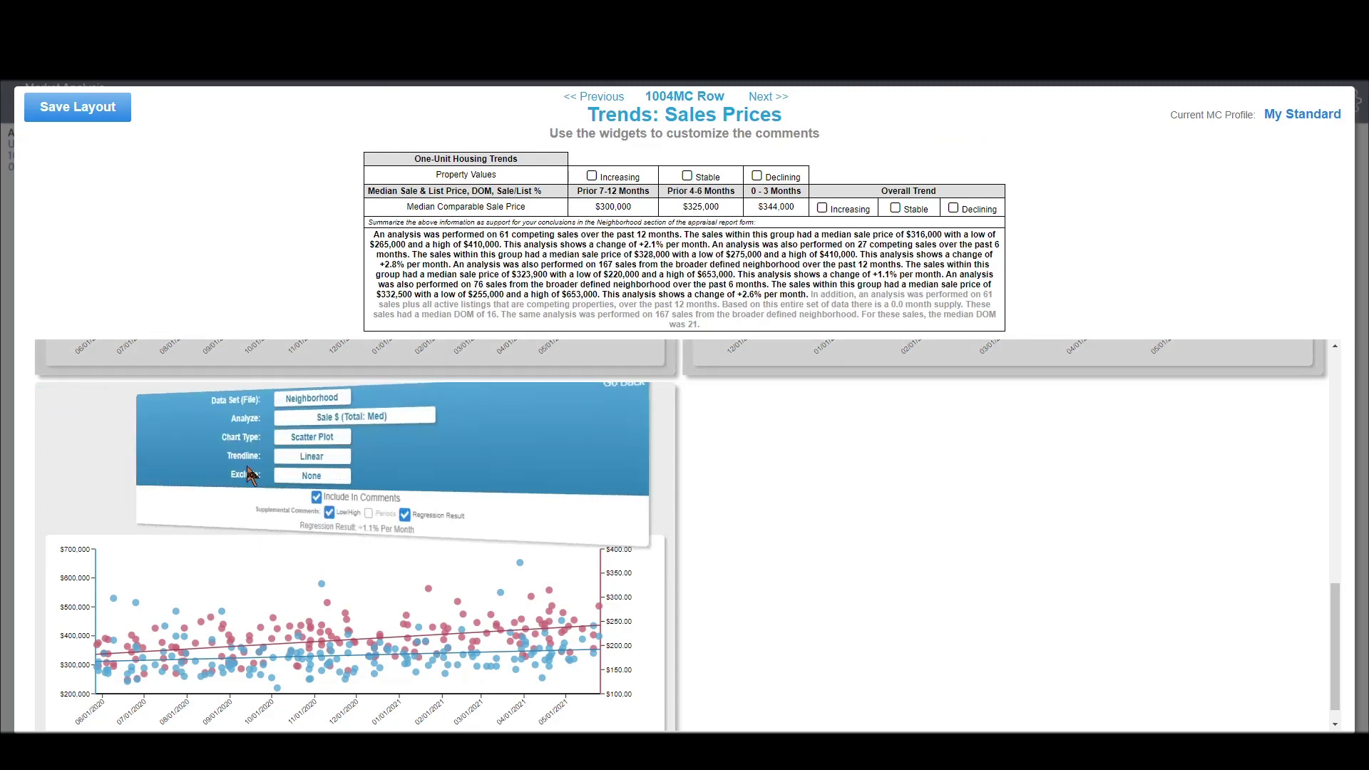
{"action": "left_click", "coordinate": [321, 397]}
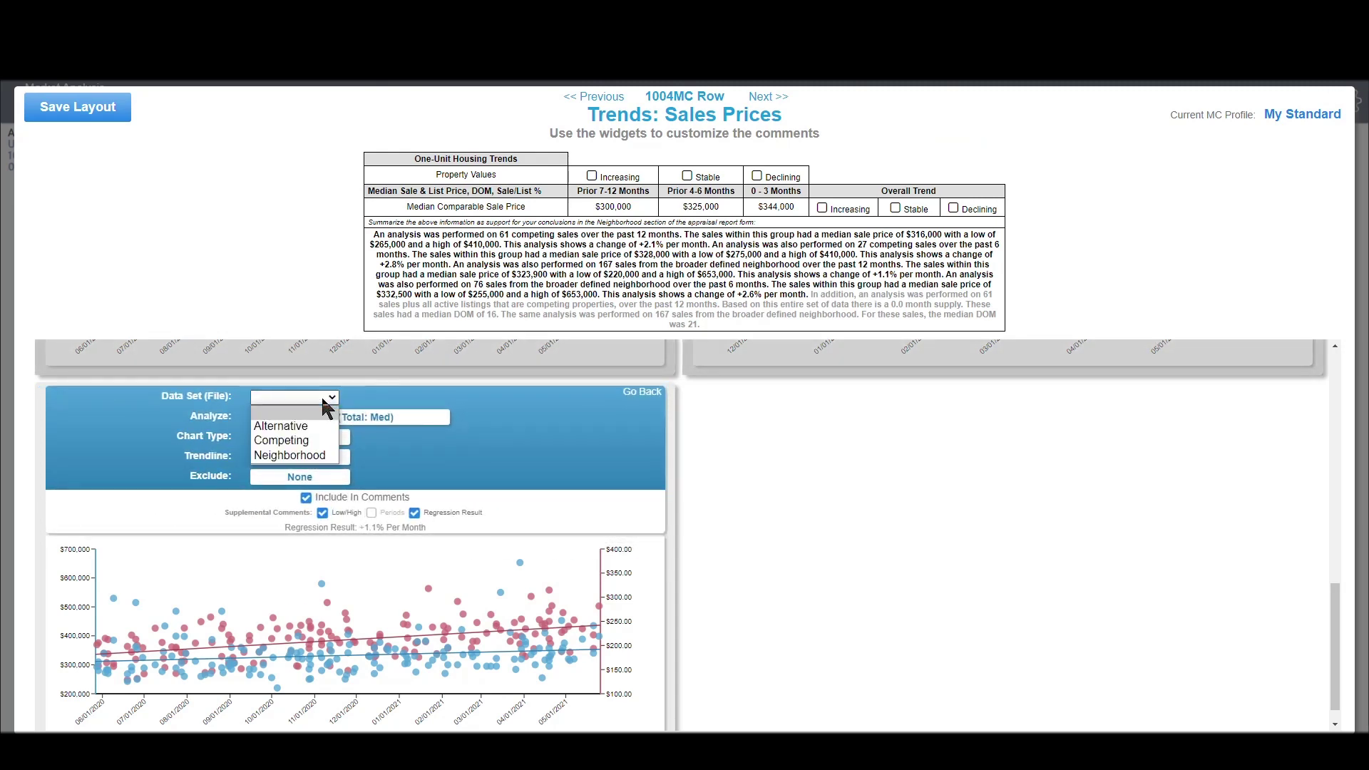
{"action": "left_click", "coordinate": [302, 431]}
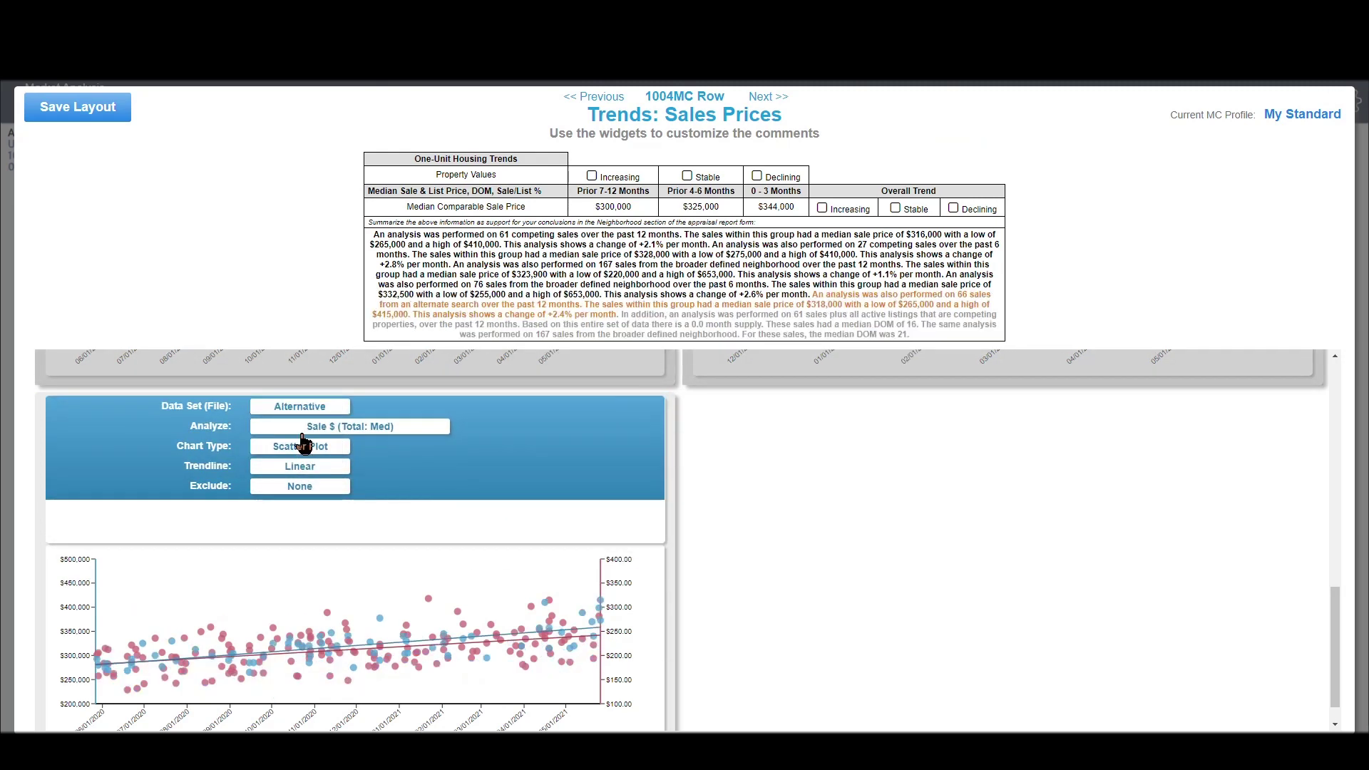
{"action": "left_click", "coordinate": [648, 405]}
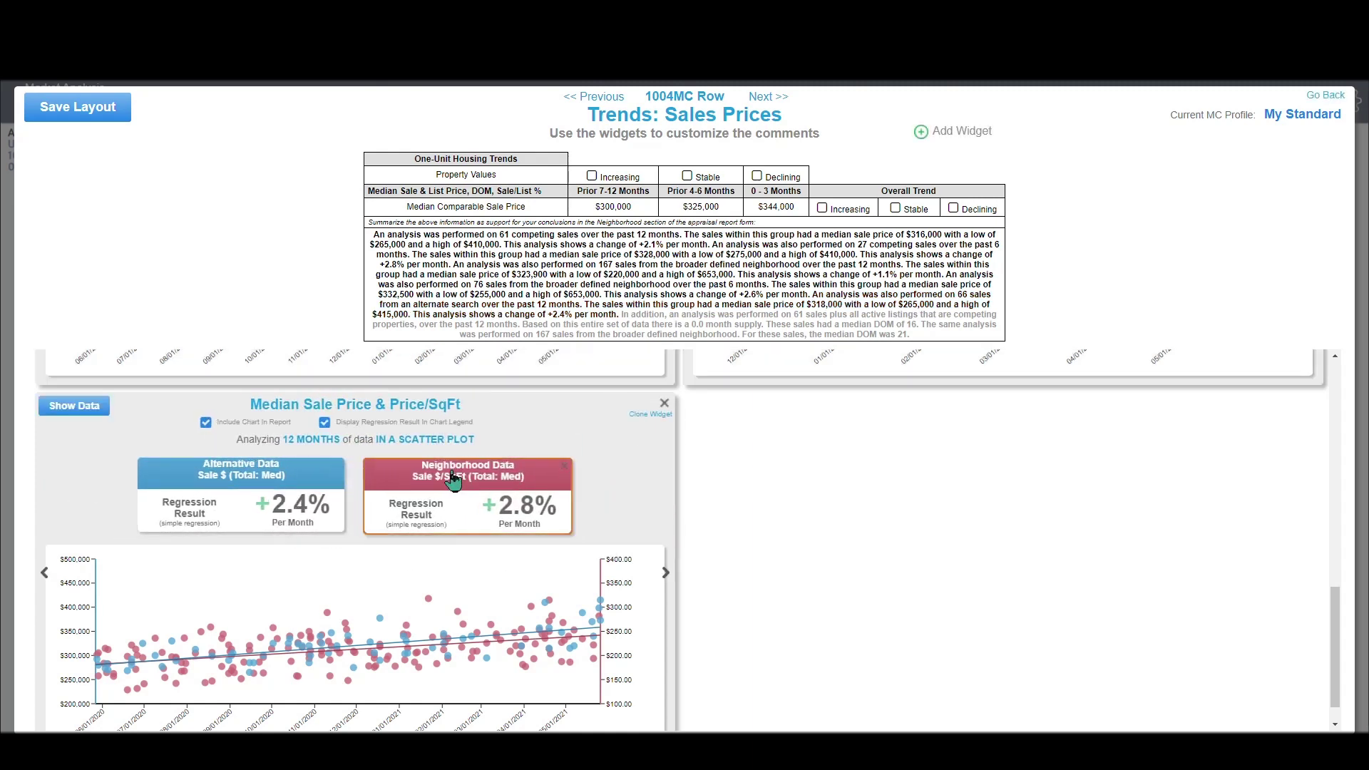
Step: Set the Sale $/SqFt analysis of the cloned 12-month widget to the Alternative data set and return to its chart
{"action": "left_click", "coordinate": [452, 473]}
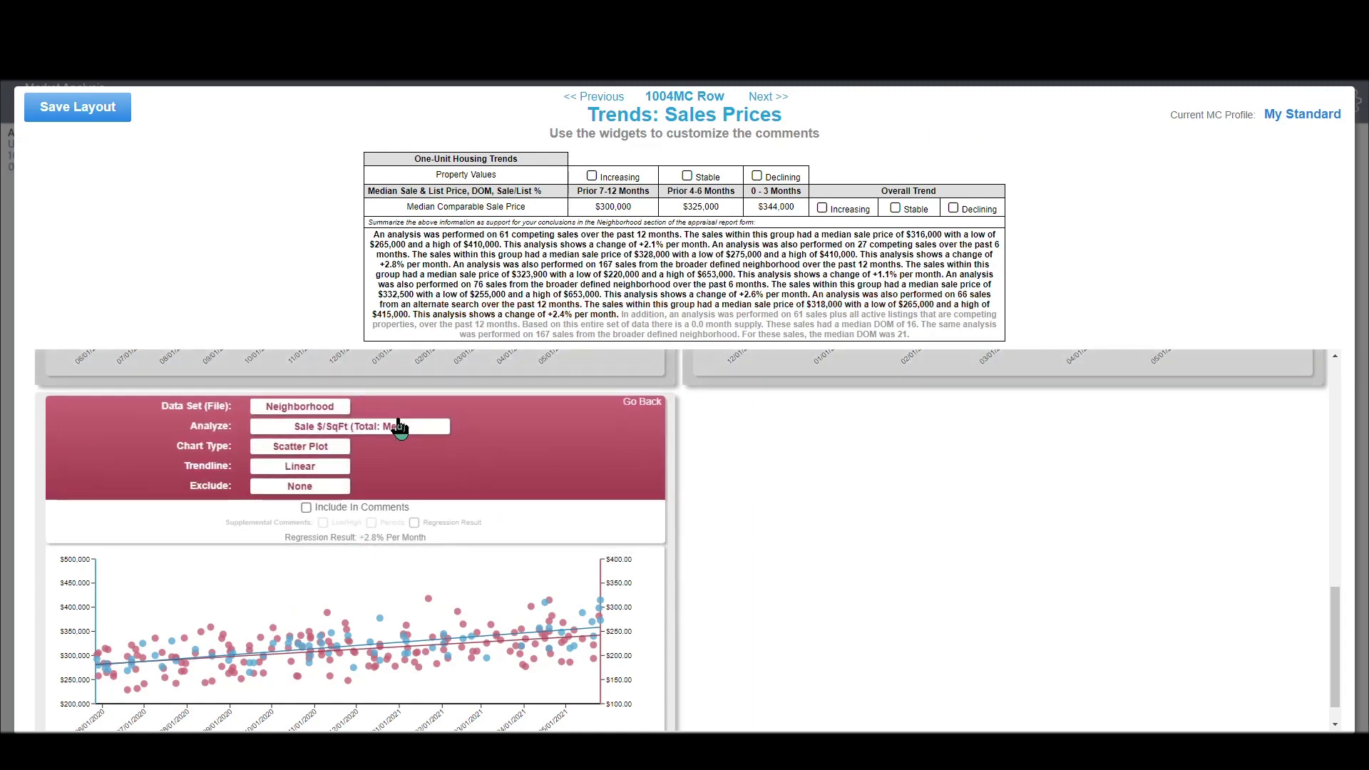
{"action": "left_click", "coordinate": [329, 412]}
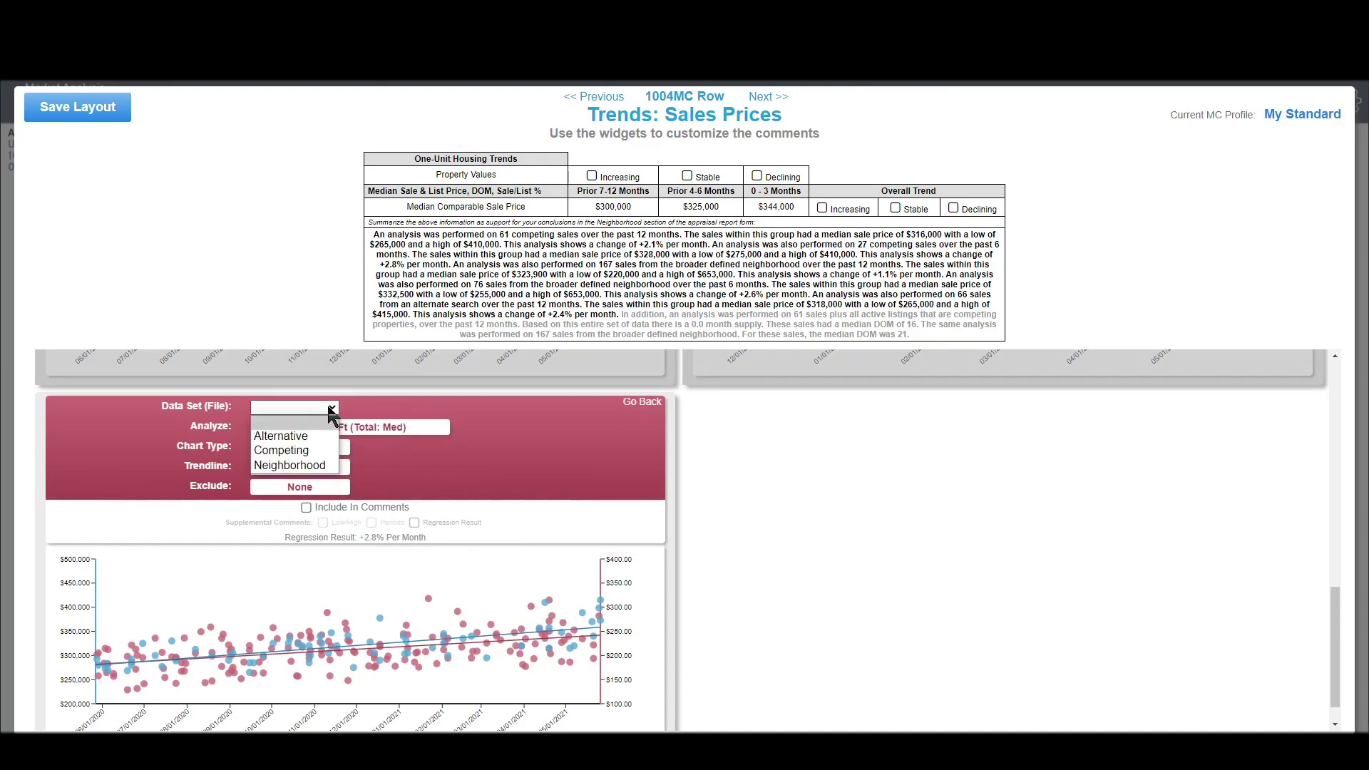
{"action": "left_click", "coordinate": [299, 432]}
{"action": "left_click", "coordinate": [645, 401]}
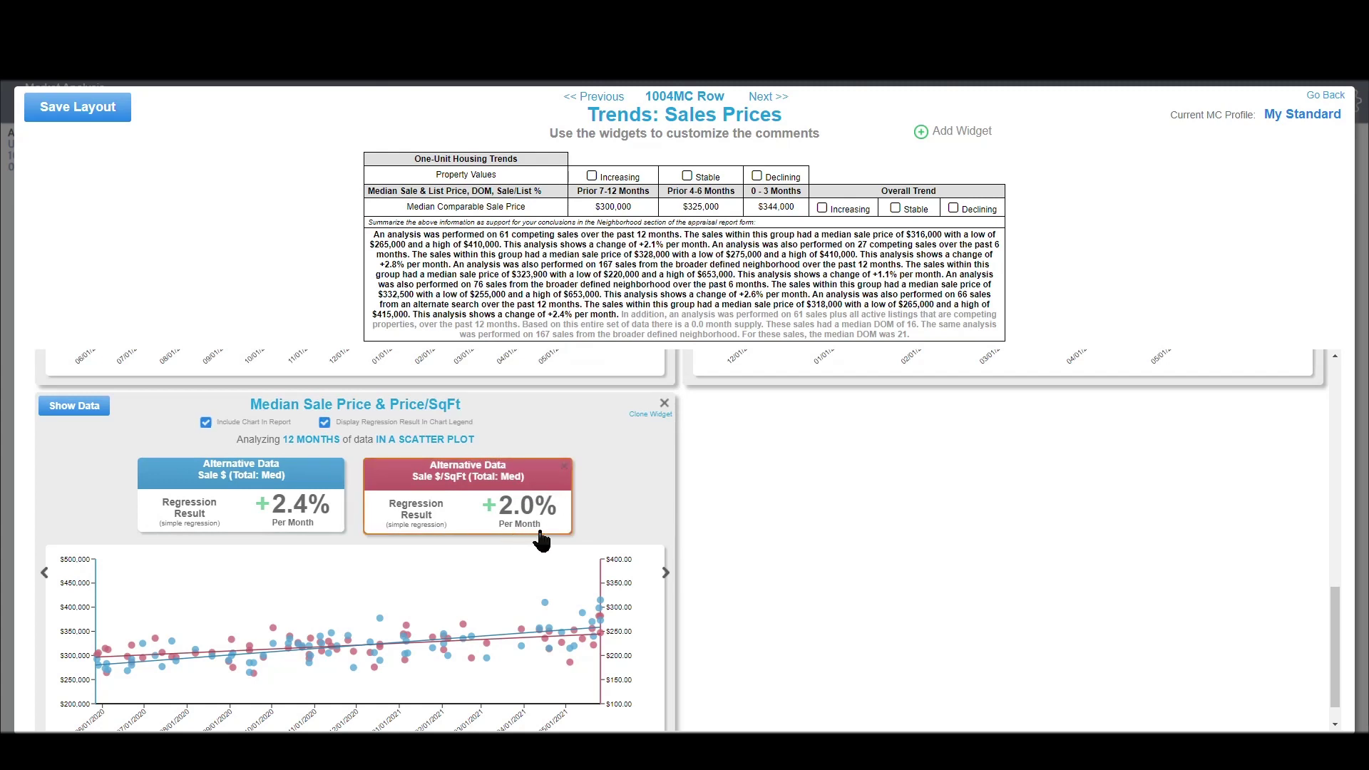
Step: Clone the 12-month Alternative widget and set the copy to analyze 6 months of data
{"action": "left_click", "coordinate": [650, 415]}
{"action": "left_click", "coordinate": [974, 449]}
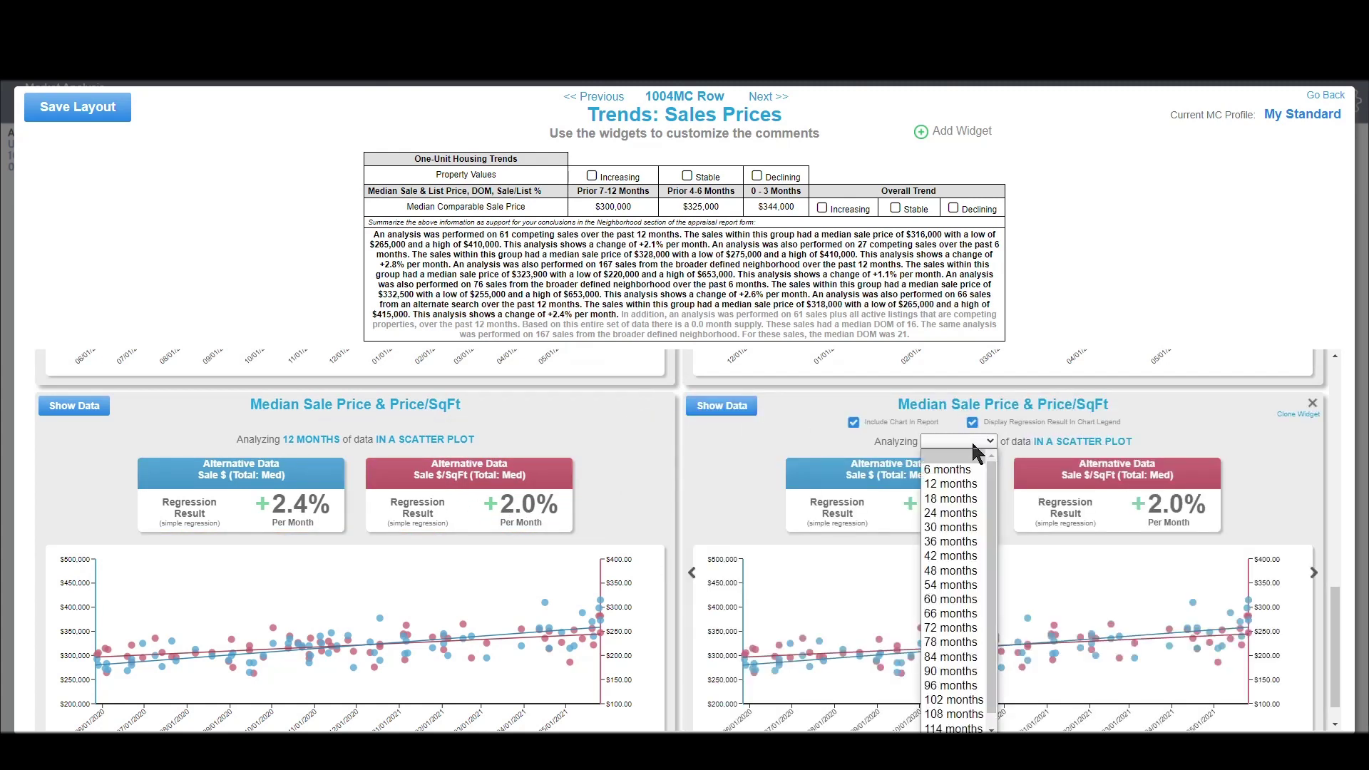
{"action": "left_click", "coordinate": [964, 456]}
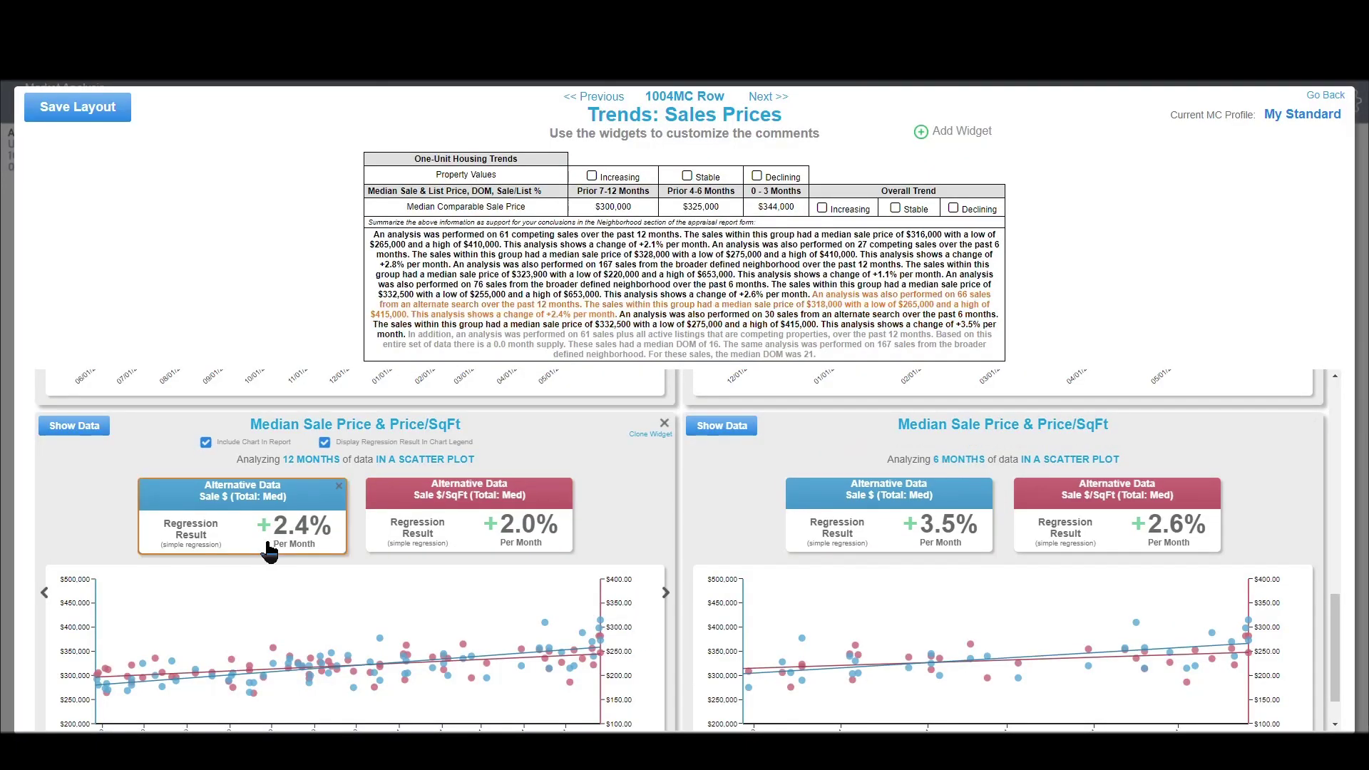
Step: Compare the Sale $ and Sale $/SqFt regression results of the Competing, Neighborhood and Alternative widgets, focusing on the 6-month period
{"action": "scroll", "coordinate": [630, 683], "scroll_direction": "up", "scroll_amount": 10}
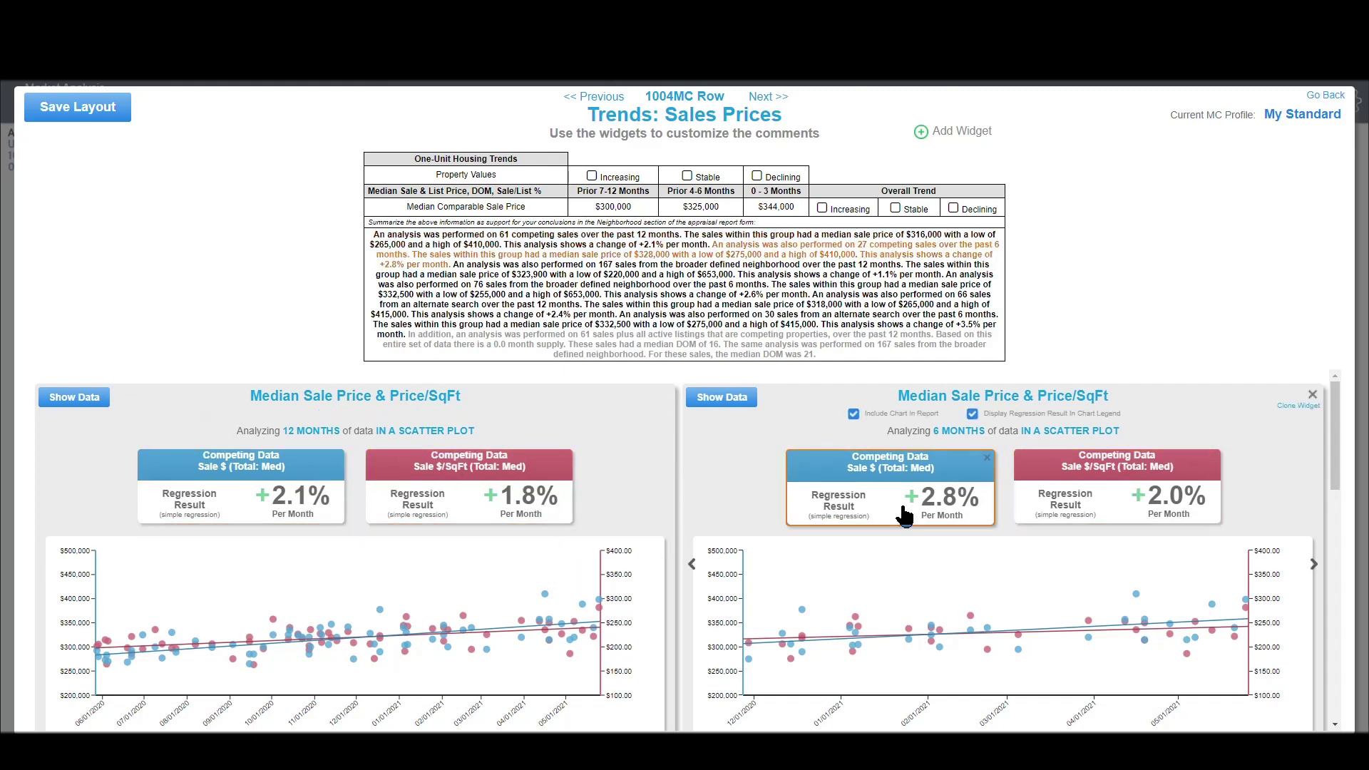
{"action": "scroll", "coordinate": [898, 510], "scroll_direction": "down", "scroll_amount": 5}
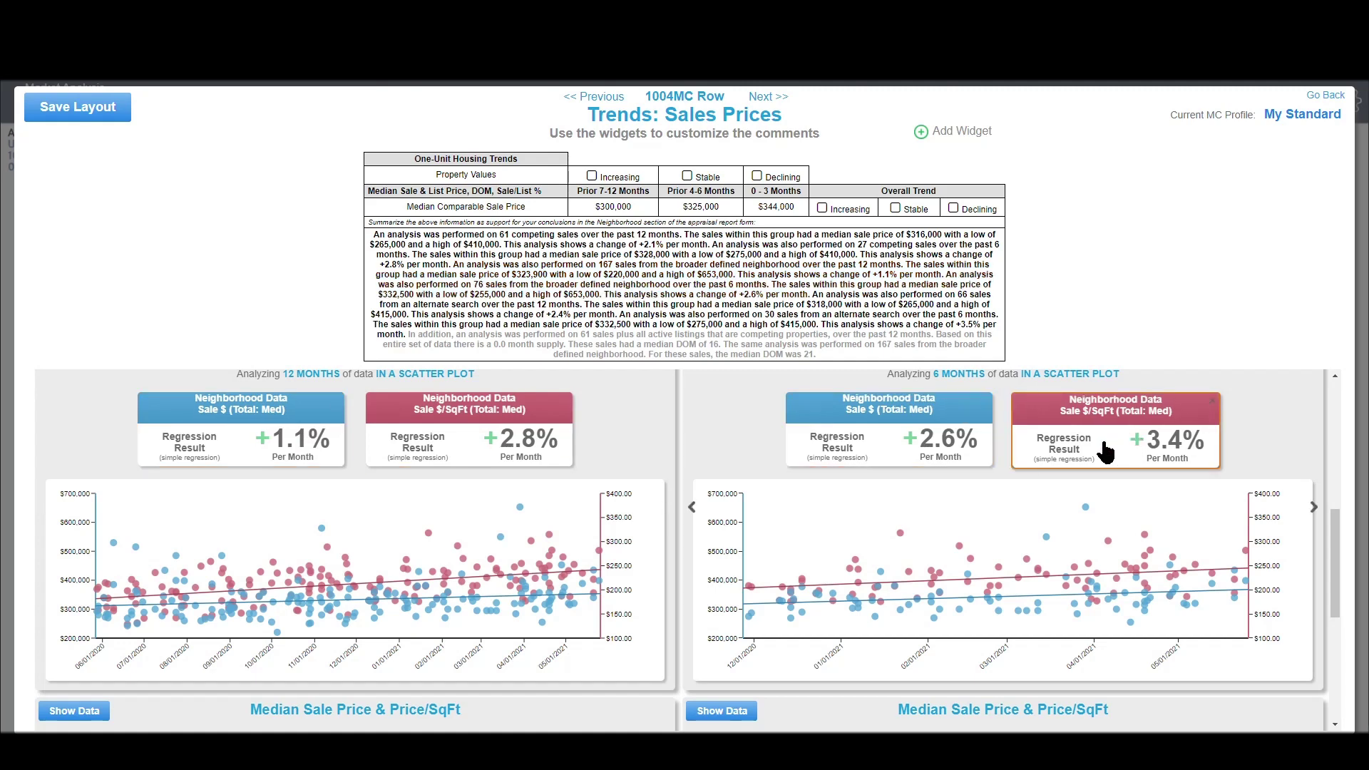
{"action": "scroll", "coordinate": [1106, 499], "scroll_direction": "down", "scroll_amount": 5}
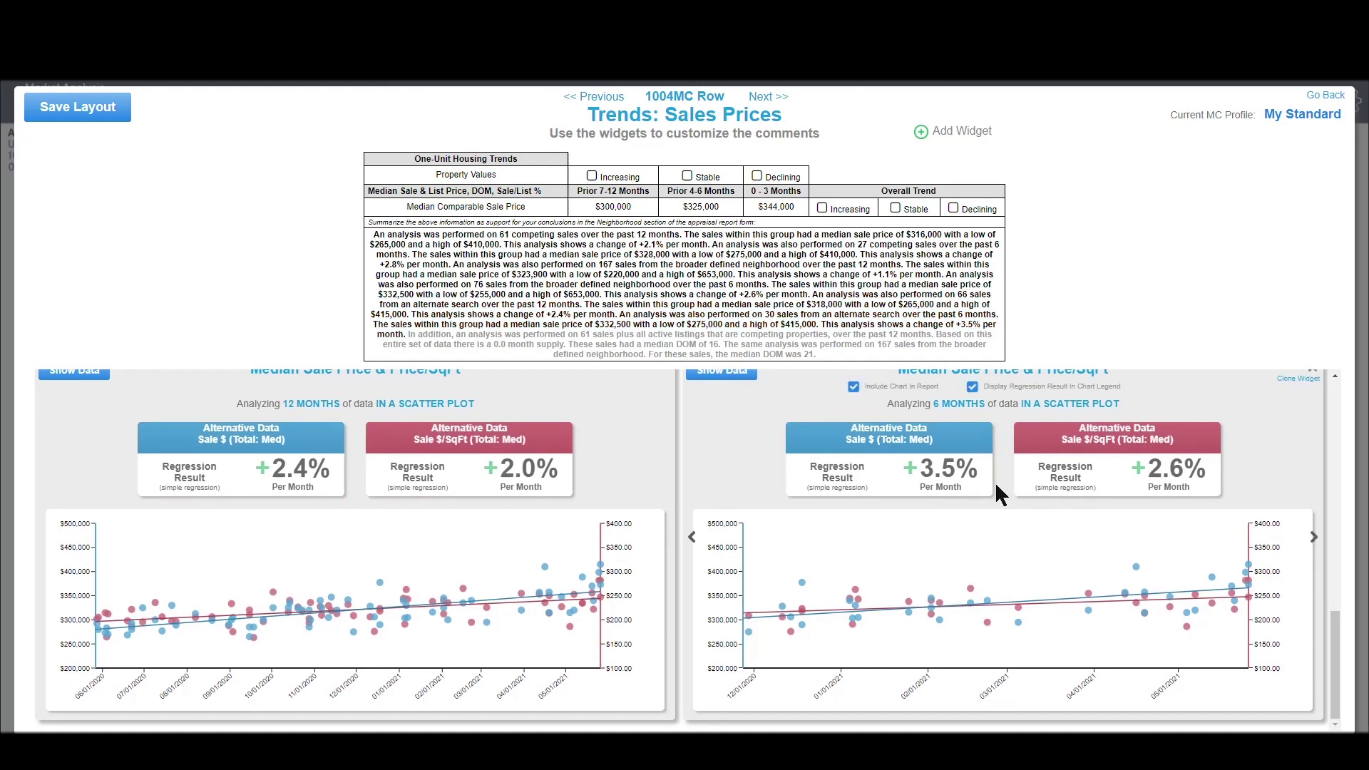
{"action": "scroll", "coordinate": [995, 481], "scroll_direction": "up", "scroll_amount": 1}
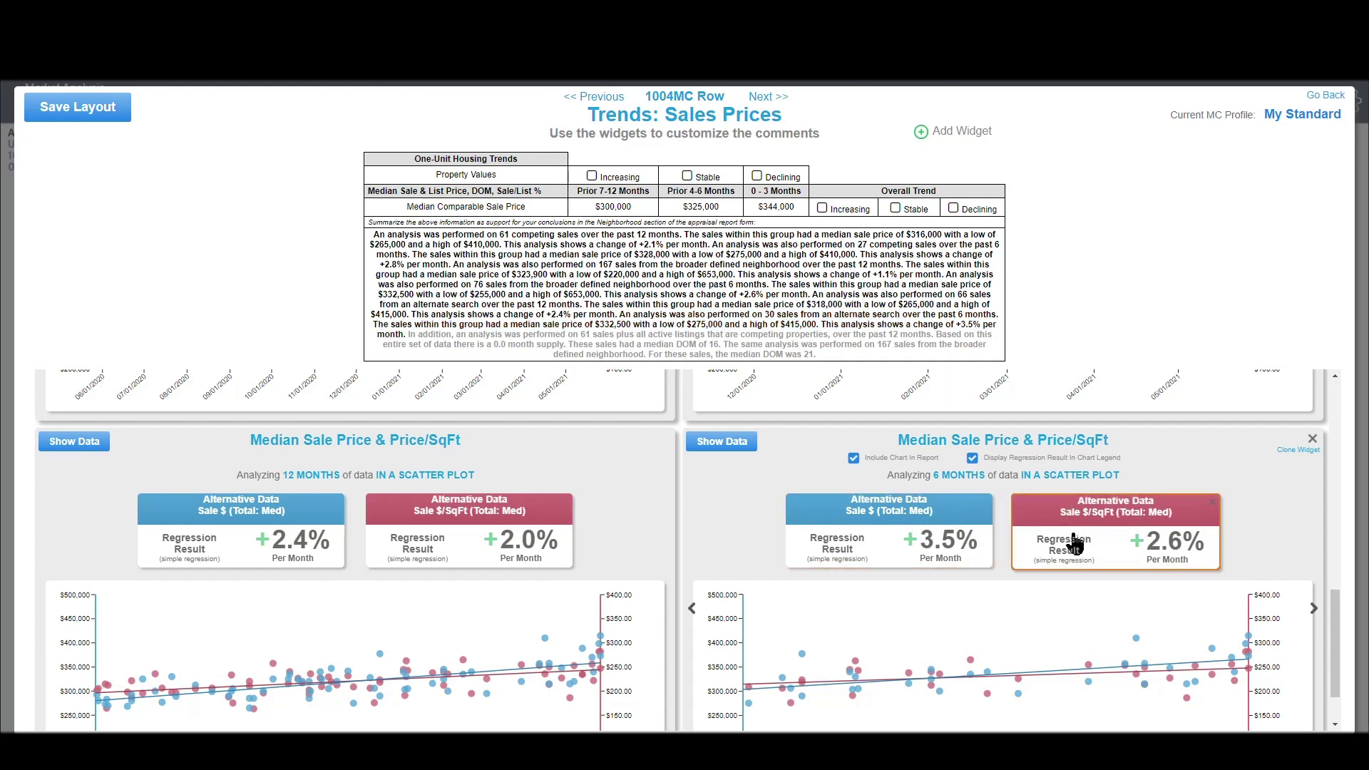
{"action": "scroll", "coordinate": [1105, 546], "scroll_direction": "up", "scroll_amount": 2}
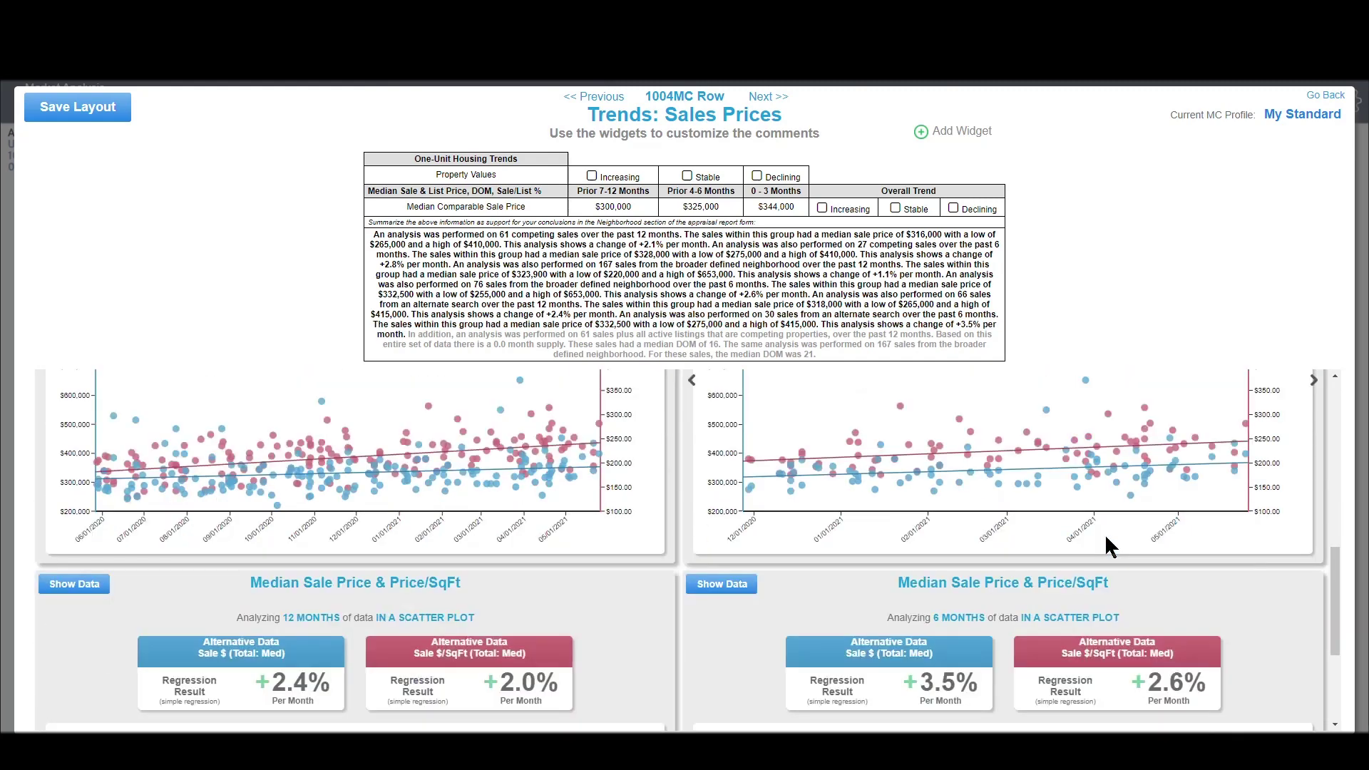
{"action": "scroll", "coordinate": [1100, 504], "scroll_direction": "up", "scroll_amount": 3}
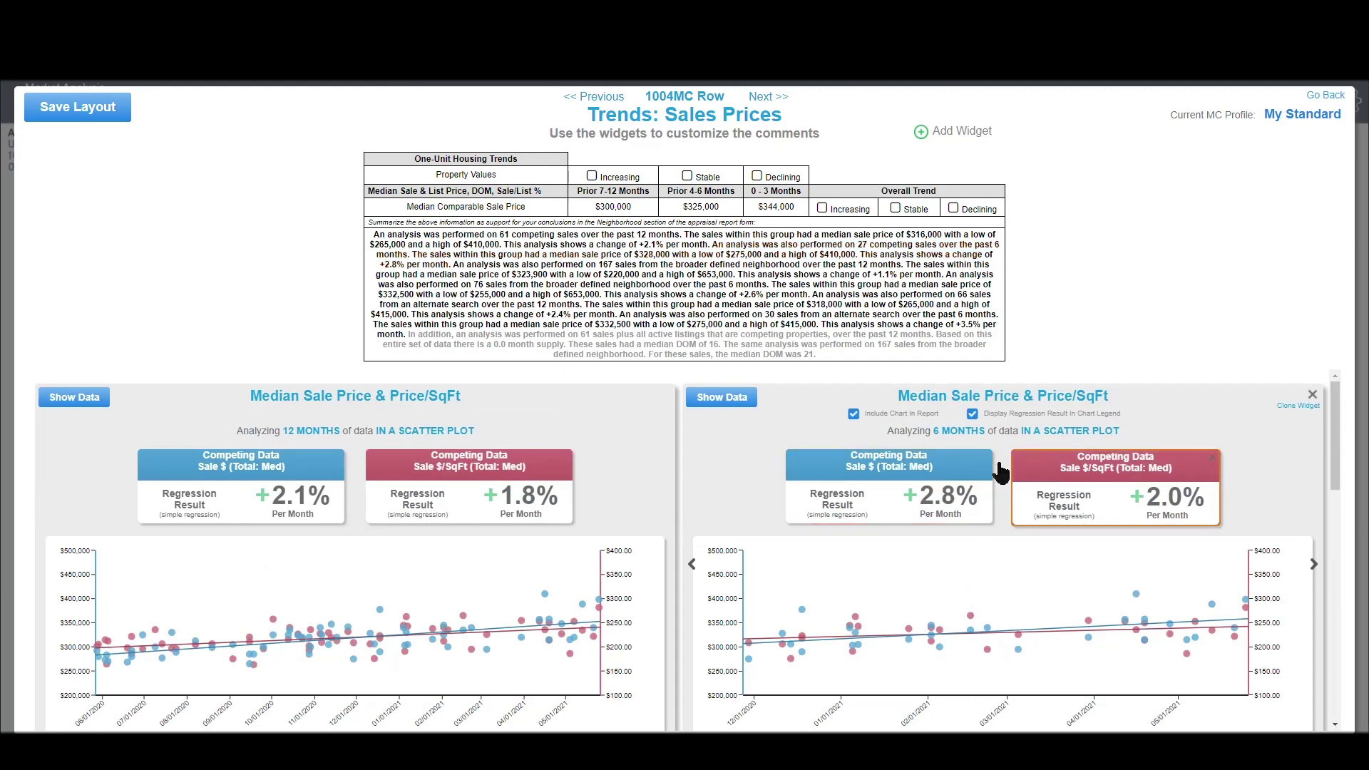
{"action": "scroll", "coordinate": [1077, 499], "scroll_direction": "down", "scroll_amount": 5}
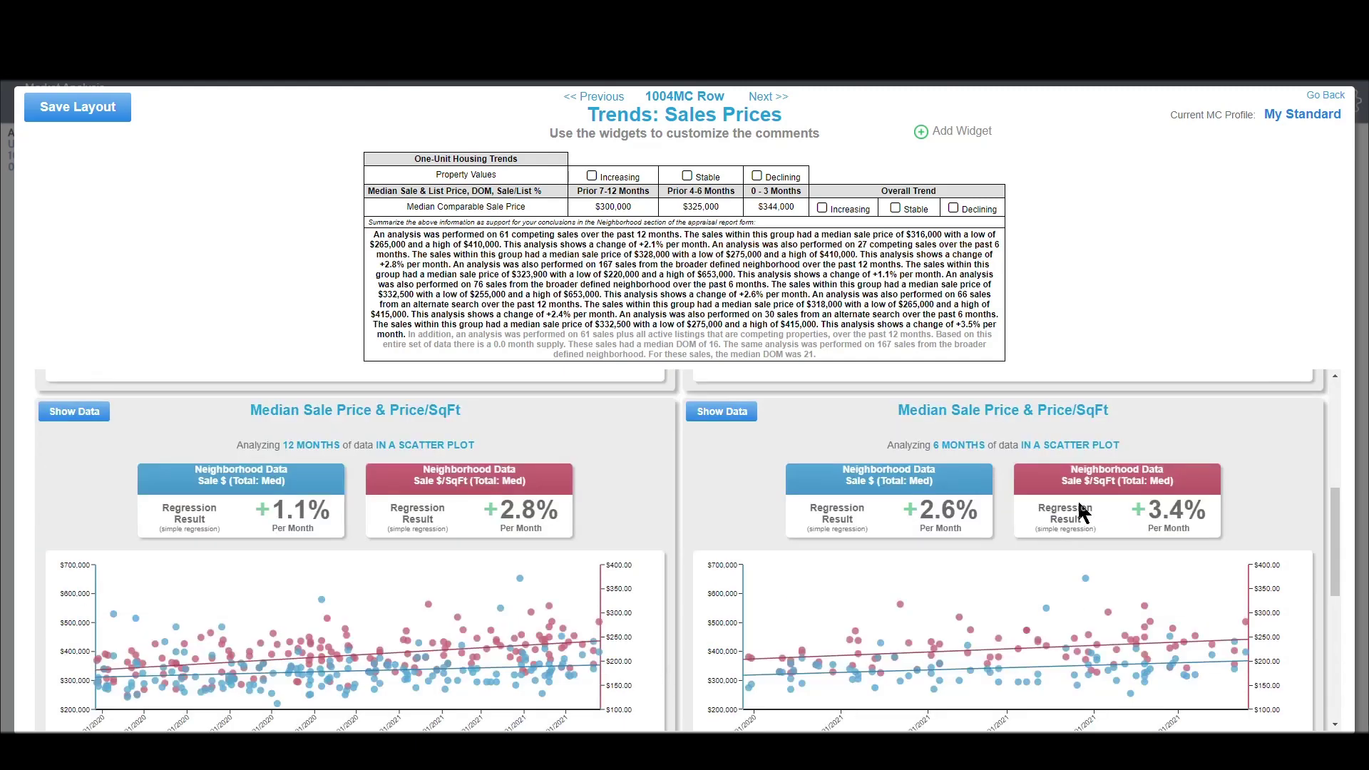
{"action": "scroll", "coordinate": [1195, 435], "scroll_direction": "up", "scroll_amount": 1}
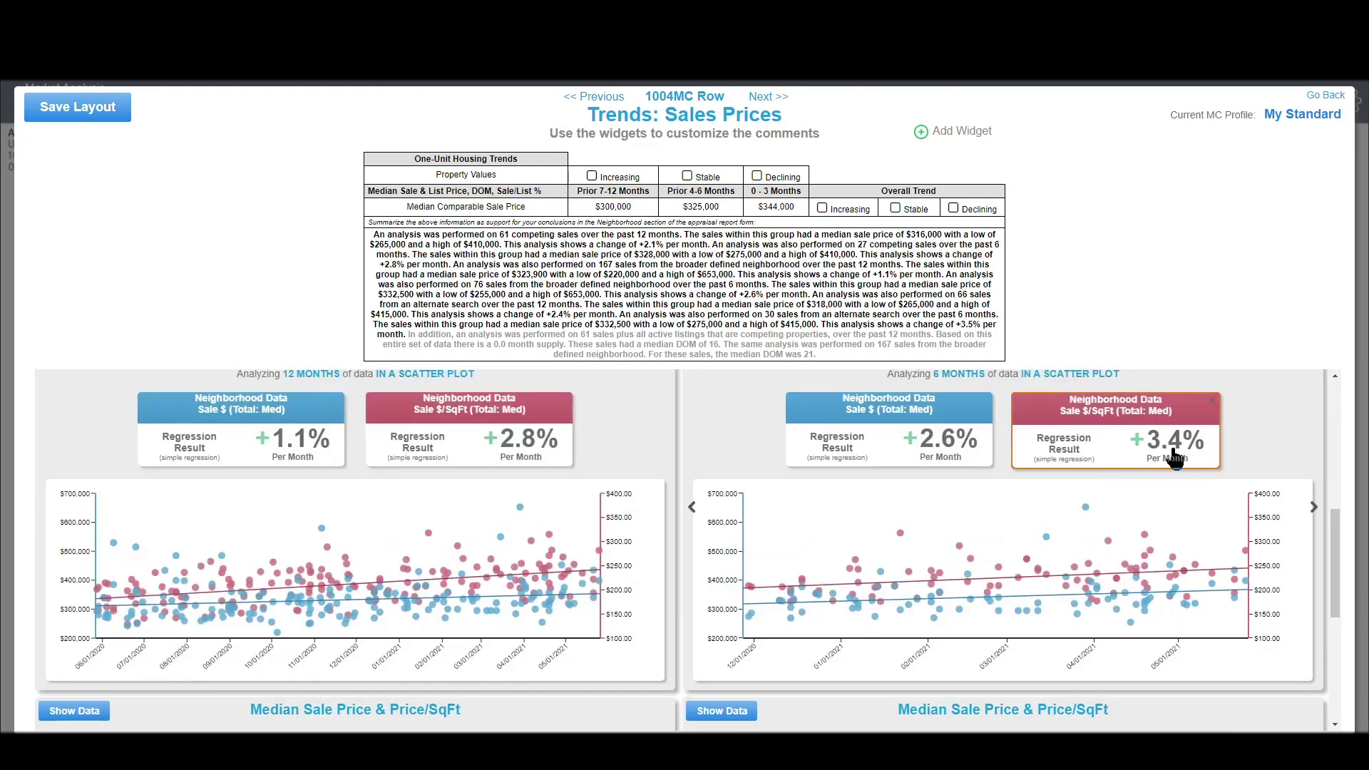
{"action": "scroll", "coordinate": [1162, 456], "scroll_direction": "down", "scroll_amount": 6}
{"action": "scroll", "coordinate": [1141, 456], "scroll_direction": "up", "scroll_amount": 3}
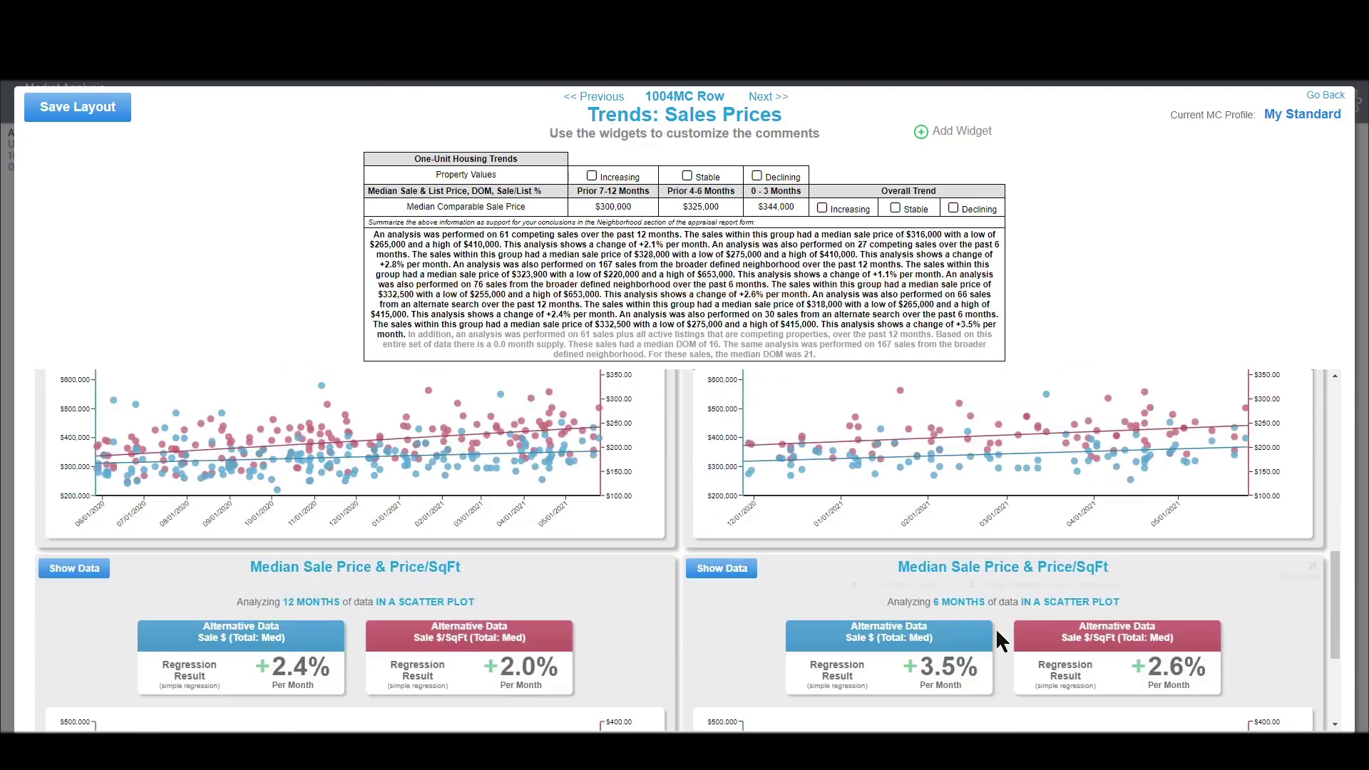
{"action": "scroll", "coordinate": [998, 634], "scroll_direction": "down", "scroll_amount": 5}
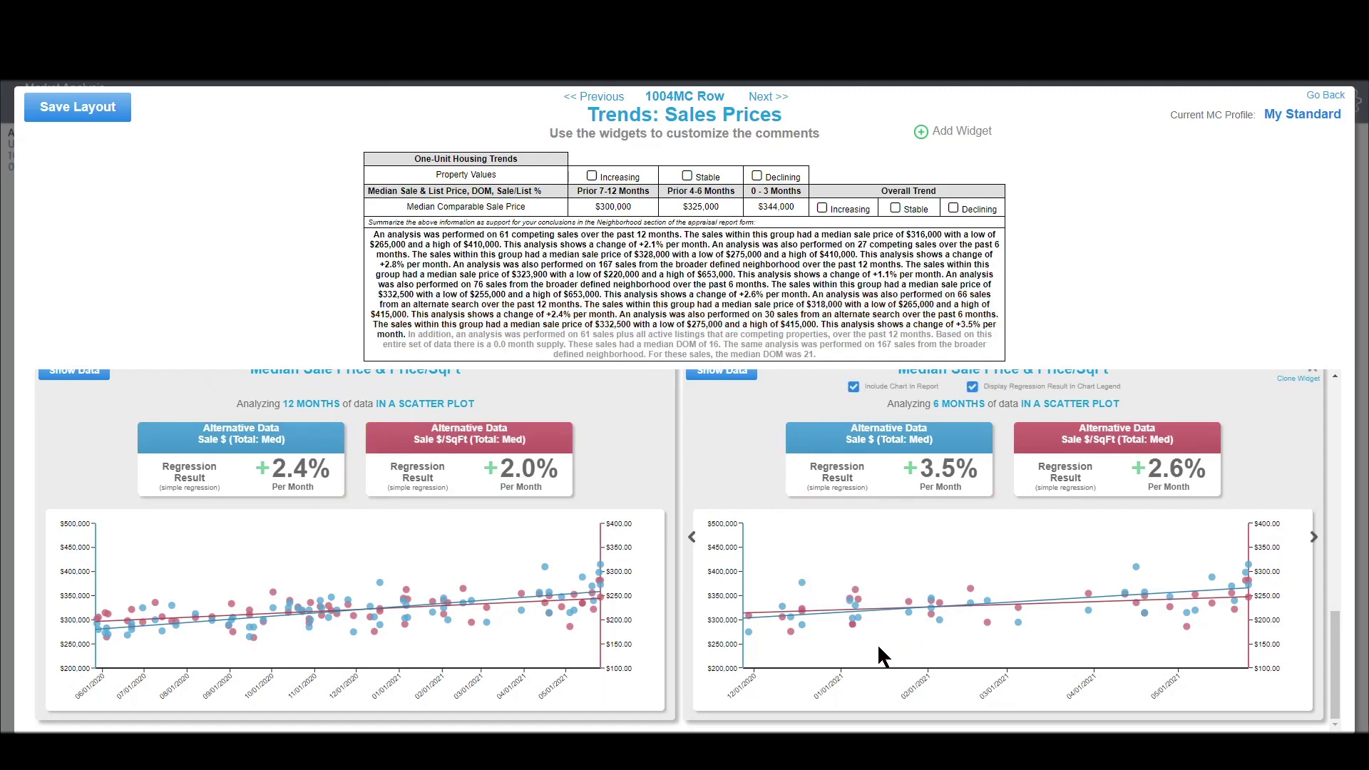
{"action": "scroll", "coordinate": [877, 643], "scroll_direction": "up", "scroll_amount": 5}
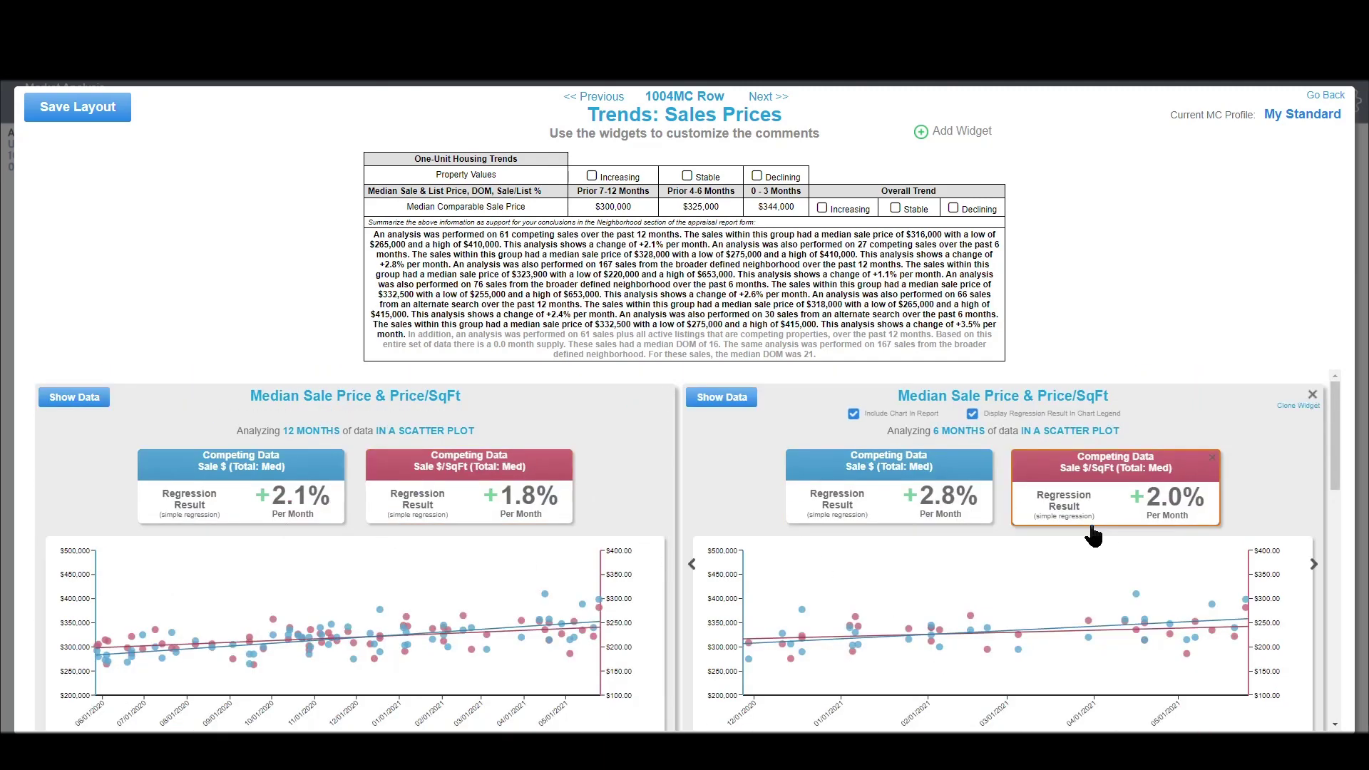
{"action": "scroll", "coordinate": [1091, 535], "scroll_direction": "down", "scroll_amount": 5}
{"action": "scroll", "coordinate": [1093, 534], "scroll_direction": "down", "scroll_amount": 4}
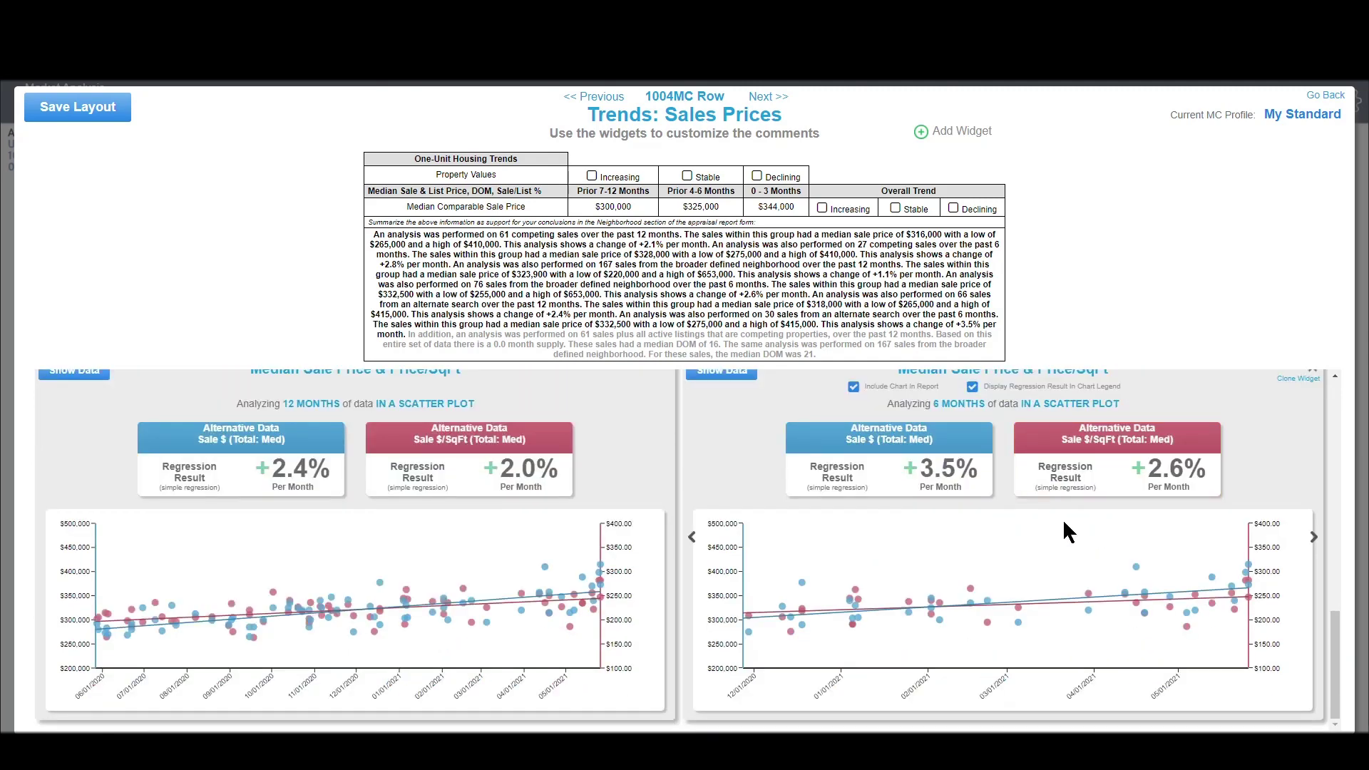
{"action": "scroll", "coordinate": [1065, 524], "scroll_direction": "up", "scroll_amount": 5}
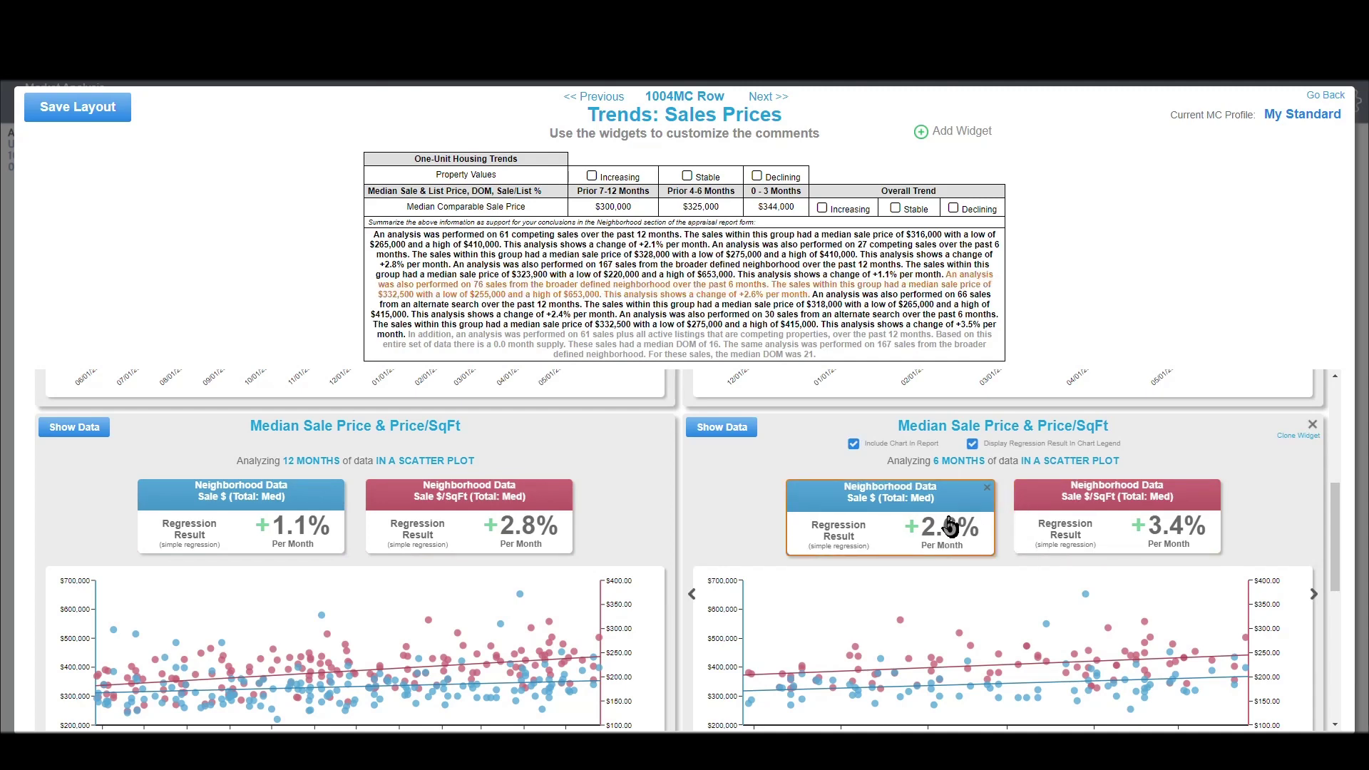
{"action": "scroll", "coordinate": [950, 599], "scroll_direction": "down", "scroll_amount": 5}
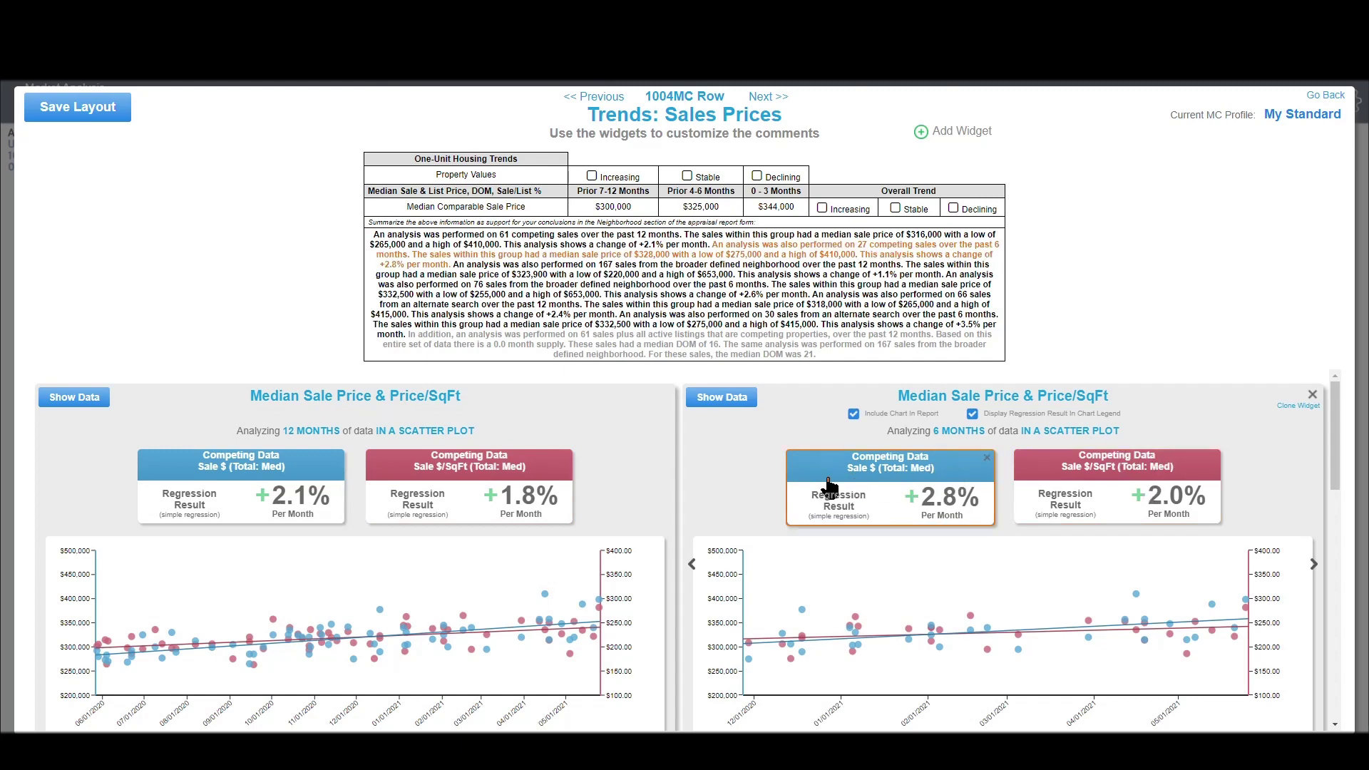
Step: Review the measures available for the Sale $ analysis in the 6-month Competing widget and return to the chart without changing it
{"action": "left_click", "coordinate": [927, 478]}
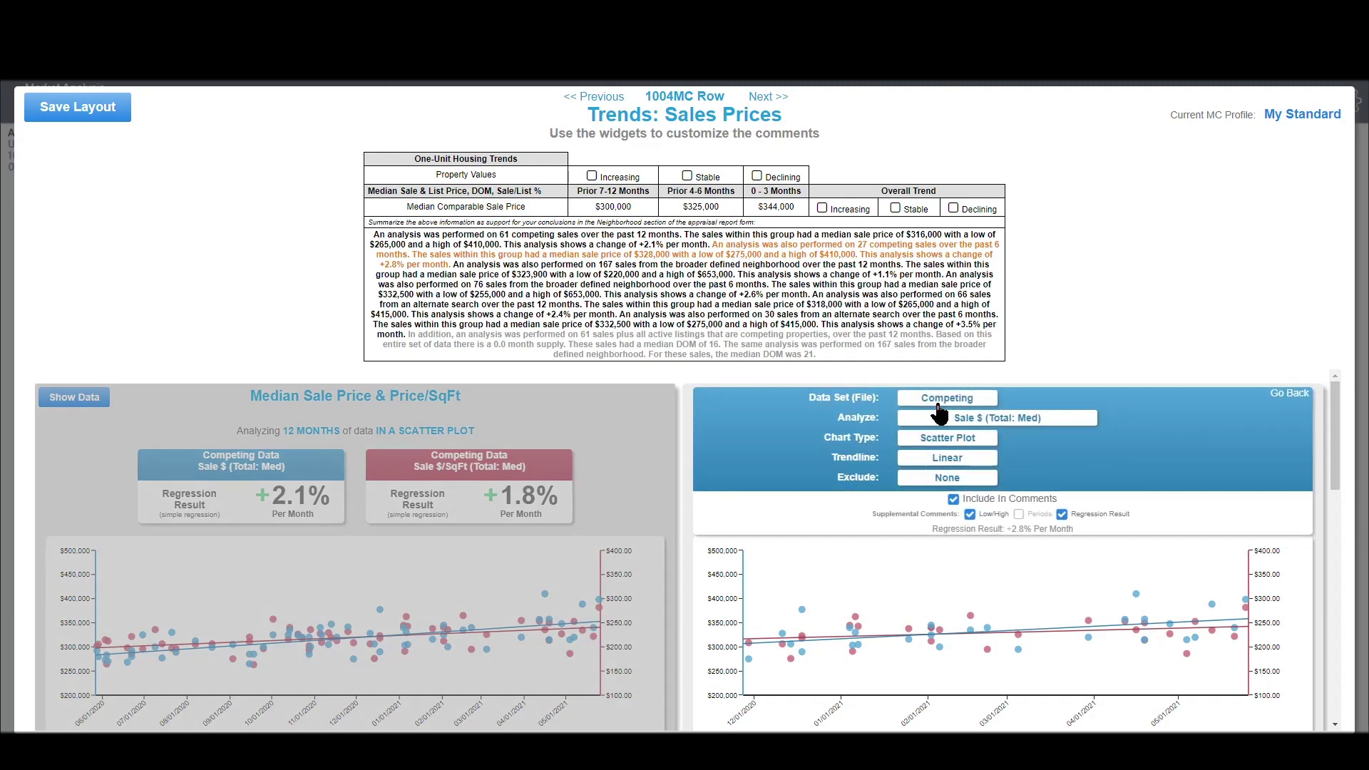
{"action": "left_click", "coordinate": [1004, 423]}
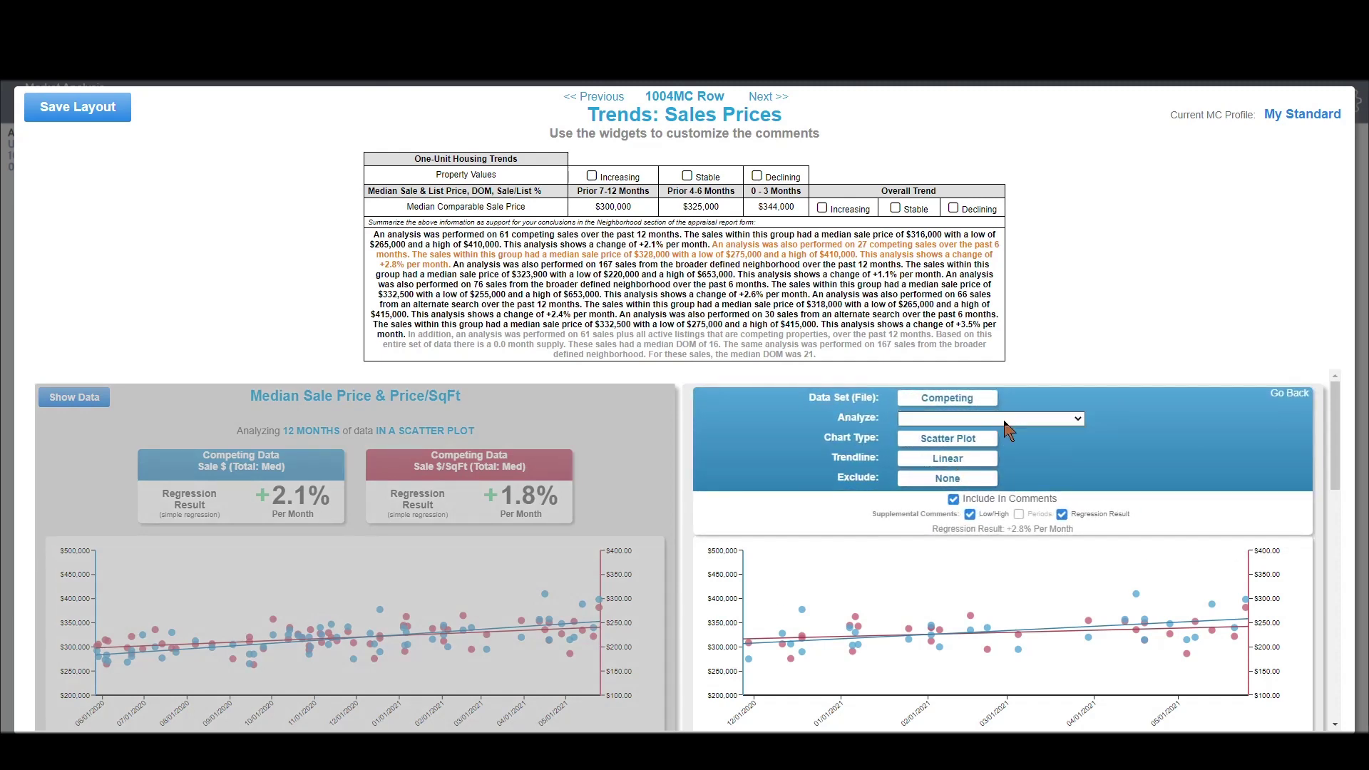
{"action": "left_click", "coordinate": [1002, 418]}
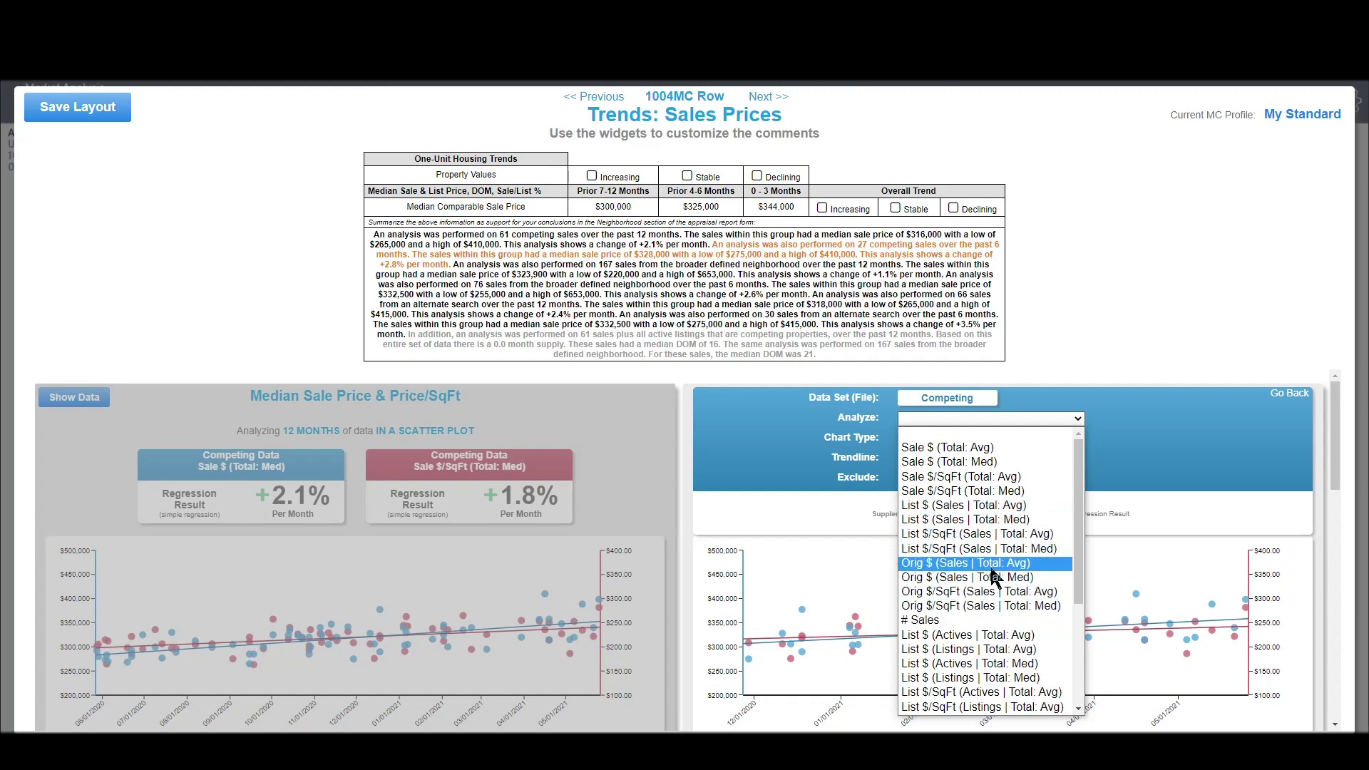
{"action": "scroll", "coordinate": [998, 641], "scroll_direction": "down", "scroll_amount": 3}
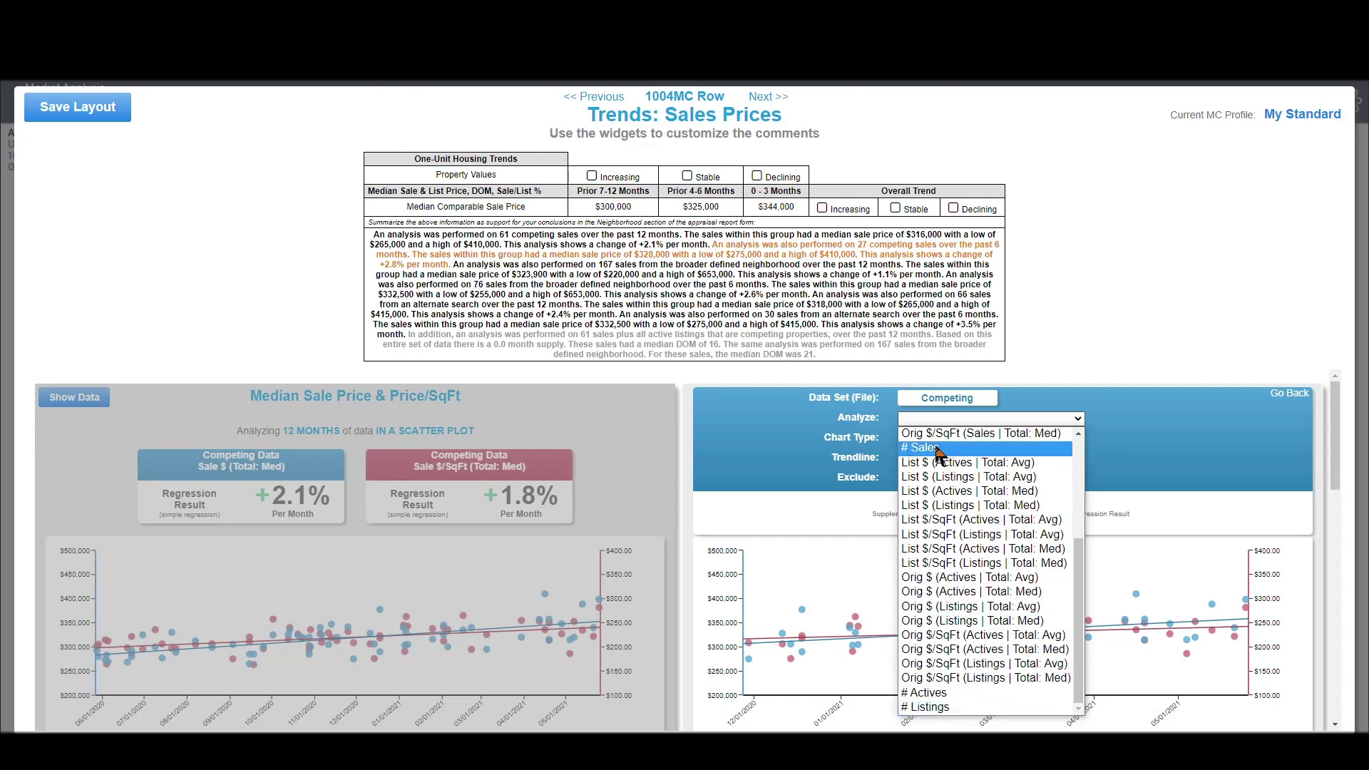
{"action": "left_click", "coordinate": [1105, 427]}
{"action": "left_click", "coordinate": [1292, 402]}
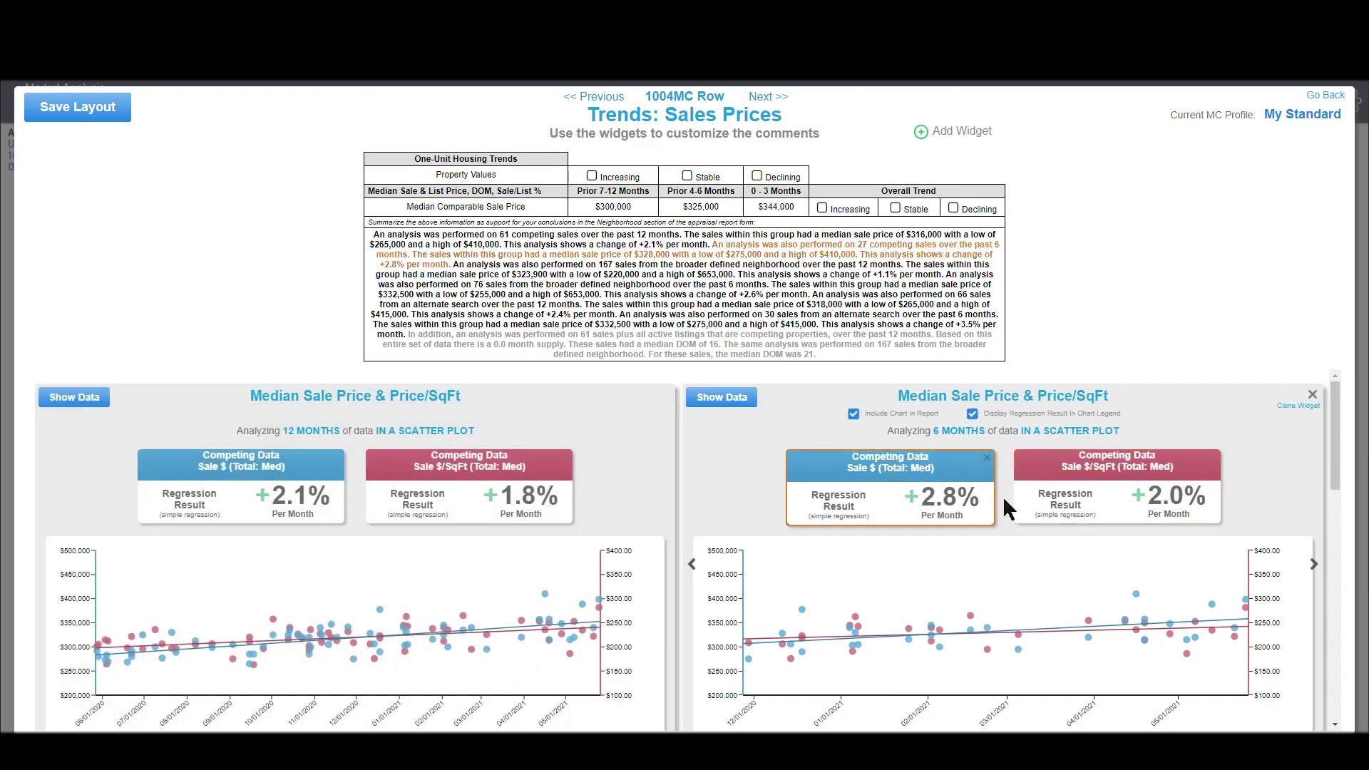
Step: Replace the Sale $ analysis in the 6-month Competing widget with a # Sales analysis of the Competing data set
{"action": "left_click", "coordinate": [988, 458]}
{"action": "left_click", "coordinate": [645, 289]}
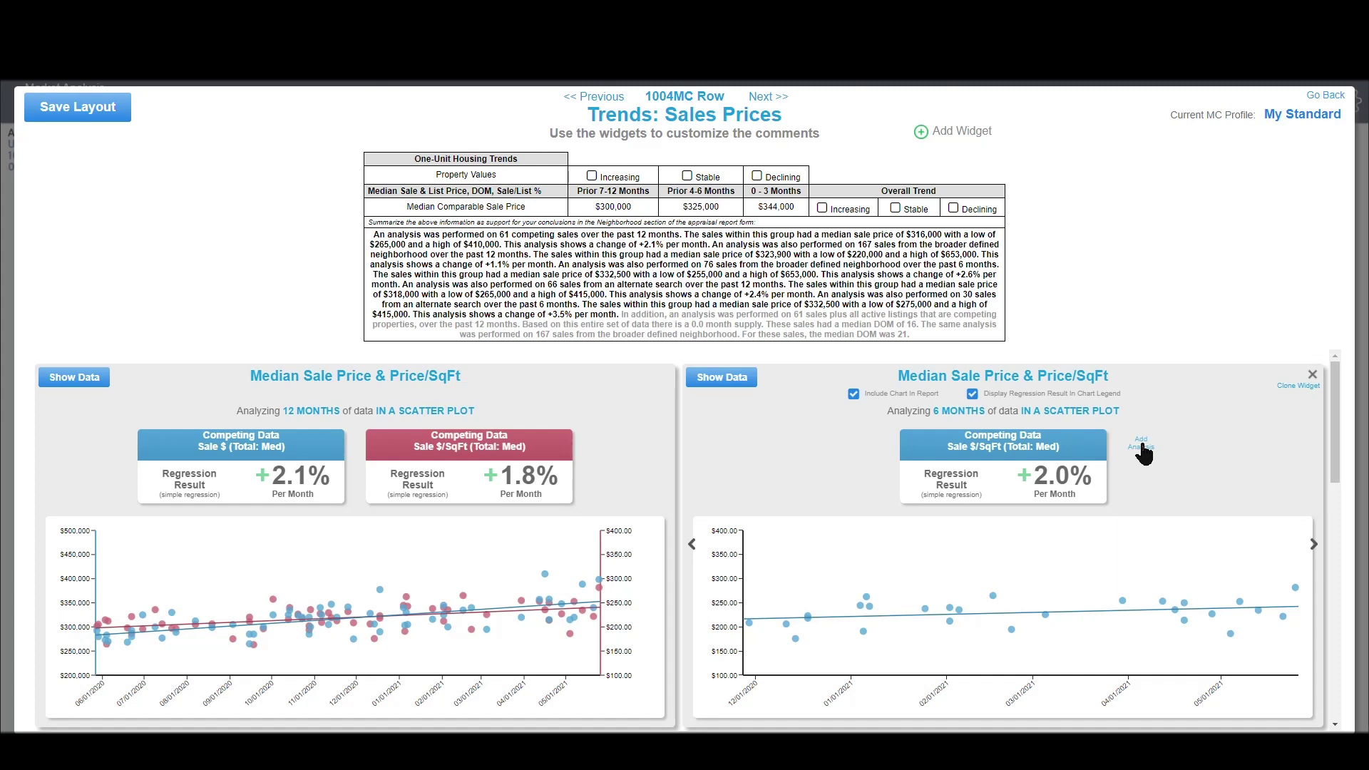
{"action": "left_click", "coordinate": [1141, 442]}
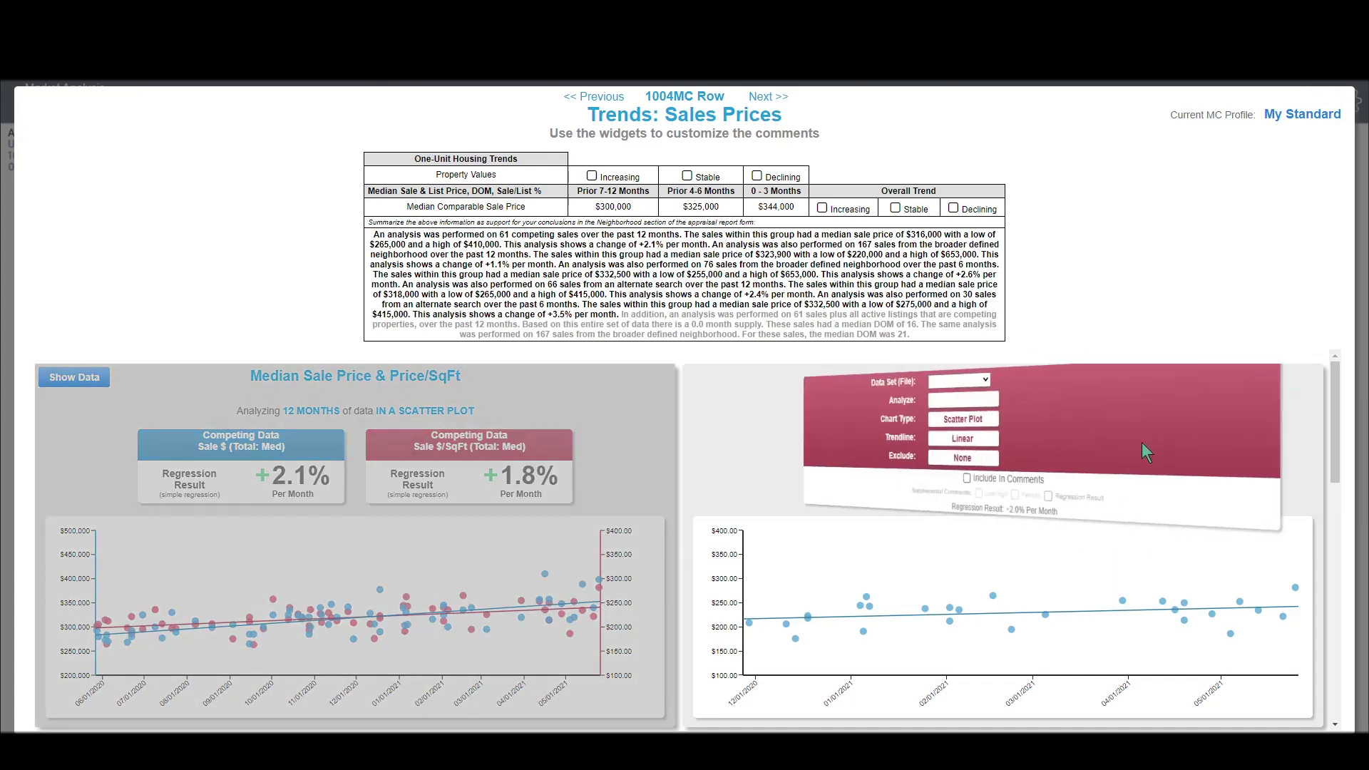
{"action": "left_click", "coordinate": [957, 380]}
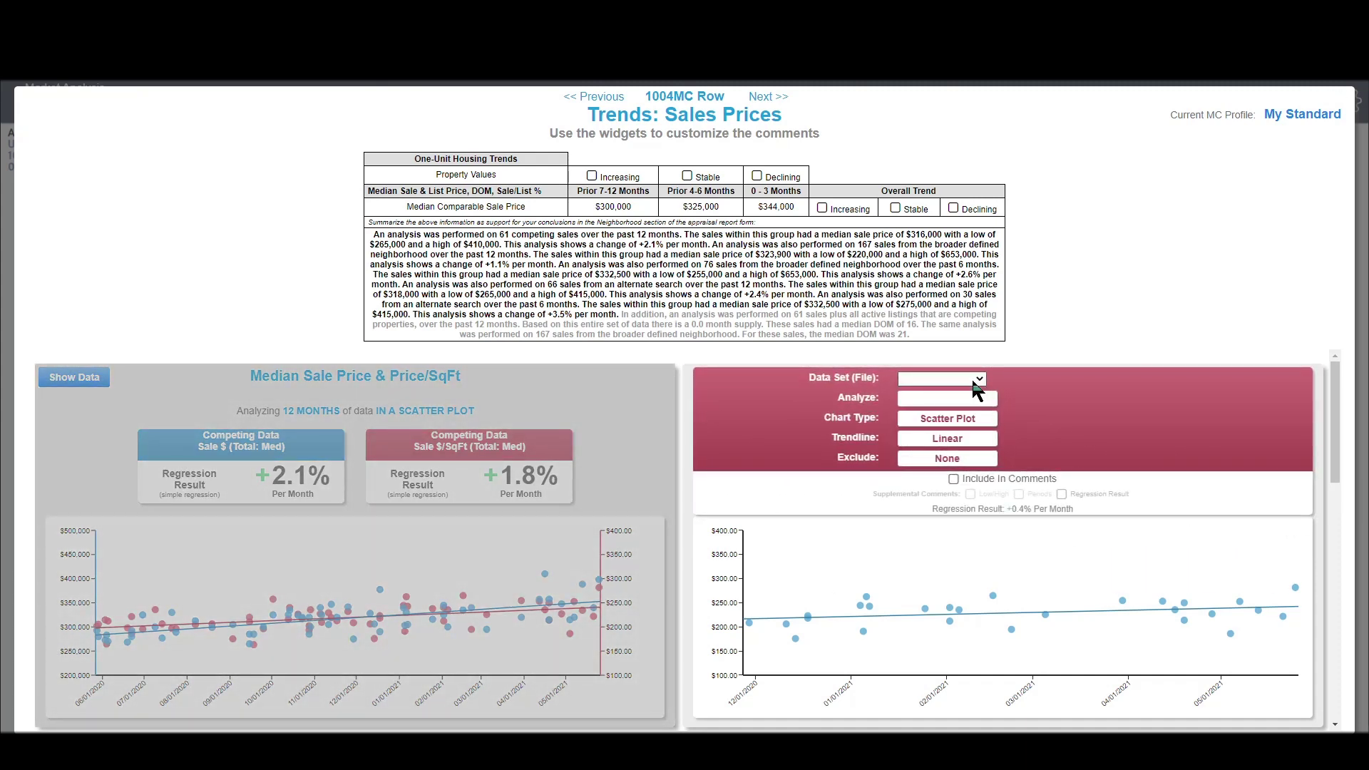
{"action": "left_click", "coordinate": [930, 421]}
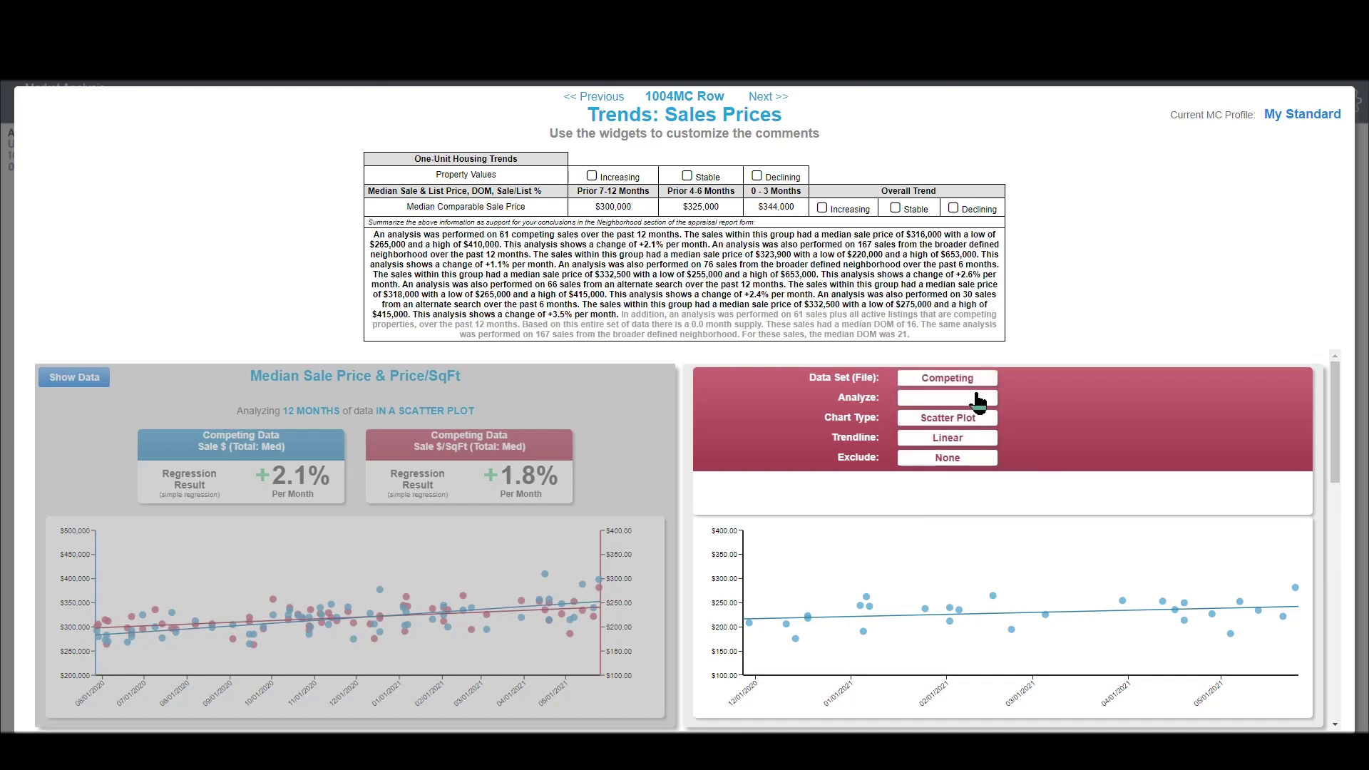
{"action": "left_click", "coordinate": [978, 401]}
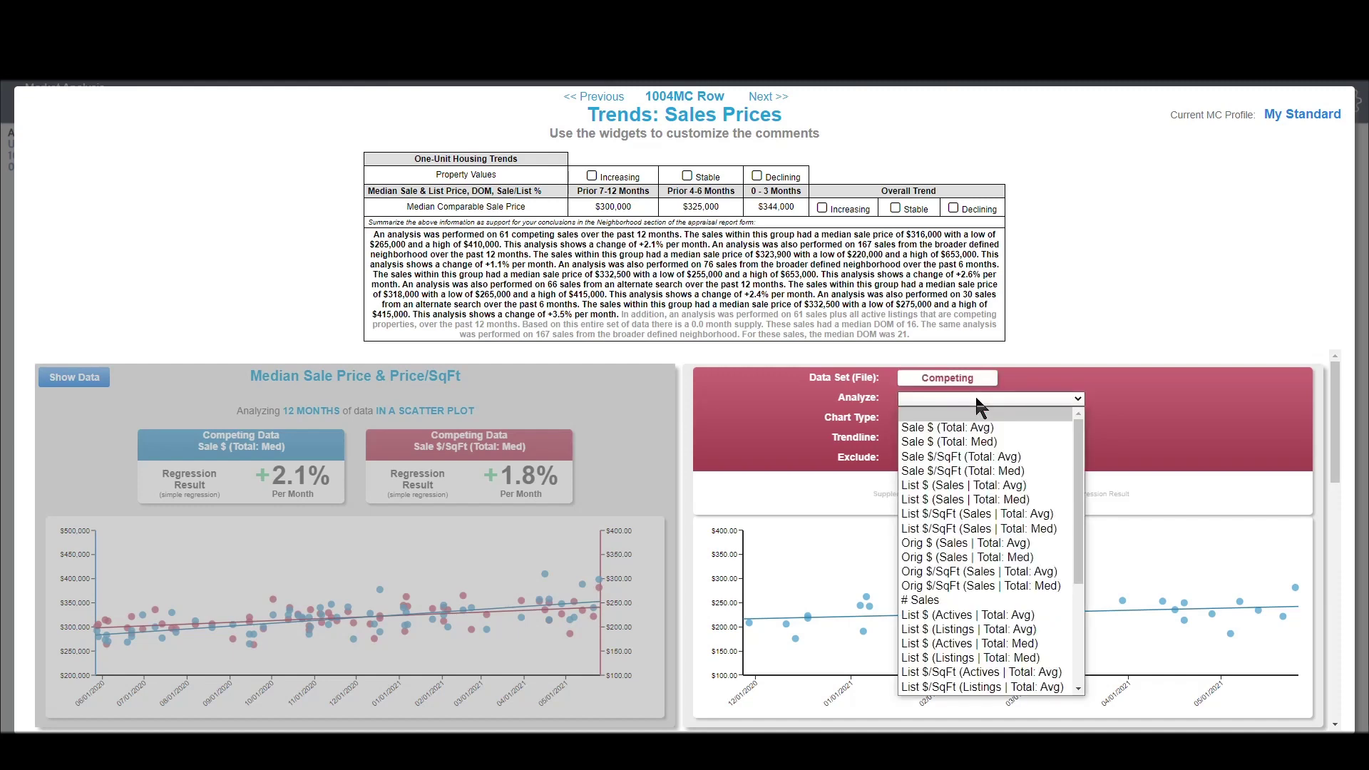
{"action": "left_click", "coordinate": [939, 600]}
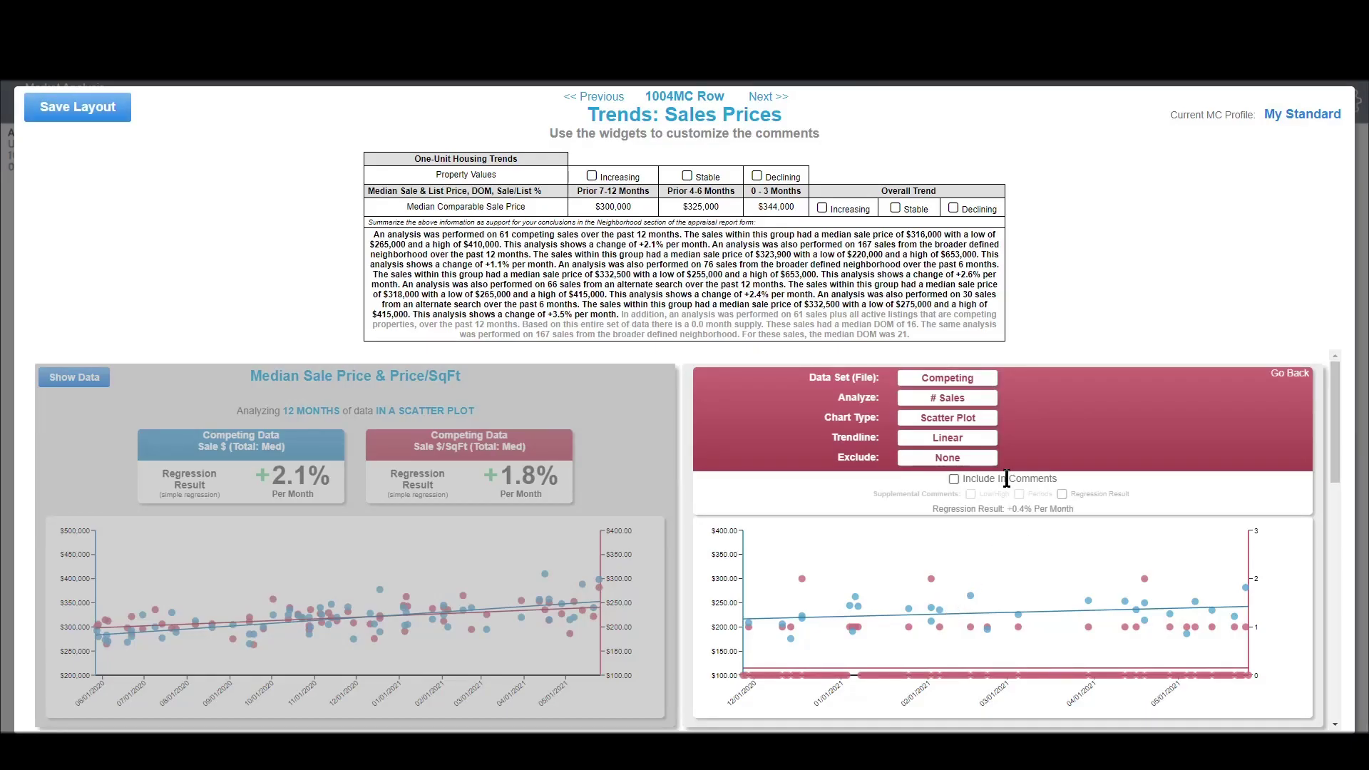
Step: Include the # Sales analysis in the comments with its regression result and return to the widget's chart
{"action": "left_click", "coordinate": [954, 480]}
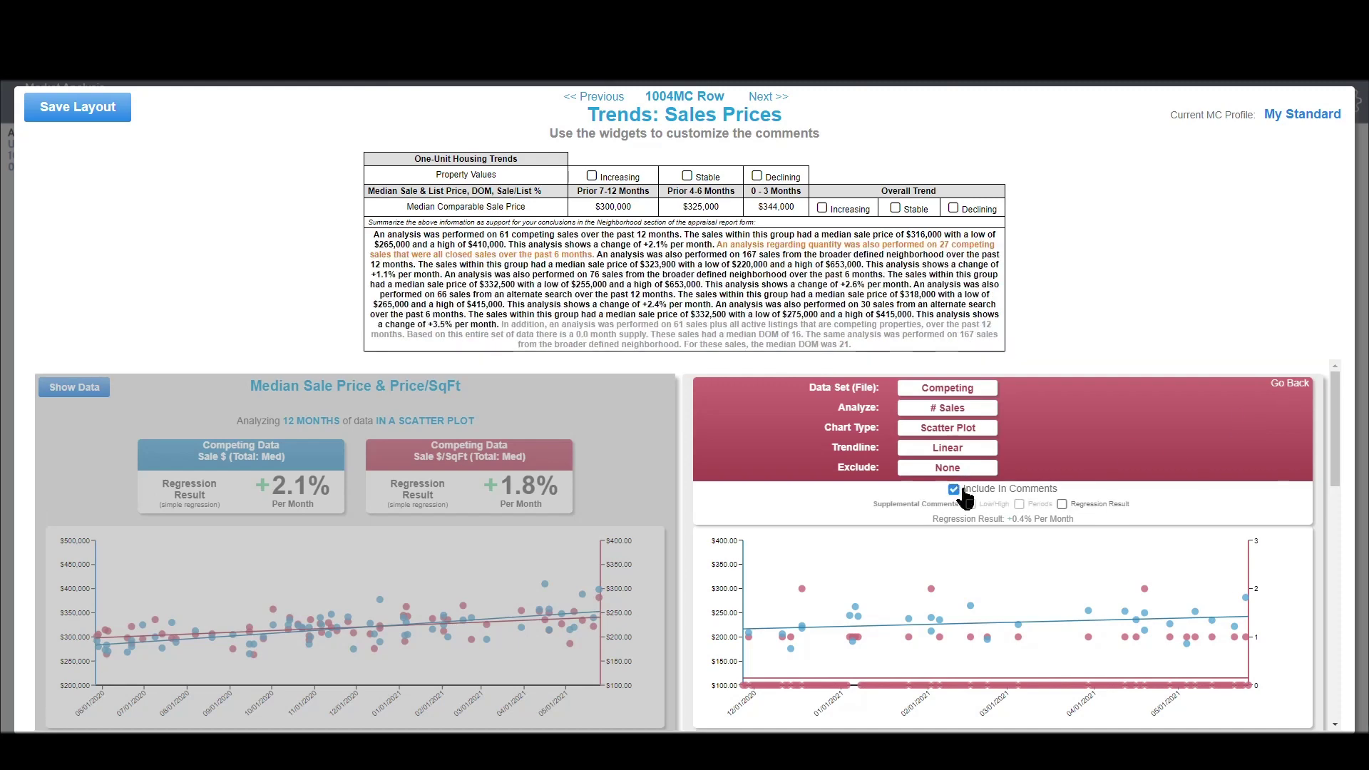
{"action": "left_click", "coordinate": [1061, 505]}
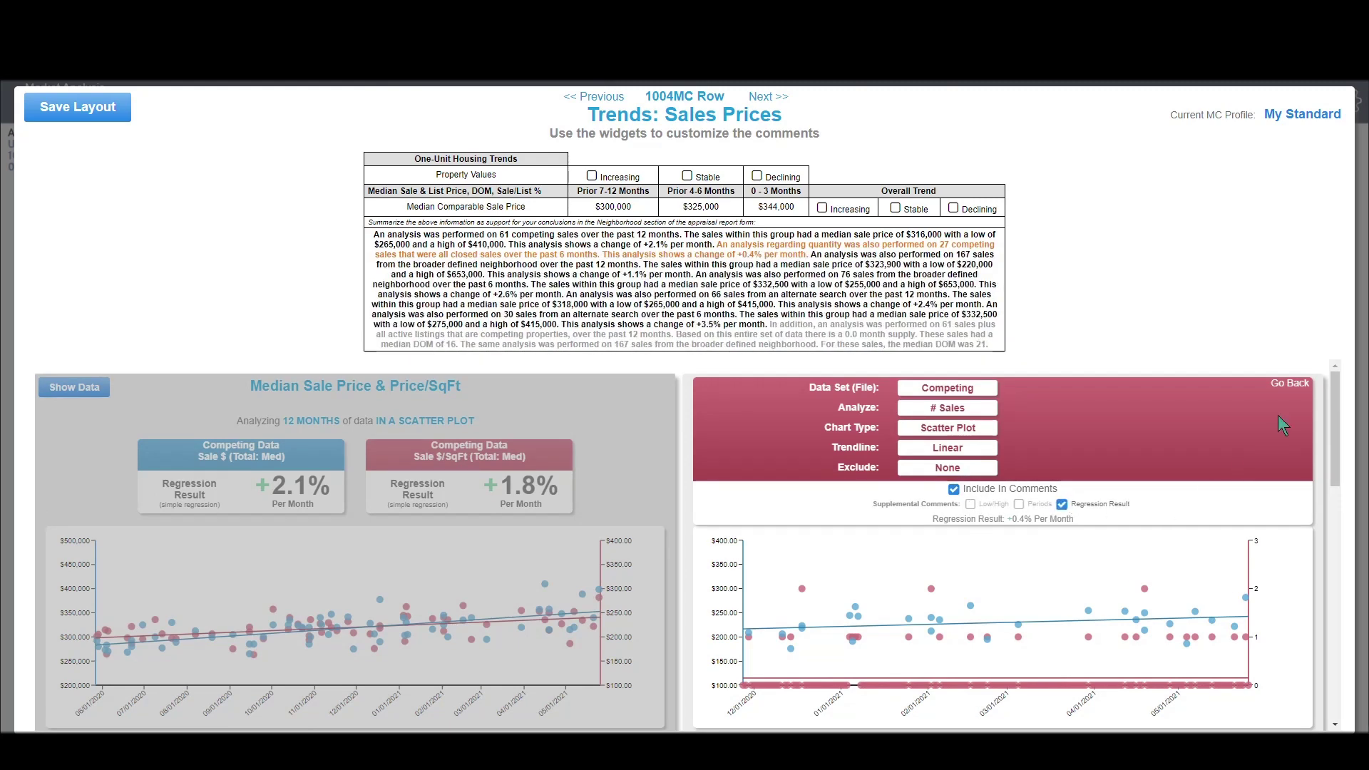
{"action": "left_click", "coordinate": [1289, 385]}
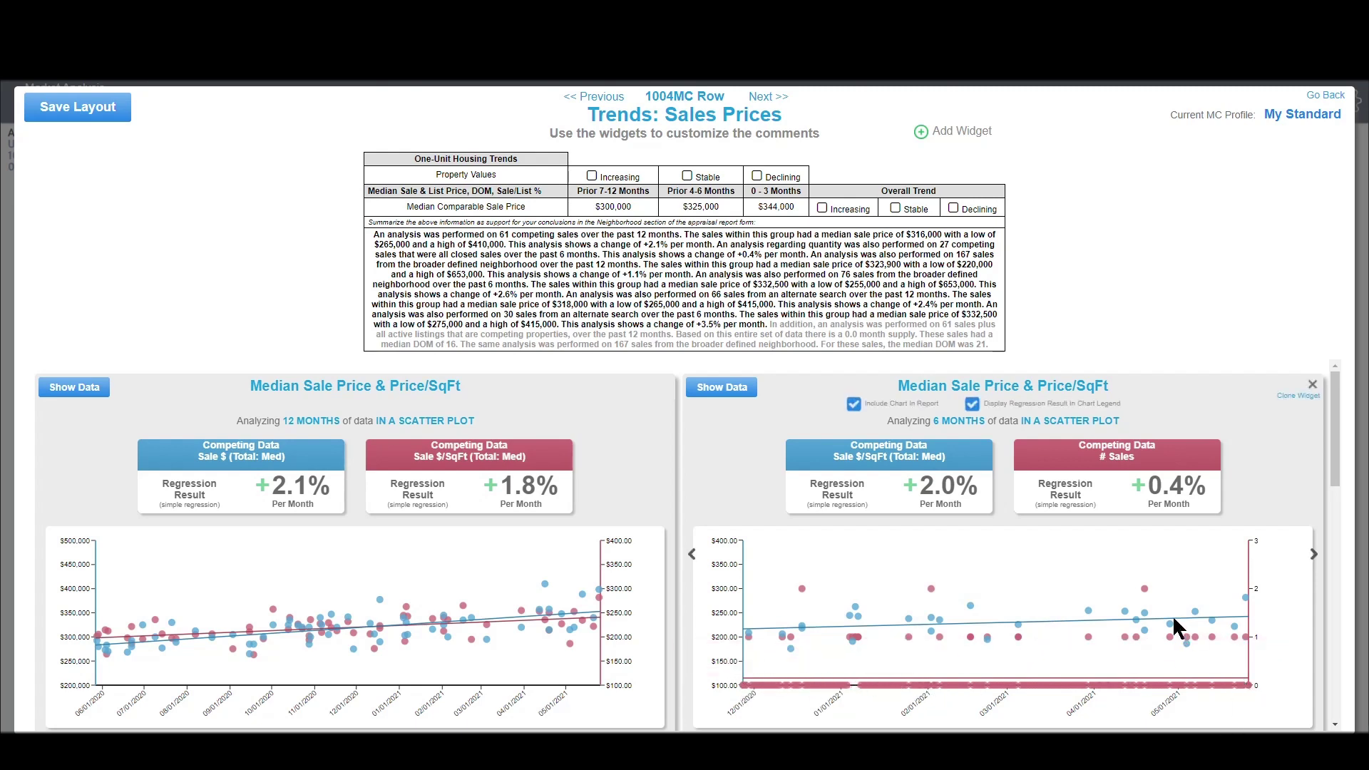
Step: Compare the regression results of the Competing and Neighborhood widgets for the 12- and 6-month periods
{"action": "mouse_move", "coordinate": [1163, 481]}
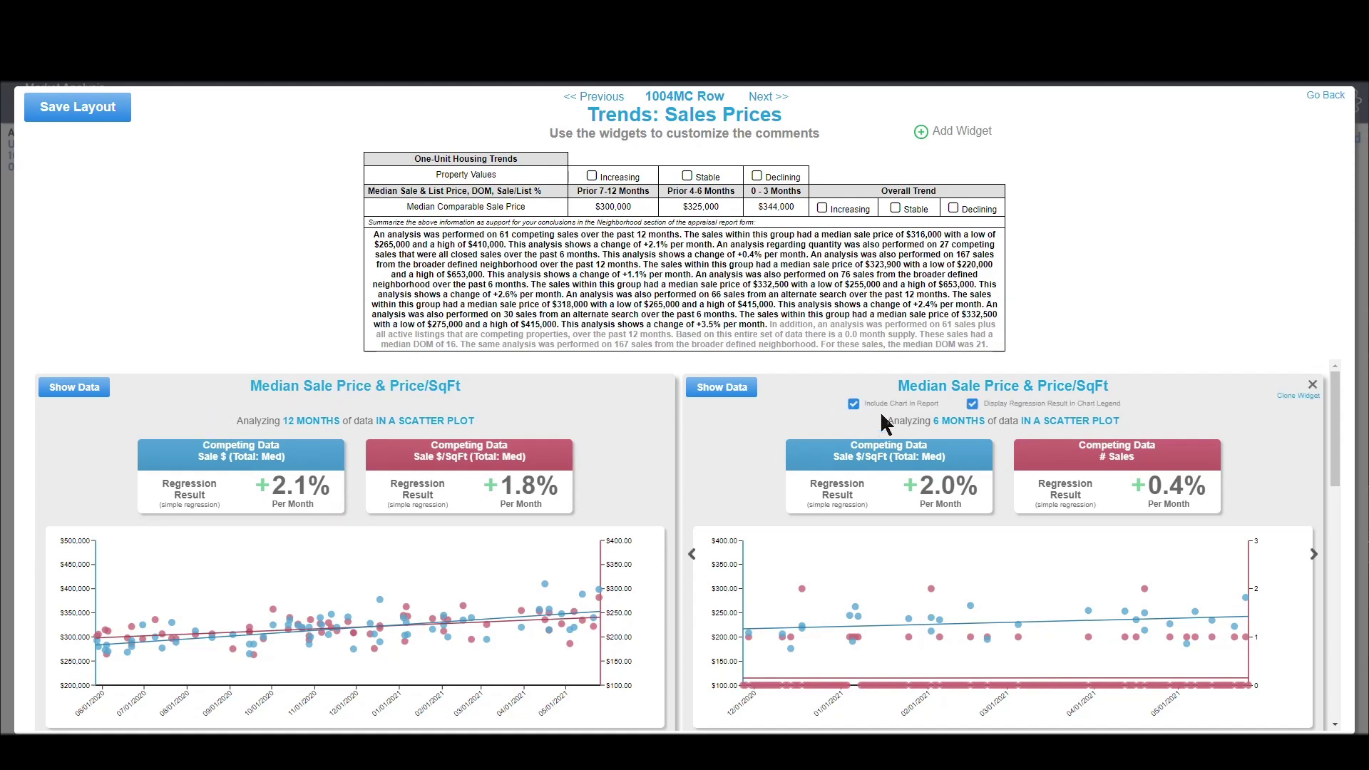
{"action": "scroll", "coordinate": [427, 504], "scroll_direction": "down", "scroll_amount": 5}
{"action": "mouse_move", "coordinate": [217, 438]}
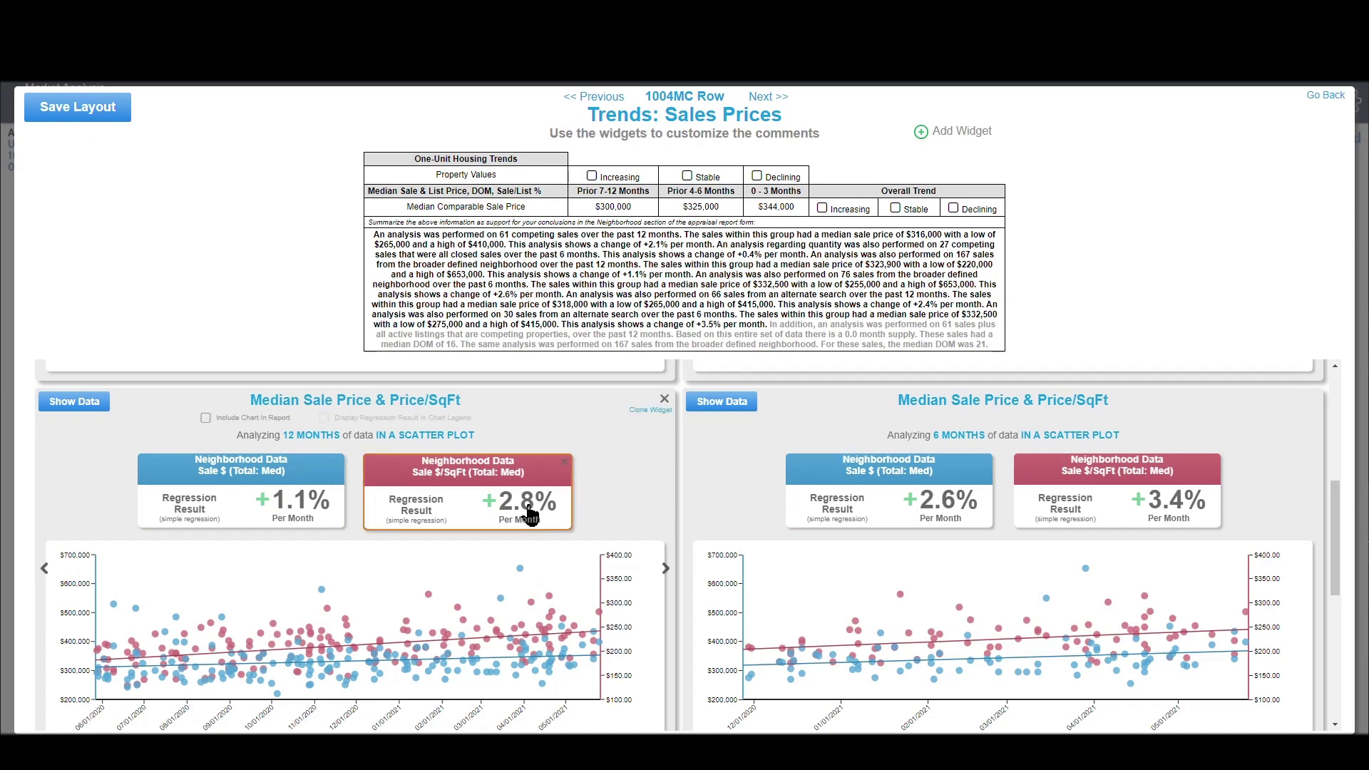
{"action": "scroll", "coordinate": [522, 499], "scroll_direction": "down", "scroll_amount": 5}
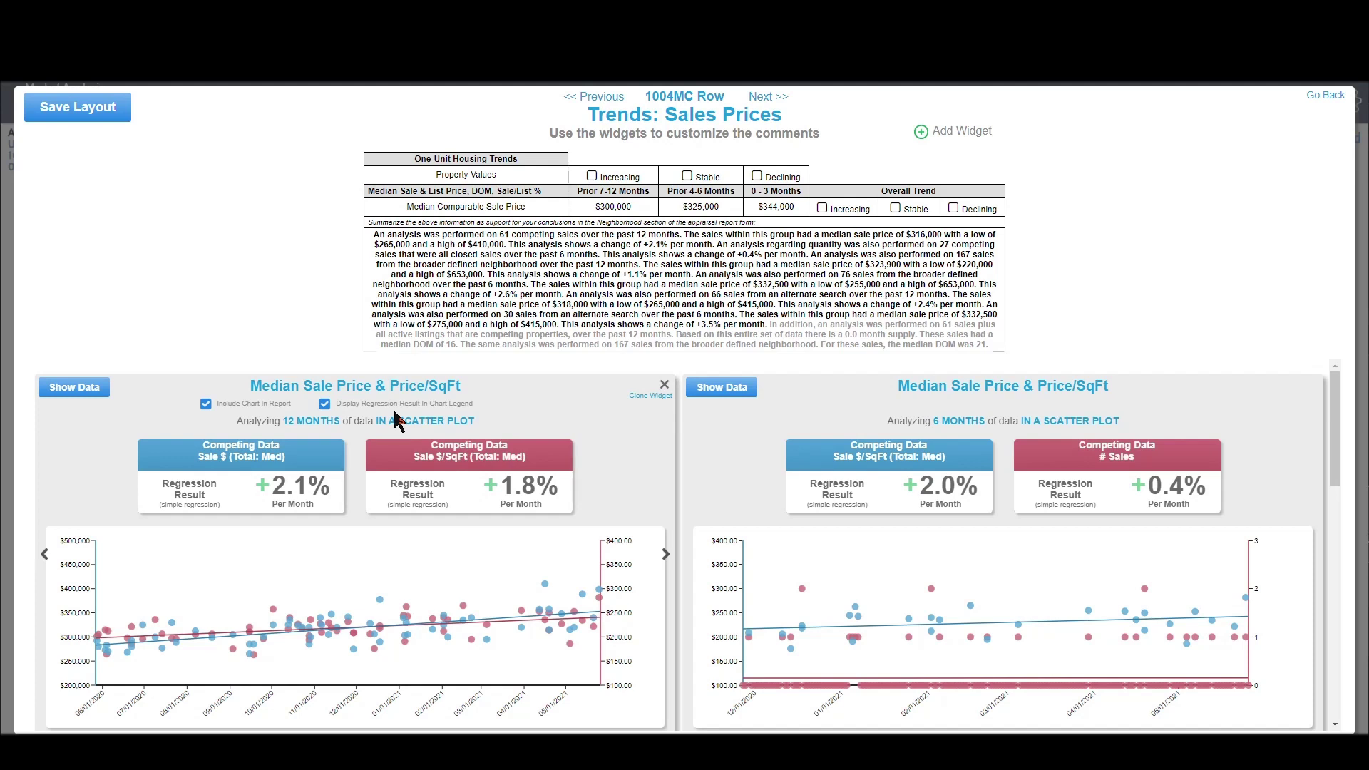
{"action": "mouse_move", "coordinate": [291, 492]}
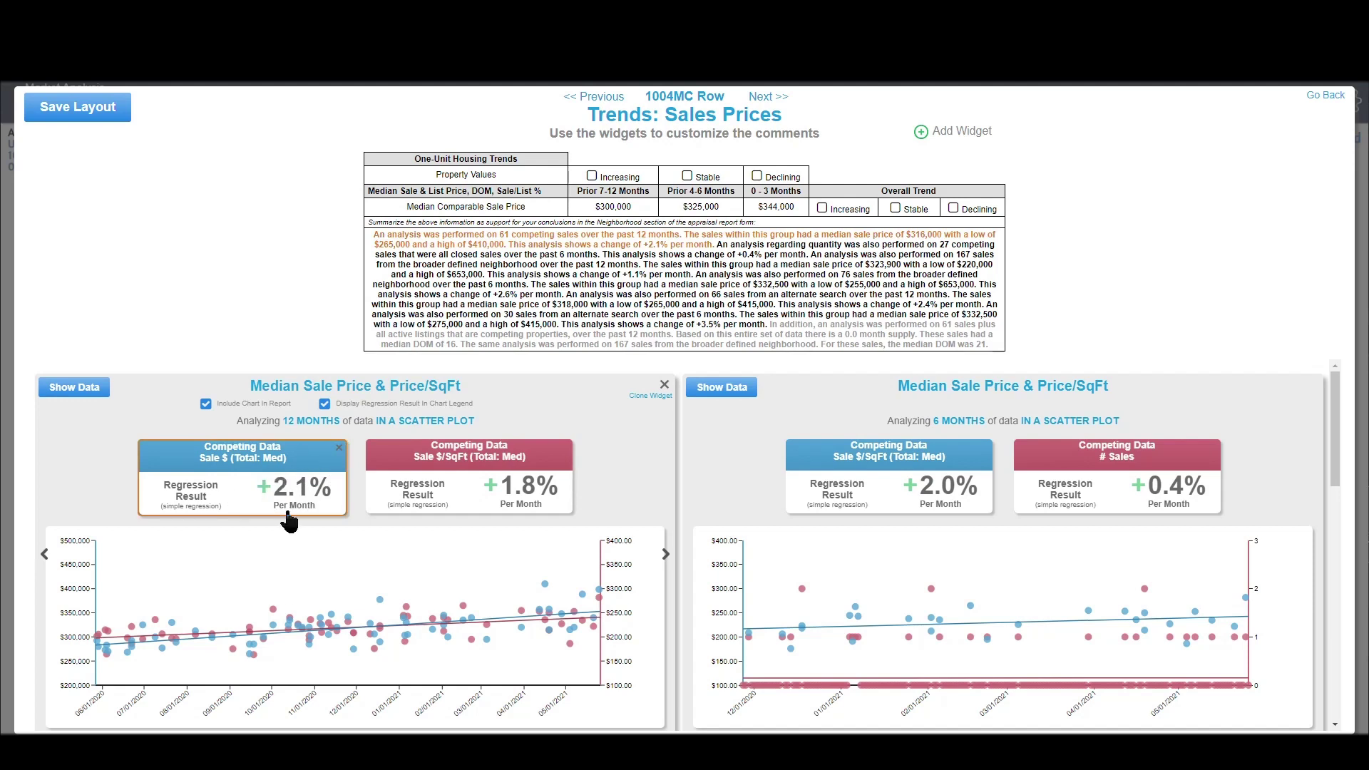
{"action": "mouse_move", "coordinate": [542, 503]}
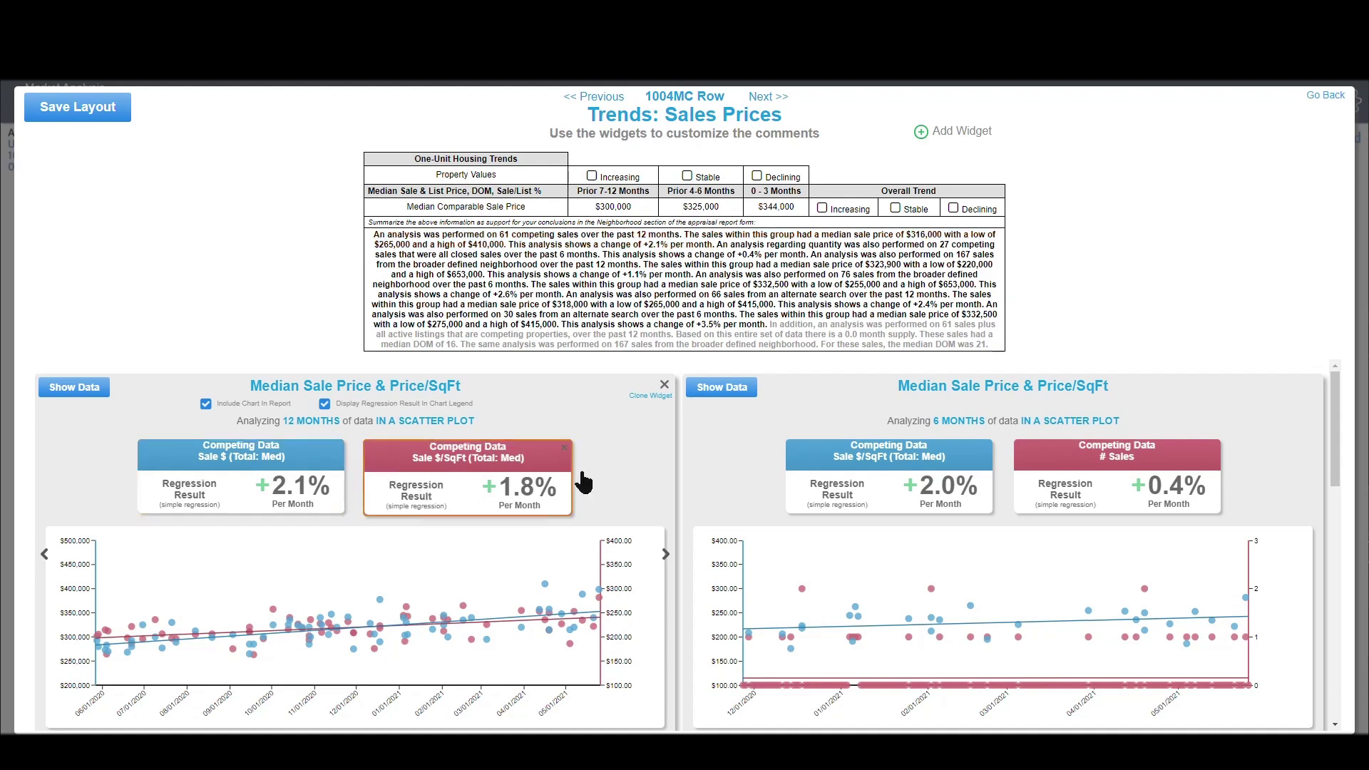
{"action": "scroll", "coordinate": [611, 479], "scroll_direction": "down", "scroll_amount": 4}
{"action": "scroll", "coordinate": [581, 489], "scroll_direction": "up", "scroll_amount": 4}
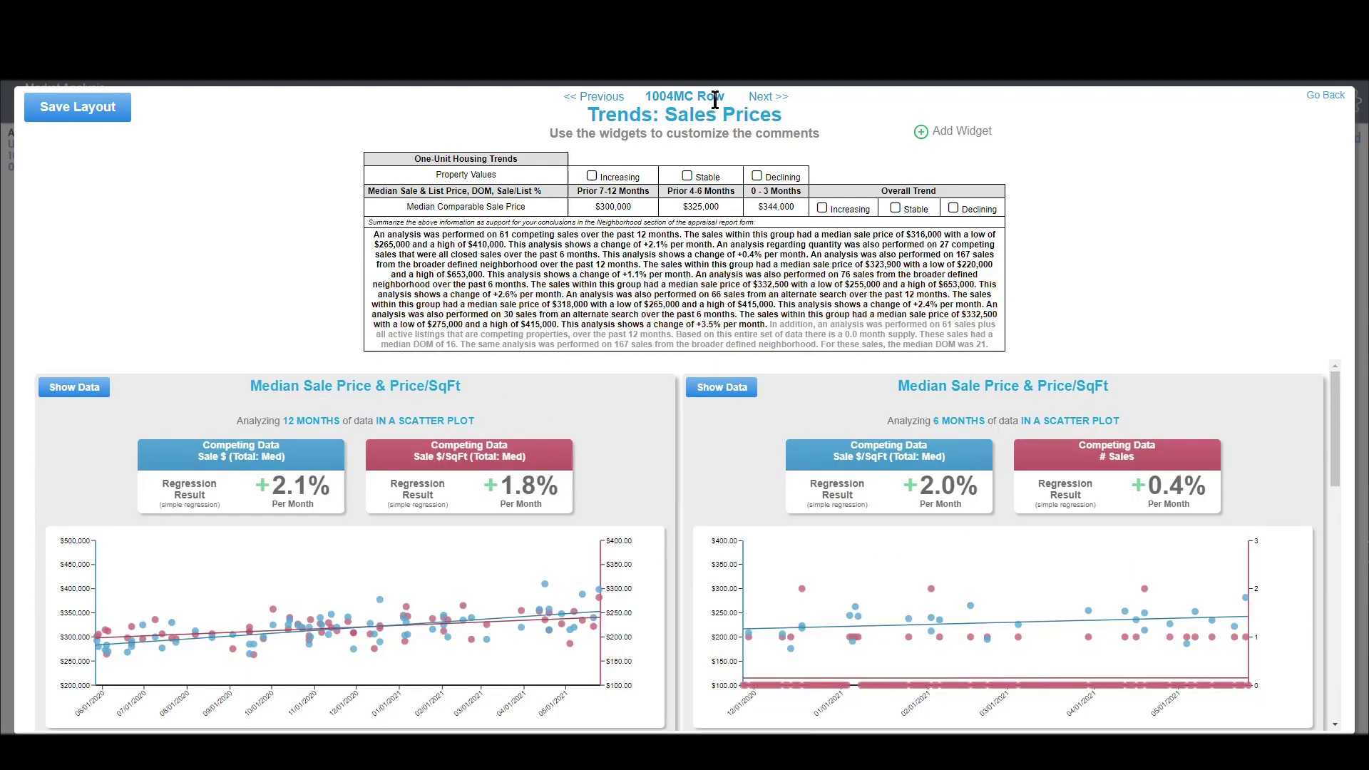
{"action": "left_click", "coordinate": [598, 100]}
{"action": "left_click", "coordinate": [719, 290]}
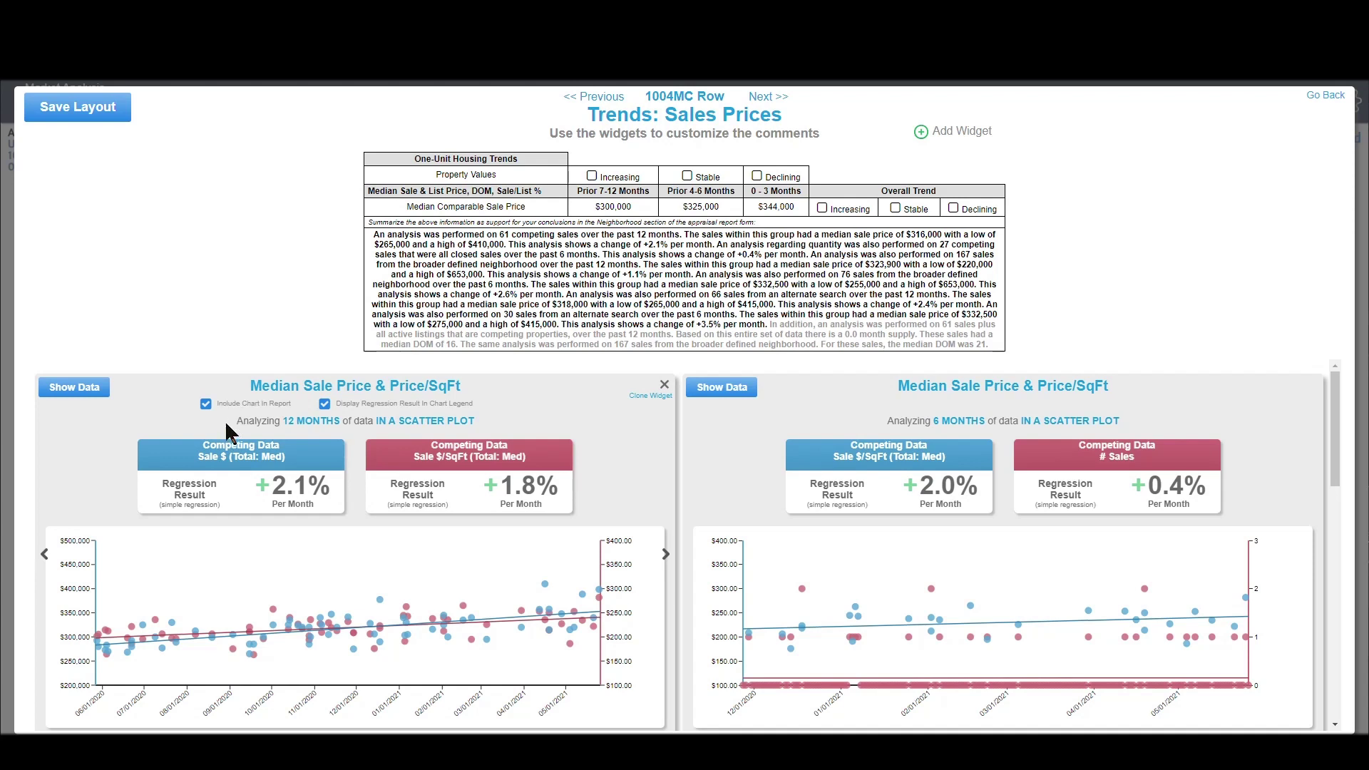
Step: Review the generated comments and the Sale $ analysis settings of the 12-month Competing widget, leaving the settings unchanged
{"action": "left_click", "coordinate": [265, 498]}
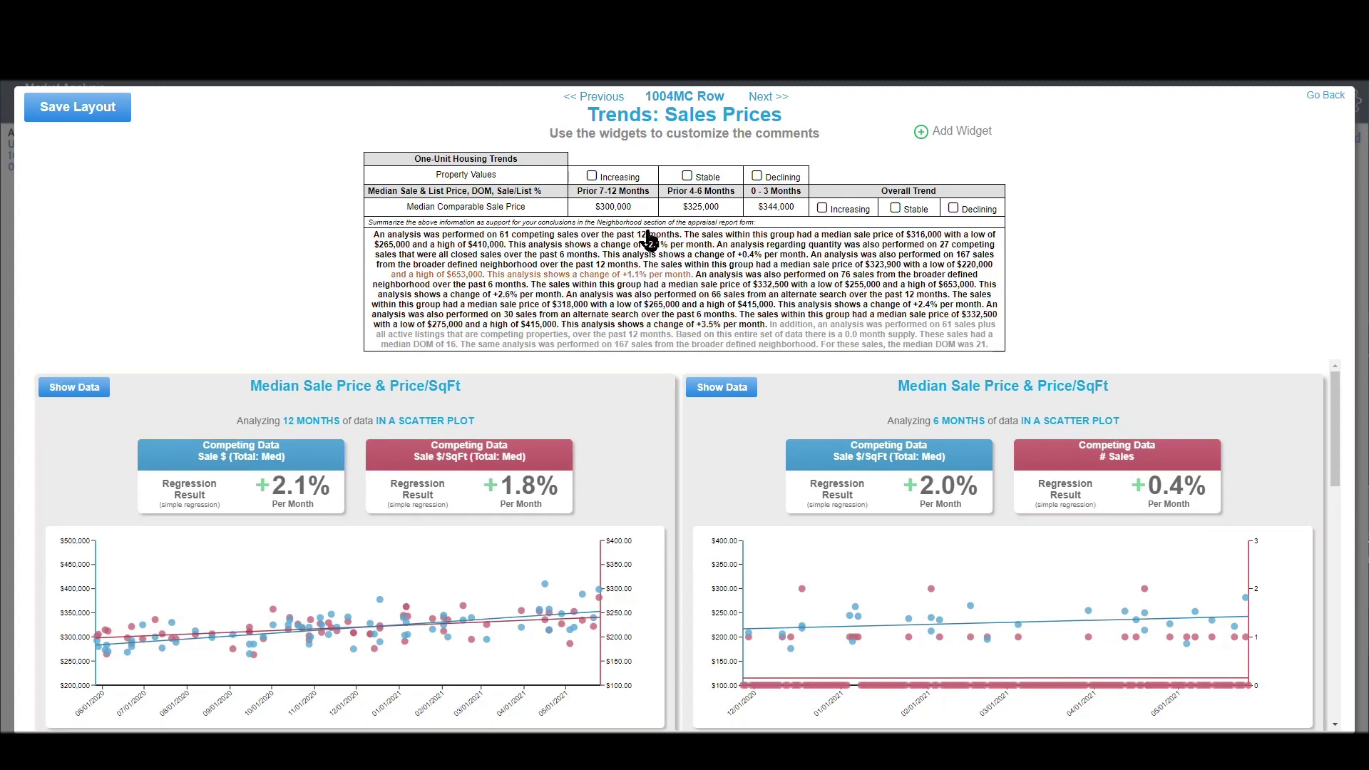
{"action": "scroll", "coordinate": [769, 326], "scroll_direction": "down", "scroll_amount": 3}
{"action": "scroll", "coordinate": [729, 465], "scroll_direction": "up", "scroll_amount": 10}
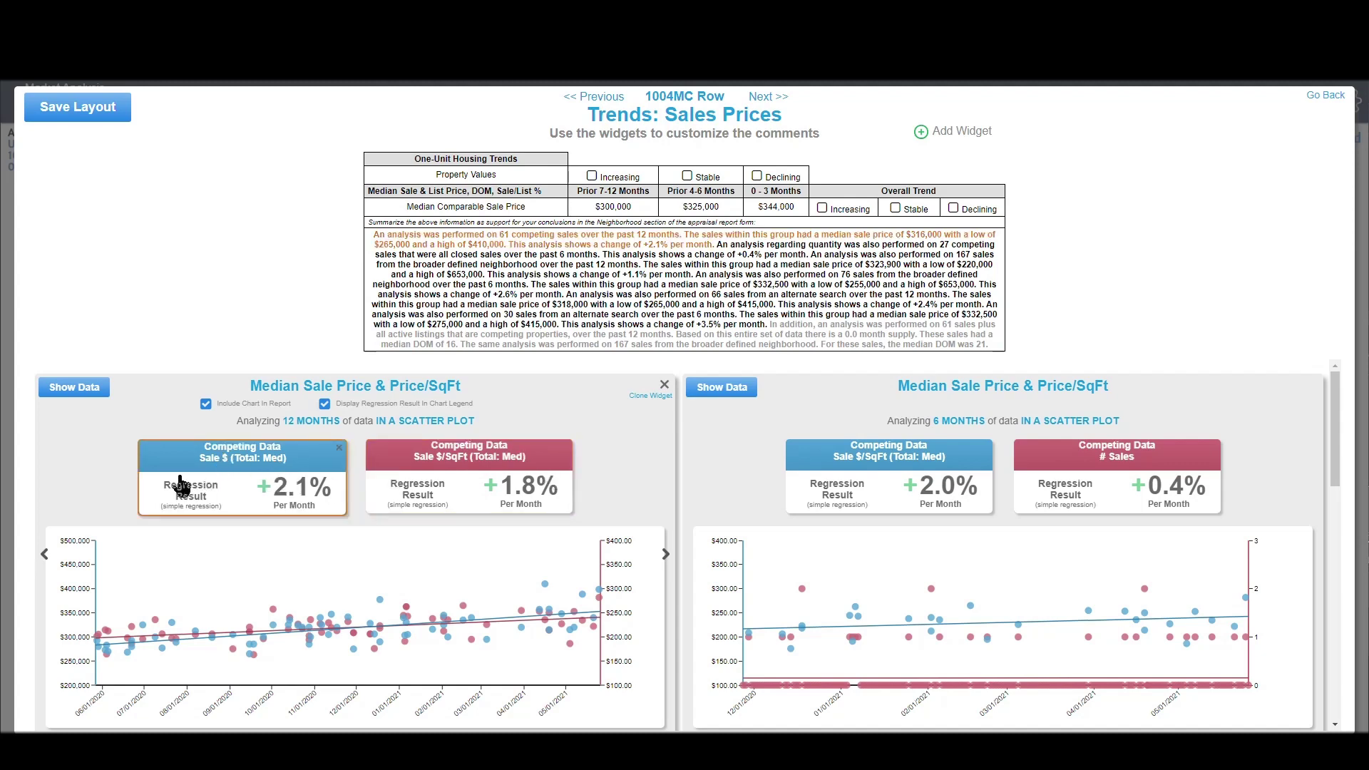
{"action": "left_click", "coordinate": [276, 496]}
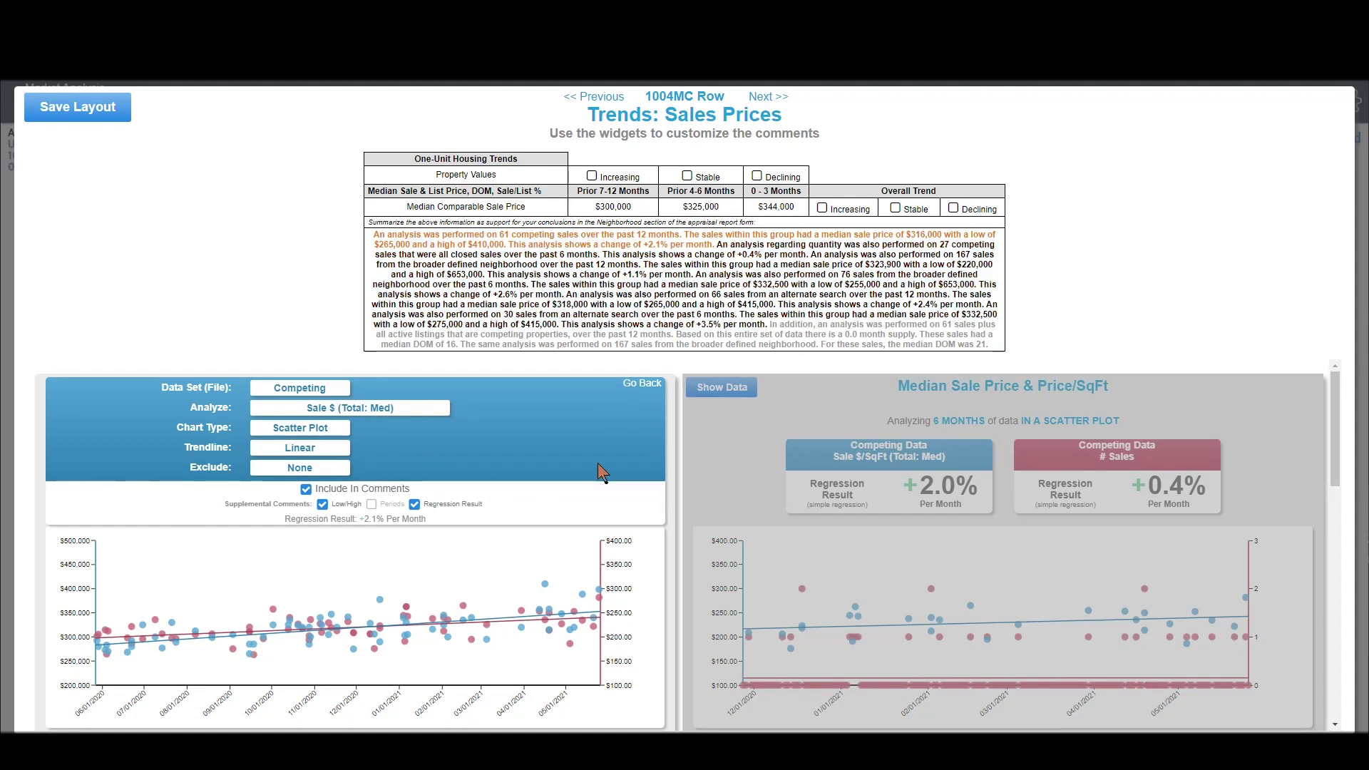
{"action": "left_click", "coordinate": [643, 385]}
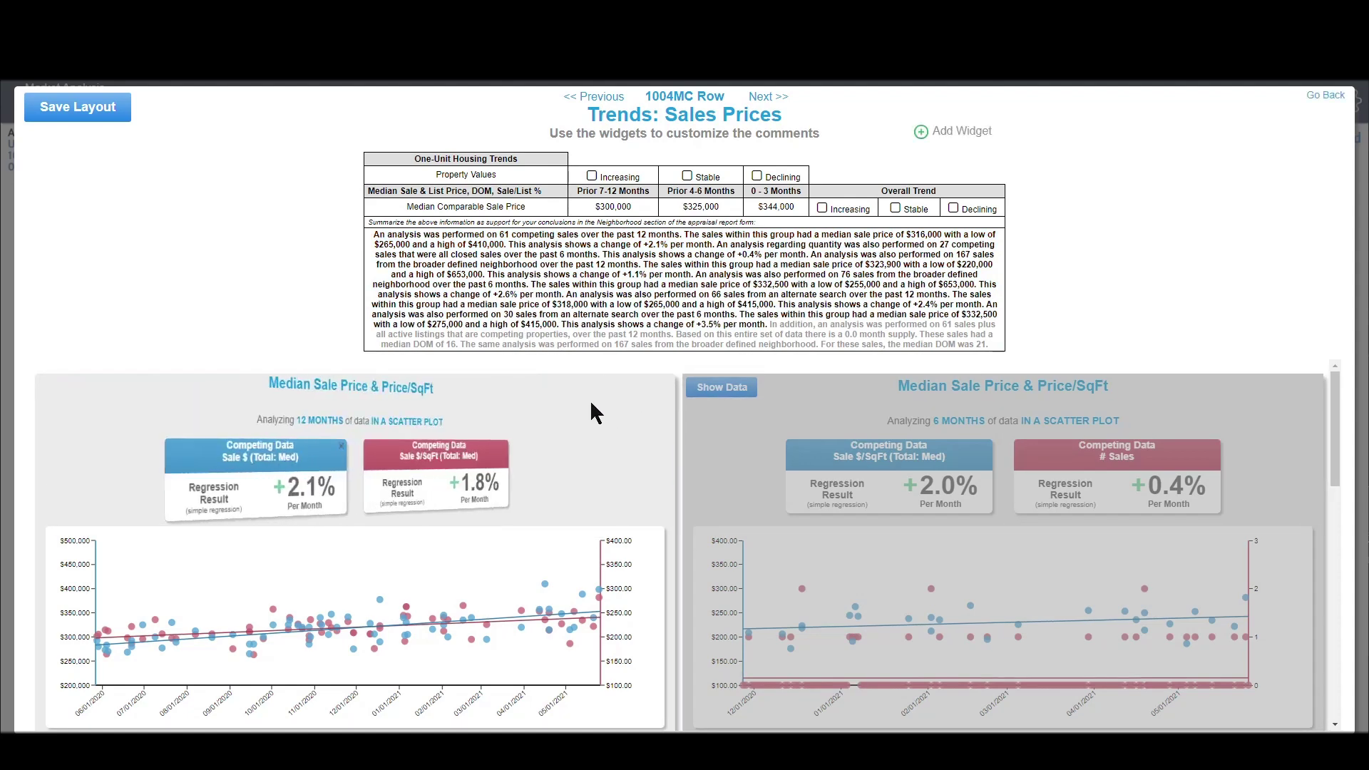
Step: Leave the Sales Prices trends, find the Customize Your Market Analysis Comments video in MC Help, and close the help
{"action": "left_click", "coordinate": [1325, 96]}
{"action": "left_click", "coordinate": [644, 289]}
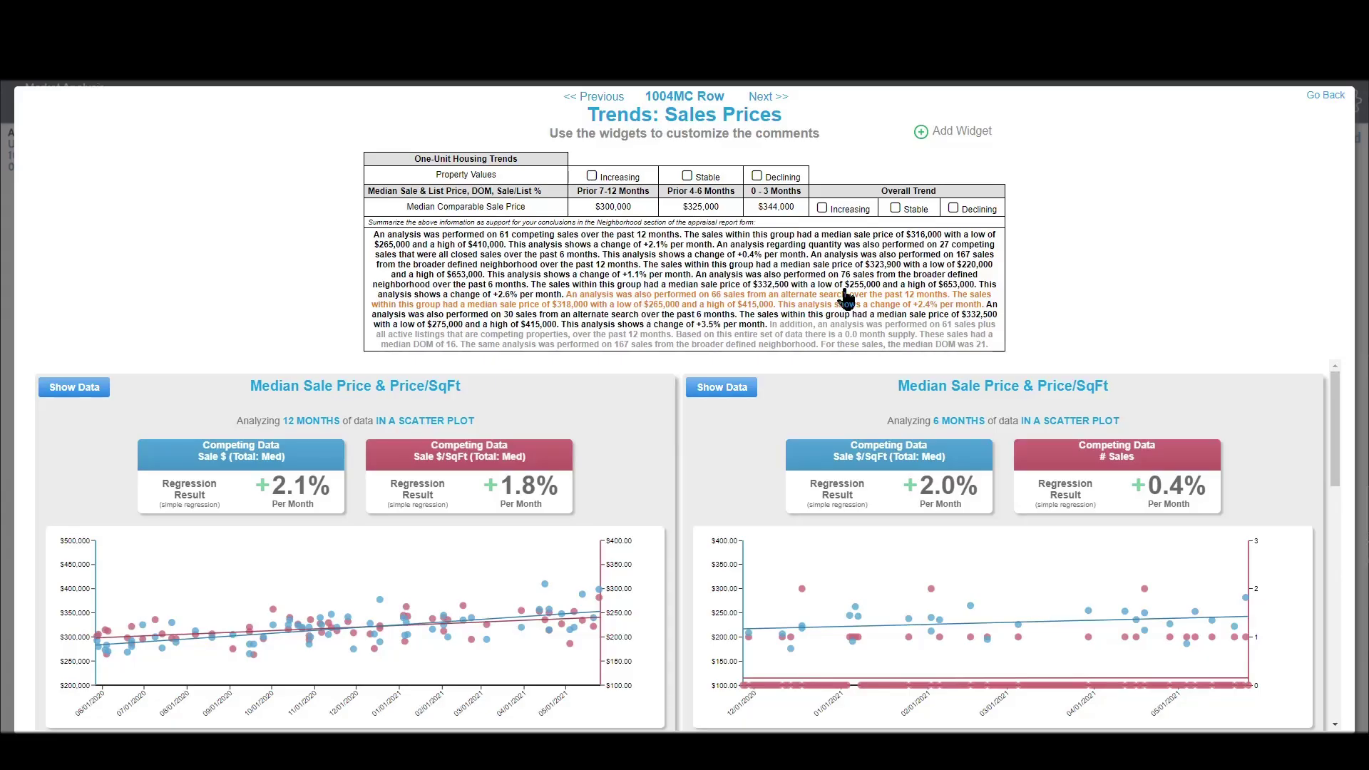
{"action": "left_click", "coordinate": [1334, 115]}
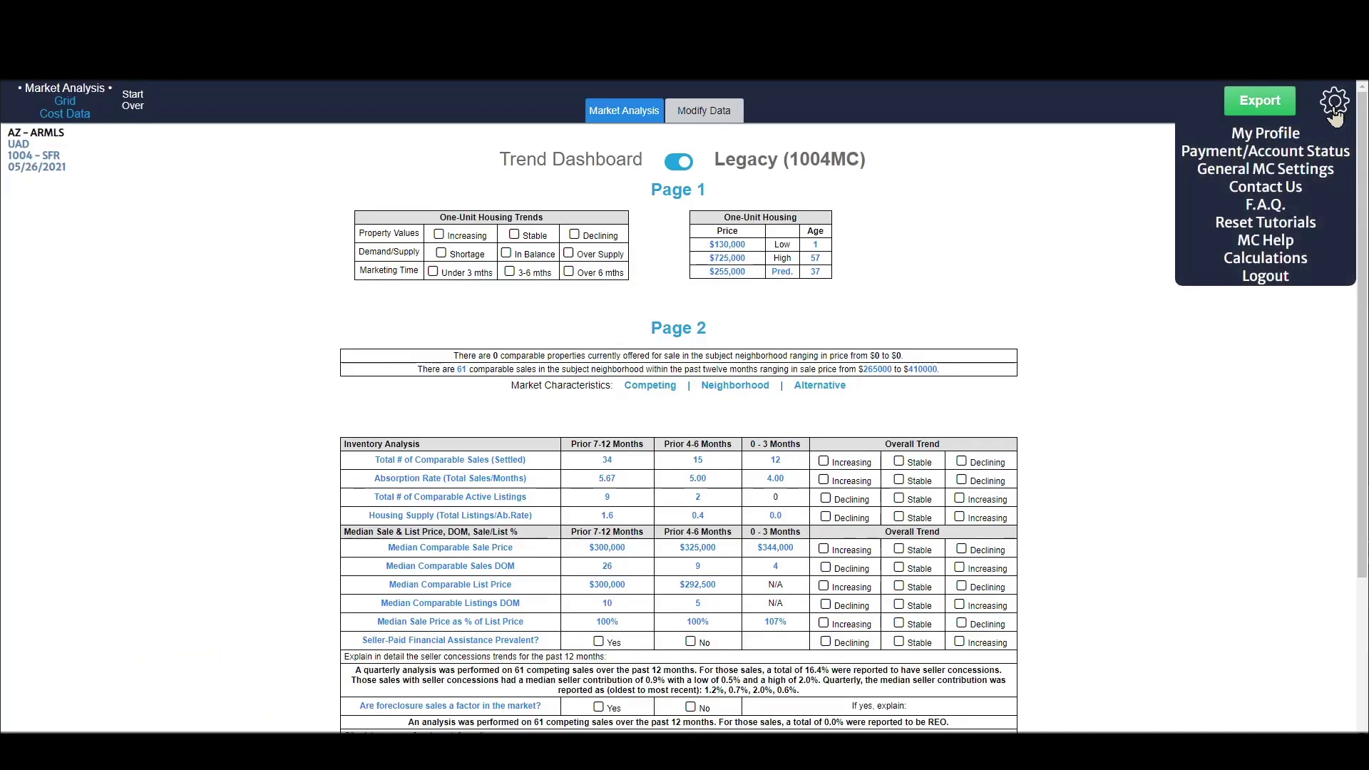
{"action": "left_click", "coordinate": [696, 258]}
{"action": "left_click", "coordinate": [1335, 102]}
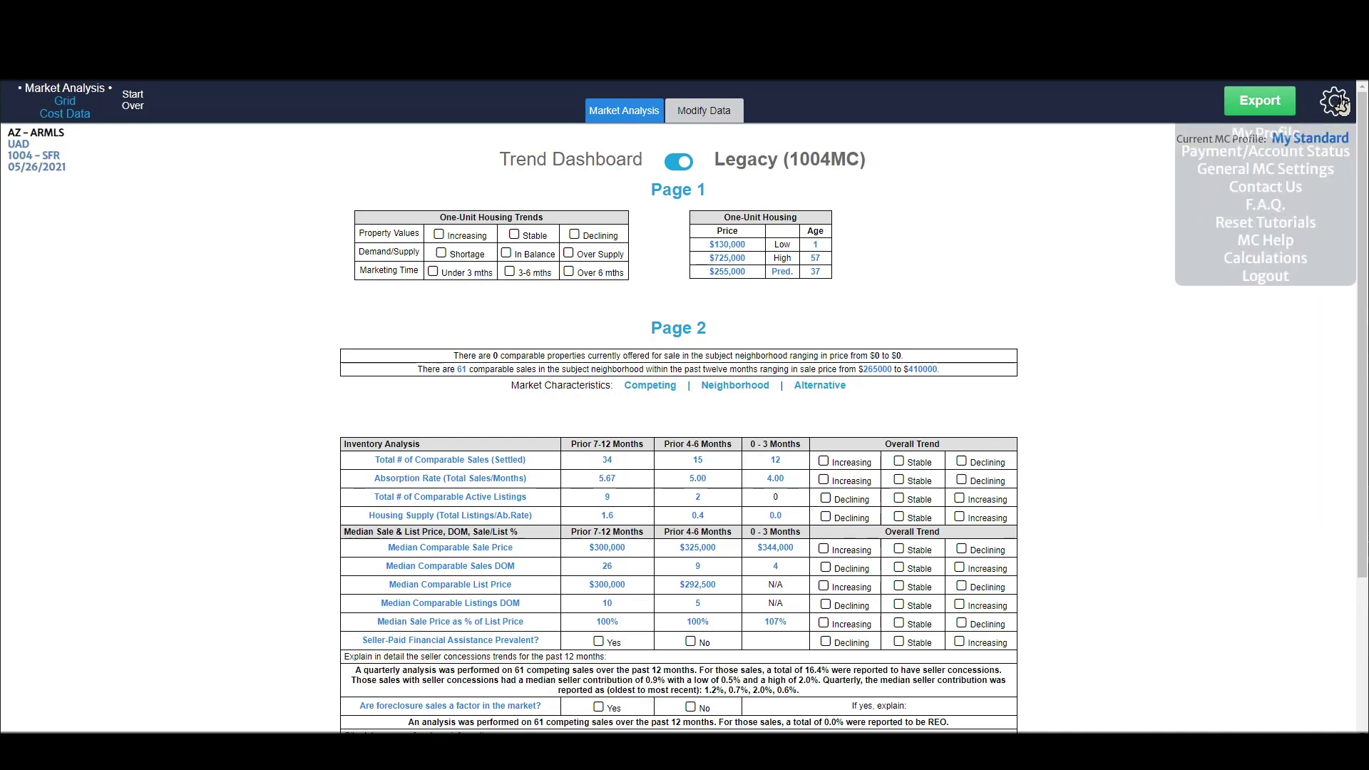
{"action": "left_click", "coordinate": [1268, 247]}
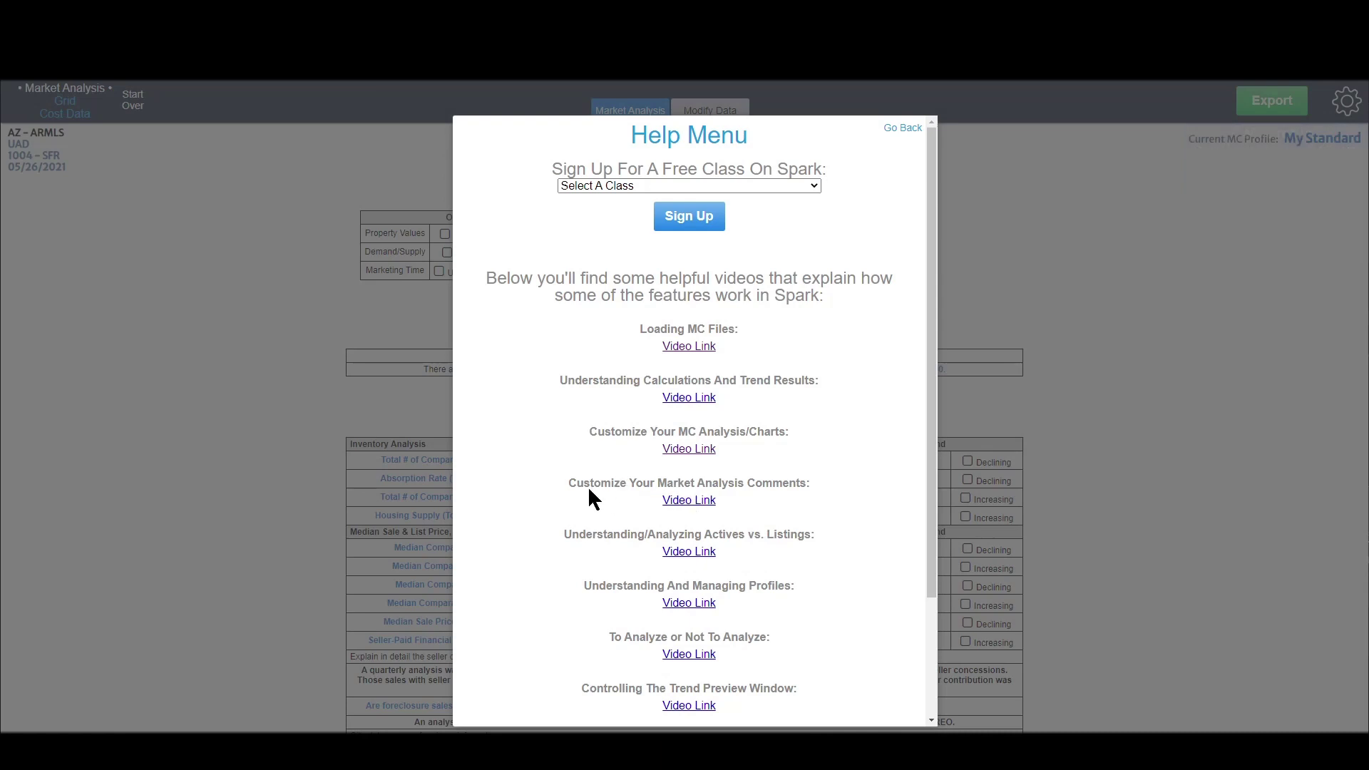
{"action": "left_click_drag", "start_coordinate": [592, 489], "coordinate": [769, 489]}
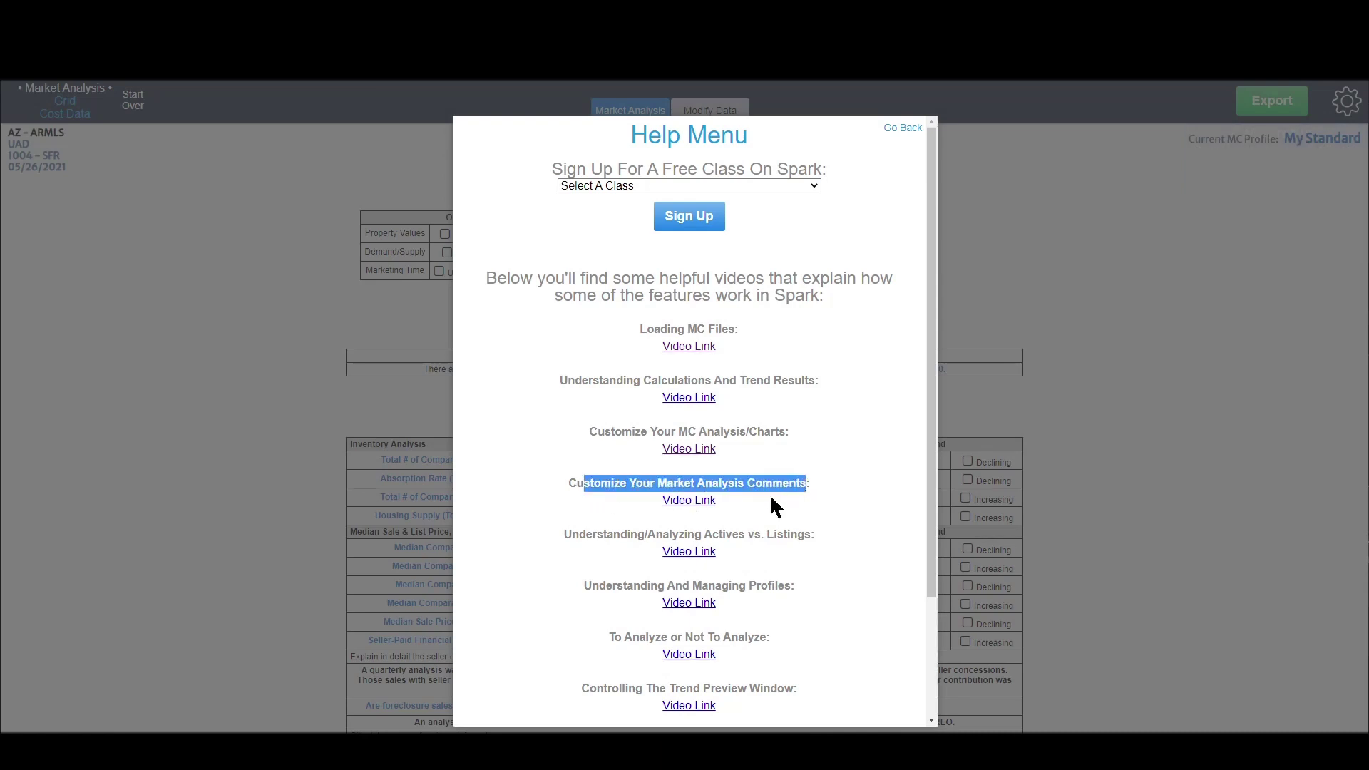
{"action": "left_click", "coordinate": [903, 129]}
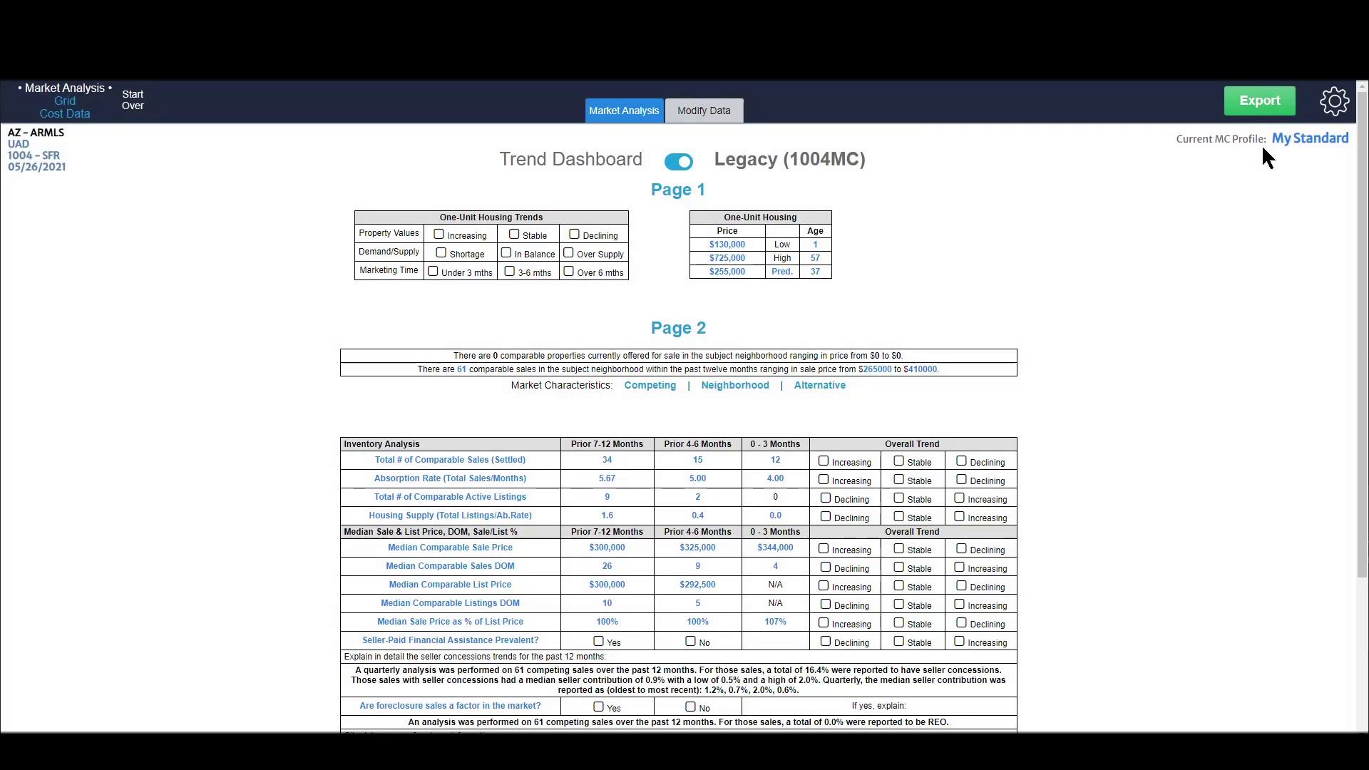
Step: Reopen the Median Comparable Sale Price trends, show the 6-month Competing widget's data, and highlight the Sale $/SqFt regression slope
{"action": "left_click", "coordinate": [478, 547]}
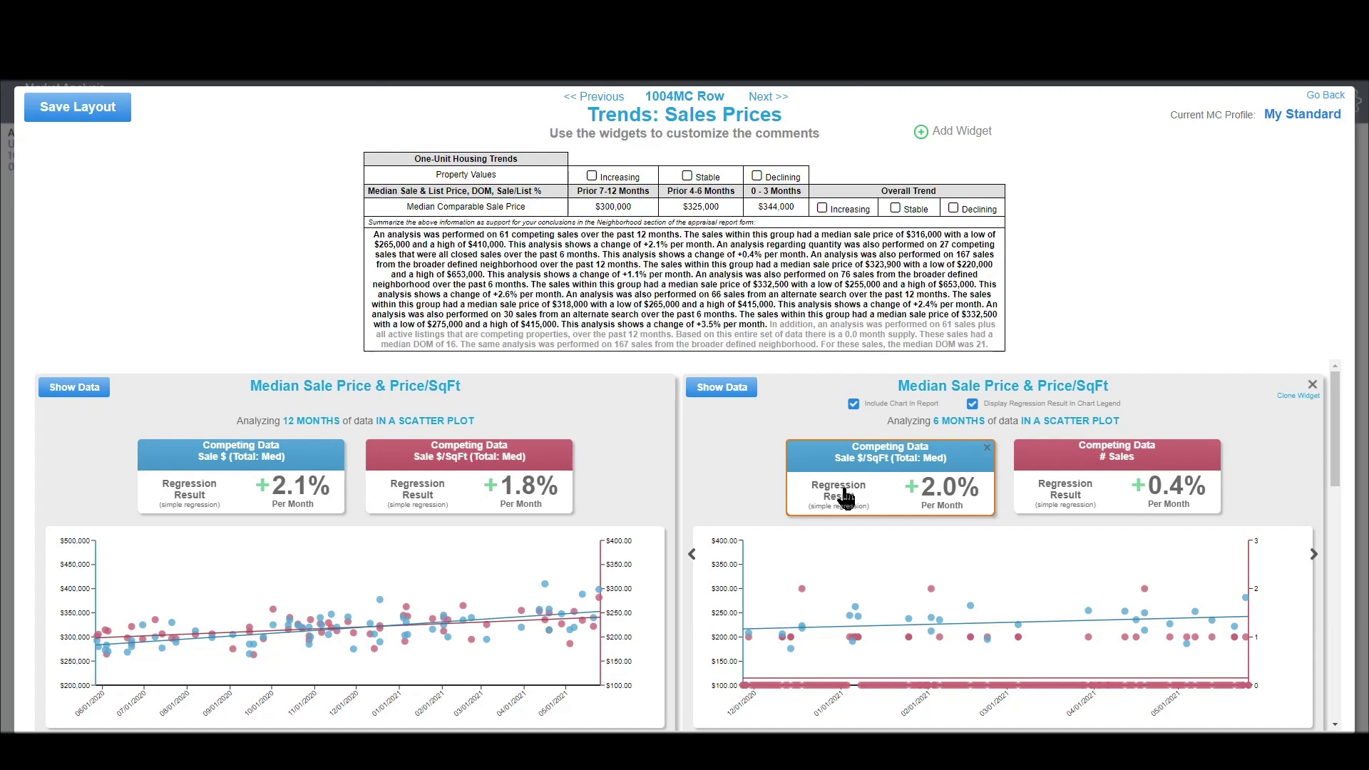
{"action": "left_click", "coordinate": [732, 392]}
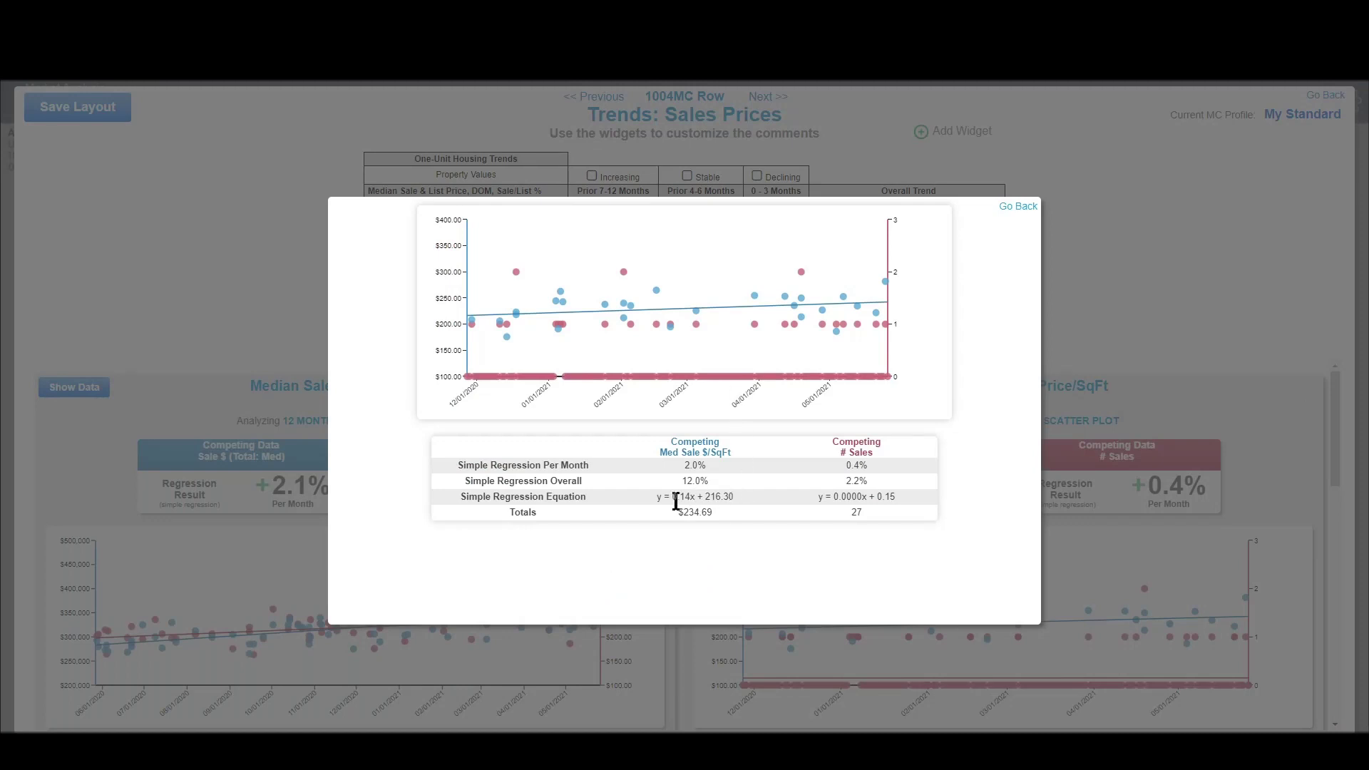
{"action": "left_click_drag", "start_coordinate": [675, 499], "coordinate": [693, 497]}
Step: Switch to Calculator, multiply 0.14 by 2000 and the result by 74, and close both the calculator and the widget data
{"action": "key", "text": "XF86Calculator"}
{"action": "left_click_drag", "start_coordinate": [1072, 185], "coordinate": [1108, 201]}
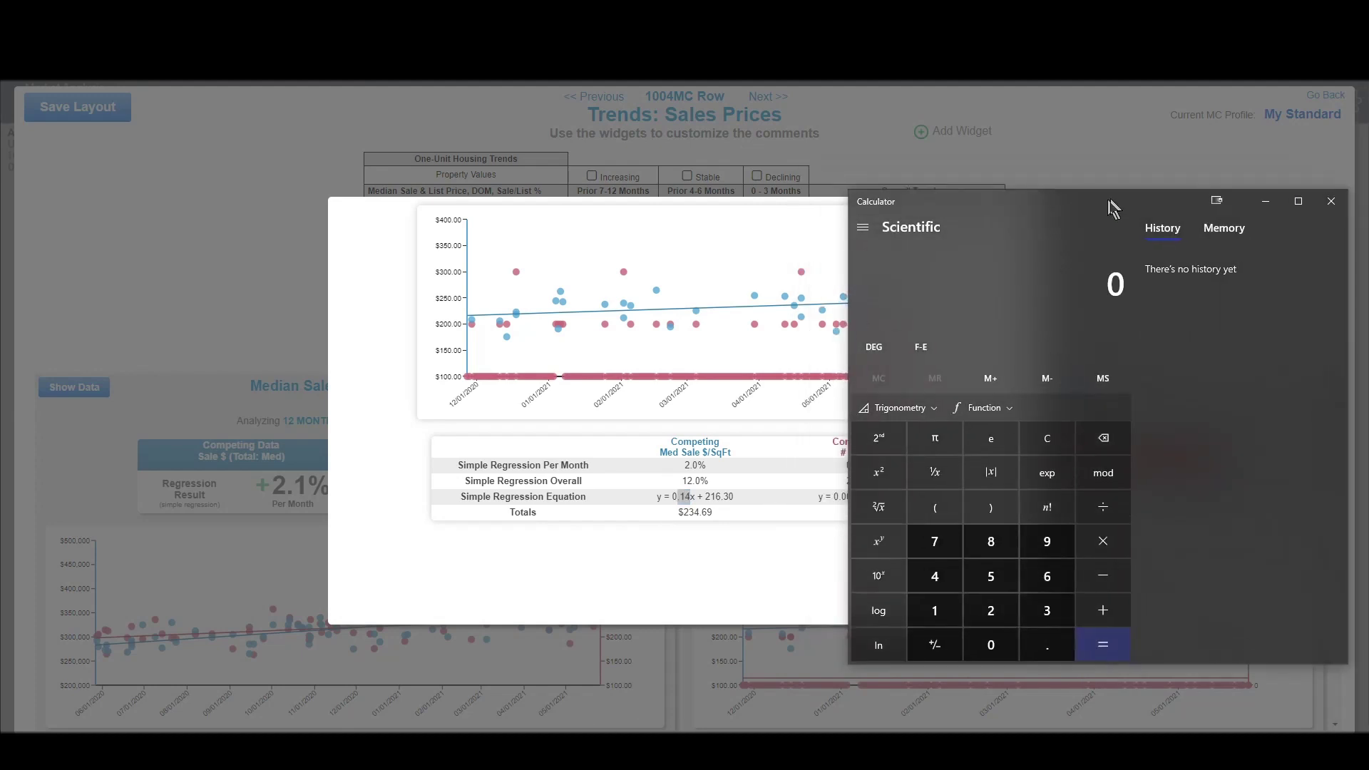
{"action": "type", "text": "0.14*2000"}
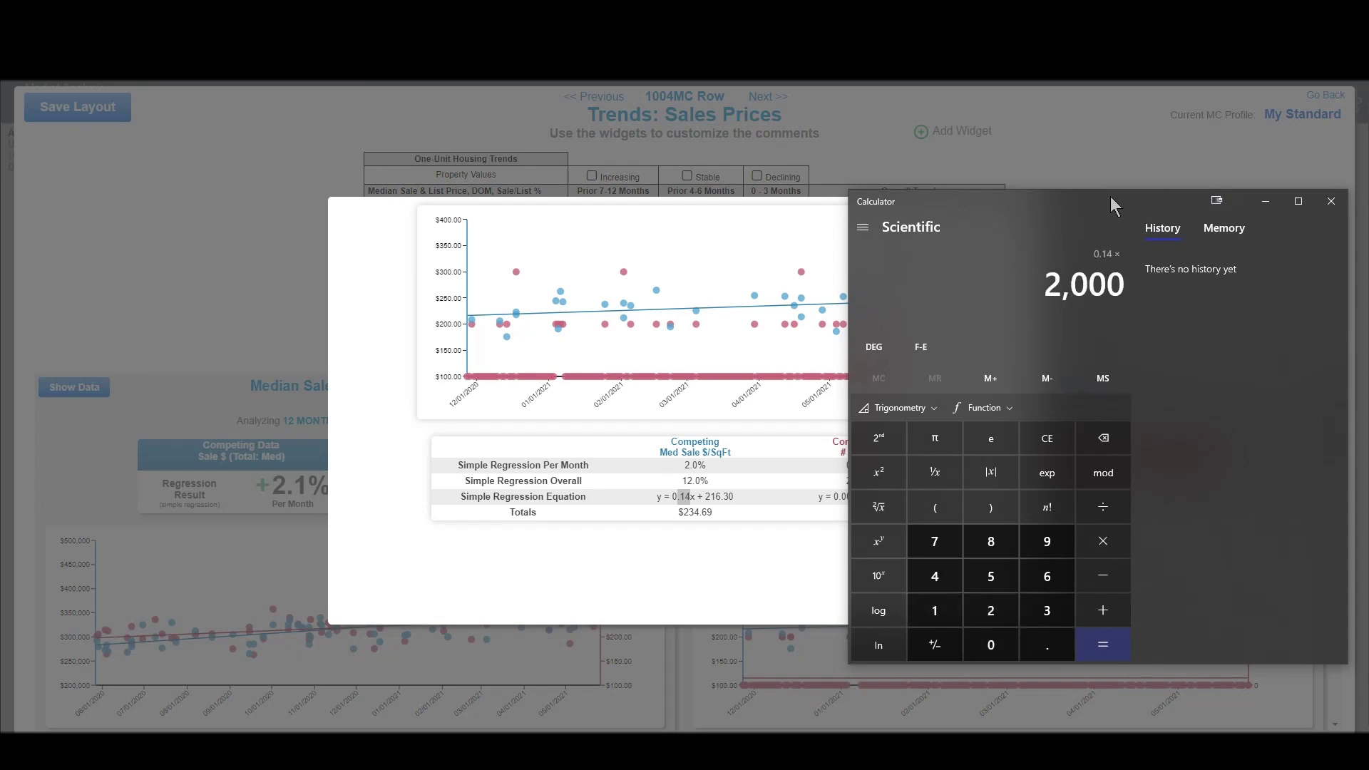
{"action": "key", "text": "Return"}
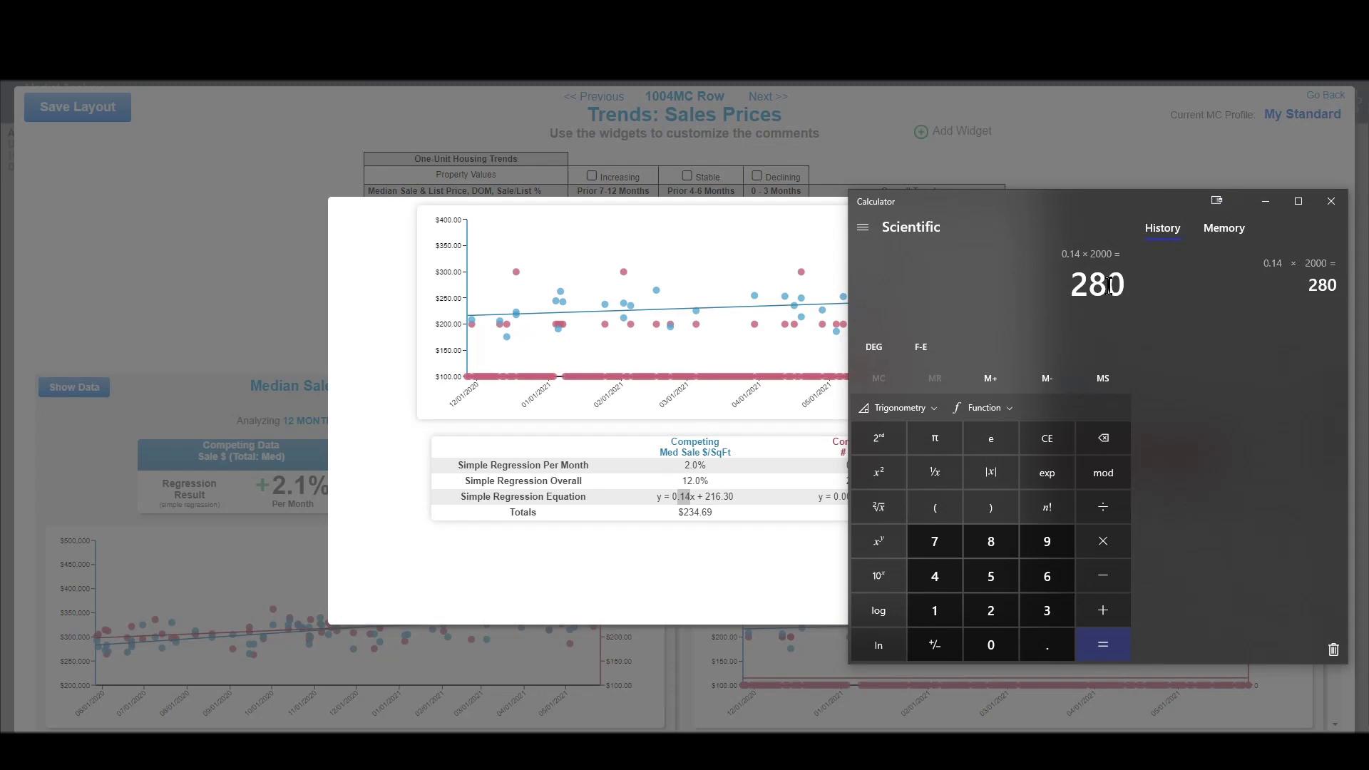
{"action": "type", "text": "*74"}
{"action": "key", "text": "Return"}
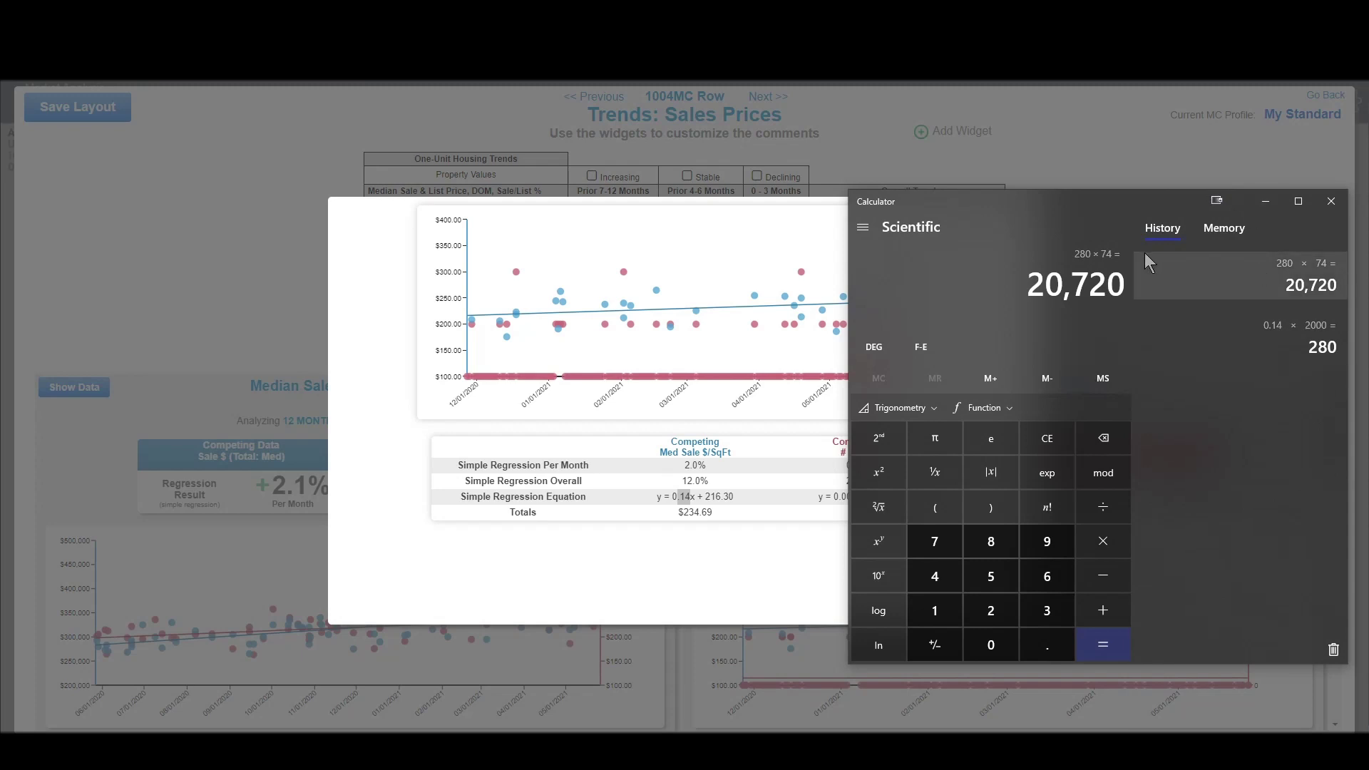
{"action": "left_click", "coordinate": [1330, 201]}
{"action": "left_click", "coordinate": [1016, 208]}
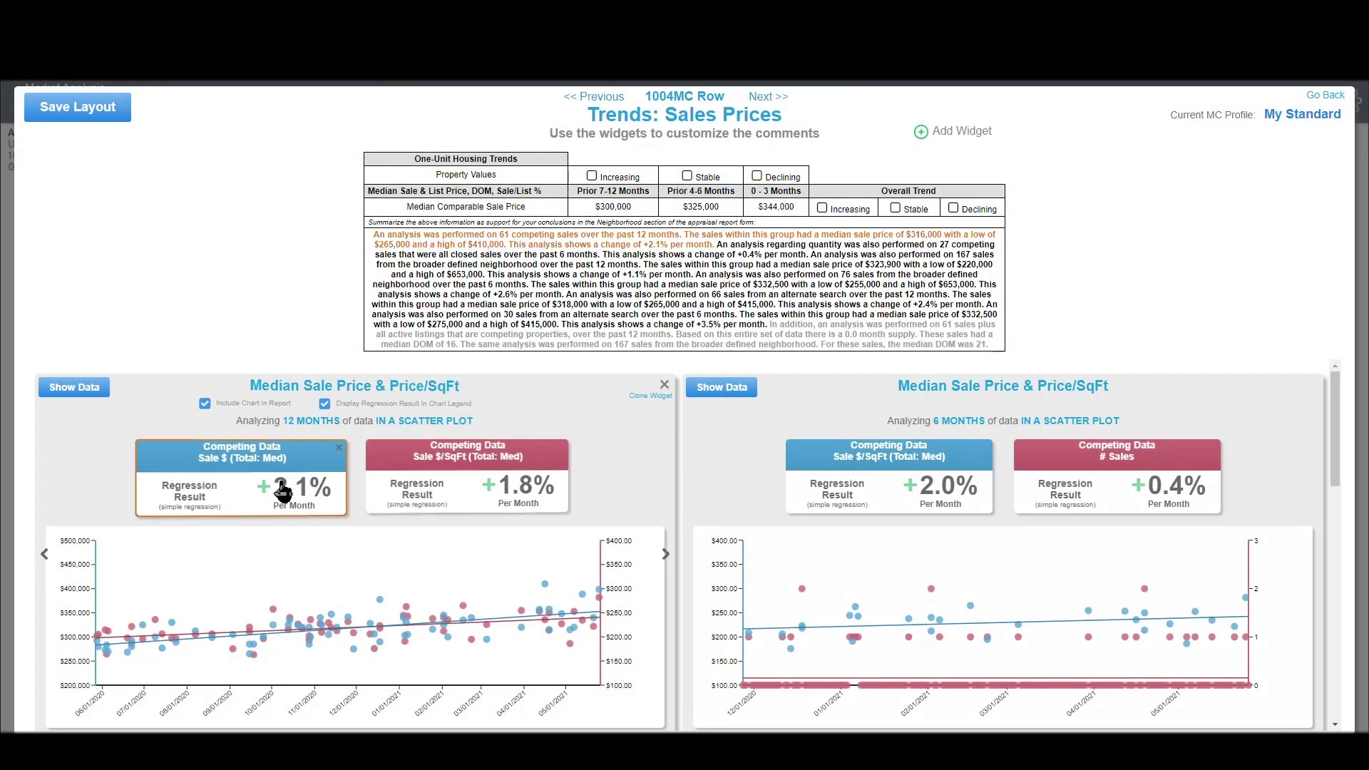
Step: Show the regression data behind the 12-month Competing widget
{"action": "left_click", "coordinate": [283, 492]}
{"action": "left_click", "coordinate": [278, 412]}
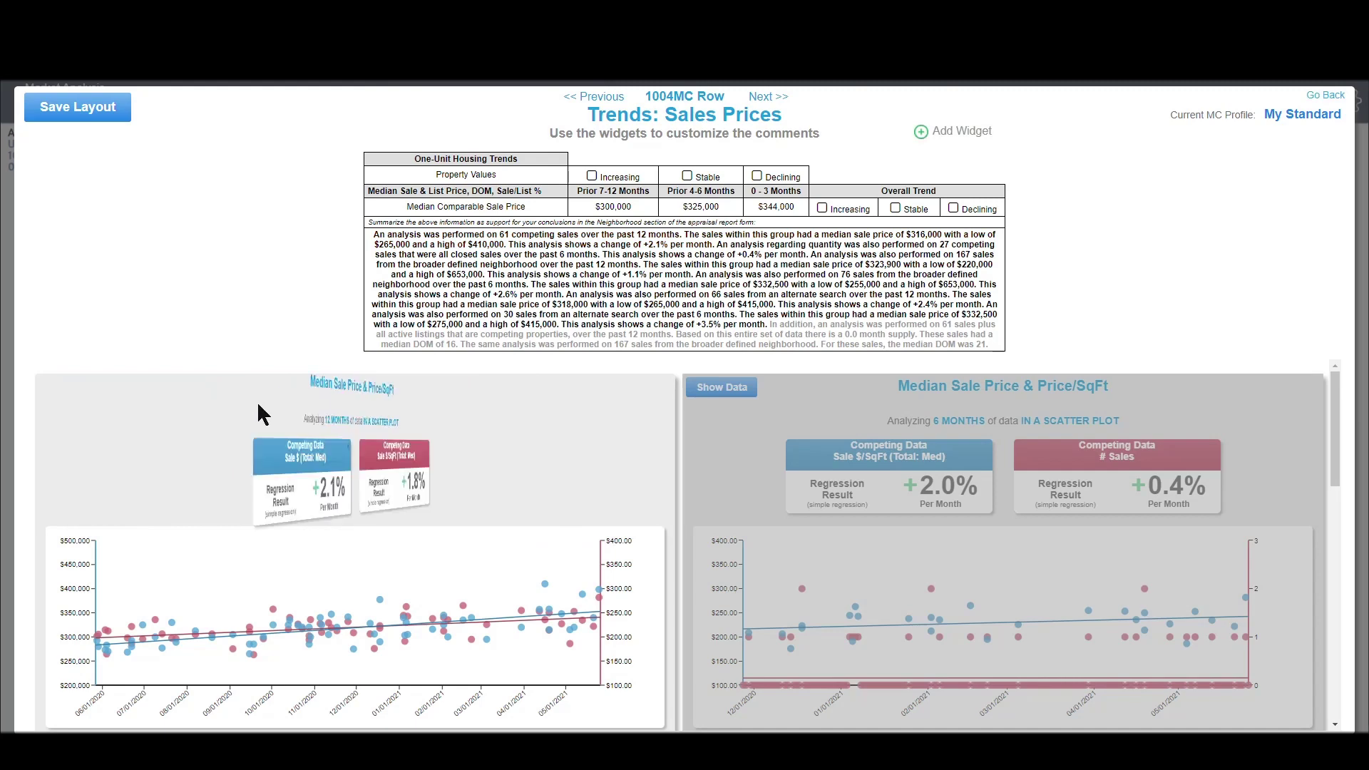
{"action": "left_click", "coordinate": [71, 389]}
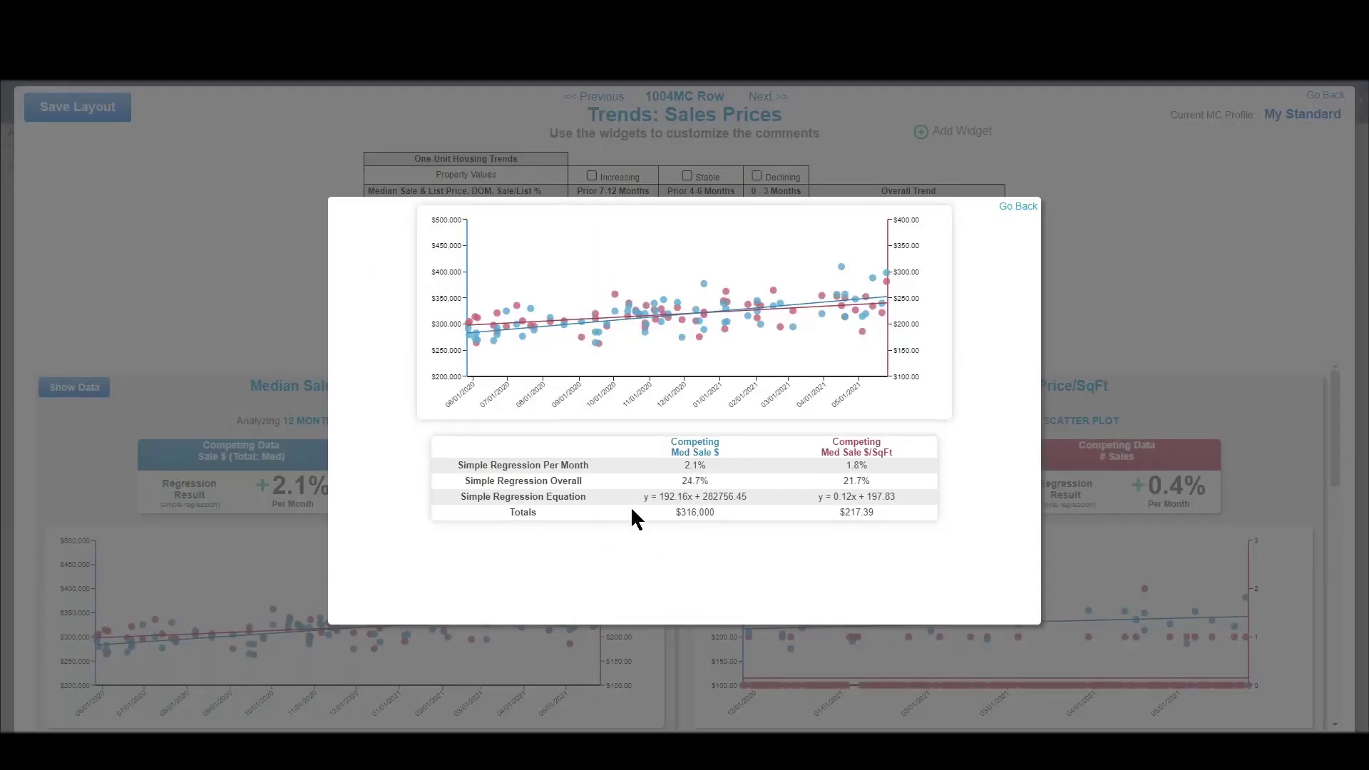
Step: Highlight the Med Sale $ regression slope, close the widget data, and compare the Competing and Neighborhood widgets' 12- and 6-month trends
{"action": "left_click_drag", "start_coordinate": [659, 499], "coordinate": [681, 497]}
{"action": "key", "text": "Escape"}
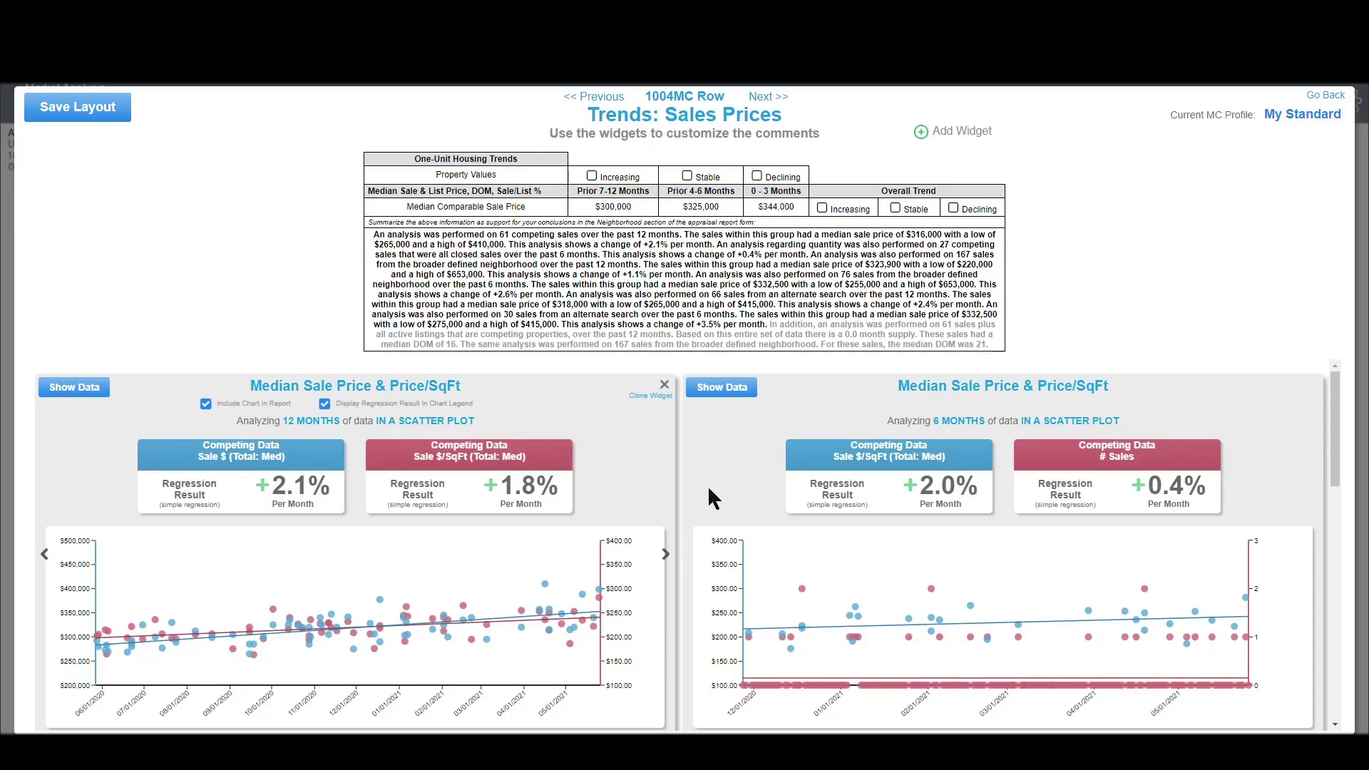
{"action": "scroll", "coordinate": [787, 504], "scroll_direction": "down", "scroll_amount": 5}
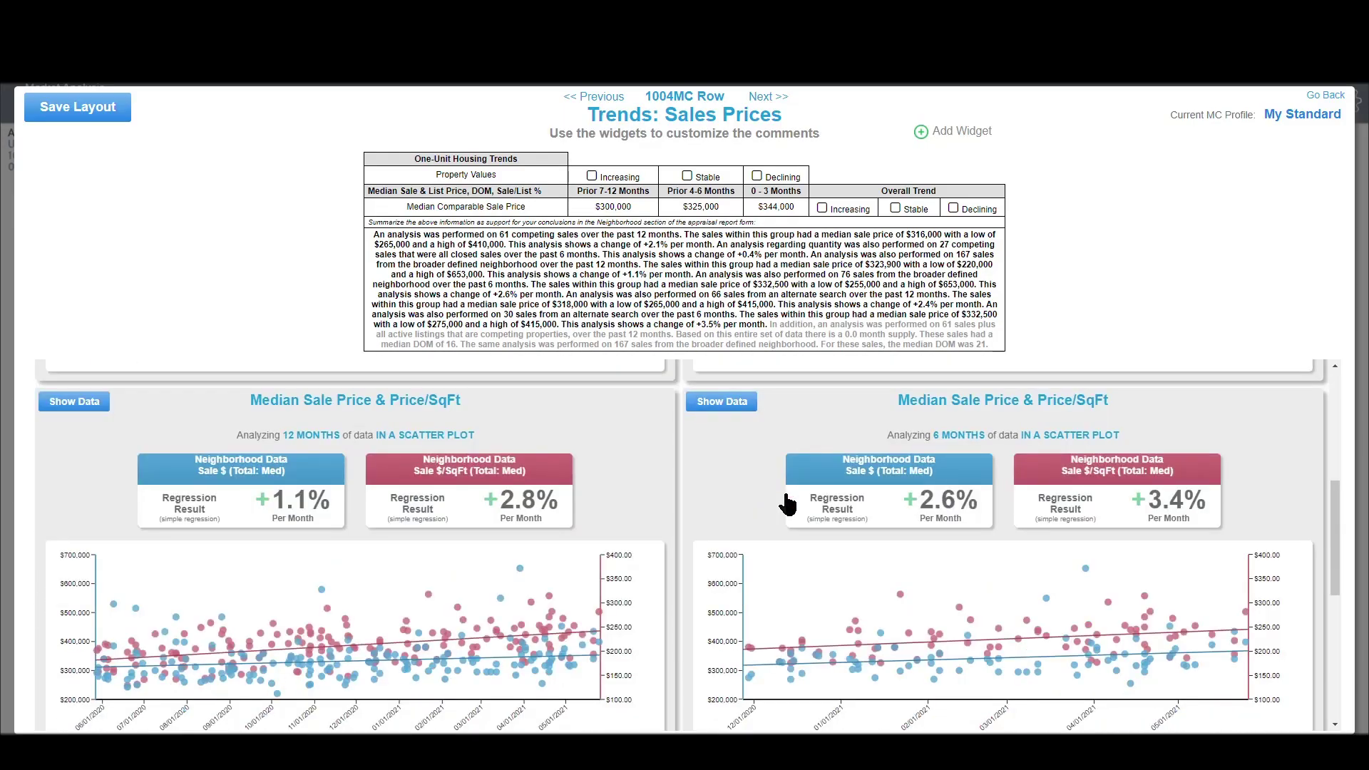
{"action": "scroll", "coordinate": [788, 505], "scroll_direction": "up", "scroll_amount": 4}
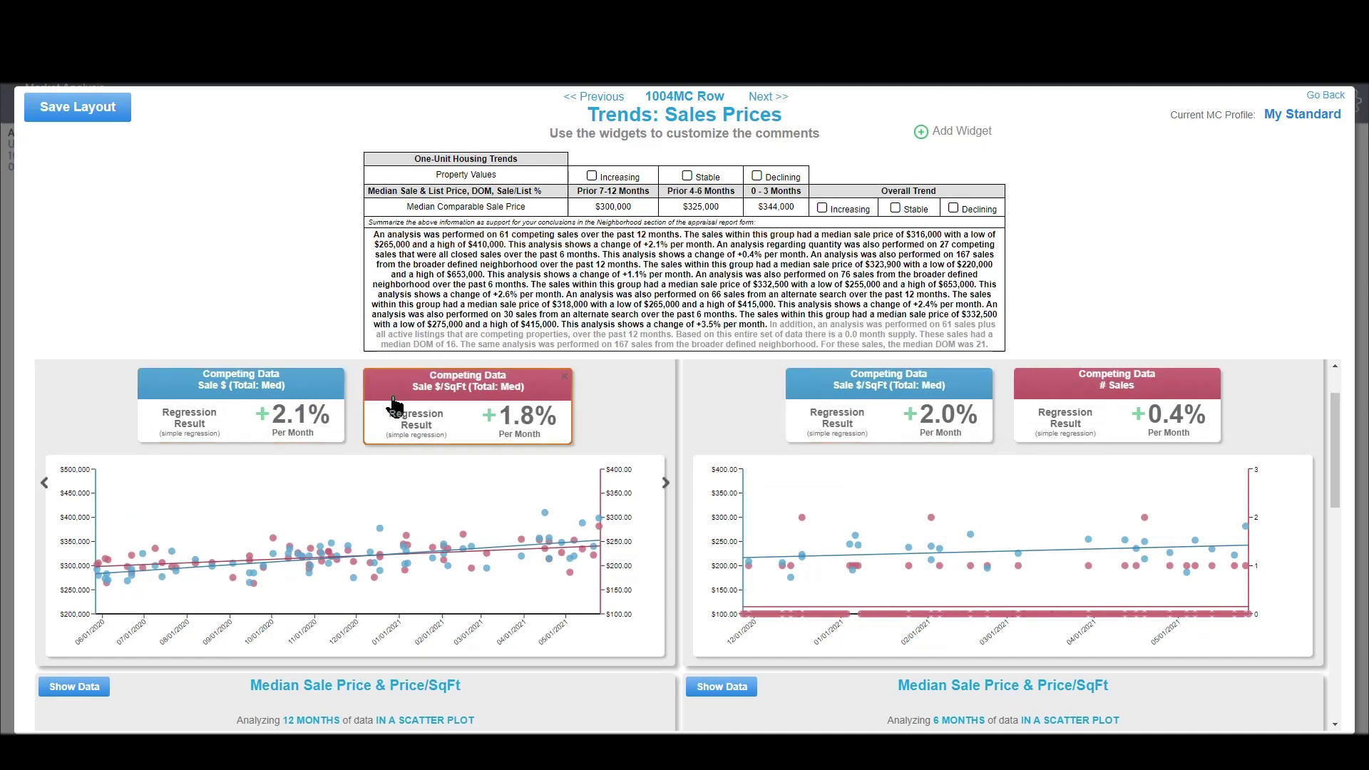
{"action": "scroll", "coordinate": [606, 444], "scroll_direction": "down", "scroll_amount": 1}
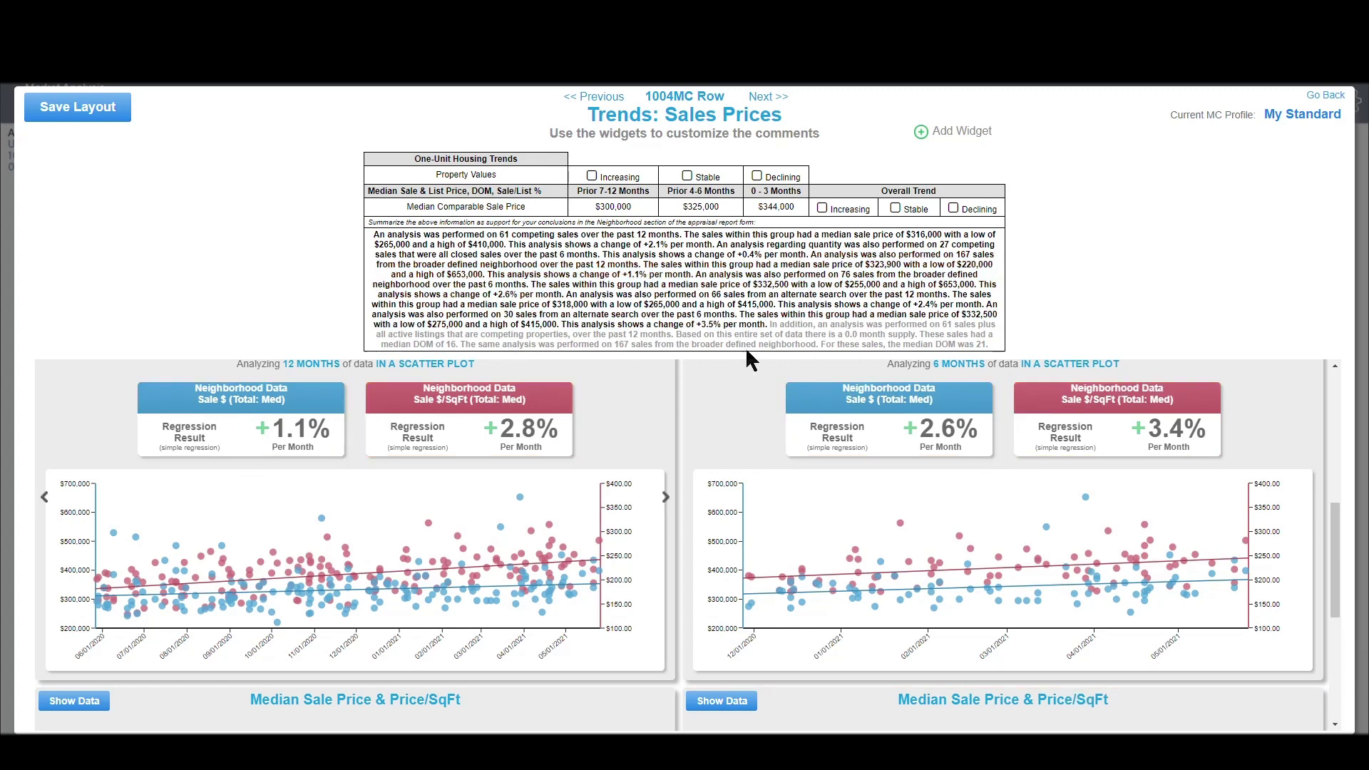
{"action": "scroll", "coordinate": [804, 520], "scroll_direction": "up", "scroll_amount": 5}
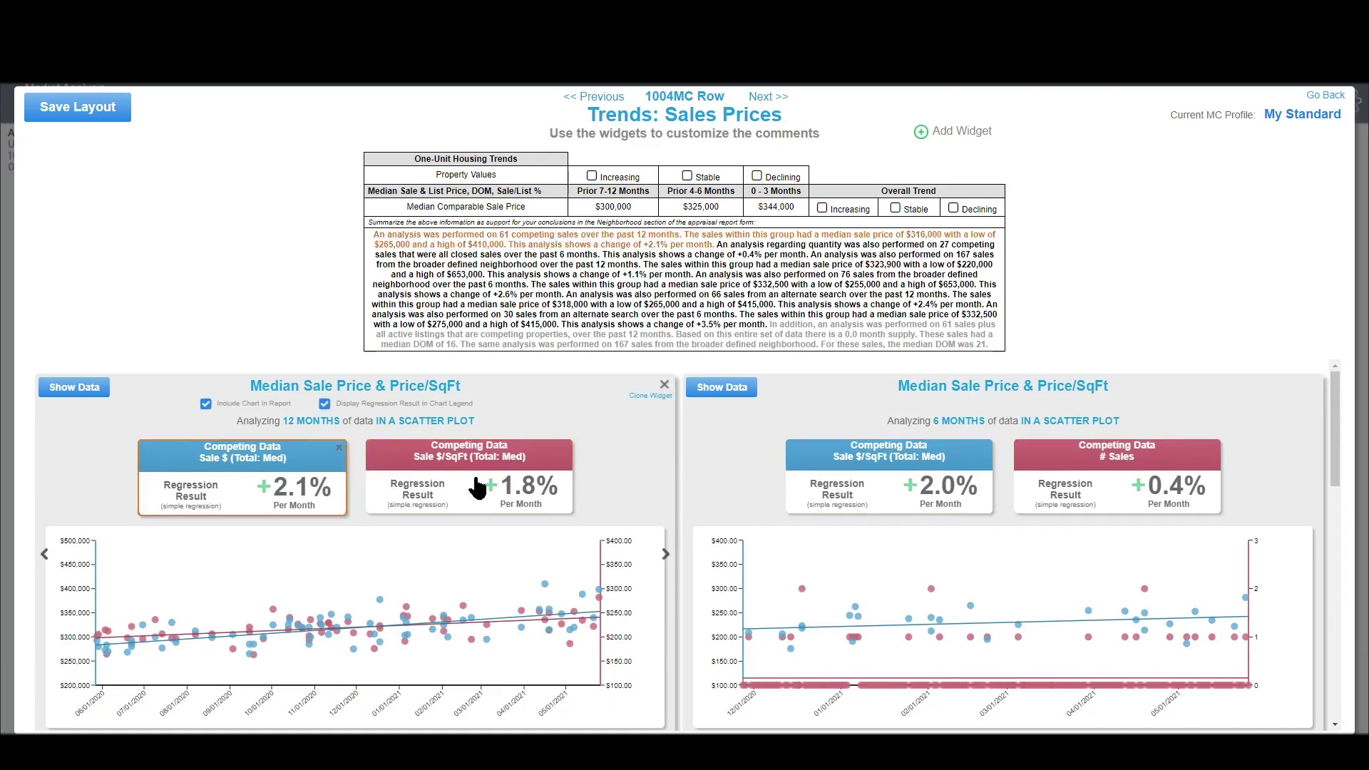
{"action": "scroll", "coordinate": [763, 485], "scroll_direction": "down", "scroll_amount": 5}
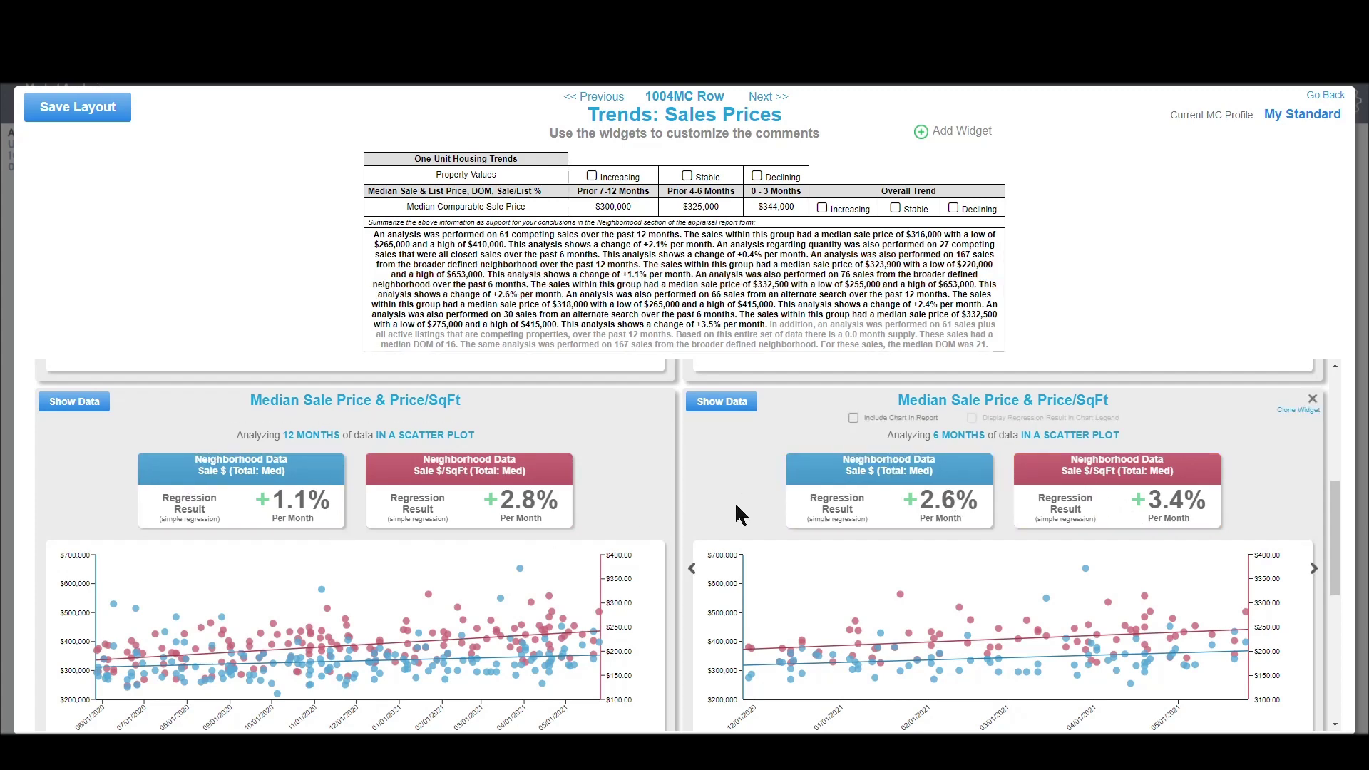
{"action": "scroll", "coordinate": [734, 502], "scroll_direction": "up", "scroll_amount": 5}
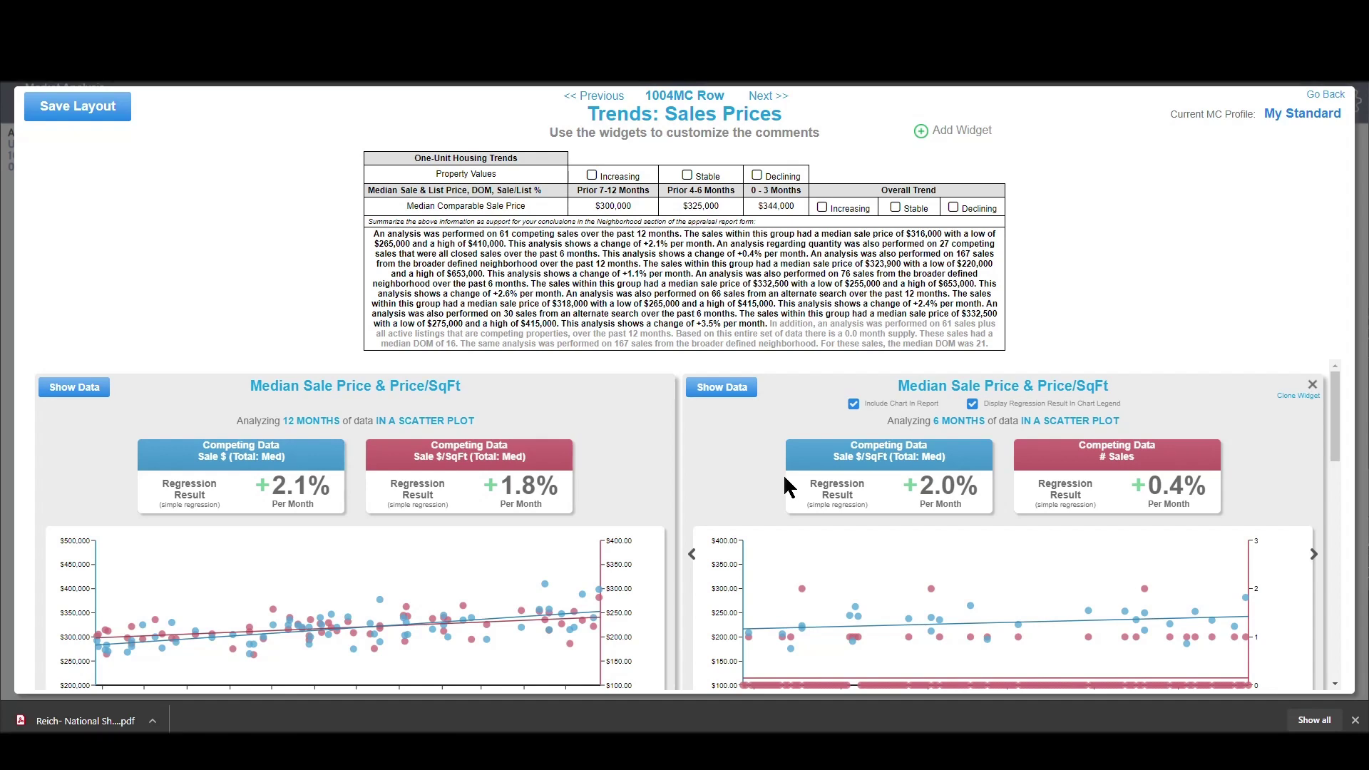
Step: Leave the Sales Prices trends without saving the layout and open the time adjustments in the export settings
{"action": "left_click", "coordinate": [1328, 94]}
{"action": "left_click", "coordinate": [643, 285]}
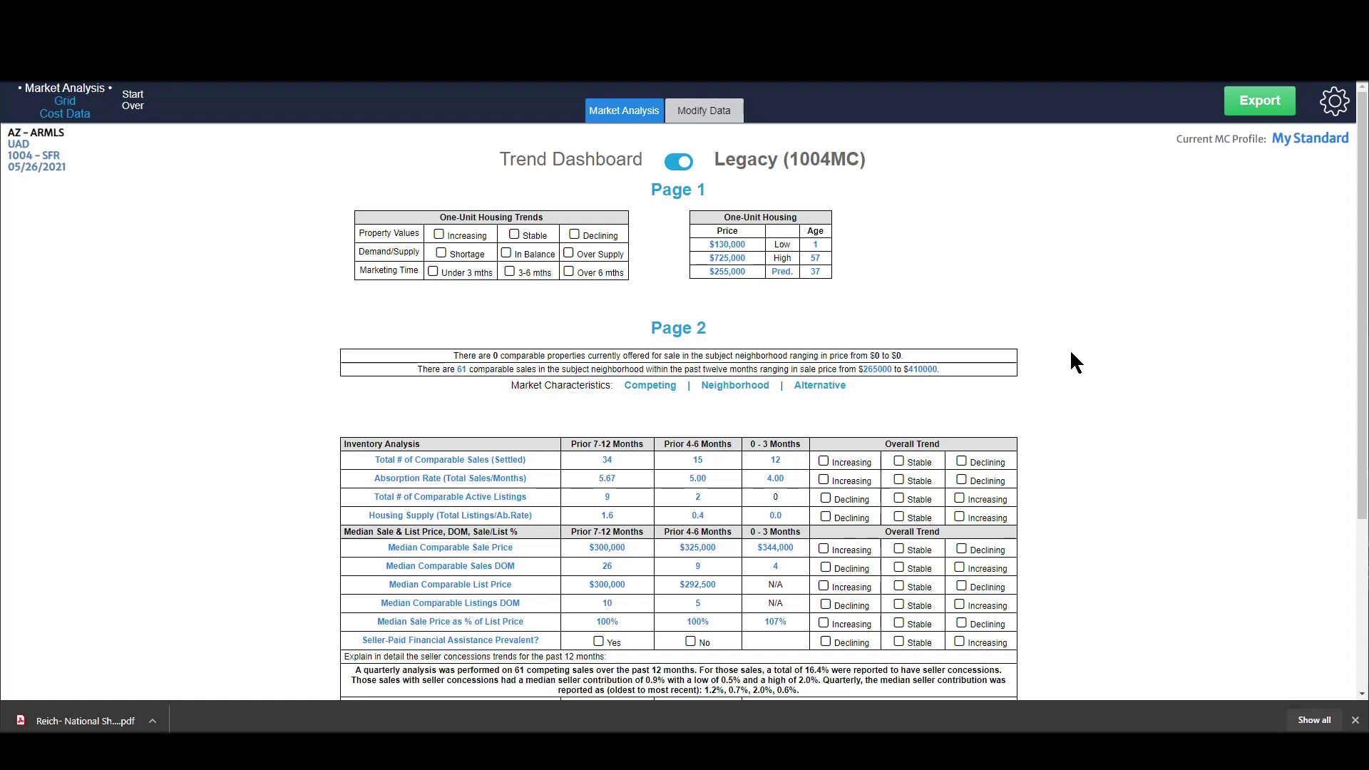
{"action": "left_click", "coordinate": [1268, 104]}
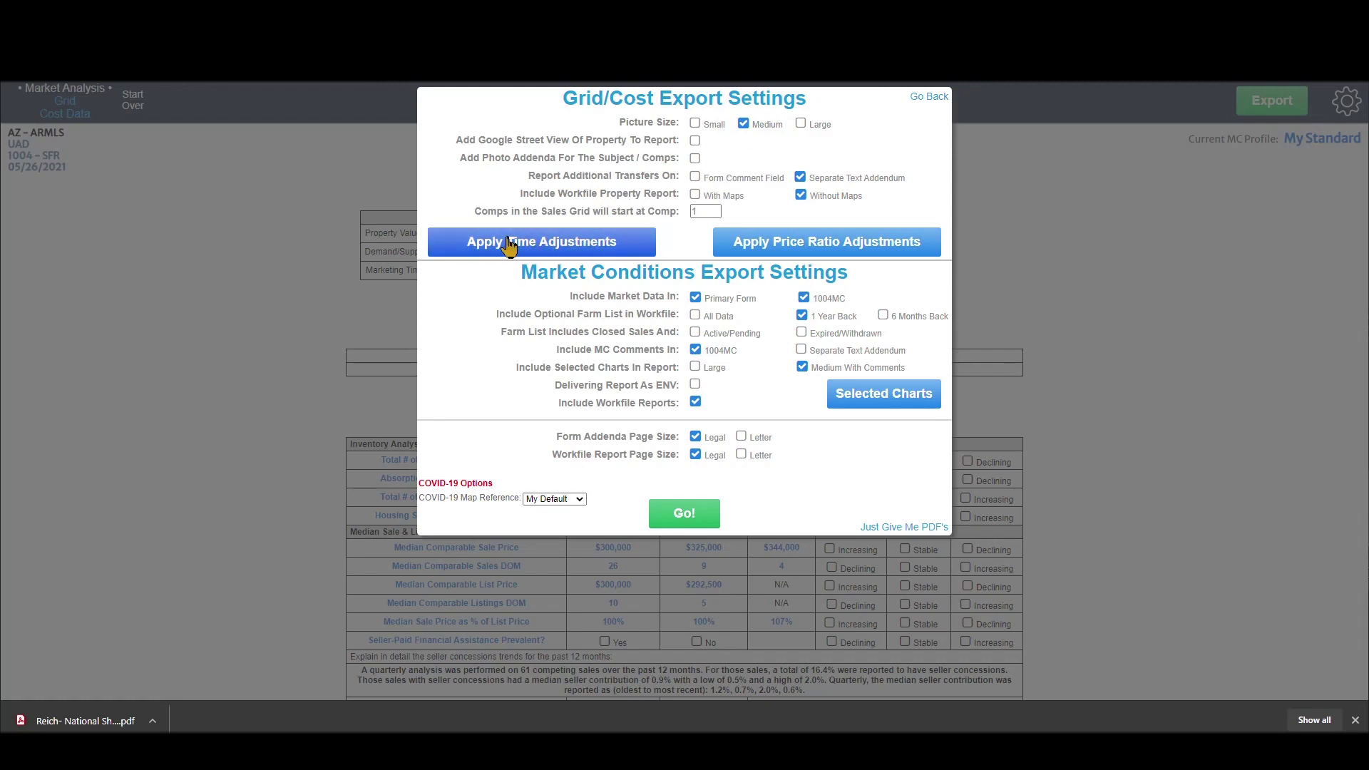
{"action": "left_click", "coordinate": [556, 257]}
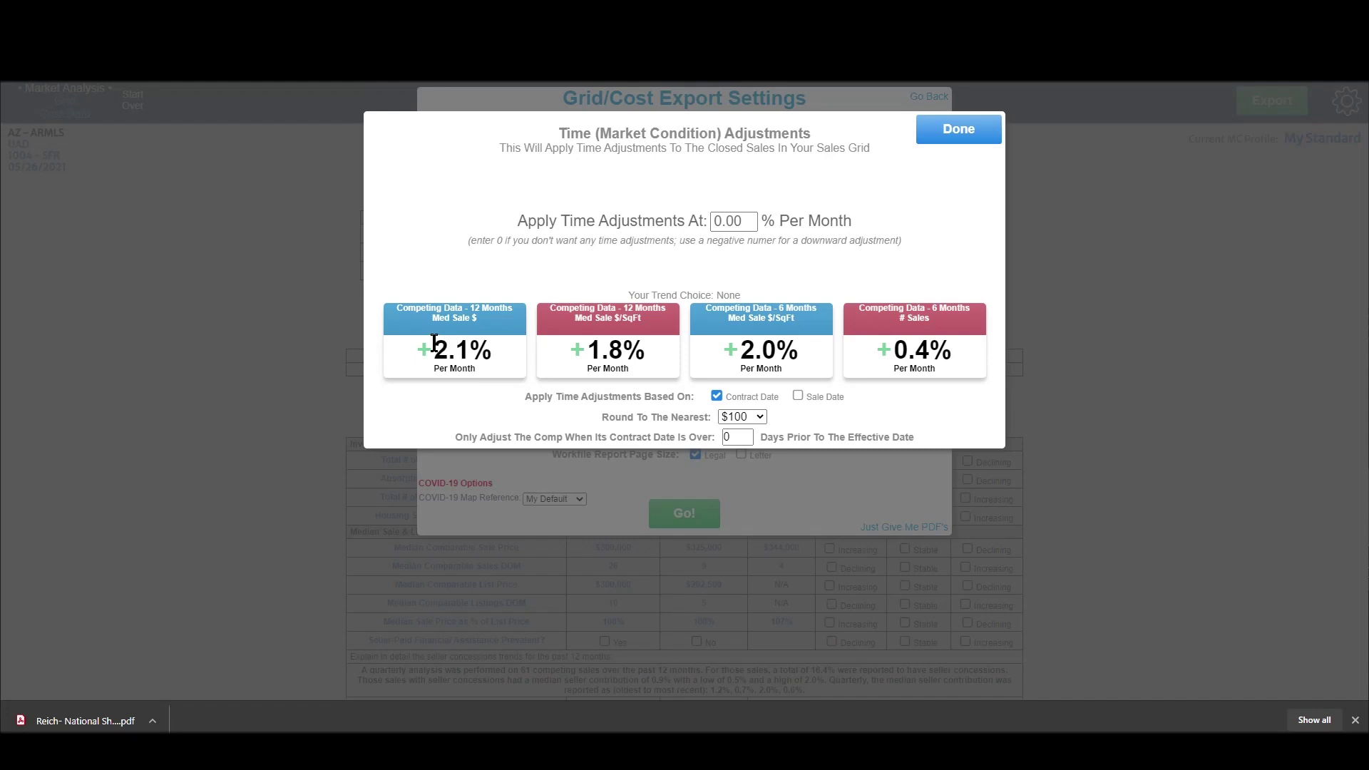
Step: Apply time adjustments at 2.00% per month, rounded to the nearest $100, for comps contracted over 0 days before the effective date
{"action": "left_click_drag", "start_coordinate": [749, 222], "coordinate": [622, 213]}
{"action": "type", "text": "2.0"}
{"action": "left_click", "coordinate": [623, 212]}
{"action": "left_click", "coordinate": [754, 419]}
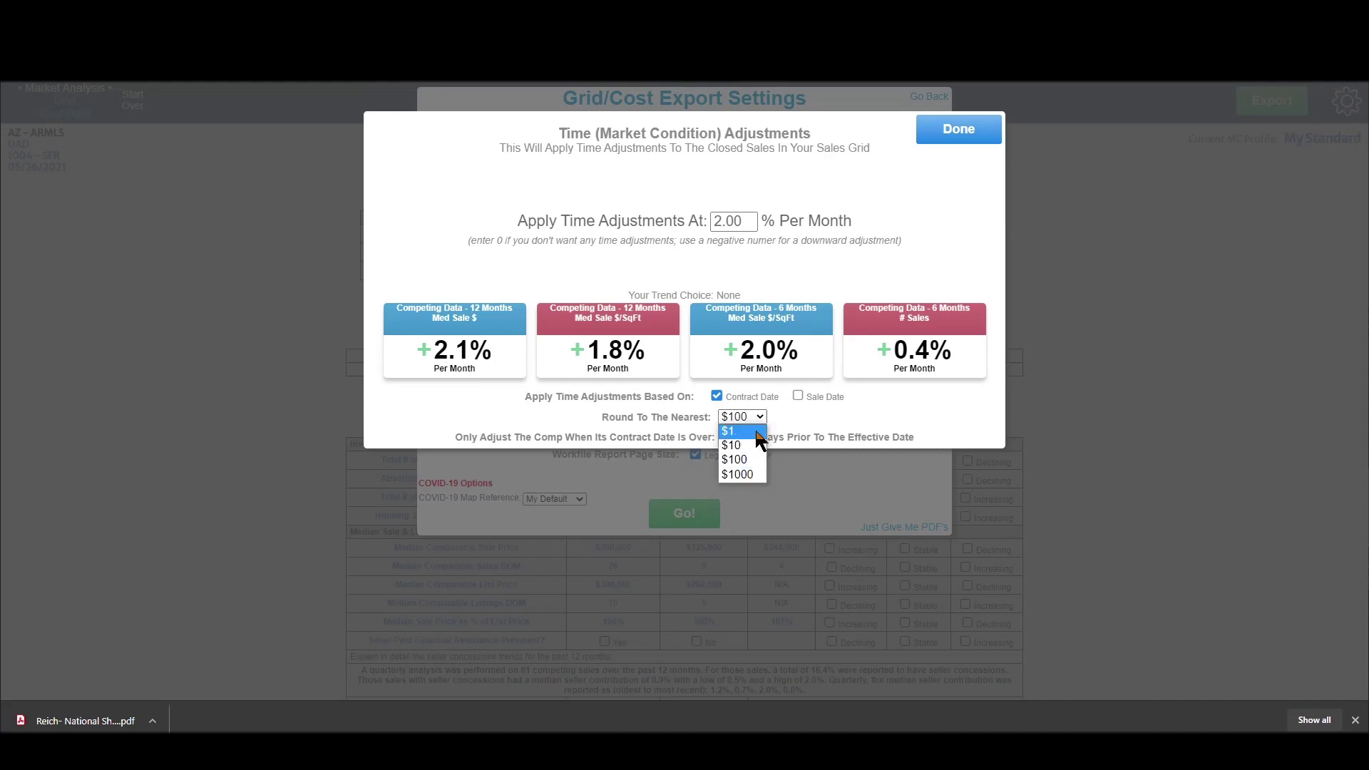
{"action": "left_click", "coordinate": [734, 460]}
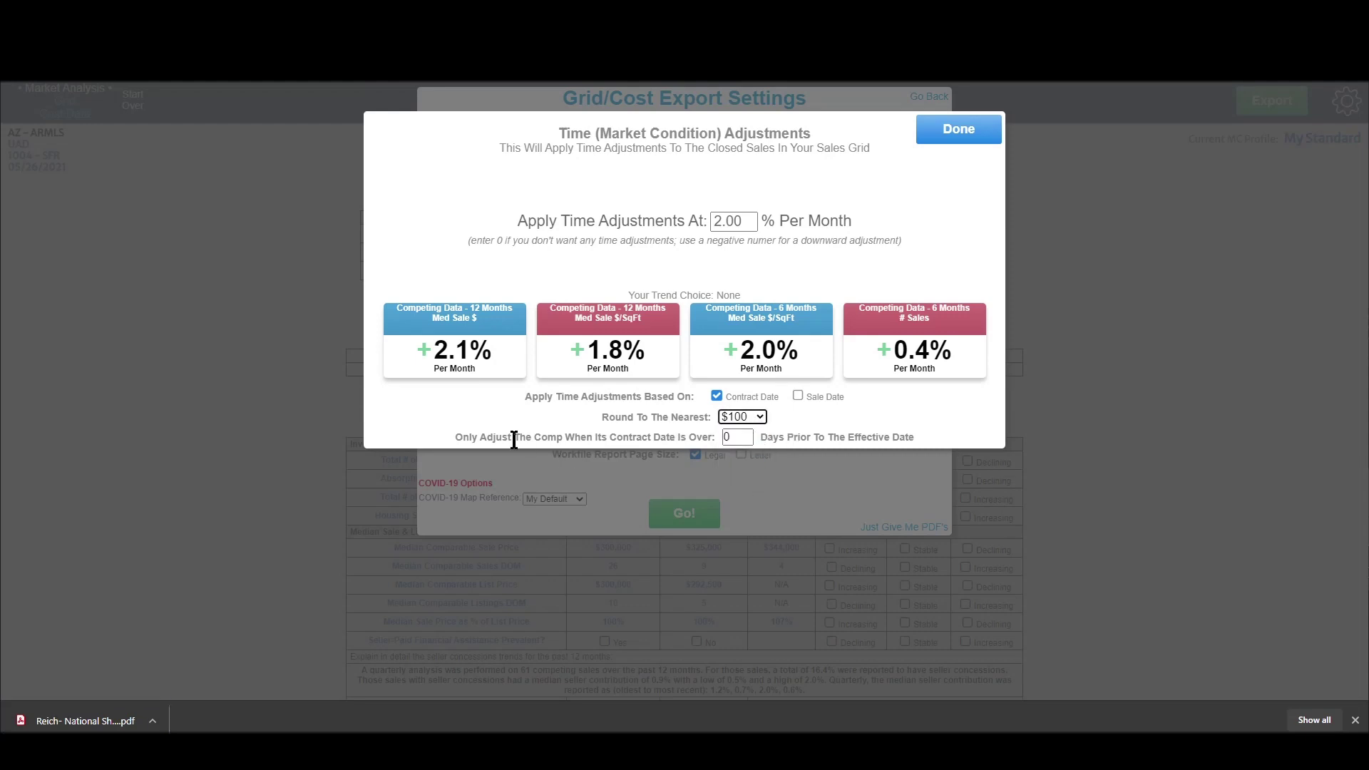
{"action": "key", "text": "Tab"}
{"action": "type", "text": "0"}
{"action": "key", "text": "shift+Tab"}
{"action": "left_click", "coordinate": [951, 135]}
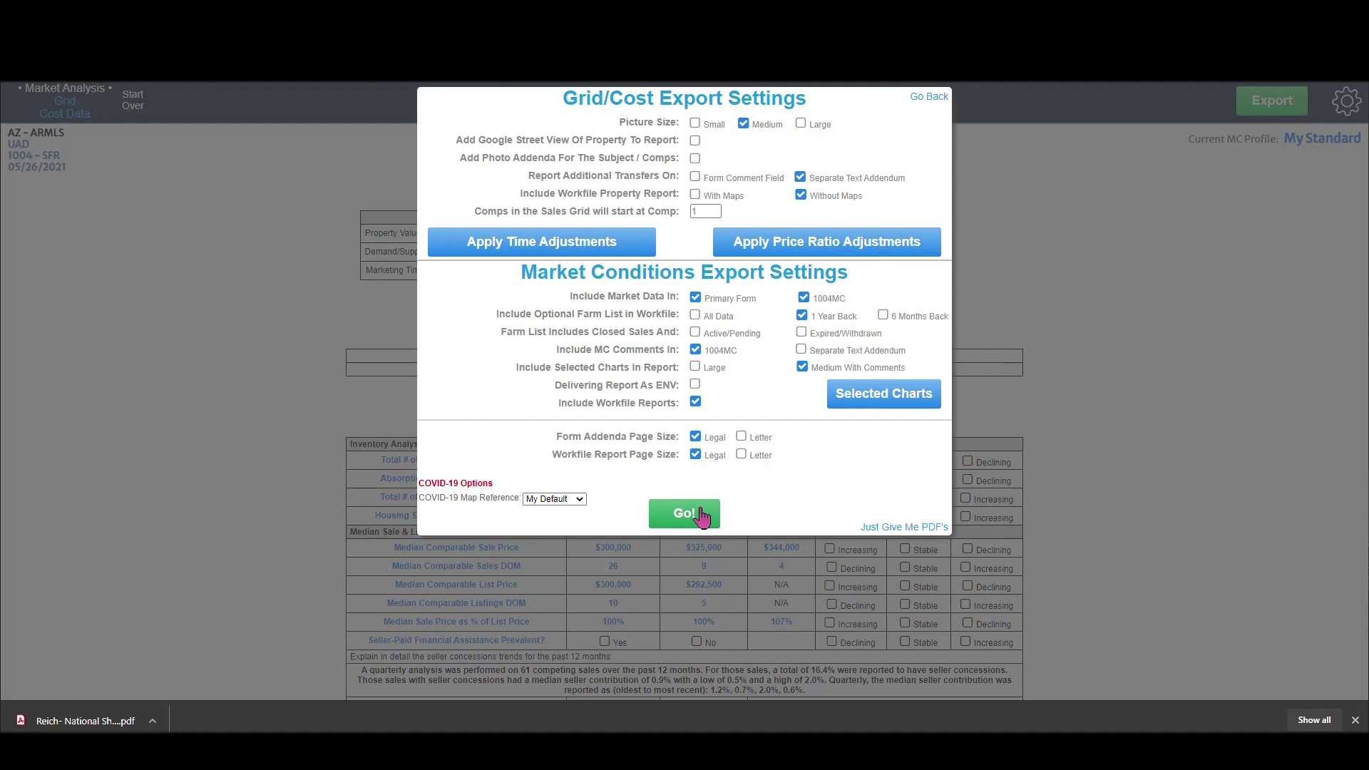
Step: Export only the PDFs and open the PropertyReport PDF from the downloaded SparkWorkfile.zip
{"action": "left_click", "coordinate": [902, 528]}
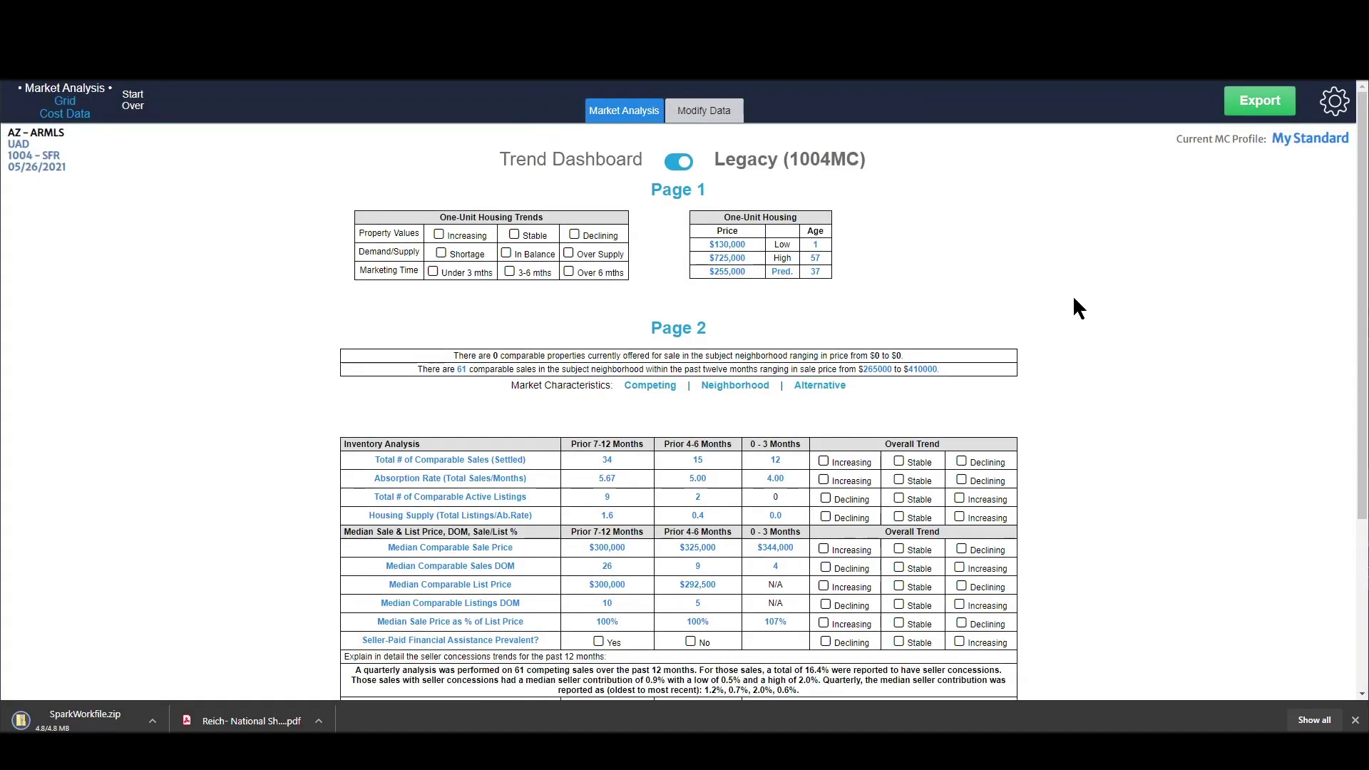
{"action": "left_click", "coordinate": [87, 722]}
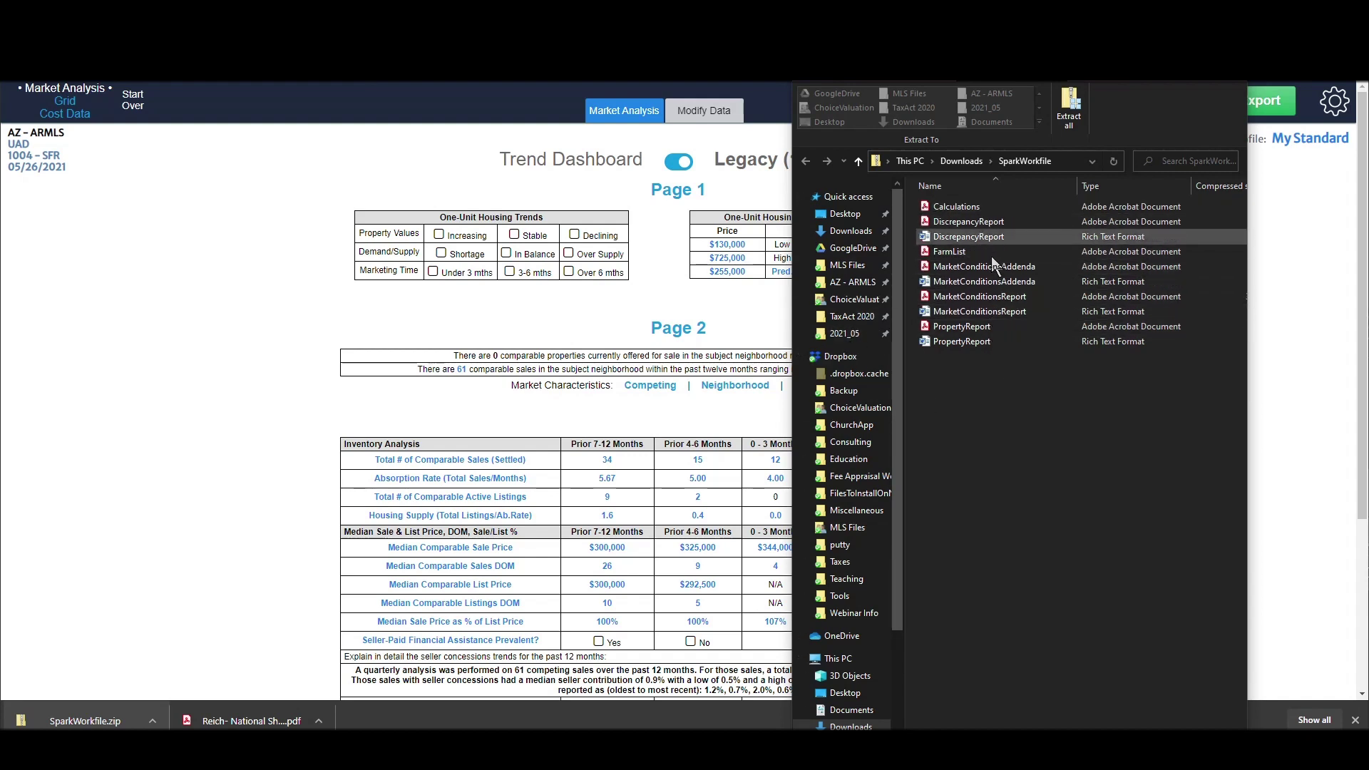
{"action": "double_click", "coordinate": [964, 327]}
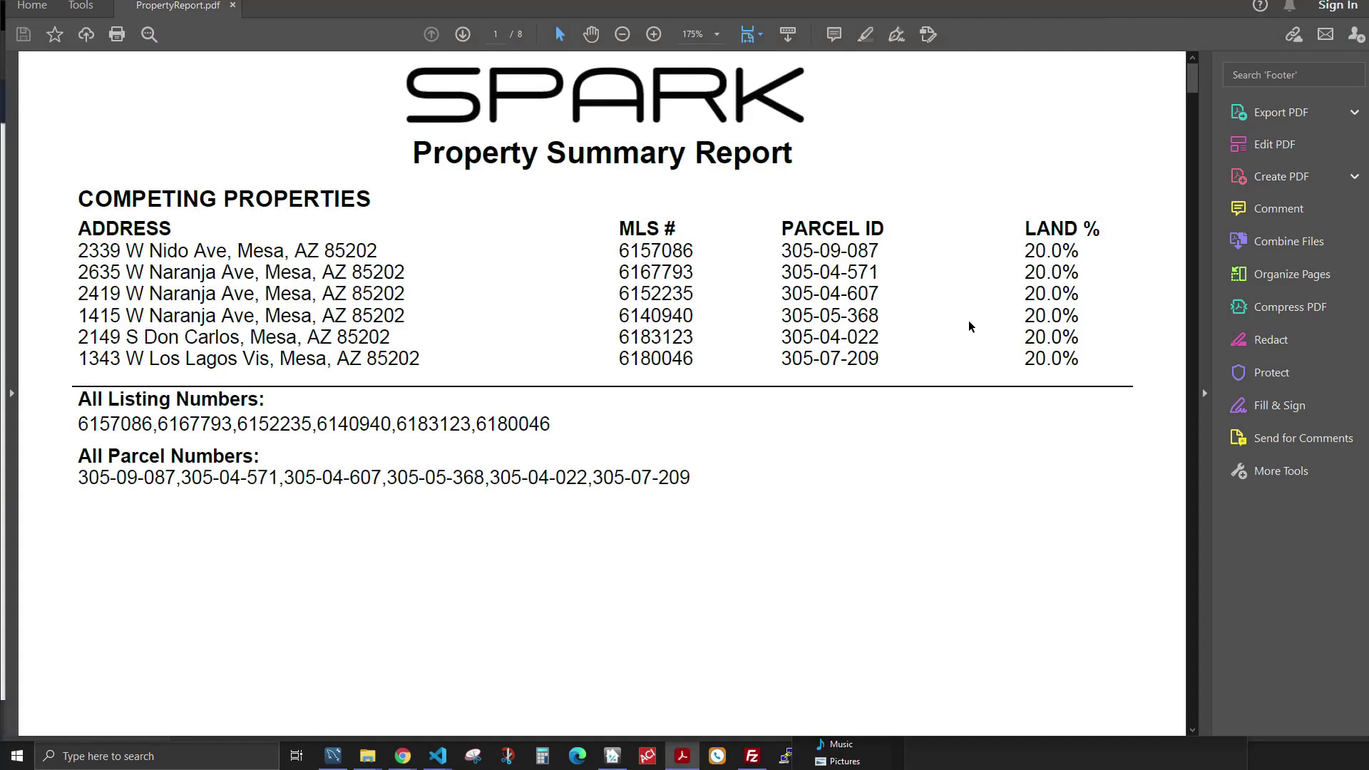
Step: Find the Competing Property Adjustment Report and highlight its title, monthly rate, daily adjustment sentence and calculation formula
{"action": "scroll", "coordinate": [671, 345], "scroll_direction": "down", "scroll_amount": 2, "text": "ctrl"}
{"action": "scroll", "coordinate": [671, 348], "scroll_direction": "down", "scroll_amount": 10}
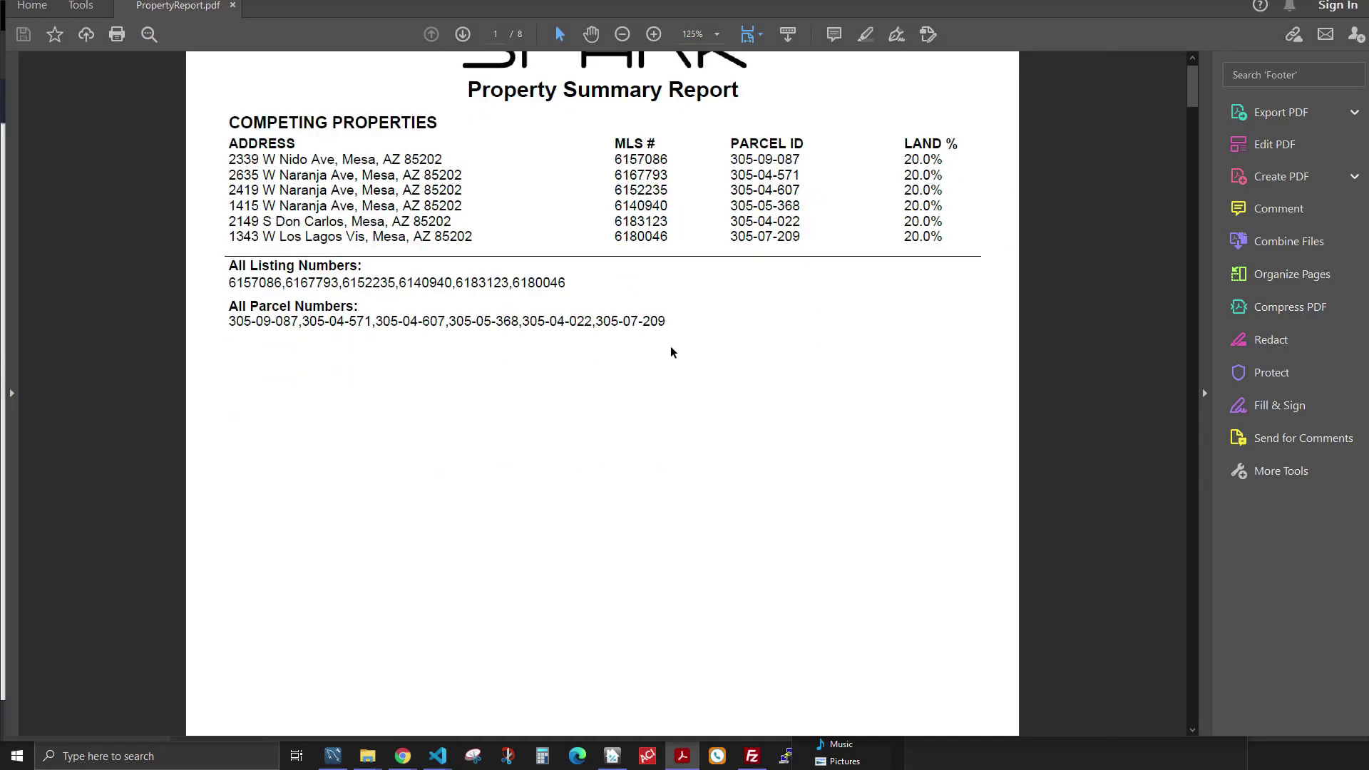
{"action": "scroll", "coordinate": [678, 343], "scroll_direction": "down", "scroll_amount": 8}
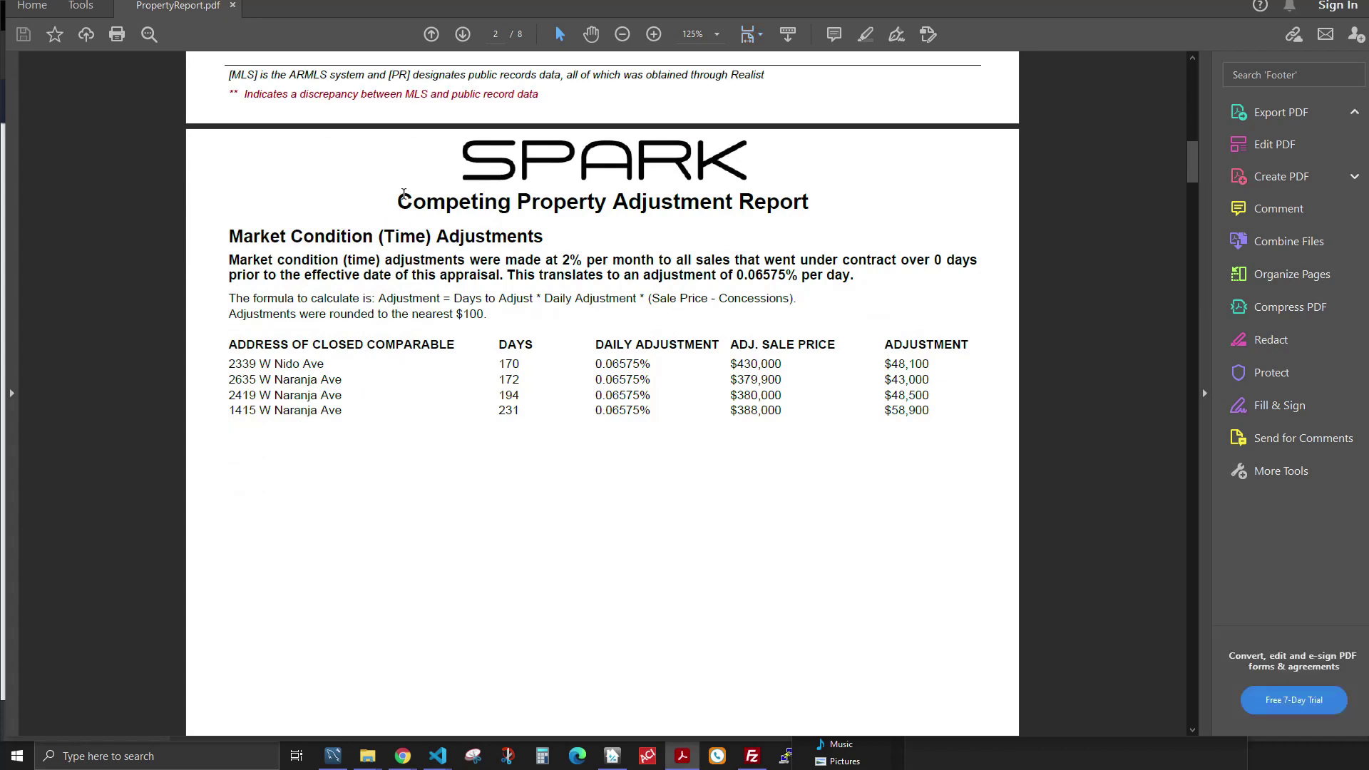
{"action": "left_click_drag", "start_coordinate": [397, 202], "coordinate": [808, 205]}
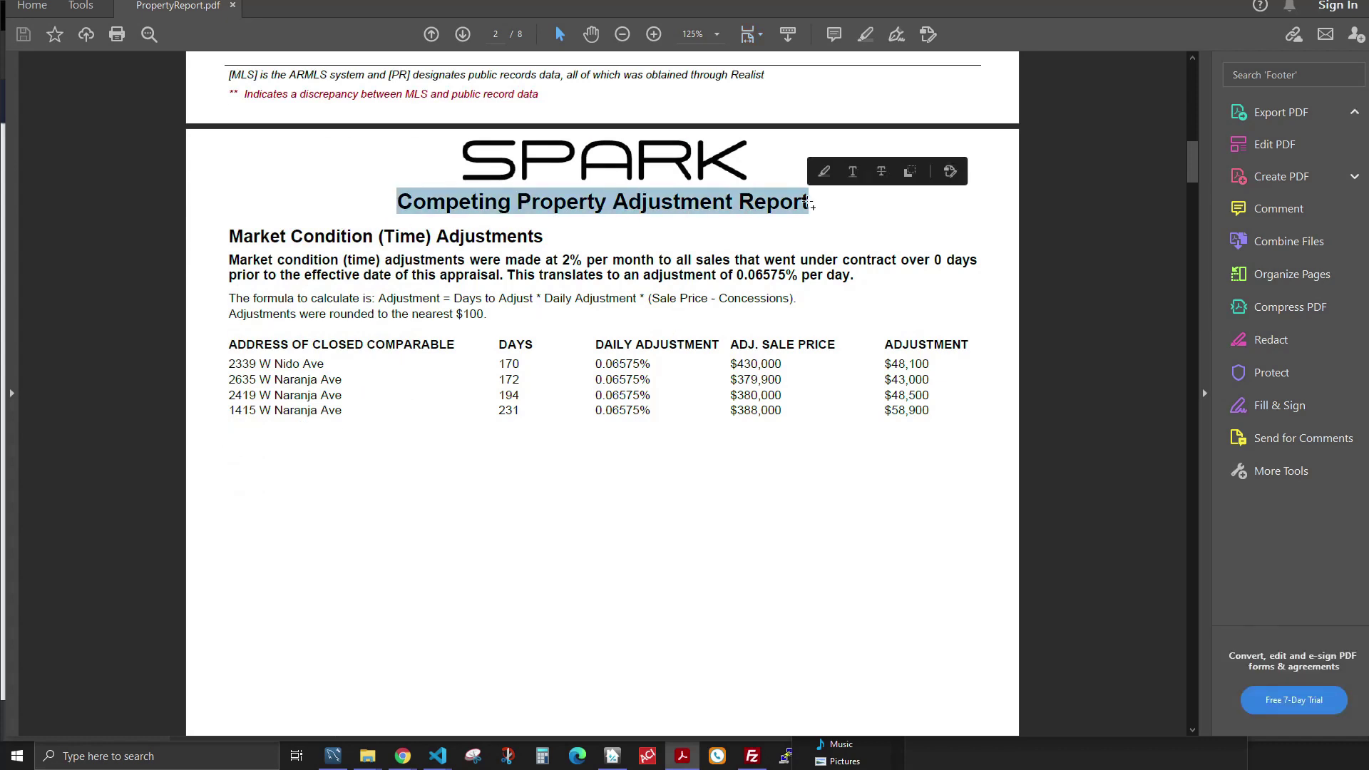
{"action": "left_click", "coordinate": [479, 266]}
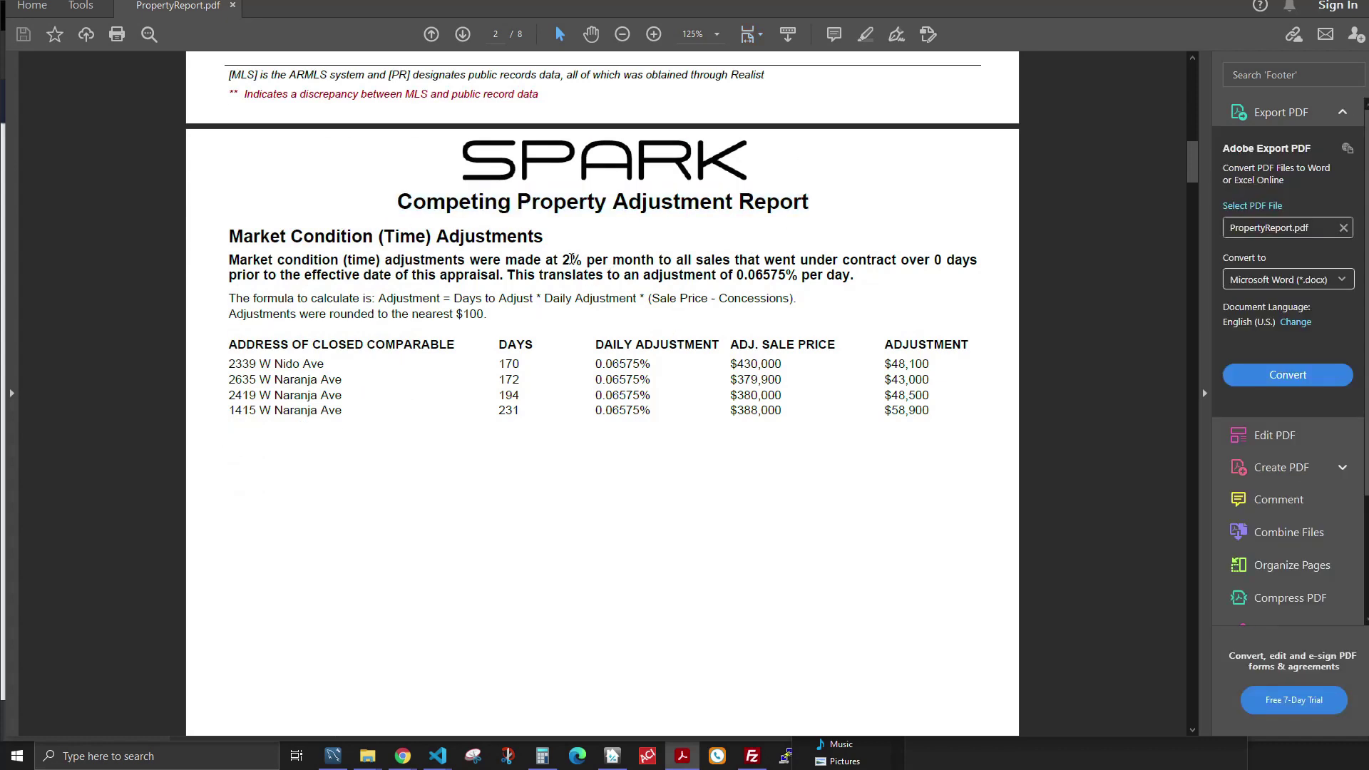
{"action": "left_click_drag", "start_coordinate": [563, 261], "coordinate": [587, 264]}
{"action": "left_click_drag", "start_coordinate": [562, 261], "coordinate": [587, 261]}
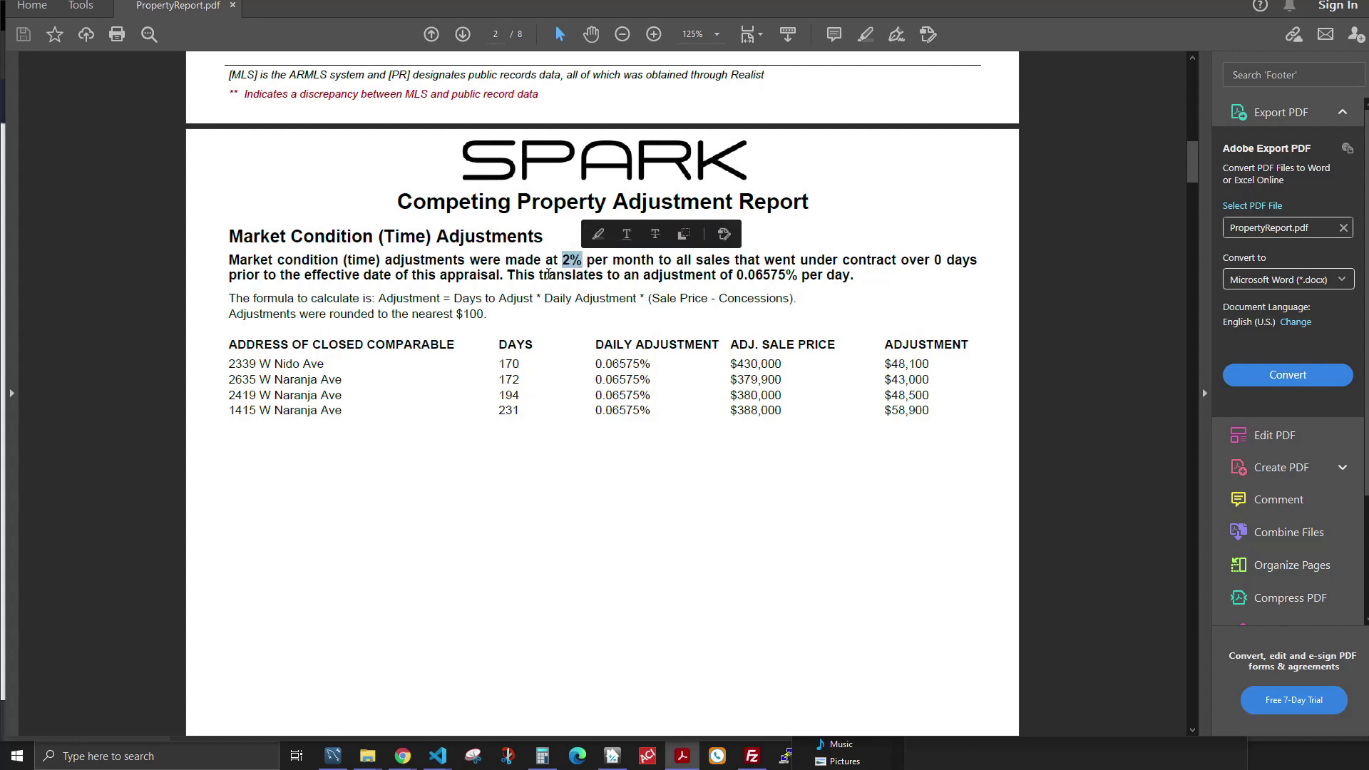
{"action": "left_click_drag", "start_coordinate": [508, 276], "coordinate": [855, 278]}
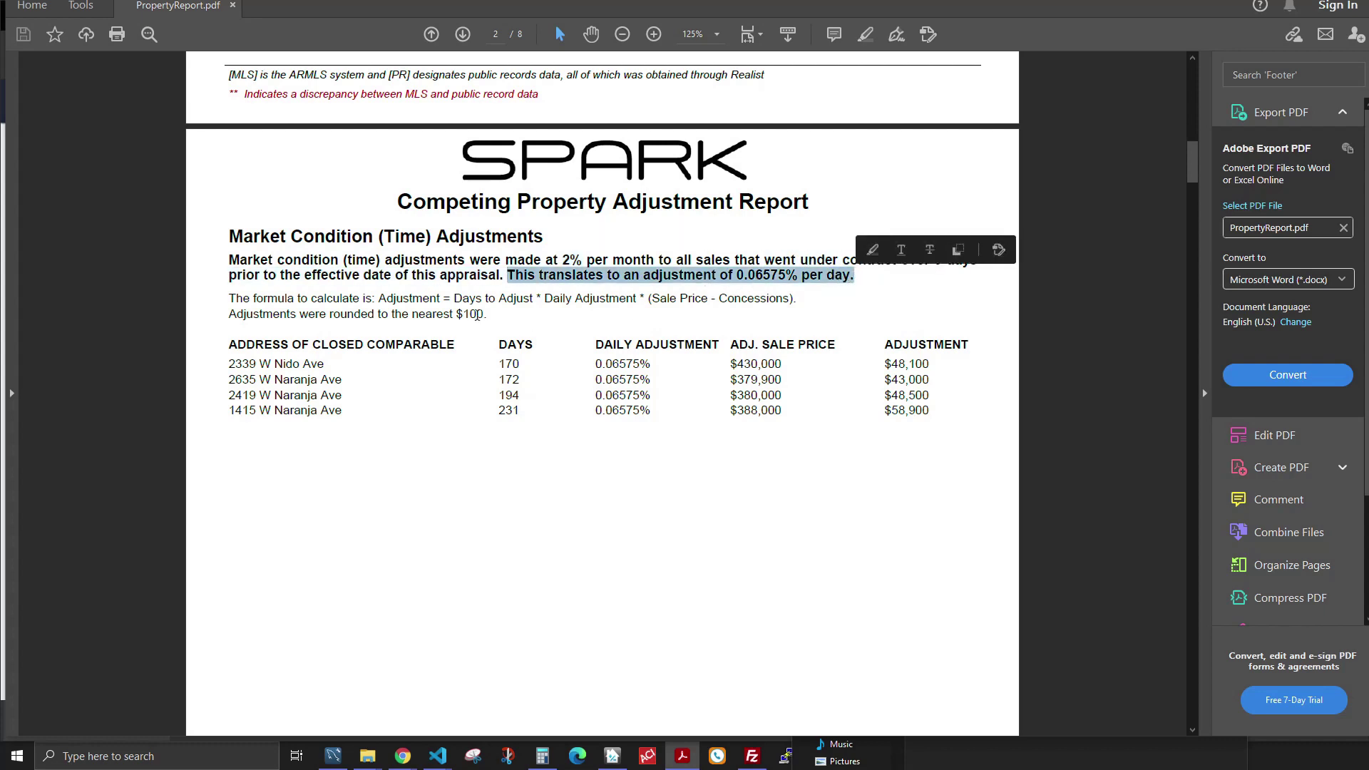
{"action": "left_click_drag", "start_coordinate": [452, 298], "coordinate": [794, 299]}
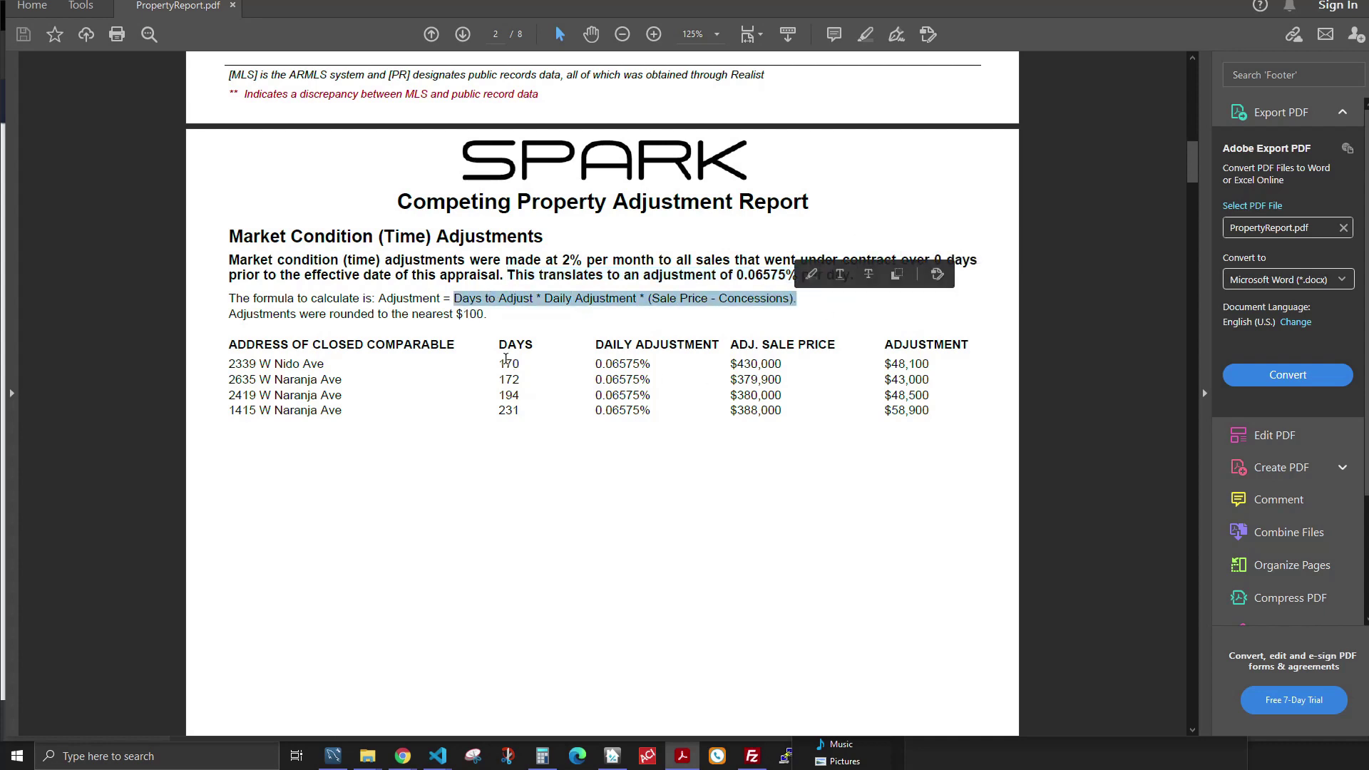
Step: Trace the first comparable's days, daily adjustment, sale price and adjustment against the formula, and highlight the whole time adjustments section
{"action": "left_click", "coordinate": [498, 364]}
{"action": "left_click_drag", "start_coordinate": [498, 364], "coordinate": [522, 365]}
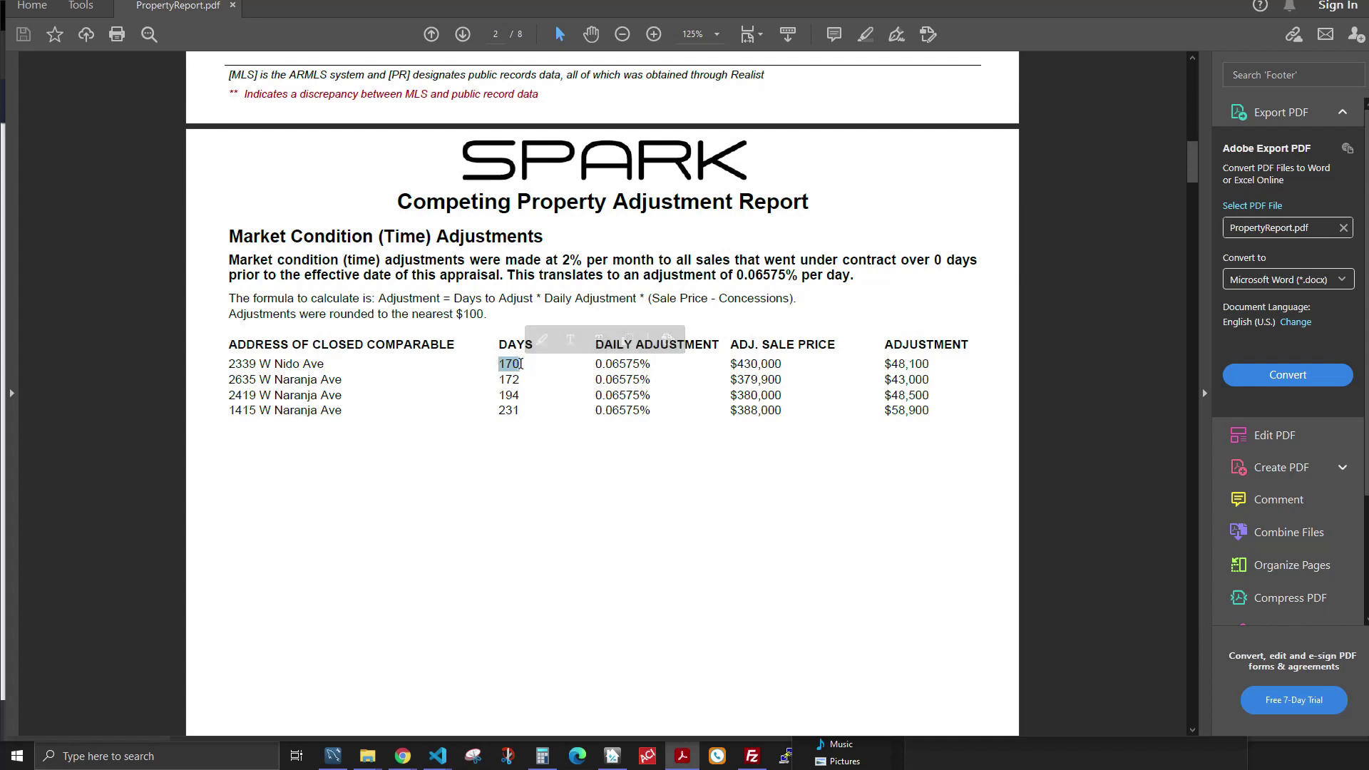
{"action": "left_click_drag", "start_coordinate": [595, 361], "coordinate": [653, 365]}
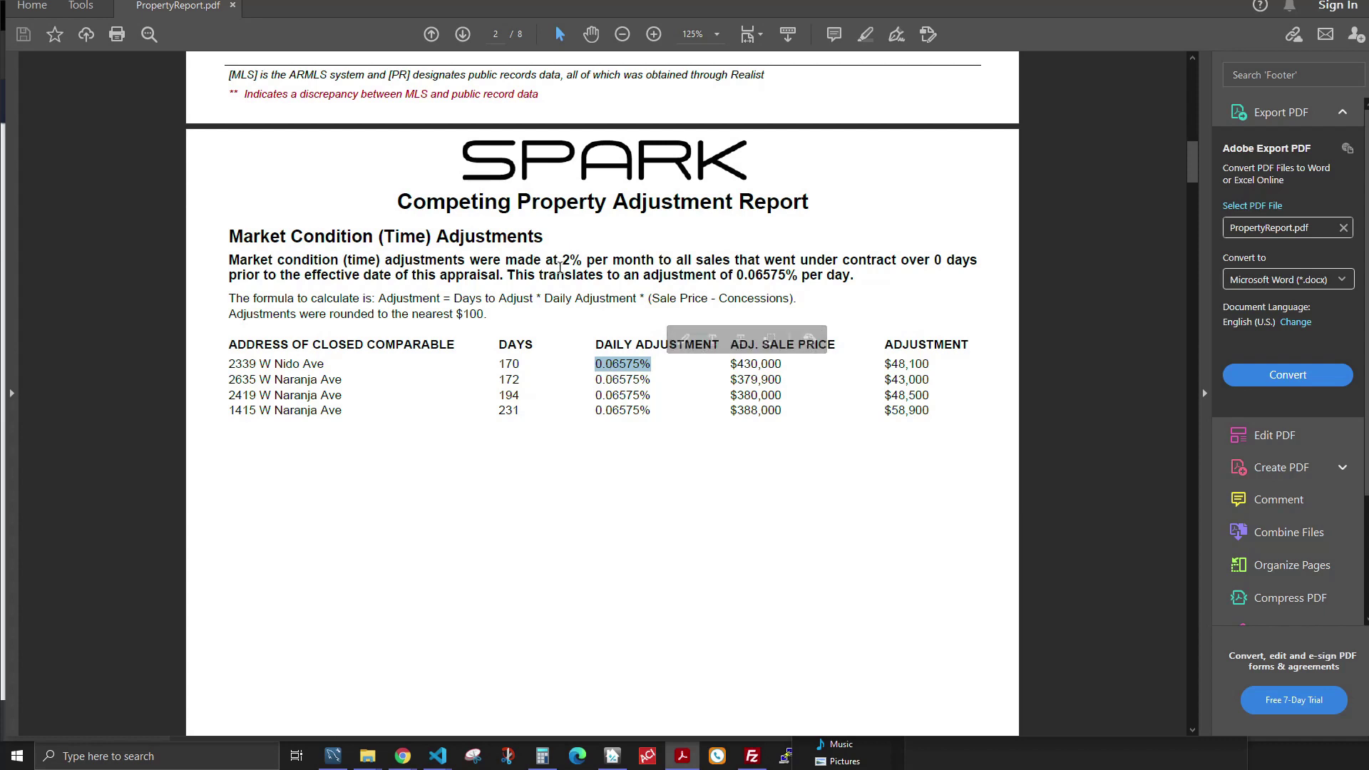
{"action": "left_click_drag", "start_coordinate": [562, 260], "coordinate": [581, 260]}
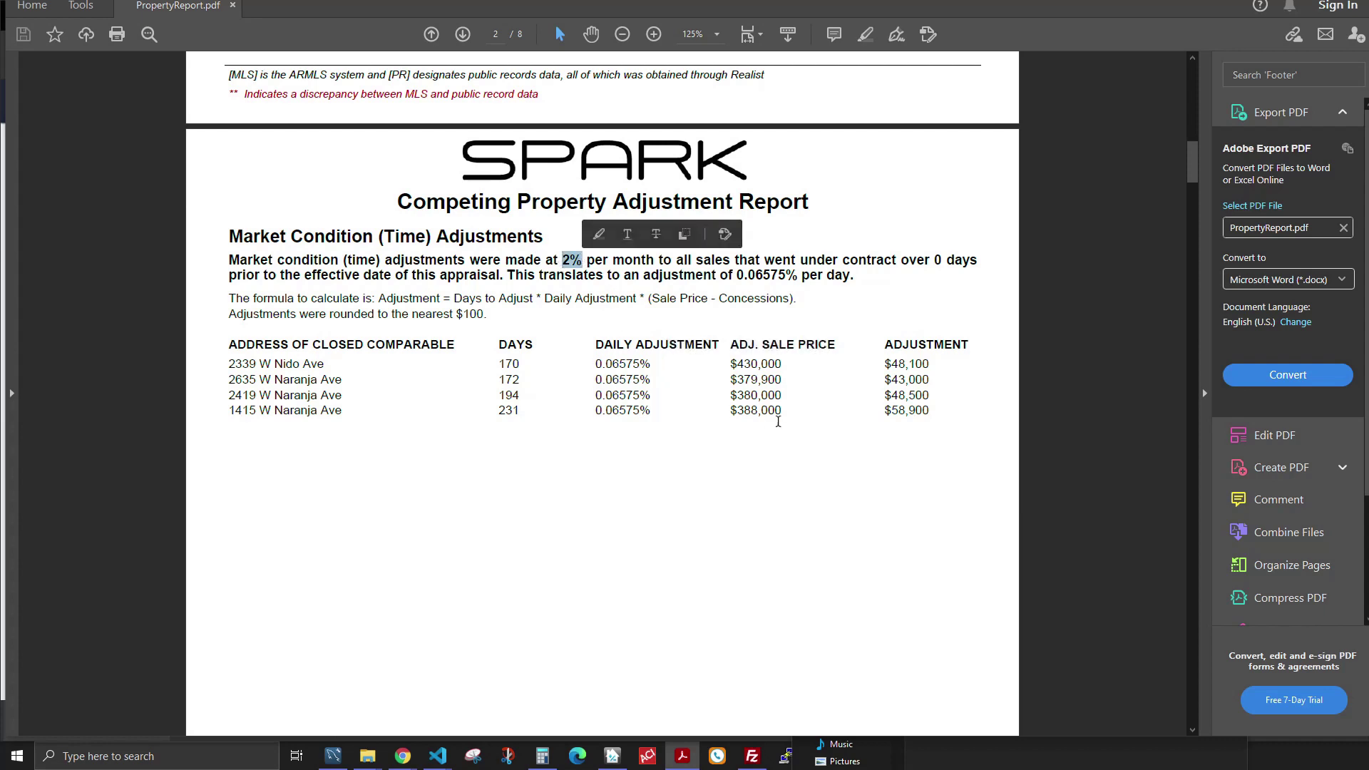
{"action": "left_click_drag", "start_coordinate": [729, 365], "coordinate": [790, 365]}
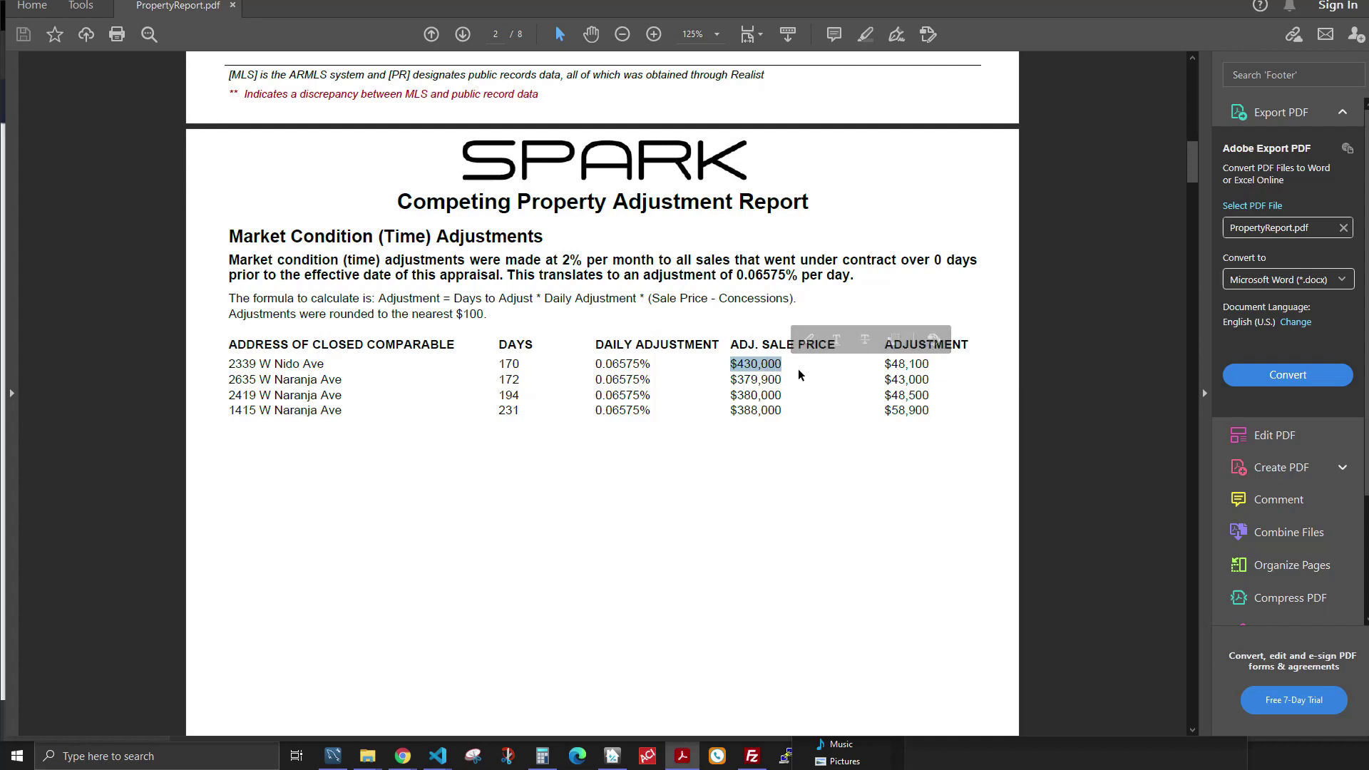
{"action": "left_click_drag", "start_coordinate": [648, 298], "coordinate": [788, 297]}
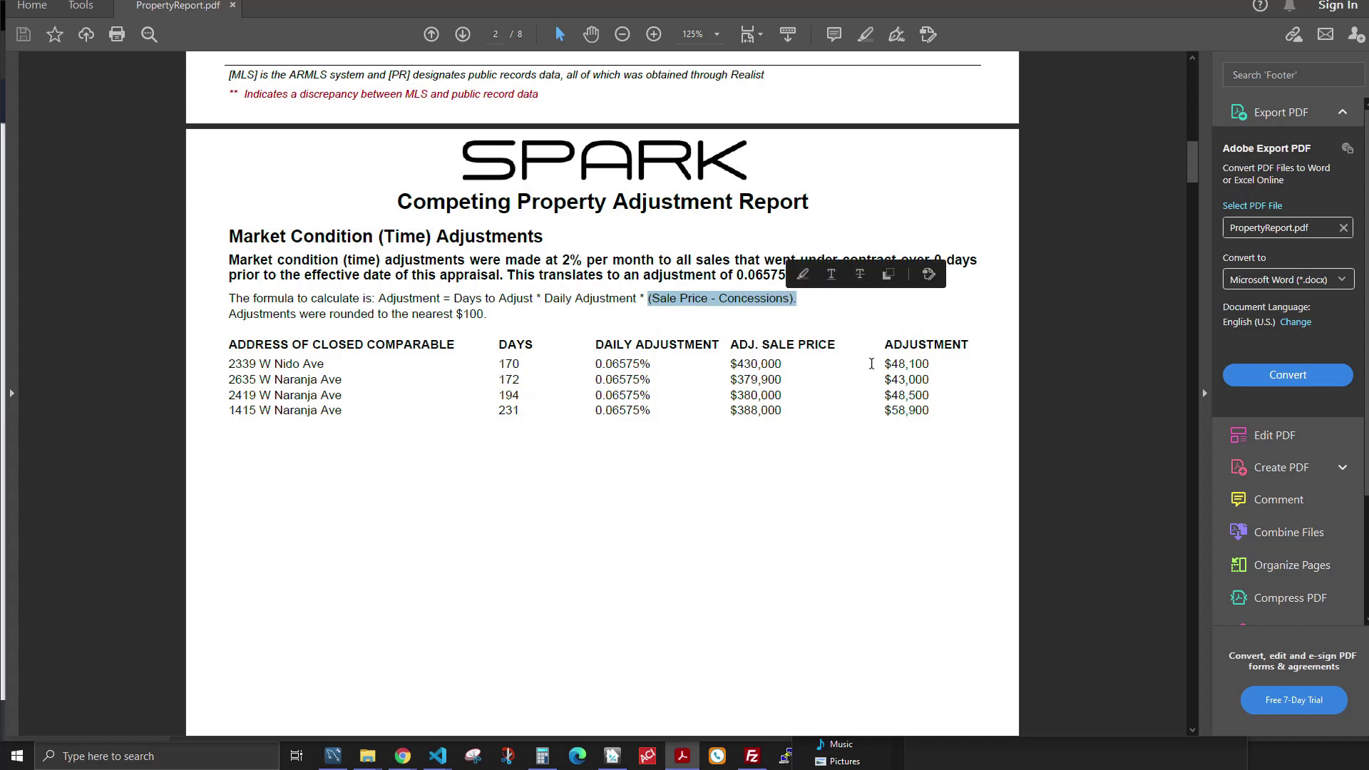
{"action": "left_click_drag", "start_coordinate": [885, 364], "coordinate": [932, 364]}
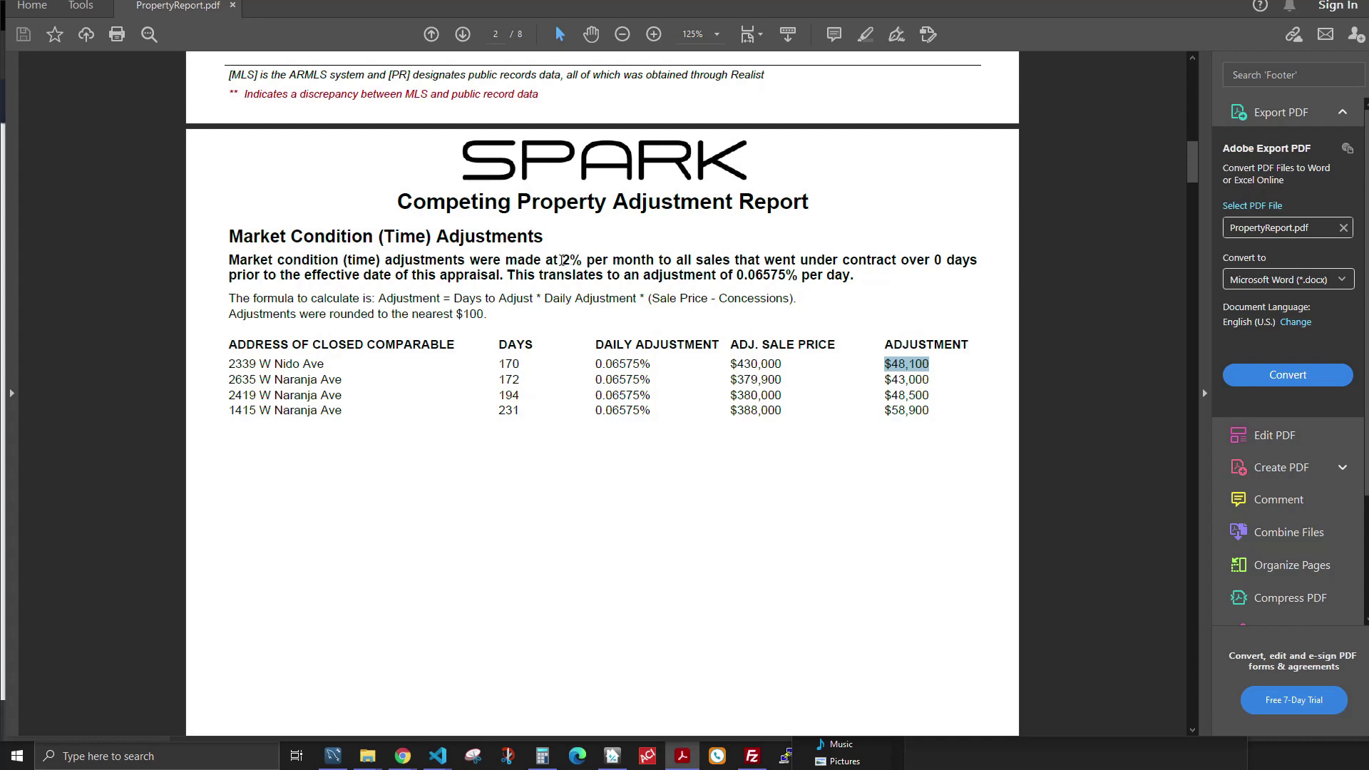
{"action": "left_click", "coordinate": [562, 260]}
{"action": "left_click_drag", "start_coordinate": [268, 238], "coordinate": [929, 412]}
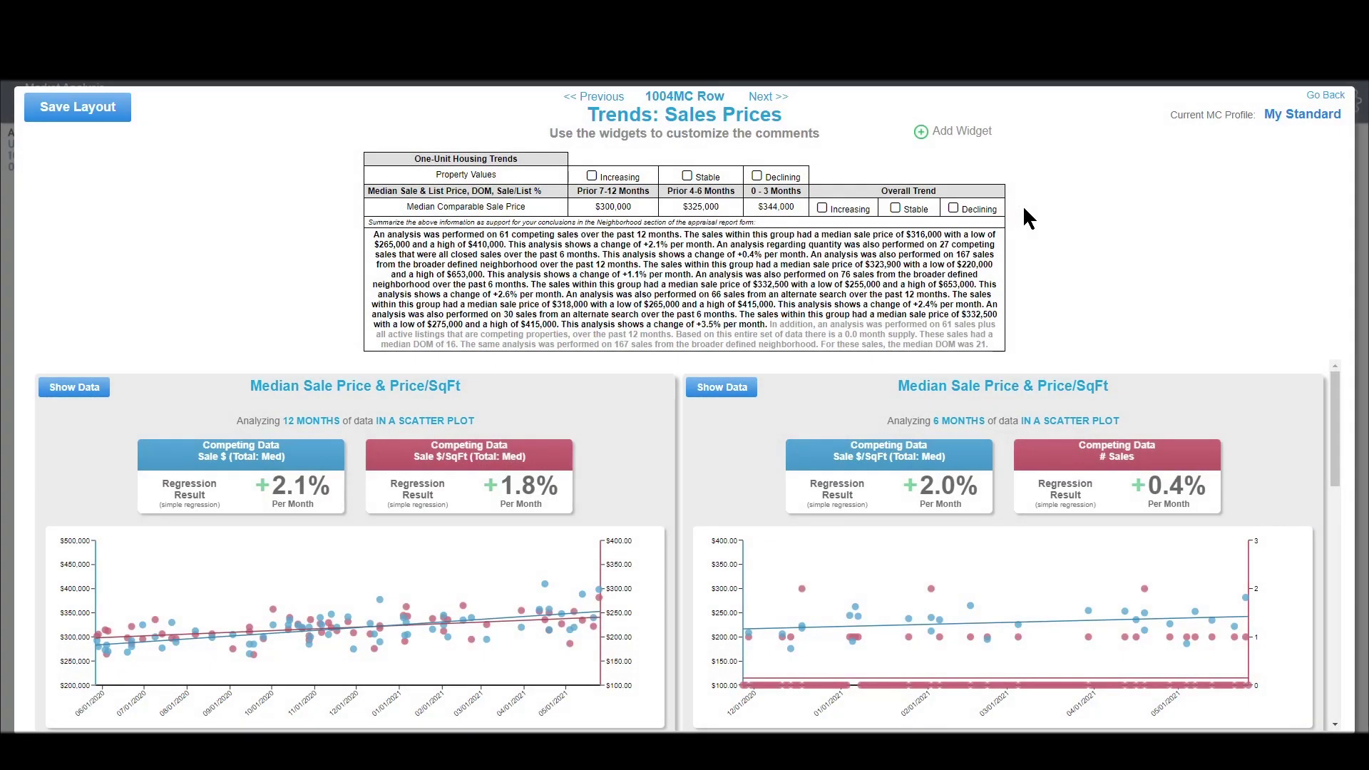
Step: Leave the Sales Prices trends without saving the layout and look through the MC Help list of feature videos
{"action": "left_click", "coordinate": [1326, 97]}
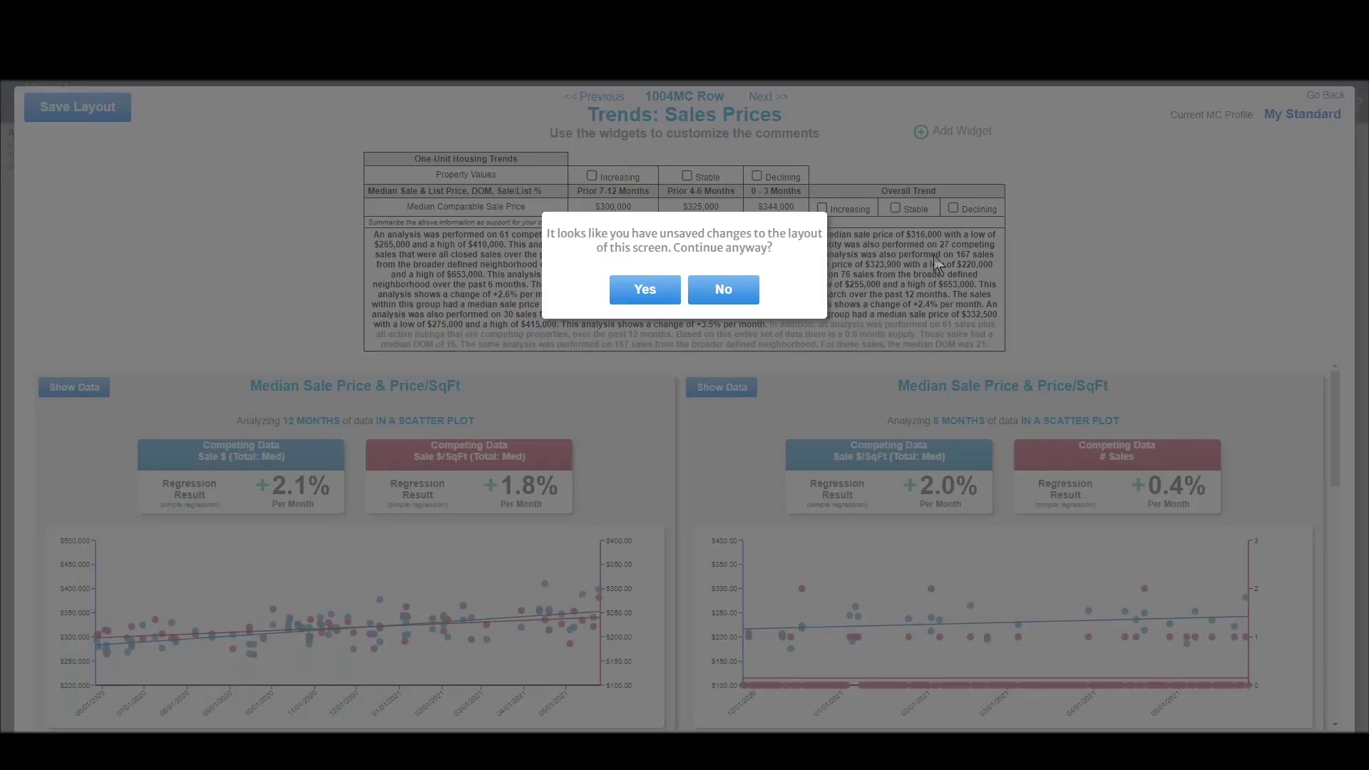
{"action": "left_click", "coordinate": [646, 292]}
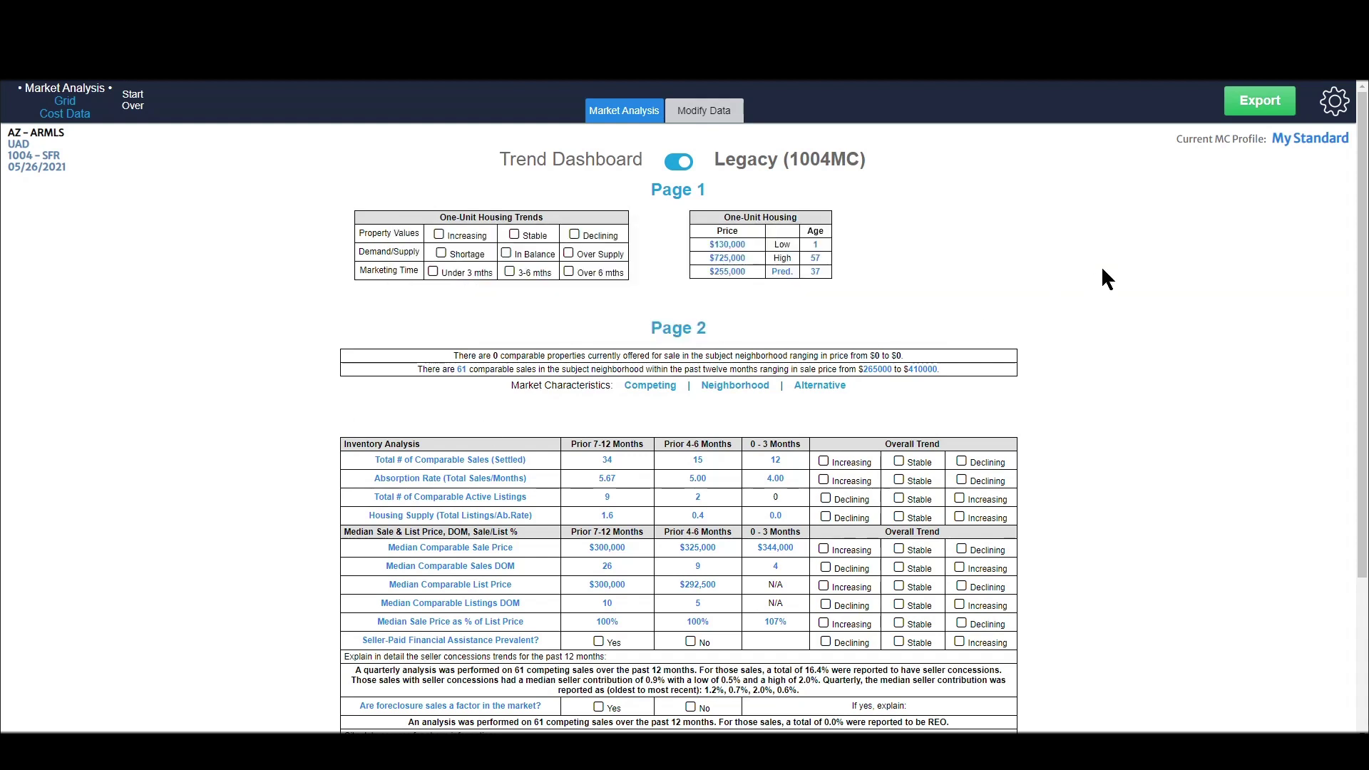
{"action": "left_click", "coordinate": [1337, 112]}
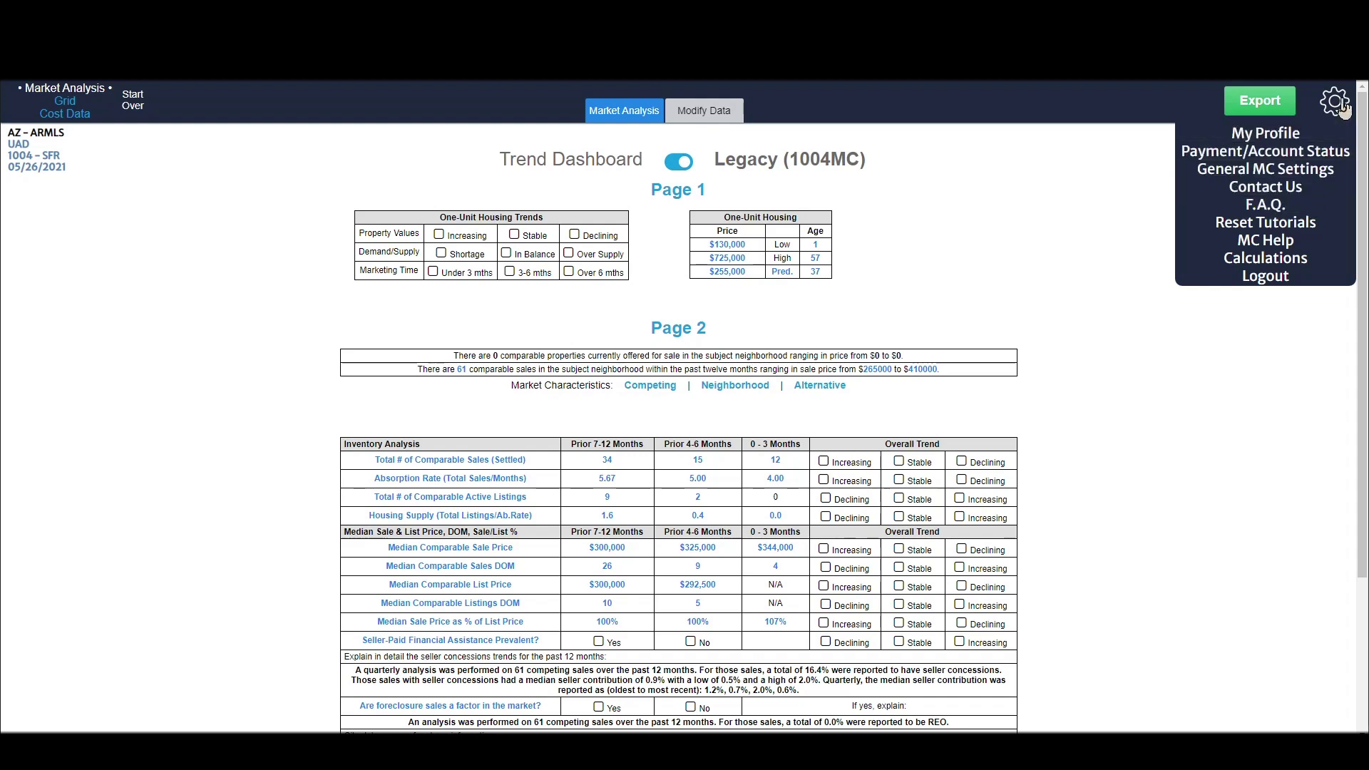
{"action": "left_click", "coordinate": [1274, 246]}
{"action": "scroll", "coordinate": [728, 343], "scroll_direction": "down", "scroll_amount": 3}
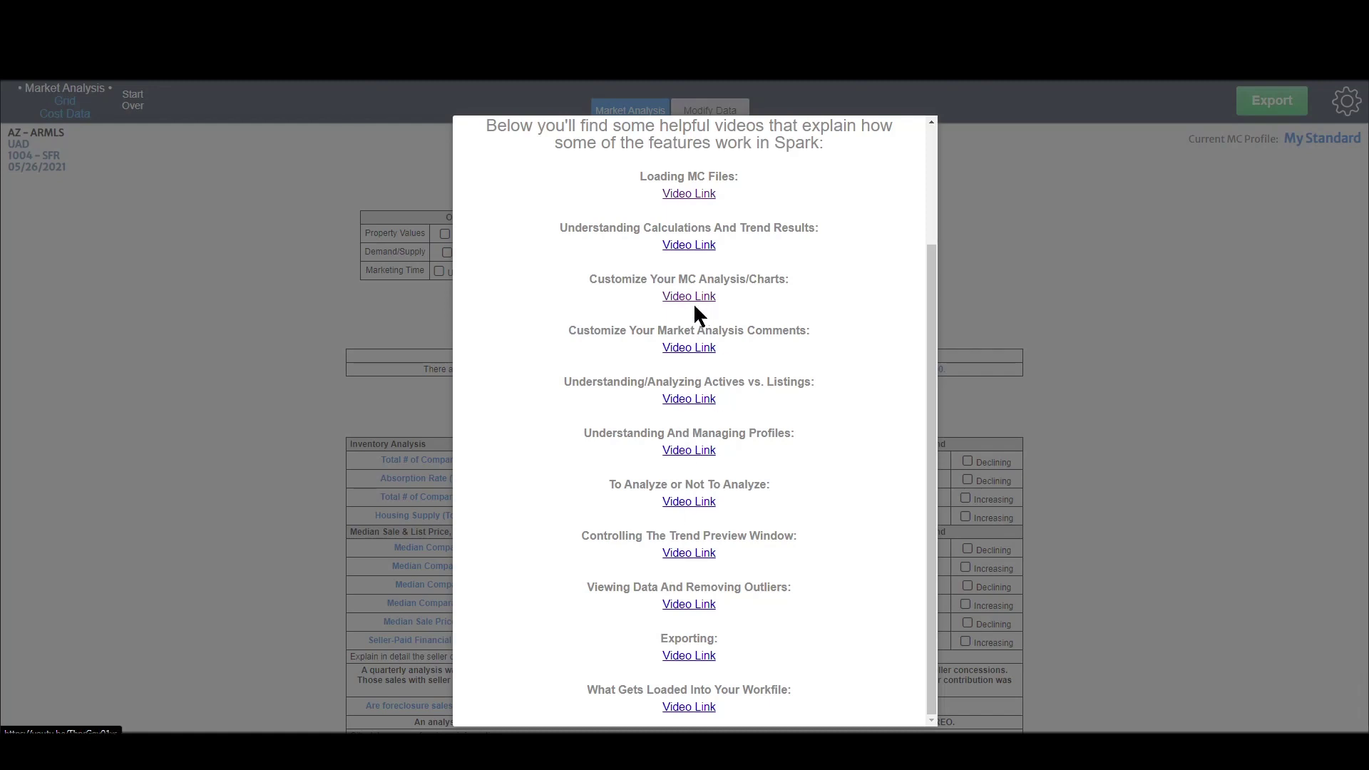
{"action": "scroll", "coordinate": [715, 235], "scroll_direction": "up", "scroll_amount": 3}
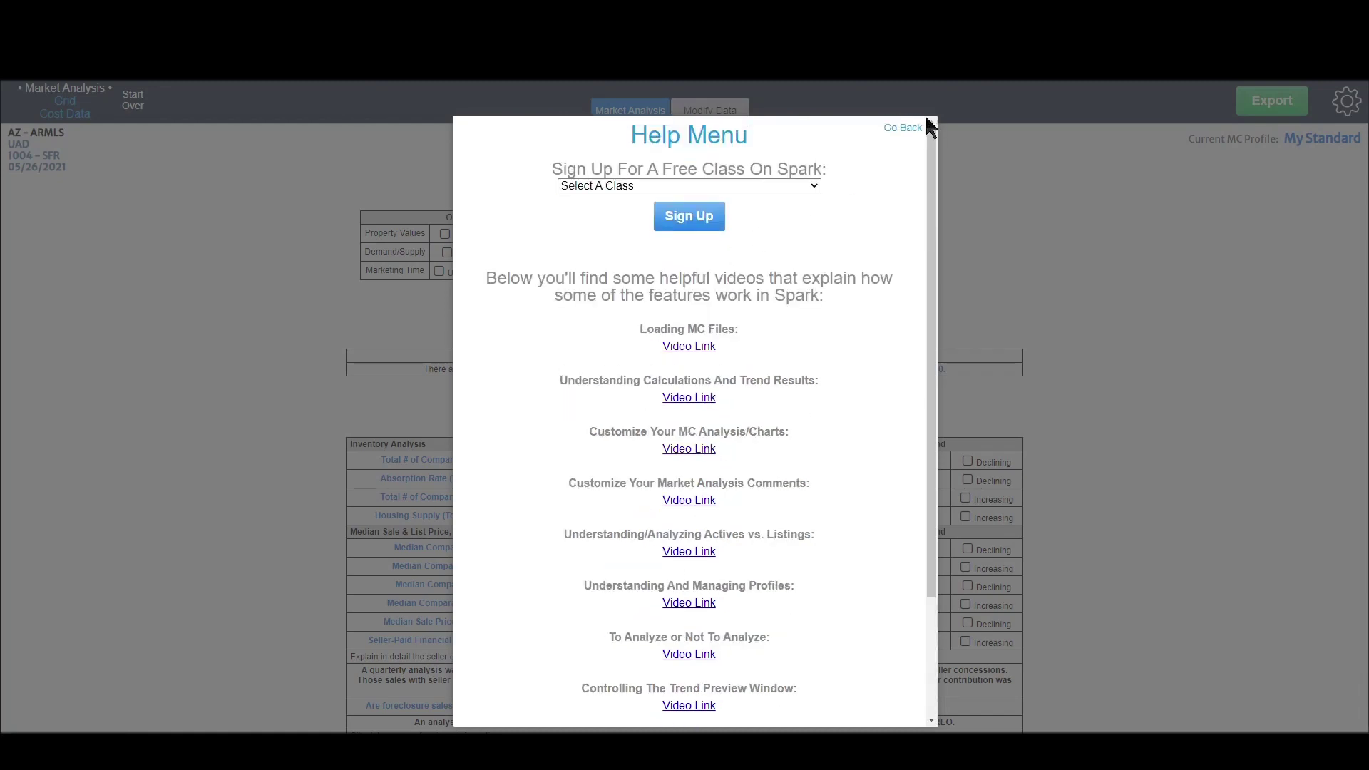